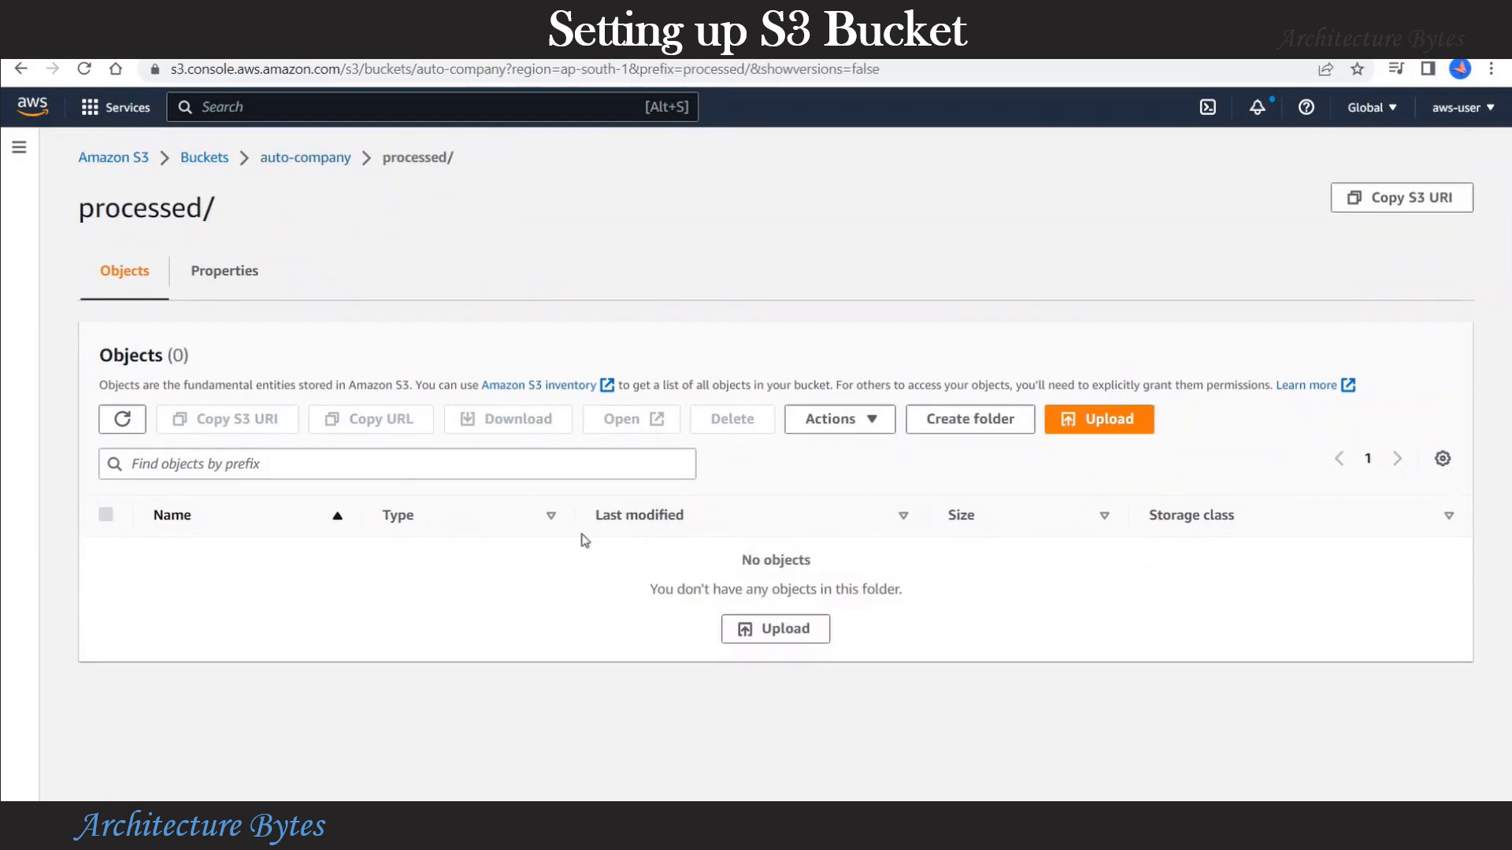
# Step: Open the auto-company bucket's ingest folder and examine the header row and first records of cars.csv in Excel
pyautogui.click(318, 157)
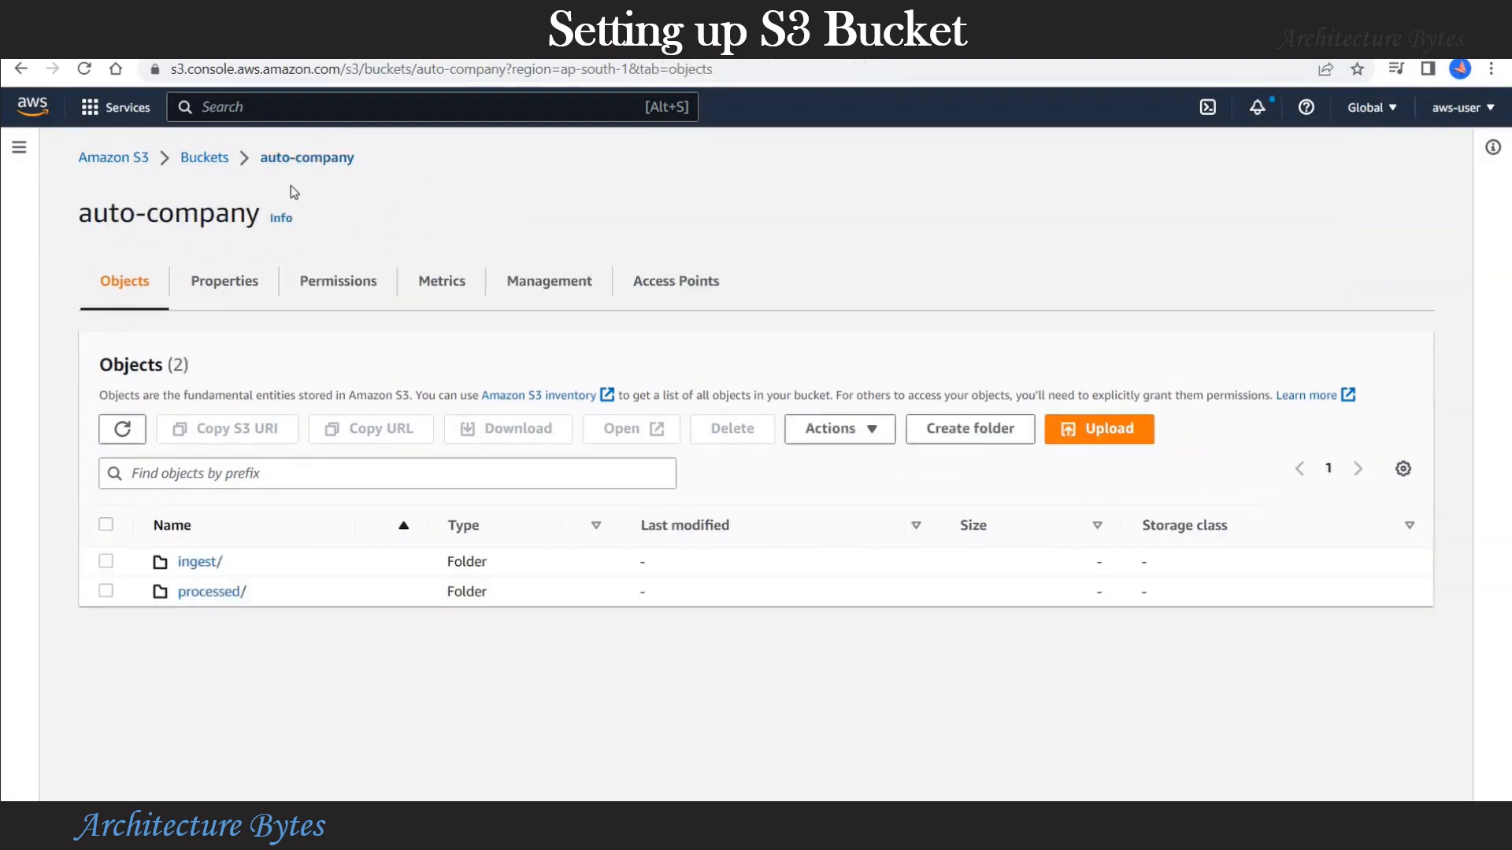
pyautogui.click(192, 563)
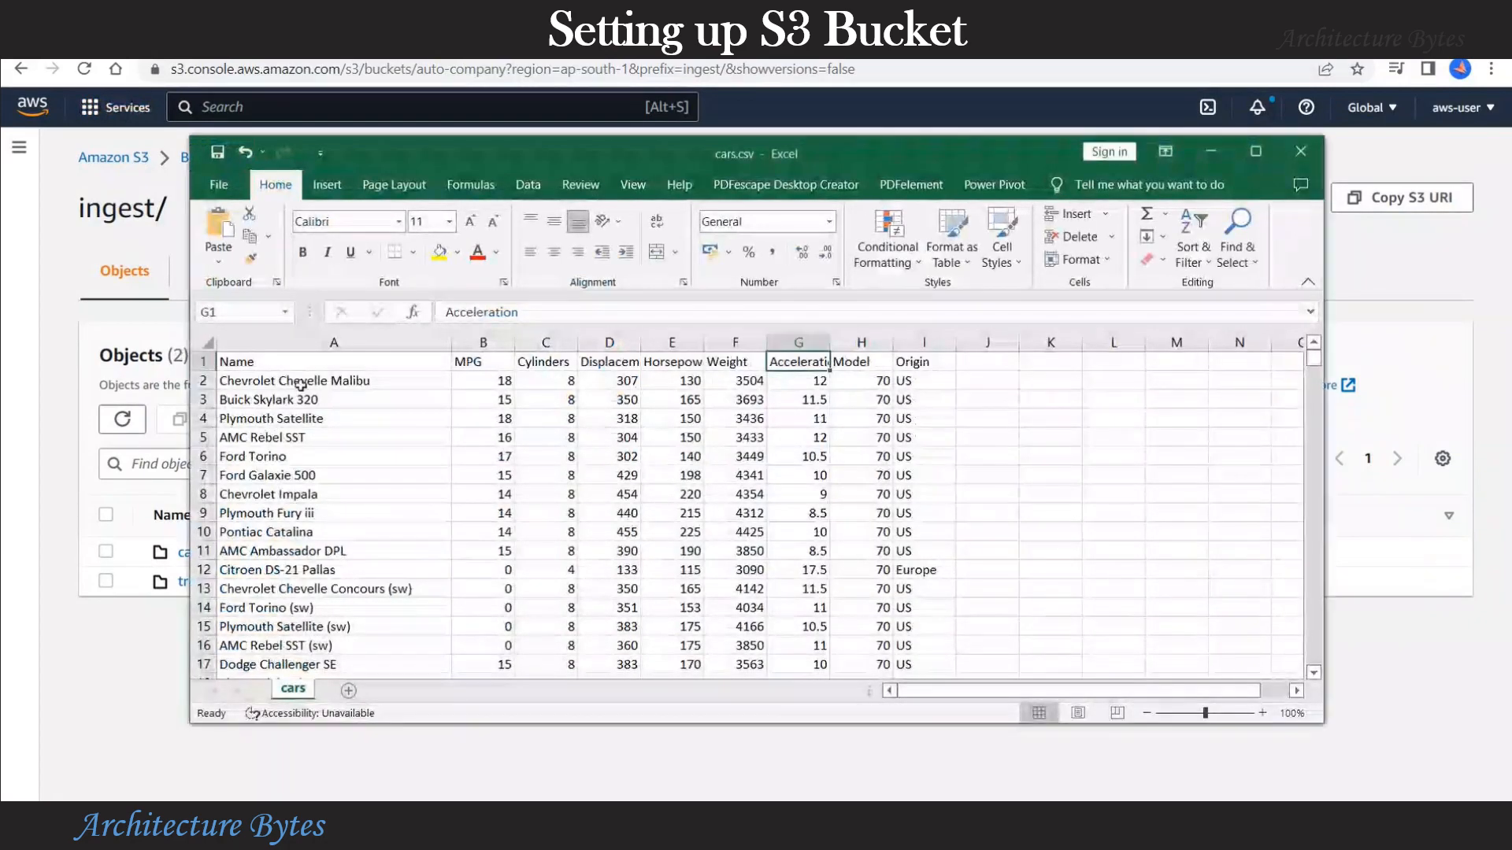
pyautogui.click(202, 362)
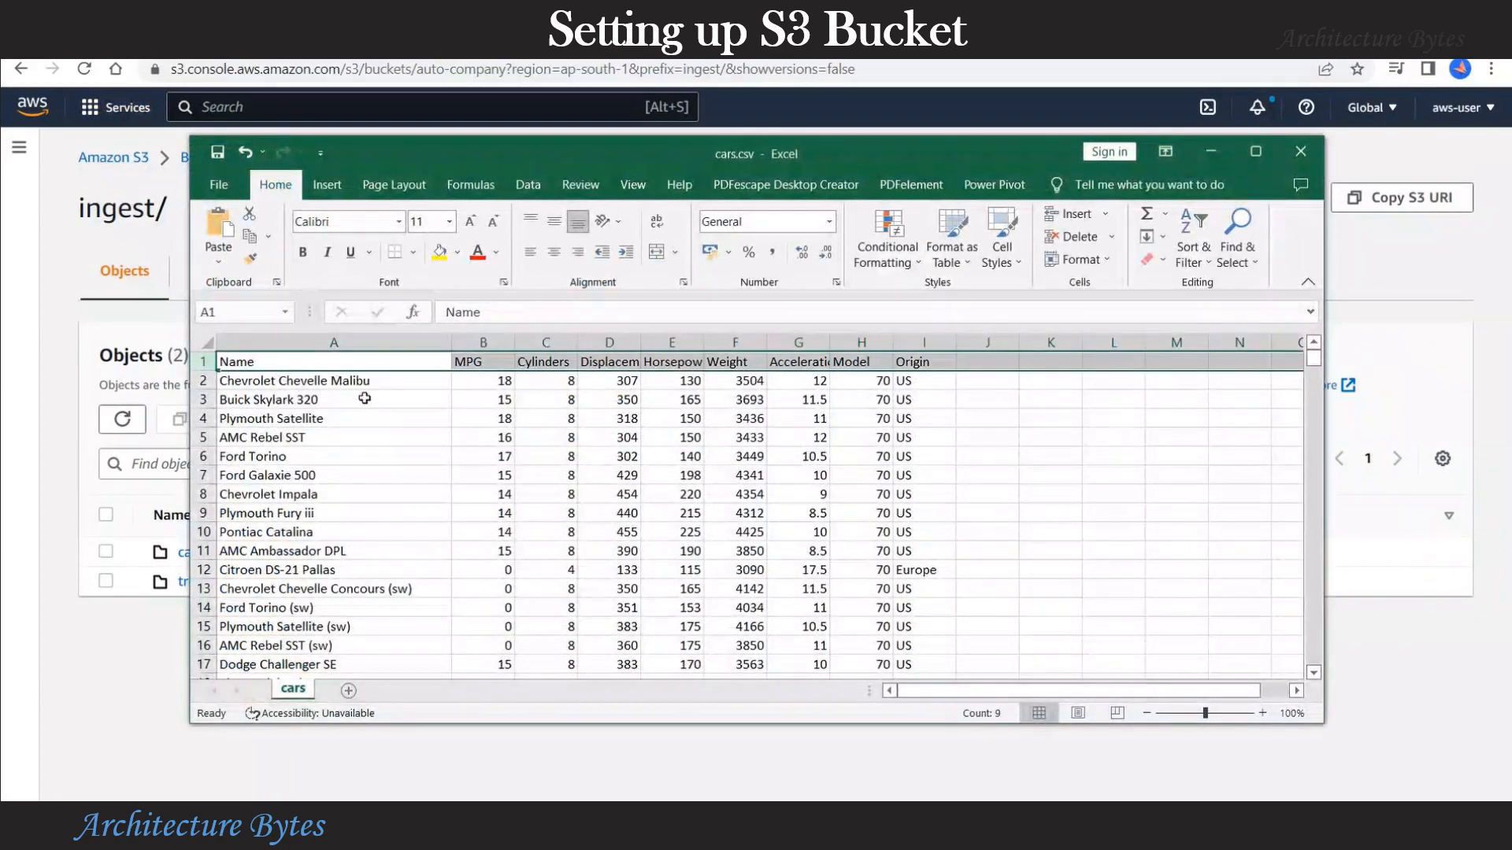
pyautogui.click(388, 386)
pyautogui.click(482, 388)
pyautogui.click(666, 379)
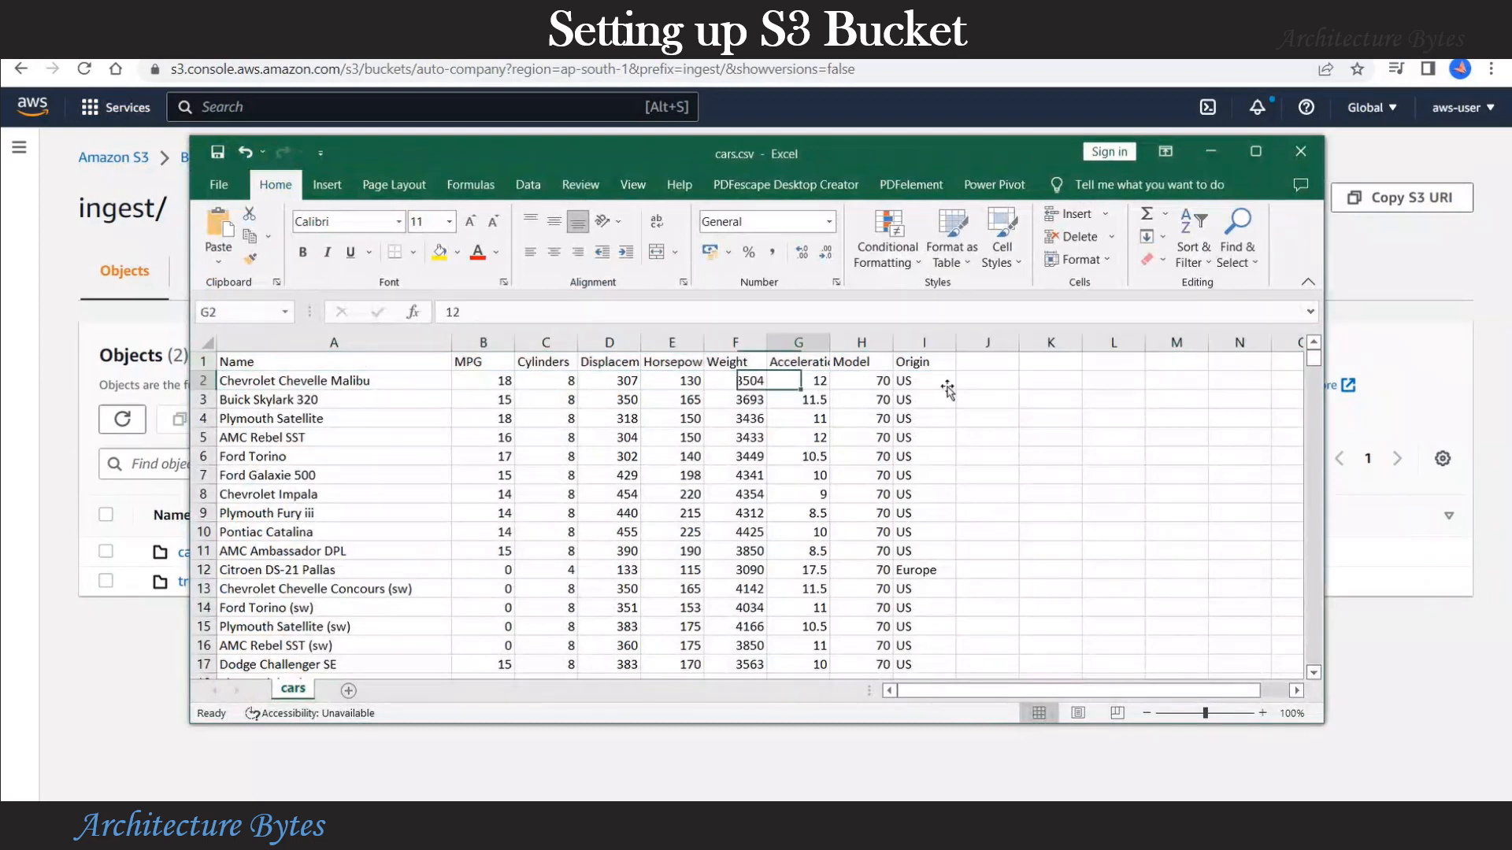
pyautogui.click(946, 386)
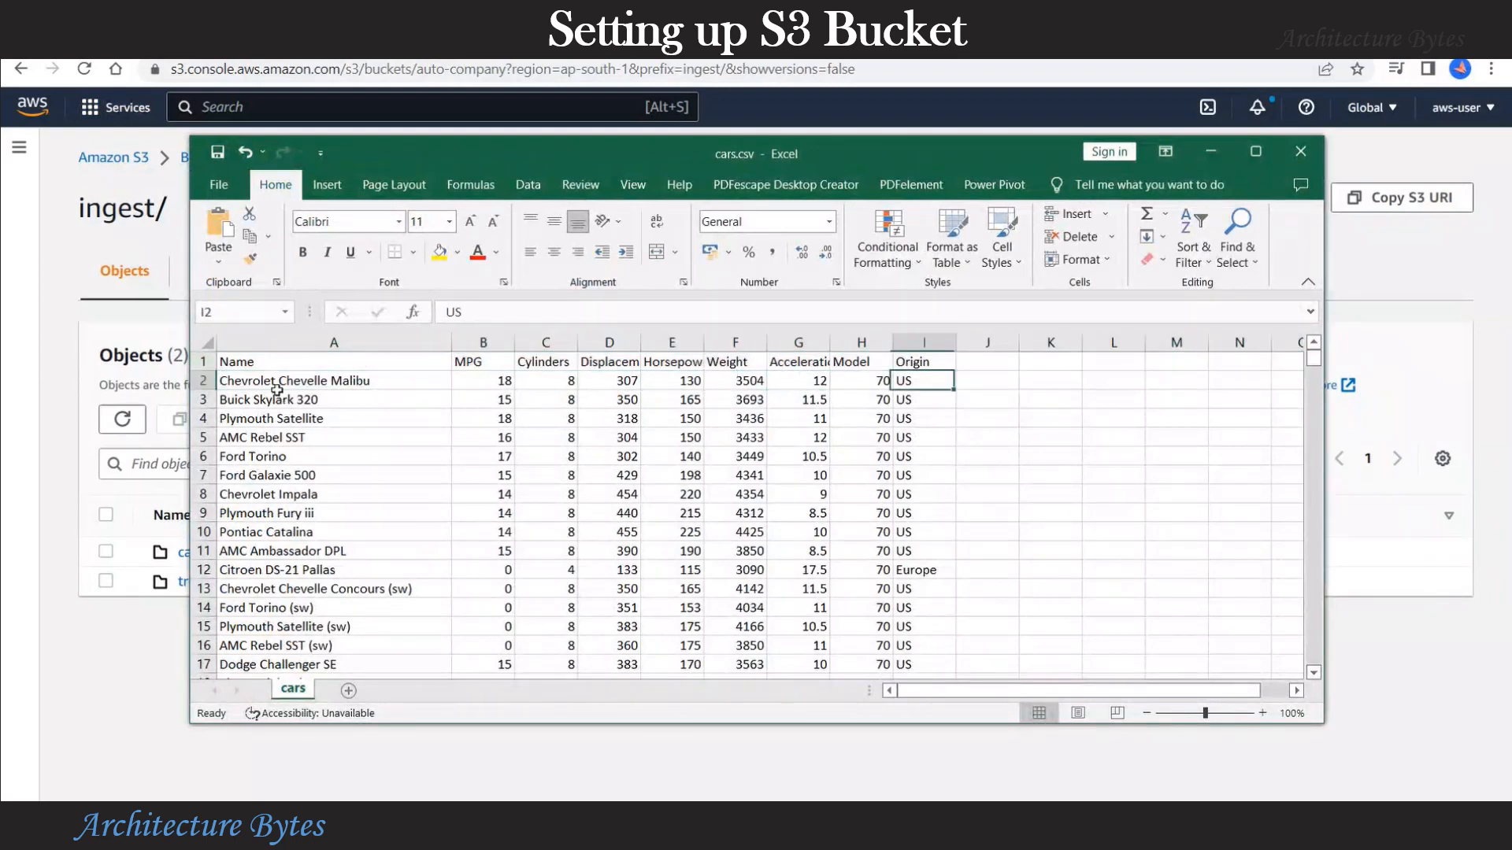
pyautogui.click(205, 343)
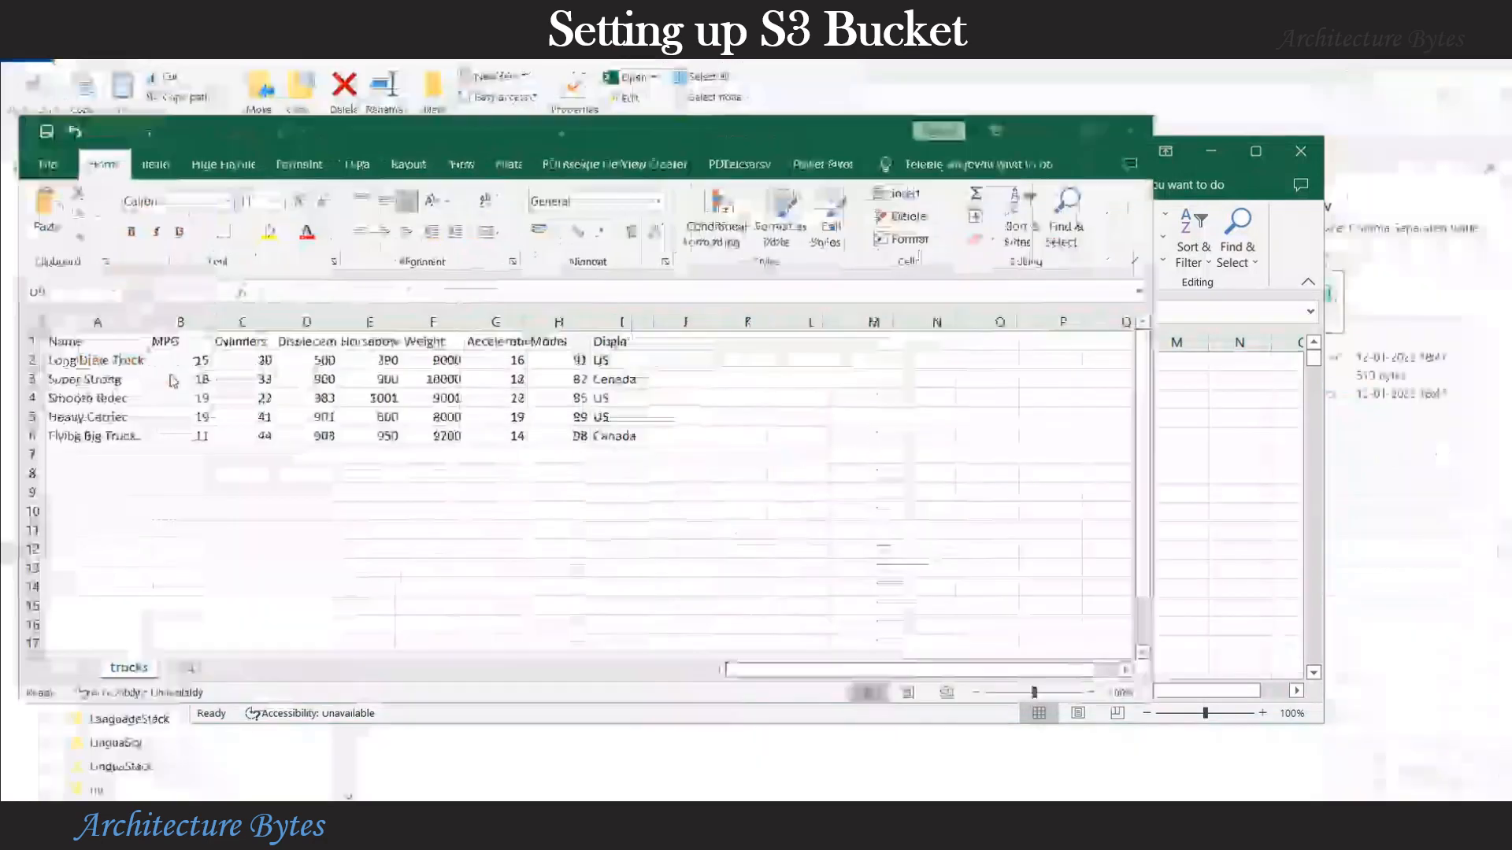
# Step: Examine the header row and records of trucks.csv in Excel, and return to the auto-company bucket in S3
pyautogui.click(174, 343)
pyautogui.click(362, 349)
pyautogui.click(495, 344)
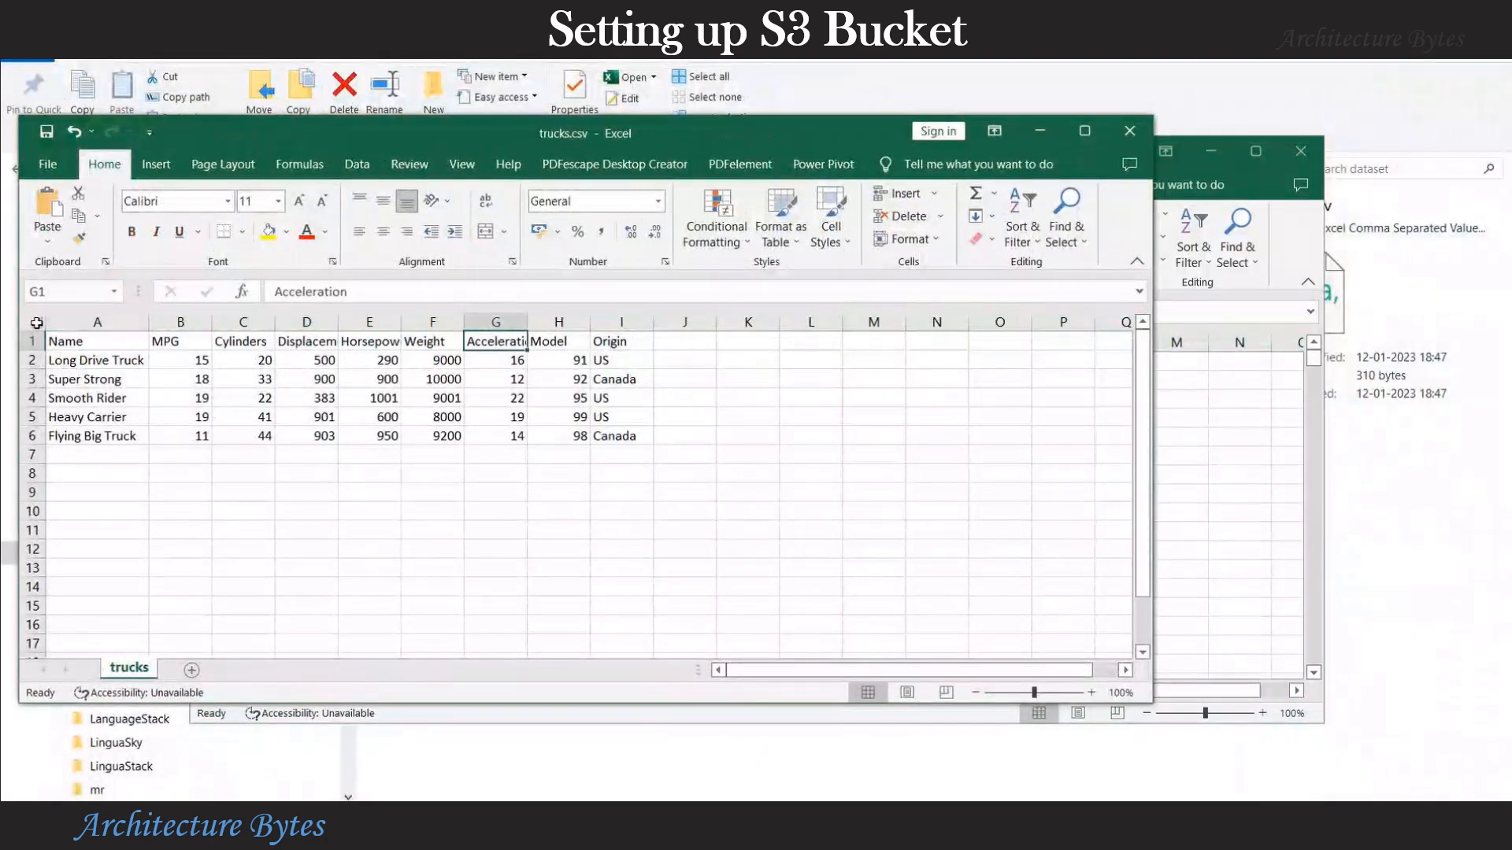
pyautogui.click(36, 323)
pyautogui.click(32, 341)
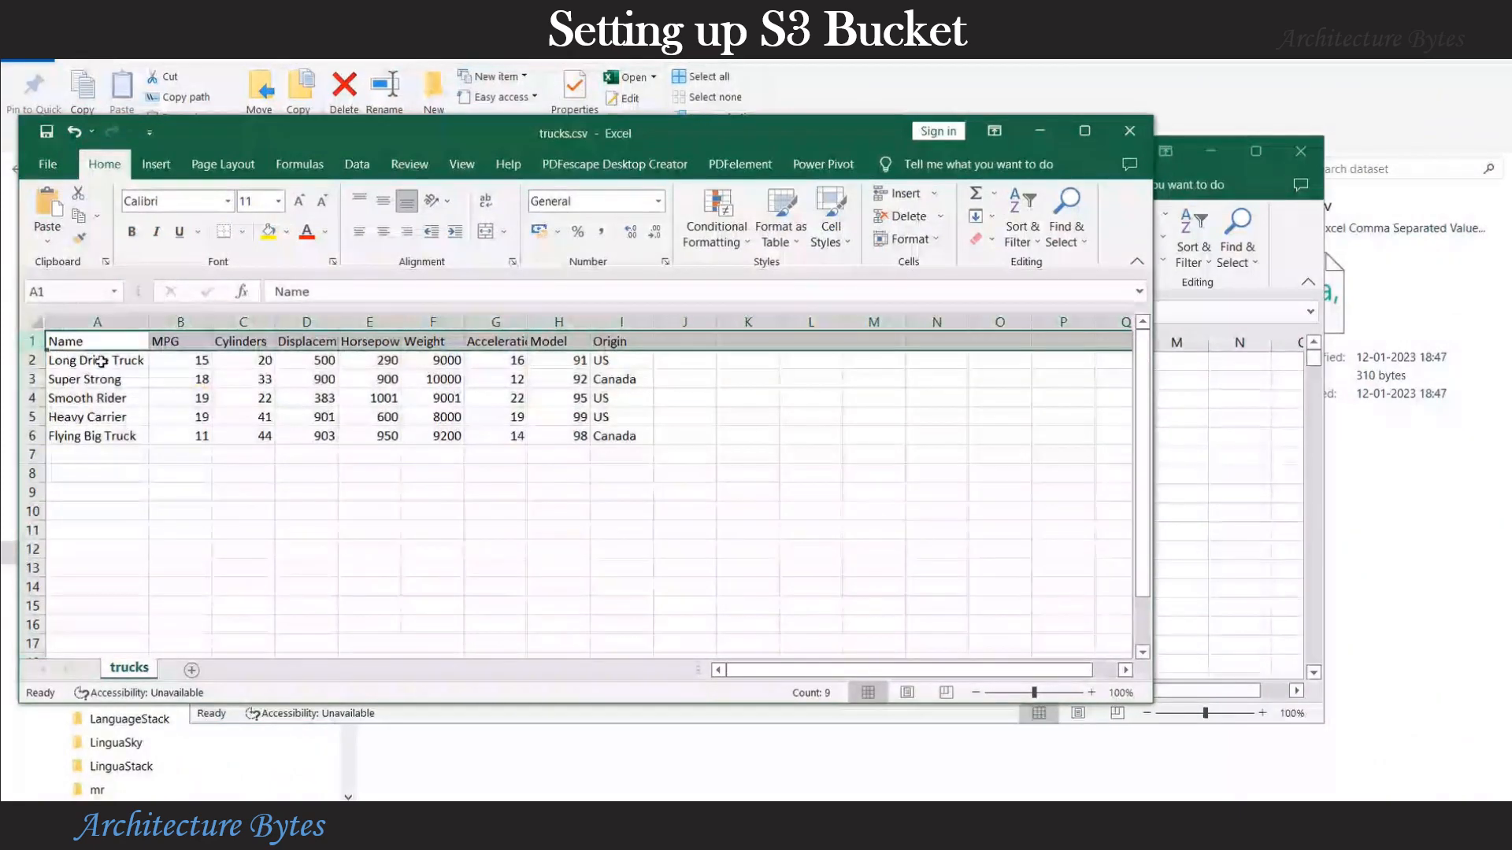
pyautogui.click(95, 384)
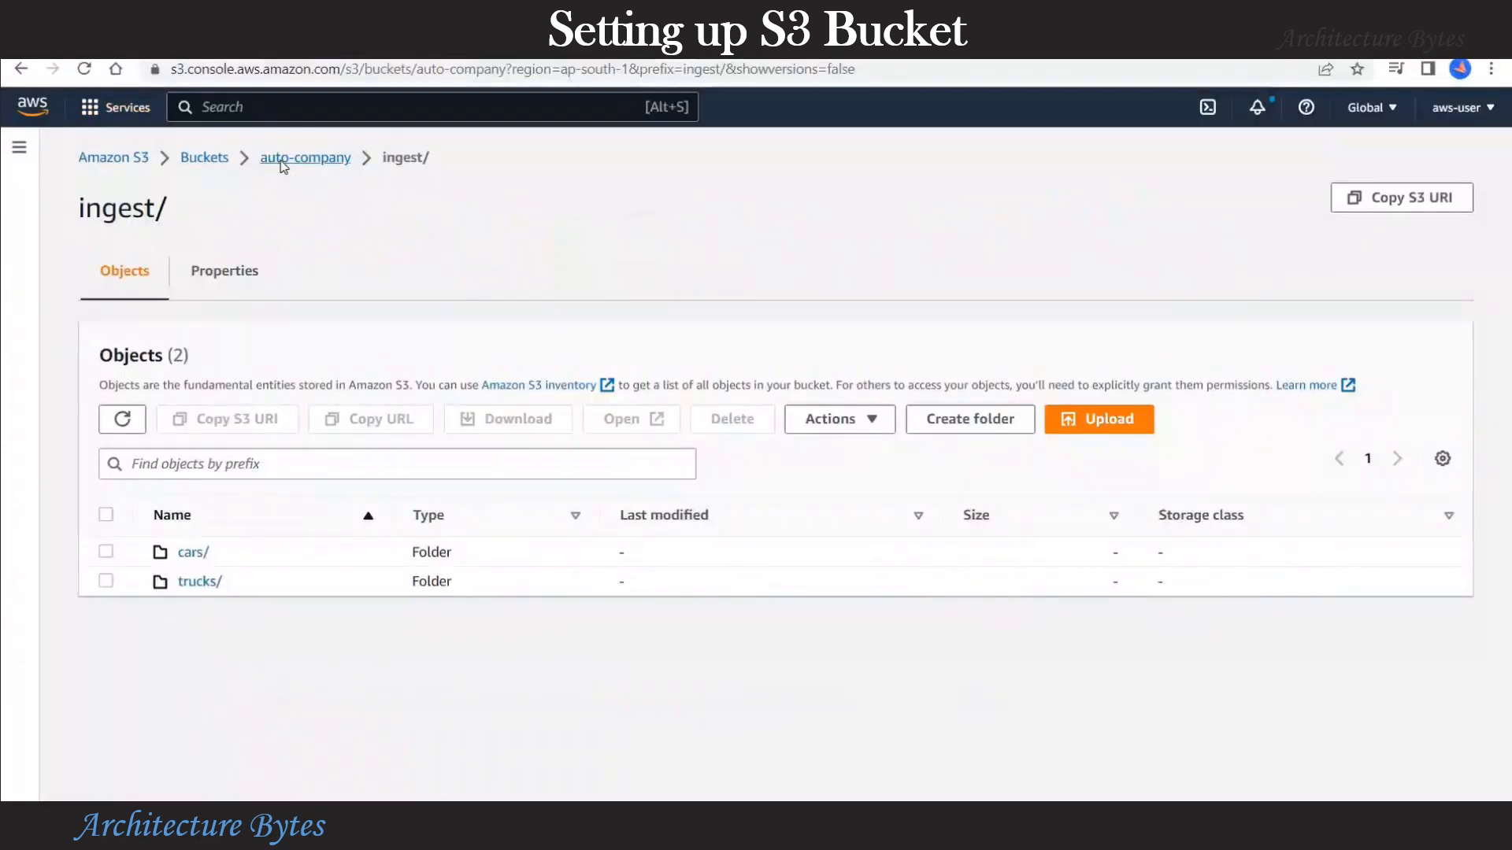
pyautogui.click(275, 160)
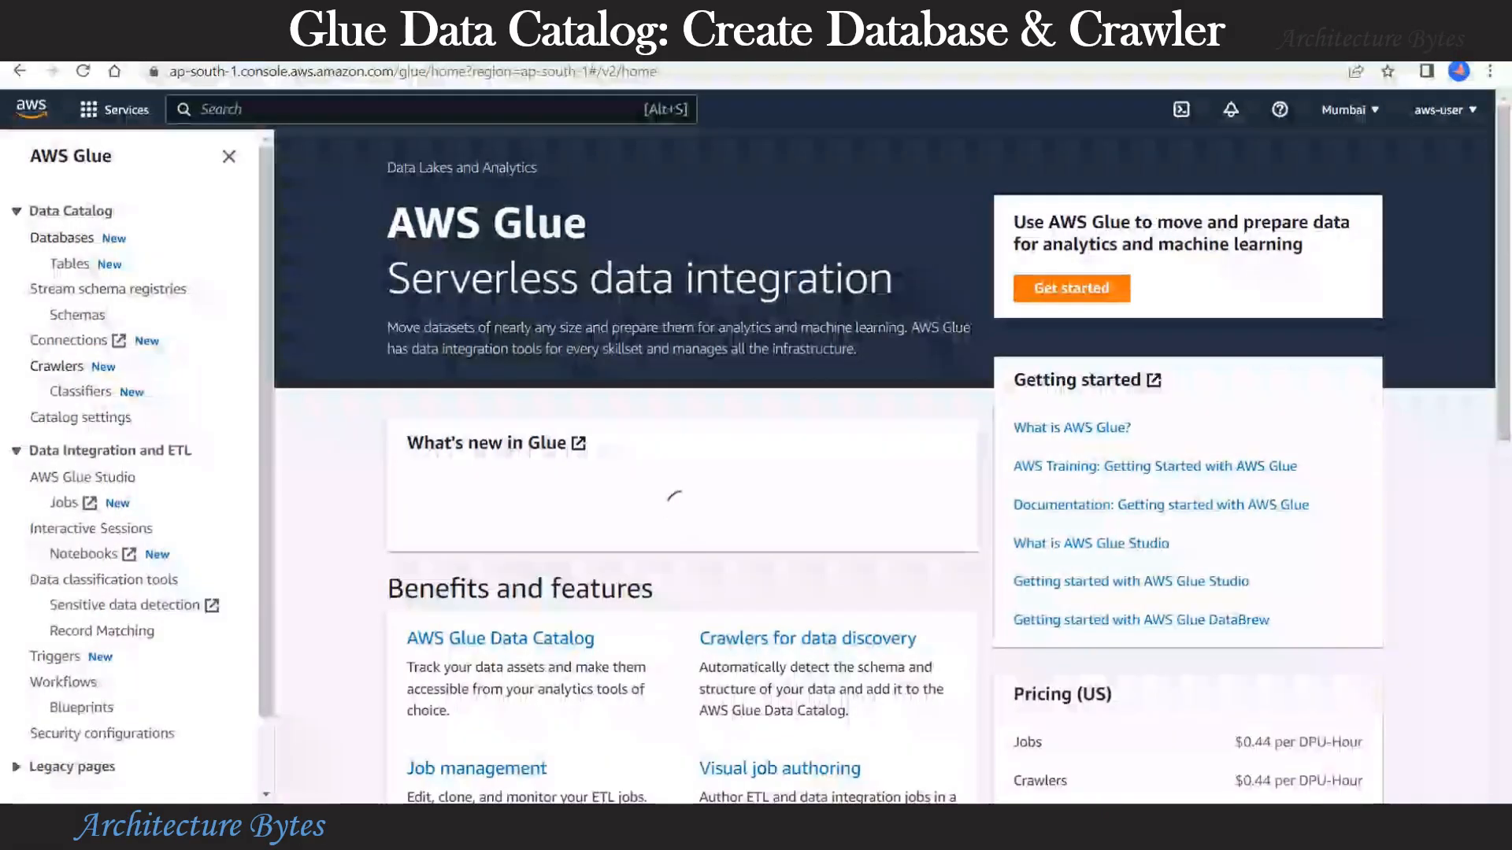
# Step: In AWS Glue, create a Data Catalog database named auto-company-db
pyautogui.moveTo(586, 224); pyautogui.dragTo(385, 227)
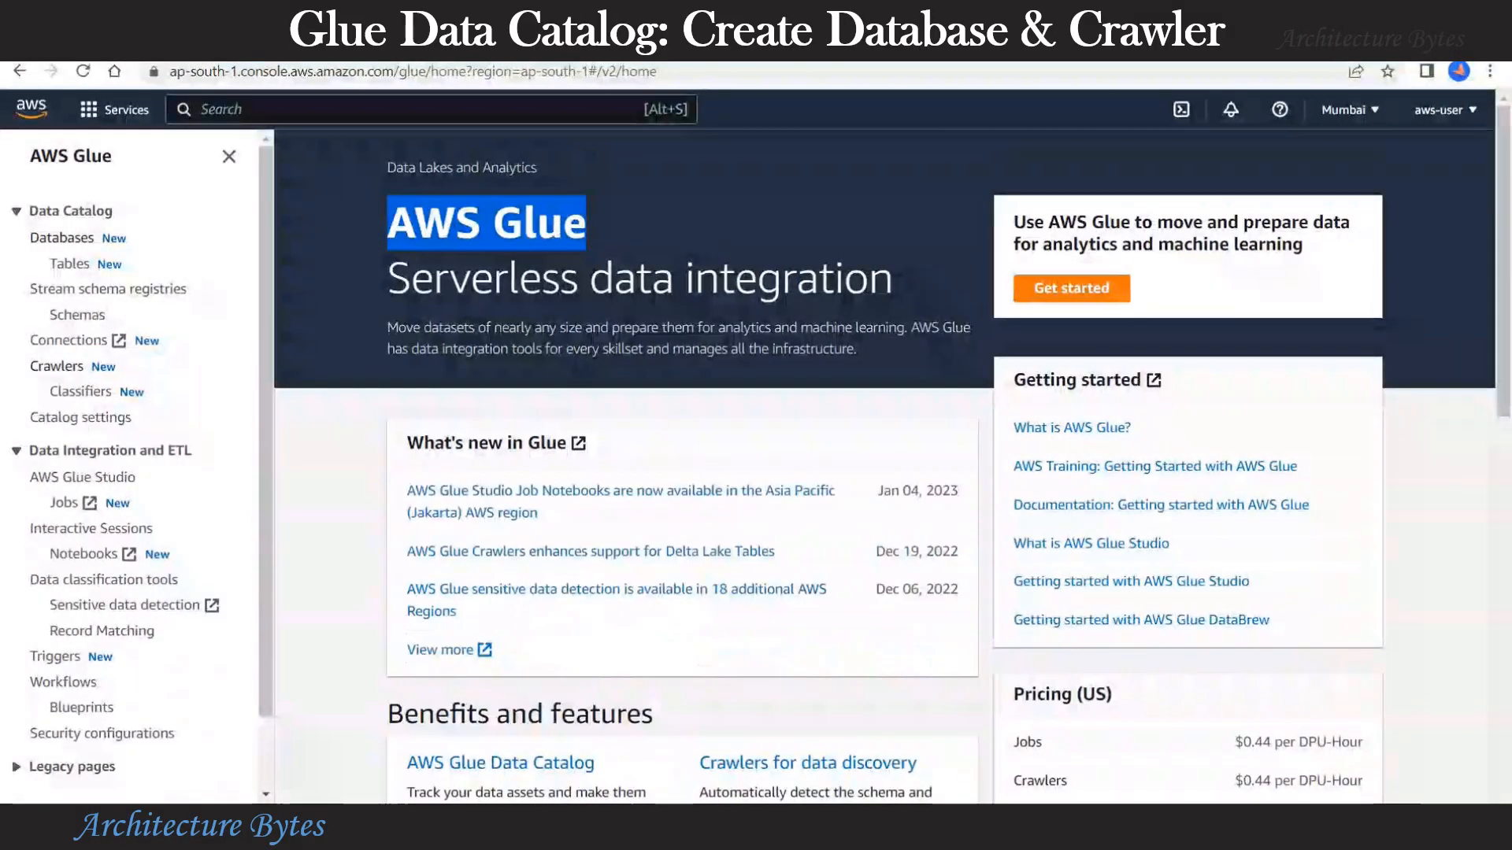
pyautogui.click(80, 248)
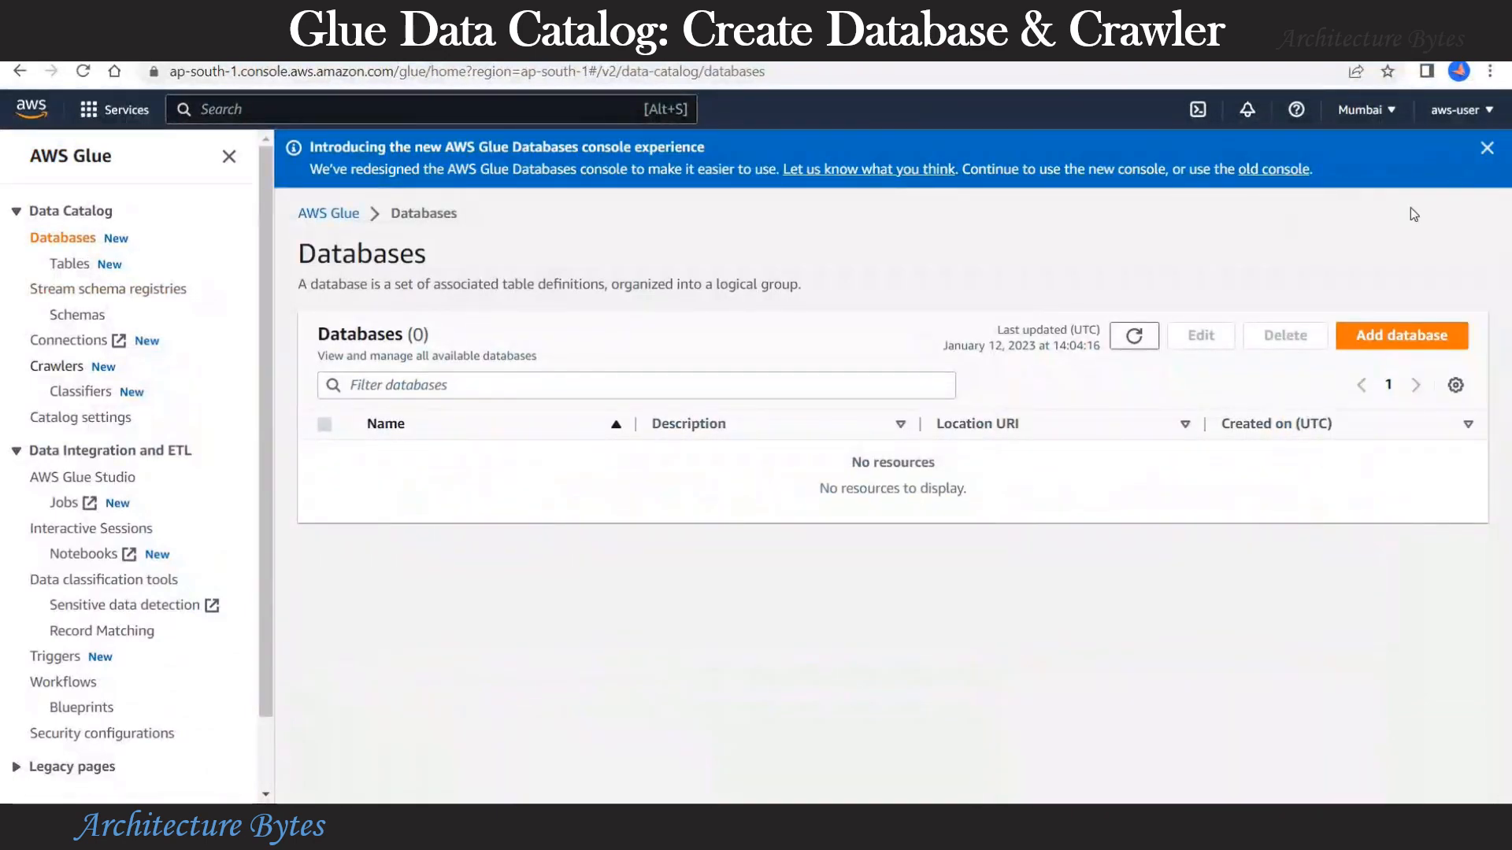
pyautogui.click(1487, 149)
pyautogui.click(1386, 282)
pyautogui.click(429, 352)
pyautogui.write('auto')
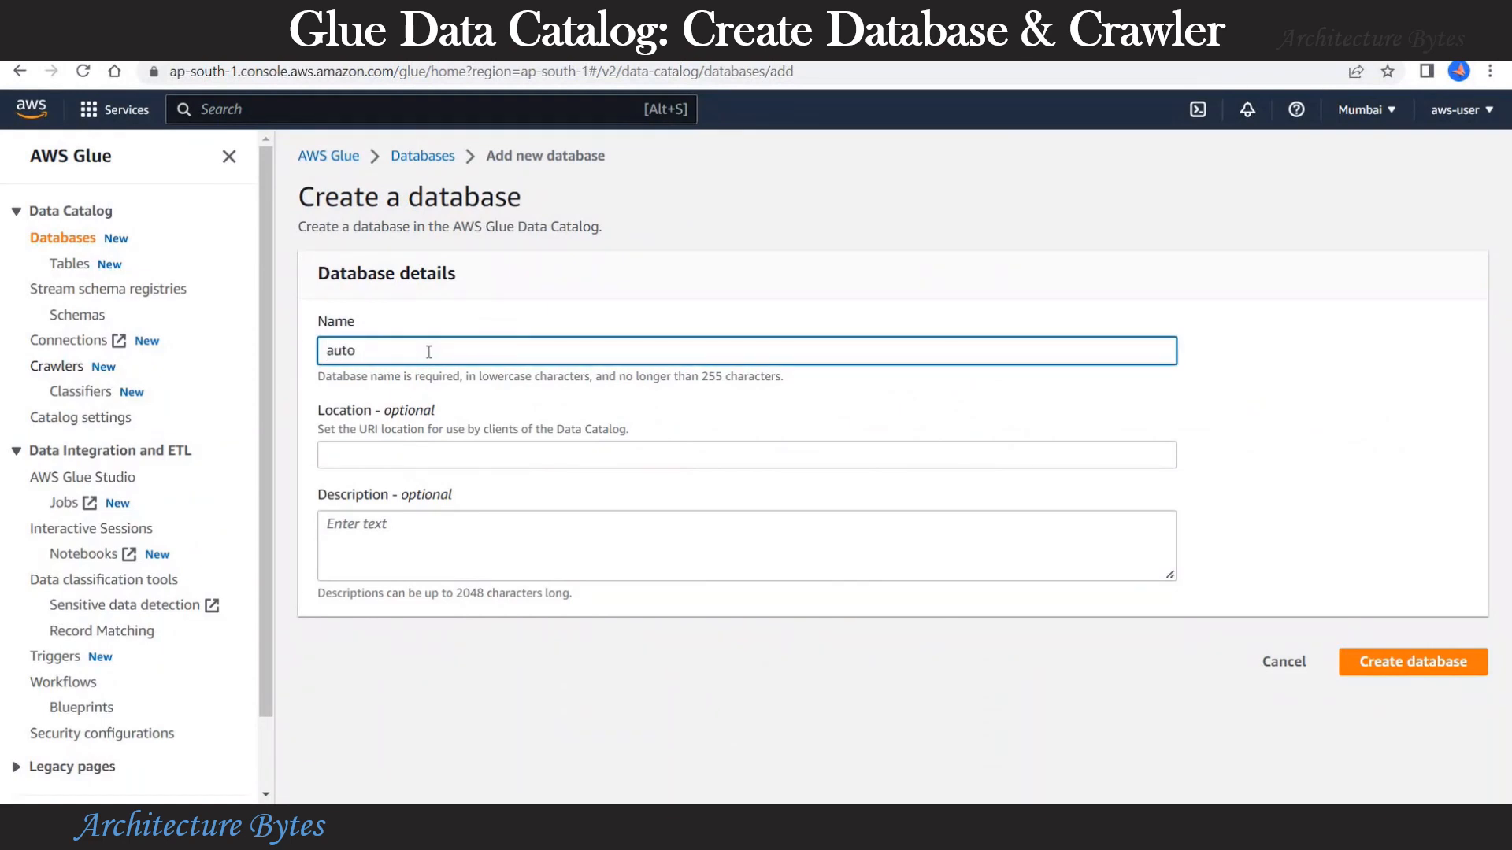
pyautogui.write('-company-db')
pyautogui.click(1424, 664)
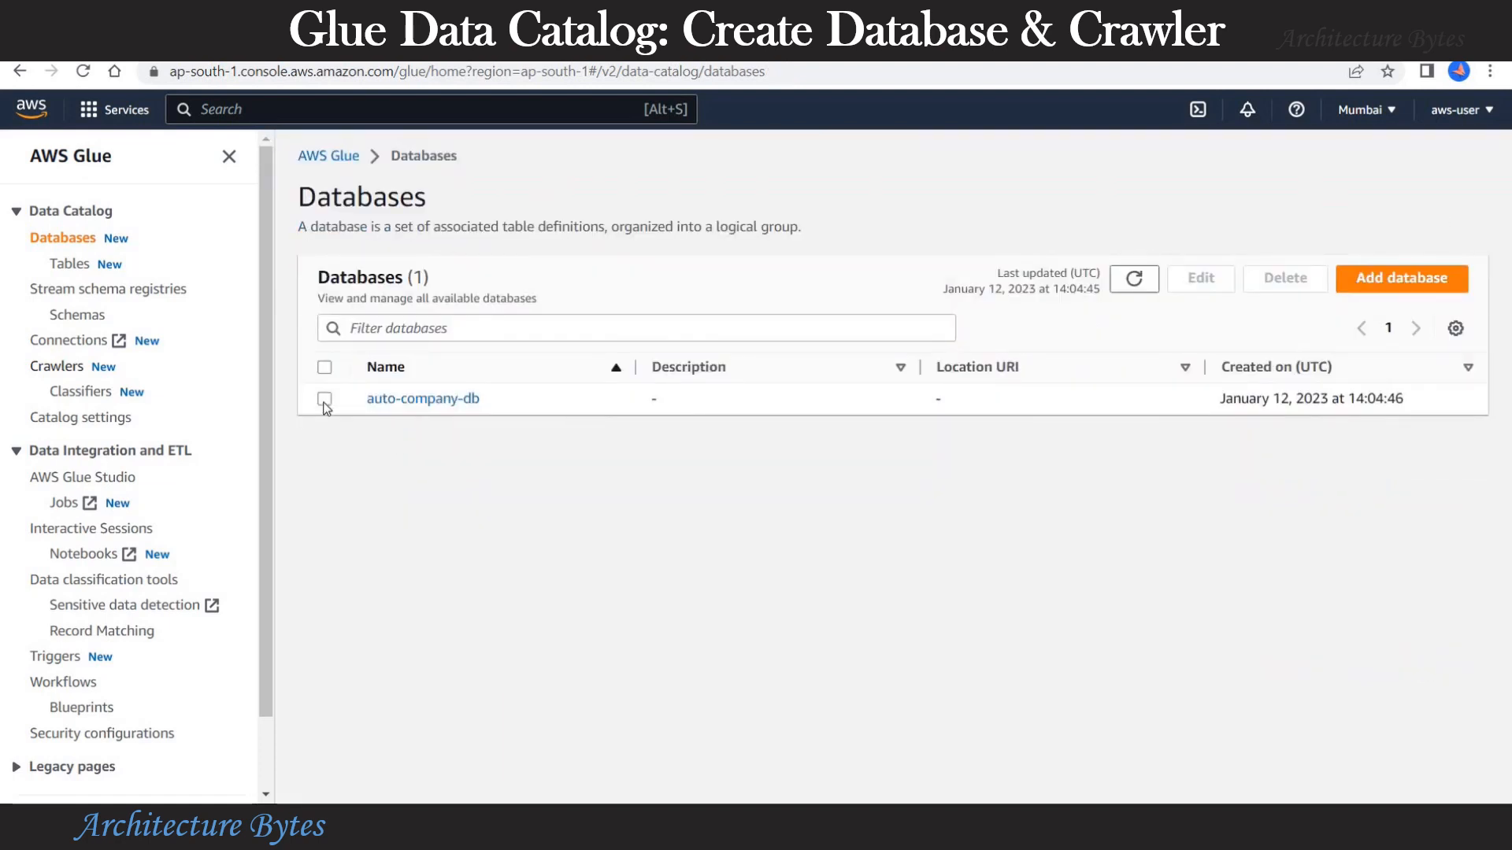
pyautogui.click(325, 399)
pyautogui.click(324, 399)
# Step: Start a new Glue crawler named auto-company-crawler and proceed to its data sources
pyautogui.click(57, 367)
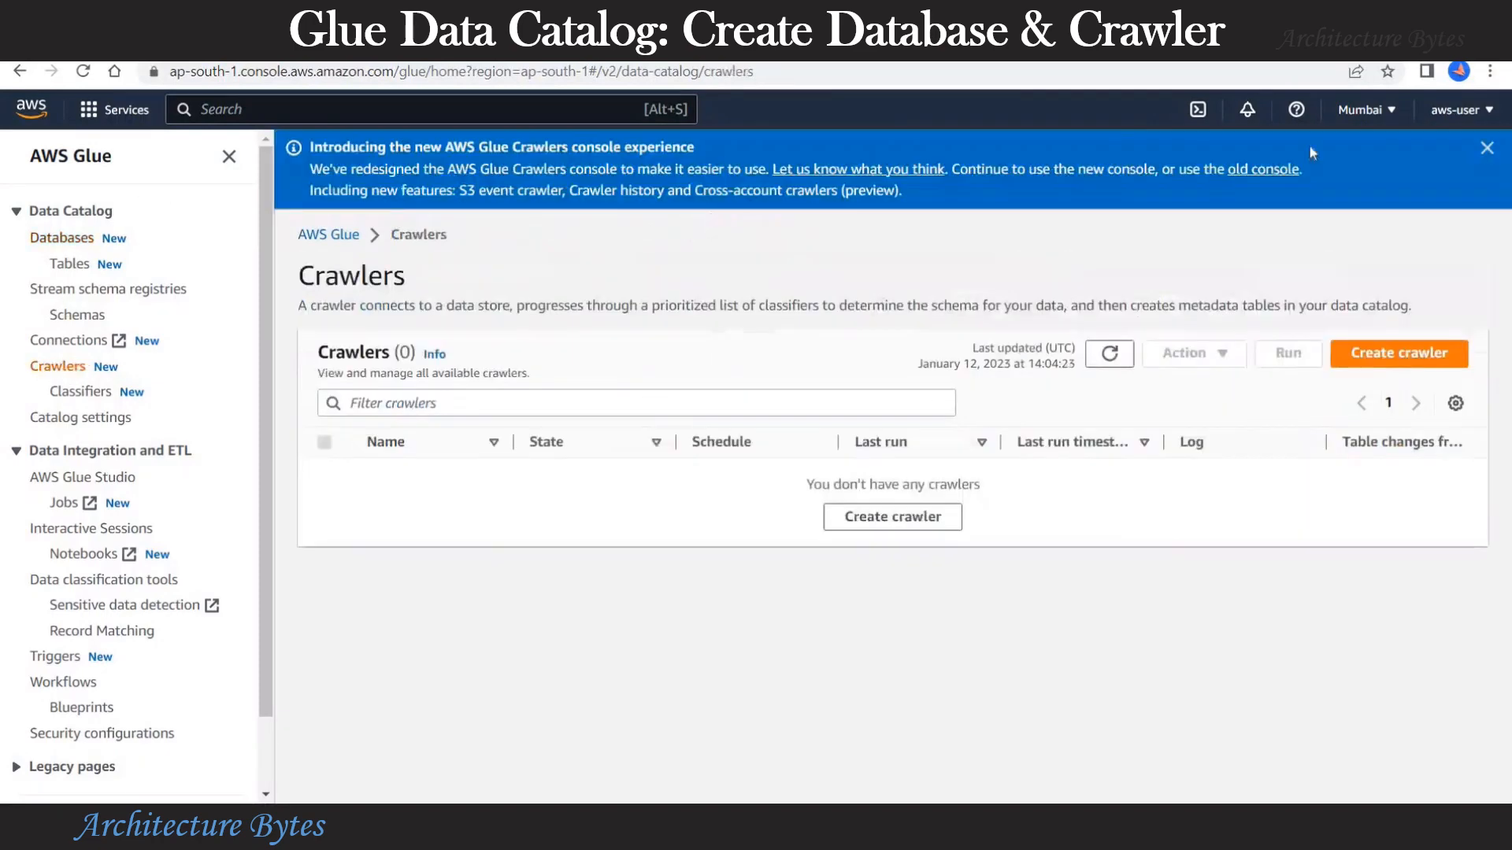
pyautogui.click(1486, 148)
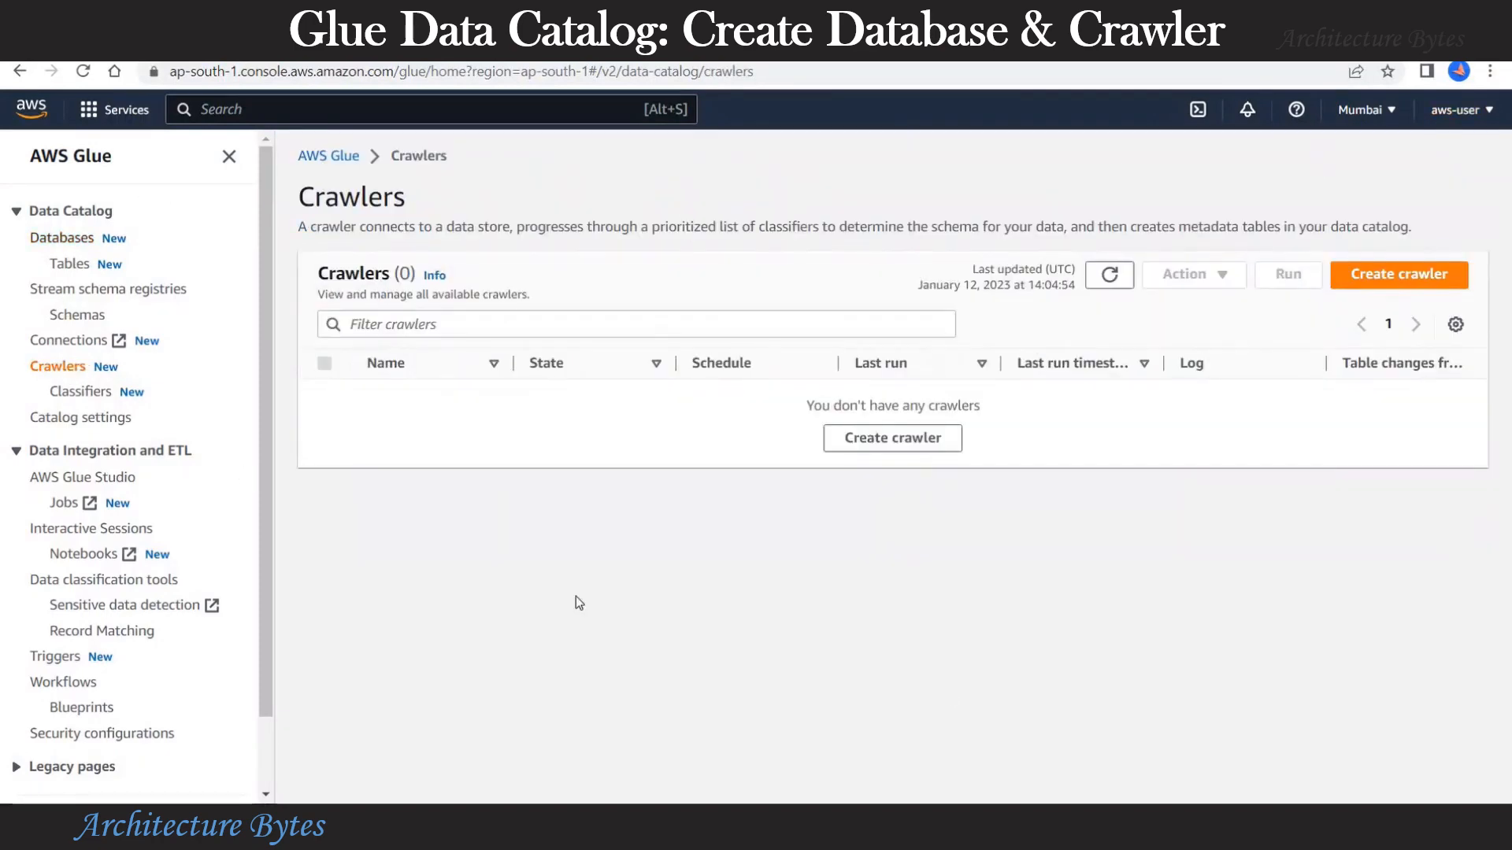
pyautogui.click(1437, 280)
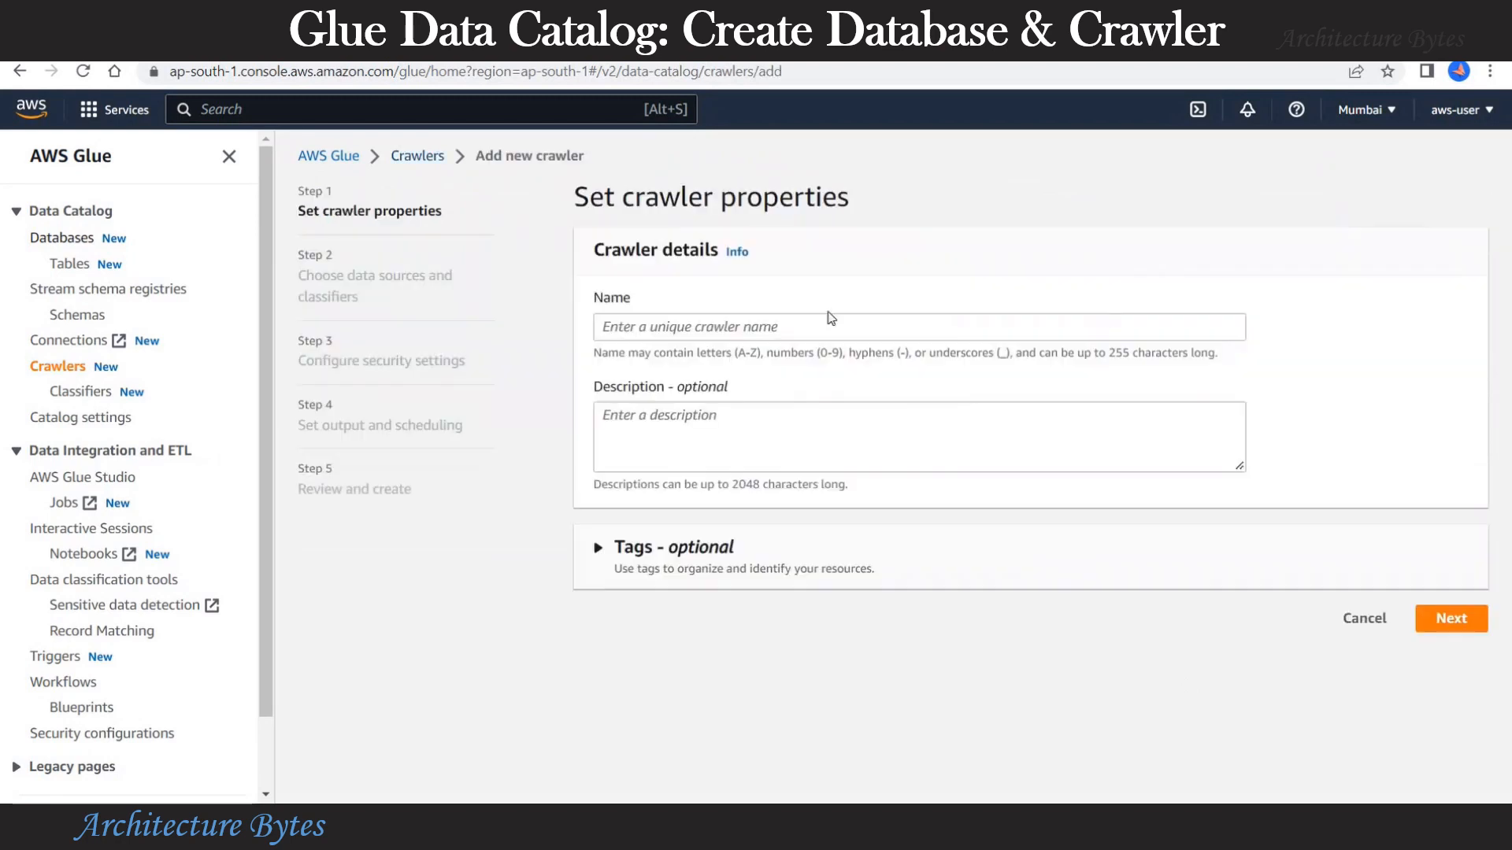
pyautogui.click(726, 326)
pyautogui.write('auto-company-c')
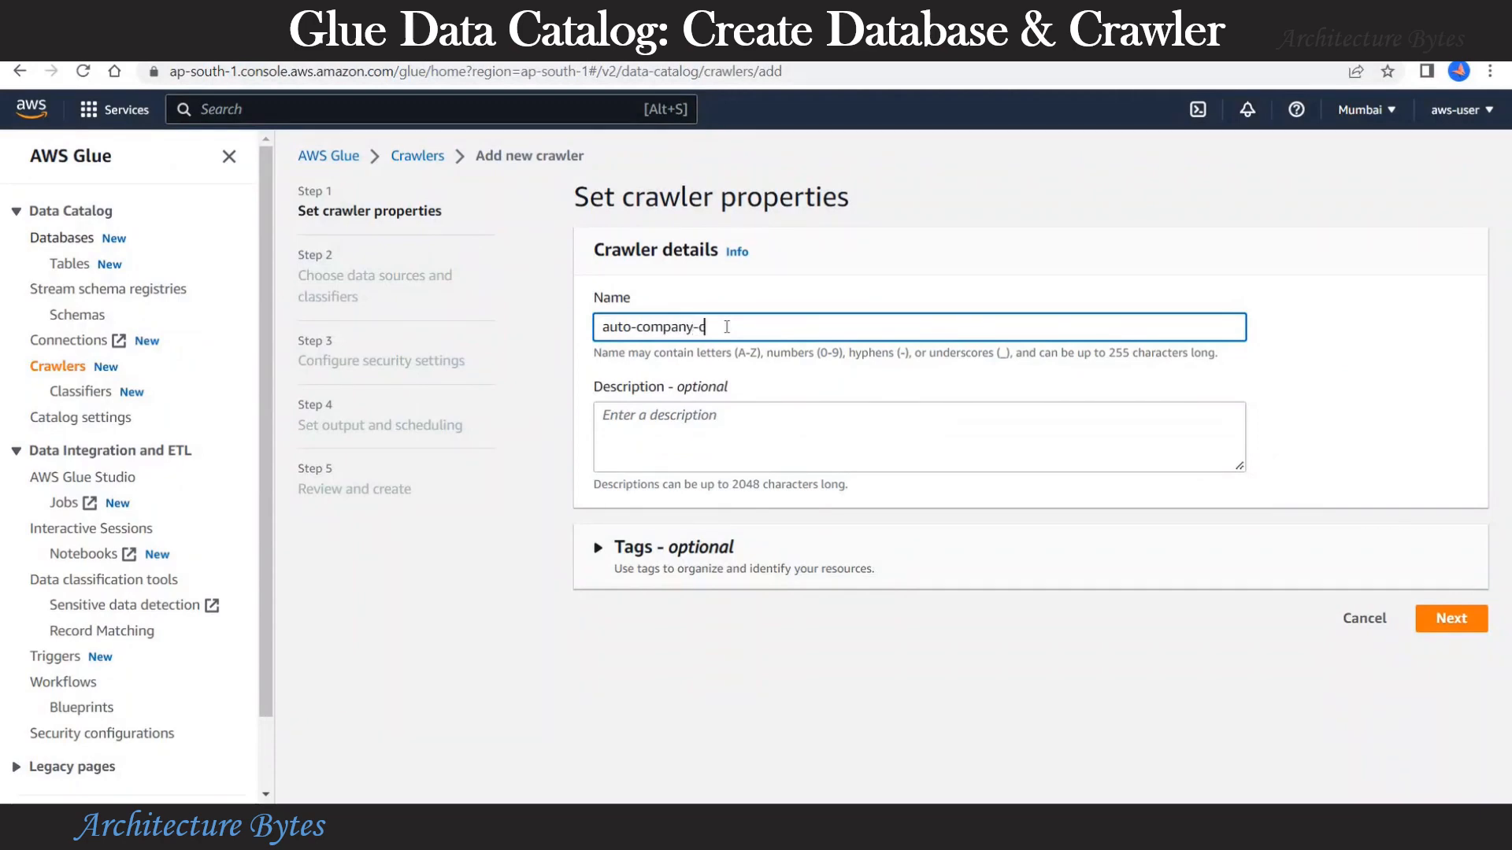
pyautogui.write('rawler')
pyautogui.click(1465, 615)
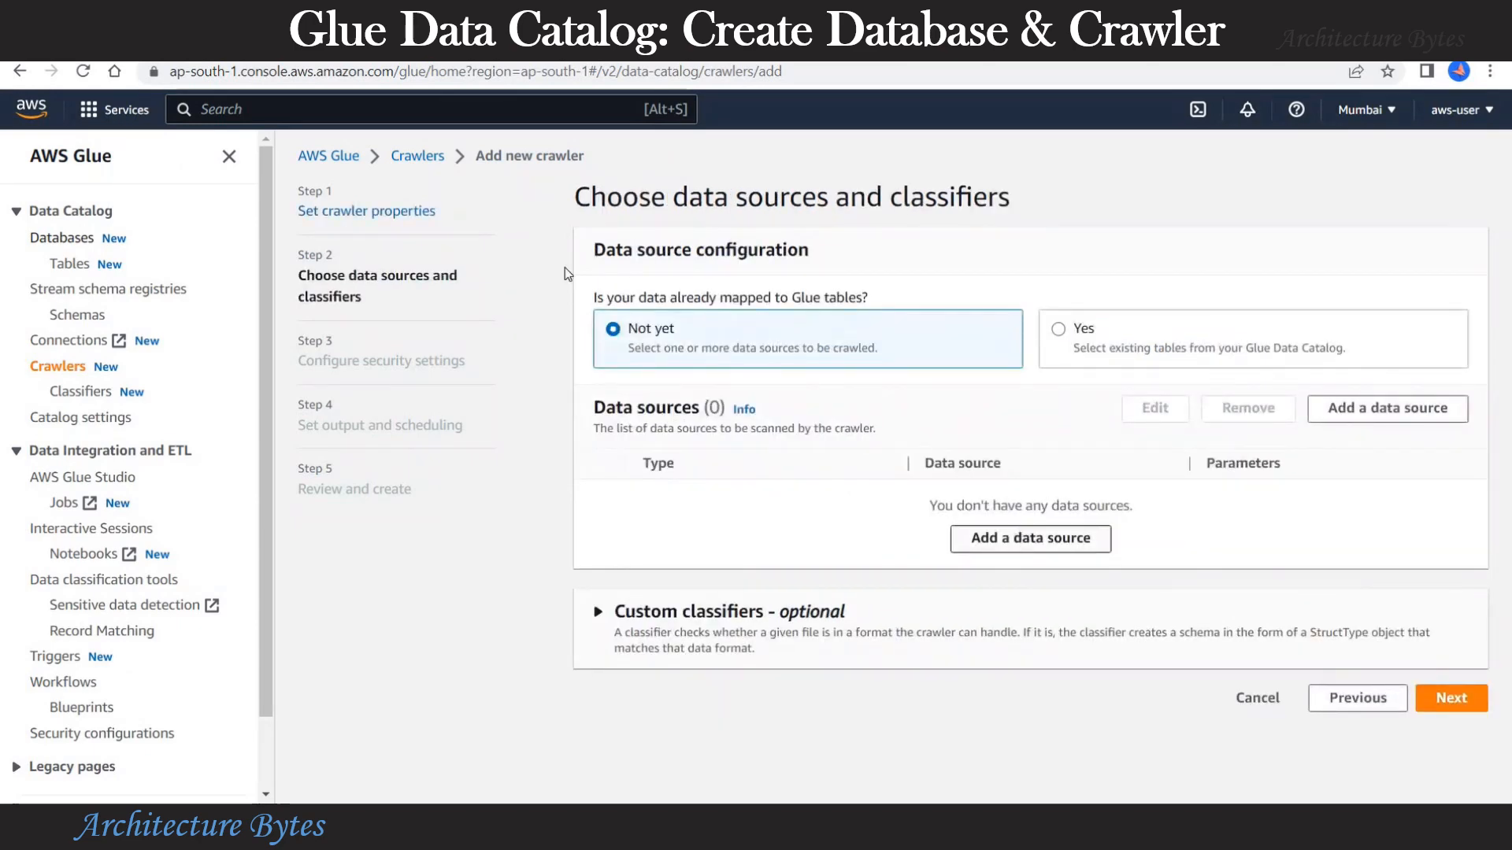
# Step: Add an S3 data source to the crawler with the path s3://auto-company/ingest/cars
pyautogui.click(1031, 539)
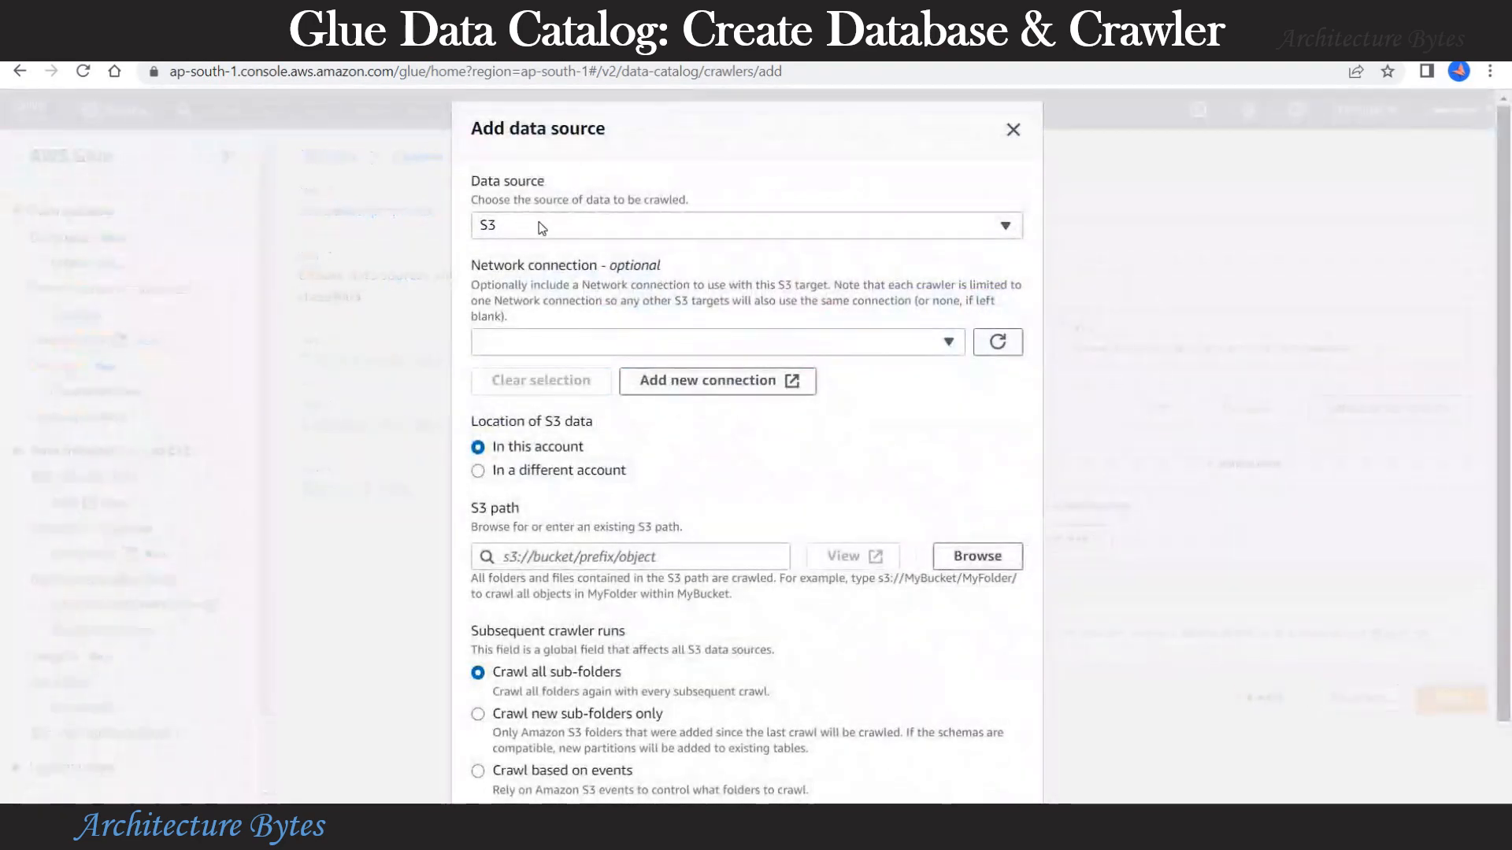
pyautogui.click(542, 227)
pyautogui.click(519, 240)
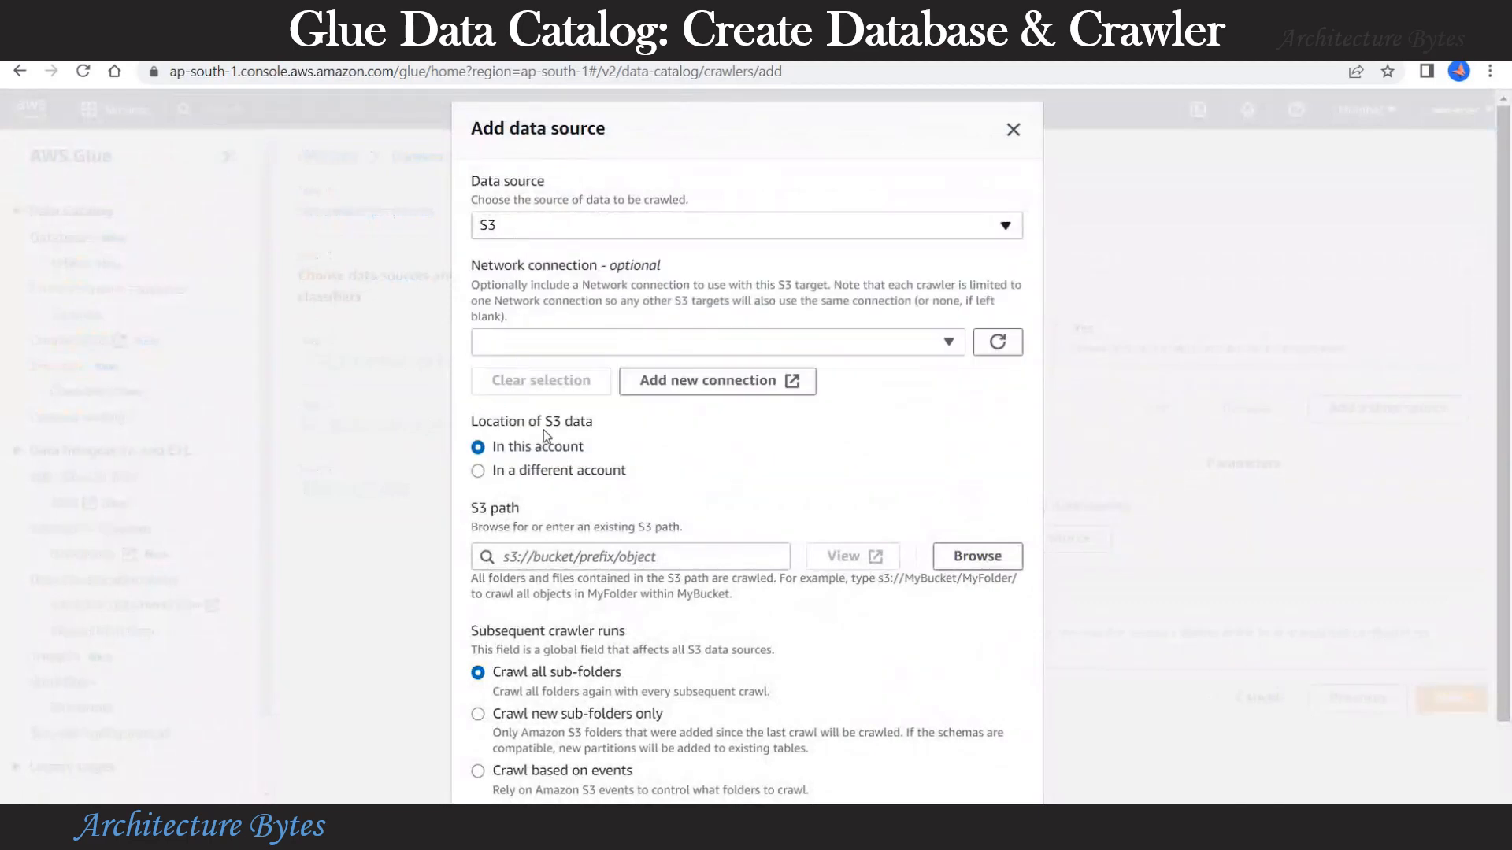
pyautogui.click(551, 564)
pyautogui.write('s3://auto-company/ingest/')
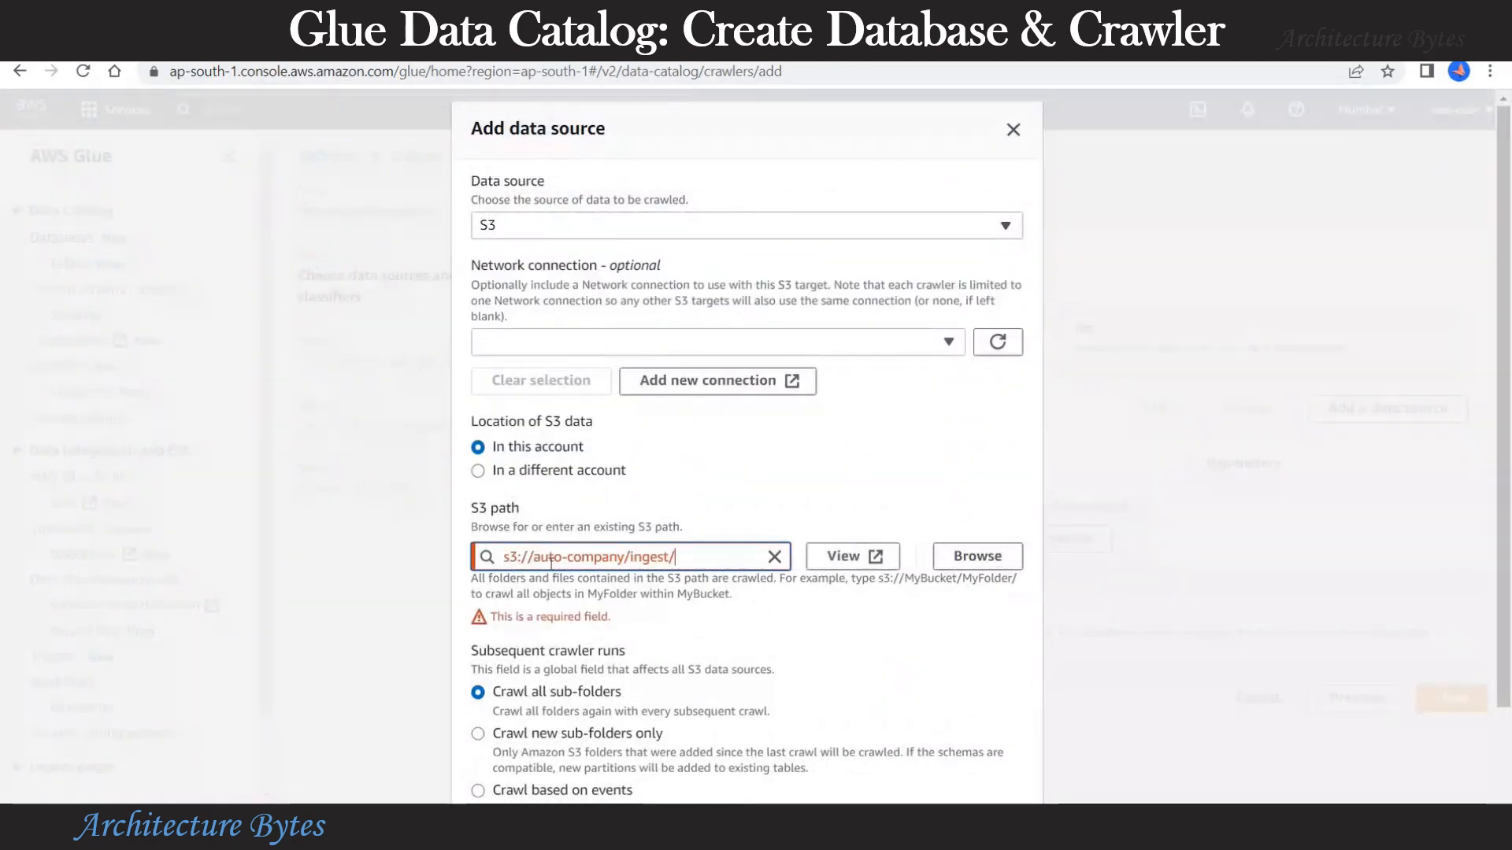
pyautogui.write('cars')
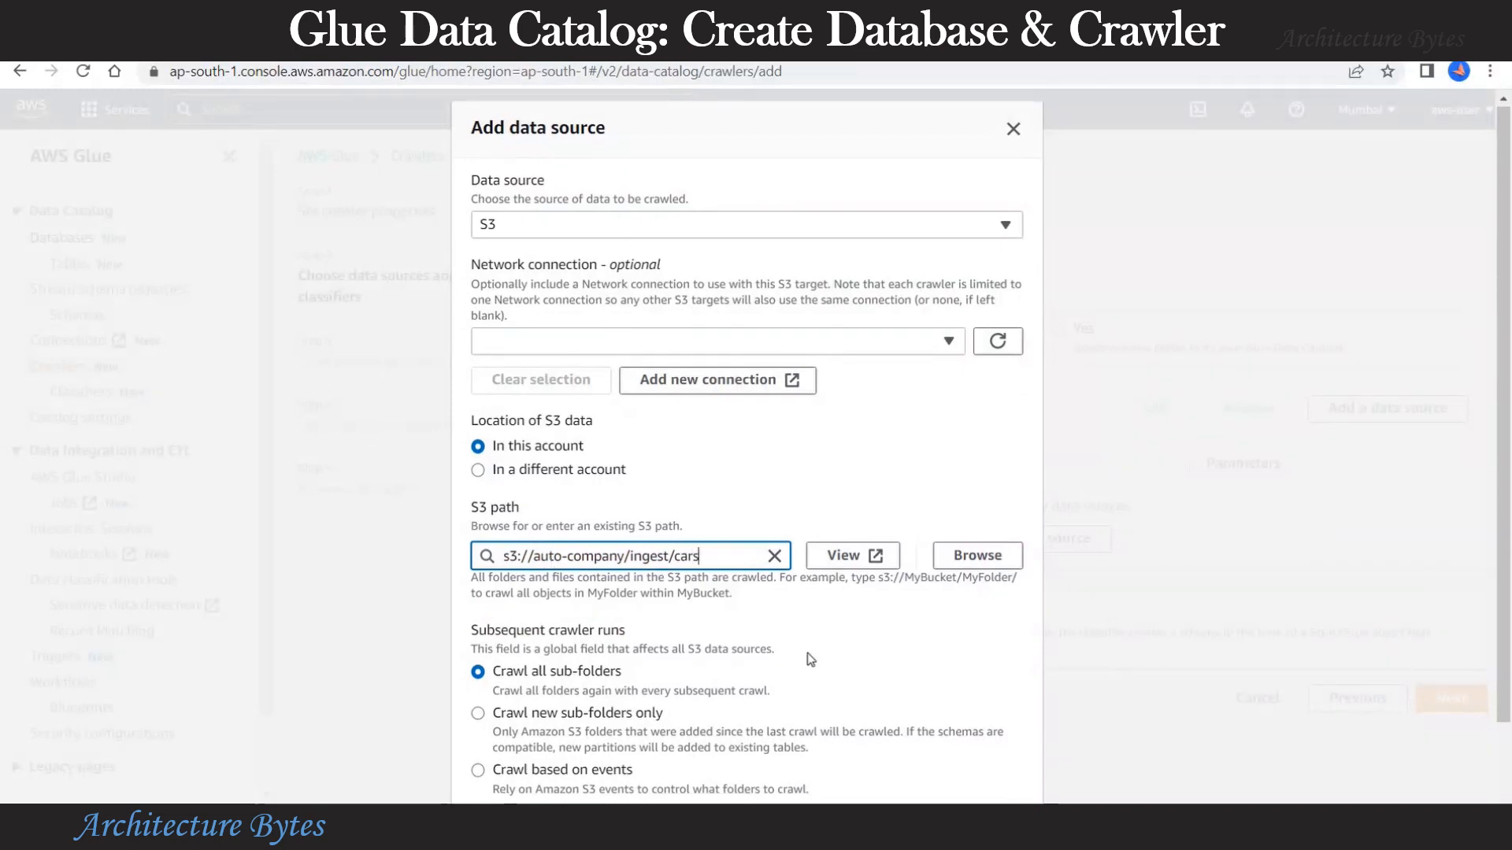
pyautogui.scroll(-2, 544, 579)
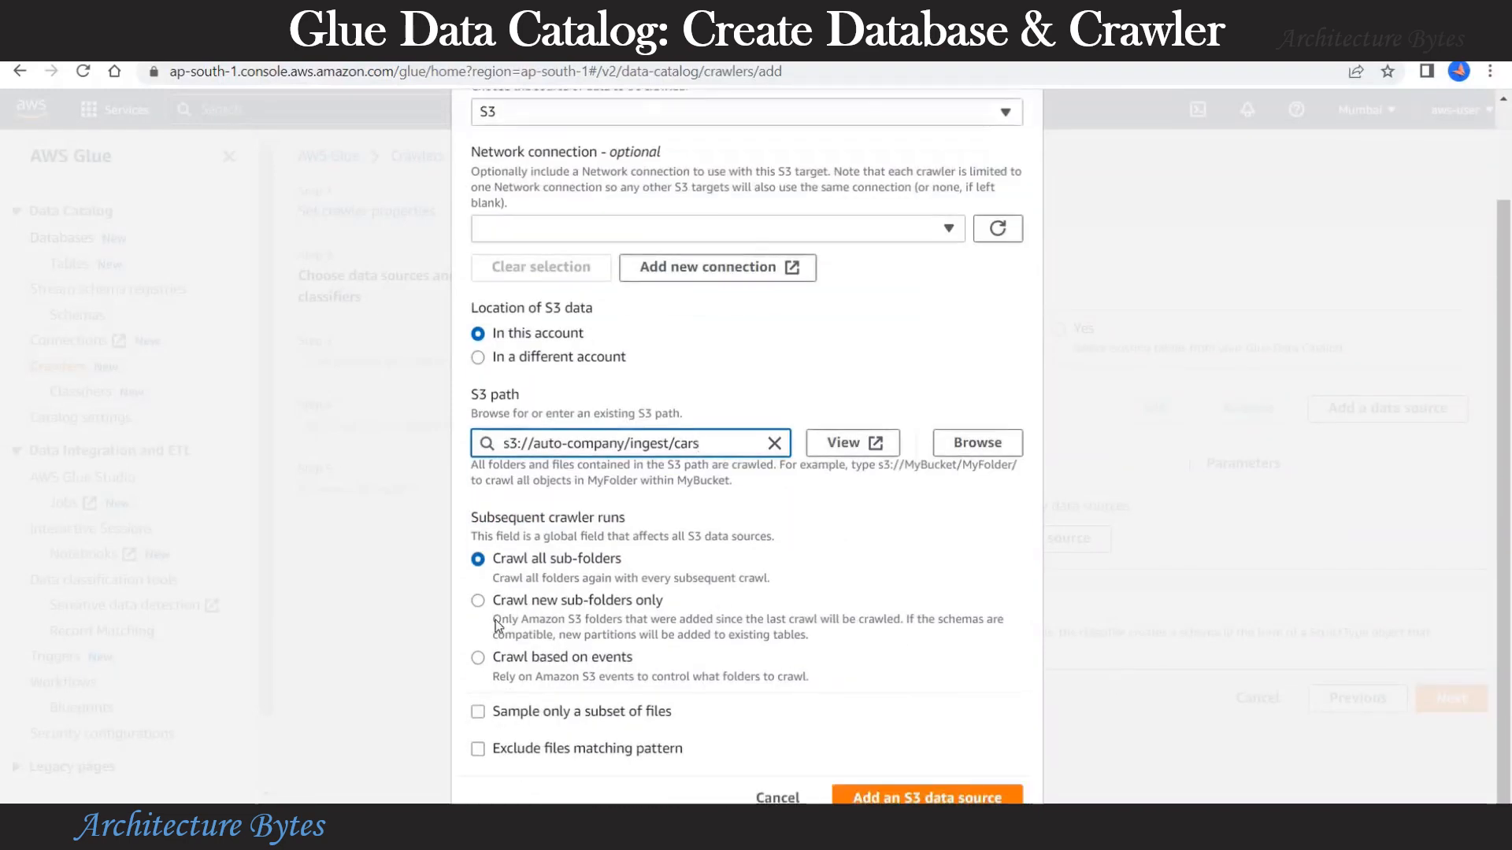
pyautogui.click(892, 798)
# Step: Add a second S3 data source with the path s3://auto-company/ingest/trucks and proceed to the security settings
pyautogui.click(1369, 418)
pyautogui.click(561, 232)
pyautogui.click(561, 232)
pyautogui.click(549, 352)
pyautogui.click(565, 511)
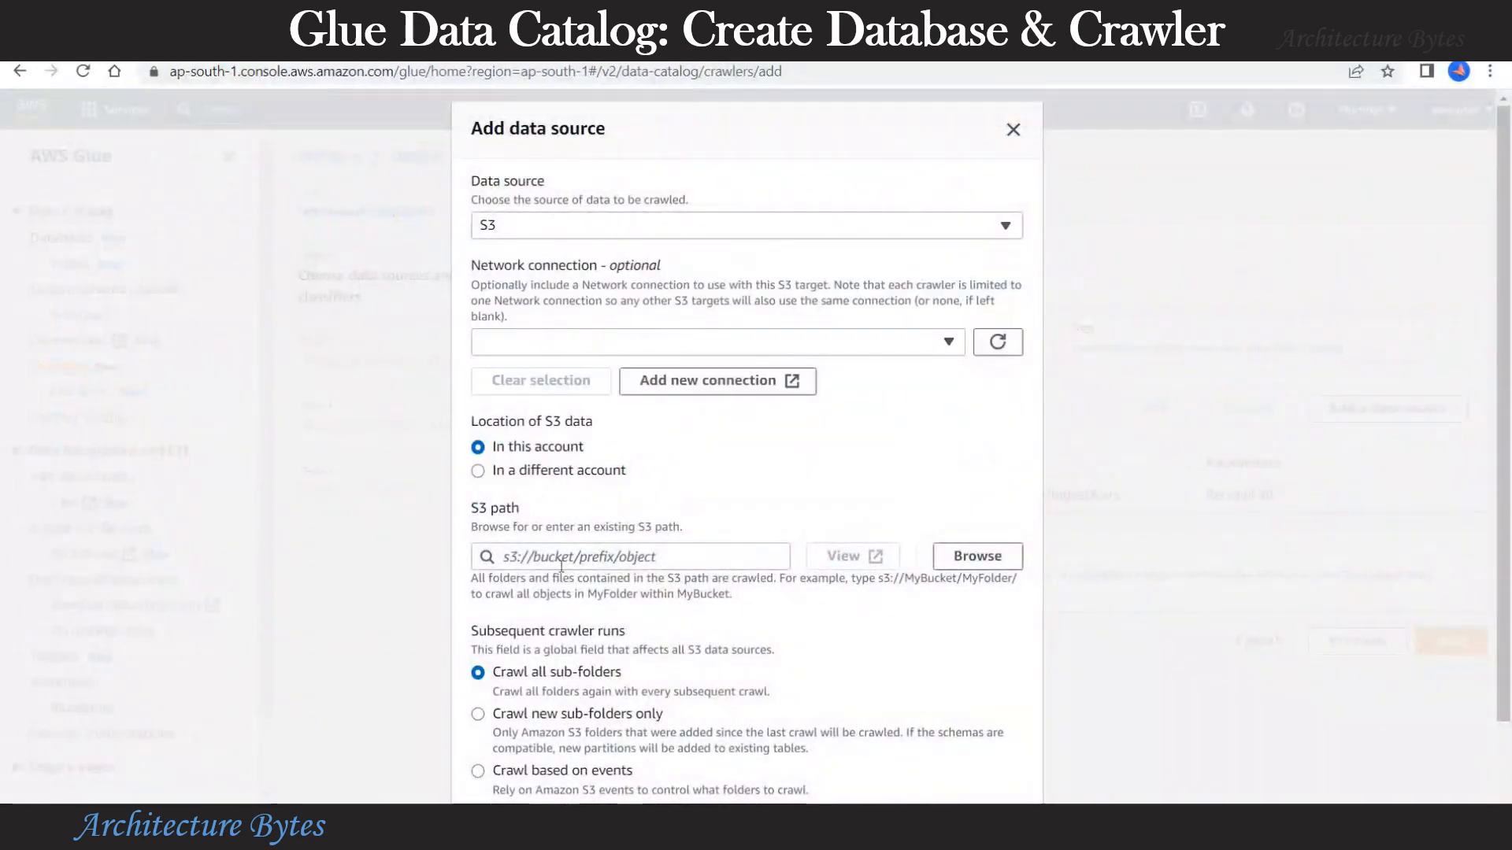
pyautogui.click(561, 561)
pyautogui.write('s3://auto-company/ingest/')
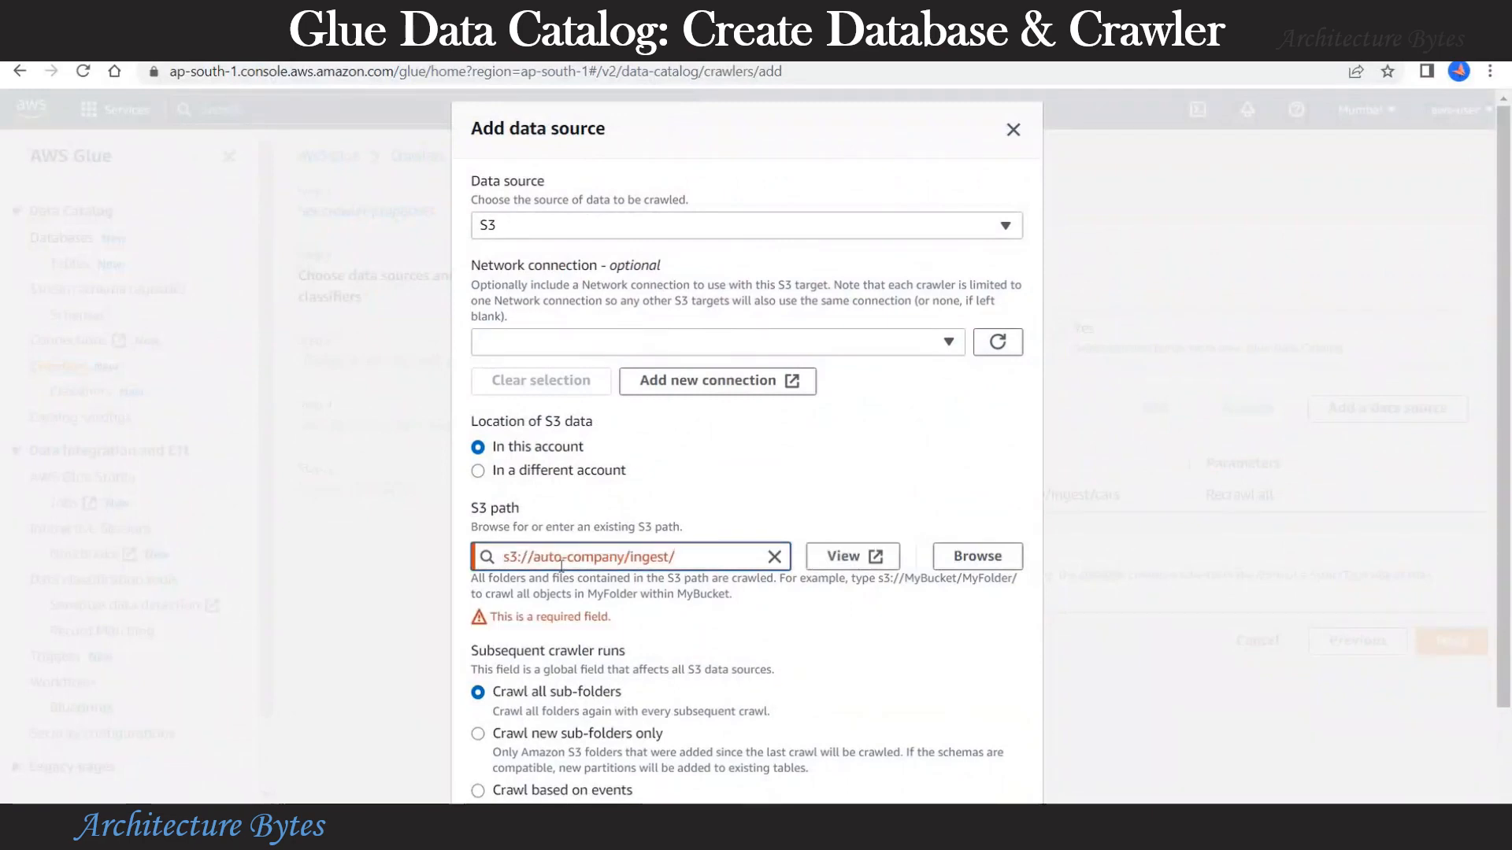
pyautogui.write('trucks')
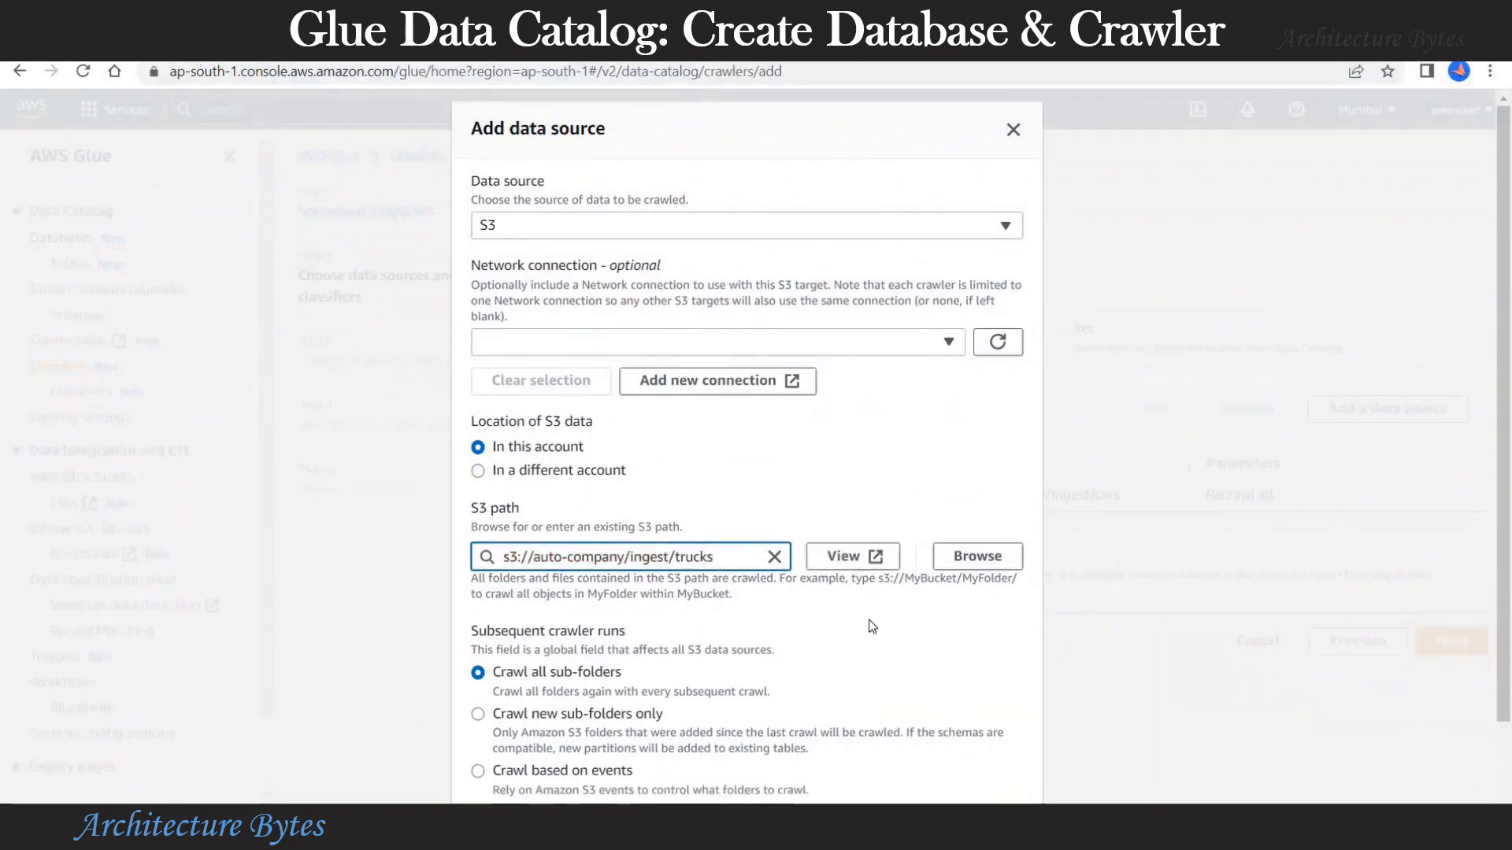
pyautogui.scroll(-3, 873, 627)
pyautogui.click(890, 792)
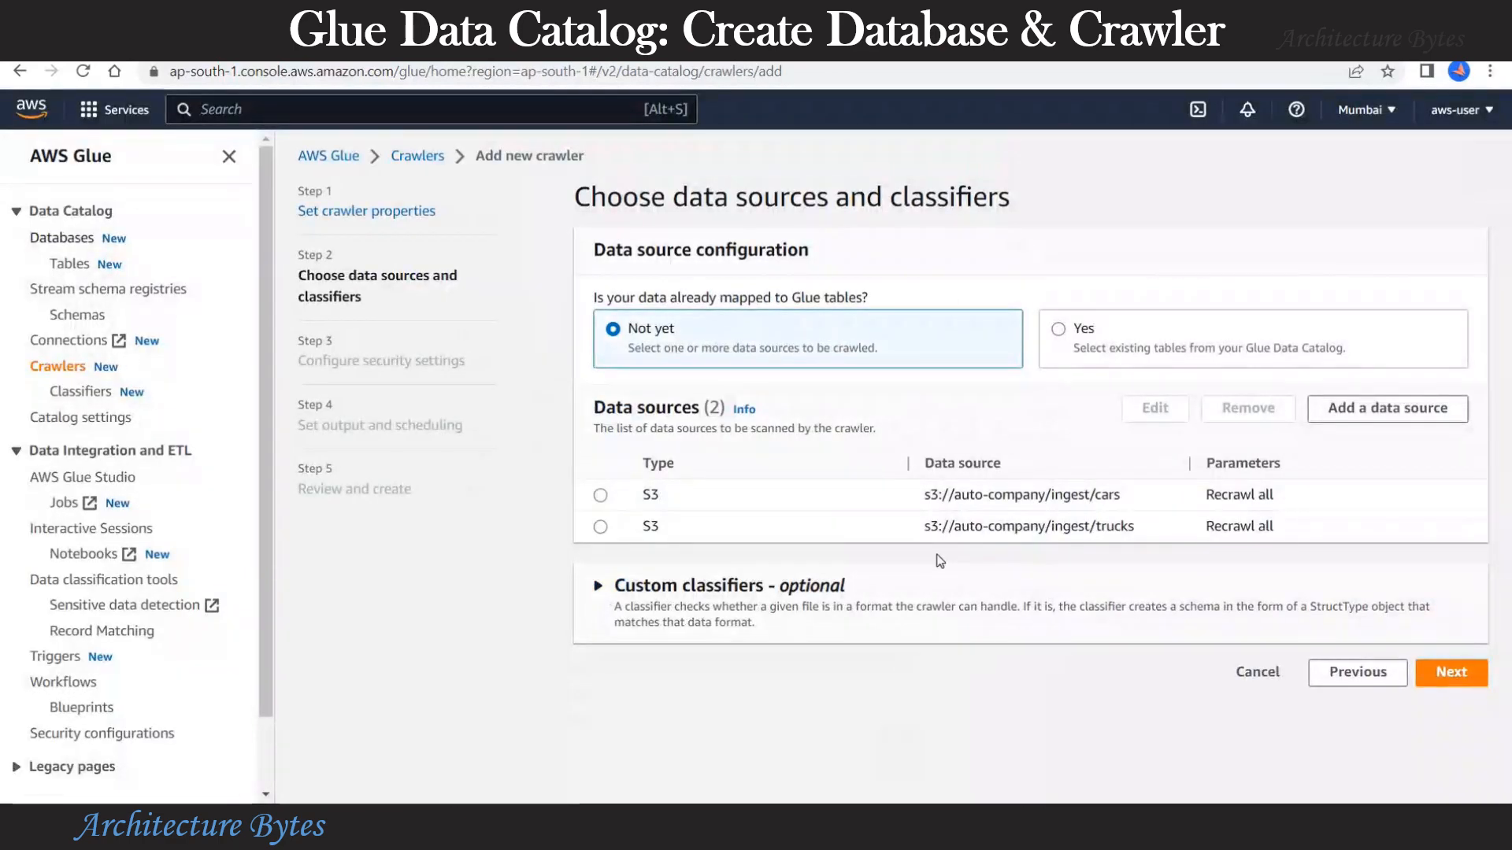
pyautogui.click(1447, 677)
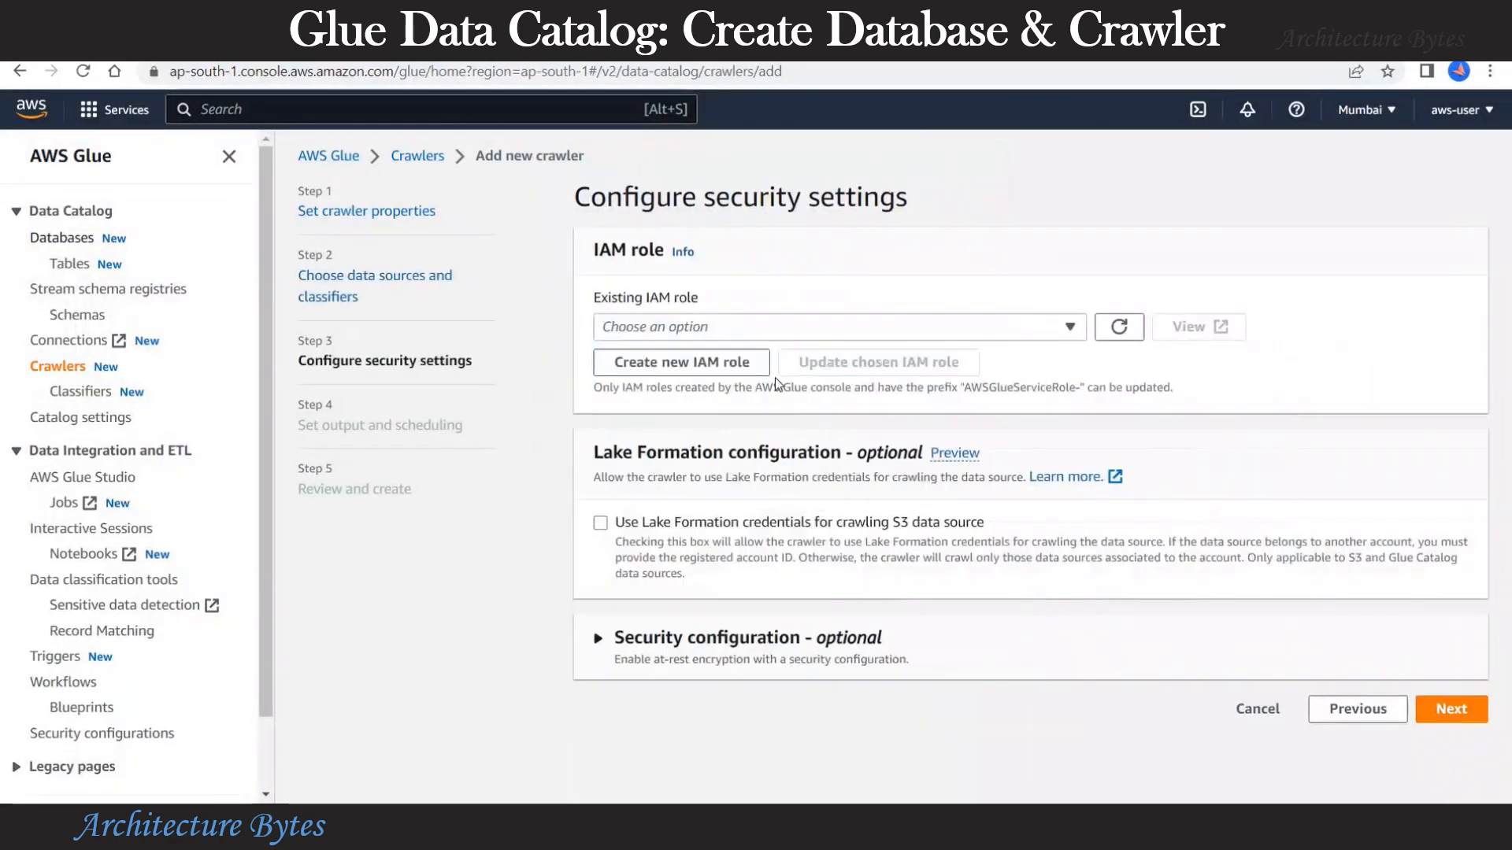
# Step: Create the IAM role AWSGlueServiceRole-auto-company for the crawler and proceed to the output settings
pyautogui.click(718, 361)
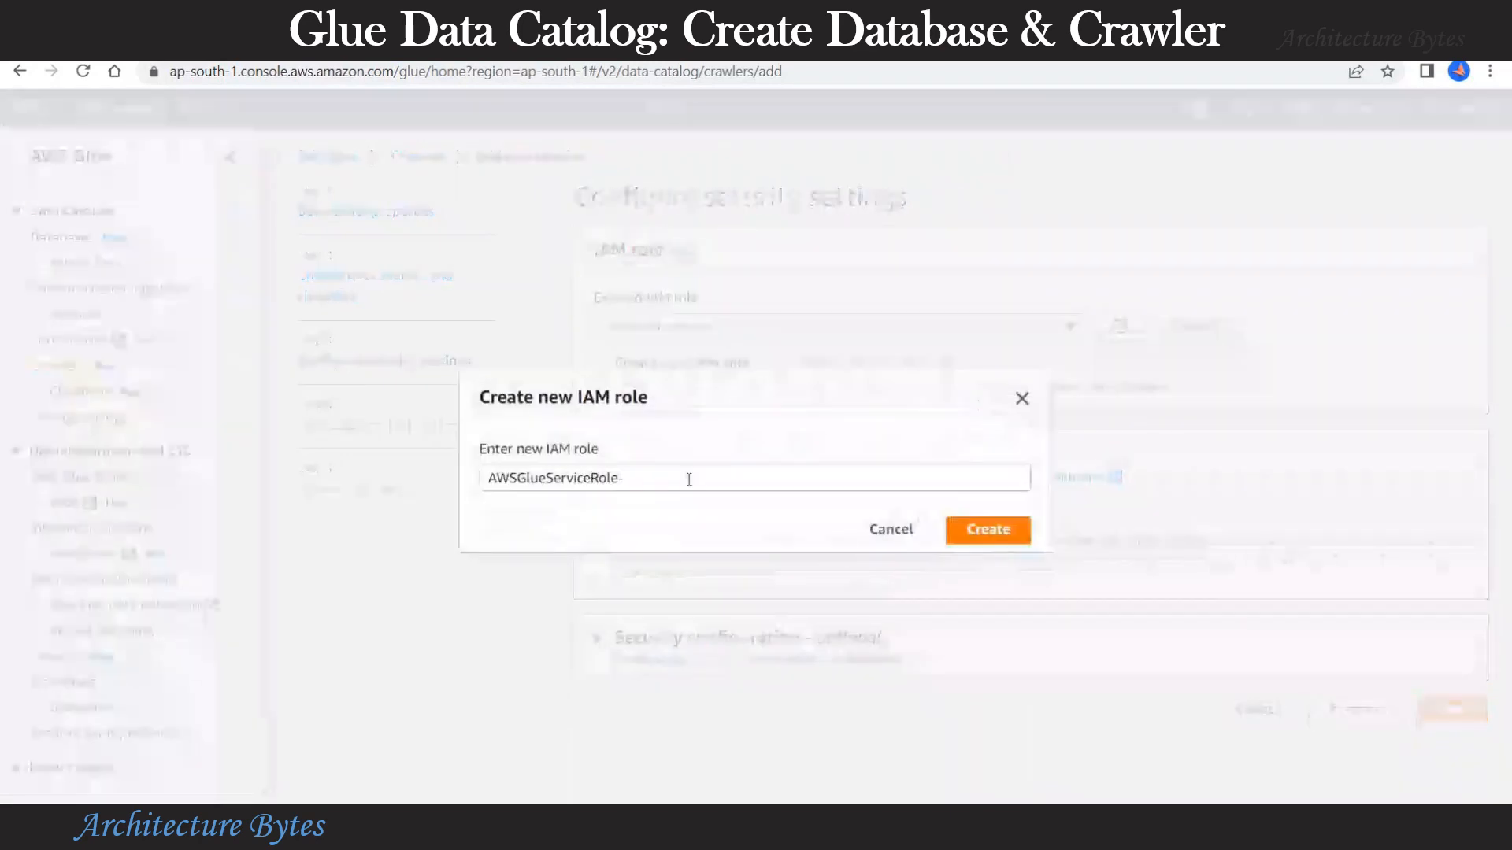
pyautogui.click(690, 472)
pyautogui.write('auto-company')
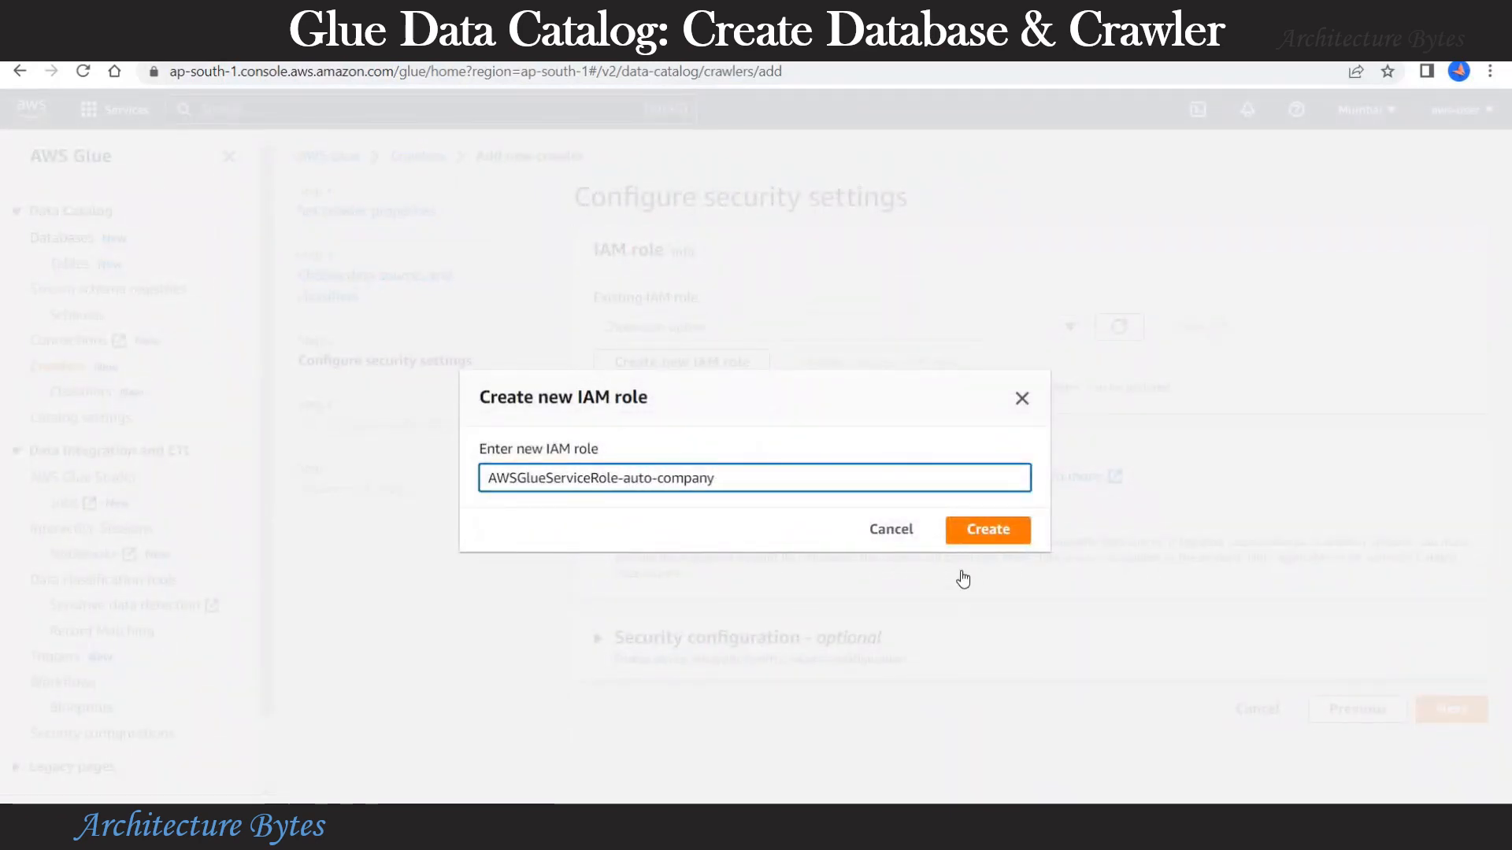
pyautogui.click(984, 530)
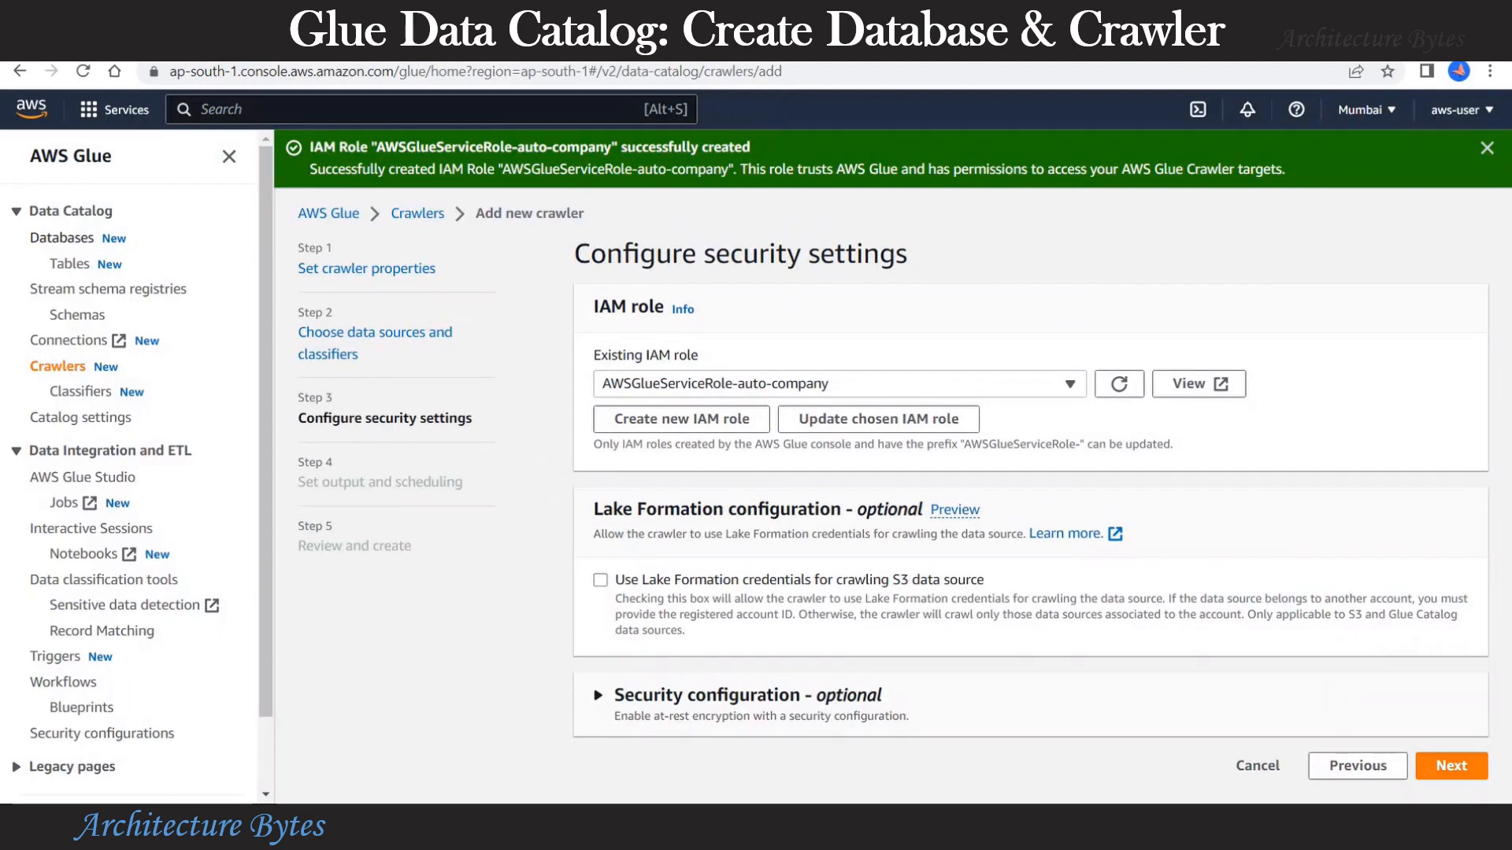
pyautogui.click(1454, 776)
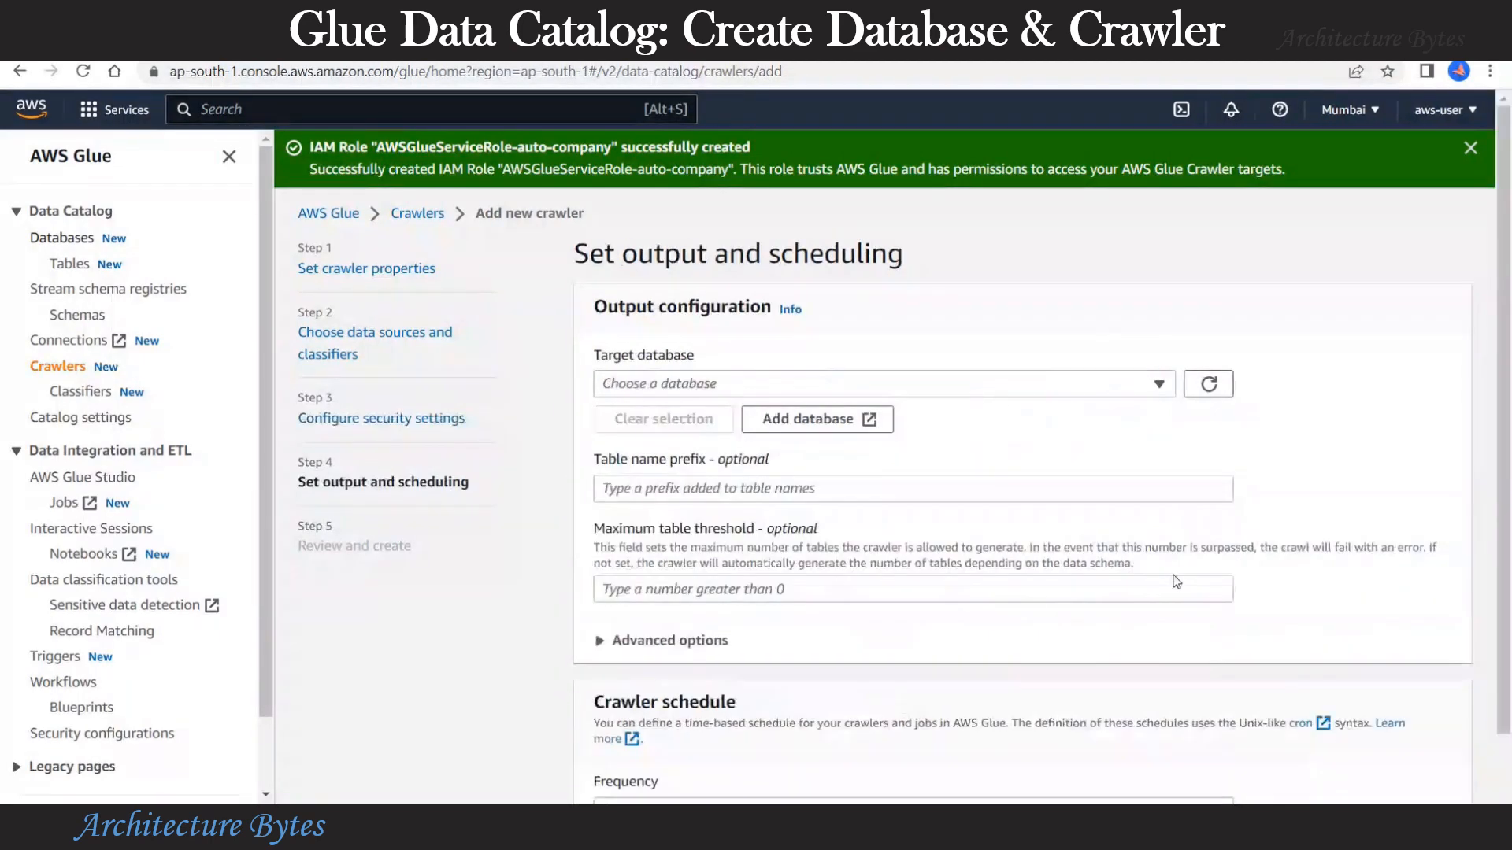
# Step: Choose auto-company-db as the crawler's target database
pyautogui.click(721, 384)
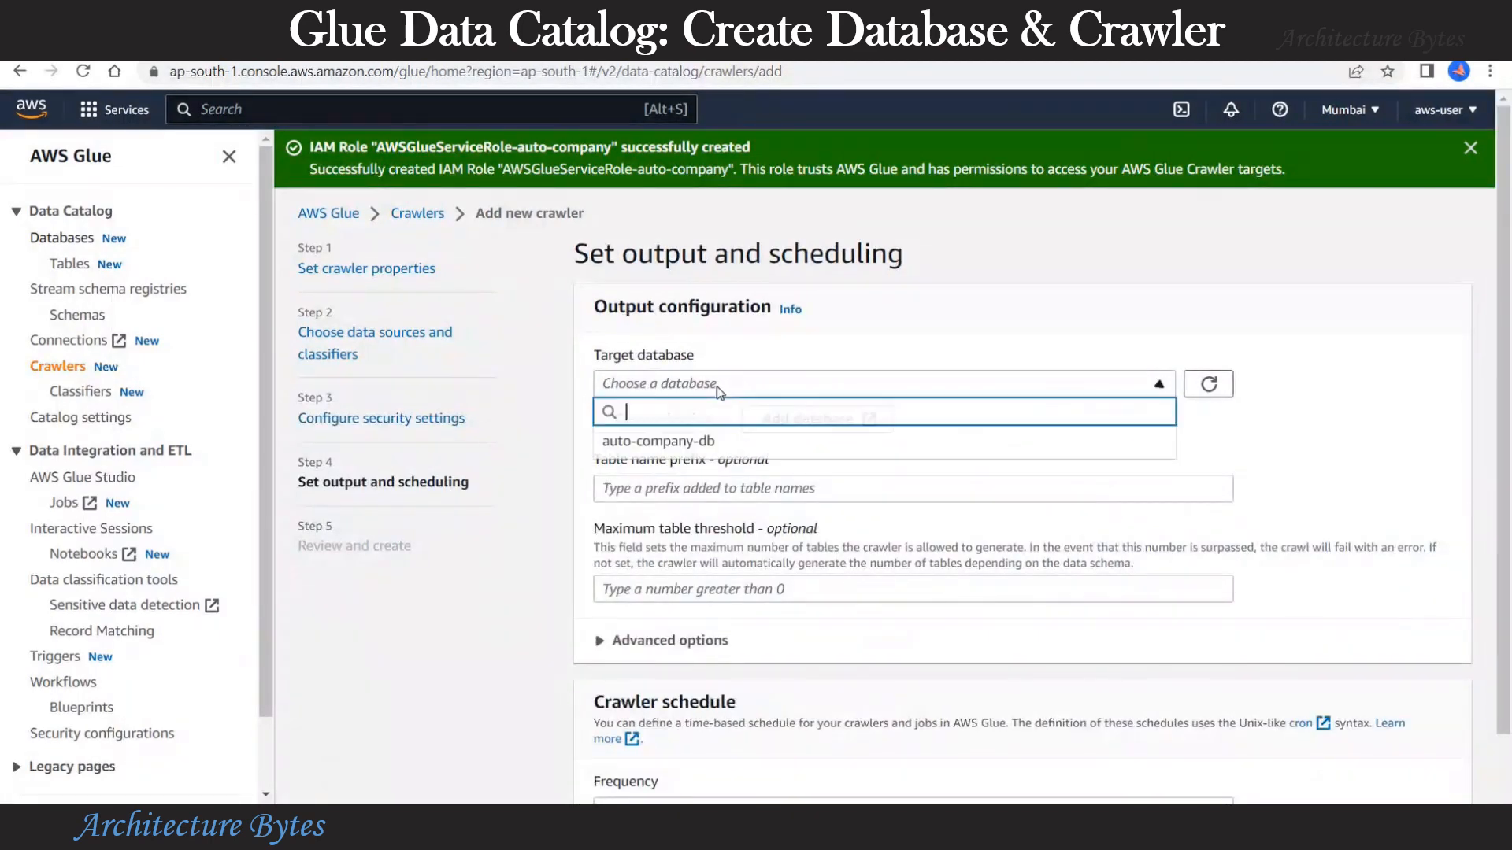
pyautogui.click(674, 449)
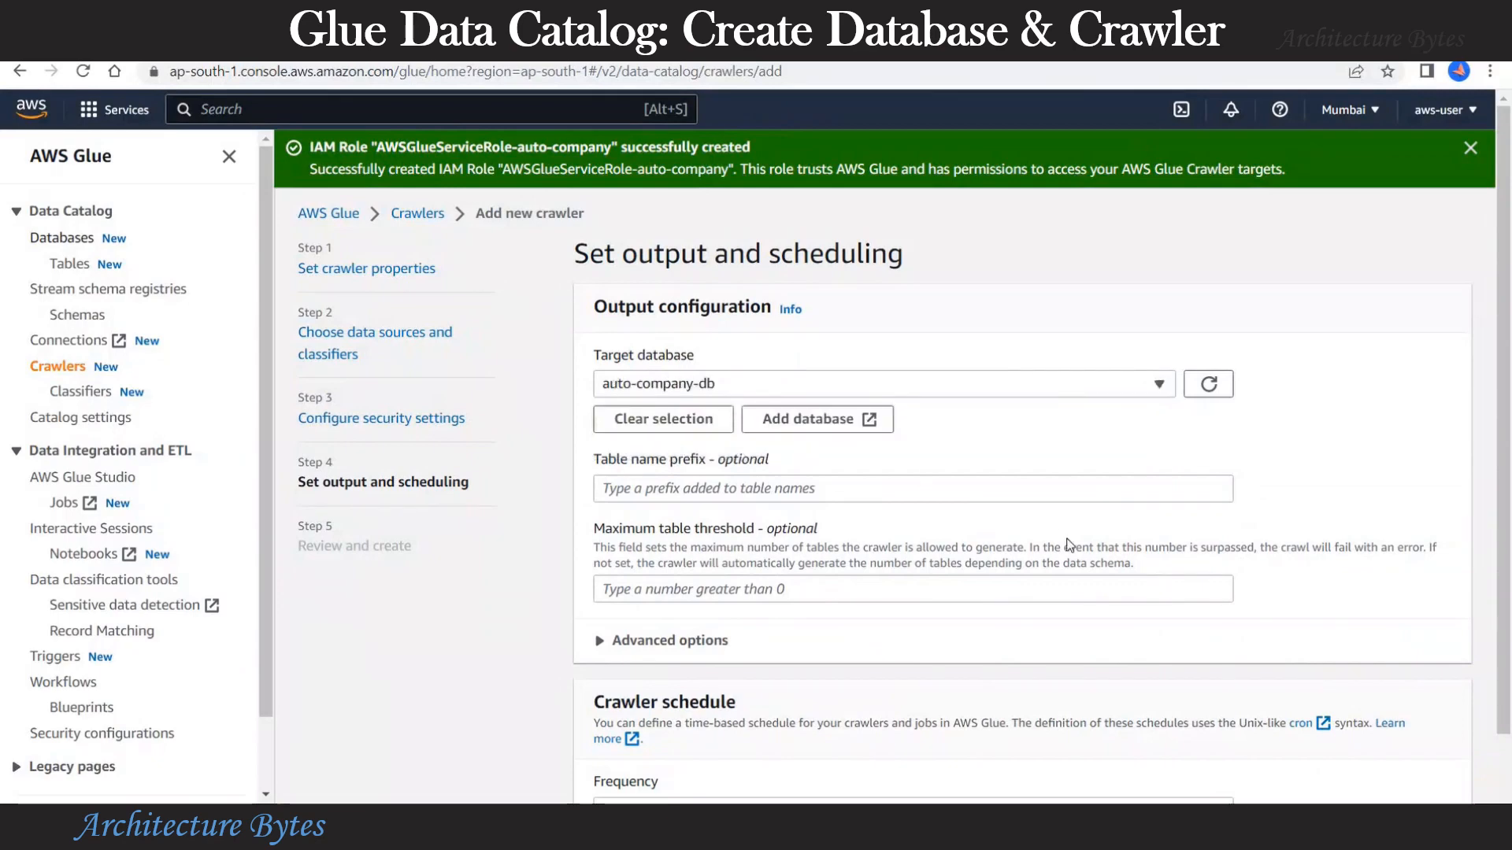
# Step: Keep the crawler frequency at On demand, review the configuration, and create the crawler
pyautogui.scroll(-1, 1069, 551)
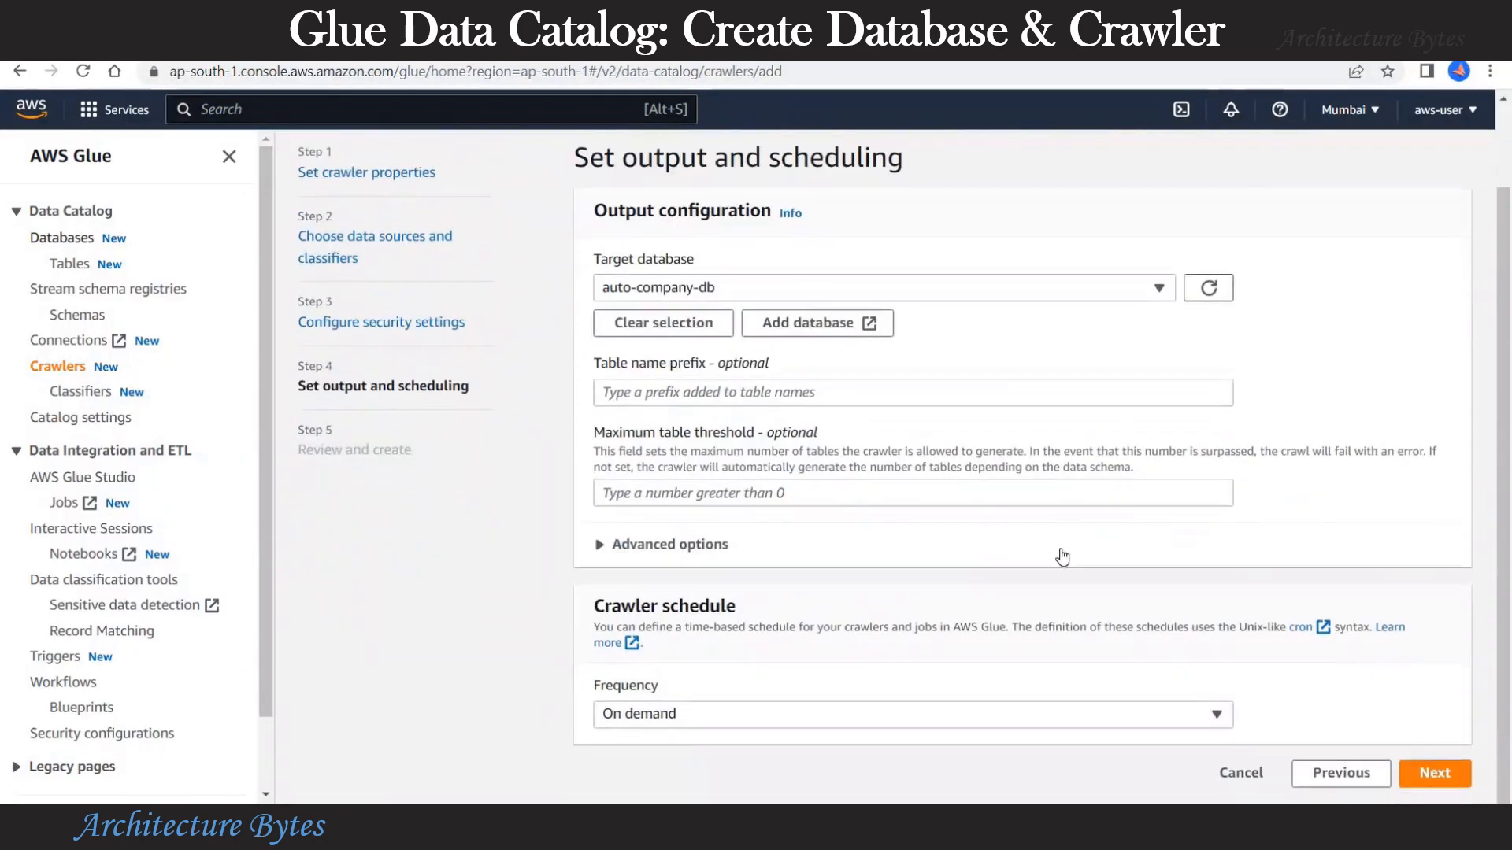
pyautogui.click(711, 712)
pyautogui.click(710, 712)
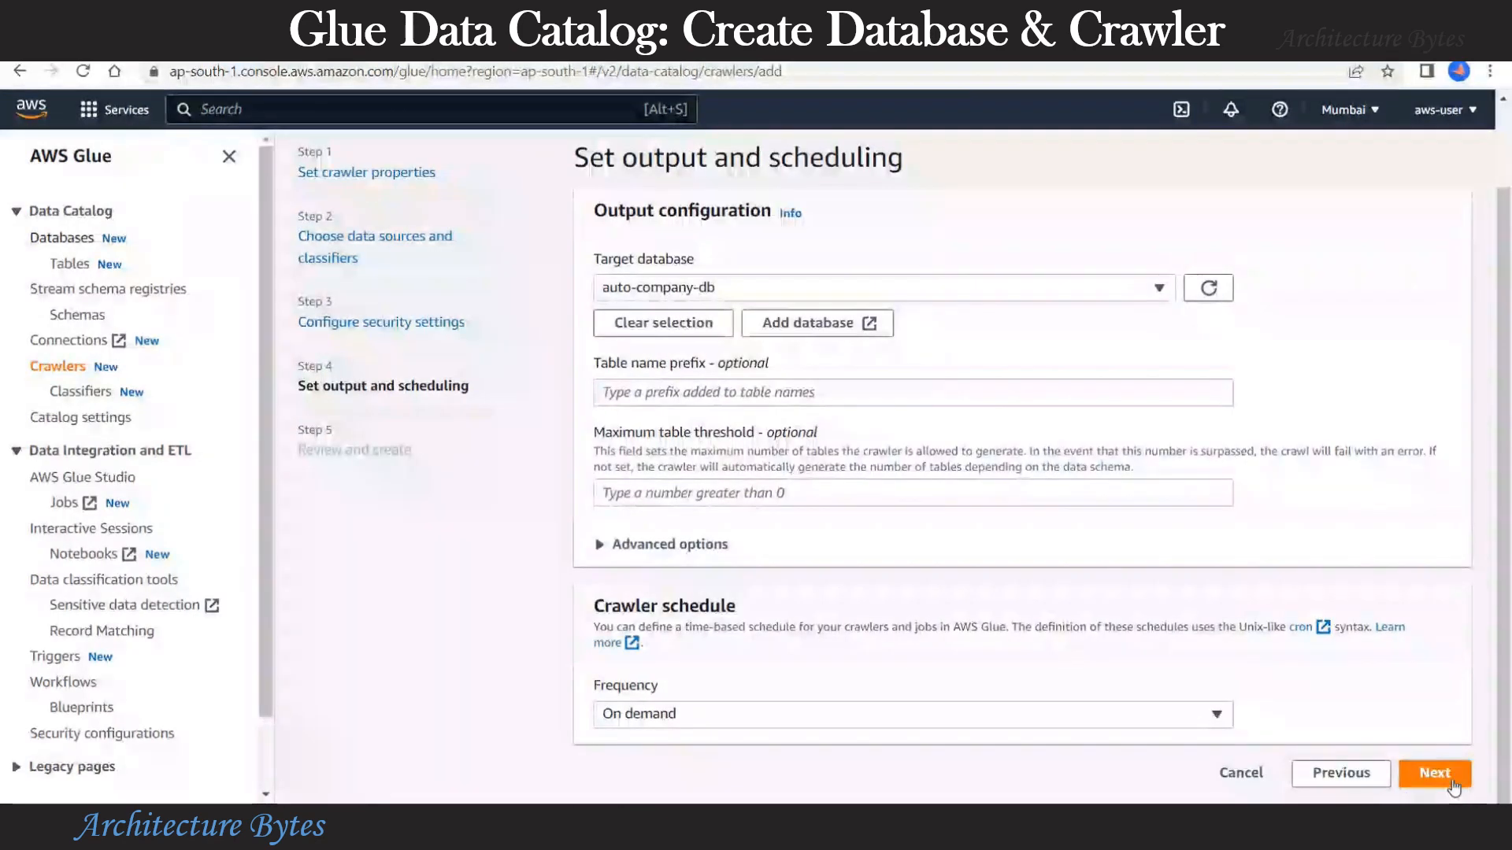
pyautogui.click(1433, 772)
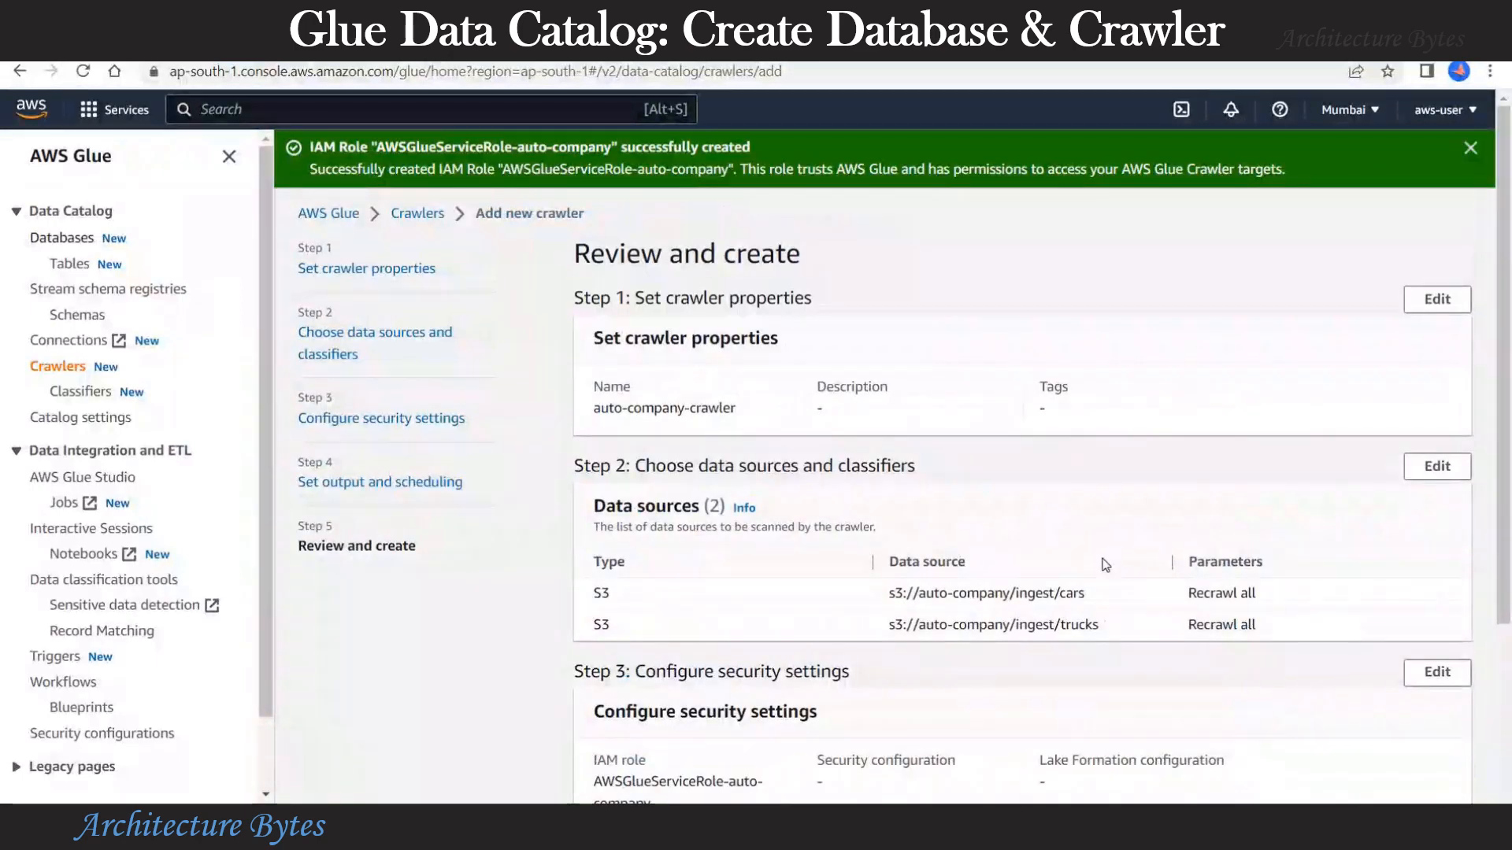
pyautogui.scroll(-3, 1106, 574)
pyautogui.click(1432, 773)
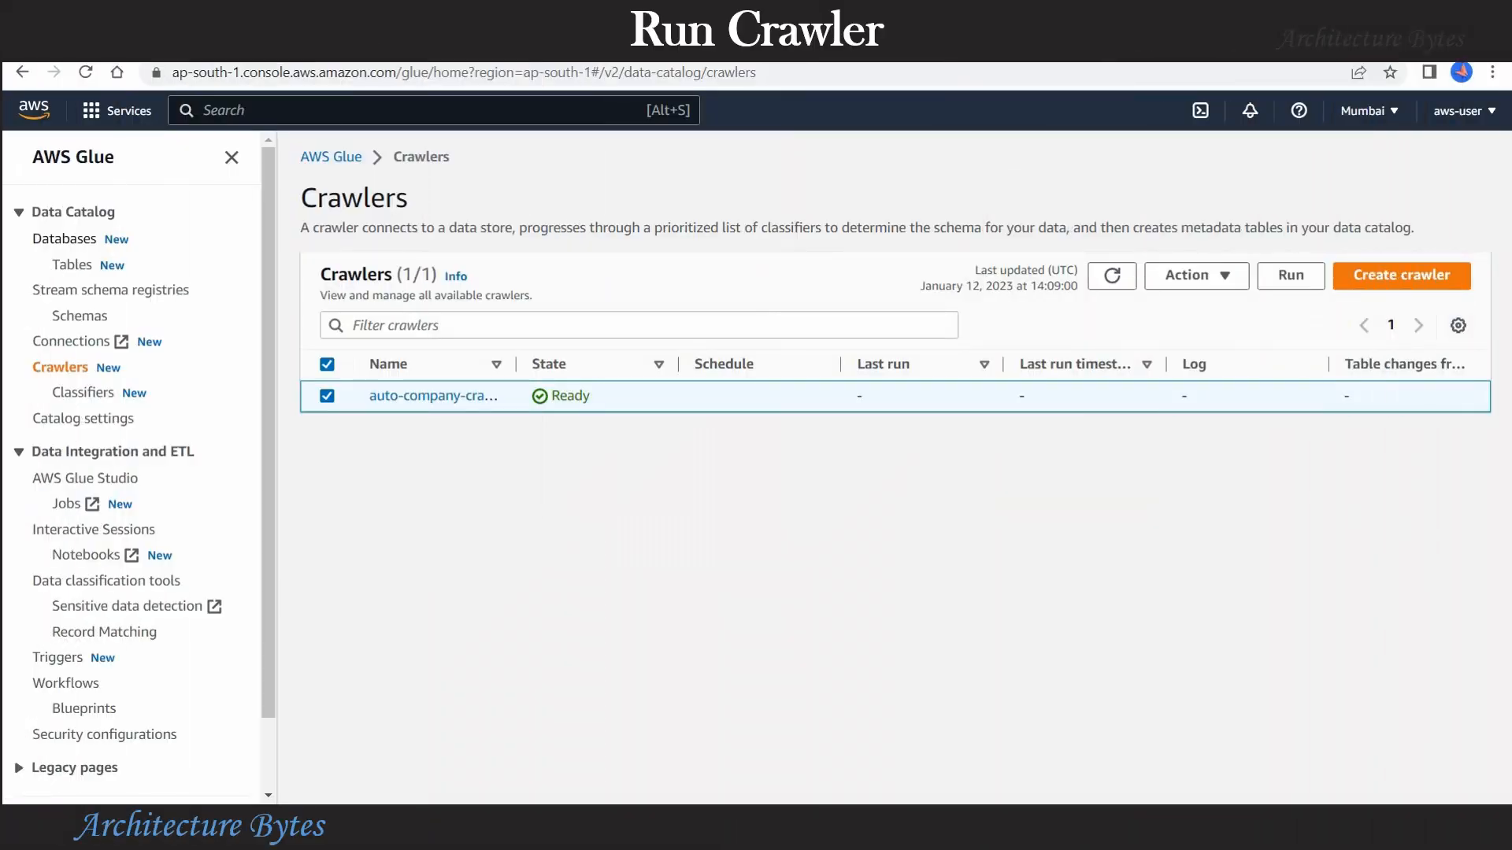
# Step: Run auto-company-crawler and check its state and the table changes from the run
pyautogui.moveTo(451, 158); pyautogui.dragTo(299, 158)
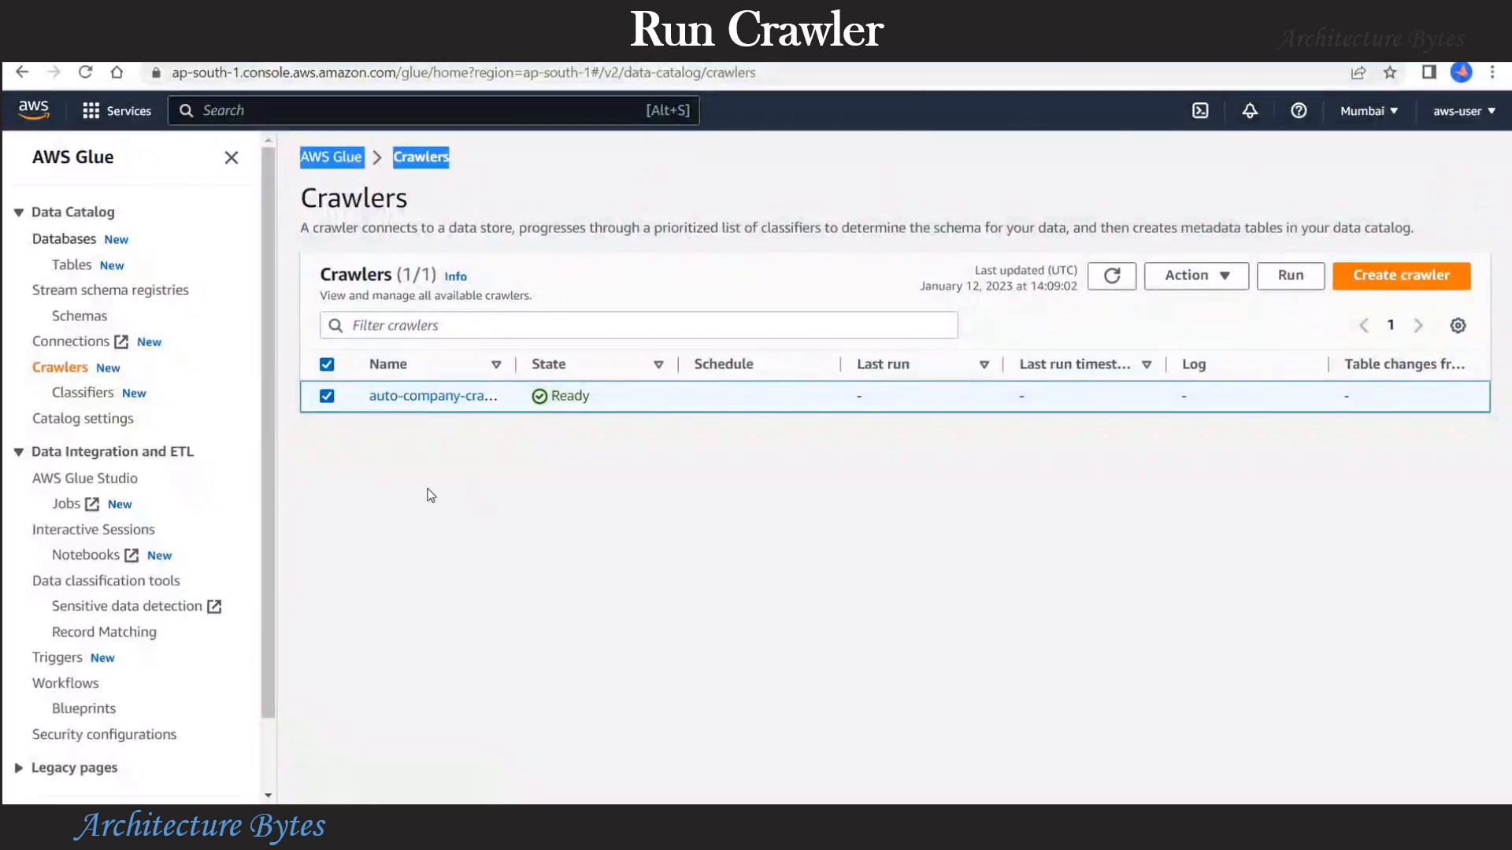
pyautogui.click(293, 404)
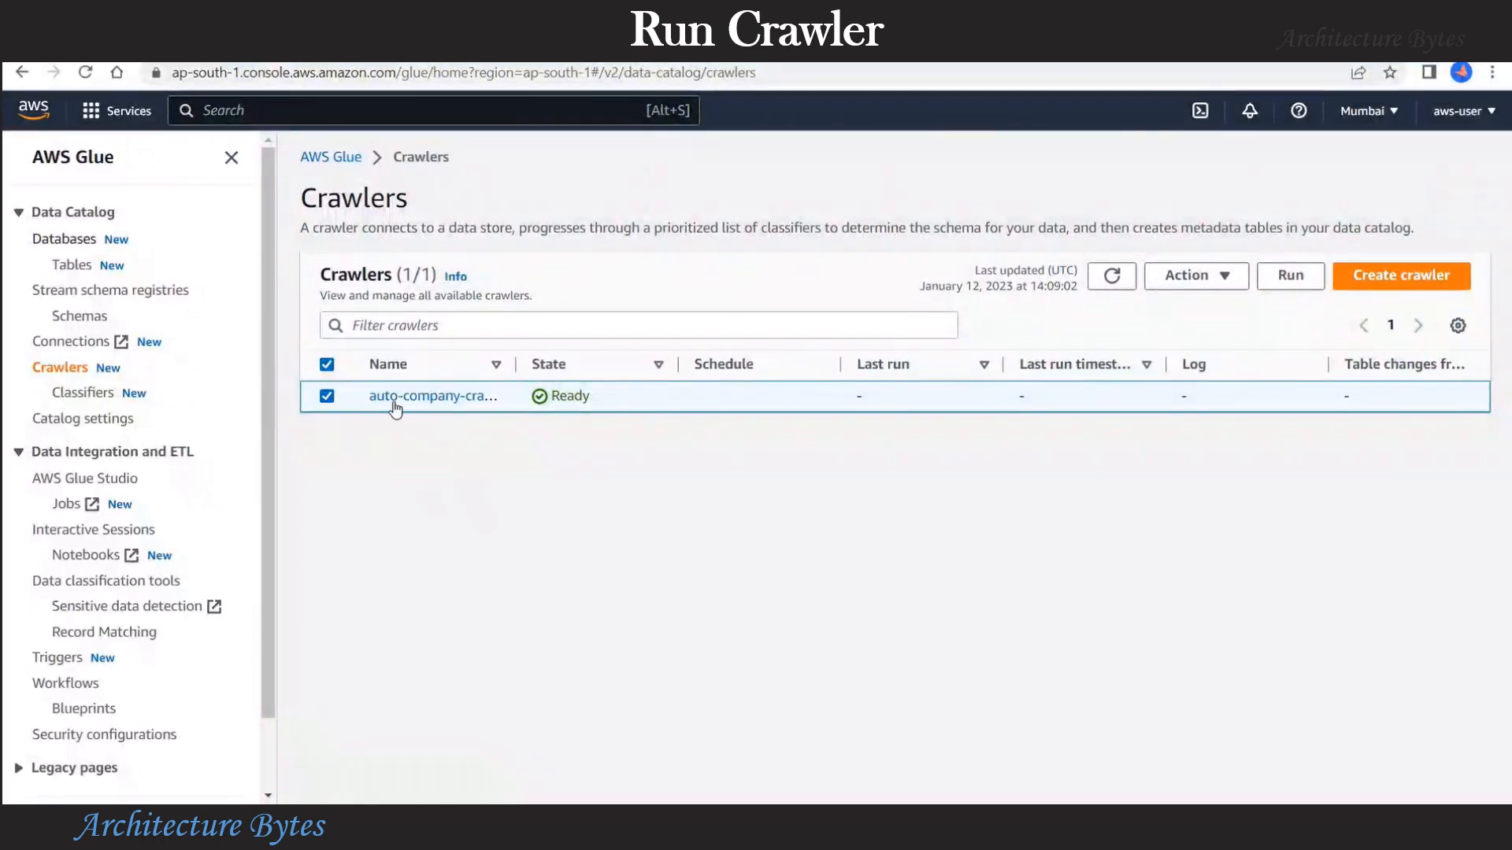
pyautogui.click(1292, 276)
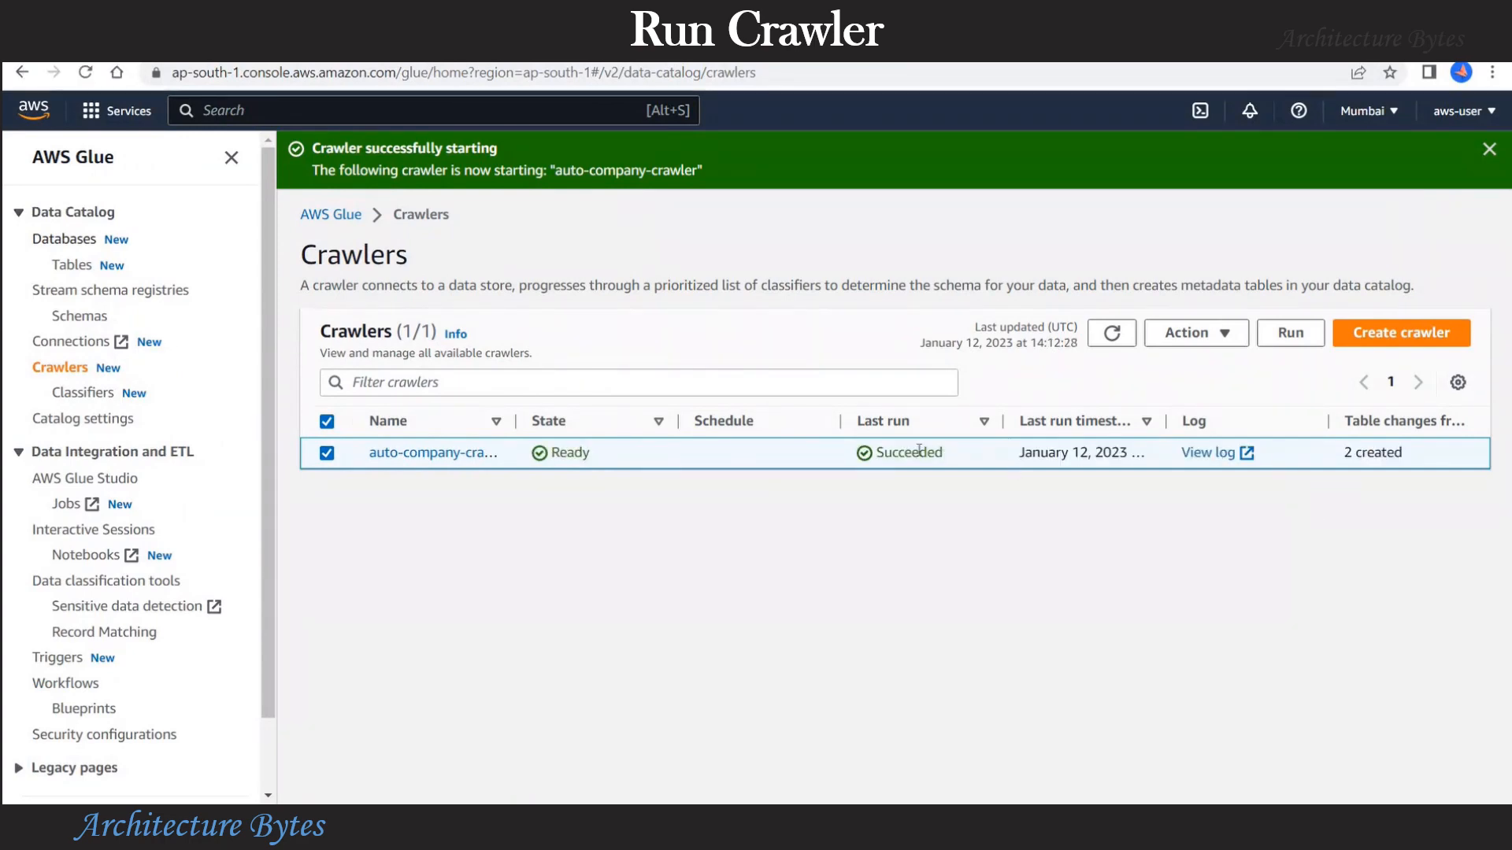
pyautogui.doubleClick(561, 452)
pyautogui.tripleClick(1378, 453)
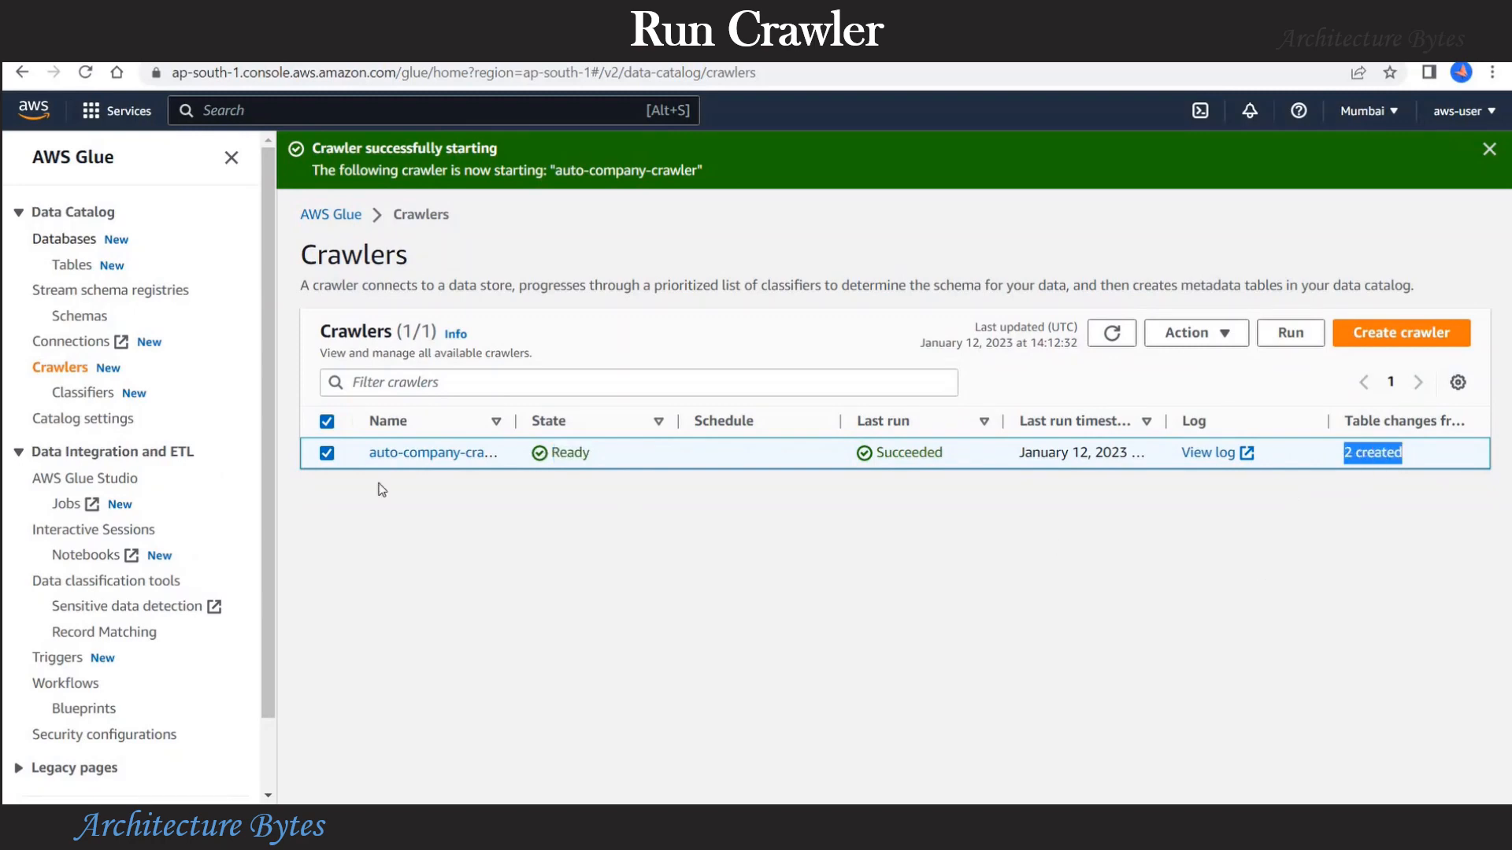
# Step: View the Data Catalog tables list, refresh it, and check the cars and trucks tables
pyautogui.click(58, 266)
pyautogui.click(1489, 149)
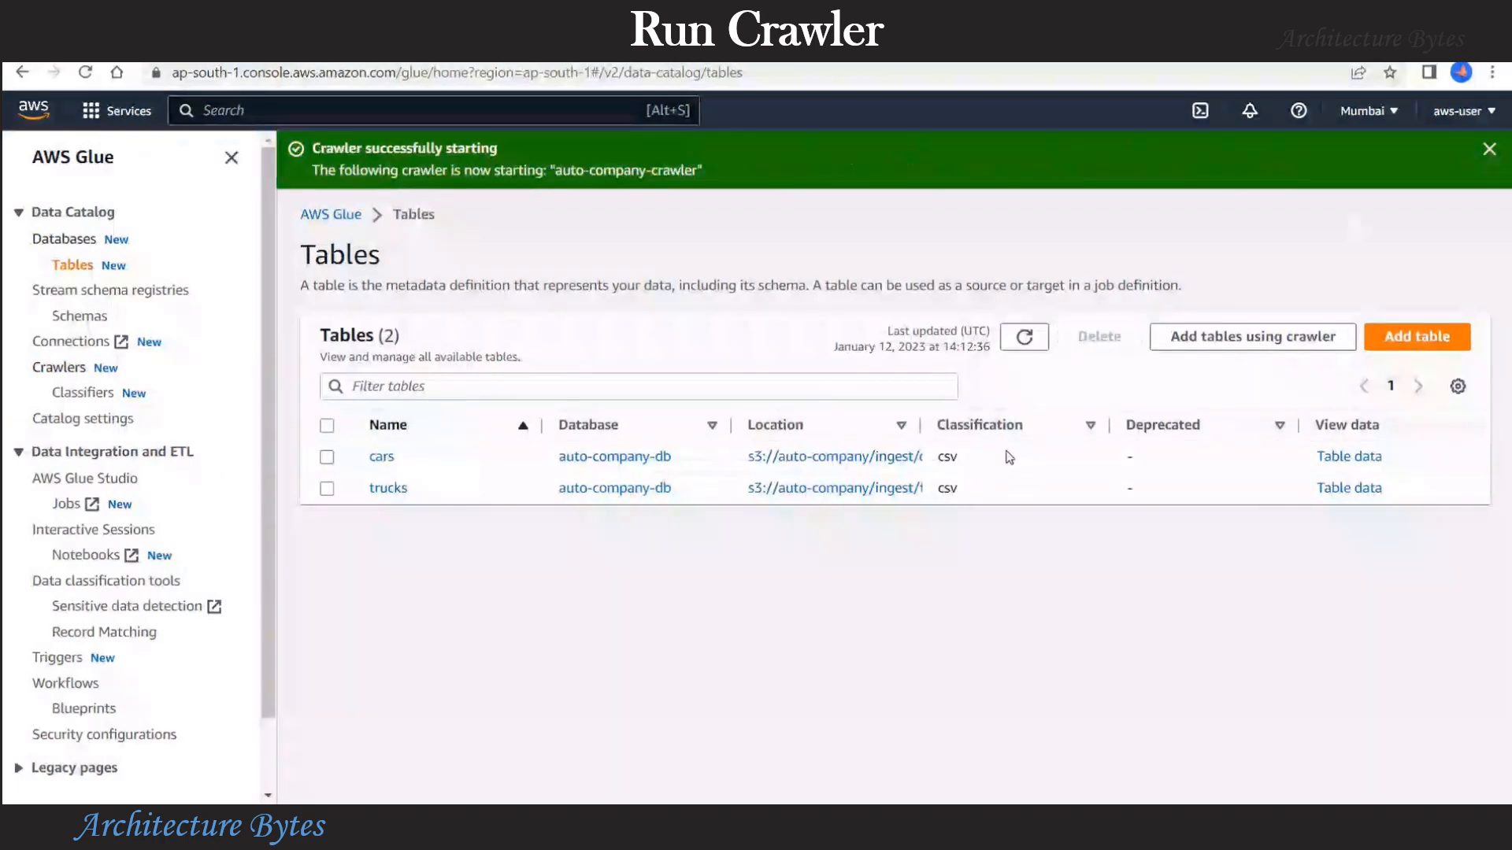
pyautogui.click(1025, 341)
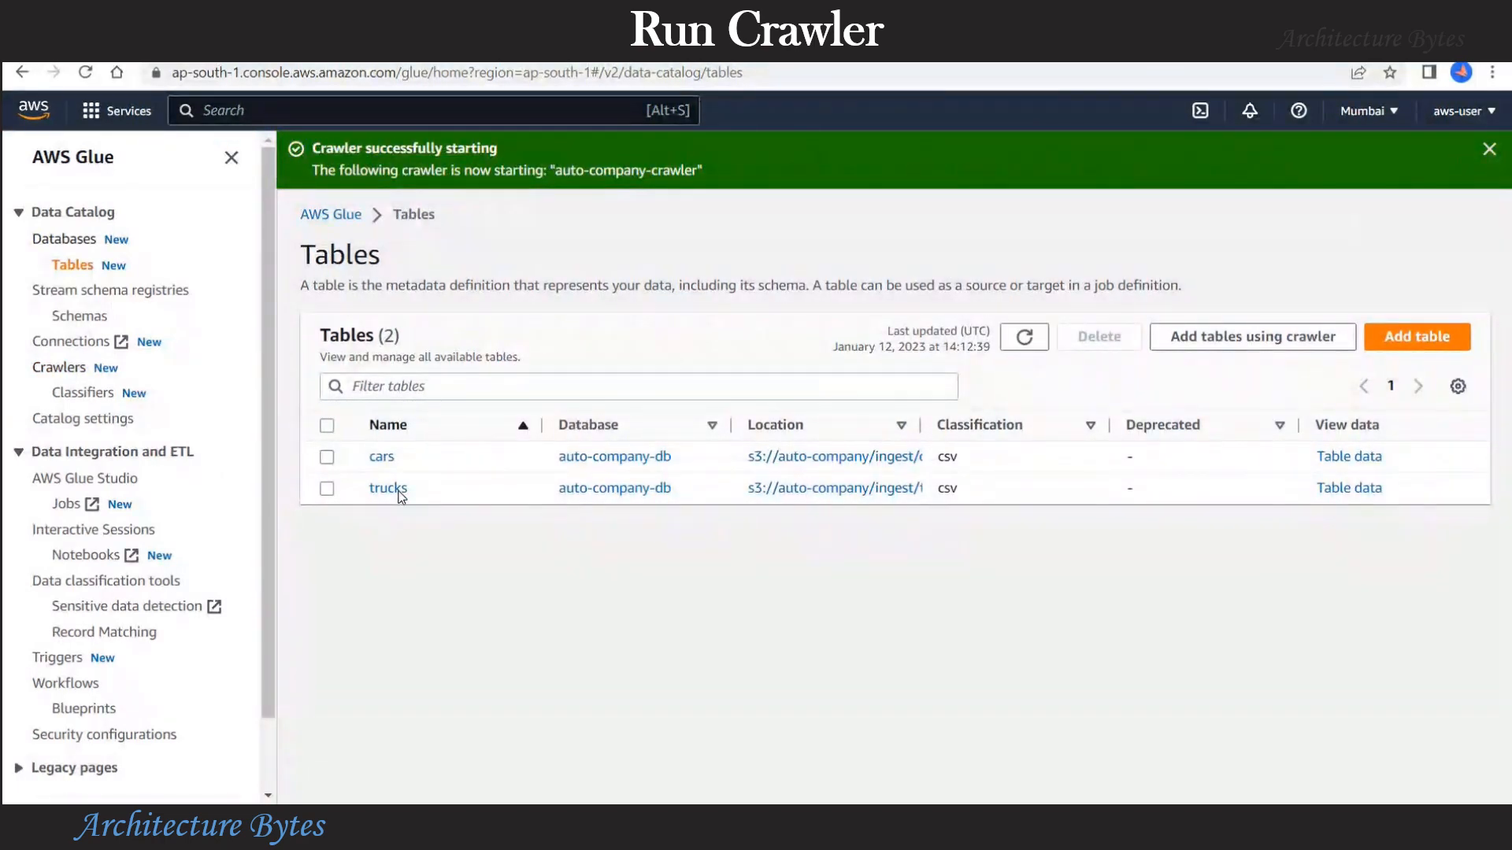
pyautogui.click(327, 457)
pyautogui.click(327, 488)
pyautogui.click(327, 456)
pyautogui.click(327, 488)
# Step: Open the trucks table and review the column names in its schema
pyautogui.click(389, 489)
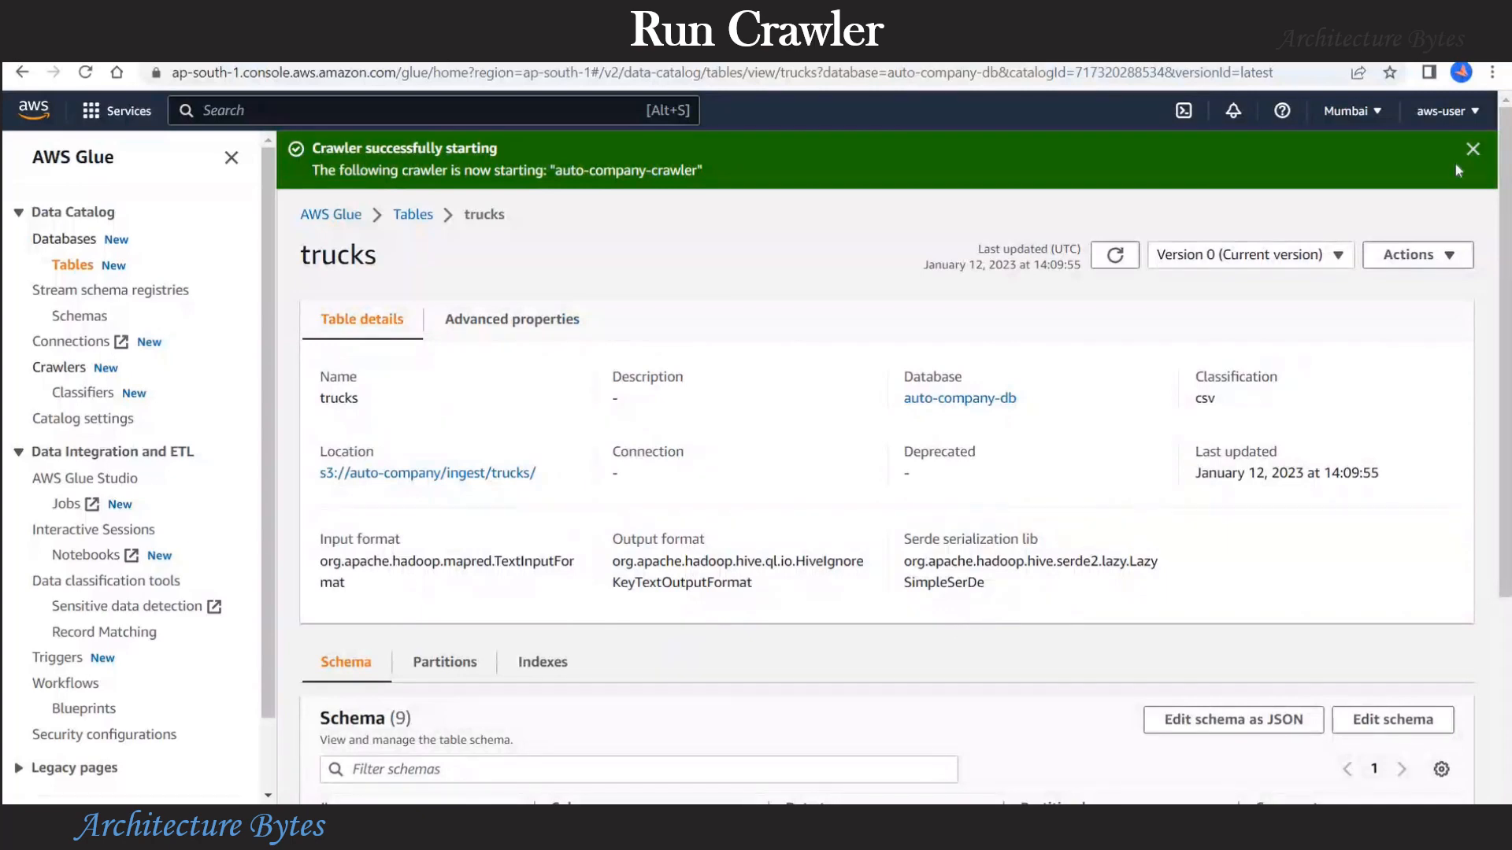
pyautogui.scroll(-4, 905, 536)
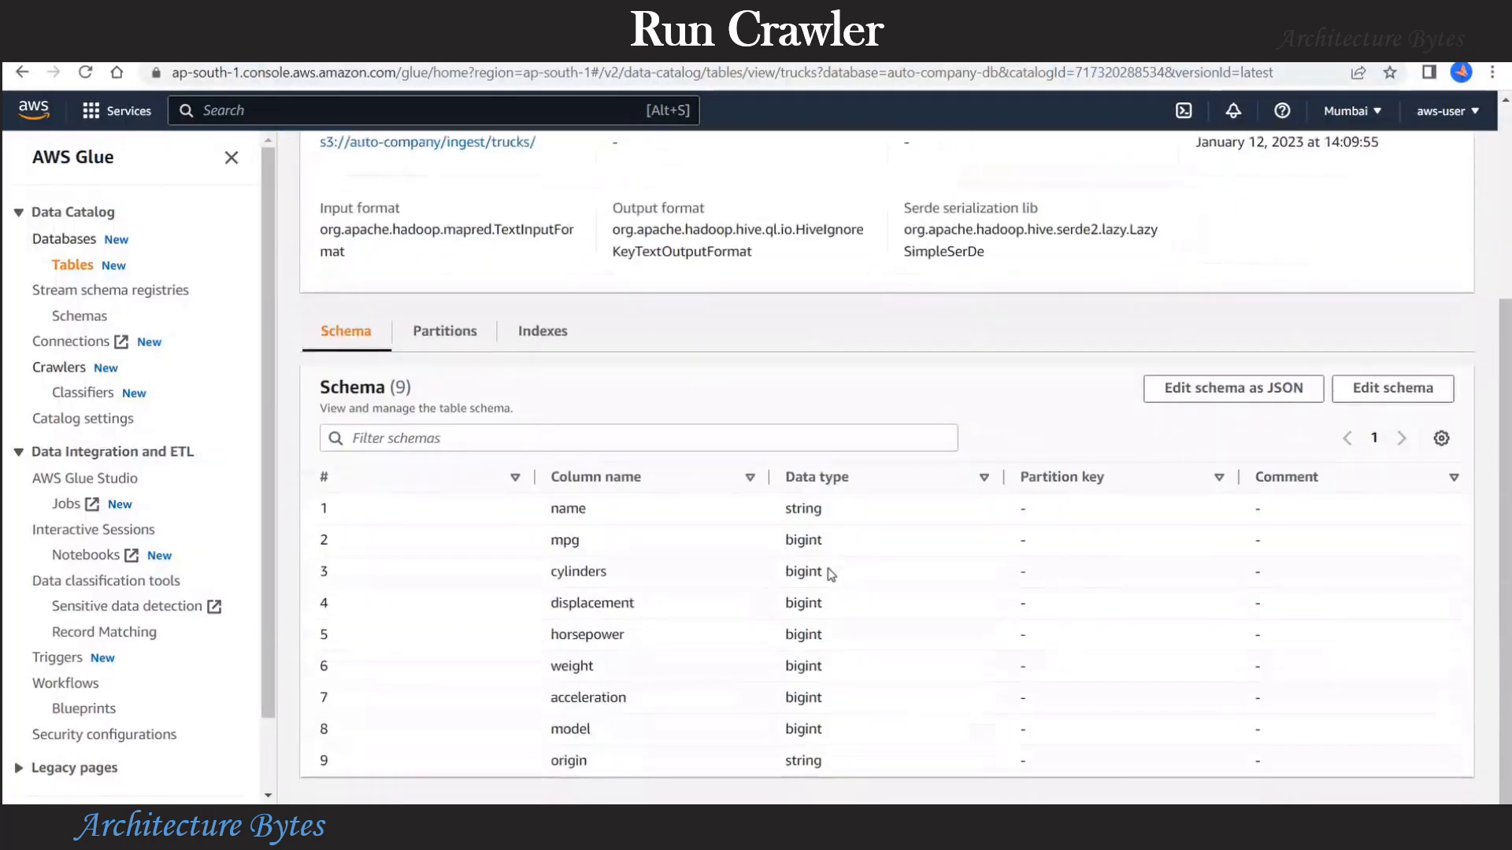
pyautogui.moveTo(558, 508); pyautogui.dragTo(576, 761)
pyautogui.click(1330, 458)
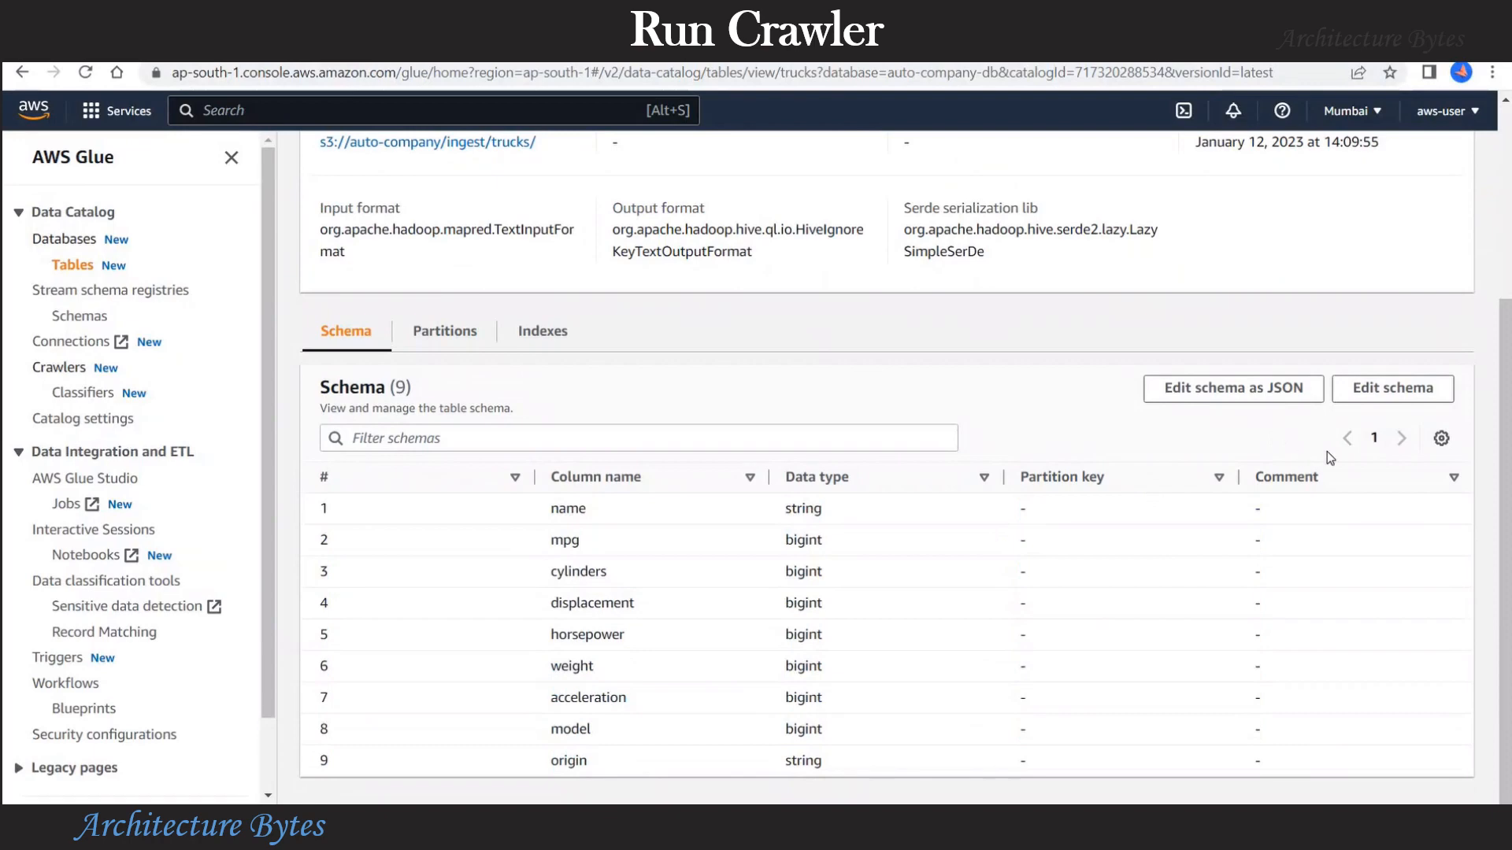
# Step: Inspect the mpg column's editable entry in the trucks schema, cancel it, and return to the tables list
pyautogui.click(1373, 388)
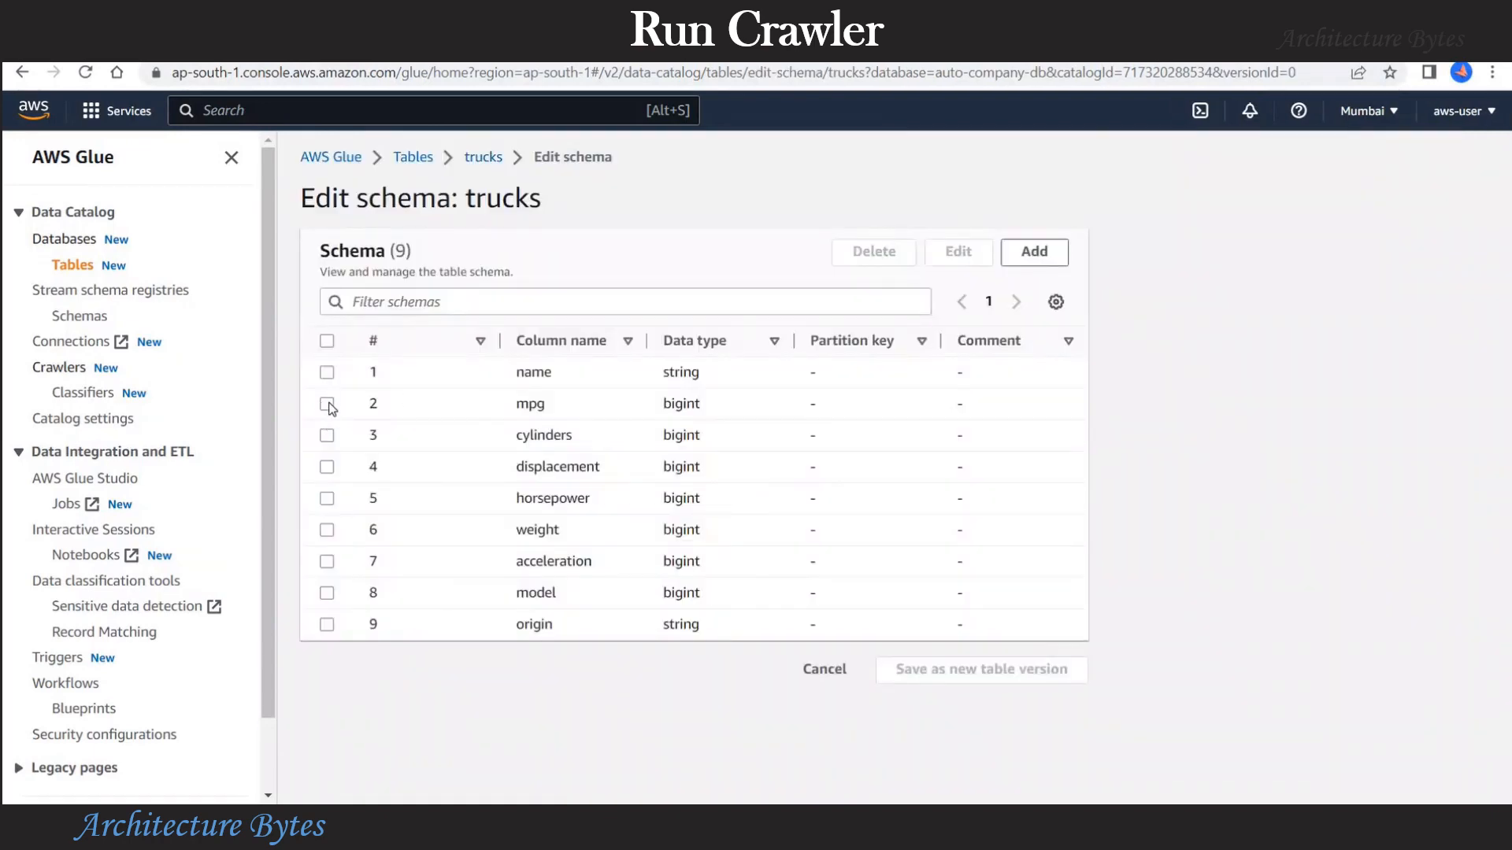
pyautogui.click(346, 412)
pyautogui.click(957, 254)
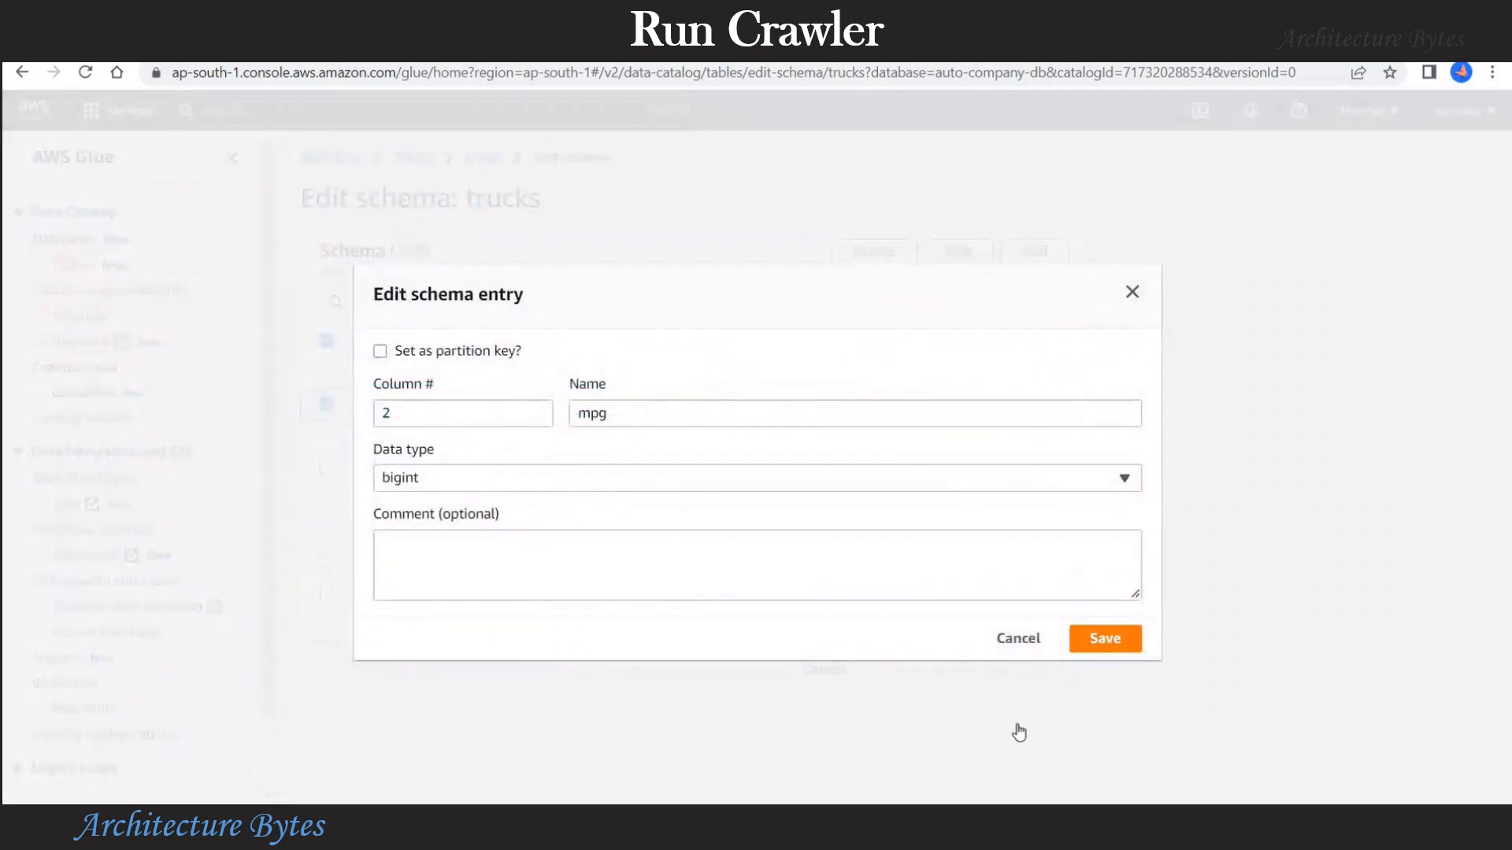
pyautogui.click(986, 647)
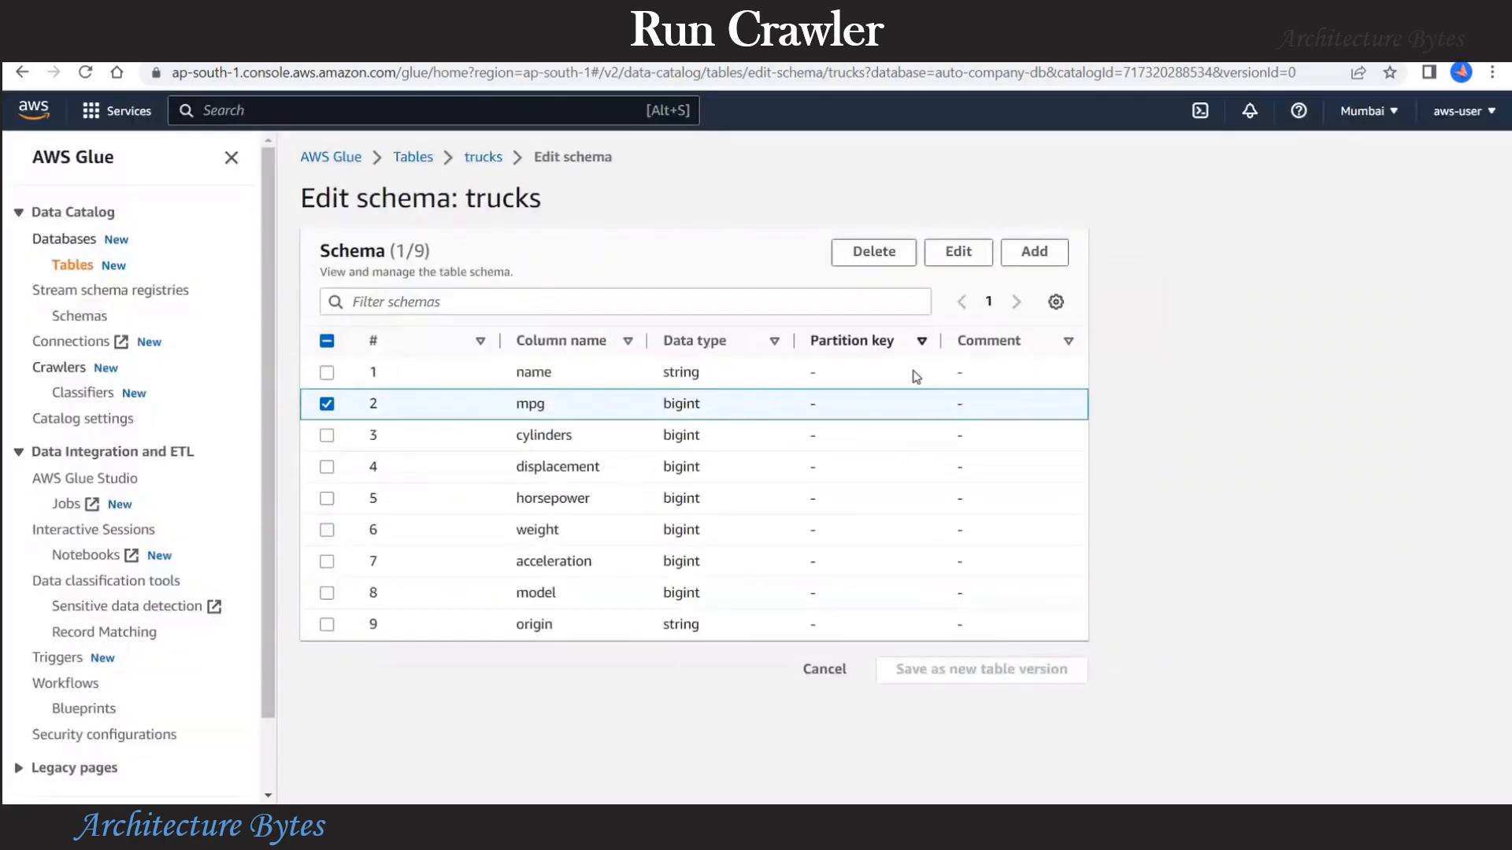
pyautogui.click(412, 157)
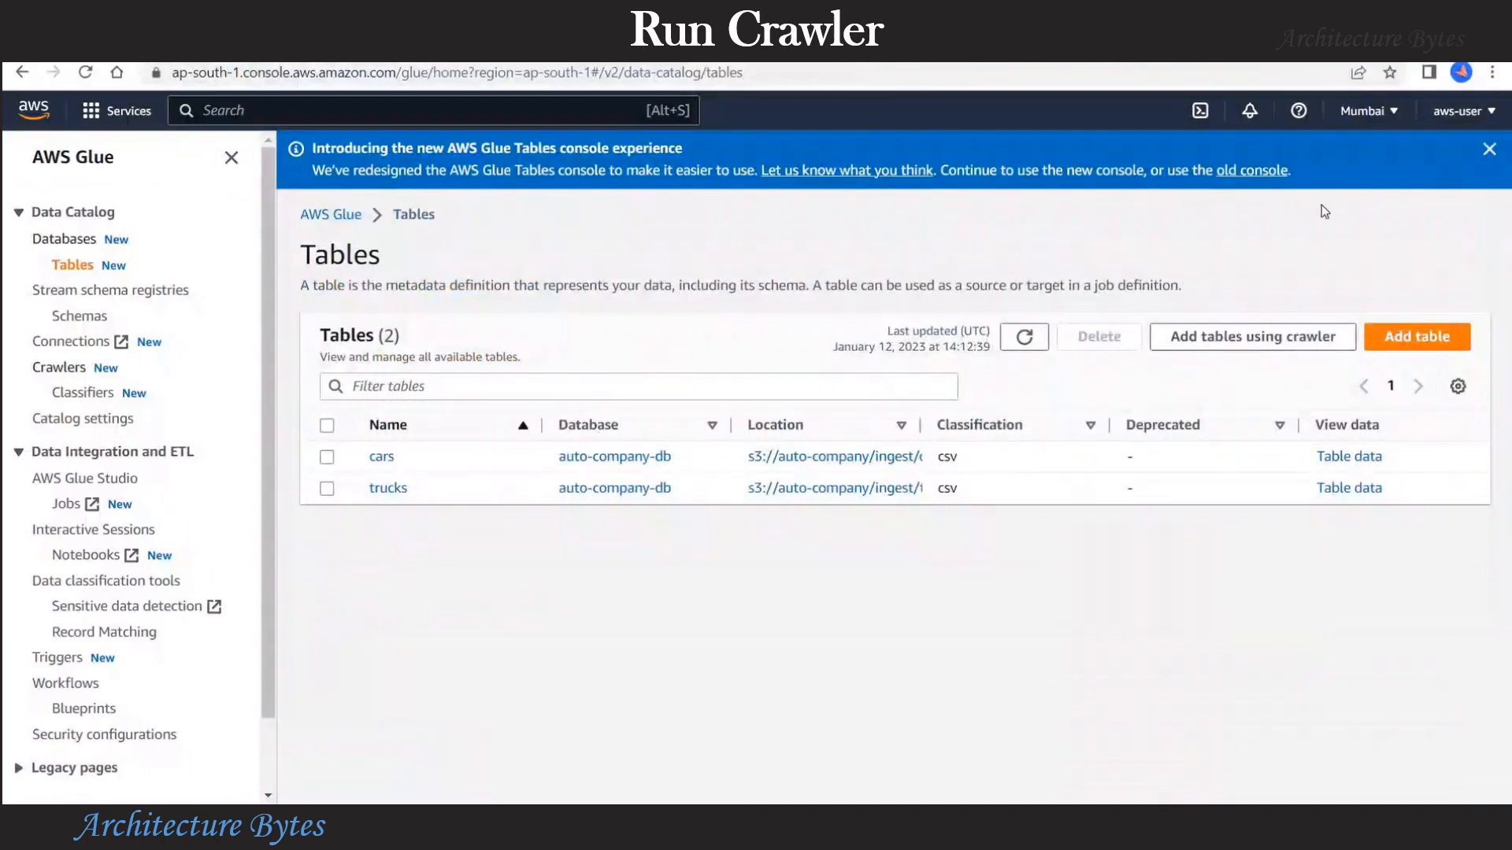
pyautogui.click(1489, 149)
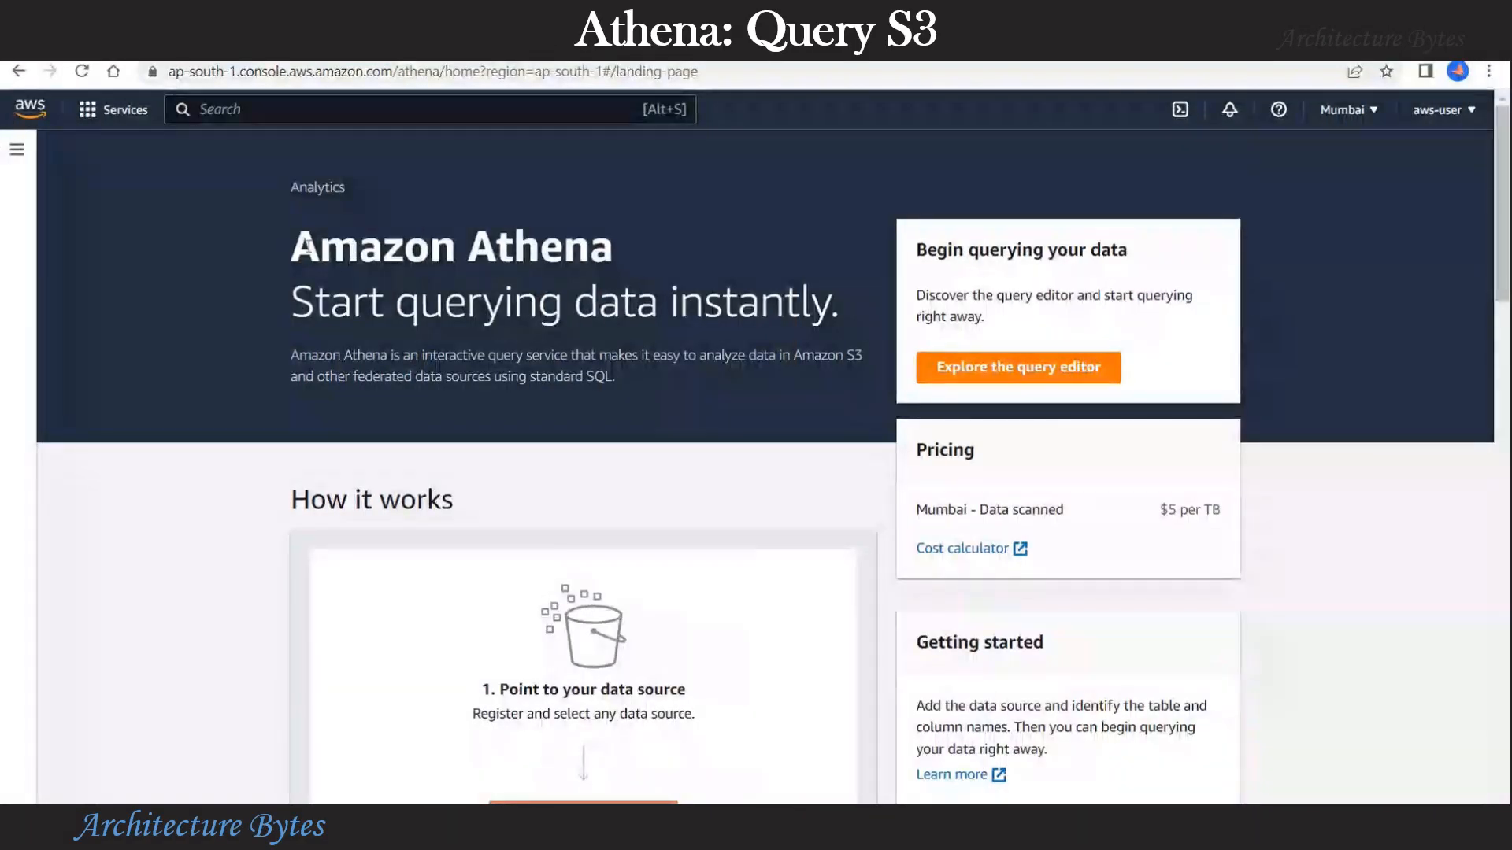
# Step: In Amazon Athena, open the query editor and set the query result location to s3://auto-company/processed/
pyautogui.moveTo(308, 249); pyautogui.dragTo(613, 249)
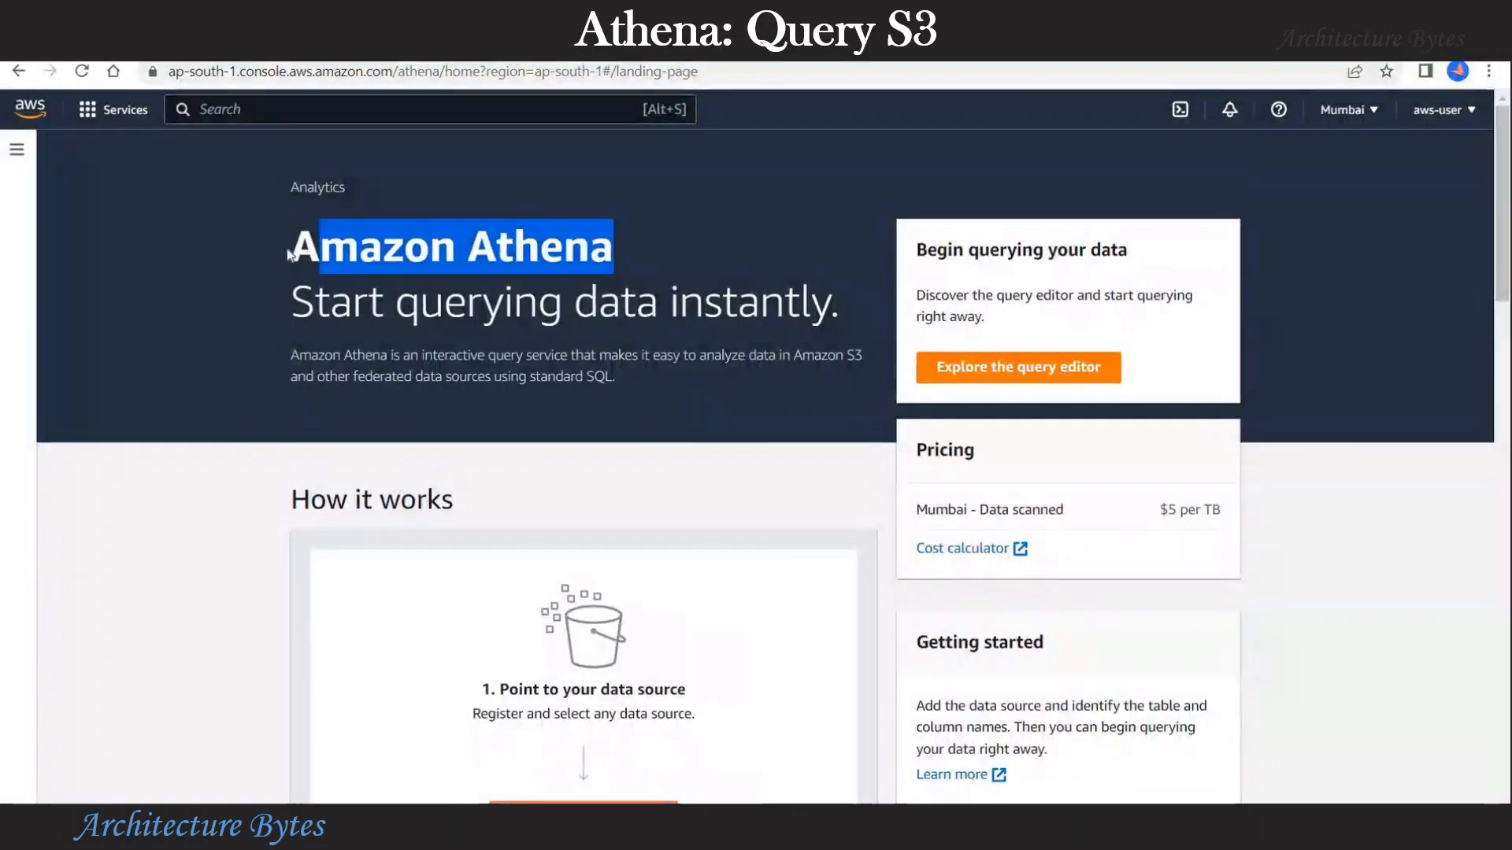
pyautogui.click(1089, 362)
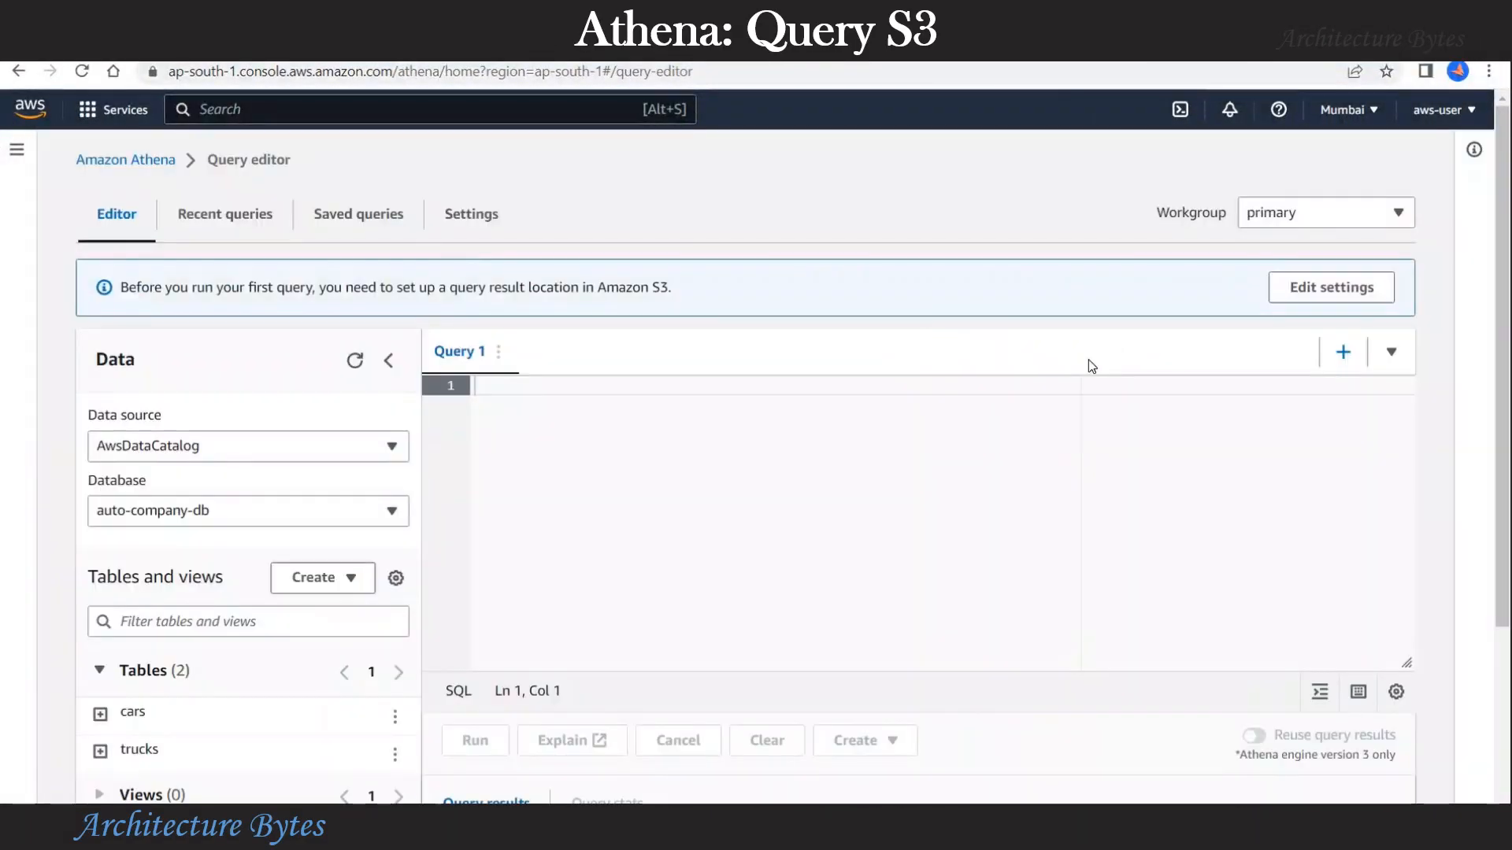
pyautogui.moveTo(120, 287); pyautogui.dragTo(719, 293)
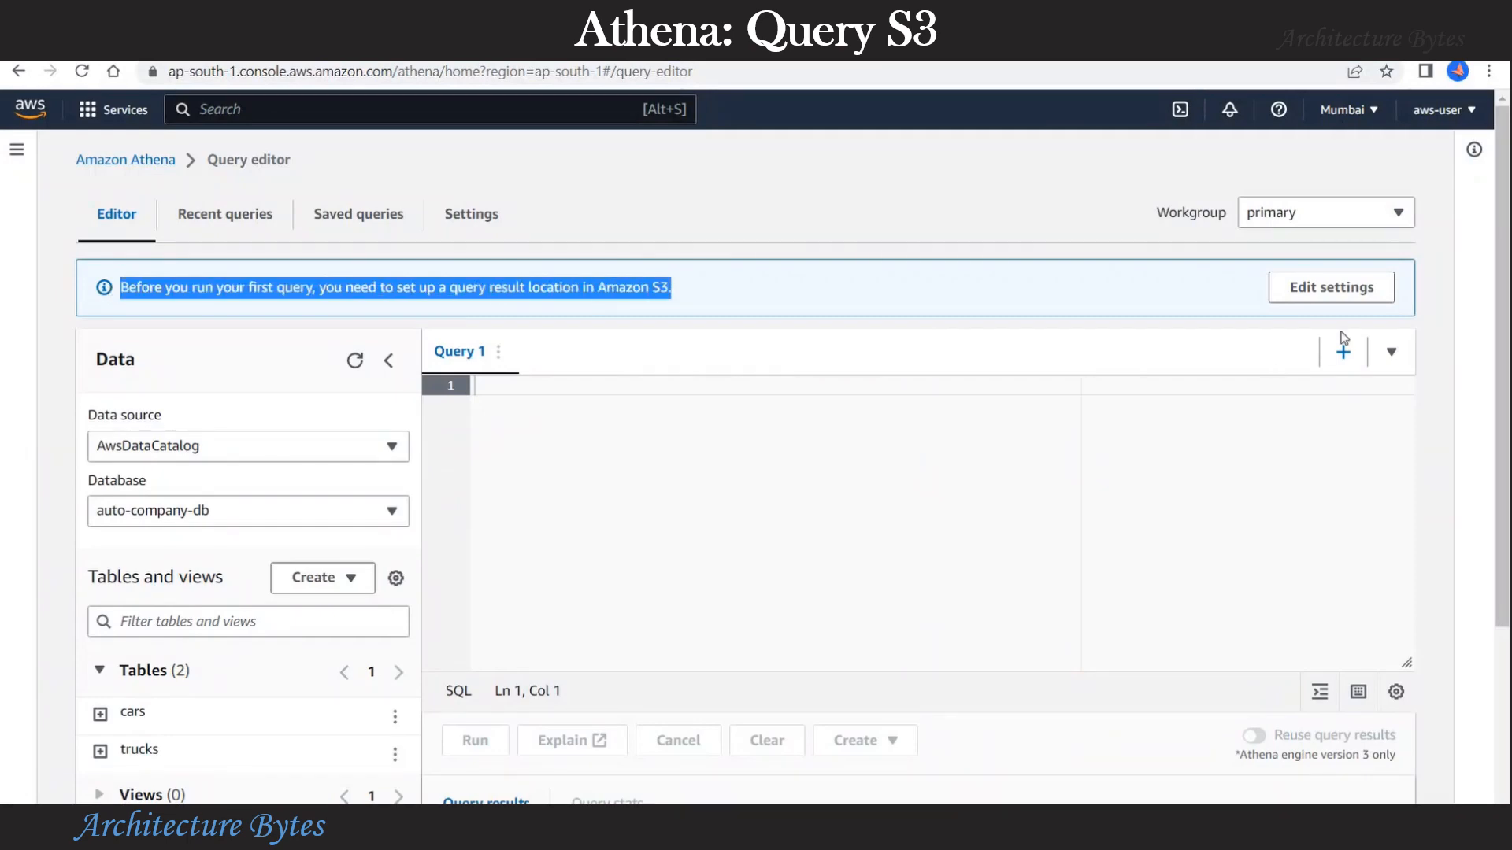
pyautogui.click(1340, 296)
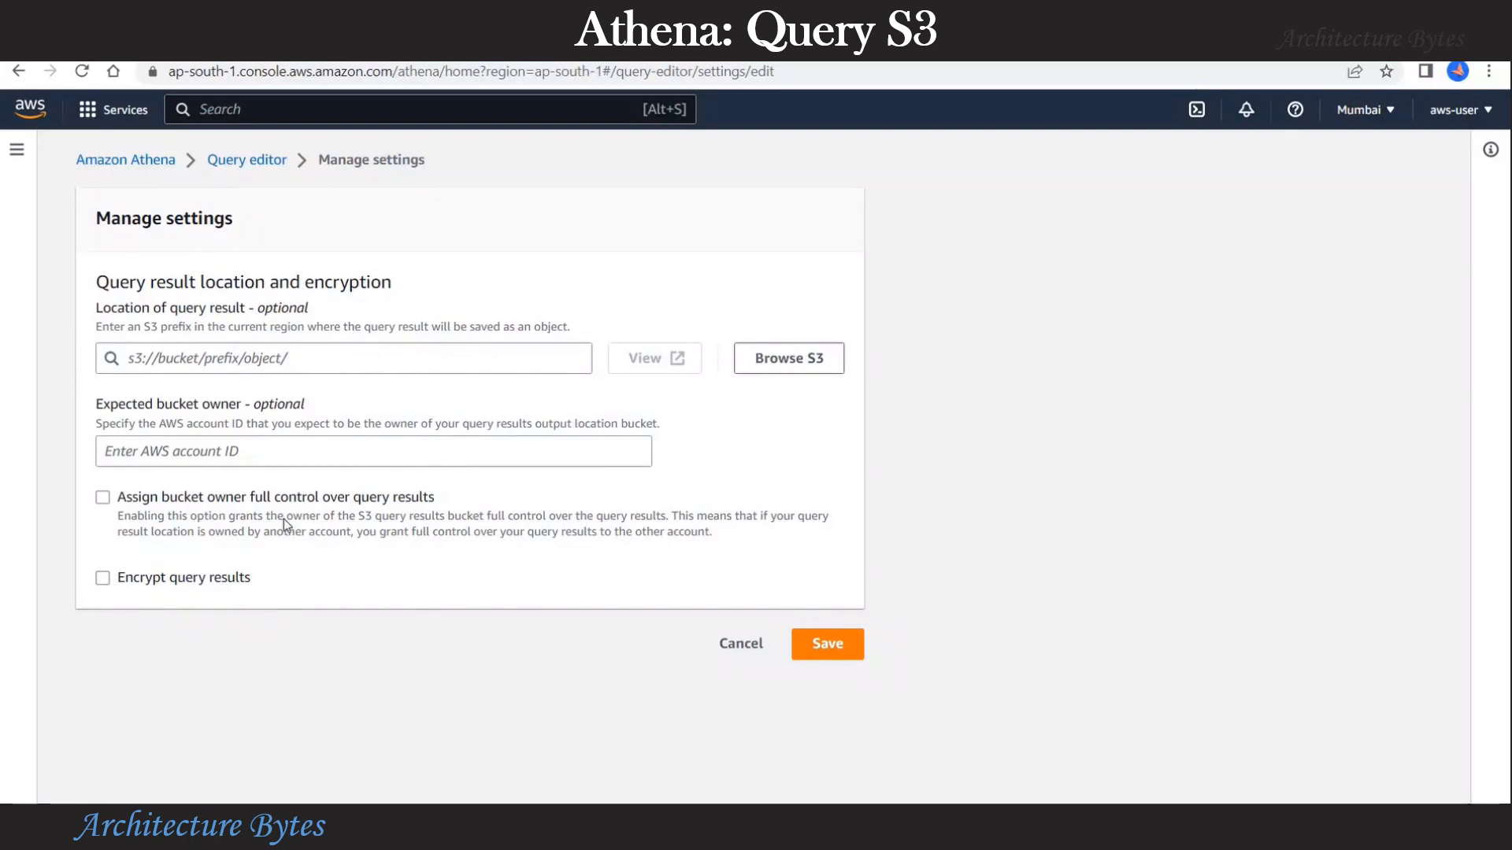
pyautogui.click(338, 358)
pyautogui.write('s3://auto-company/processed/')
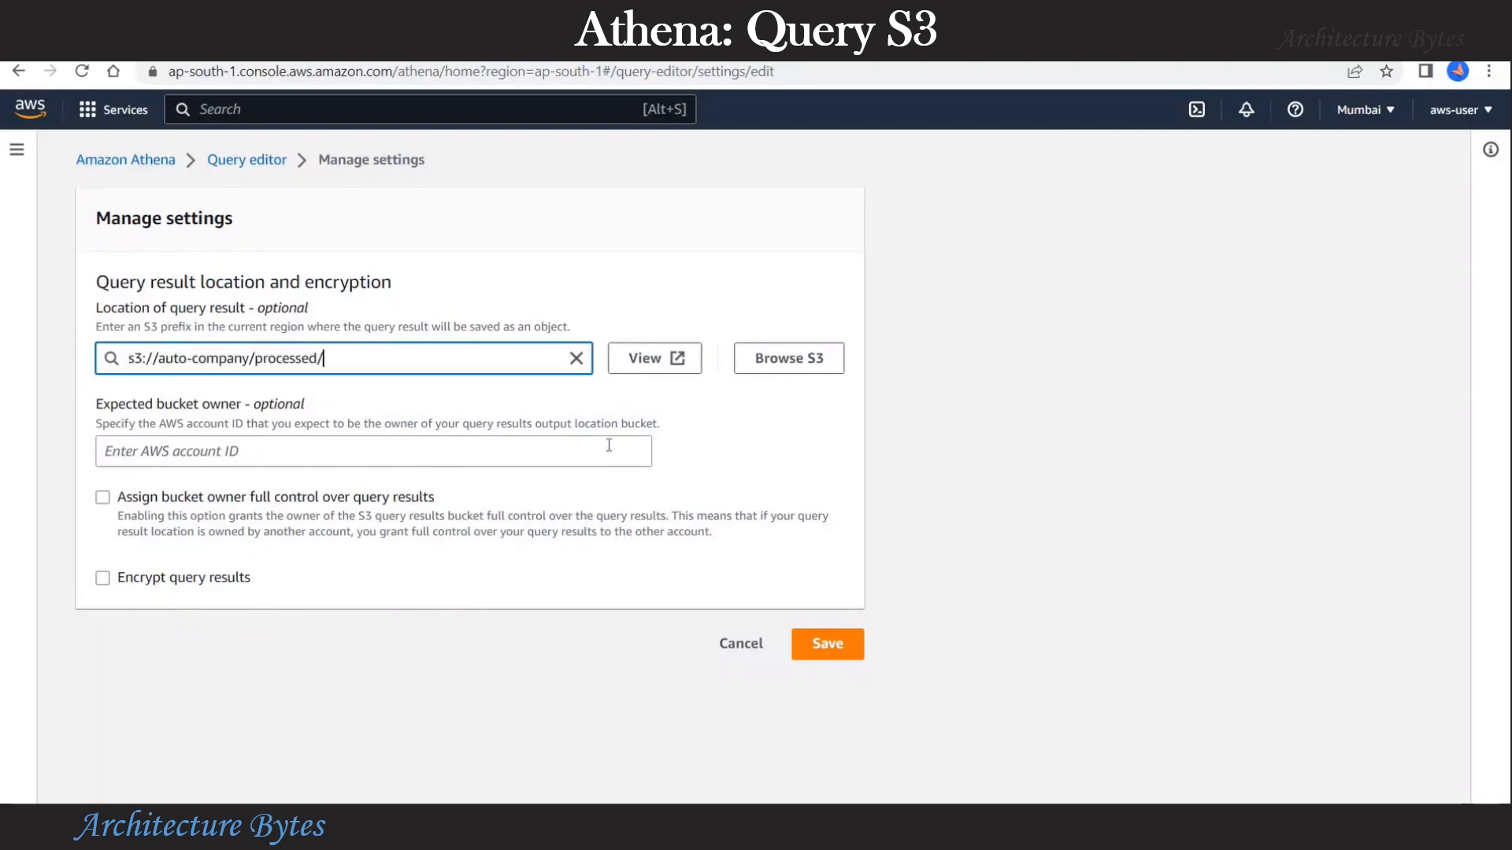
pyautogui.click(827, 642)
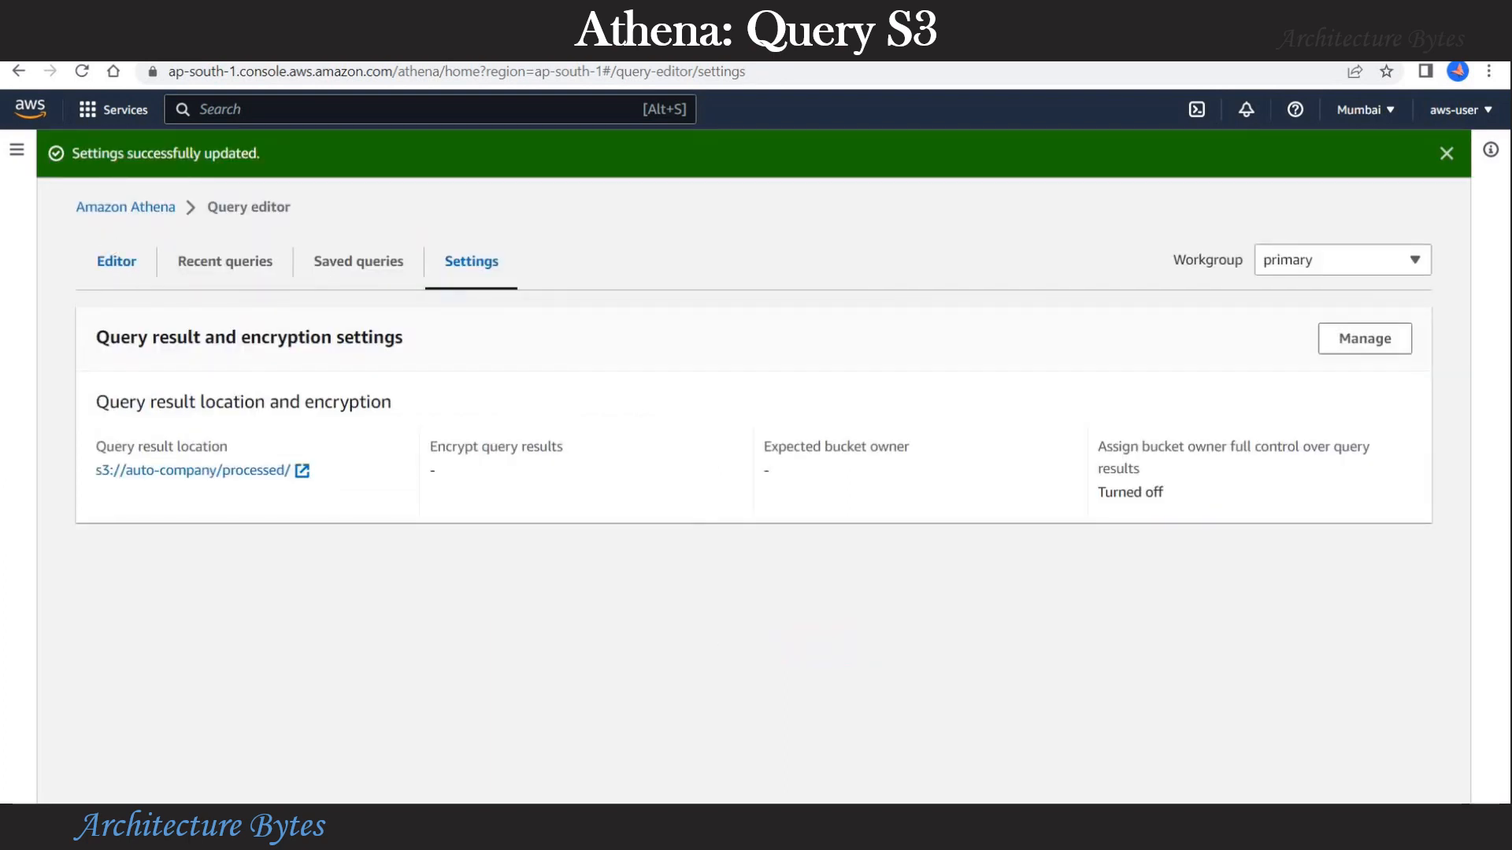
# Step: Run the query "select name, mpg from cars" in the Athena editor and look through the result rows
pyautogui.click(120, 264)
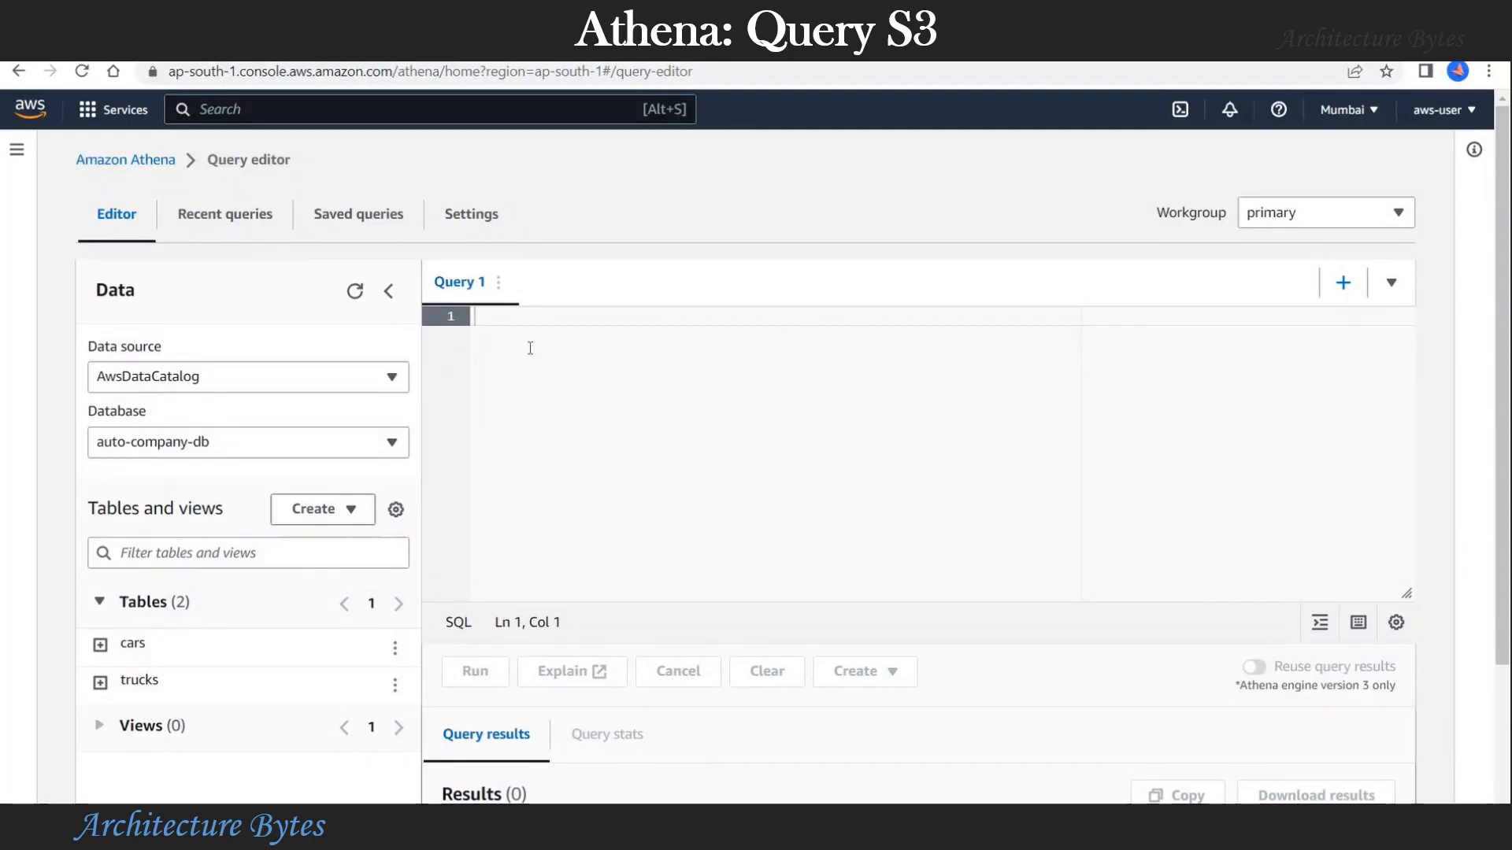
pyautogui.write('select name,')
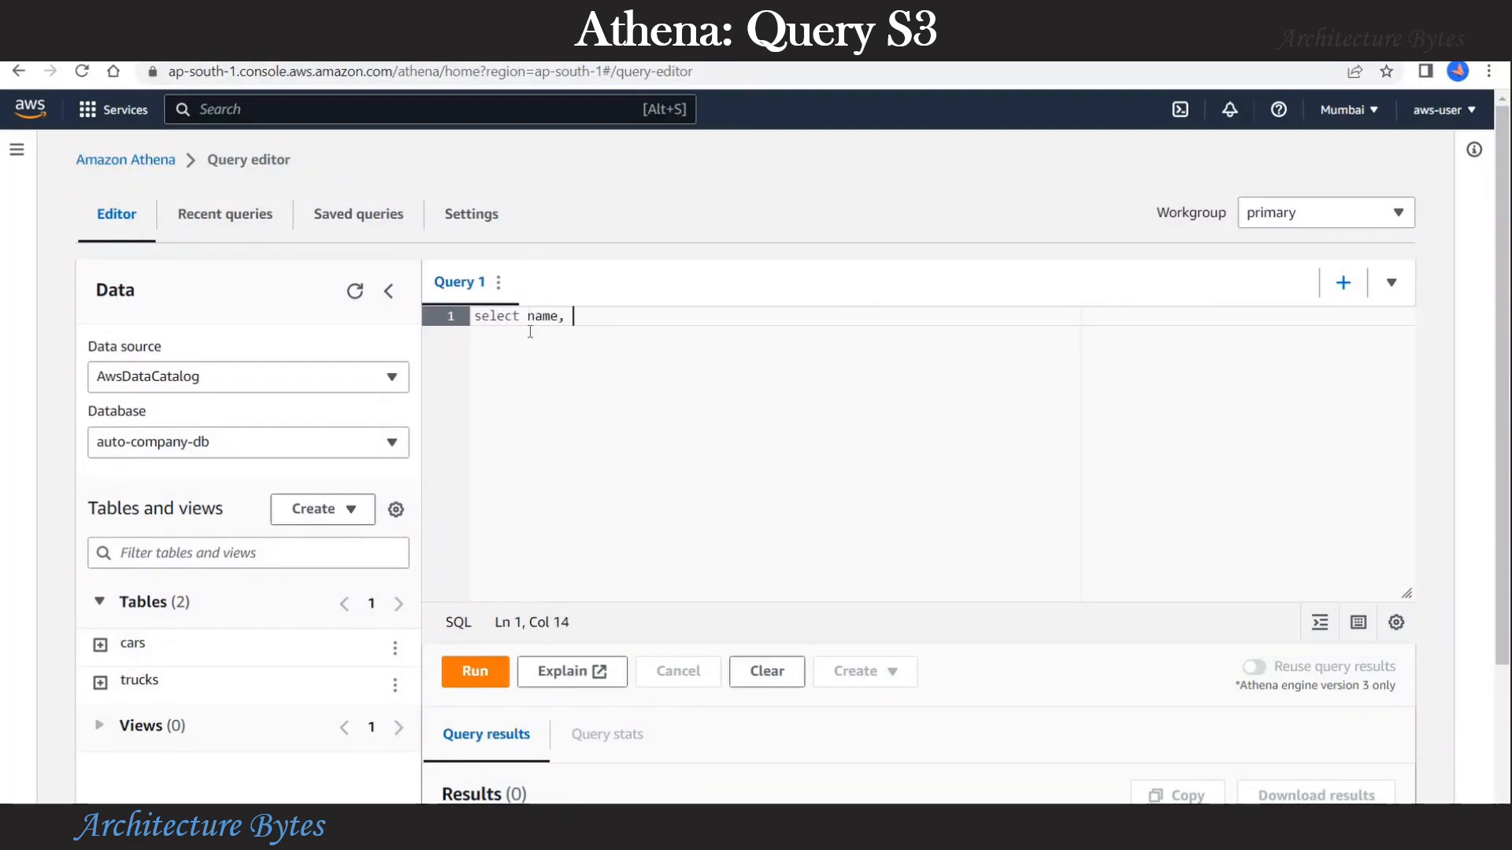
pyautogui.write(' mpg from cars')
pyautogui.hotkey('ctrl', 'Return')
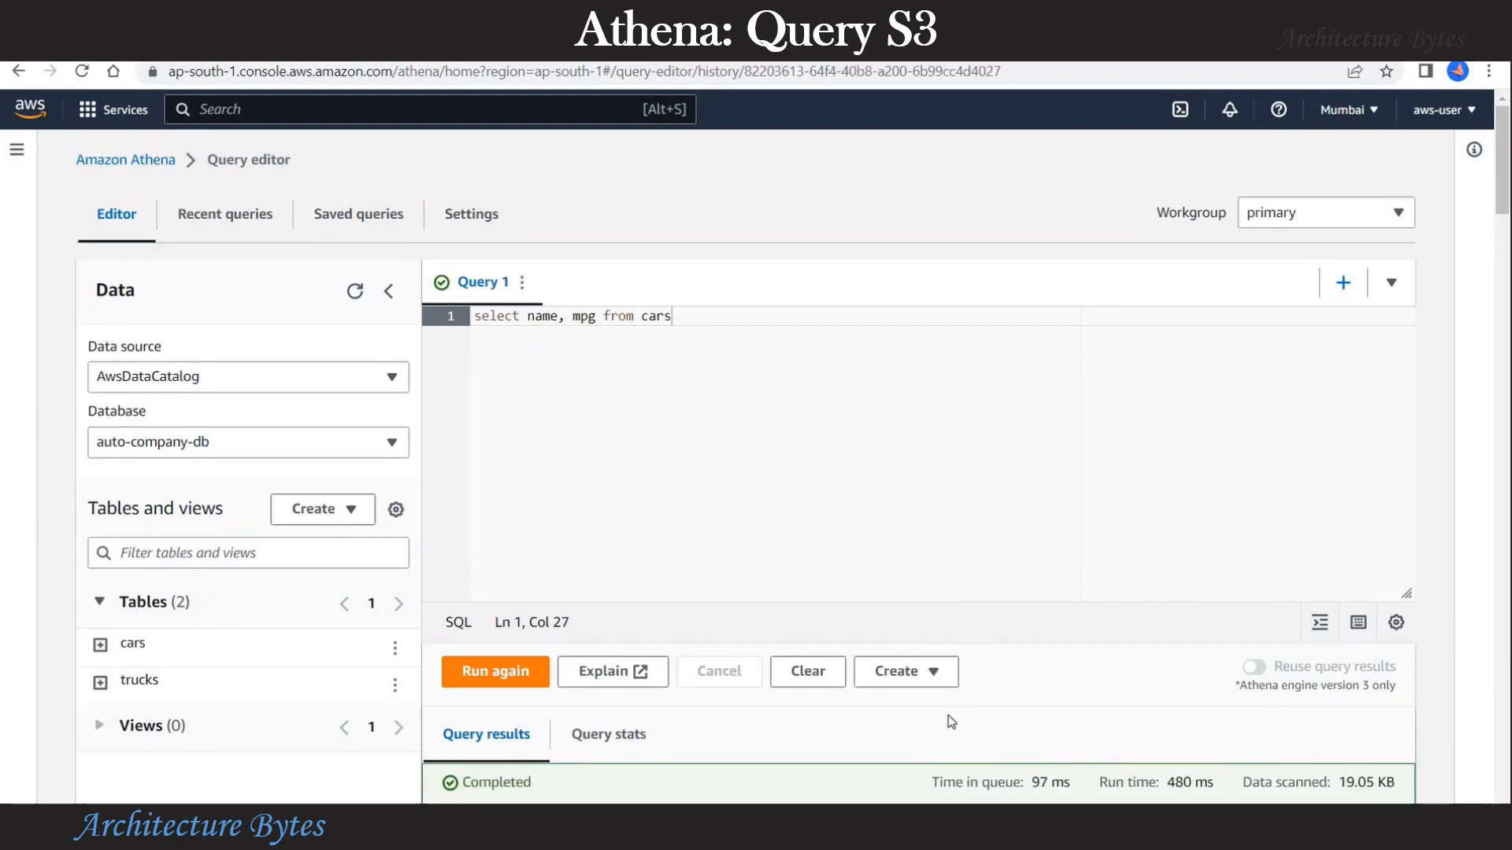
pyautogui.scroll(-6, 937, 699)
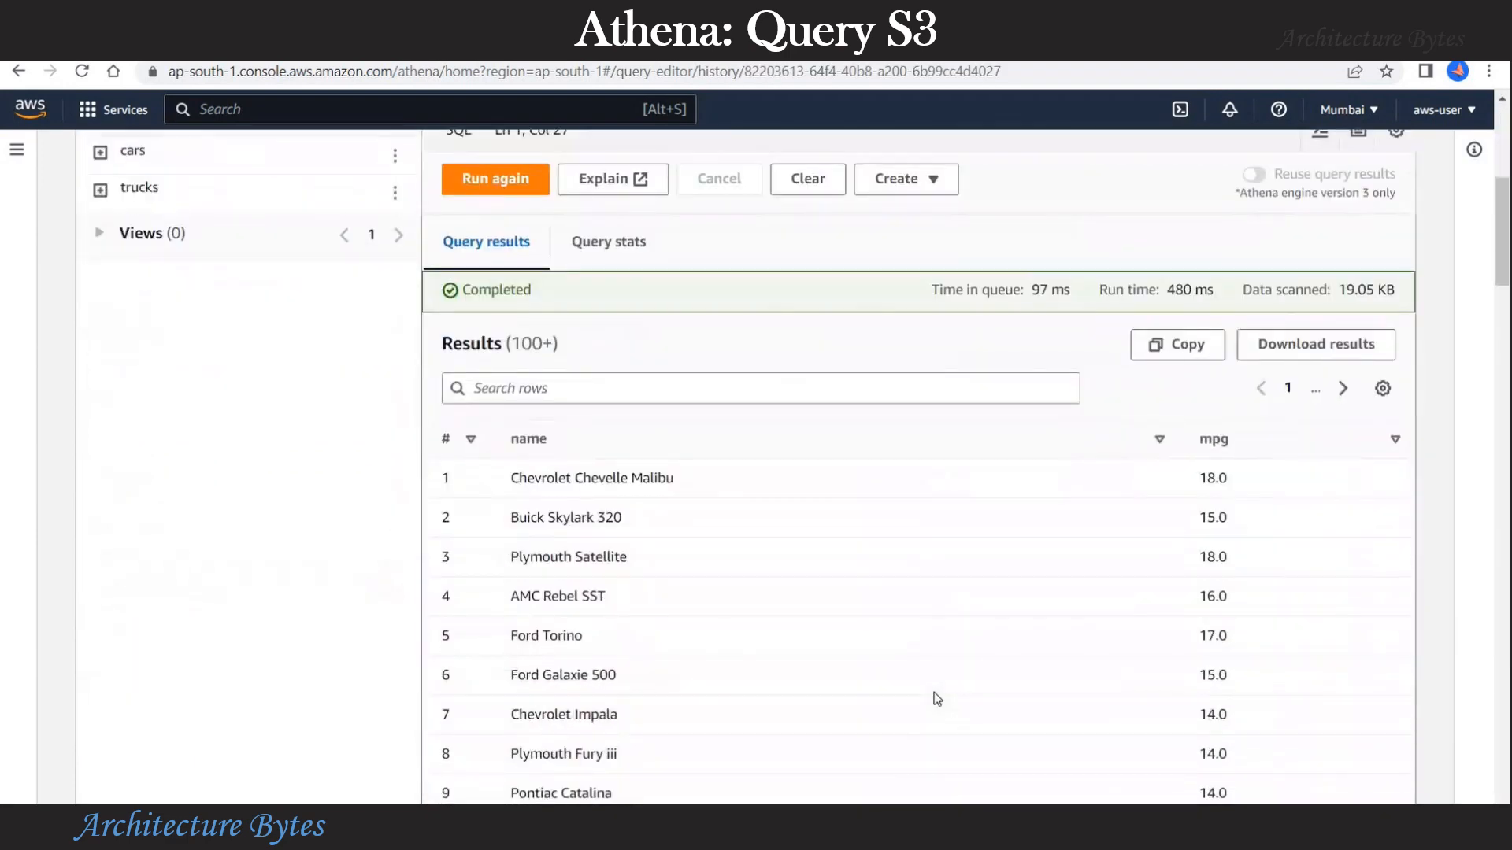
pyautogui.scroll(-10, 937, 698)
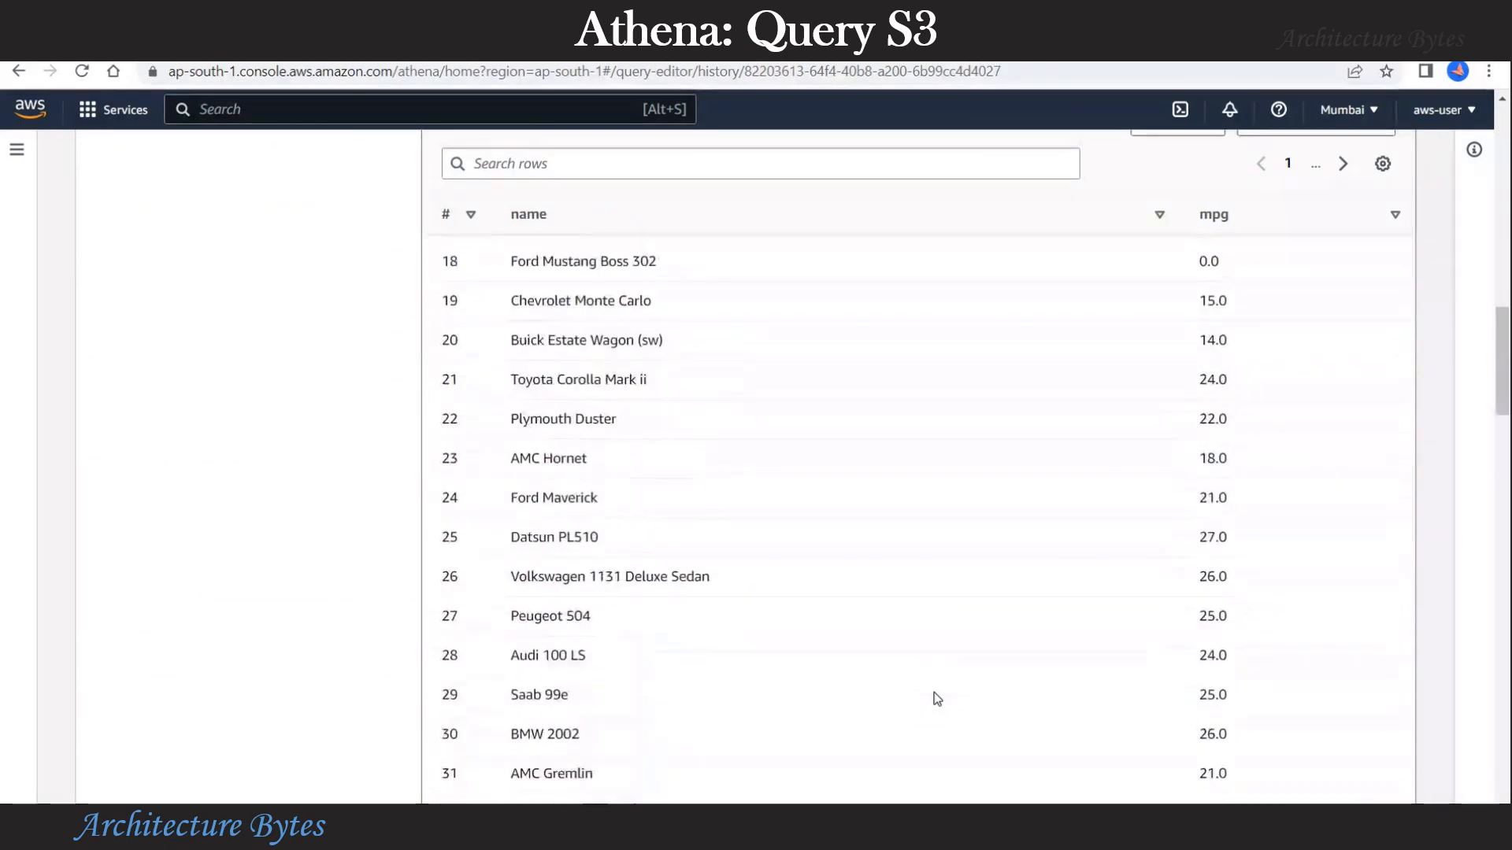
pyautogui.scroll(9, 937, 699)
pyautogui.scroll(8, 937, 699)
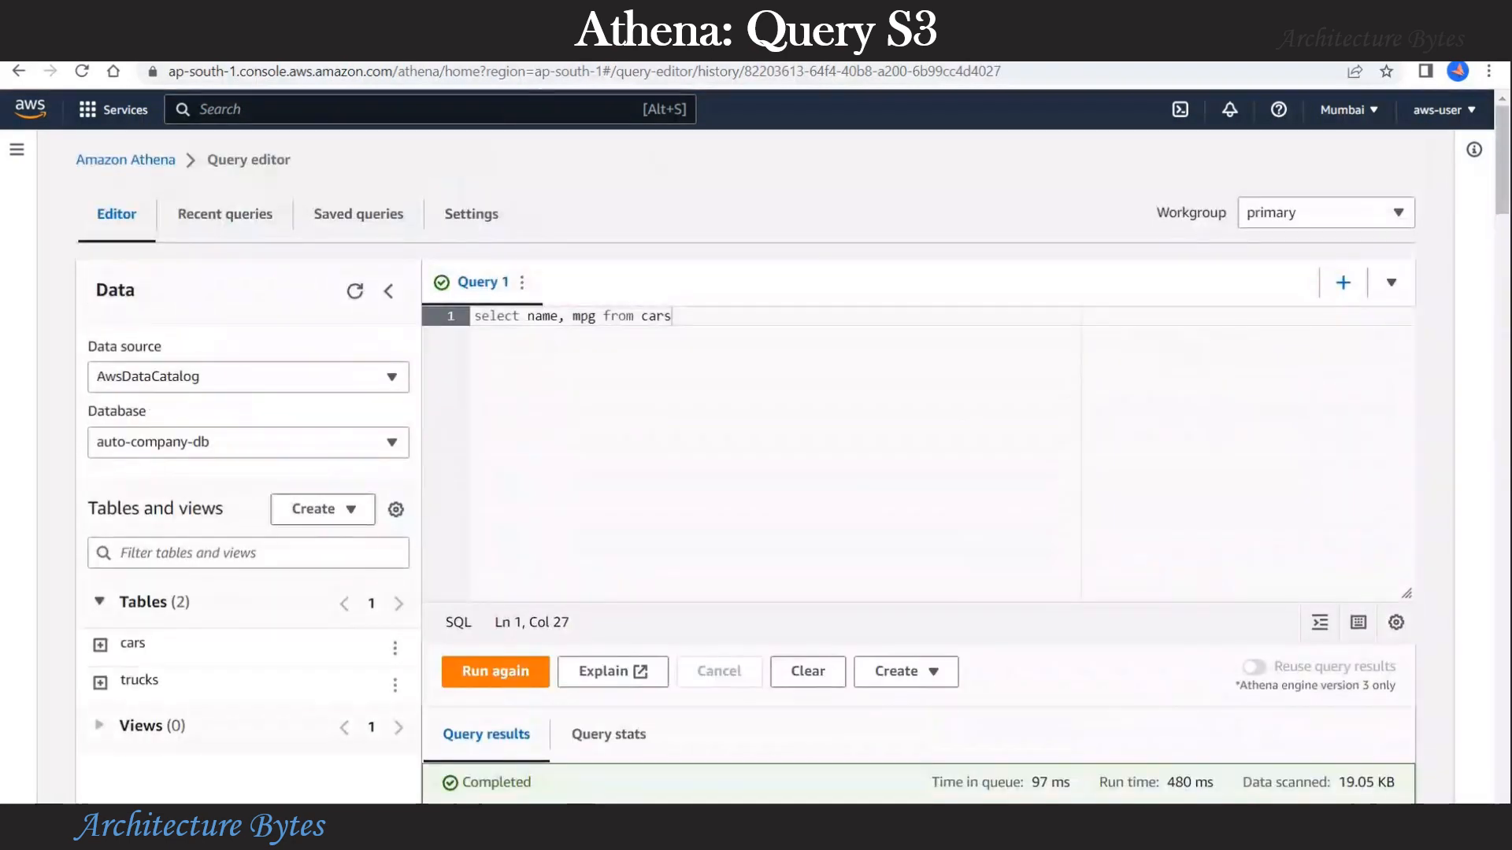
# Step: In the auto-company S3 bucket, refresh the processed folder and browse down to Unsaved/2023/01/12/ to find the stored query results
pyautogui.click(488, 43)
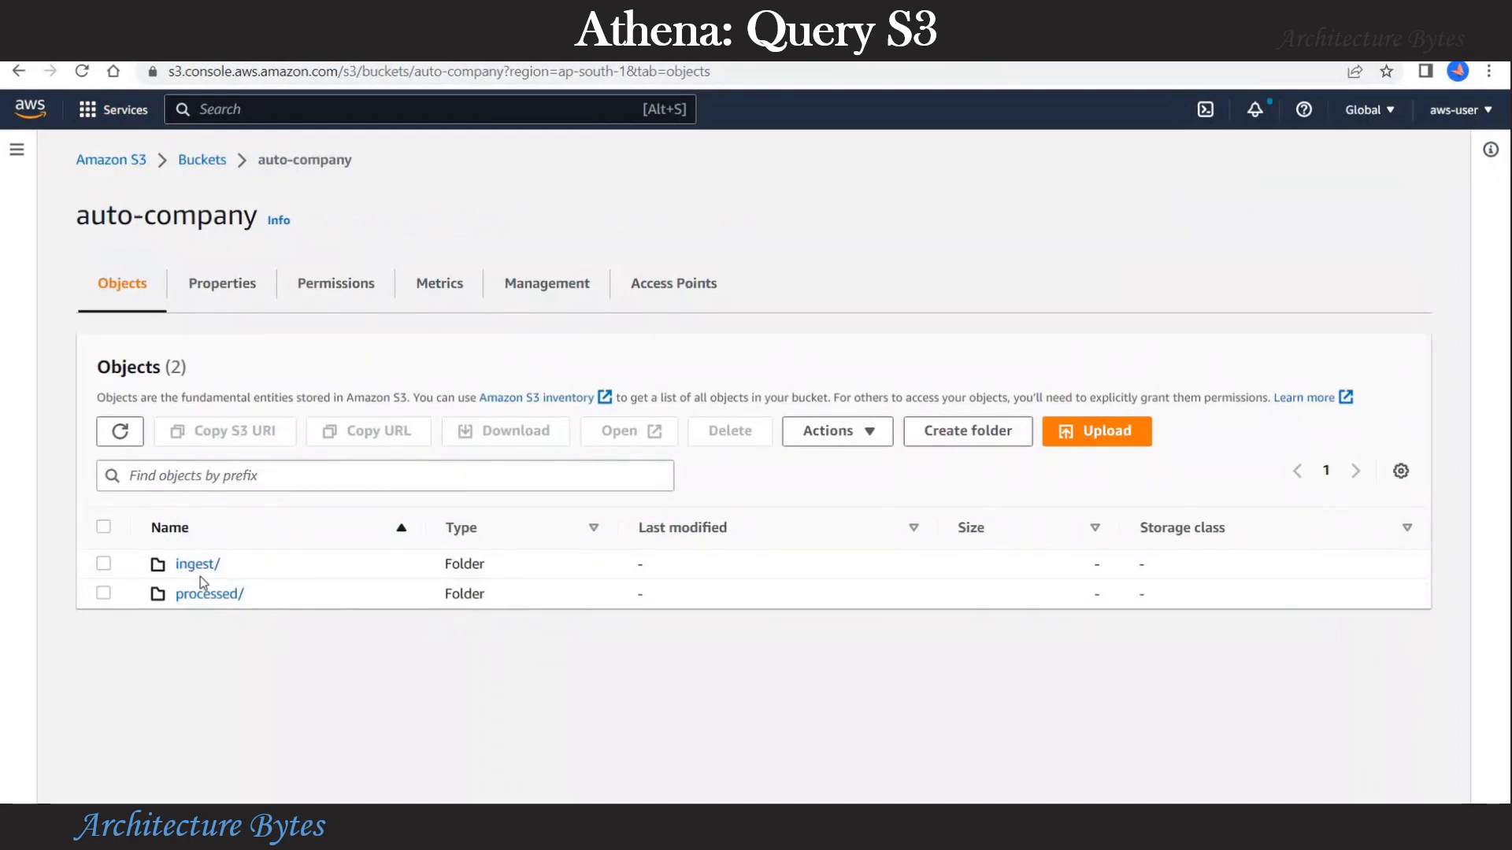
pyautogui.click(211, 596)
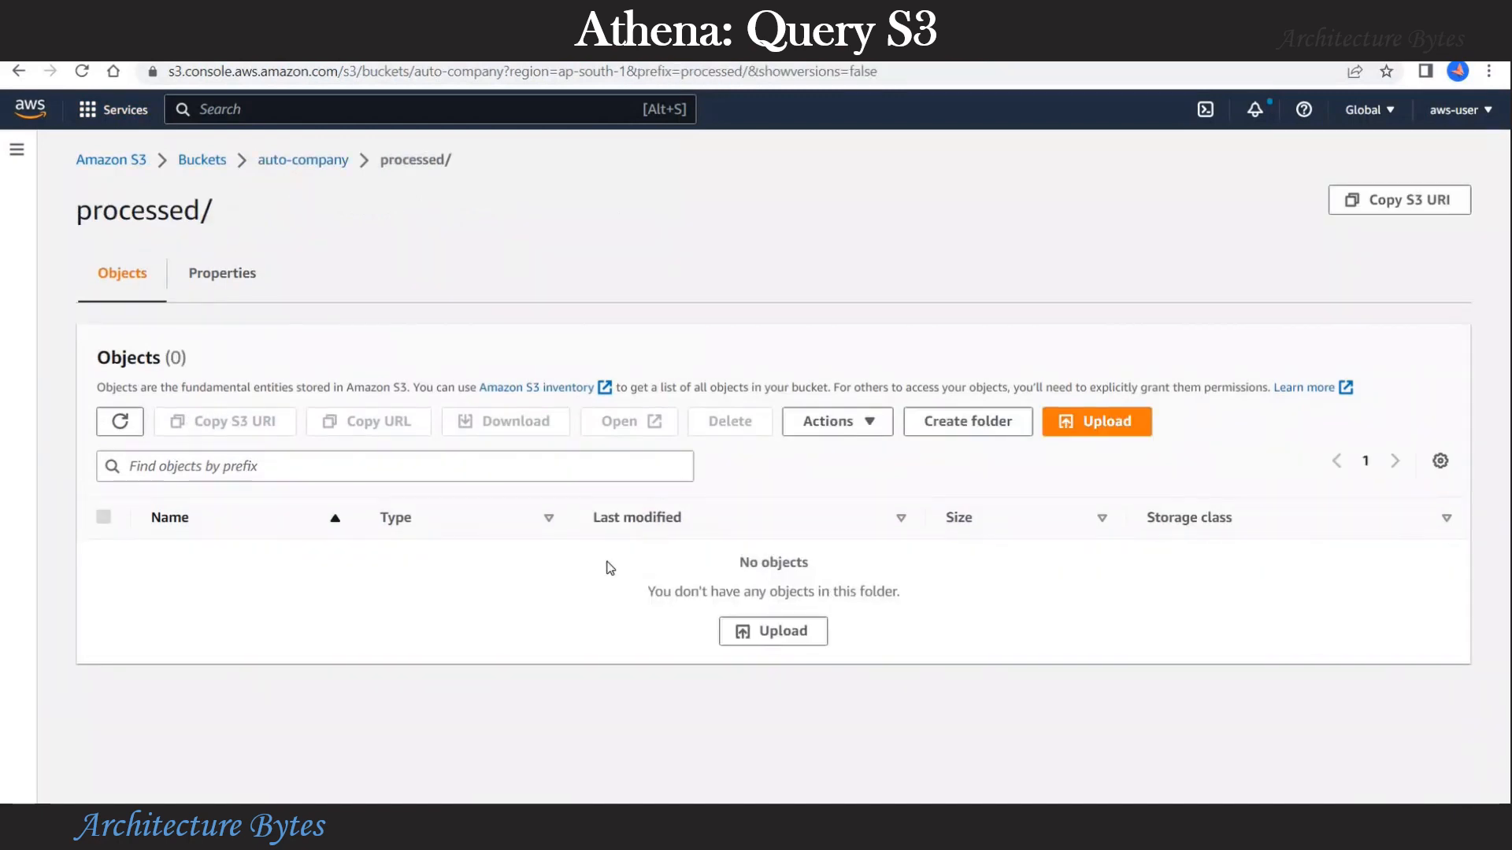
pyautogui.click(82, 75)
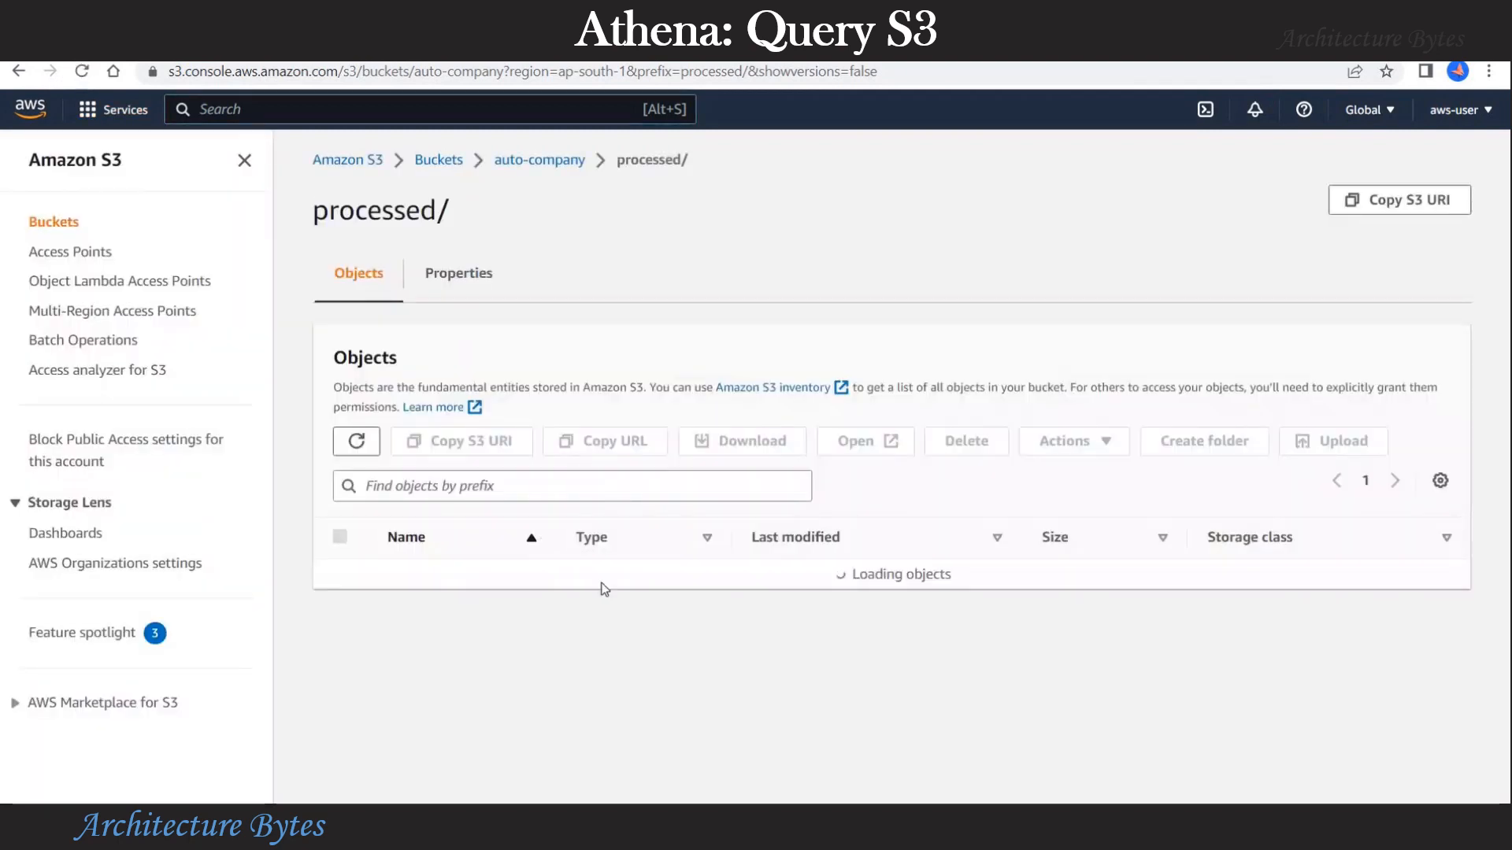
pyautogui.click(448, 576)
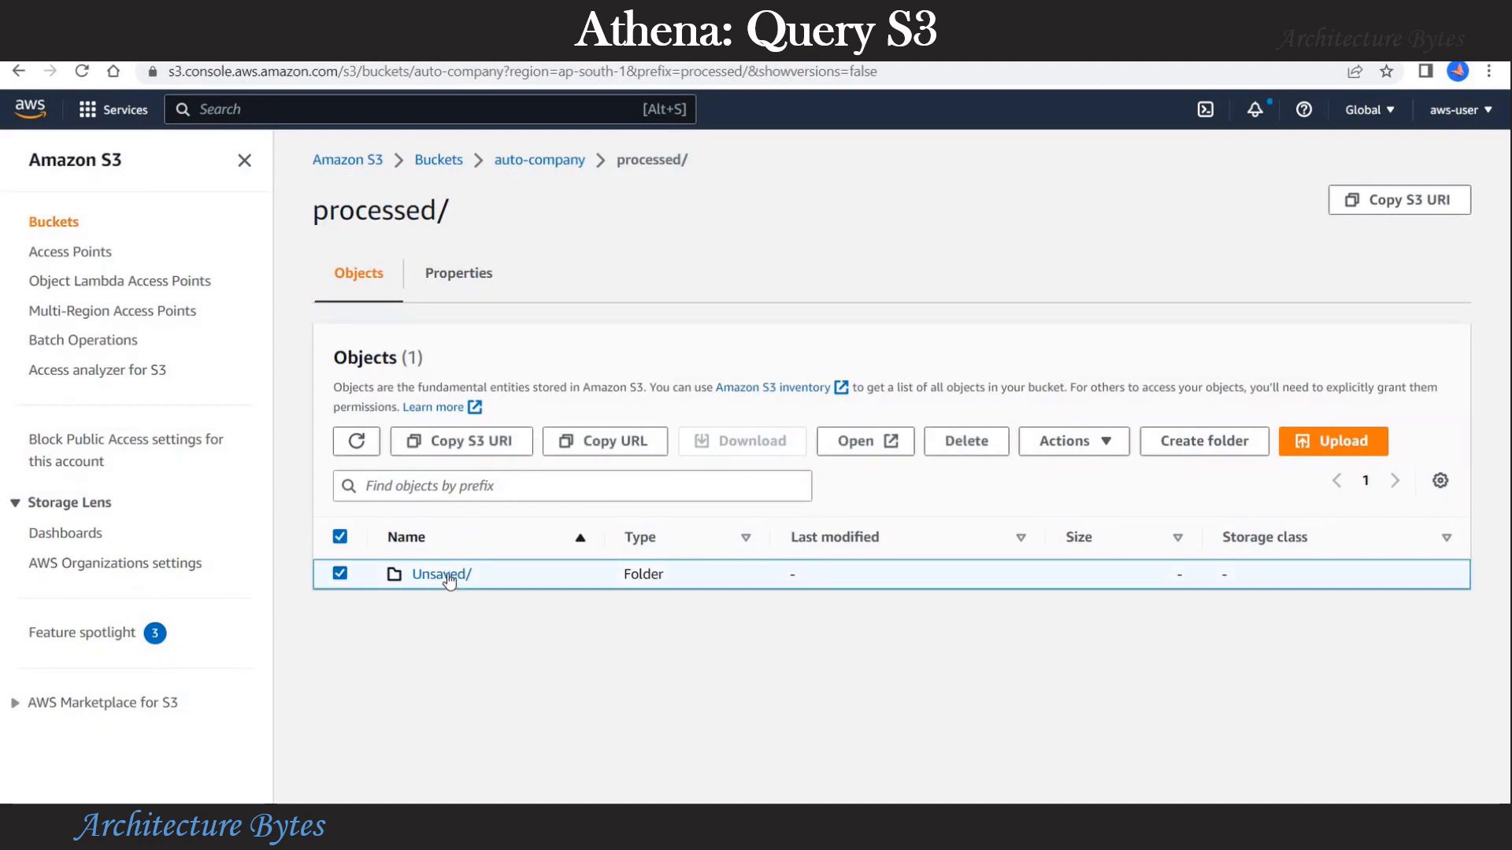
pyautogui.click(447, 576)
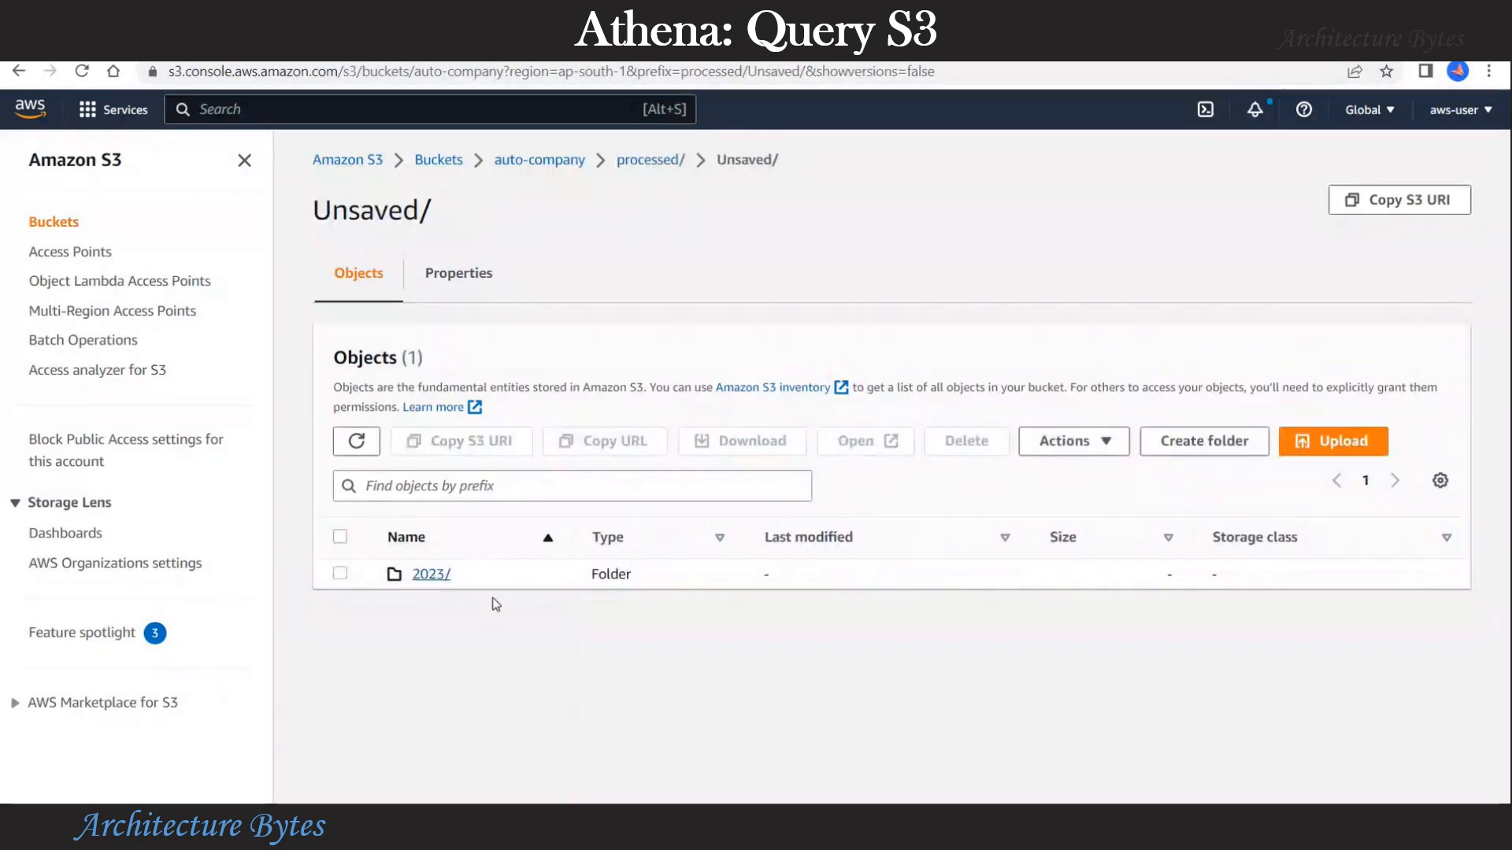
pyautogui.click(417, 577)
pyautogui.click(419, 580)
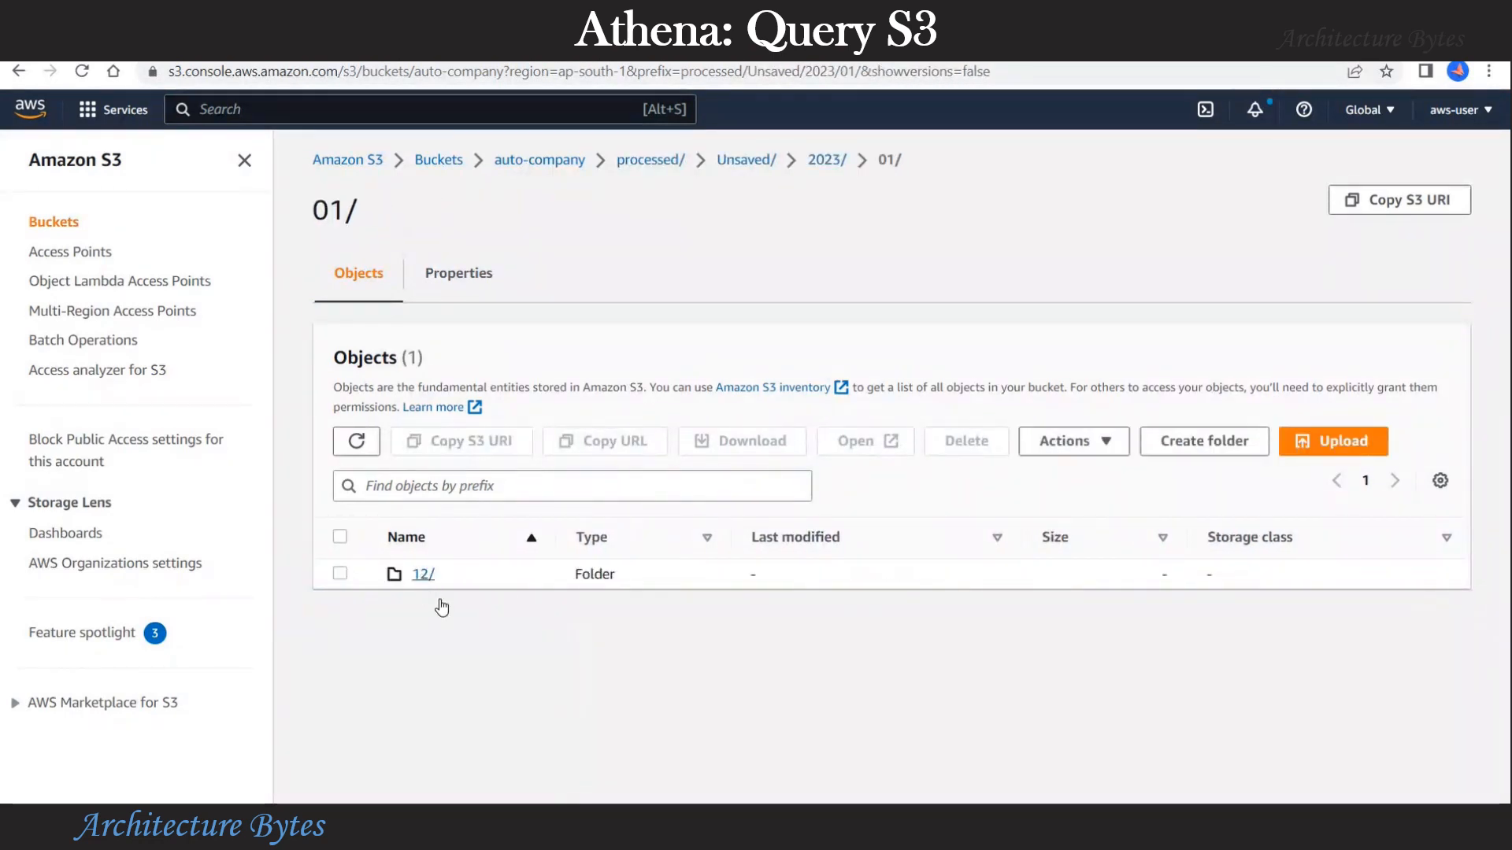
pyautogui.click(422, 575)
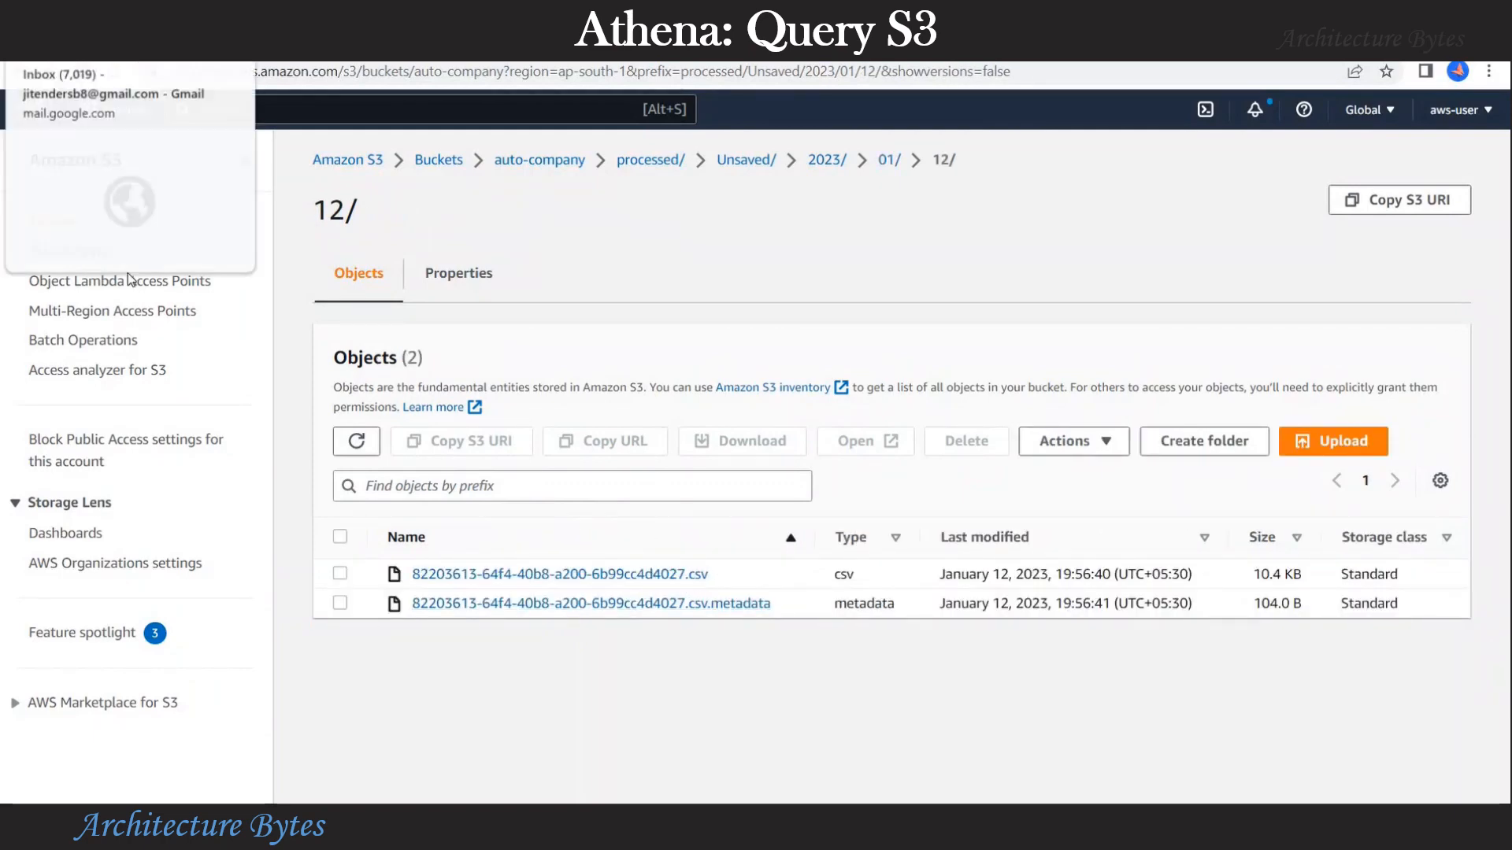
# Step: Download the query result CSV file from the 12/ folder and review its name and mpg columns in Excel
pyautogui.click(339, 574)
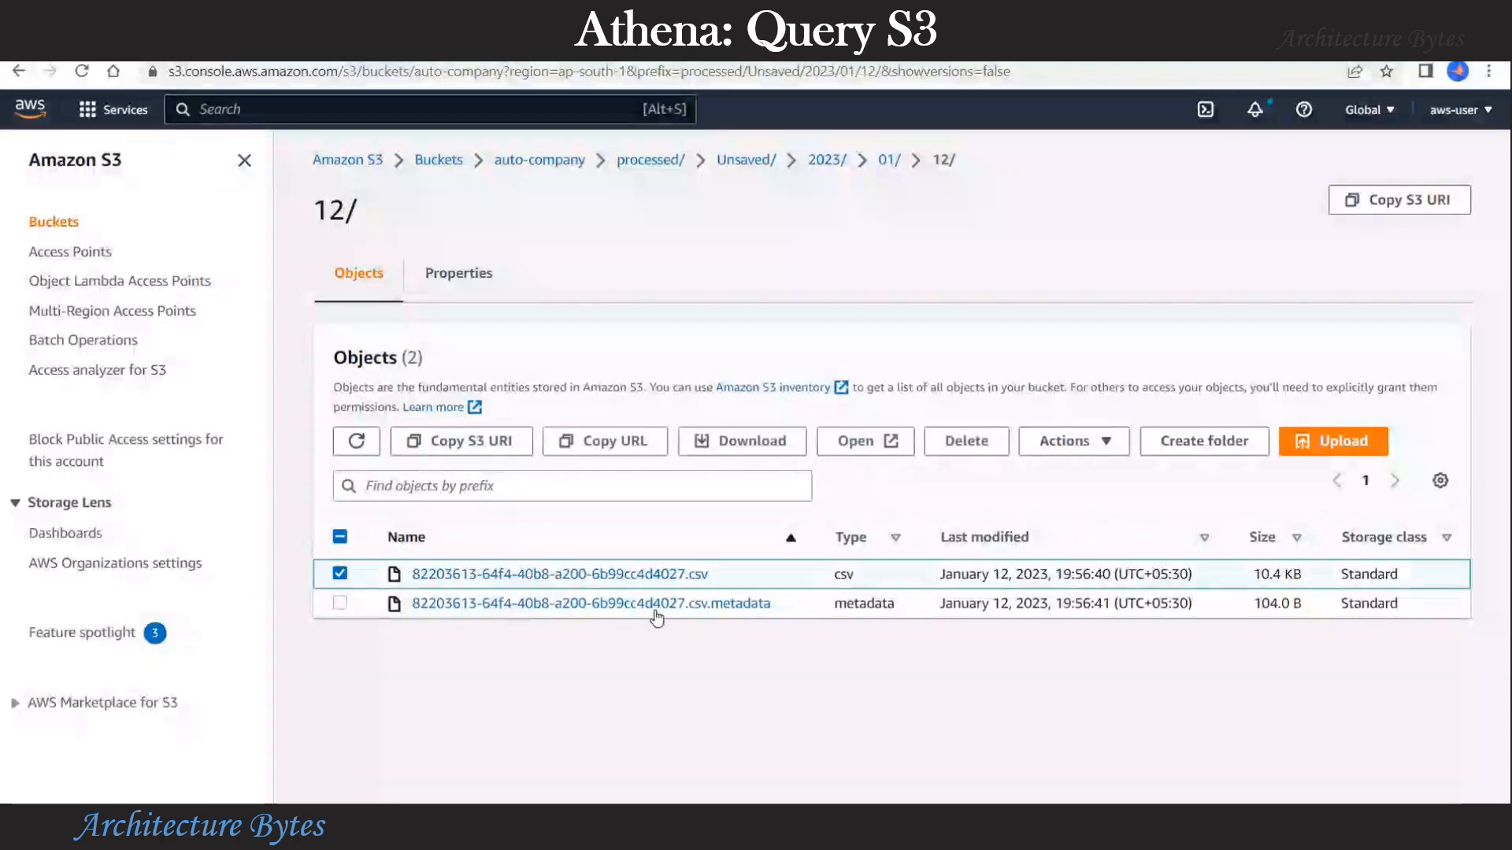
pyautogui.click(1113, 445)
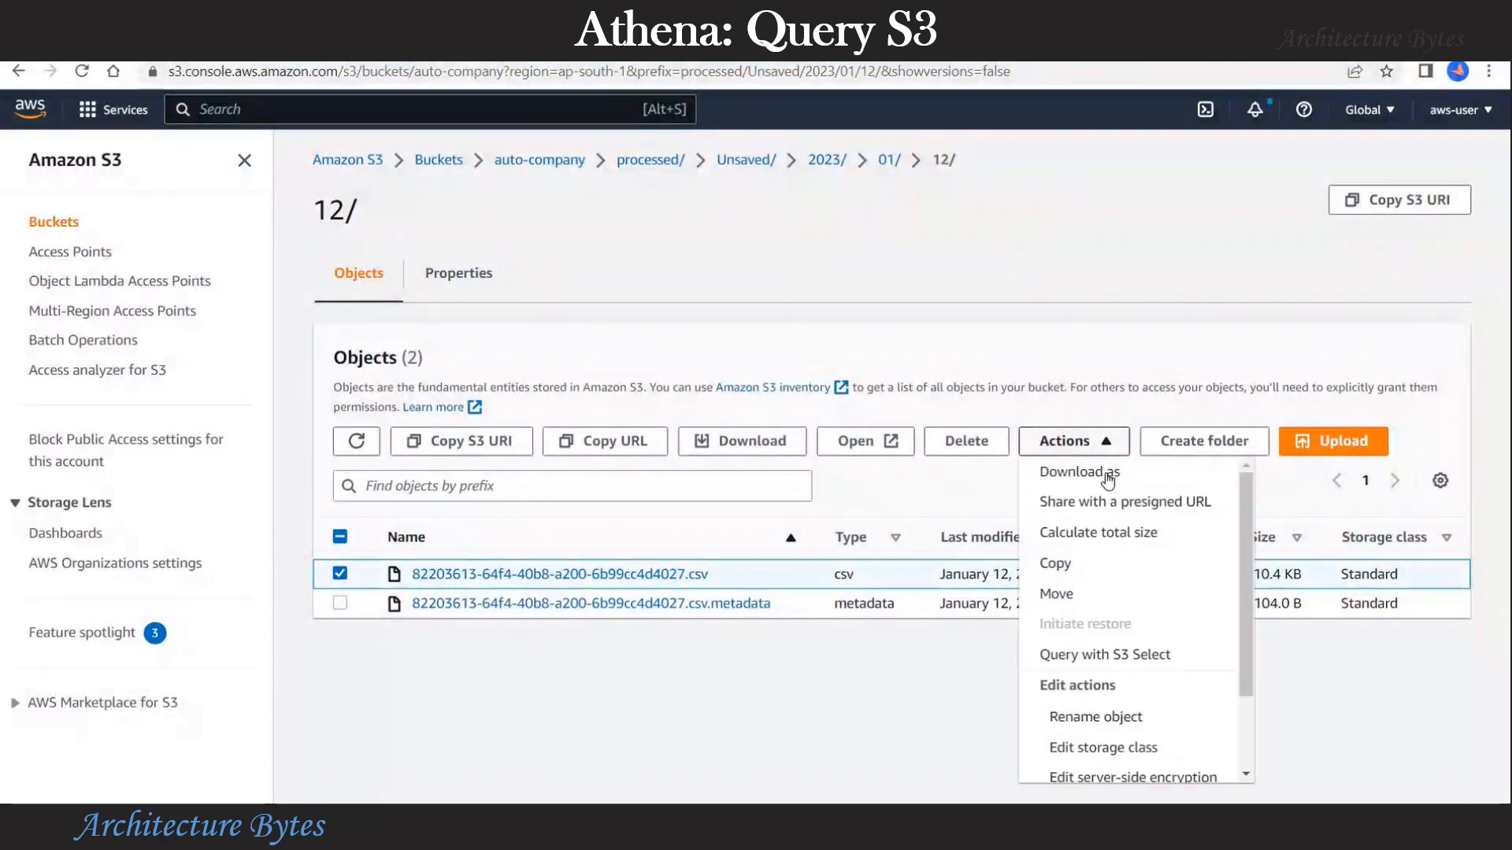
pyautogui.click(1067, 477)
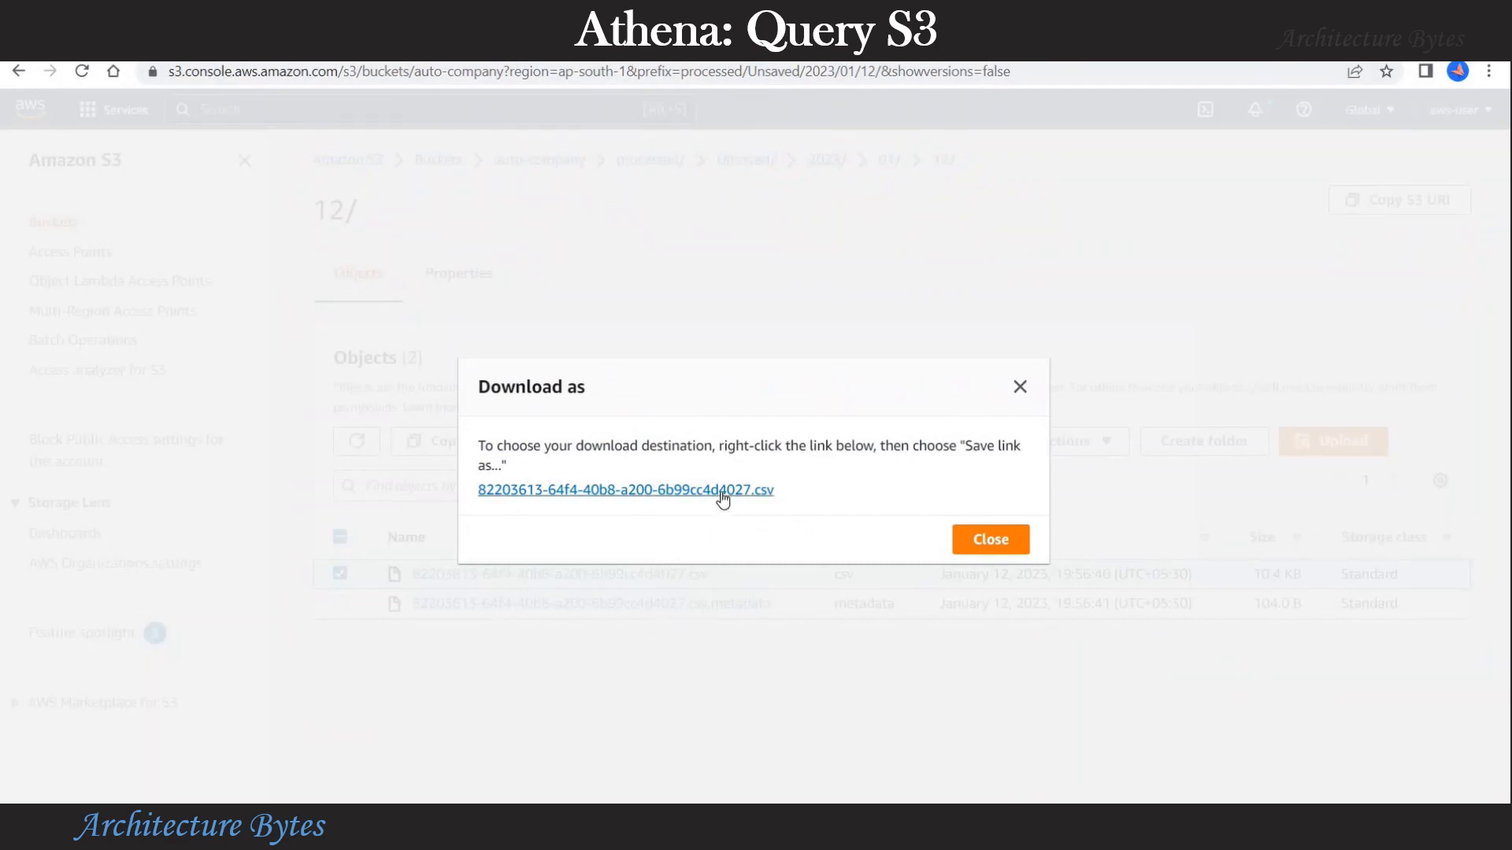
pyautogui.click(723, 492)
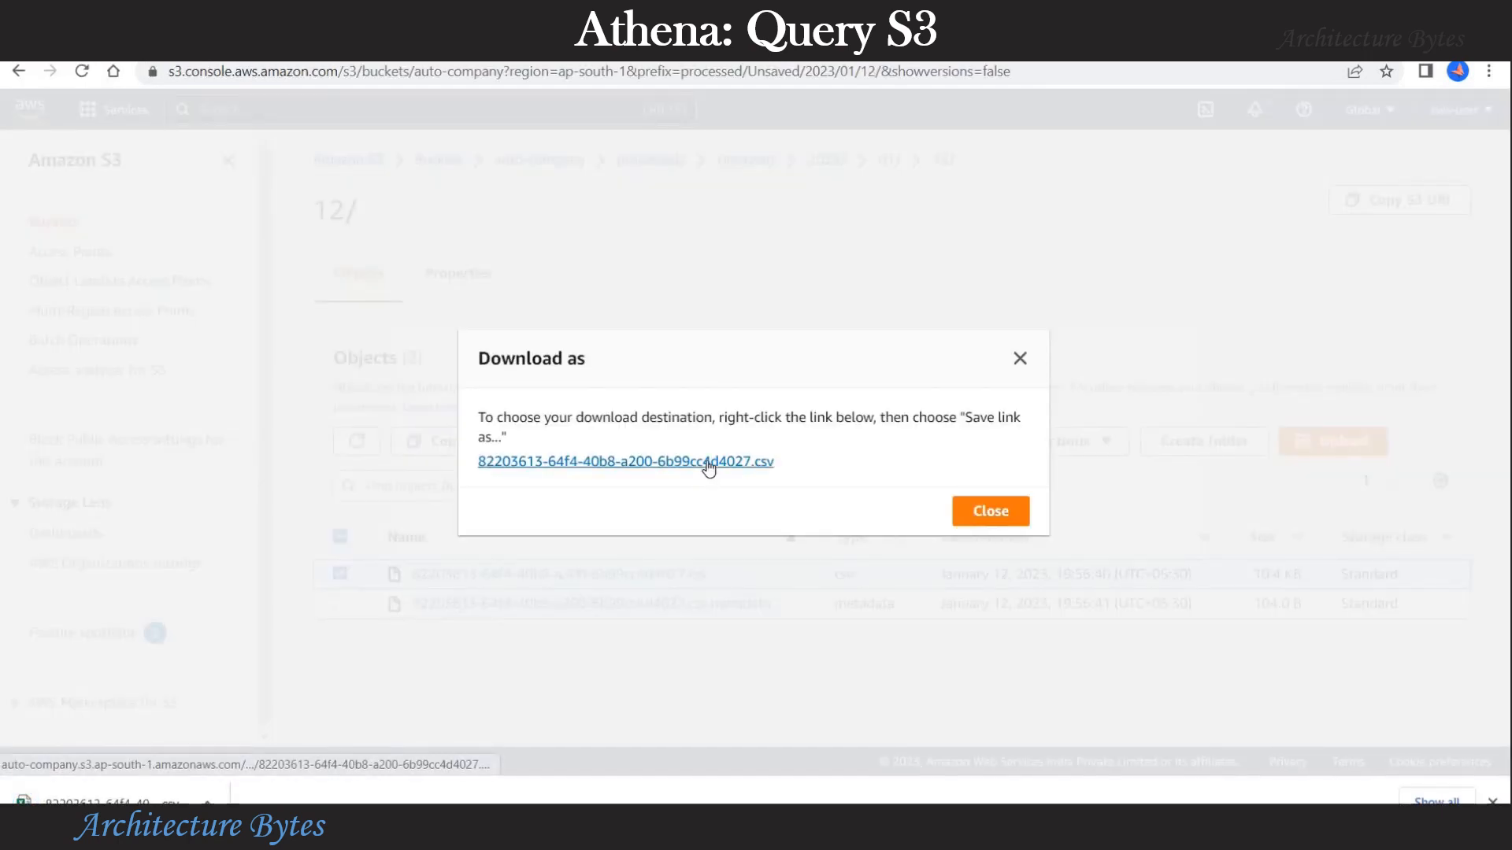
pyautogui.click(708, 467)
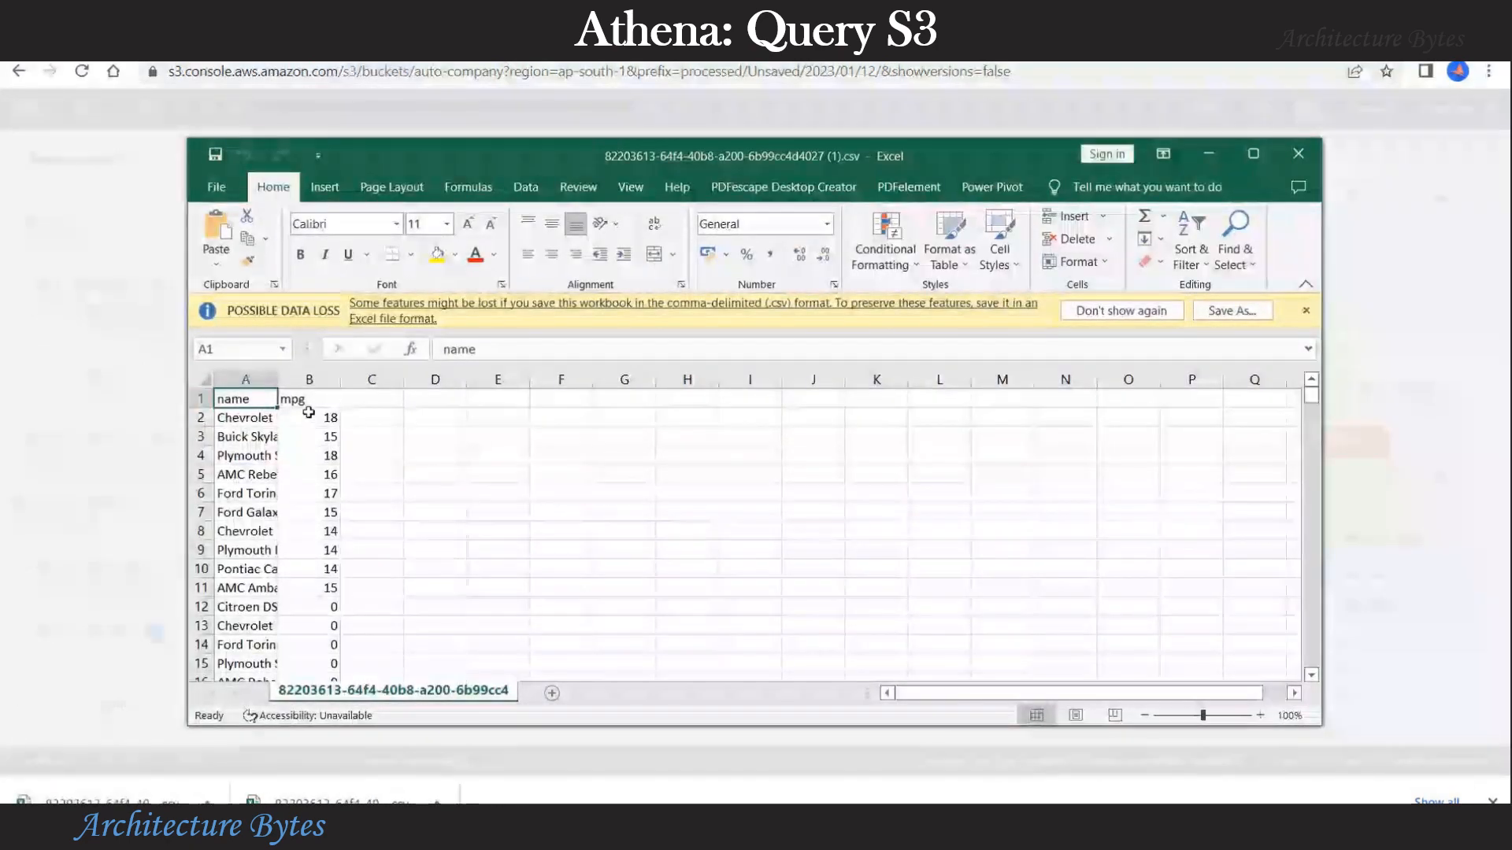
pyautogui.moveTo(248, 402); pyautogui.dragTo(330, 663)
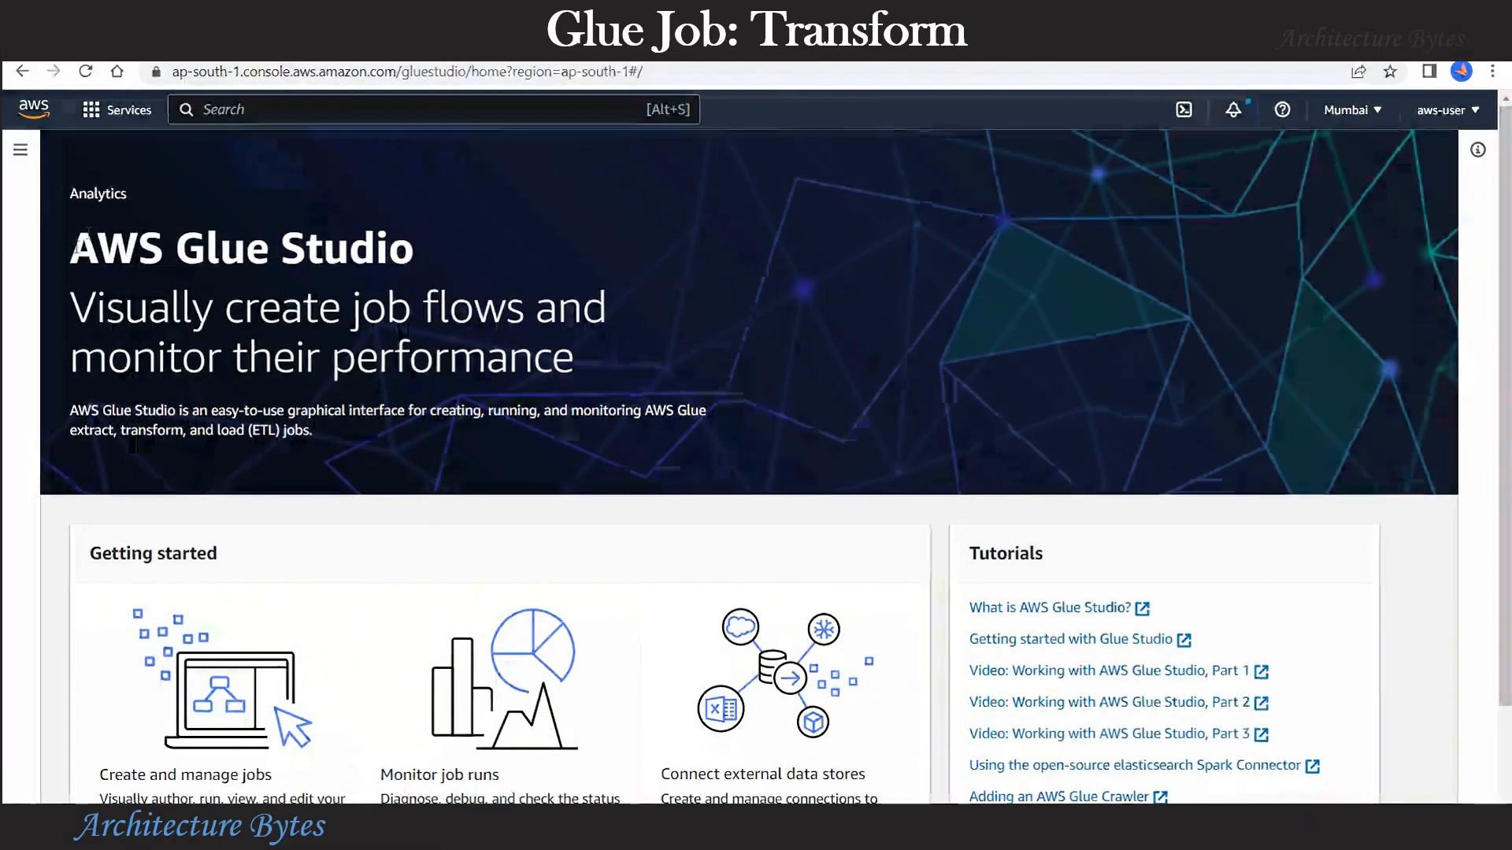
# Step: In AWS Glue Studio, create a visual job with Amazon S3 as both source and target
pyautogui.moveTo(106, 250); pyautogui.dragTo(418, 254)
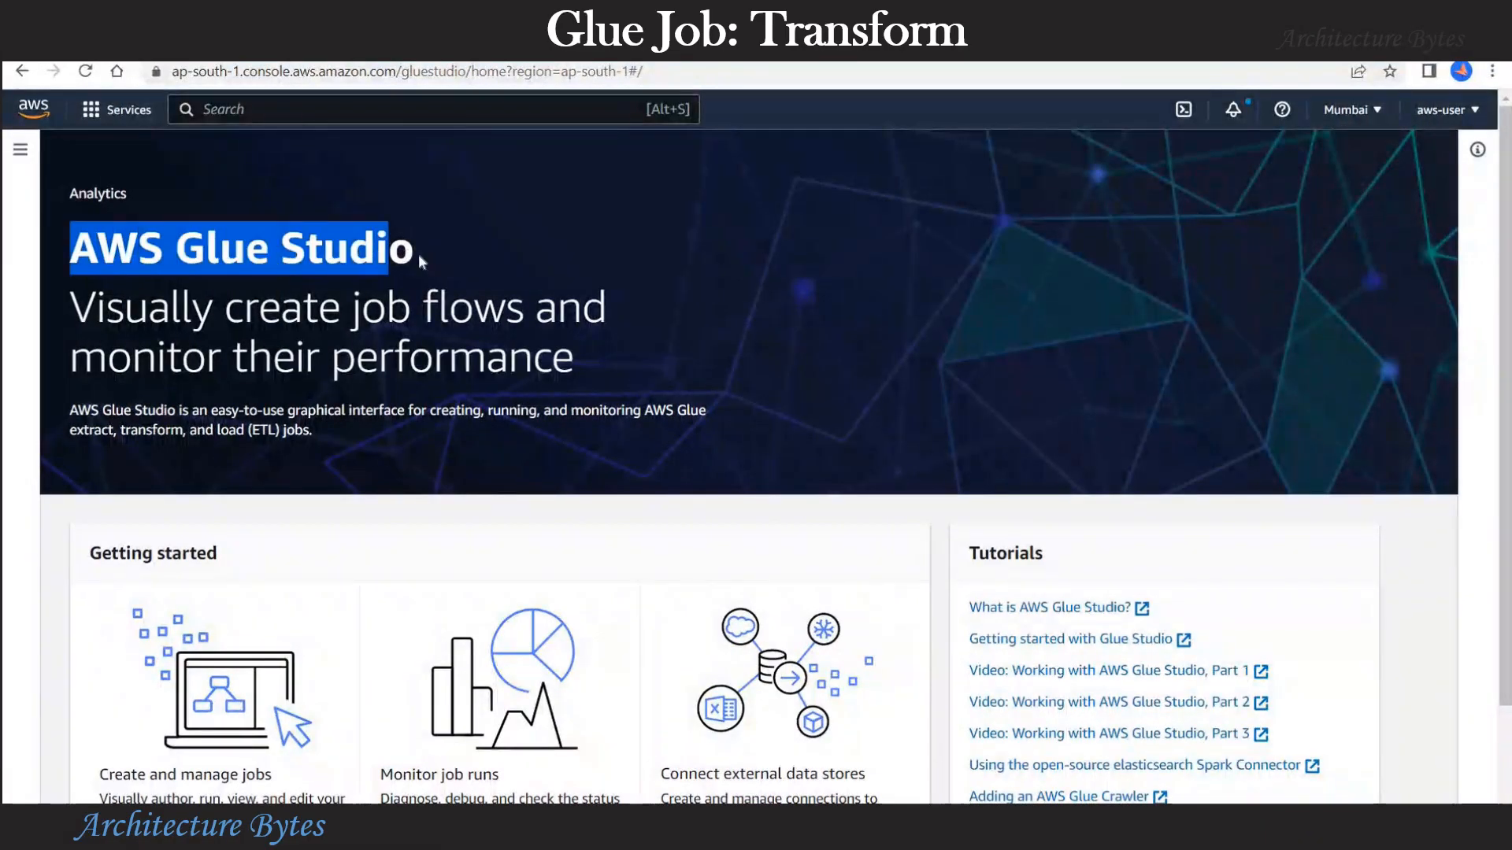
pyautogui.click(30, 154)
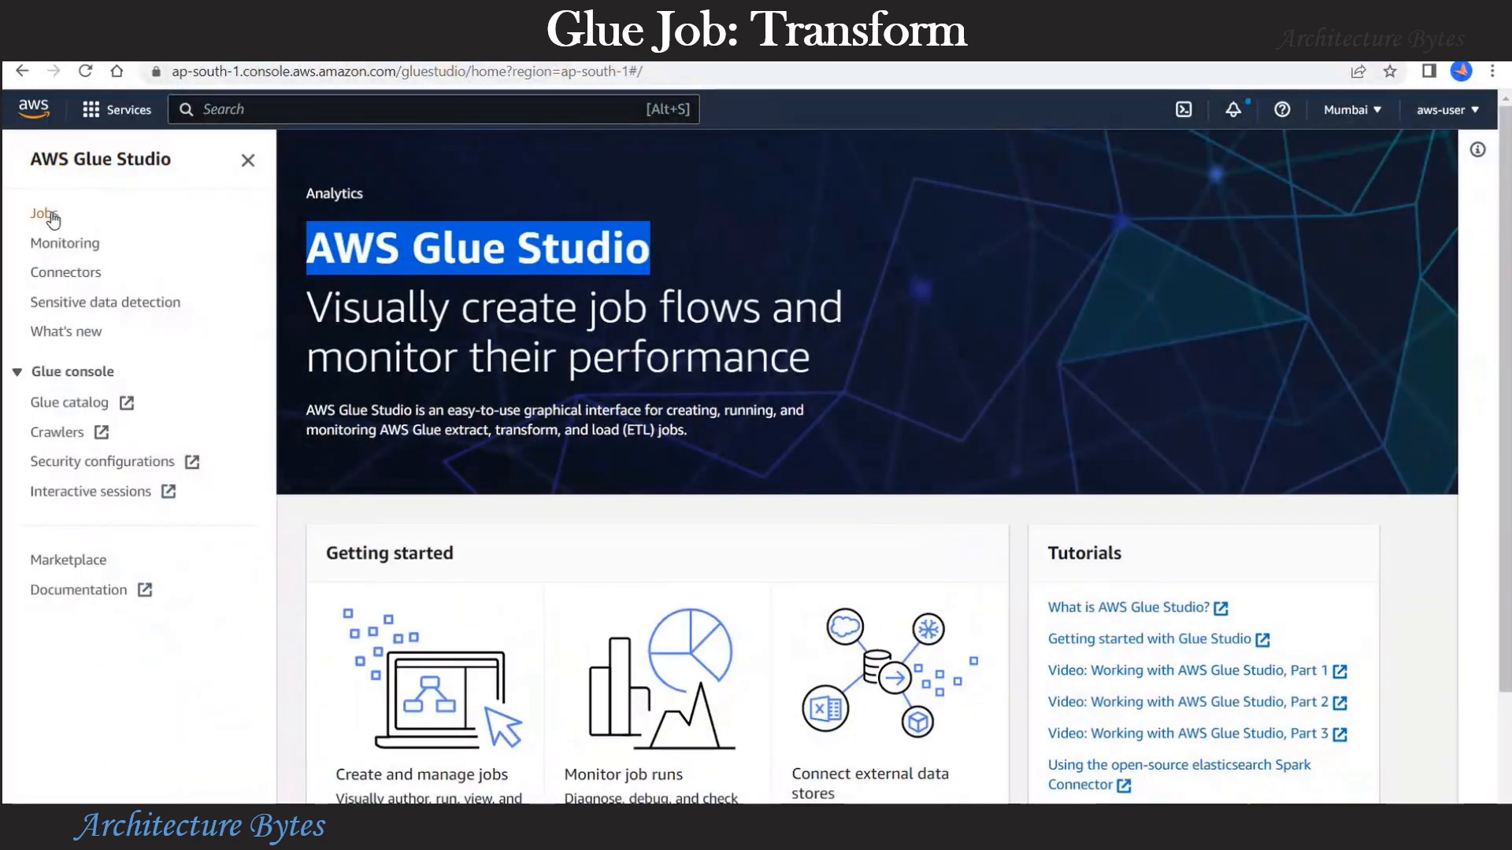
pyautogui.click(47, 214)
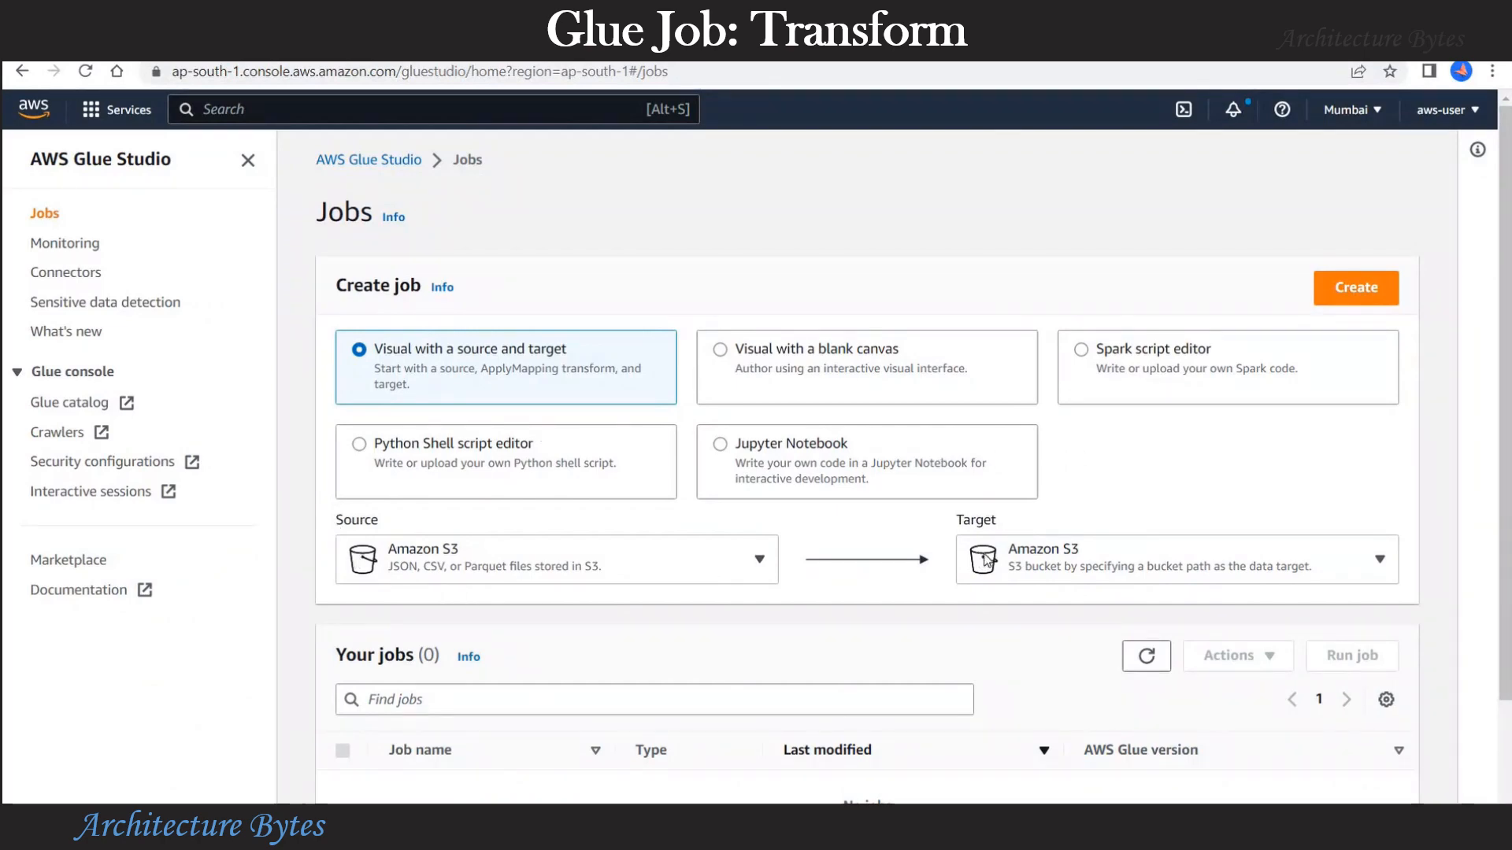
pyautogui.click(753, 564)
pyautogui.click(1090, 552)
pyautogui.click(1367, 300)
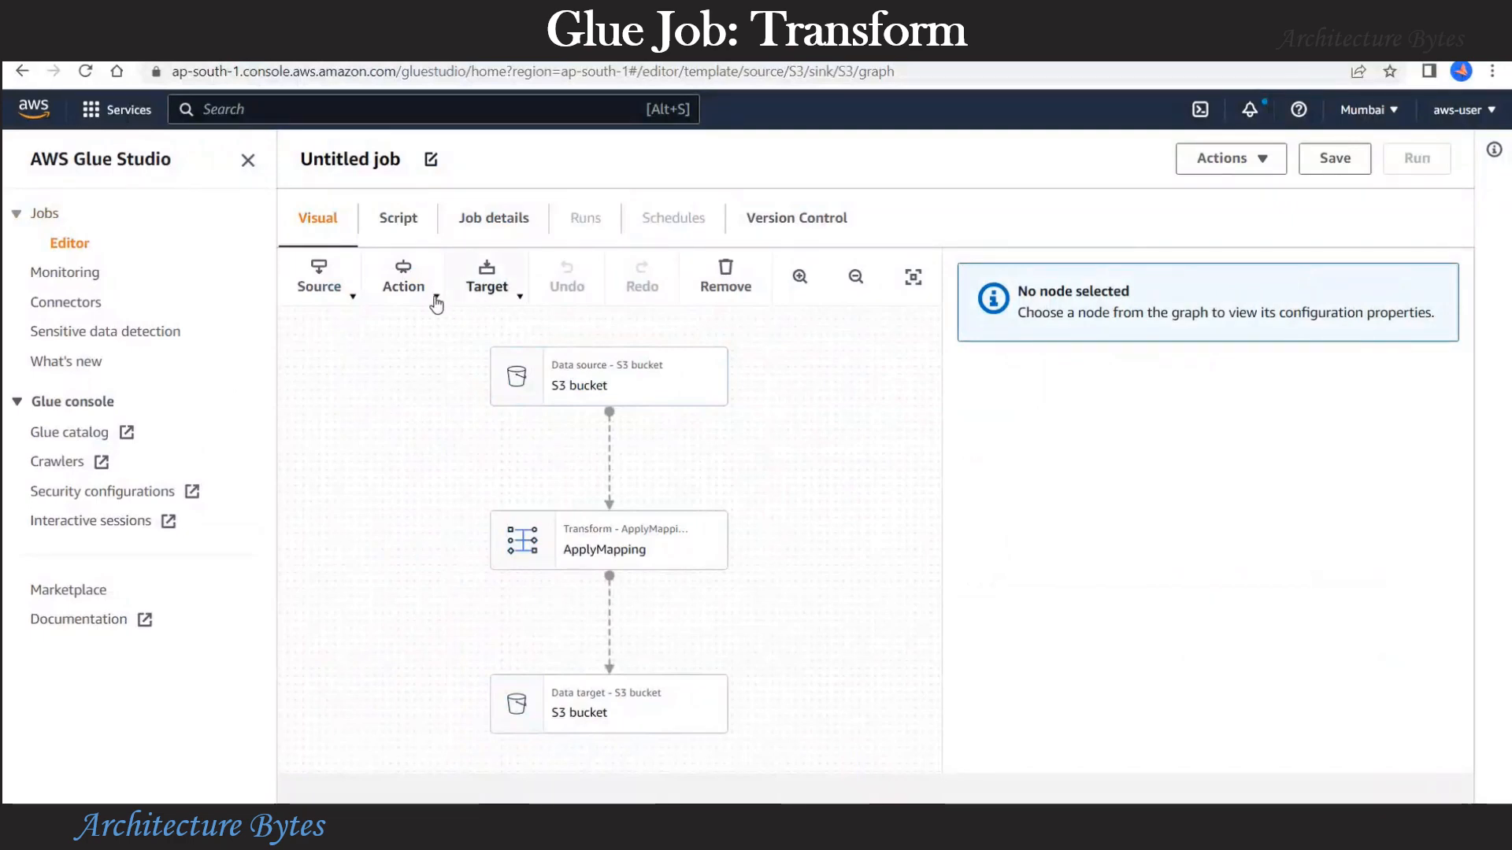
pyautogui.click(436, 299)
pyautogui.click(506, 292)
pyautogui.click(506, 294)
pyautogui.click(350, 298)
pyautogui.click(845, 342)
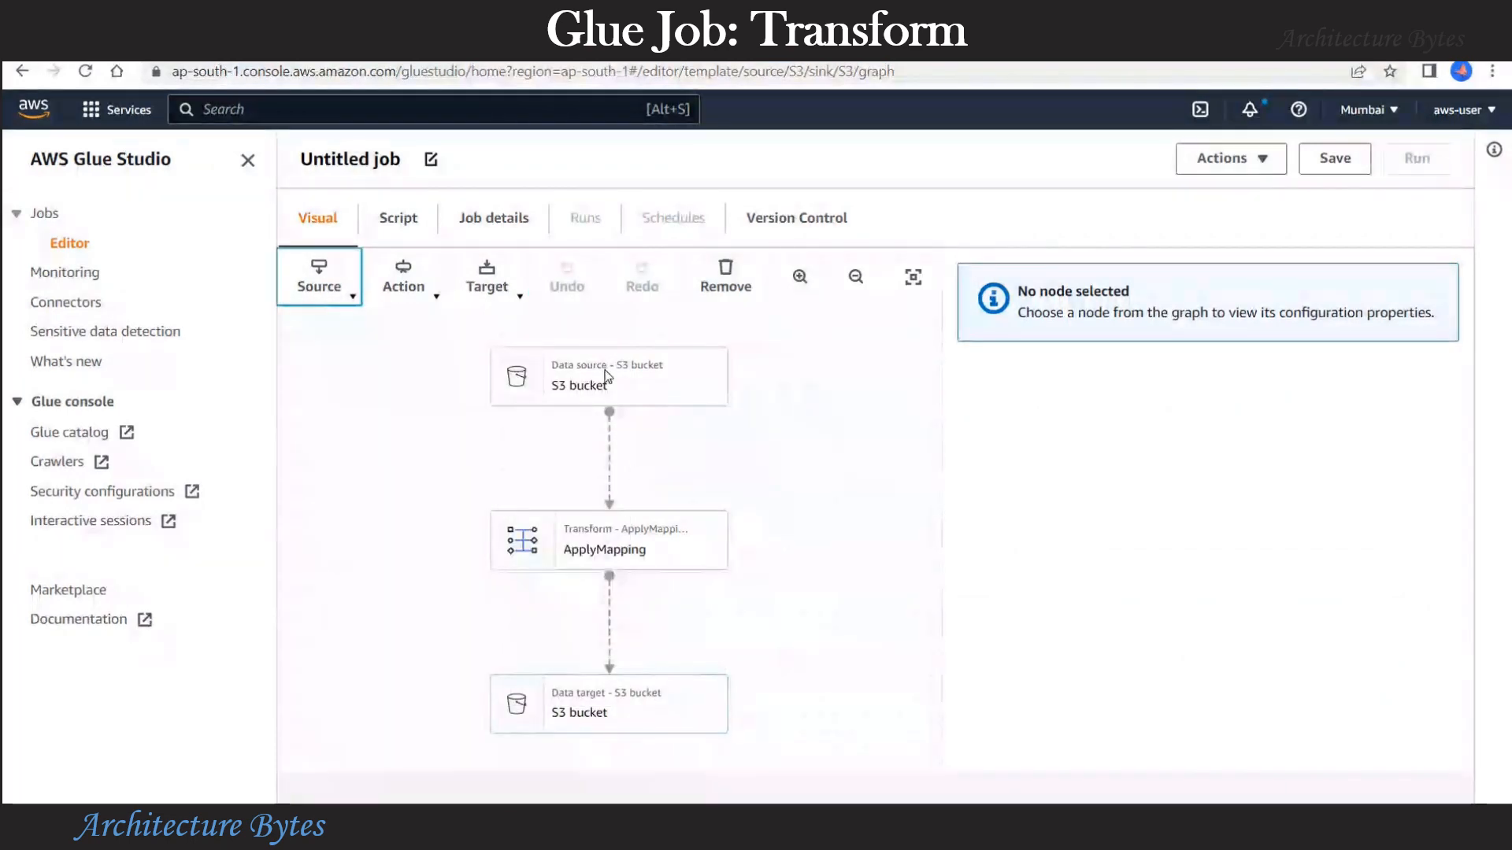
# Step: Set the S3 source node to read the cars table of the auto-company-db database in the Data Catalog
pyautogui.click(633, 384)
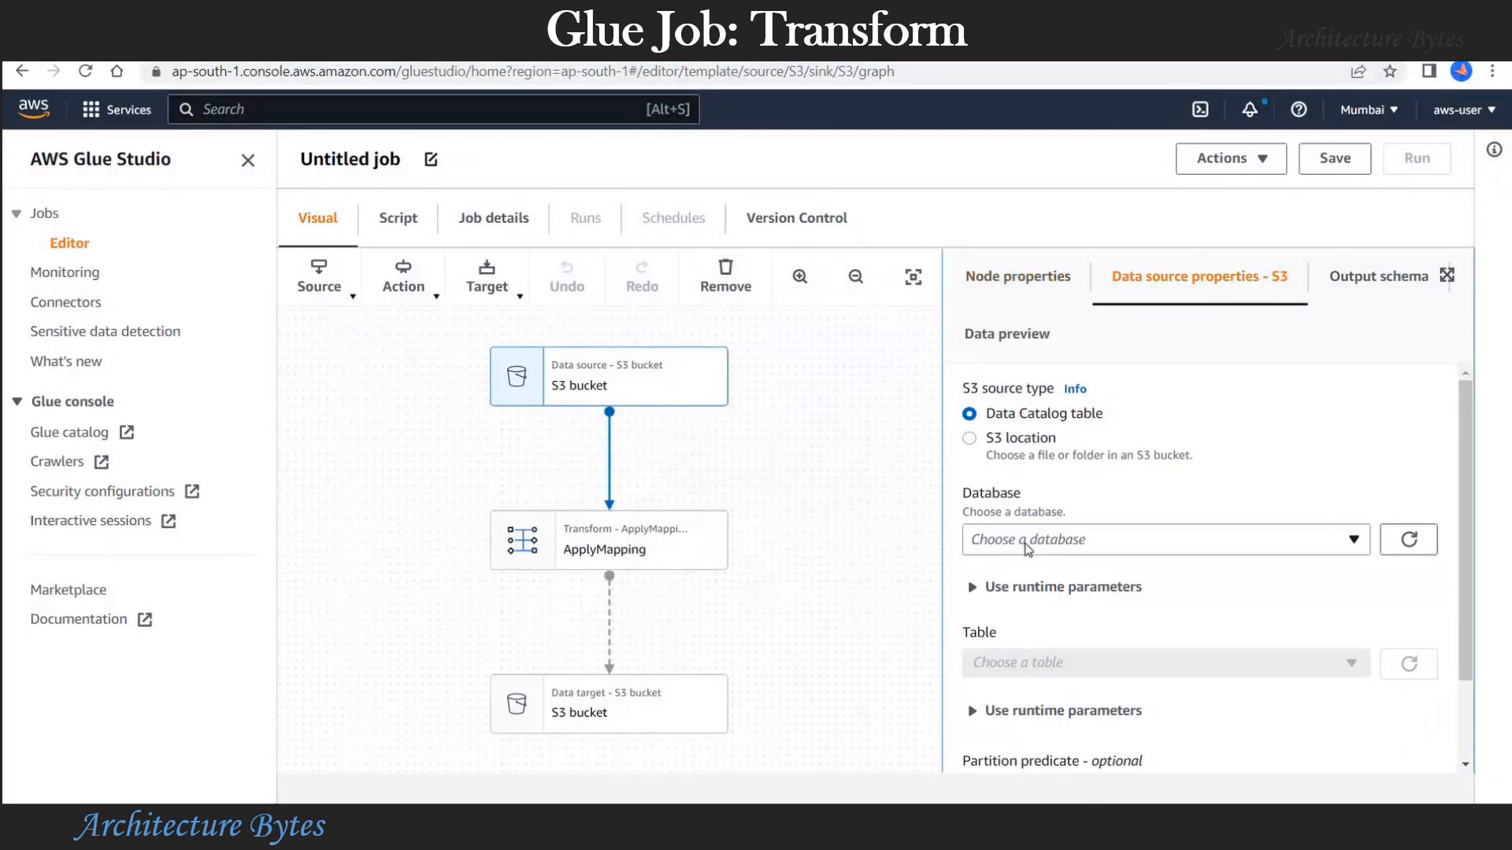
pyautogui.click(1059, 540)
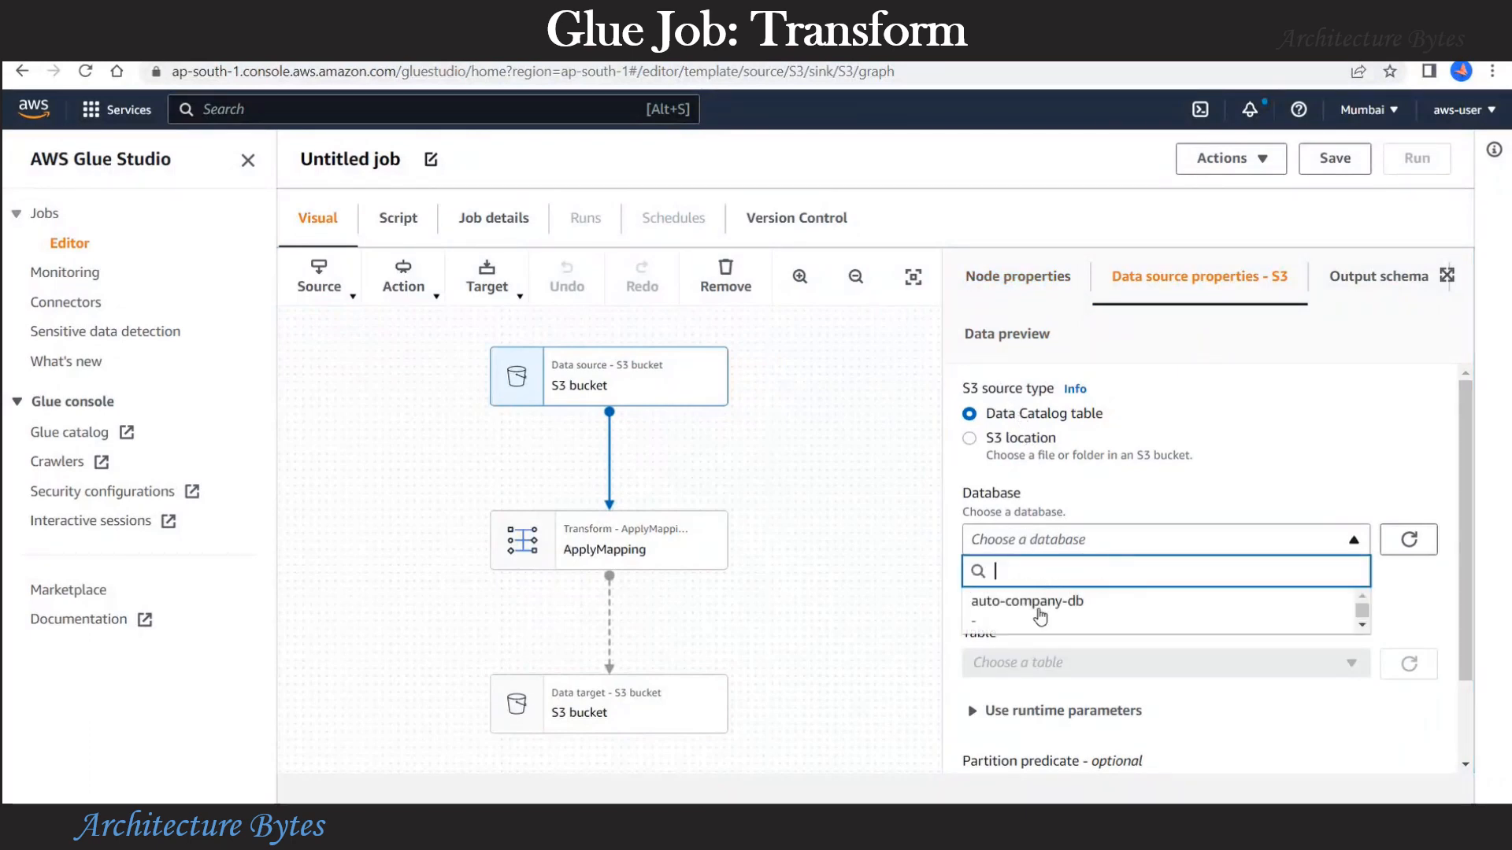
pyautogui.click(1053, 608)
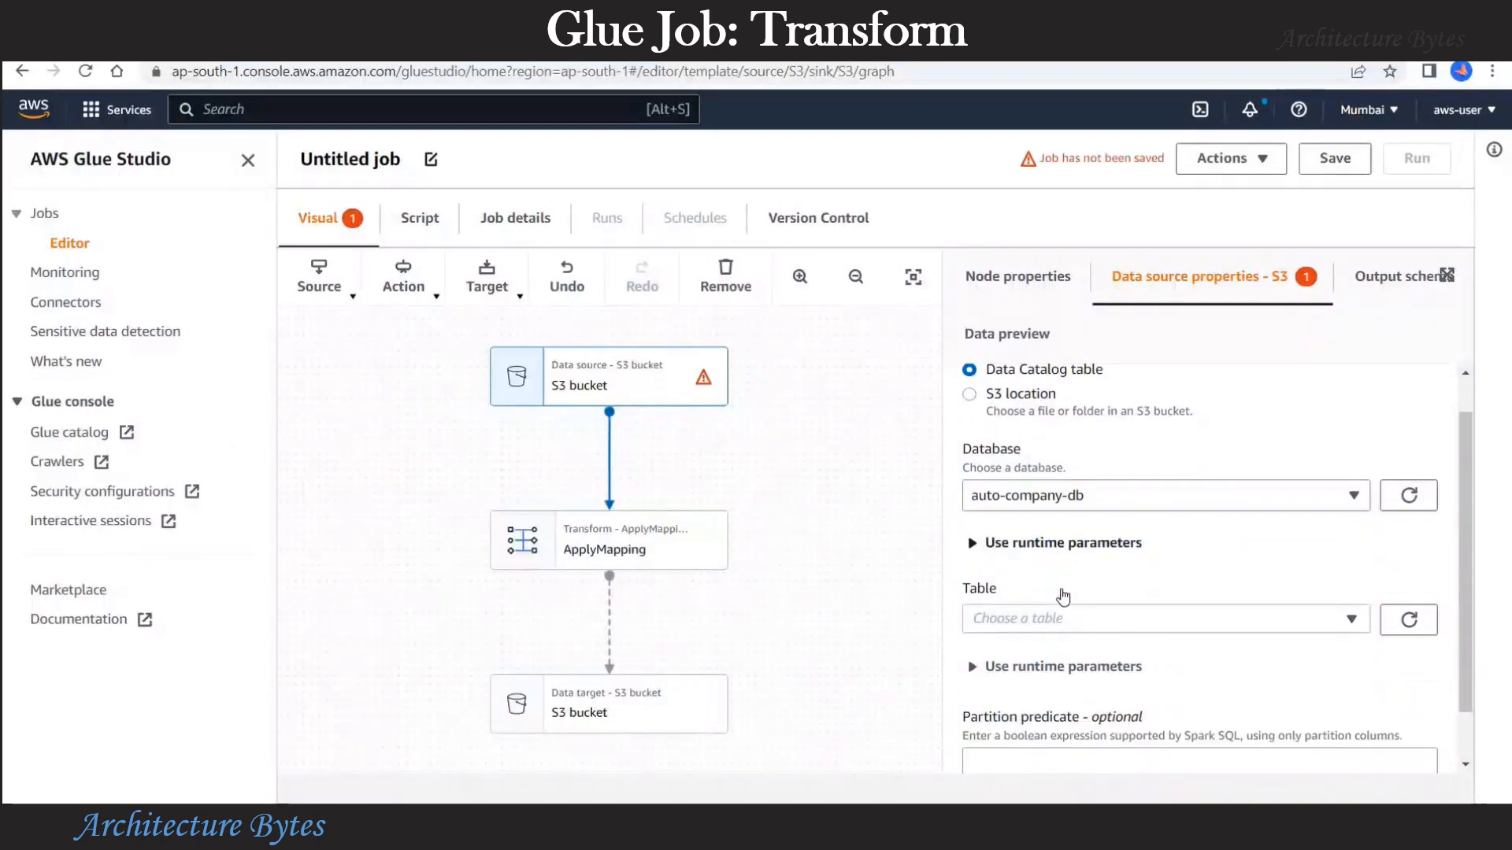
pyautogui.scroll(-1, 1051, 607)
pyautogui.click(1023, 558)
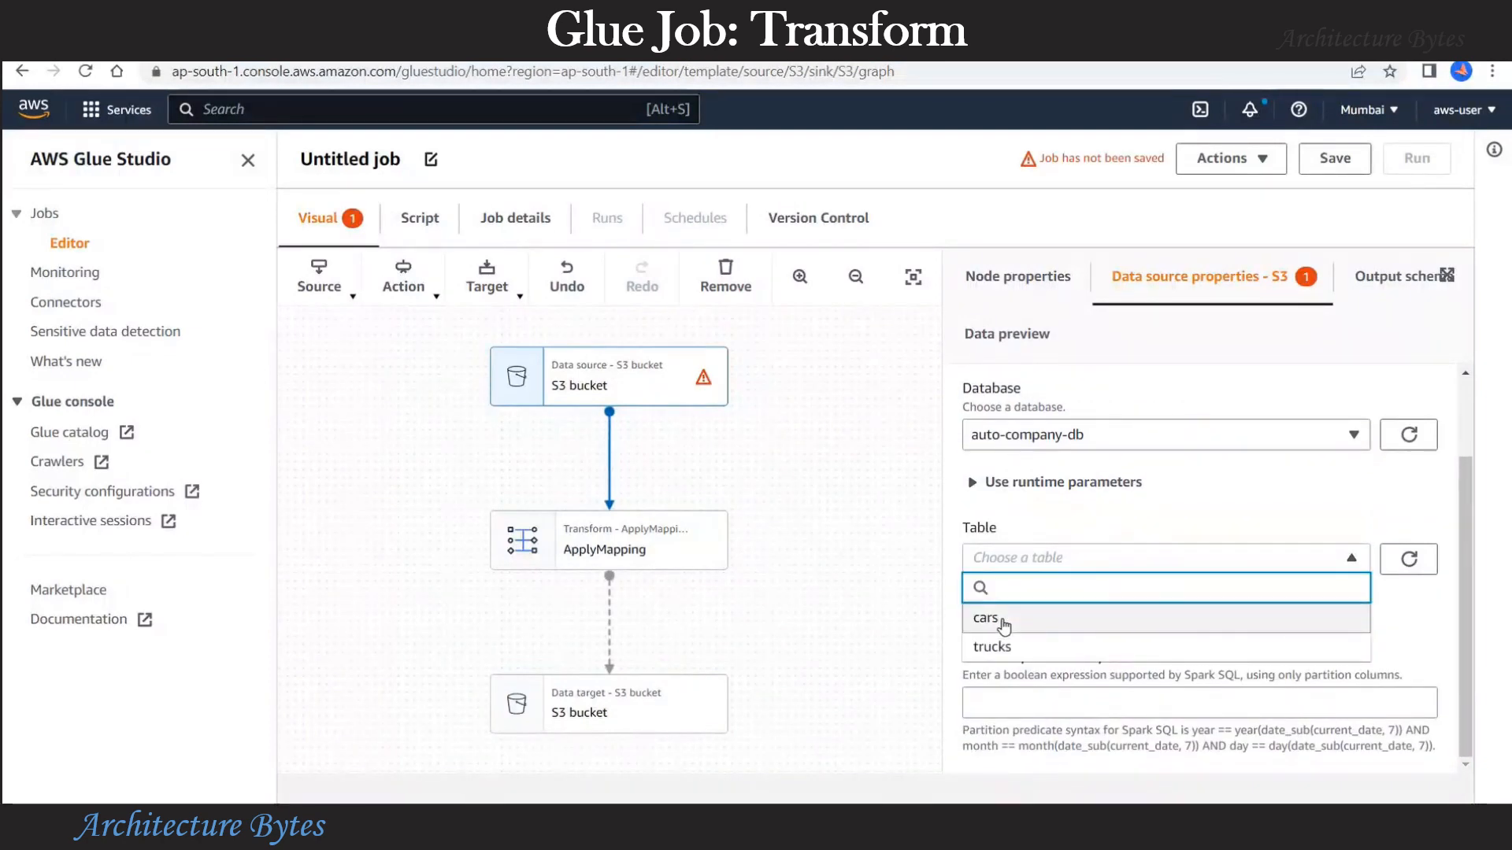
pyautogui.click(1014, 621)
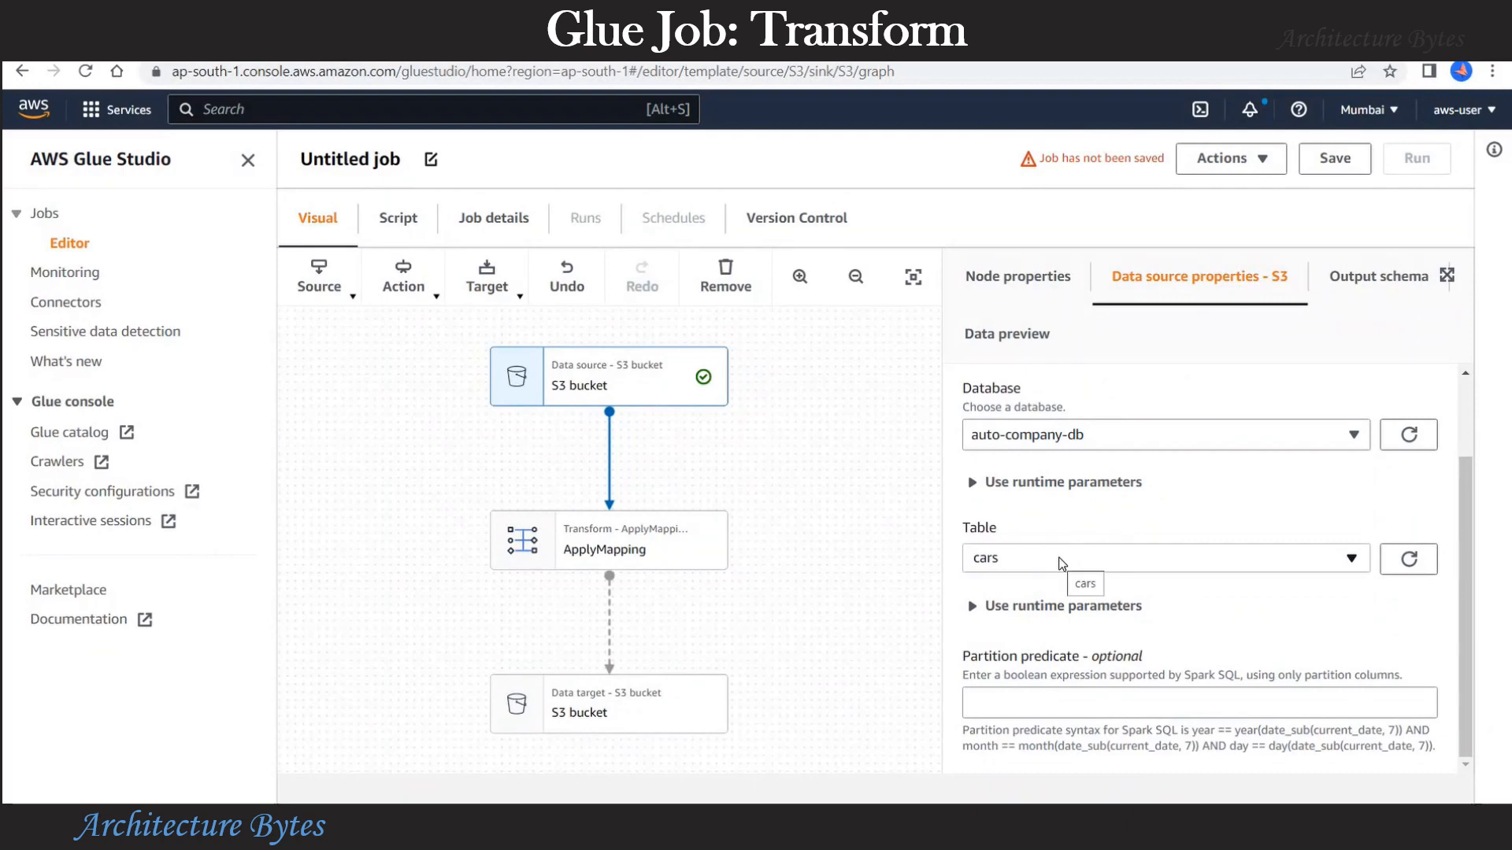
pyautogui.scroll(1, 1062, 564)
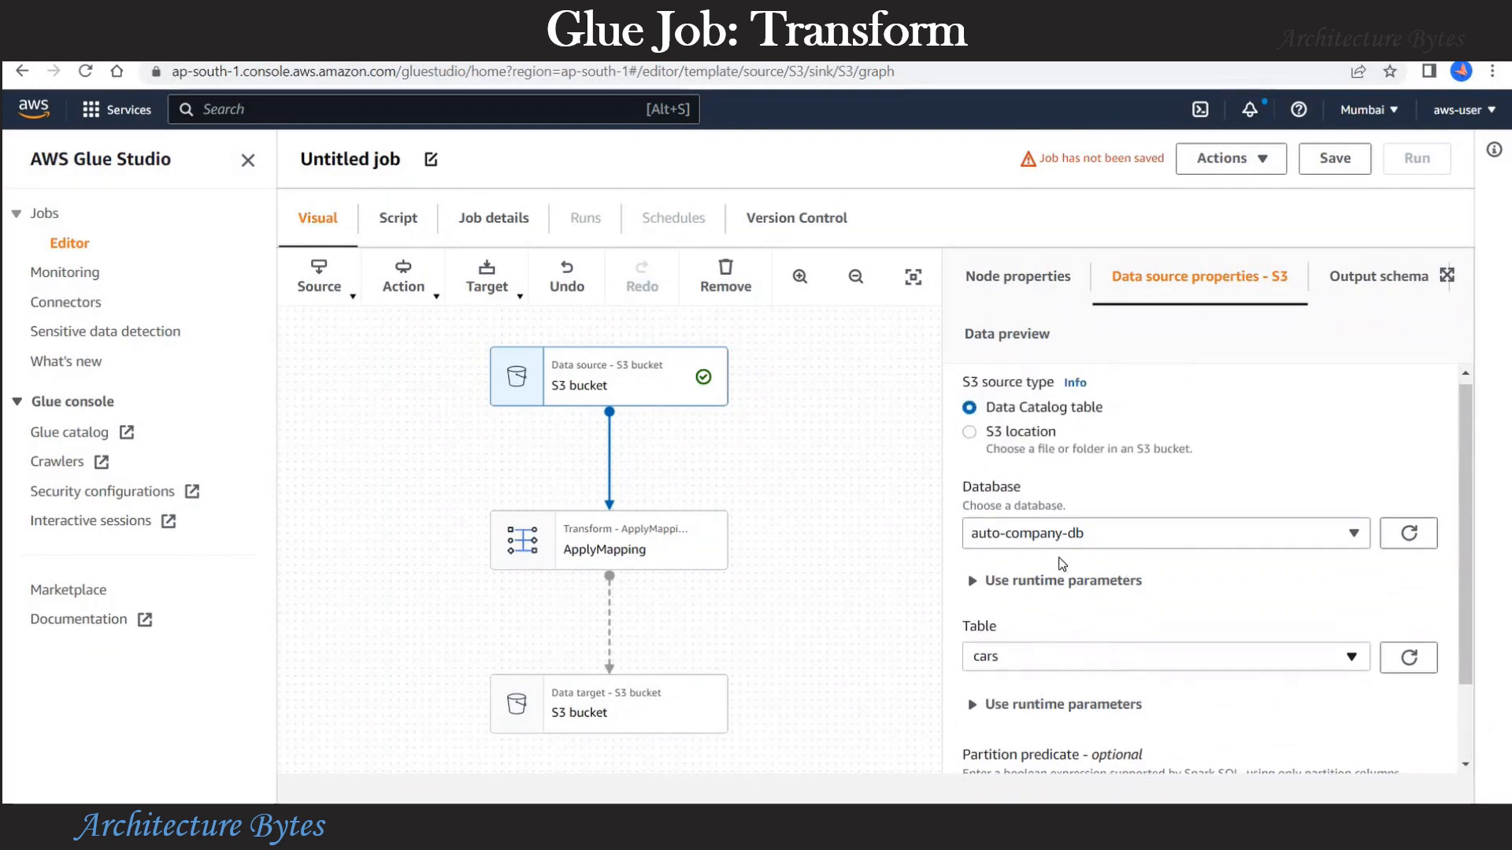
# Step: In the ApplyMapping transform, rename the name column's target key to car_name and drop the acceleration column
pyautogui.click(640, 555)
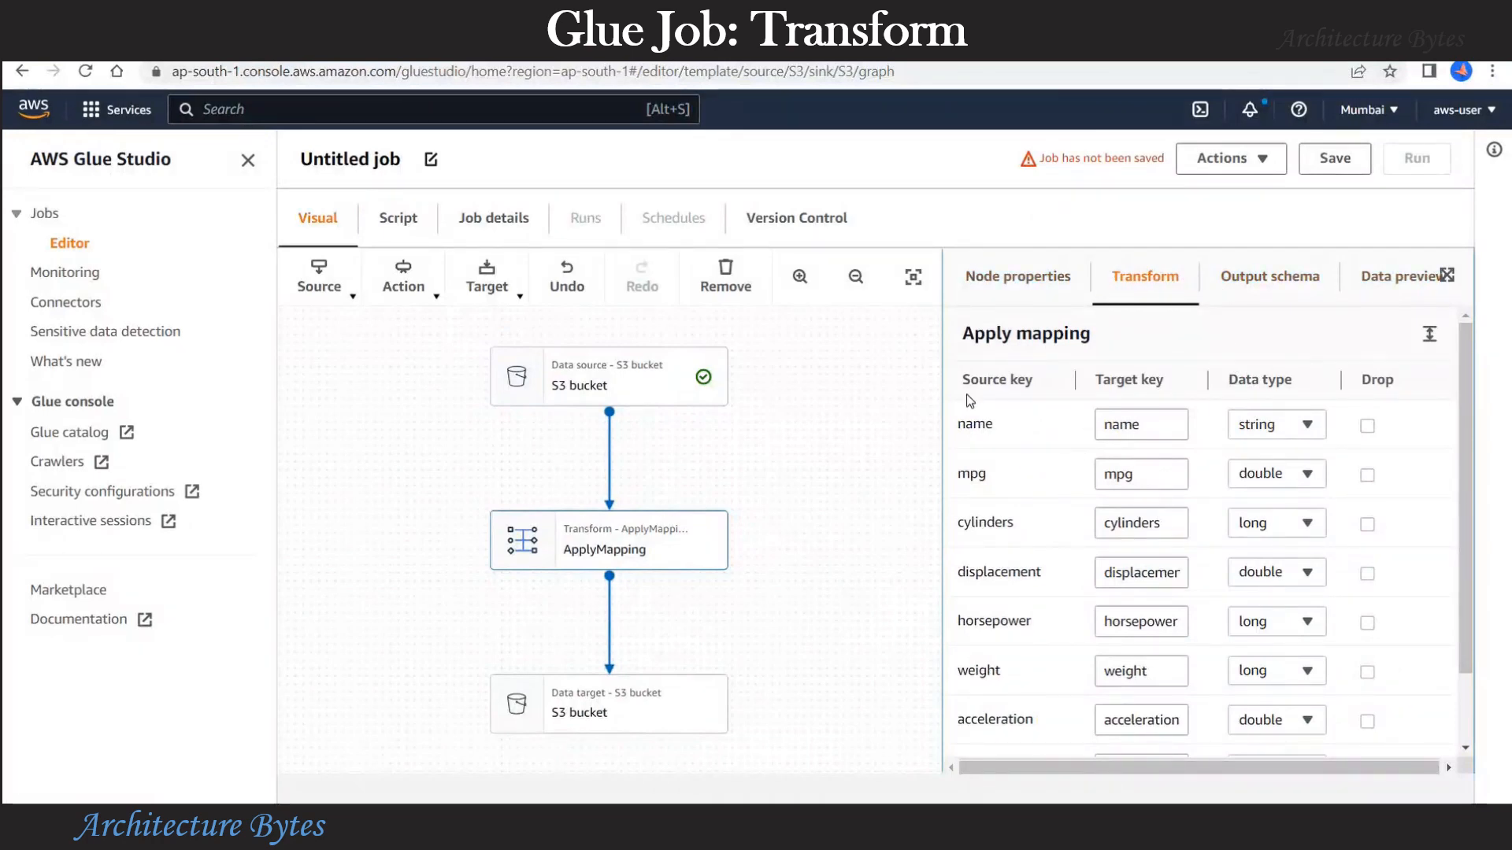
pyautogui.click(1108, 432)
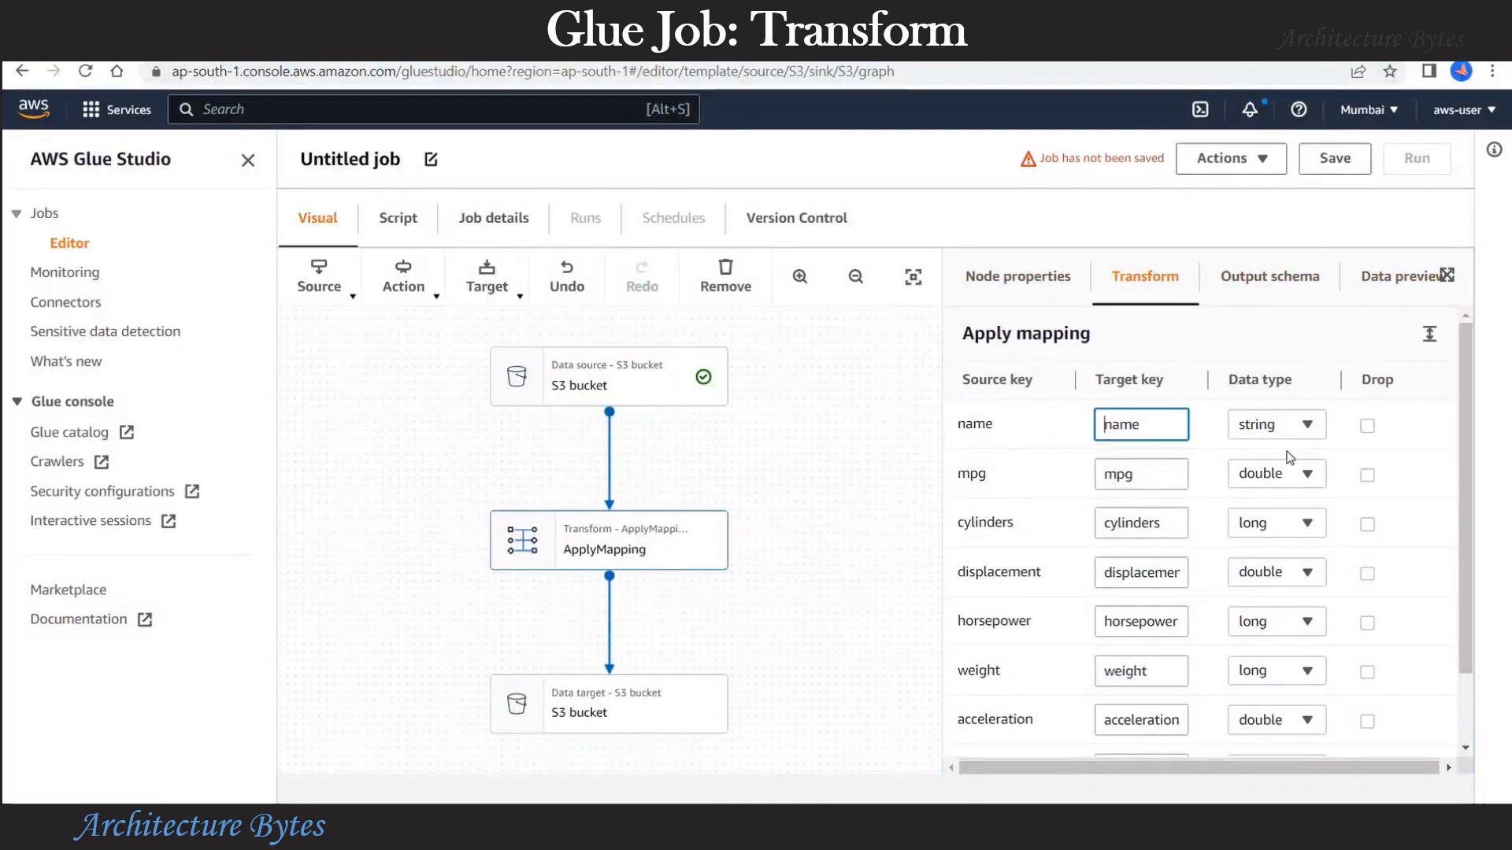
pyautogui.write('car_')
pyautogui.scroll(-1, 1216, 603)
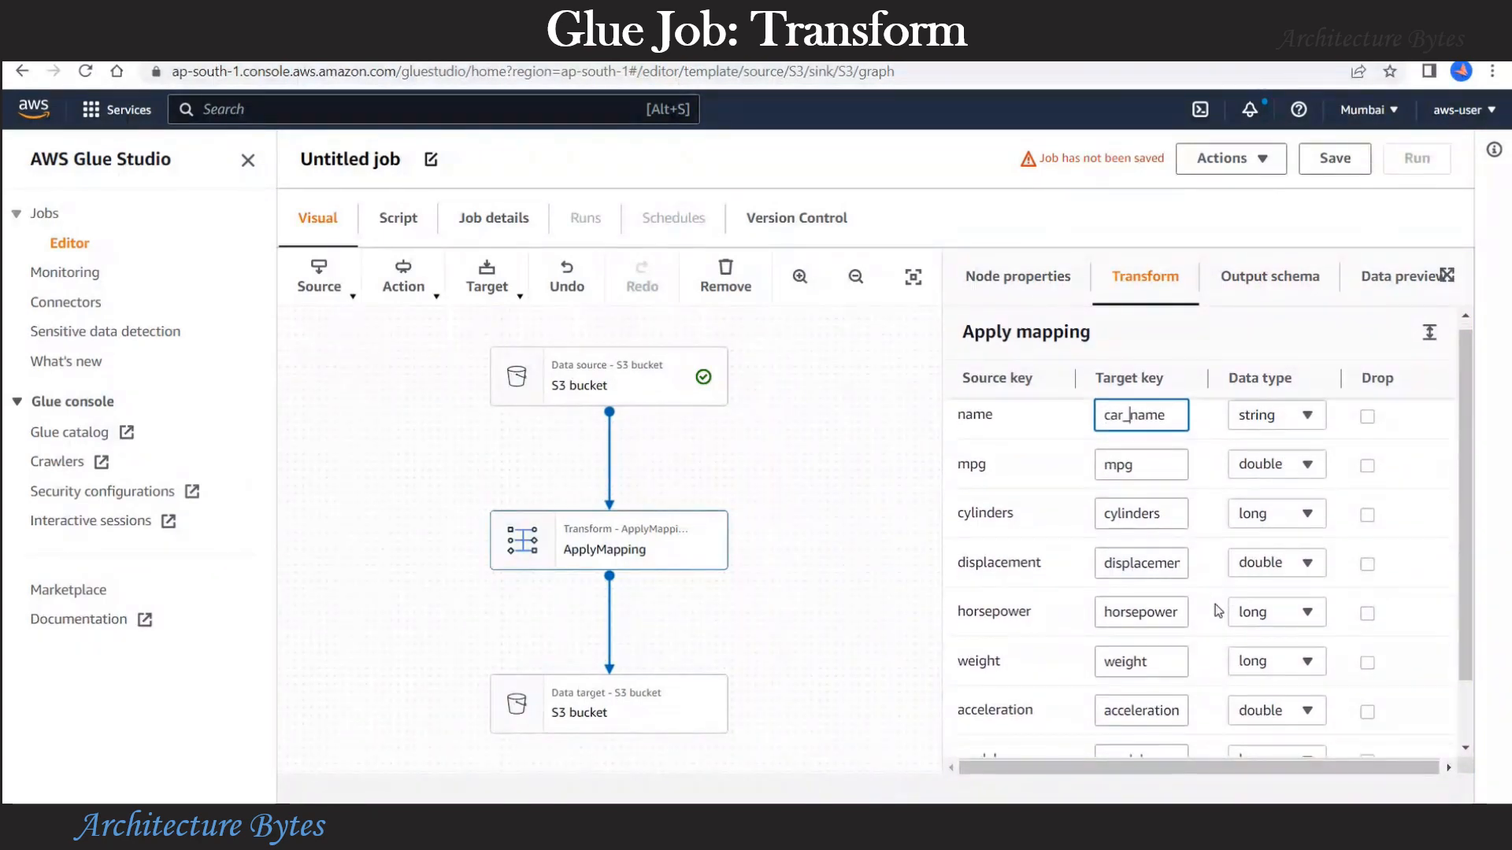
pyautogui.click(1368, 637)
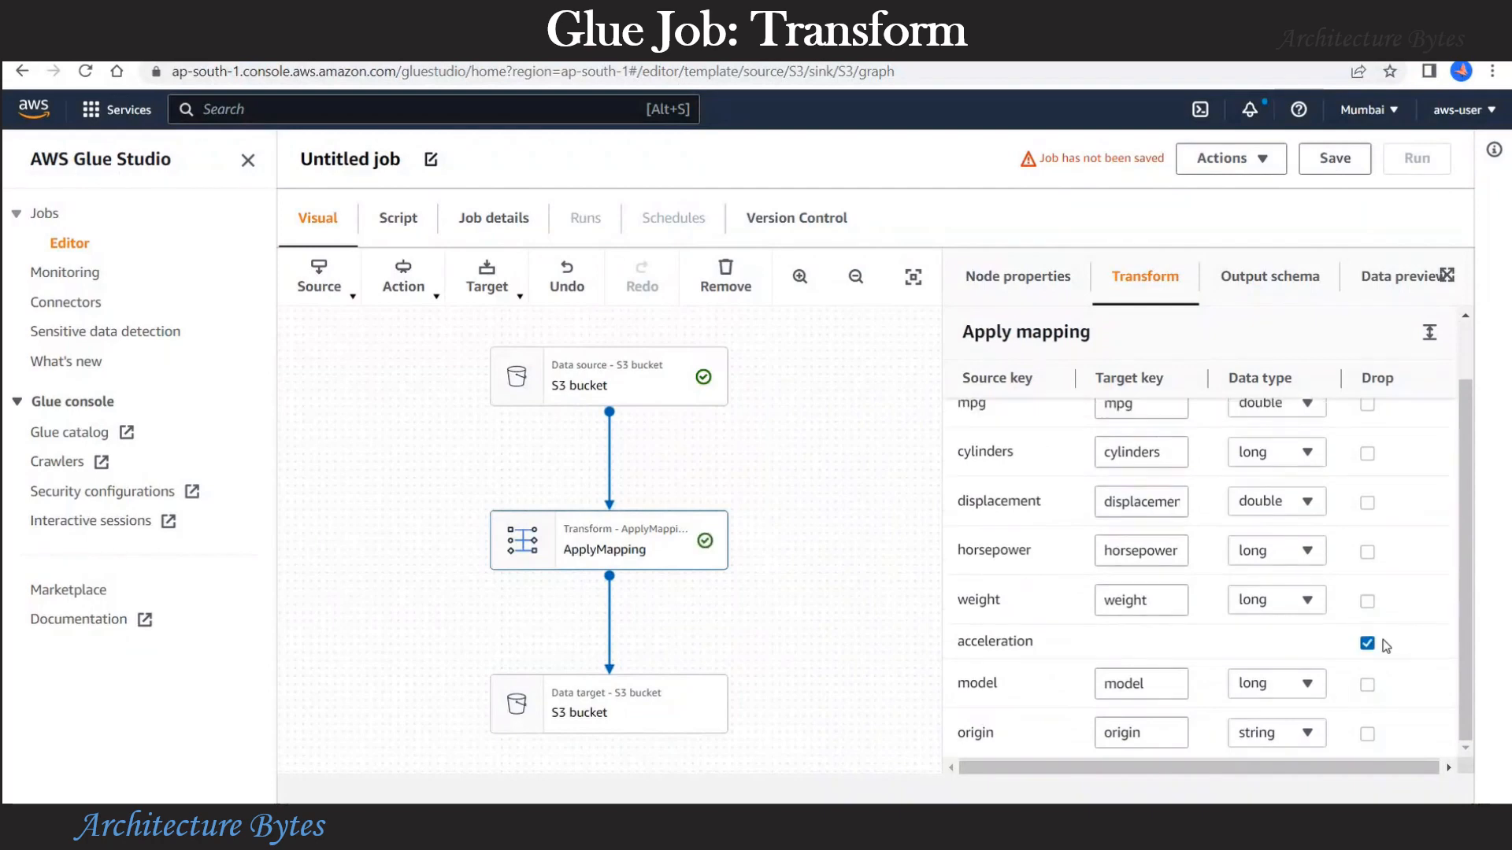
pyautogui.scroll(1, 1323, 616)
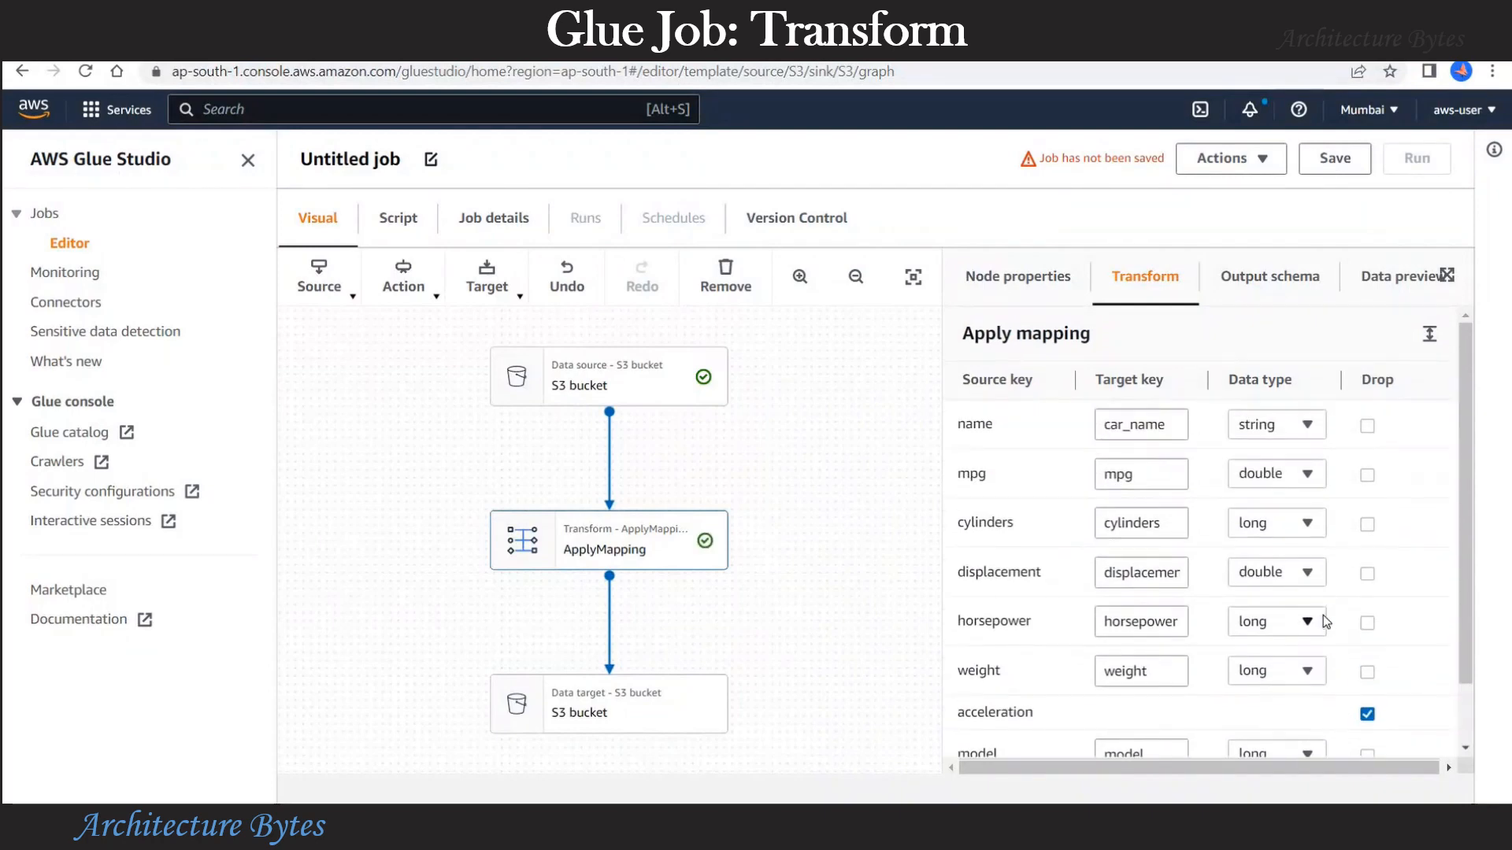
pyautogui.scroll(-1, 1323, 616)
pyautogui.scroll(1, 1322, 614)
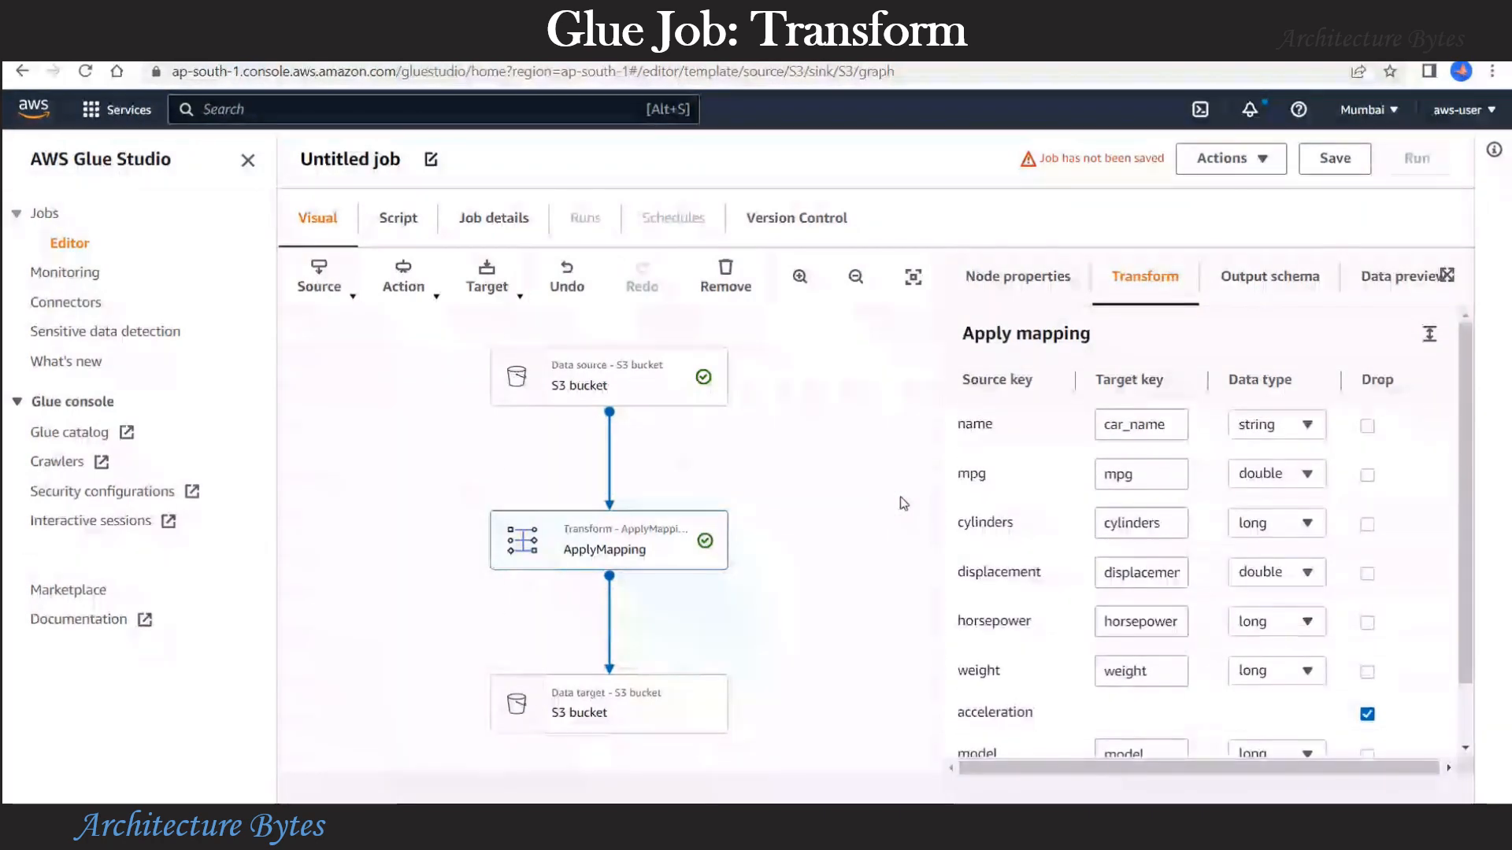
# Step: Set the S3 target node's output format to Parquet with GZIP compression
pyautogui.click(642, 704)
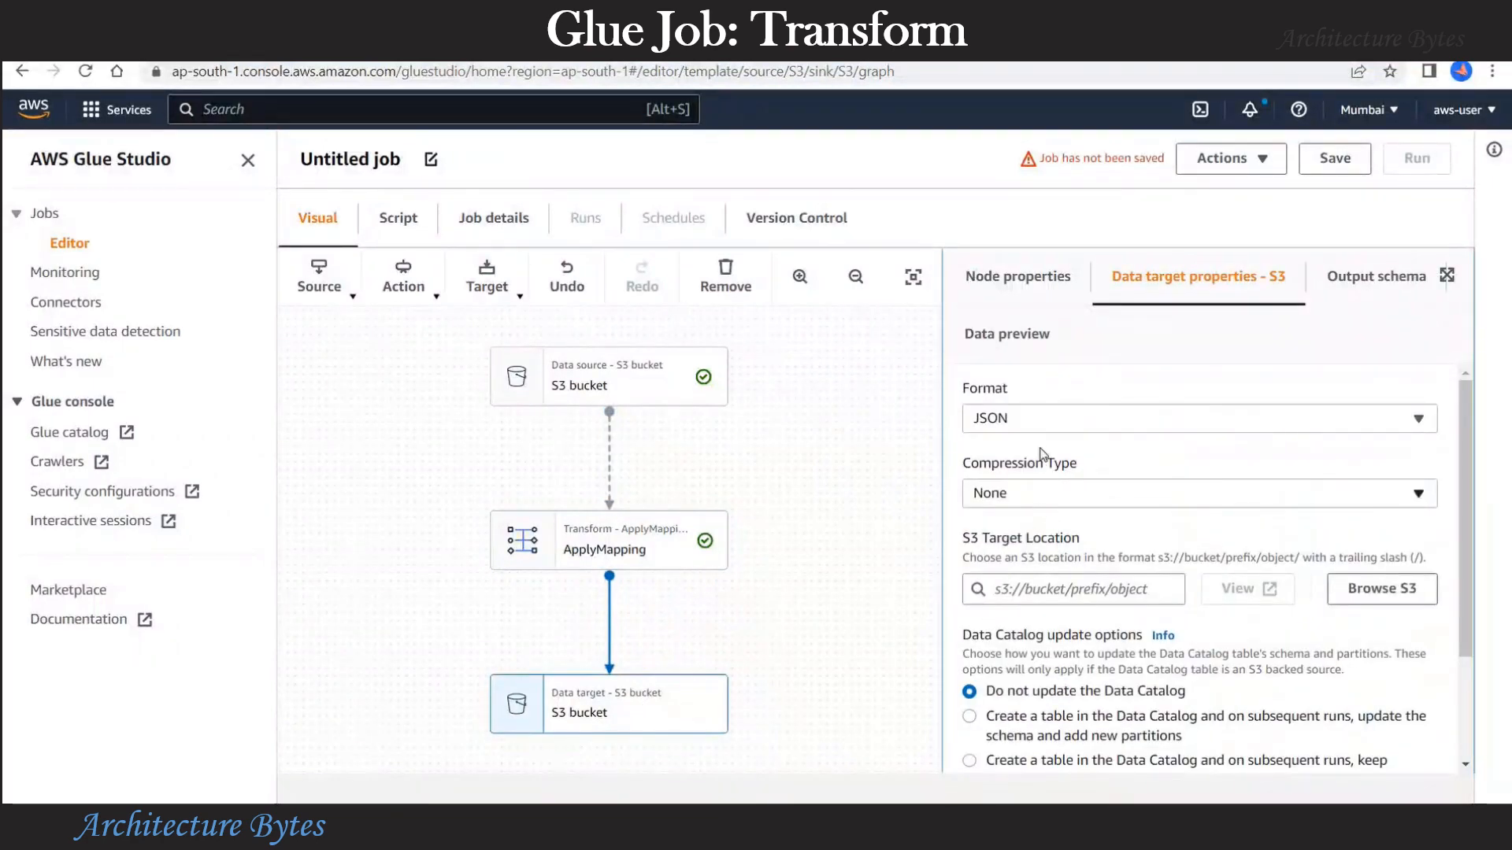
pyautogui.click(1060, 425)
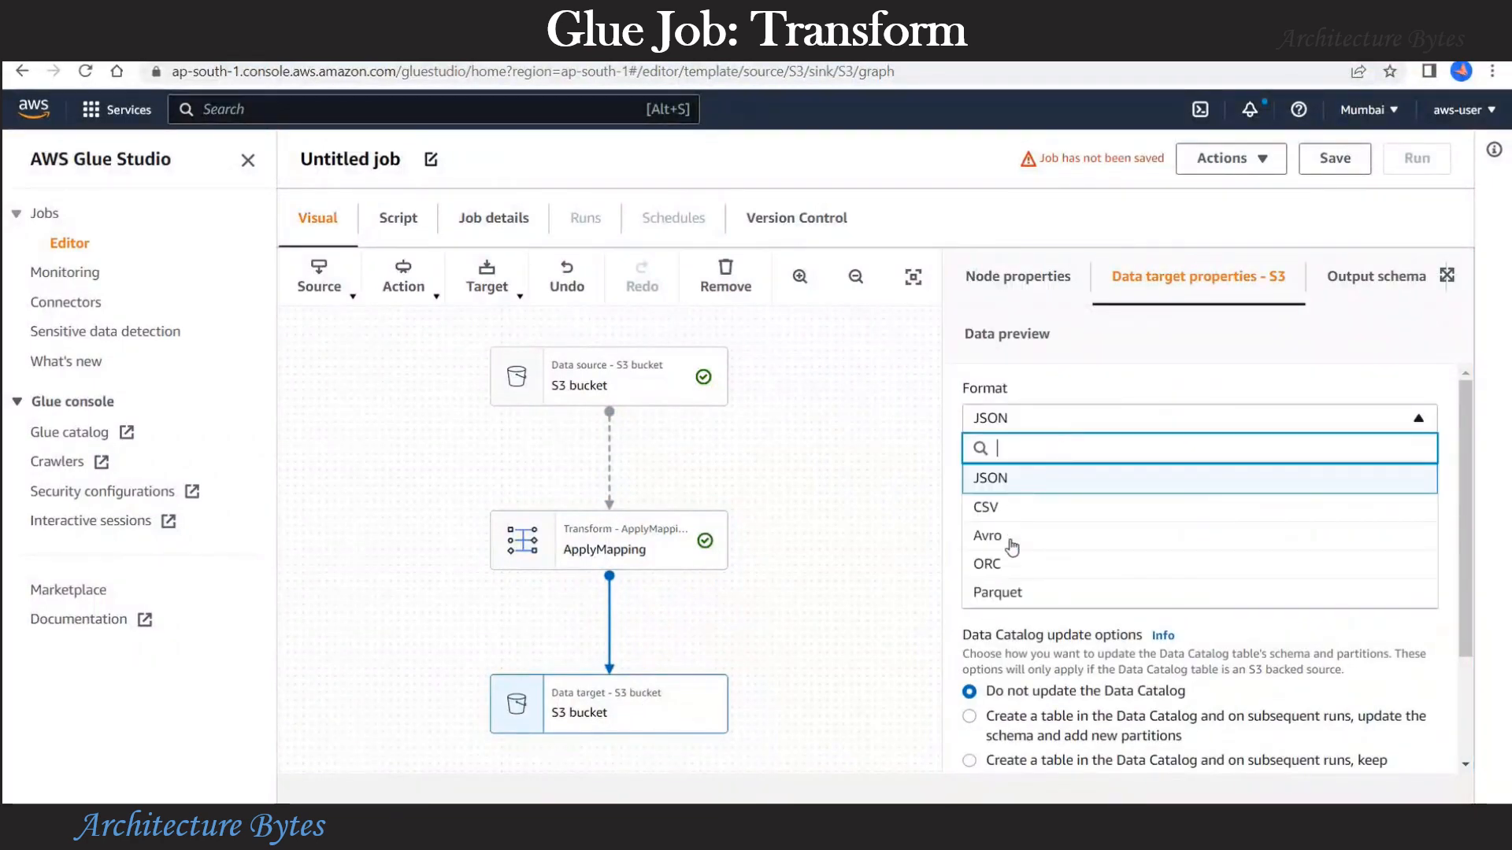
pyautogui.click(1016, 594)
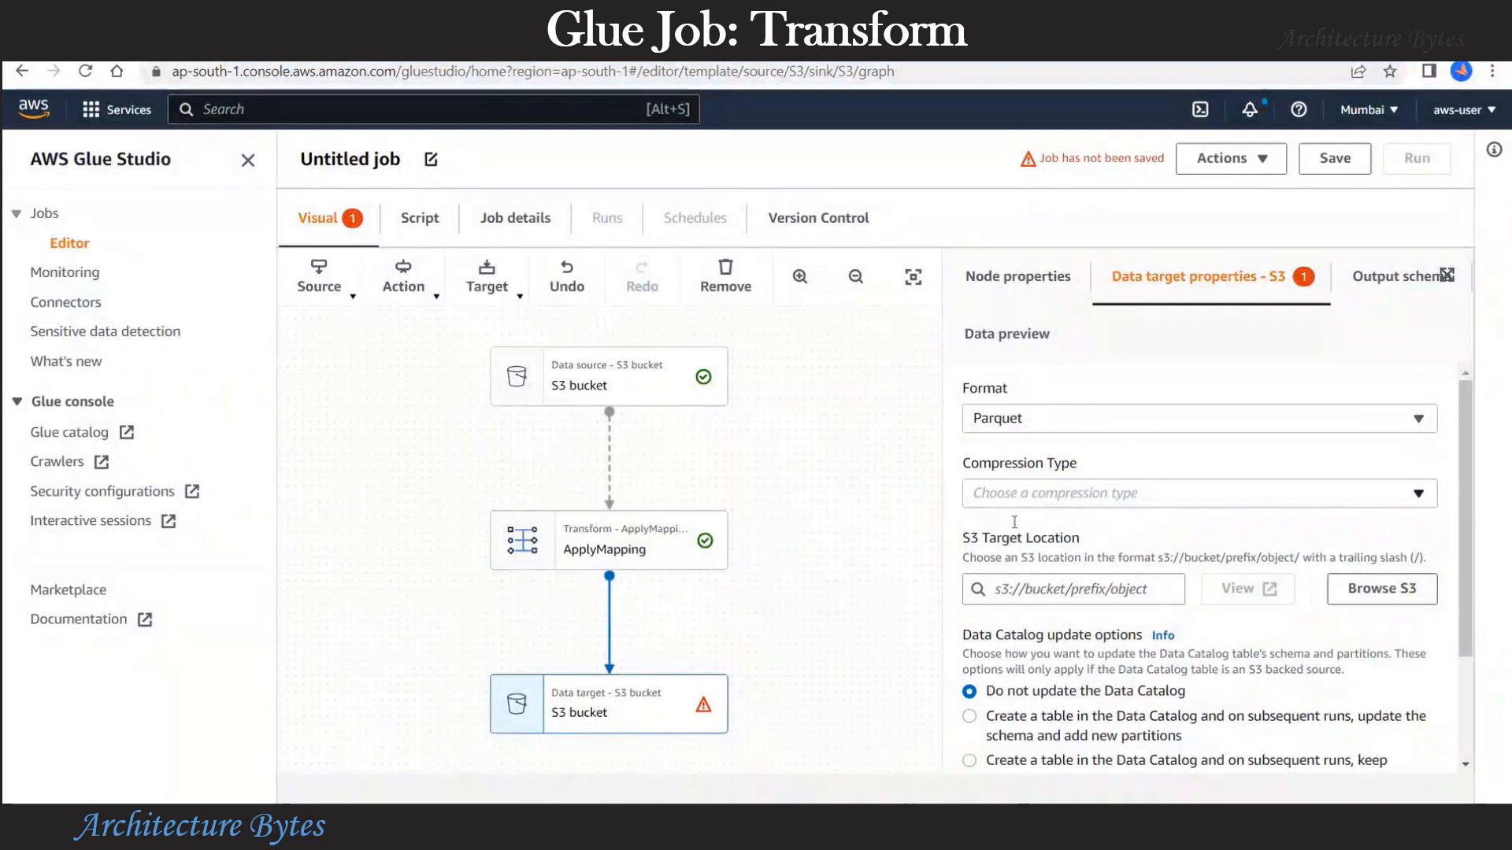
pyautogui.click(1015, 496)
pyautogui.click(989, 608)
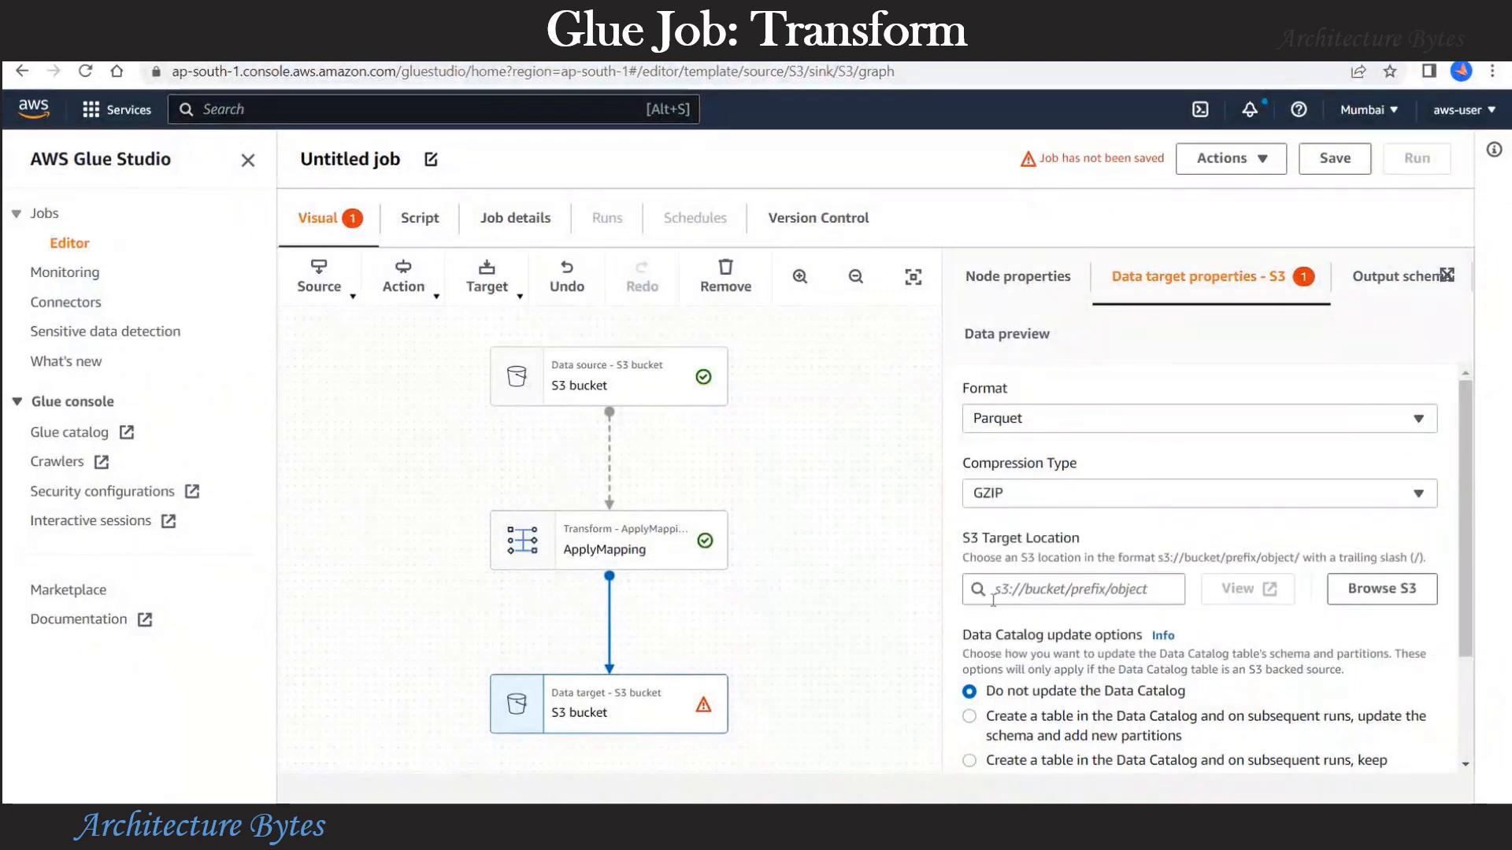
# Step: Set the target node's S3 location to s3://auto-company/processed/ and check the entered path
pyautogui.click(1055, 589)
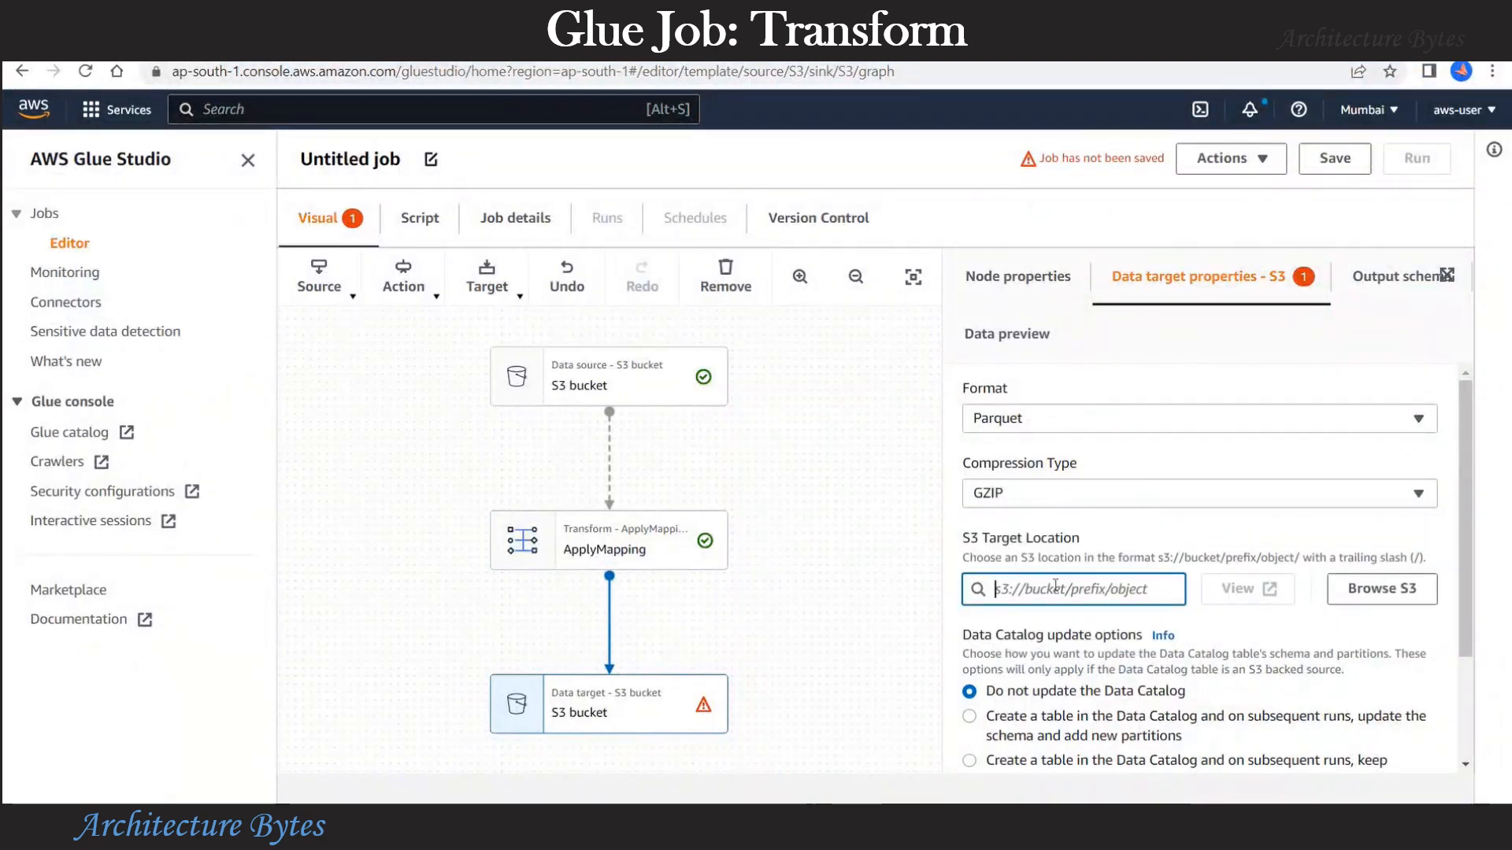
pyautogui.write('s3://auto-company/processed/')
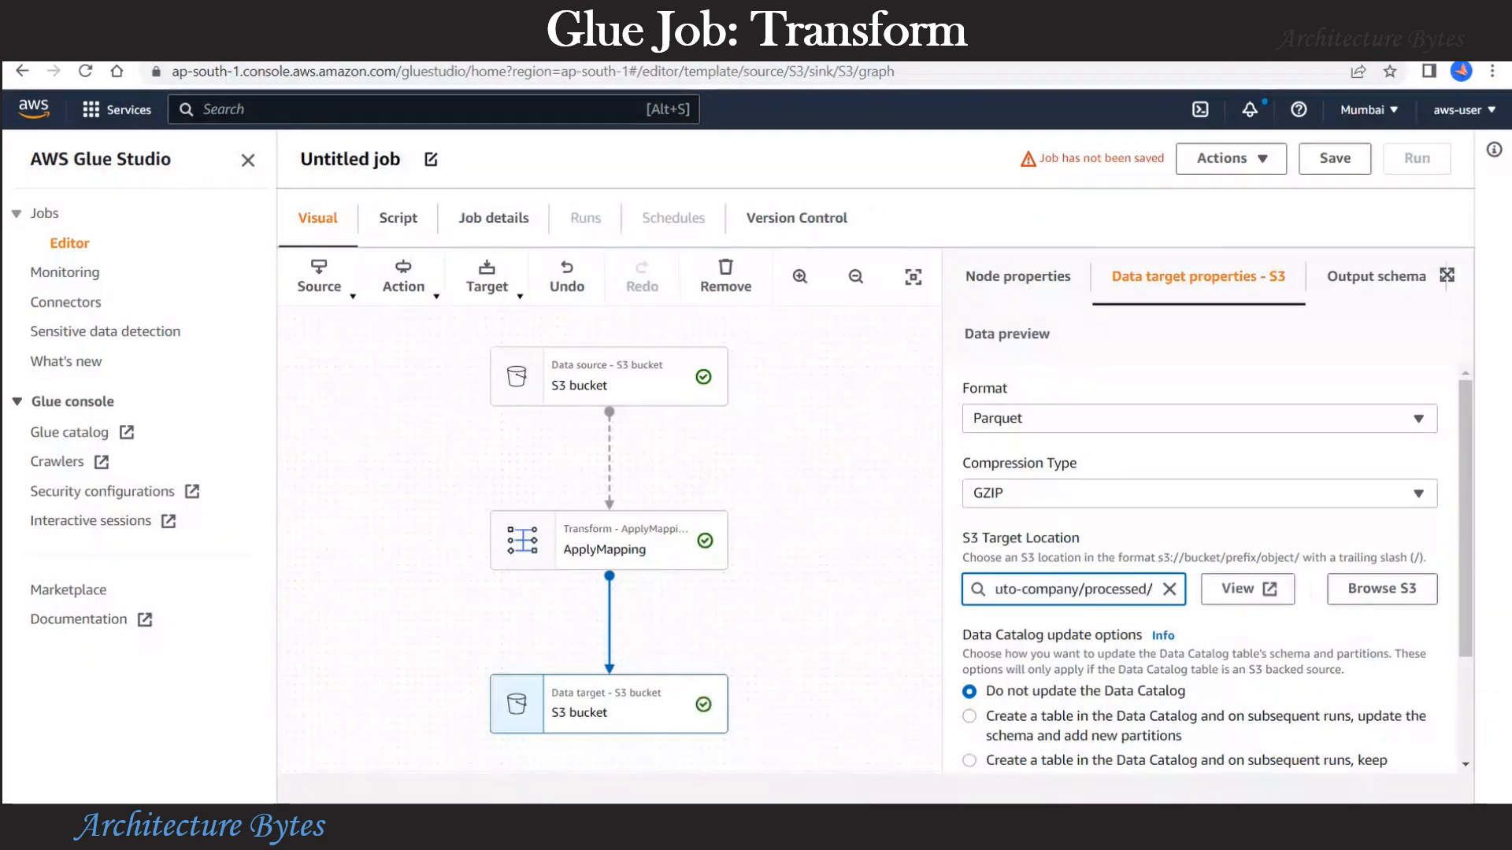
pyautogui.press('Left')
pyautogui.press('Left')
pyautogui.press('Left')
pyautogui.press('Left')
pyautogui.press('Left')
pyautogui.press('Left')
pyautogui.press('Left')
pyautogui.press('Left')
pyautogui.press('Left')
pyautogui.press('Left')
pyautogui.press('Left')
pyautogui.press('Left')
pyautogui.press('Left')
pyautogui.press('Left')
pyautogui.press('Left')
pyautogui.press('Left')
pyautogui.press('Left')
pyautogui.press('Left')
pyautogui.press('Left')
pyautogui.press('Left')
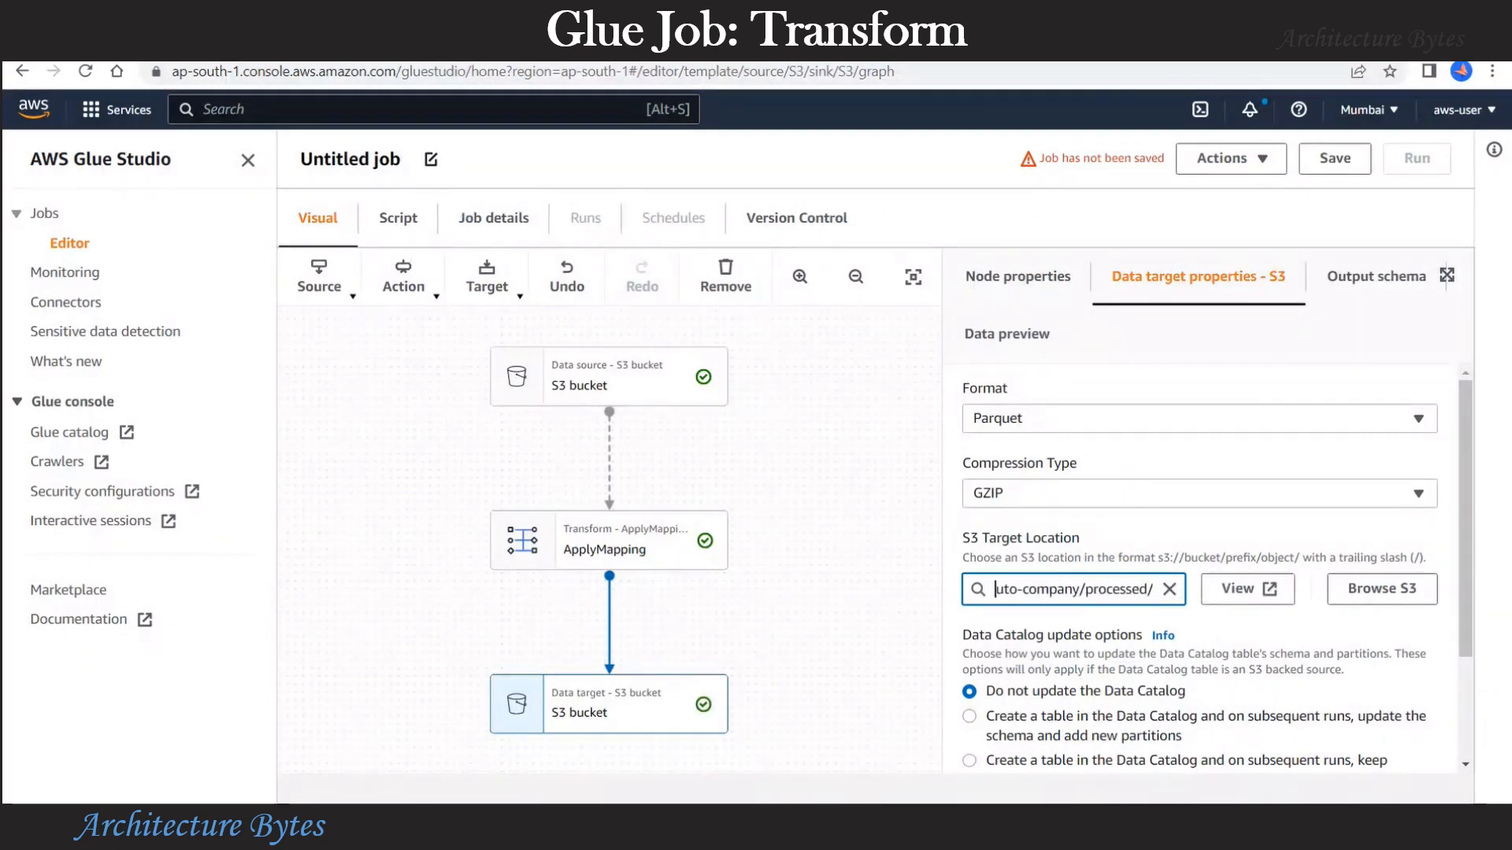
pyautogui.press('Right')
pyautogui.press('End')
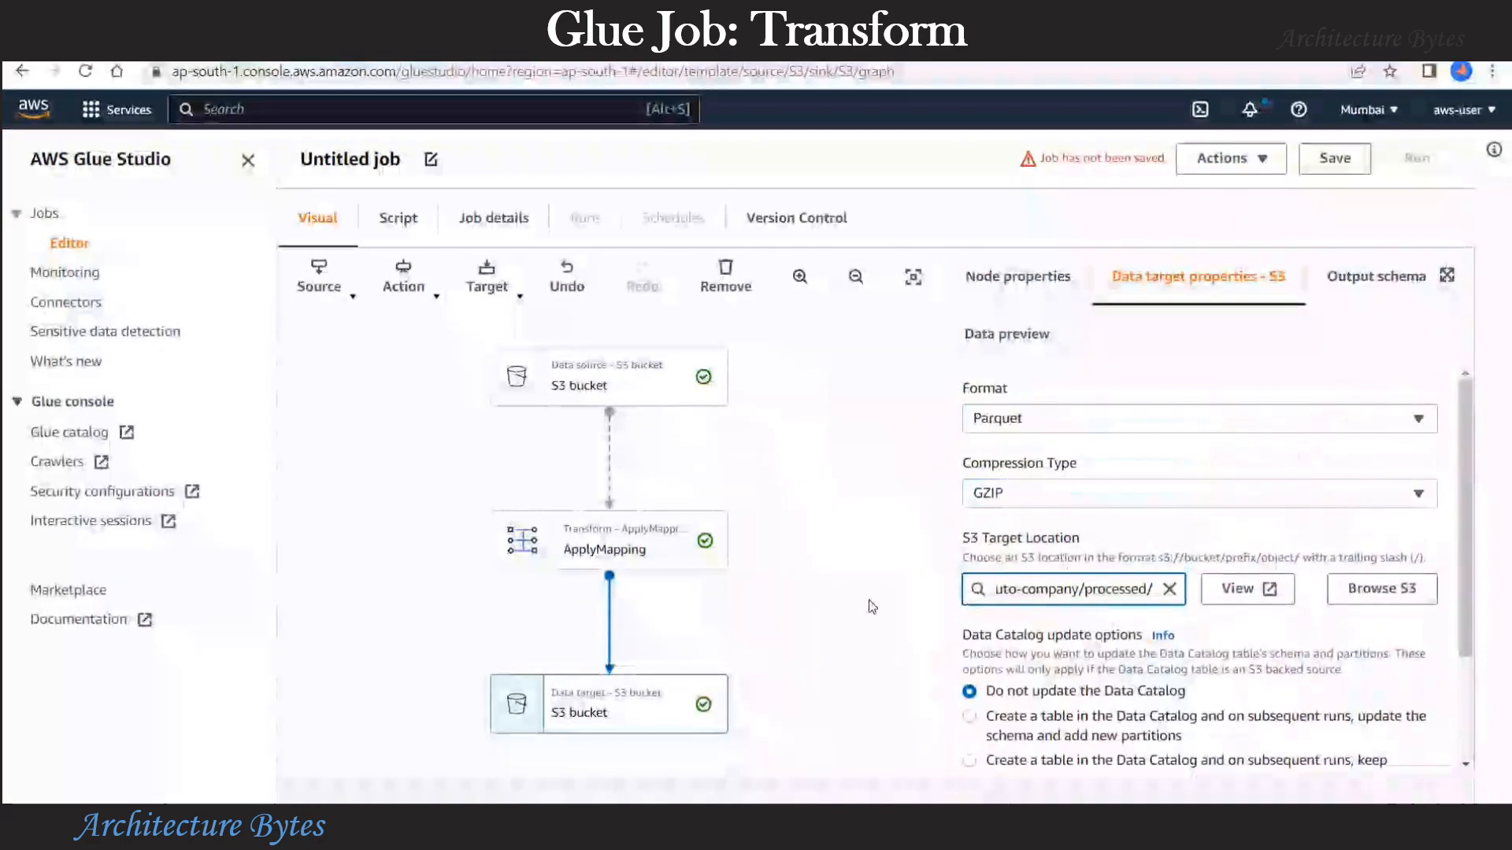
pyautogui.scroll(2, 871, 606)
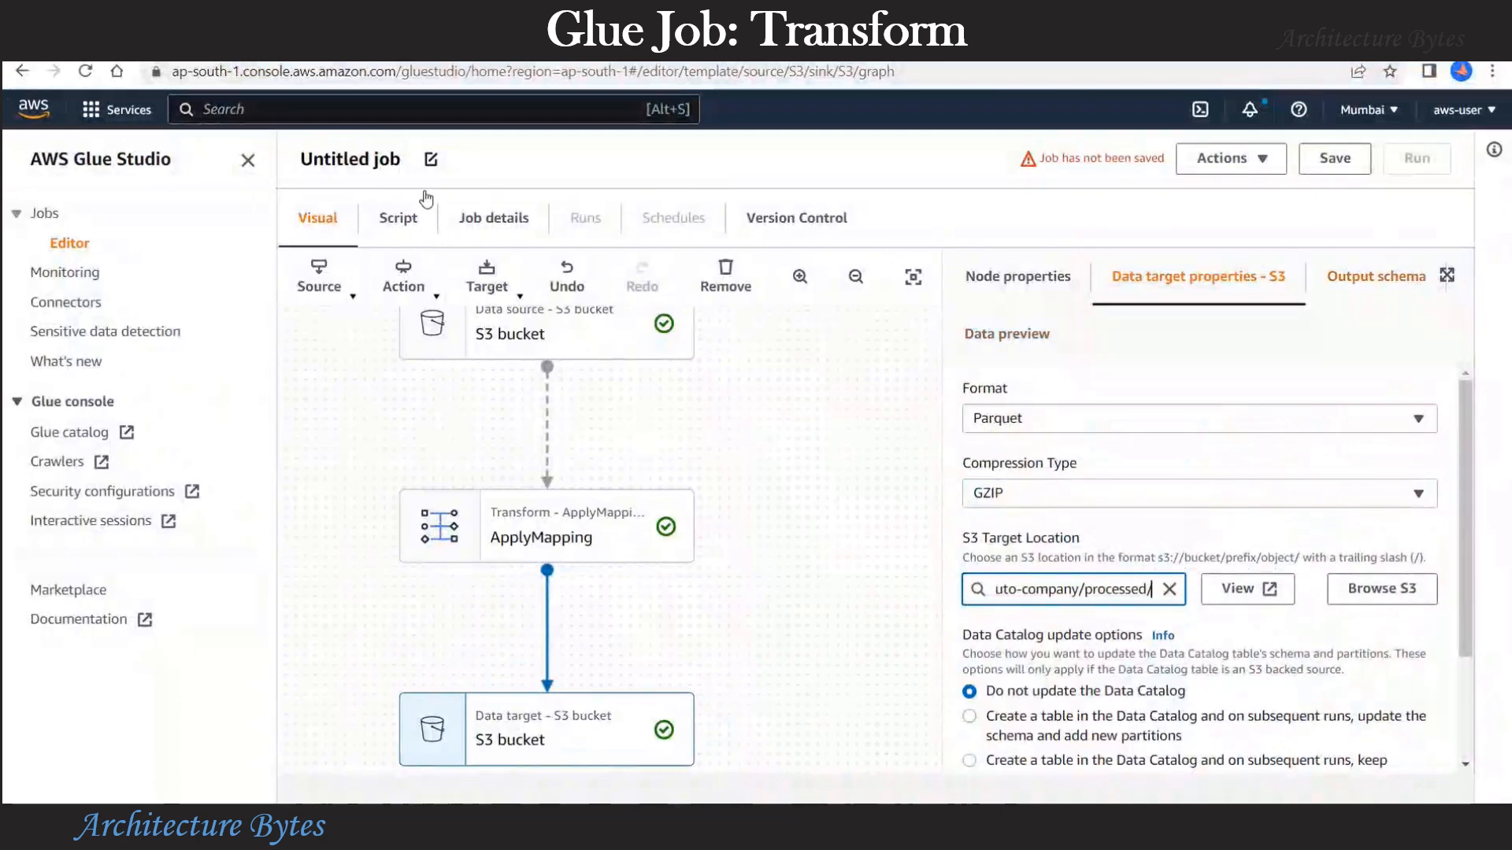
# Step: Rename the untitled job to auto-company-job and try to save it
pyautogui.click(342, 159)
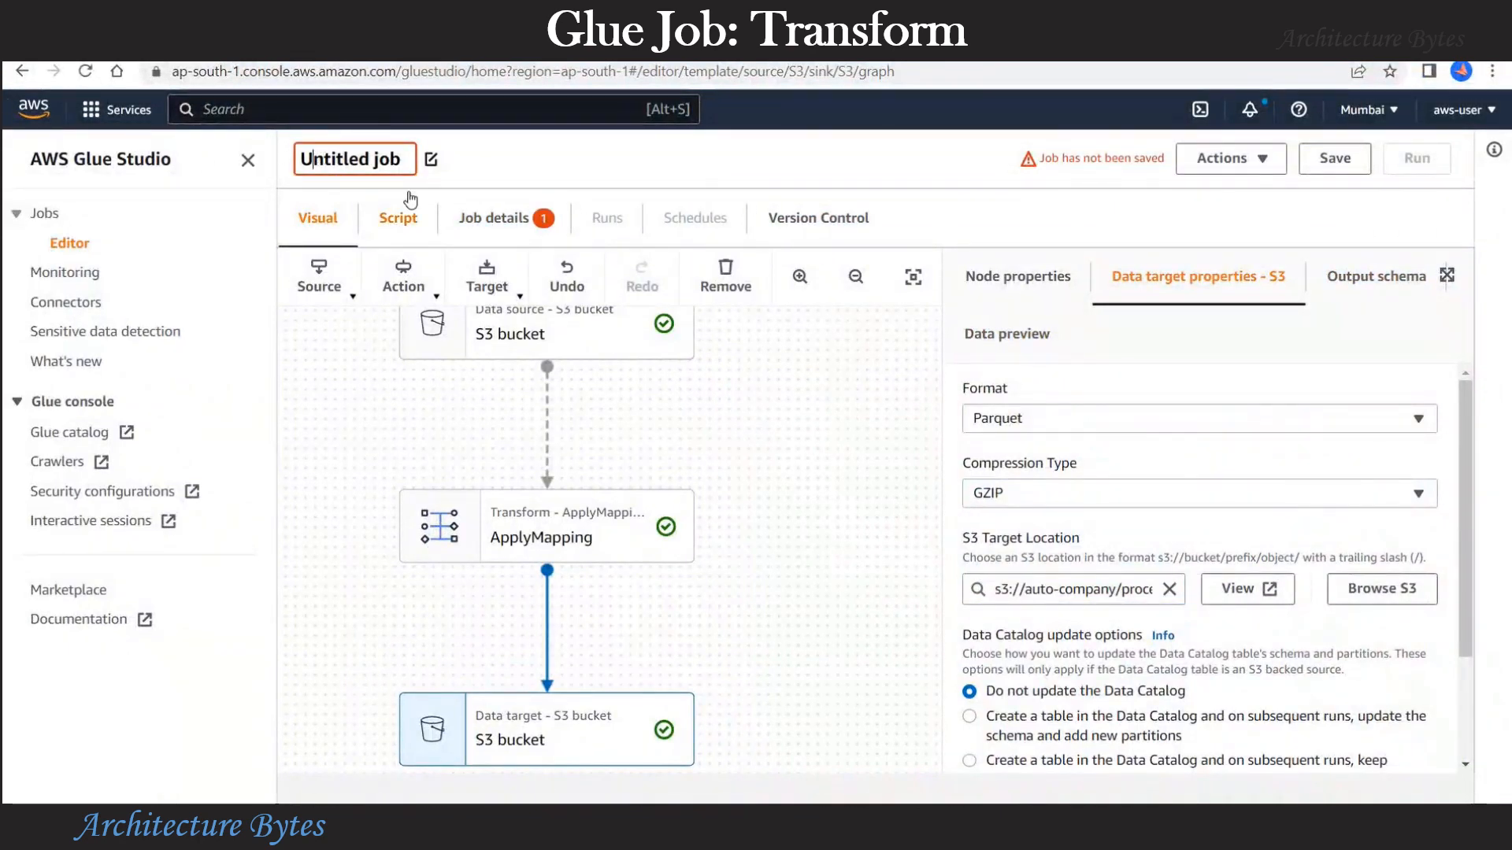
pyautogui.hotkey('ctrl', 'a')
pyautogui.write('auto')
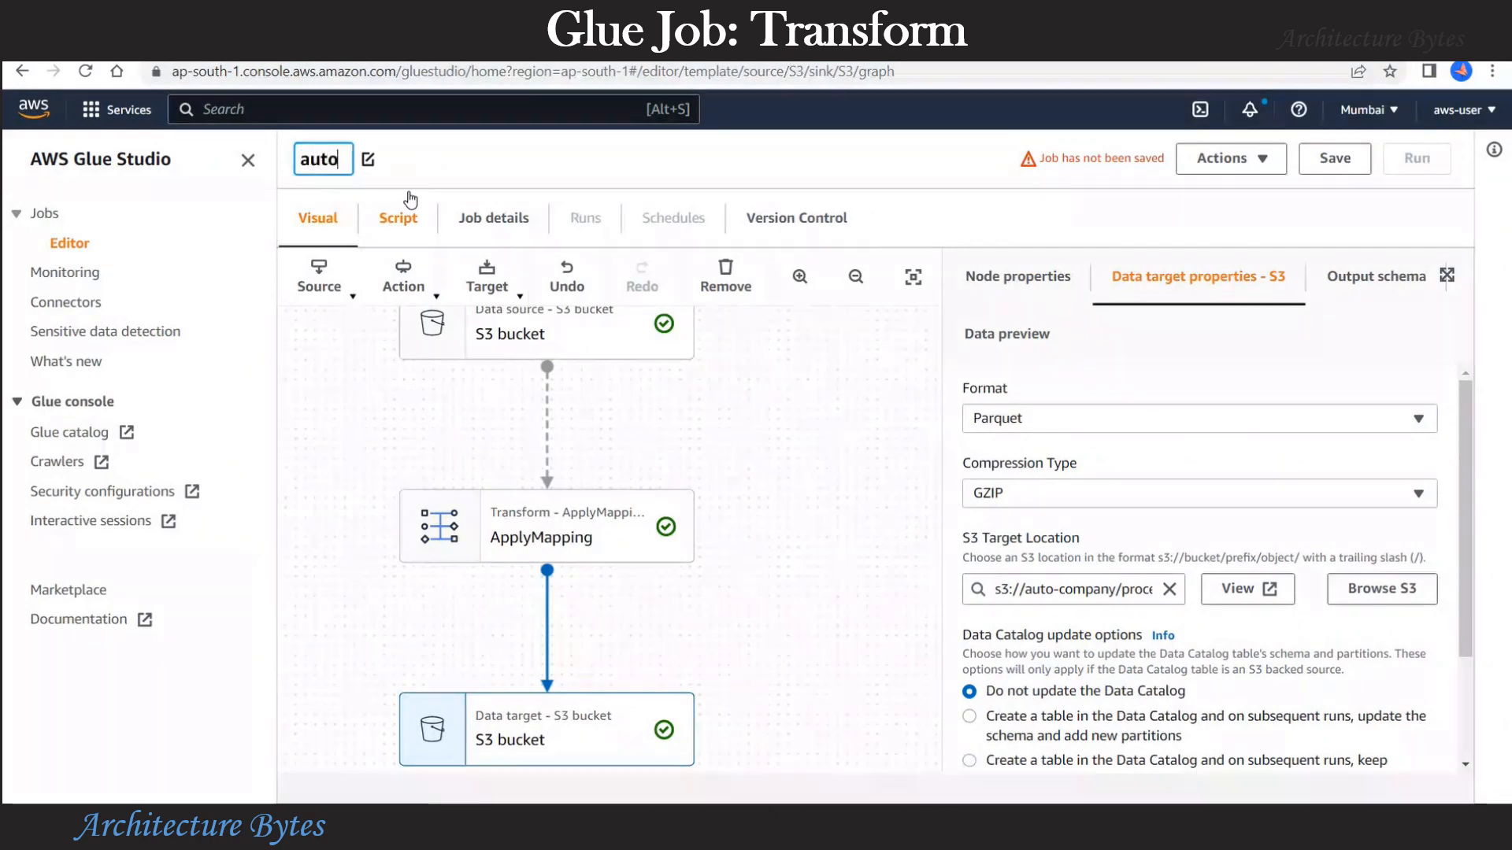
pyautogui.write('-company-job')
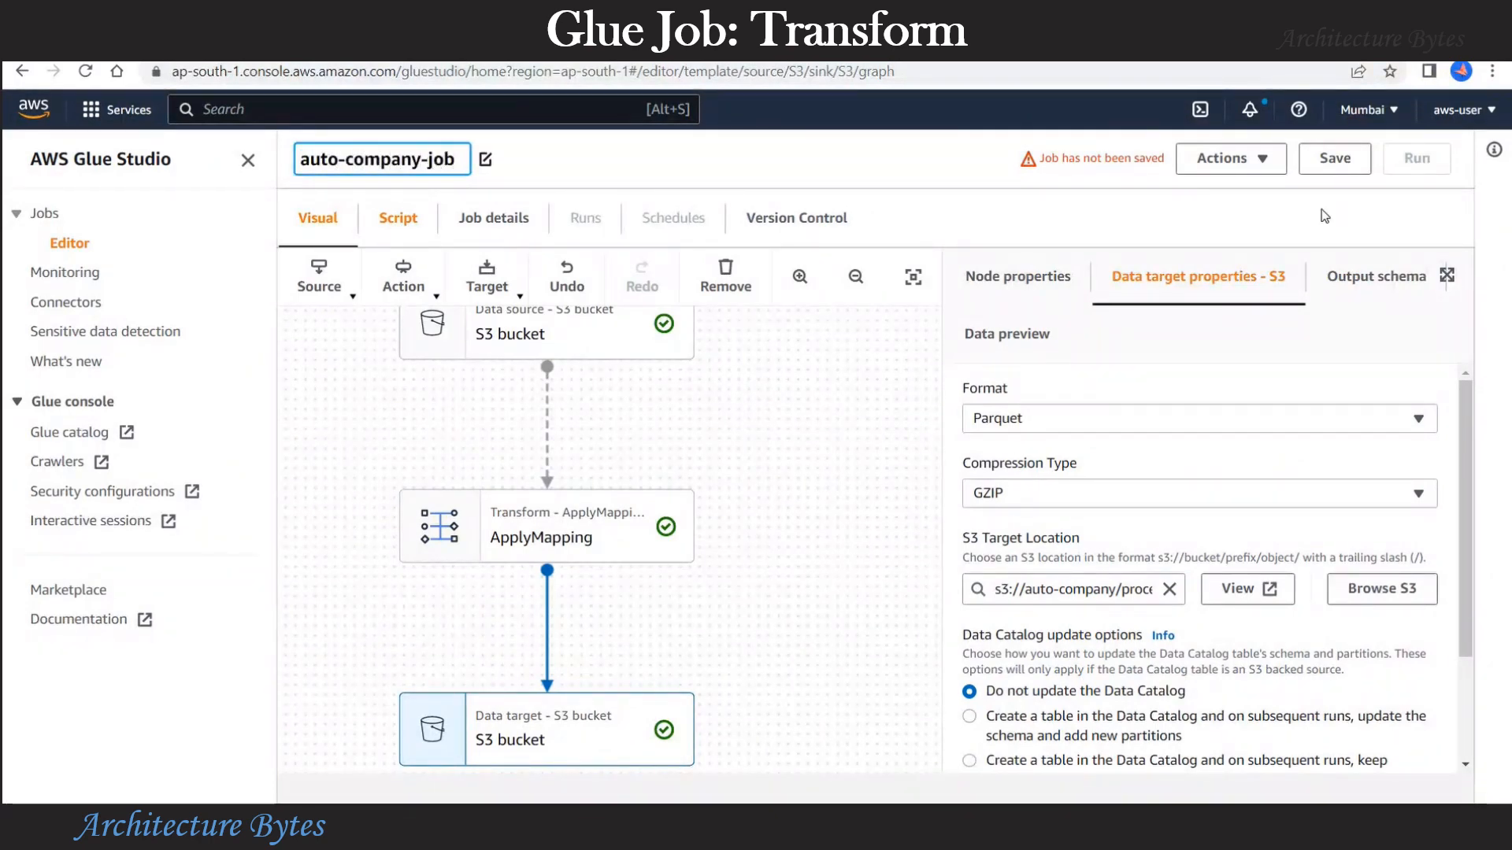
pyautogui.click(1345, 167)
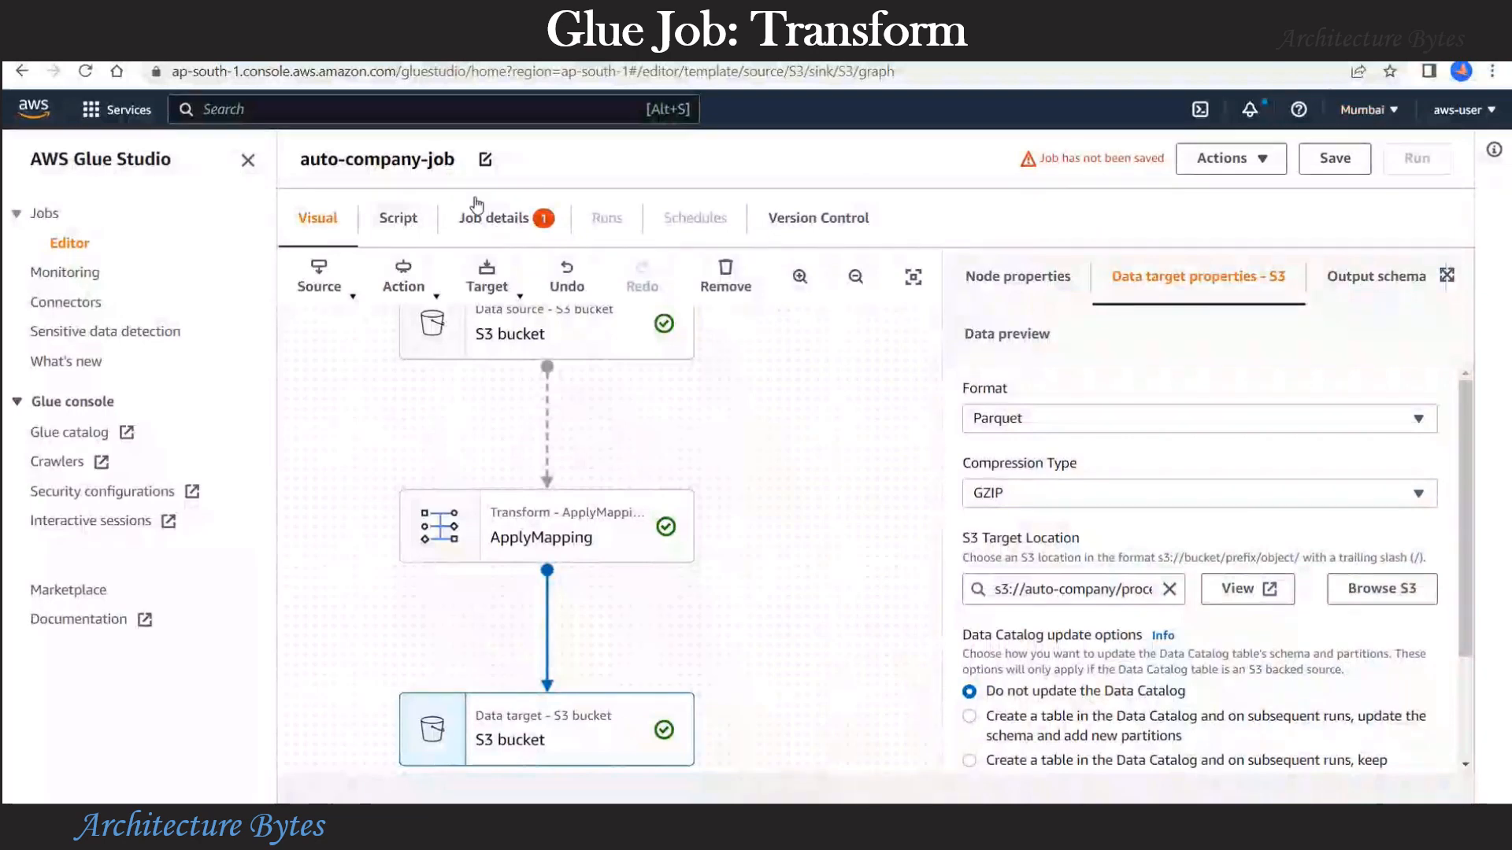
# Step: In the job details, assign the IAM role AWSGlueServiceRole-auto-company to the job
pyautogui.click(504, 224)
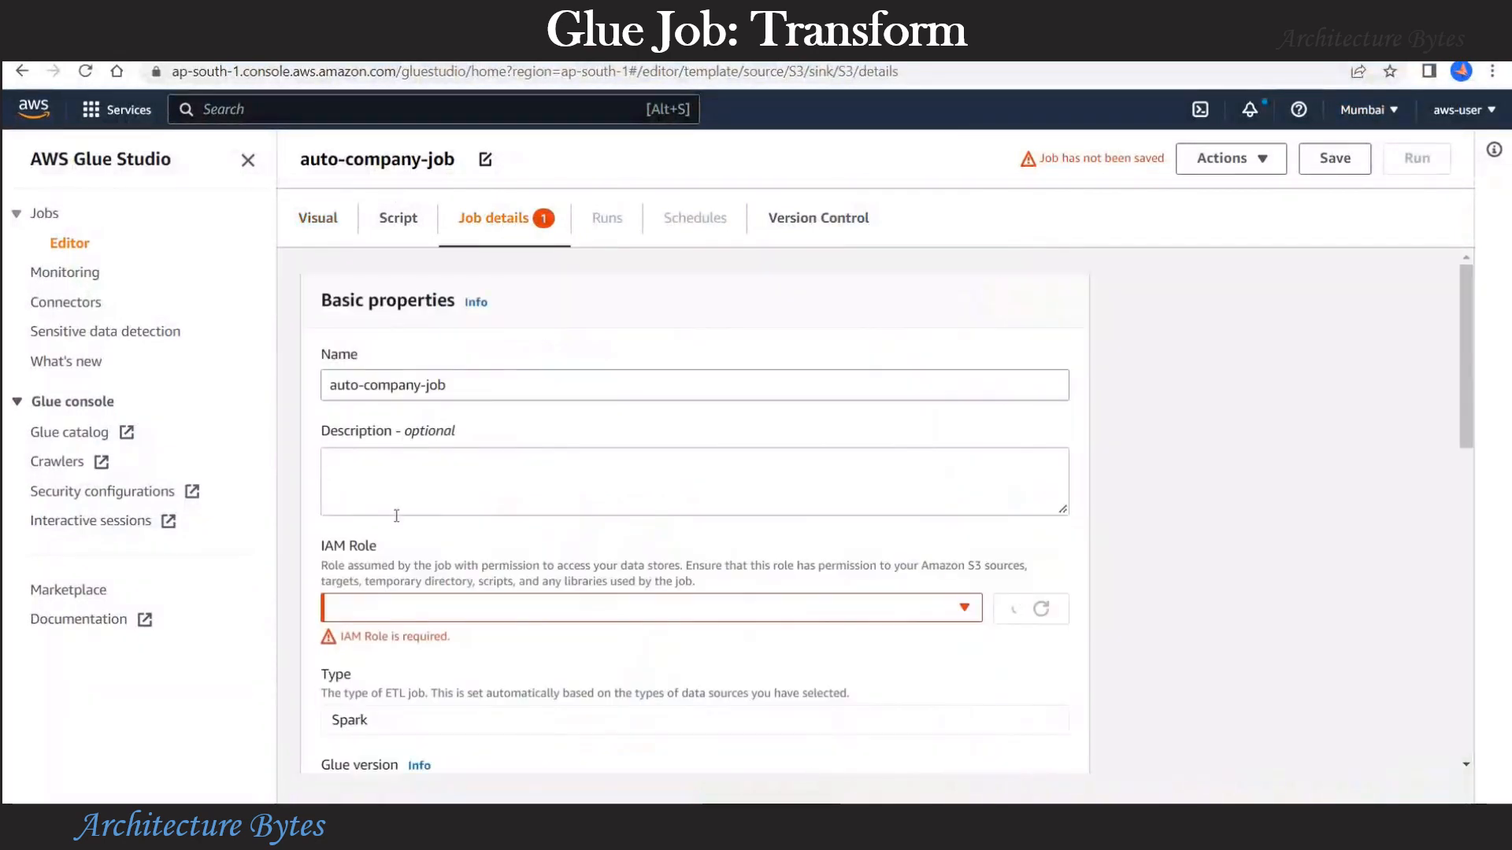
pyautogui.scroll(-1, 465, 563)
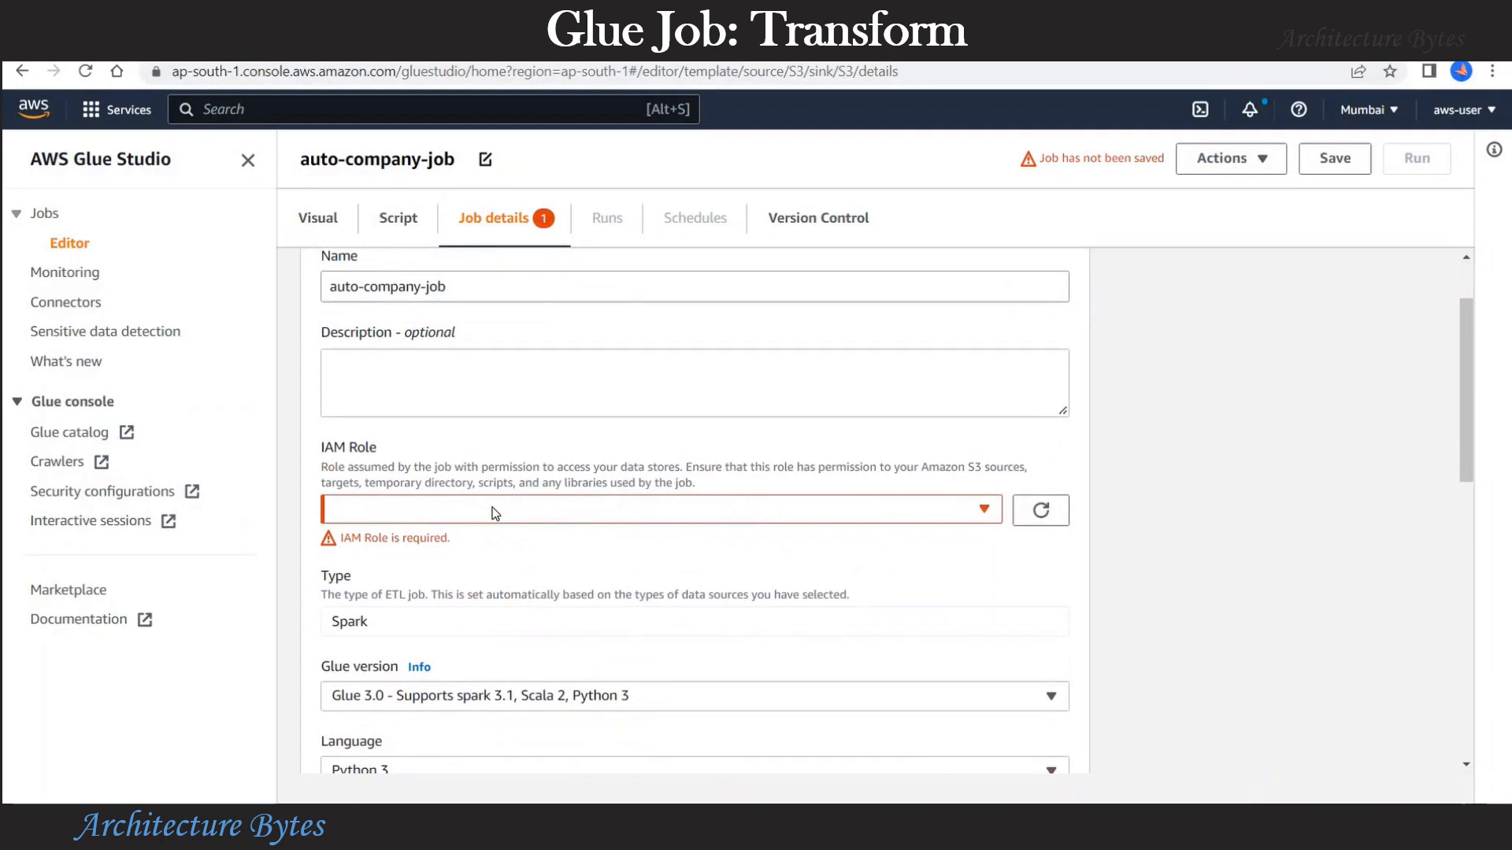
pyautogui.click(495, 513)
pyautogui.click(480, 574)
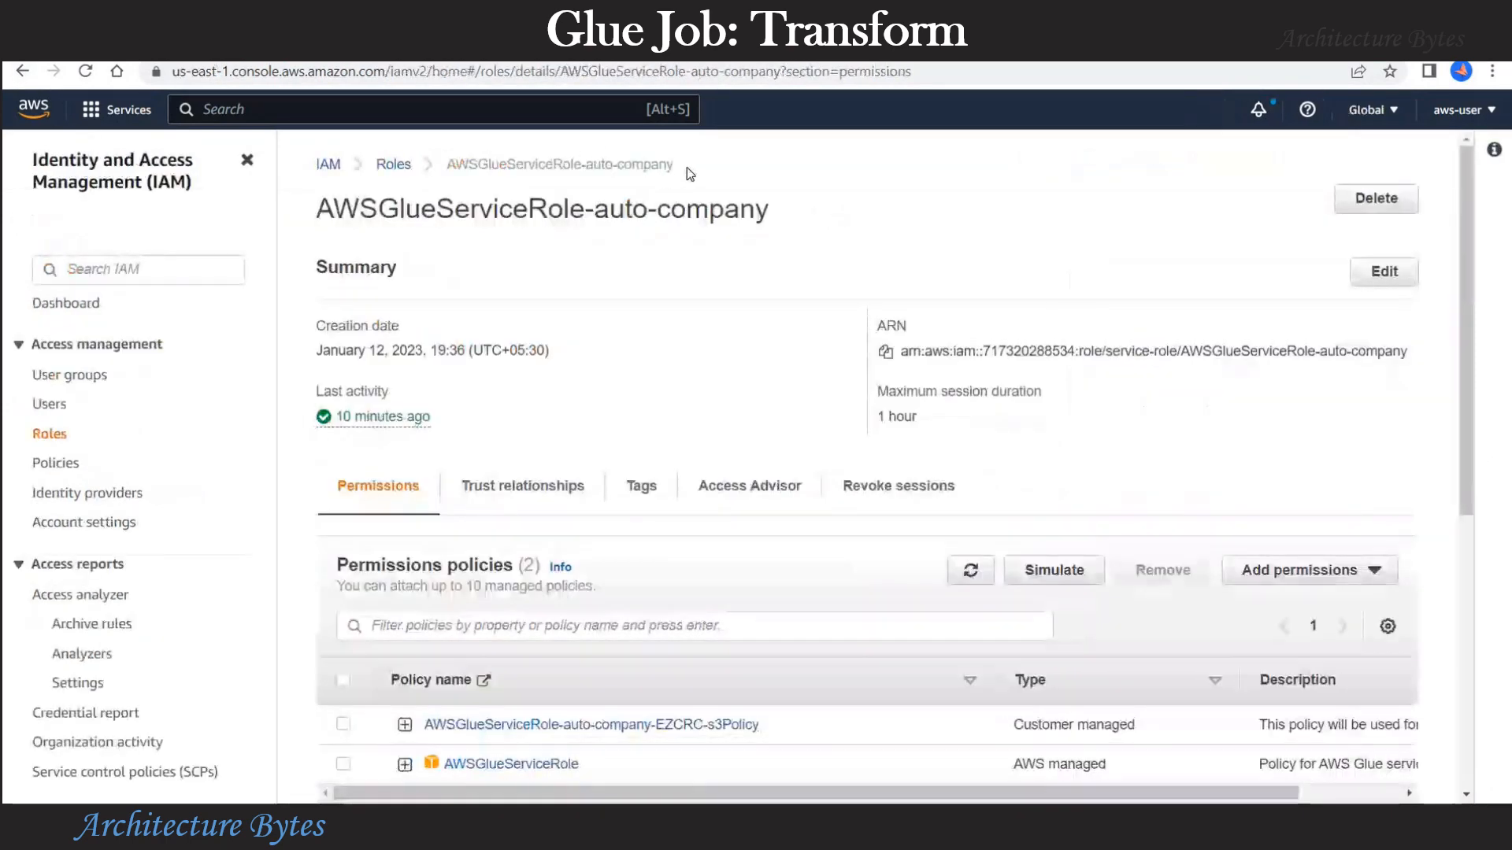
# Step: In IAM, examine the AWSGlueServiceRole-auto-company role's S3 policy for its PutObject action and processed folder resource
pyautogui.moveTo(675, 166); pyautogui.dragTo(650, 166)
pyautogui.moveTo(328, 184); pyautogui.dragTo(318, 176)
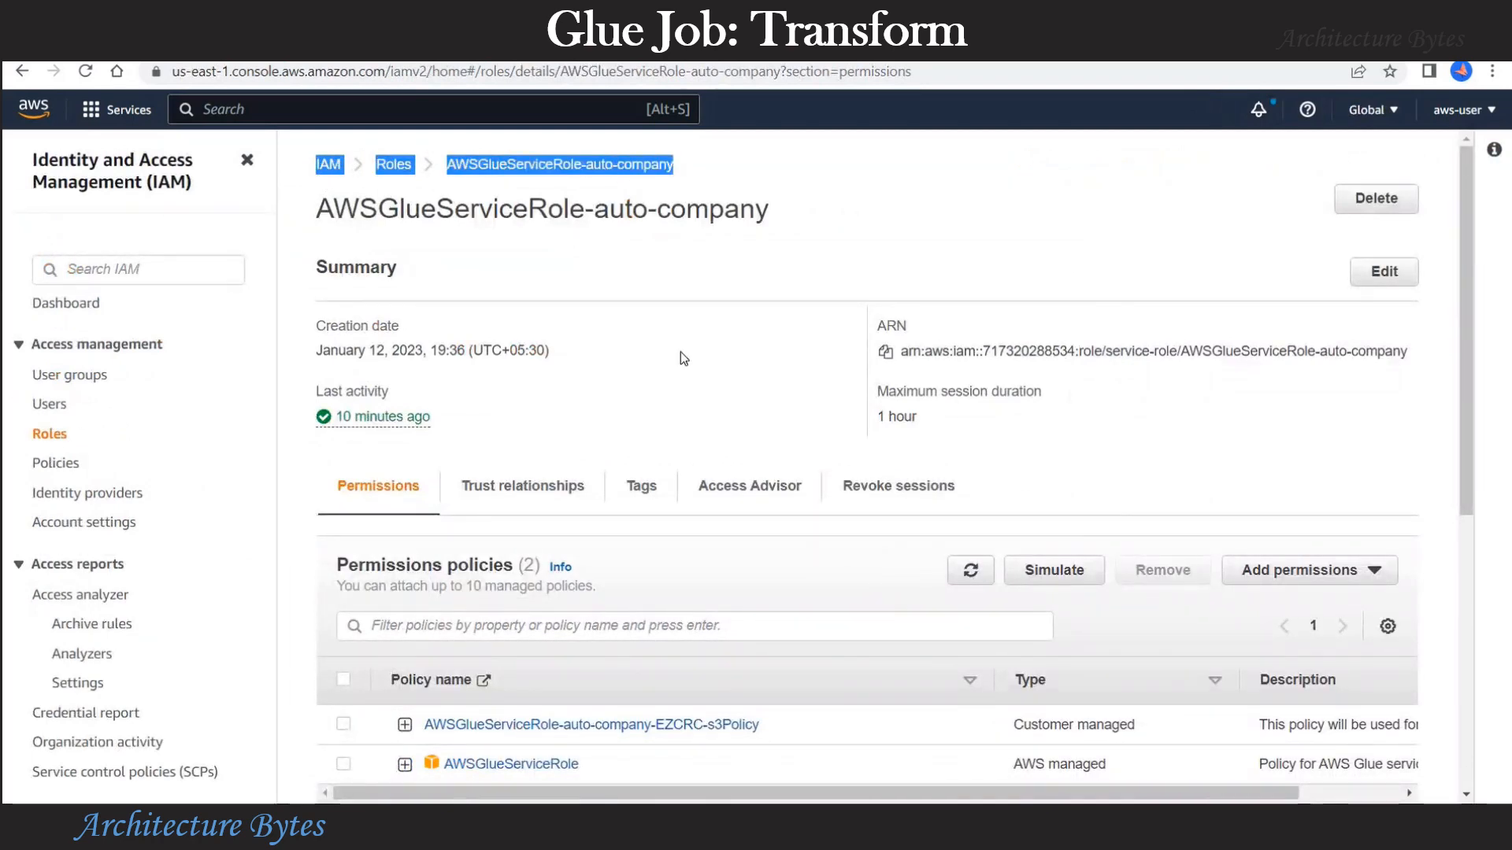
pyautogui.scroll(-4, 681, 352)
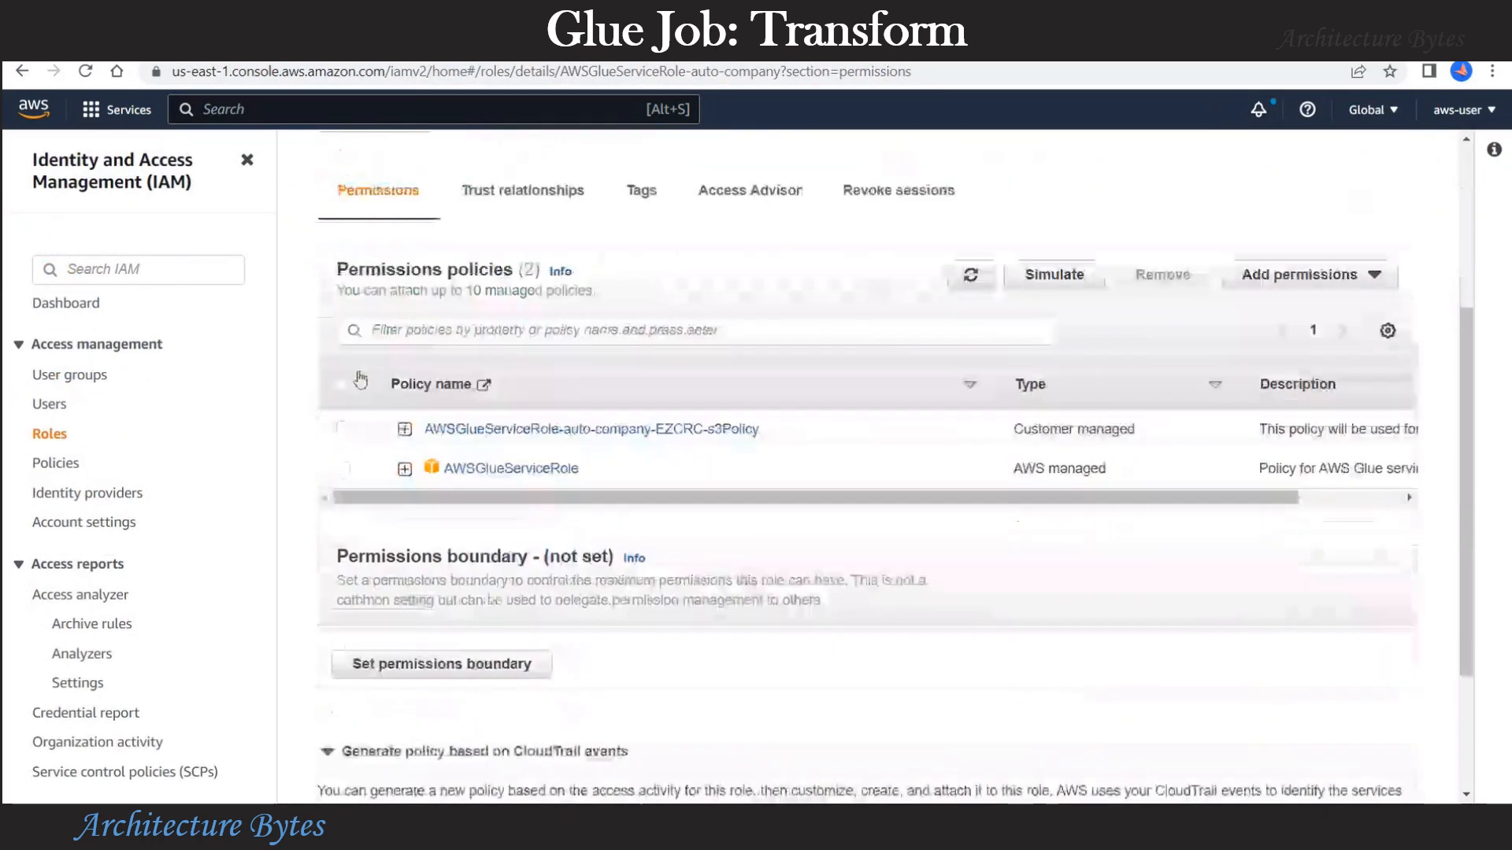
pyautogui.click(405, 430)
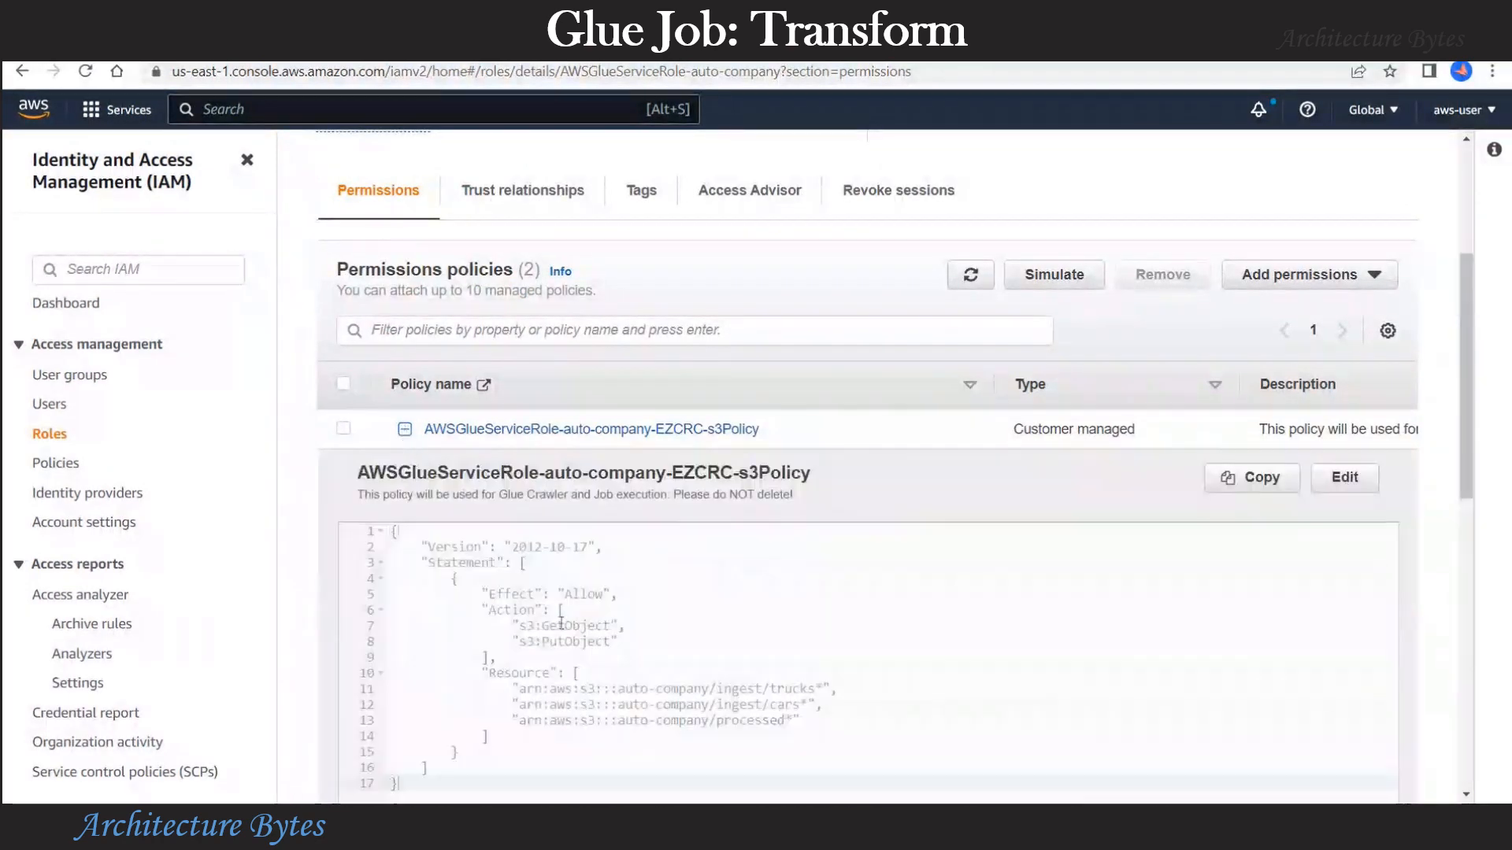
pyautogui.scroll(-1, 820, 623)
pyautogui.moveTo(819, 622); pyautogui.dragTo(498, 615)
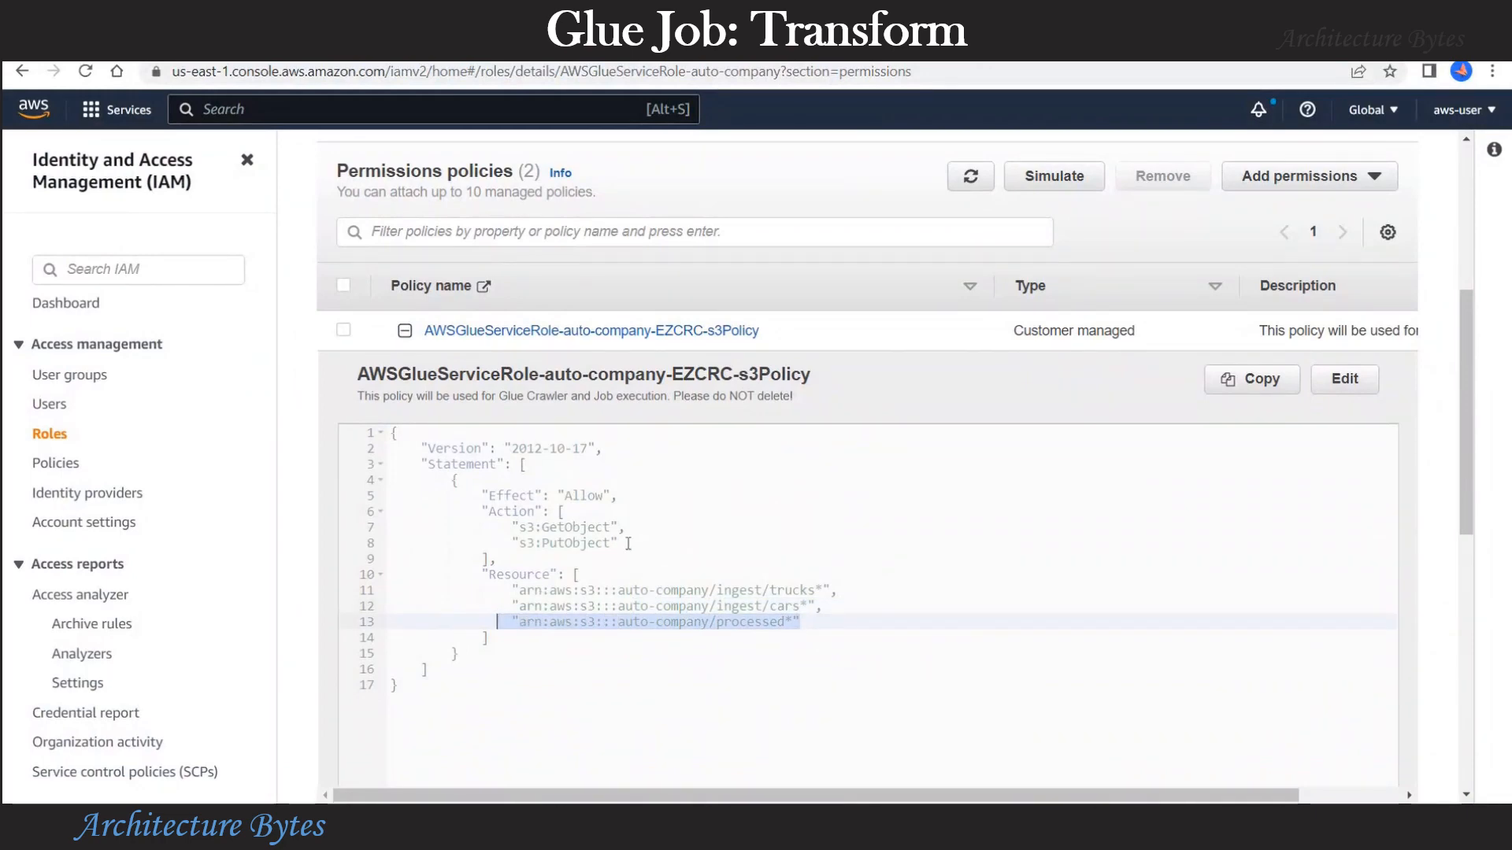
pyautogui.moveTo(508, 543); pyautogui.dragTo(622, 543)
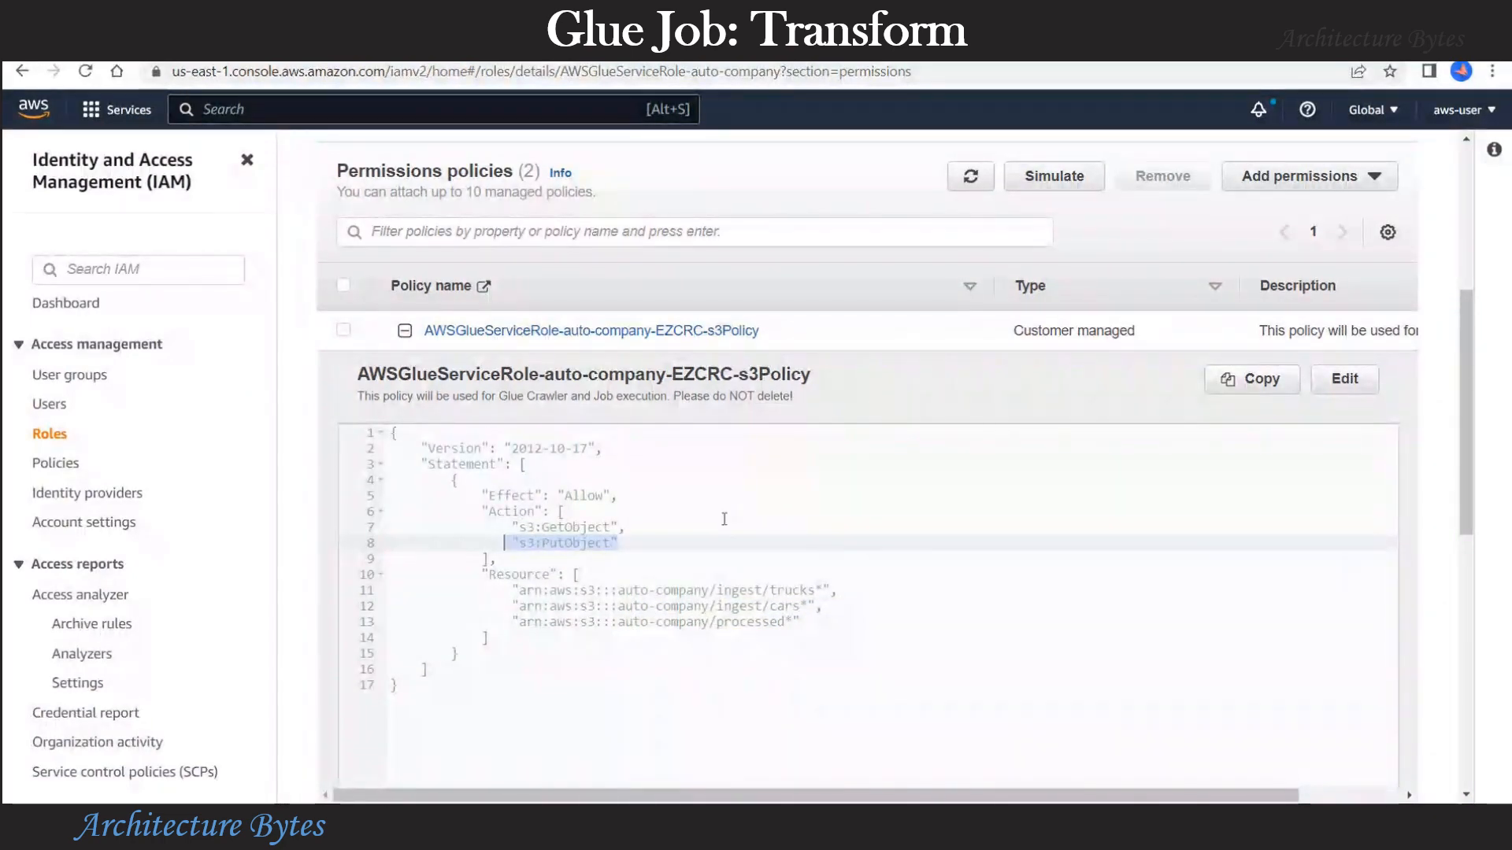
pyautogui.click(405, 333)
pyautogui.scroll(5, 570, 428)
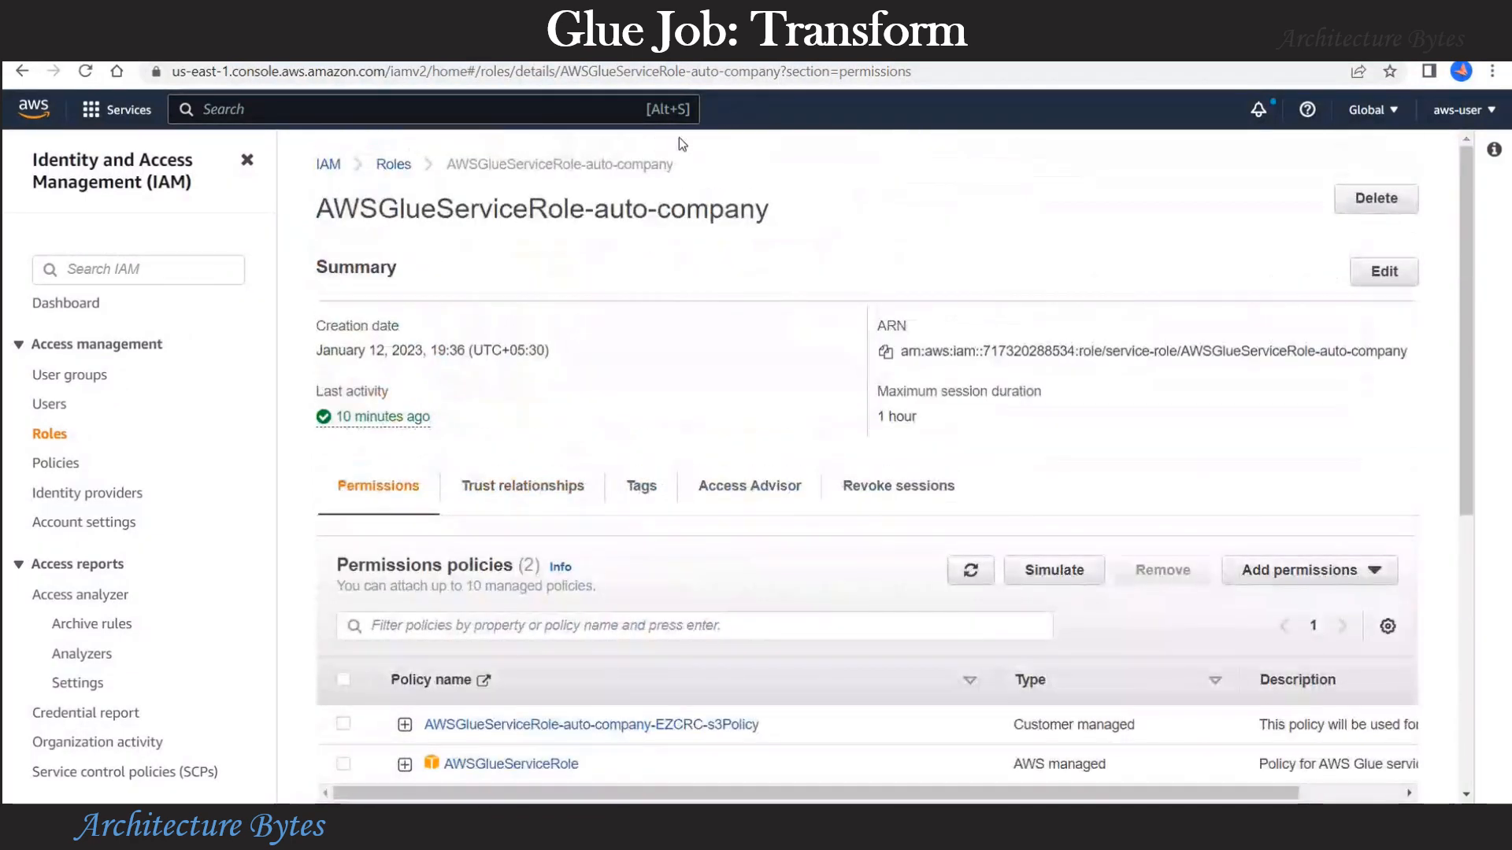
pyautogui.moveTo(304, 165); pyautogui.dragTo(161, 87)
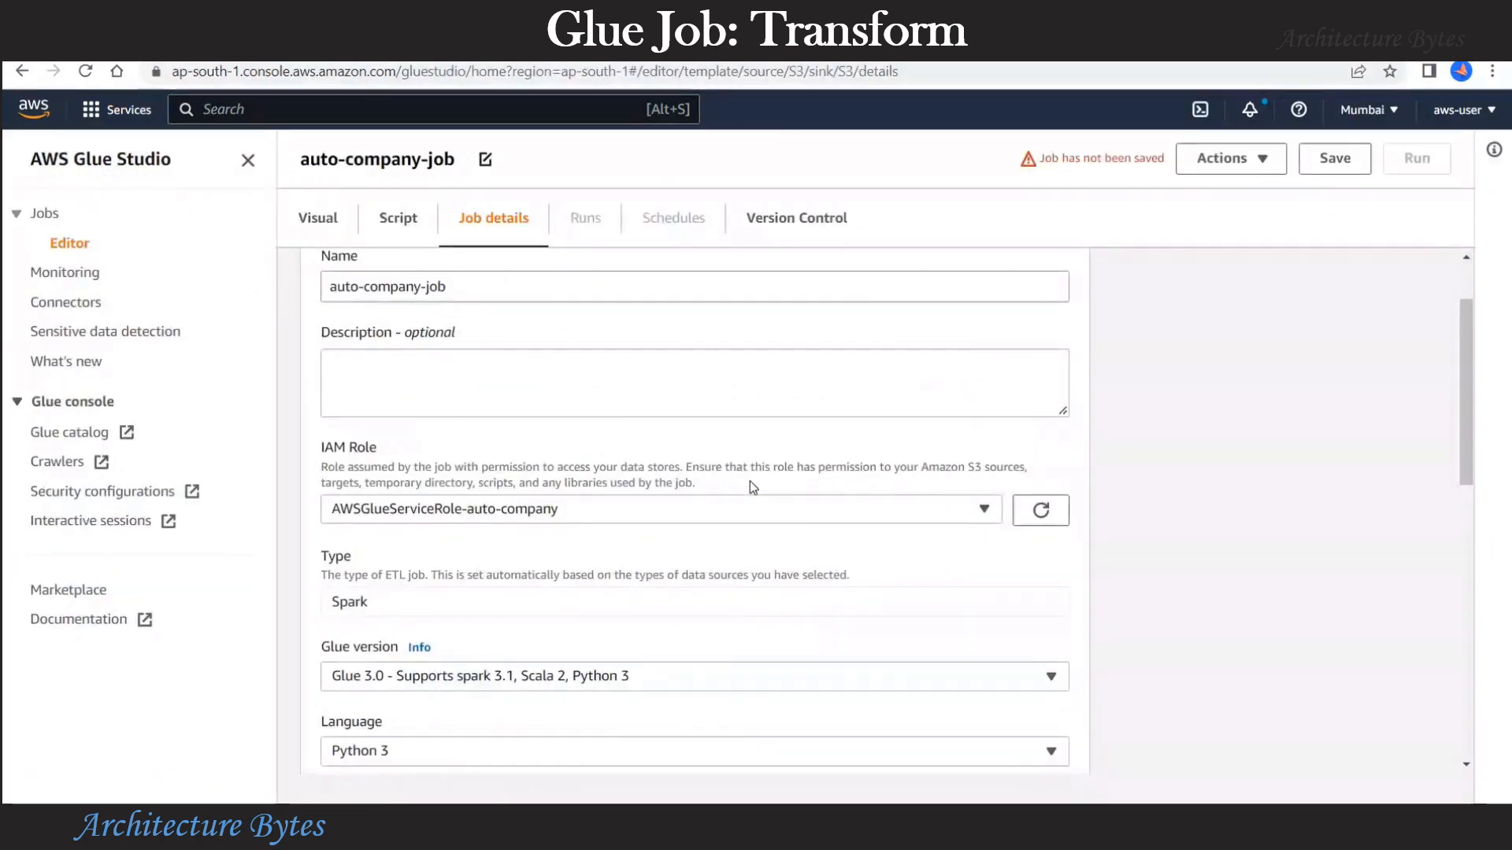
# Step: Back in Glue Studio, review the job's Glue version, language and worker settings, and save the job
pyautogui.scroll(2, 750, 486)
pyautogui.scroll(-1, 749, 485)
pyautogui.scroll(-4, 749, 486)
pyautogui.scroll(-4, 752, 487)
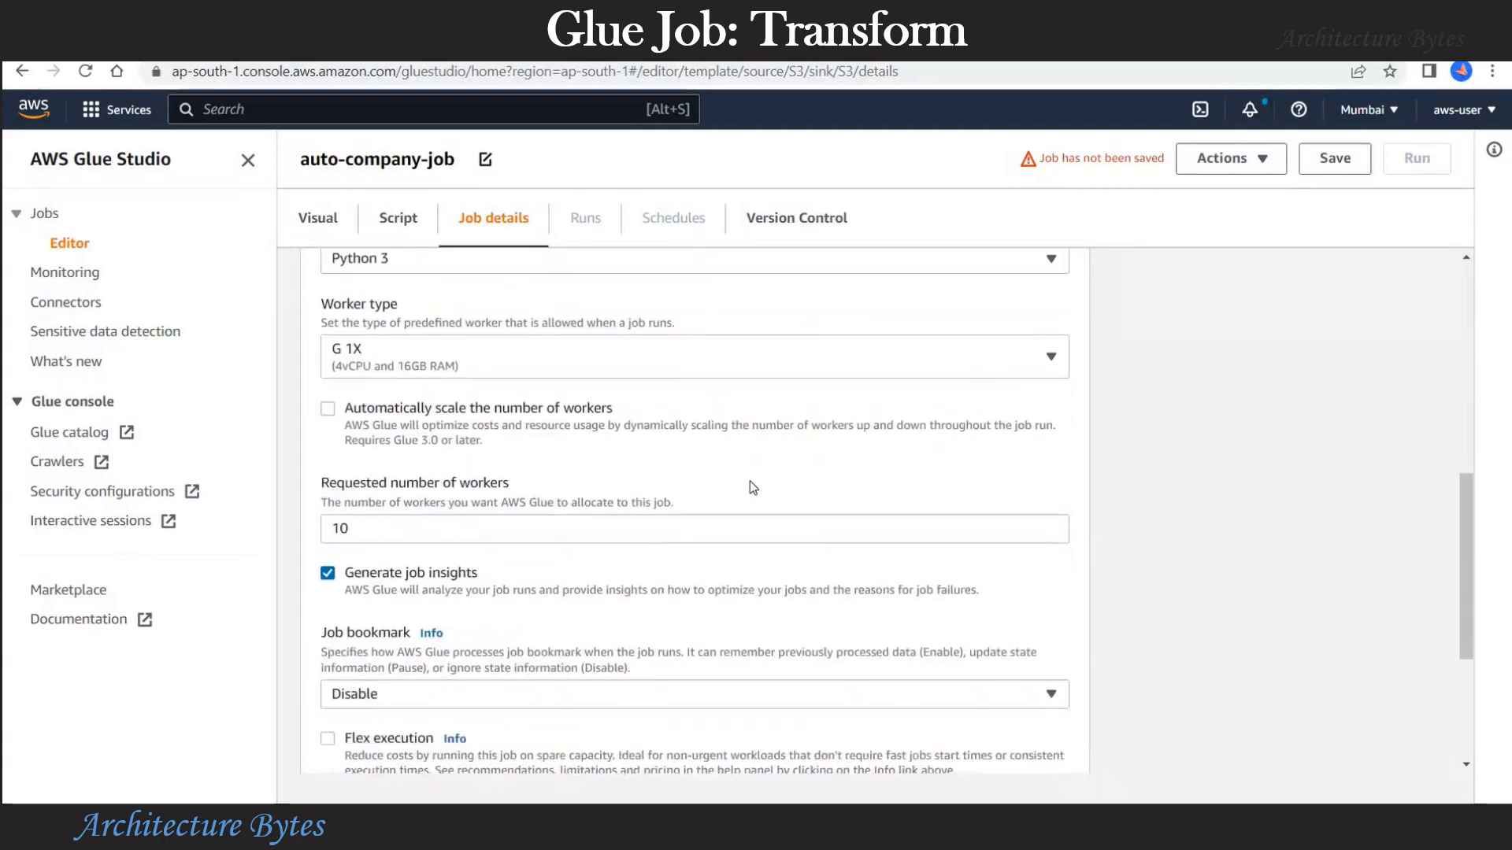
pyautogui.scroll(9, 750, 486)
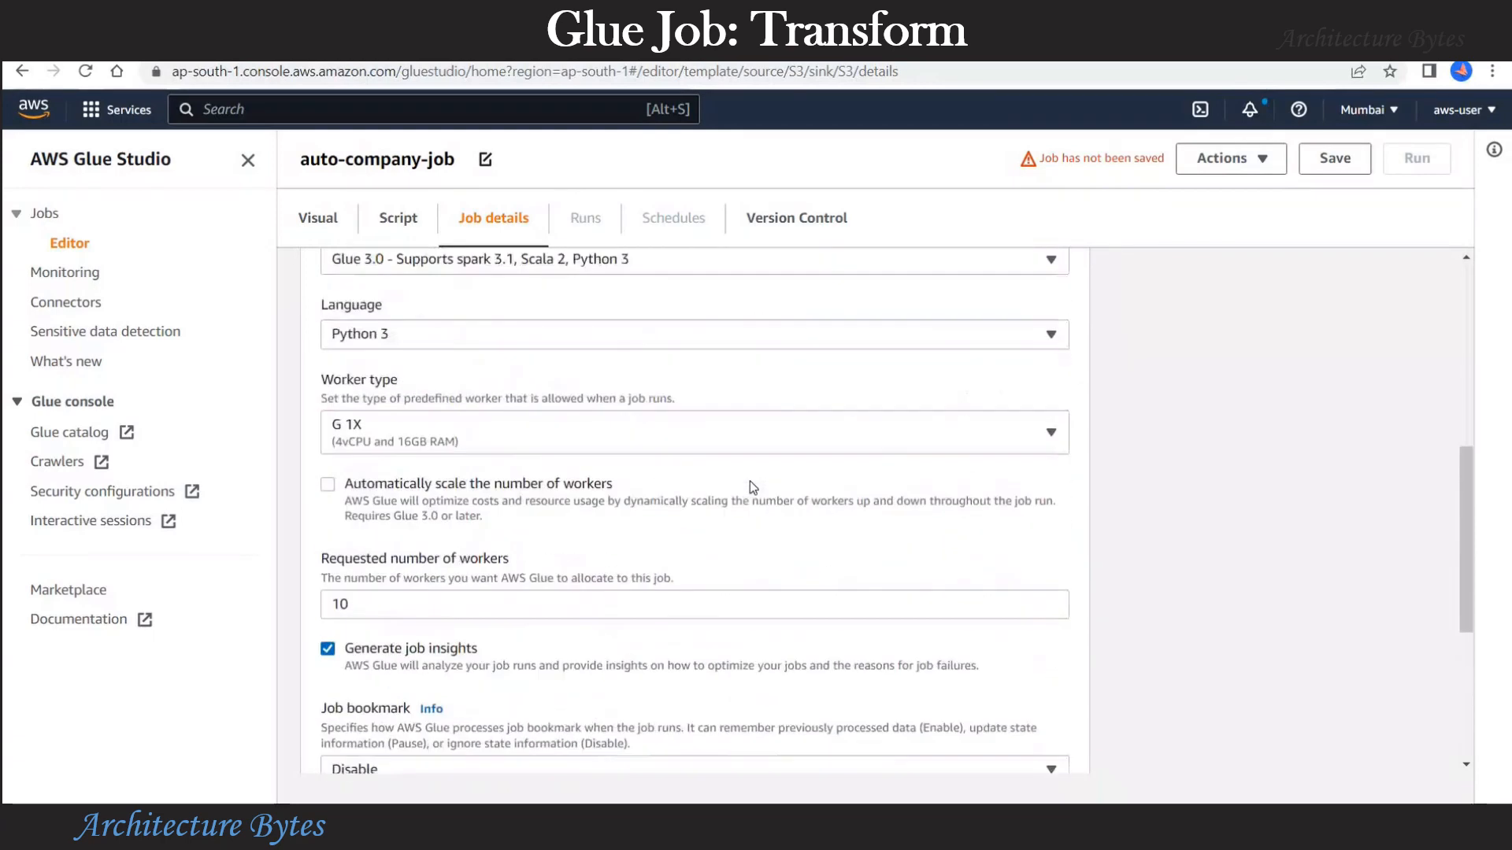
pyautogui.click(1337, 163)
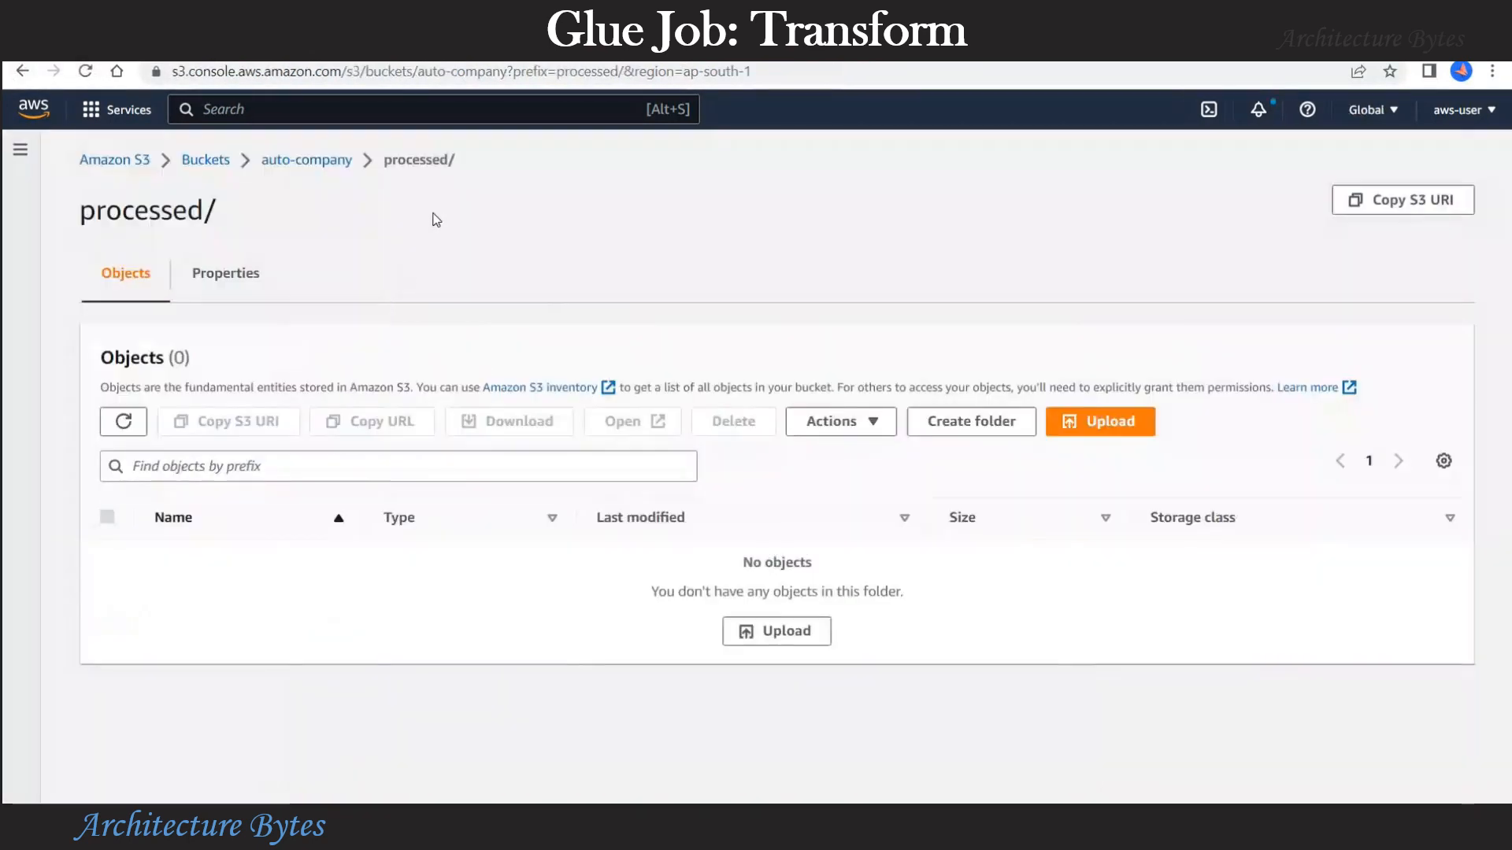
# Step: In Amazon S3, refresh and check the contents of the auto-company bucket's processed/ folder
pyautogui.moveTo(475, 165); pyautogui.dragTo(82, 164)
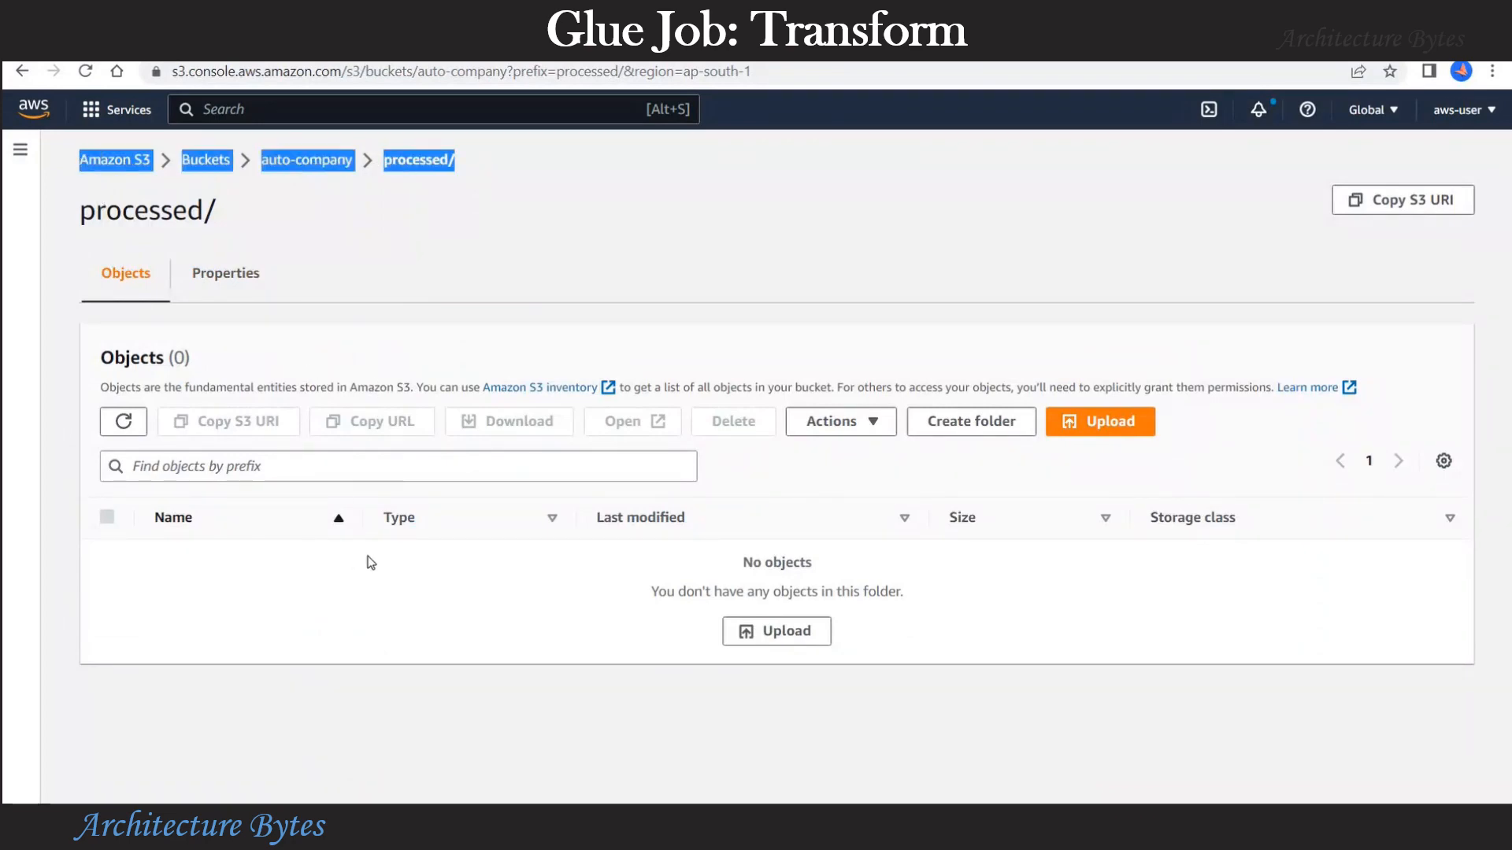
pyautogui.click(133, 430)
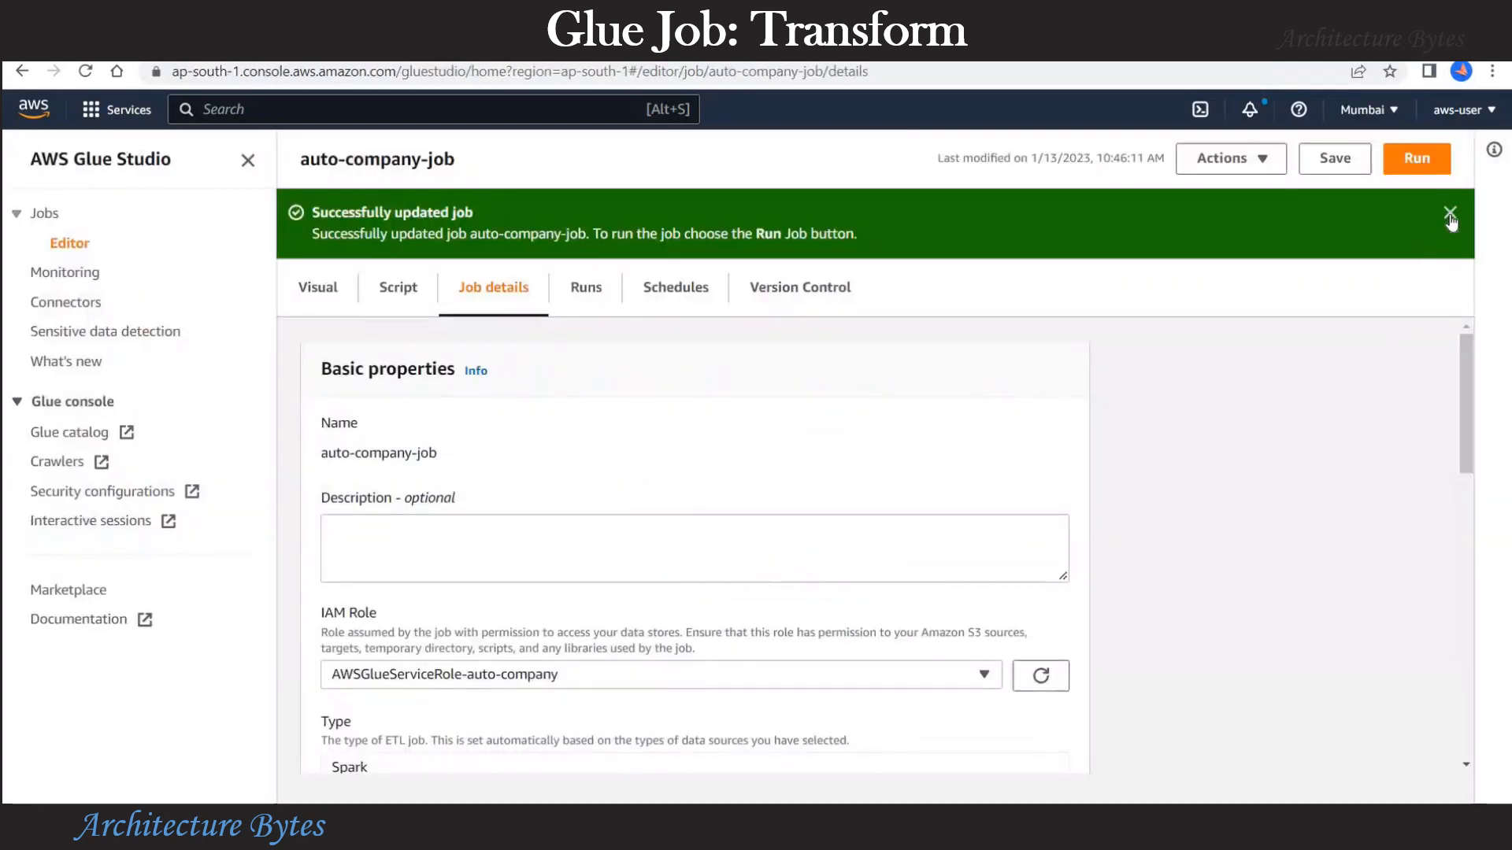
# Step: Run auto-company-job in Glue Studio and check its run status among the recent job runs
pyautogui.click(1450, 216)
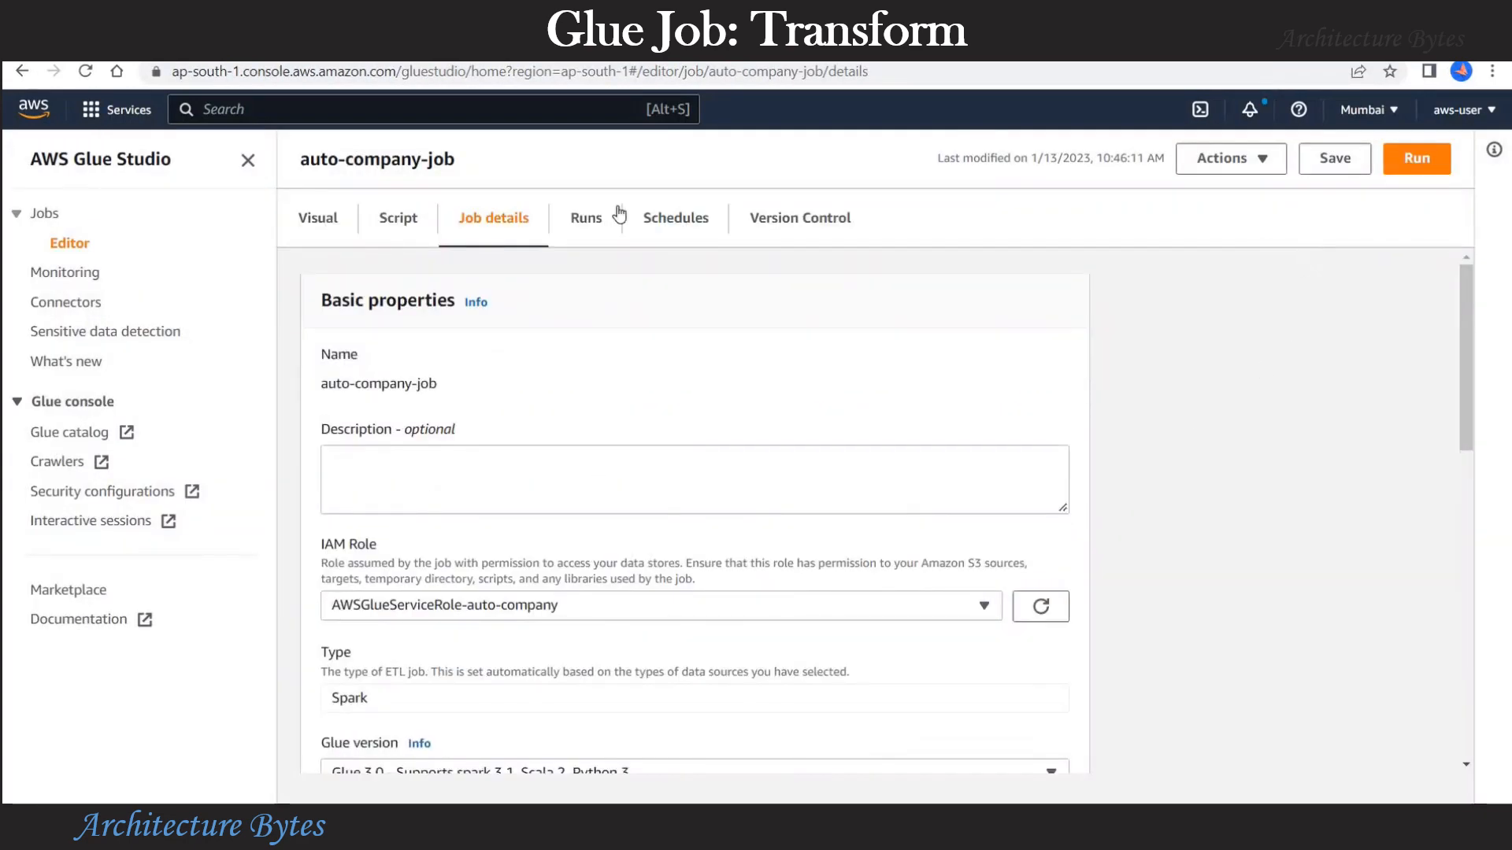
pyautogui.click(1416, 158)
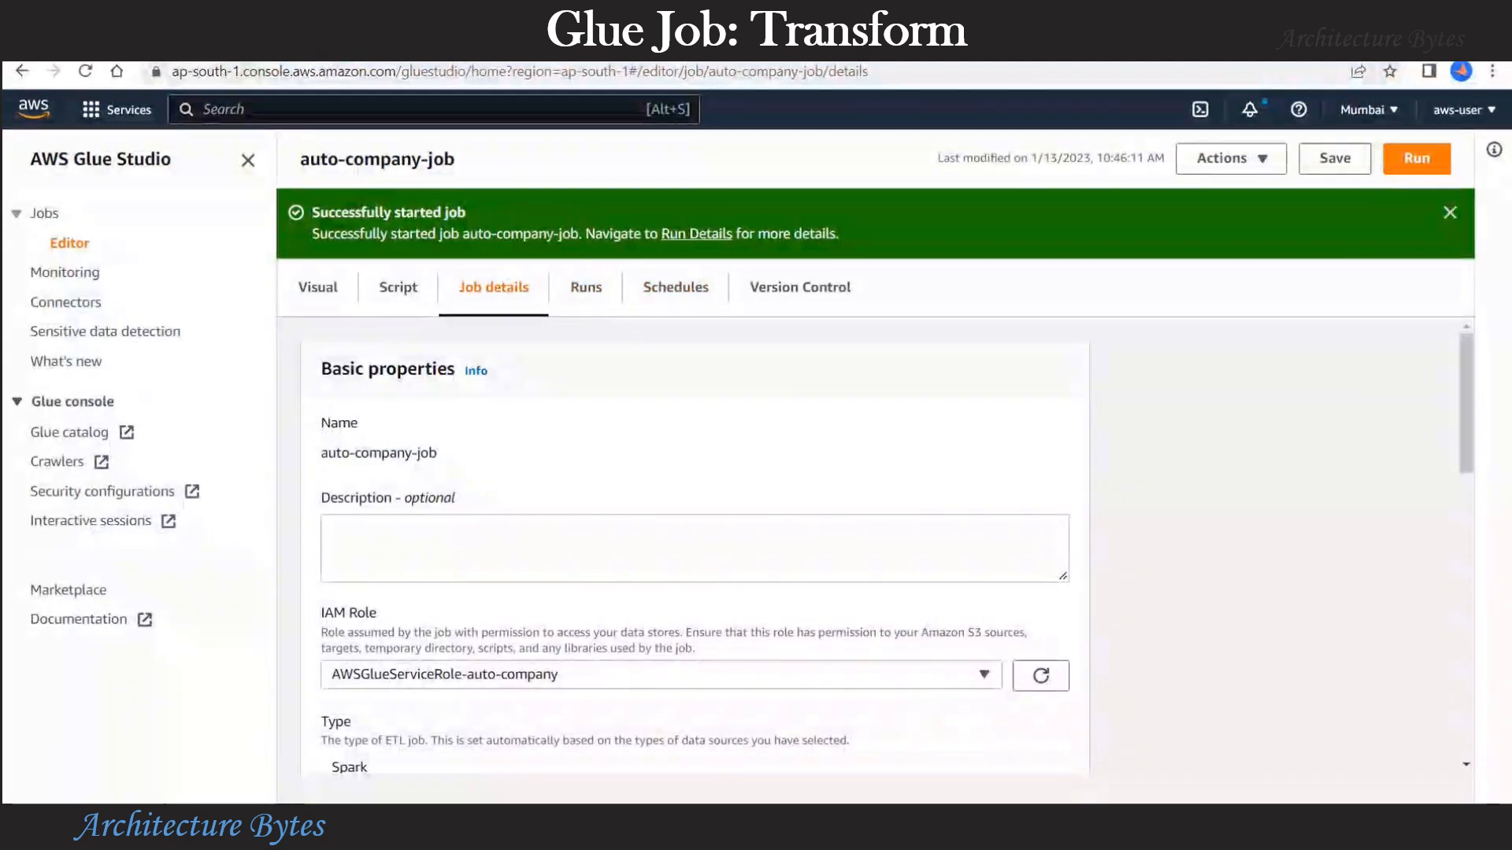
pyautogui.click(586, 288)
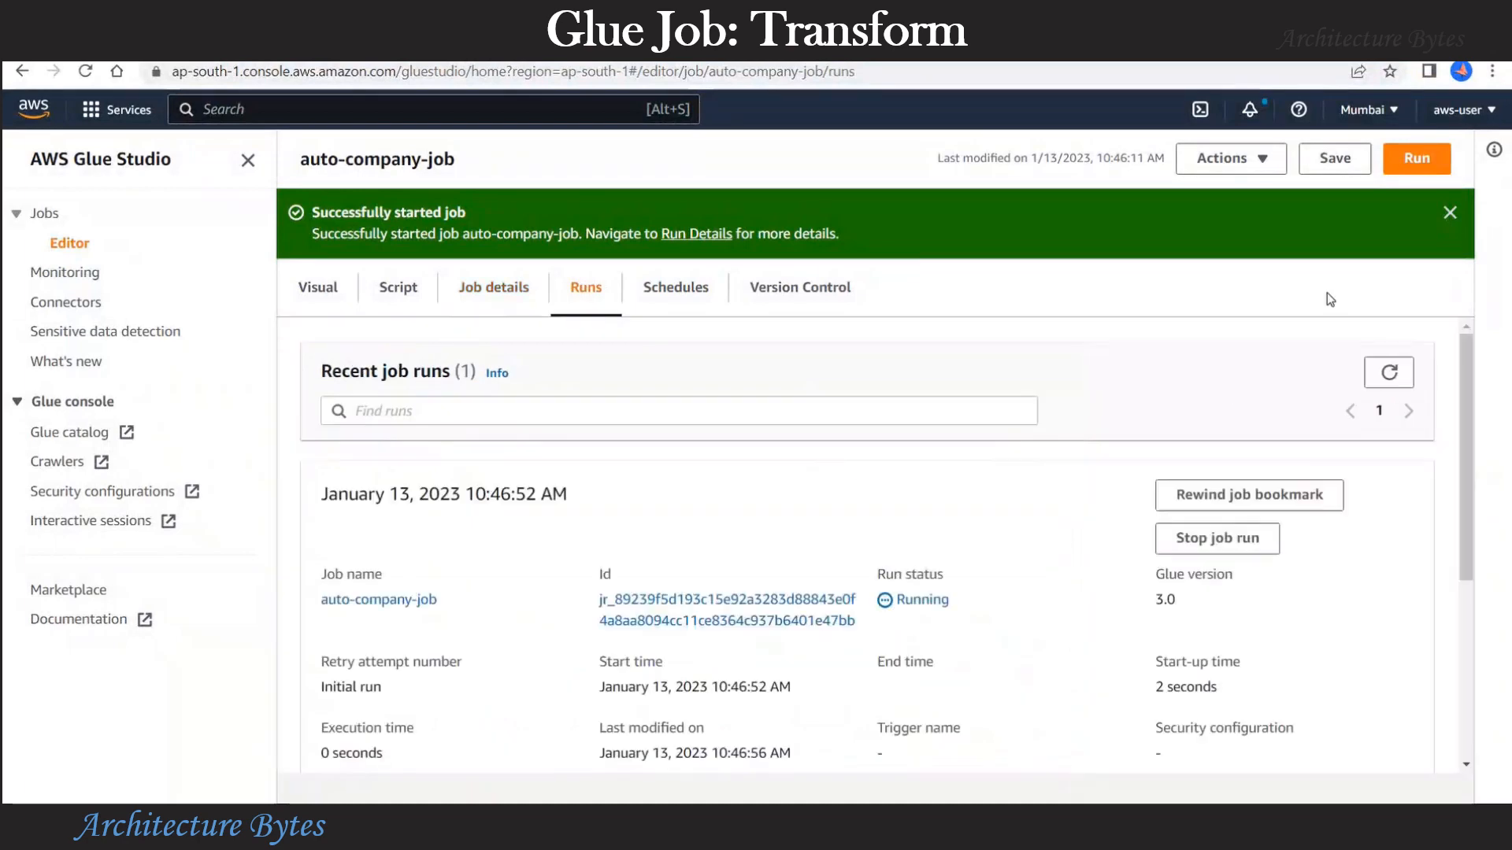
pyautogui.click(1450, 212)
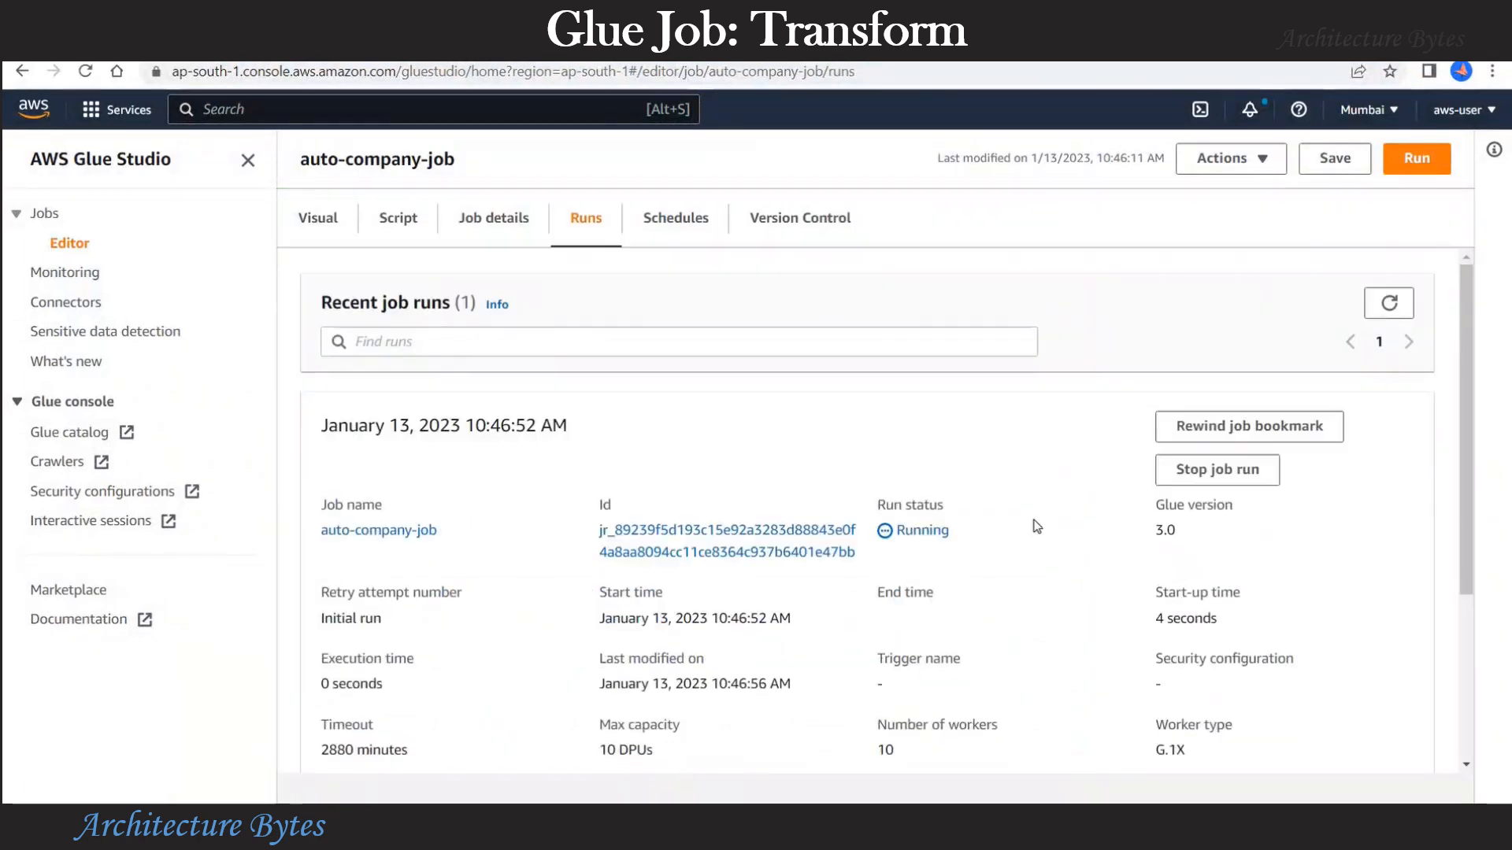
pyautogui.moveTo(861, 540); pyautogui.dragTo(599, 554)
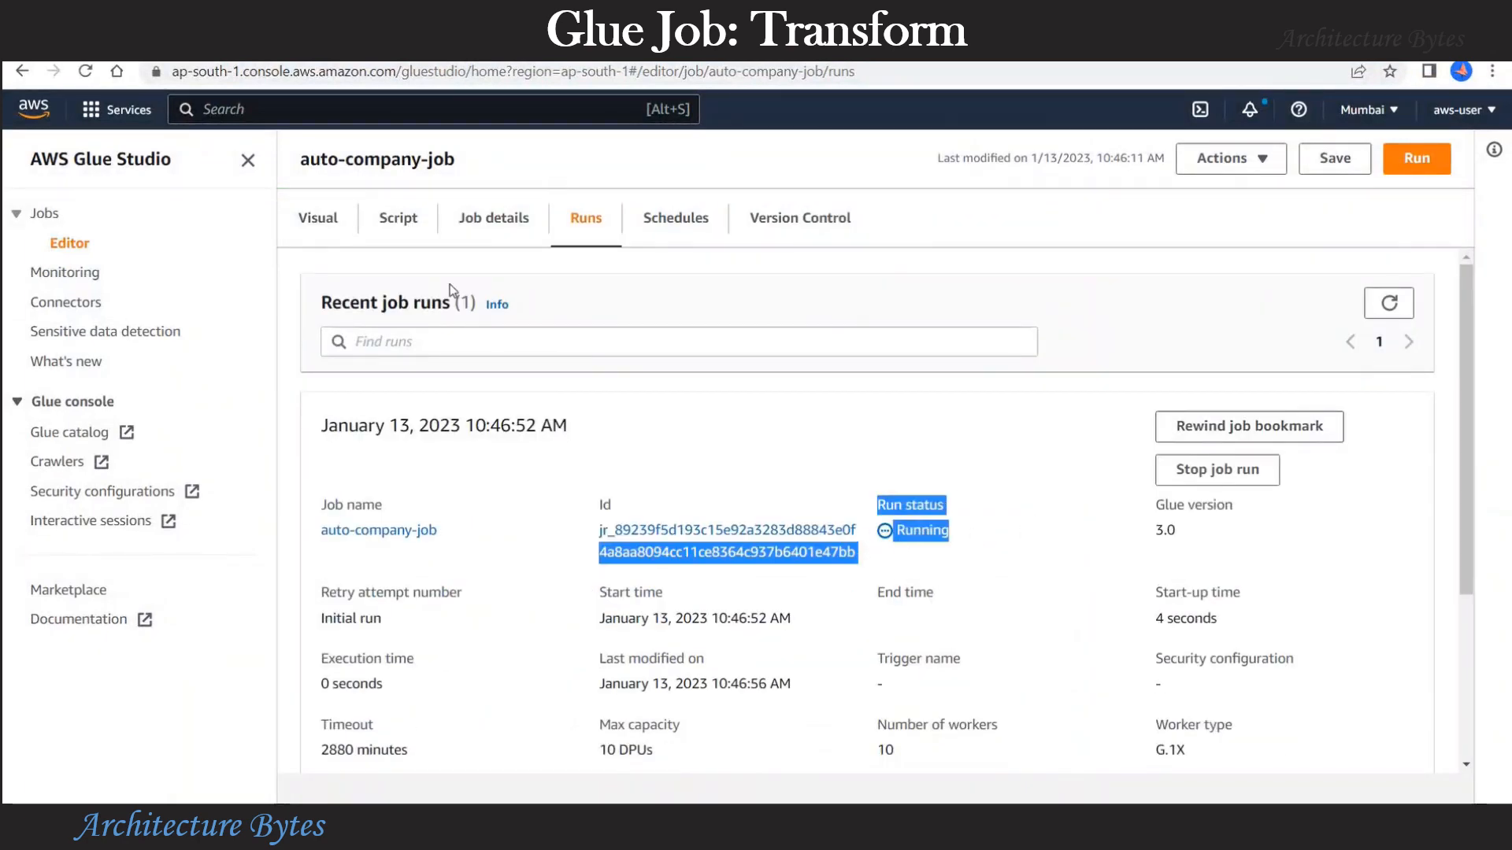
pyautogui.click(416, 304)
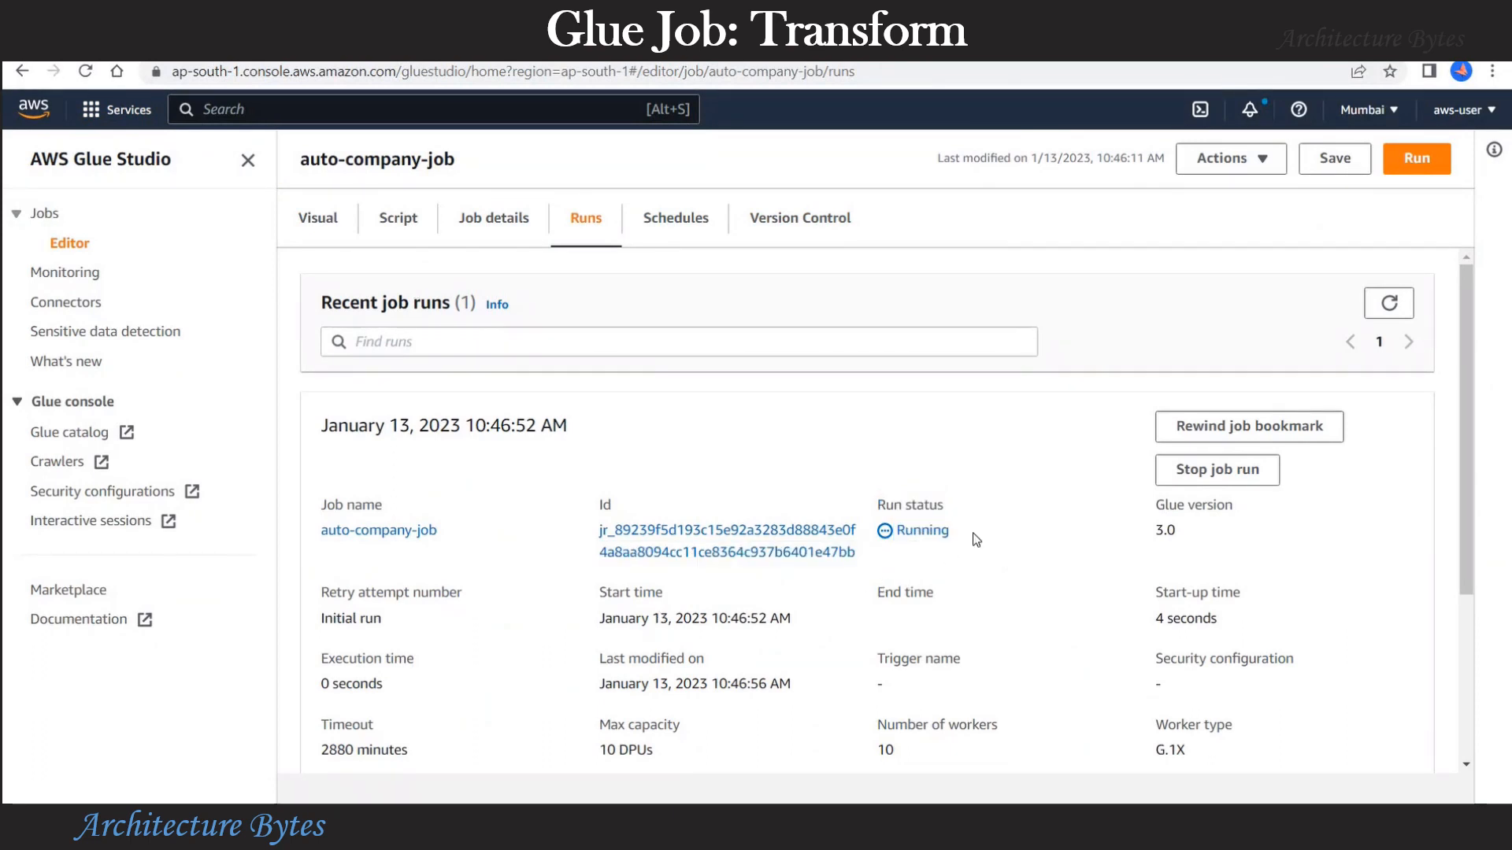
pyautogui.doubleClick(928, 536)
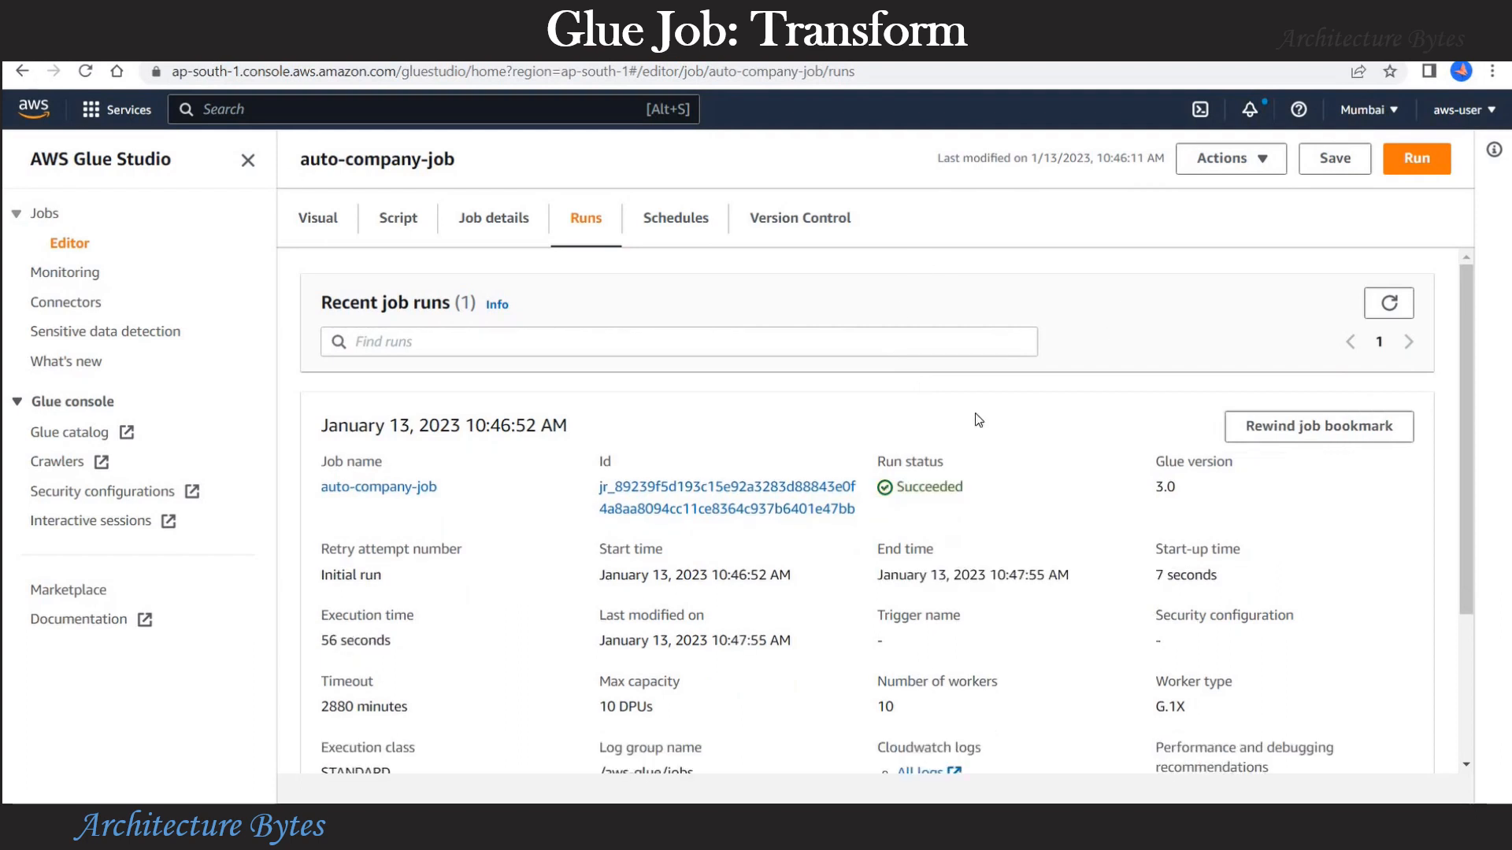
# Step: Check the job's run status, and in Amazon S3 refresh the auto-company bucket's processed/ folder to examine the Parquet output file
pyautogui.doubleClick(900, 490)
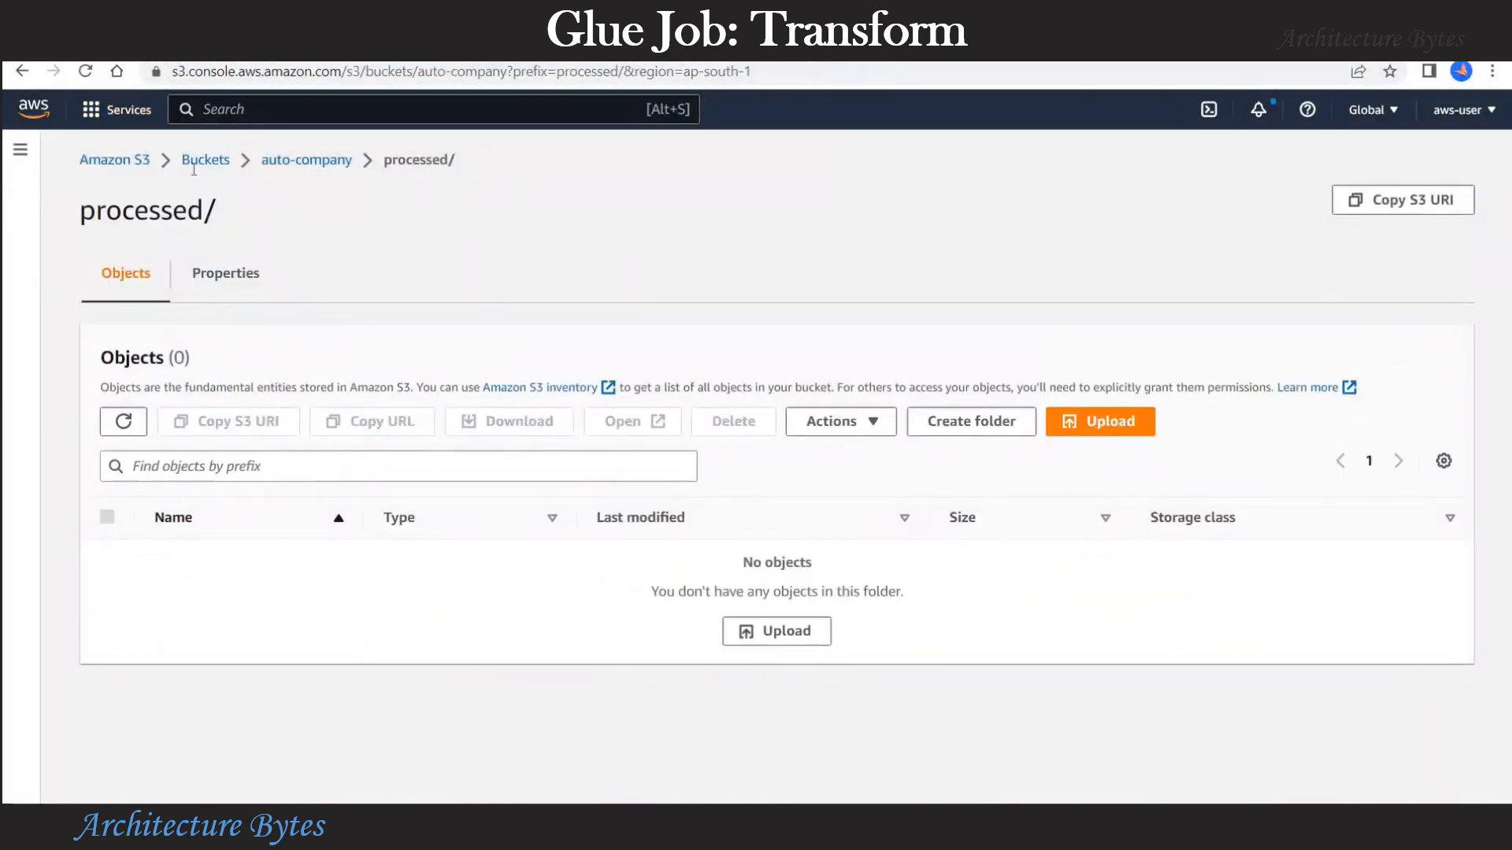
pyautogui.moveTo(463, 164); pyautogui.dragTo(80, 173)
pyautogui.click(76, 487)
pyautogui.click(128, 429)
pyautogui.moveTo(555, 556); pyautogui.dragTo(214, 600)
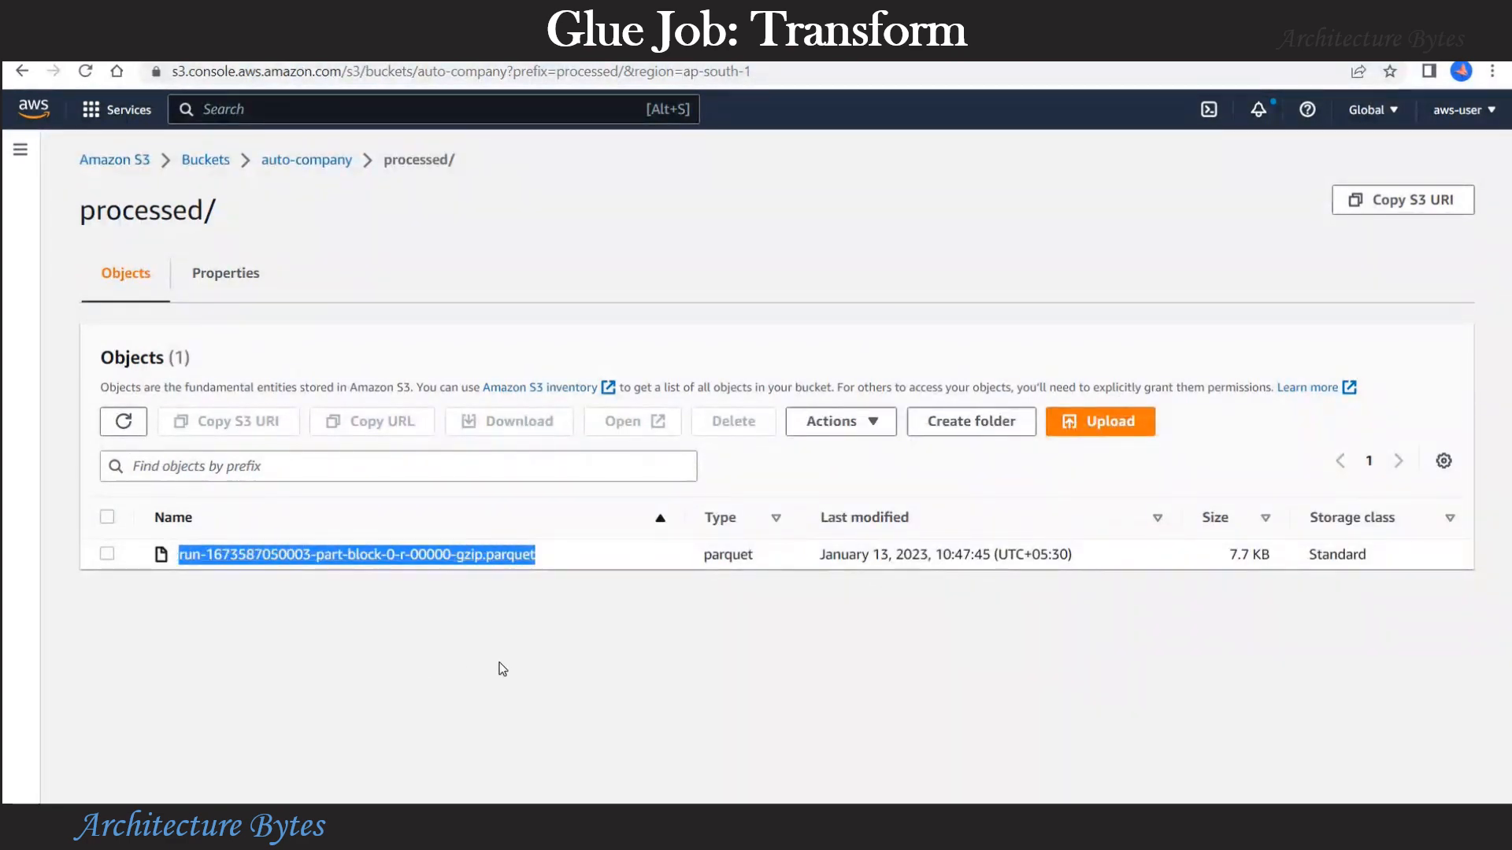
pyautogui.click(485, 563)
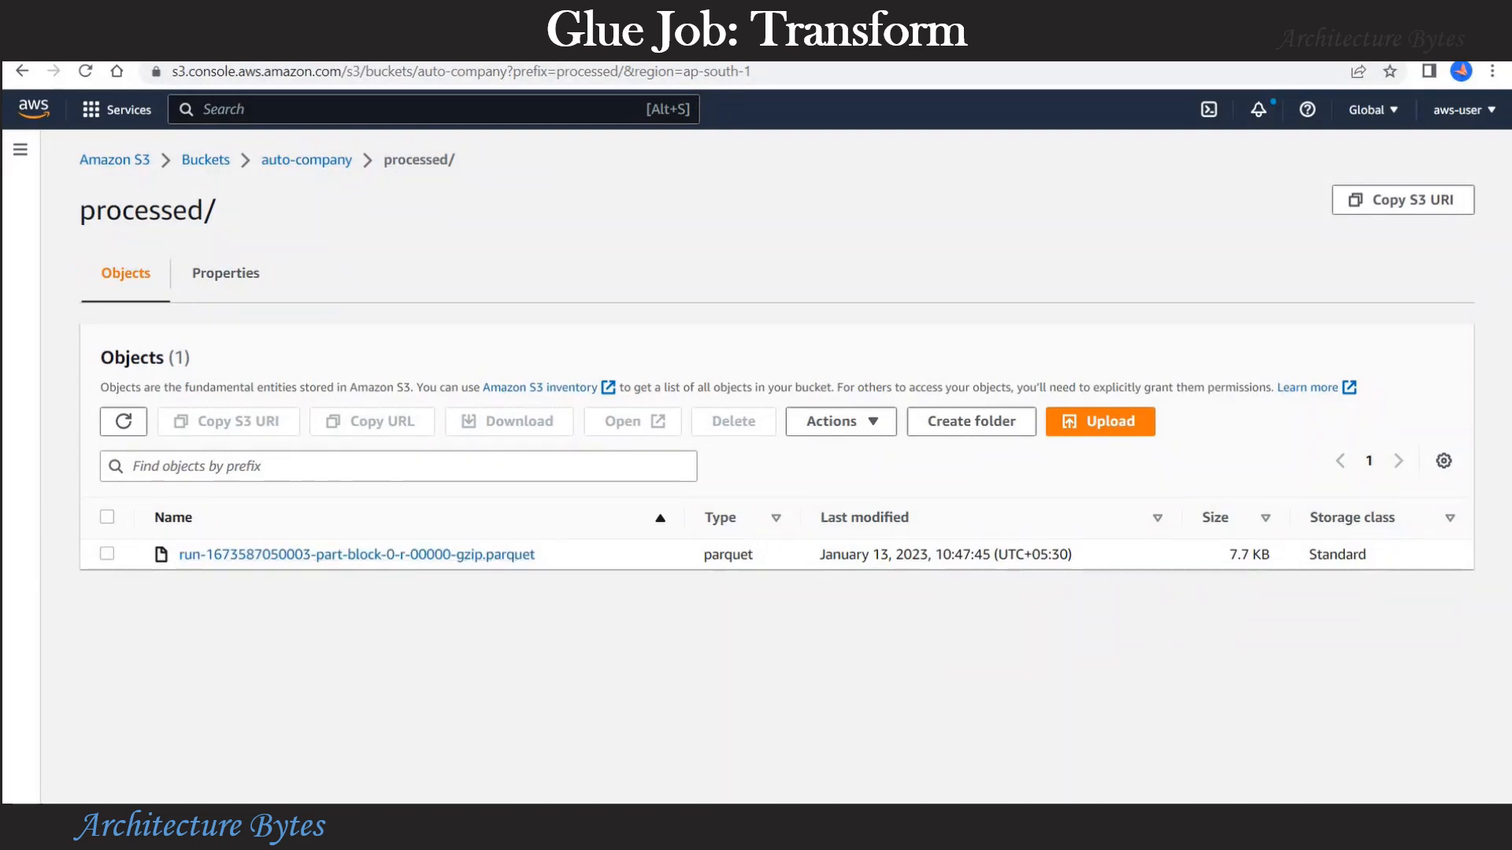
# Step: Back in Glue Studio, view auto-company-job's visual graph and read through its generated script
pyautogui.click(87, 52)
pyautogui.click(315, 211)
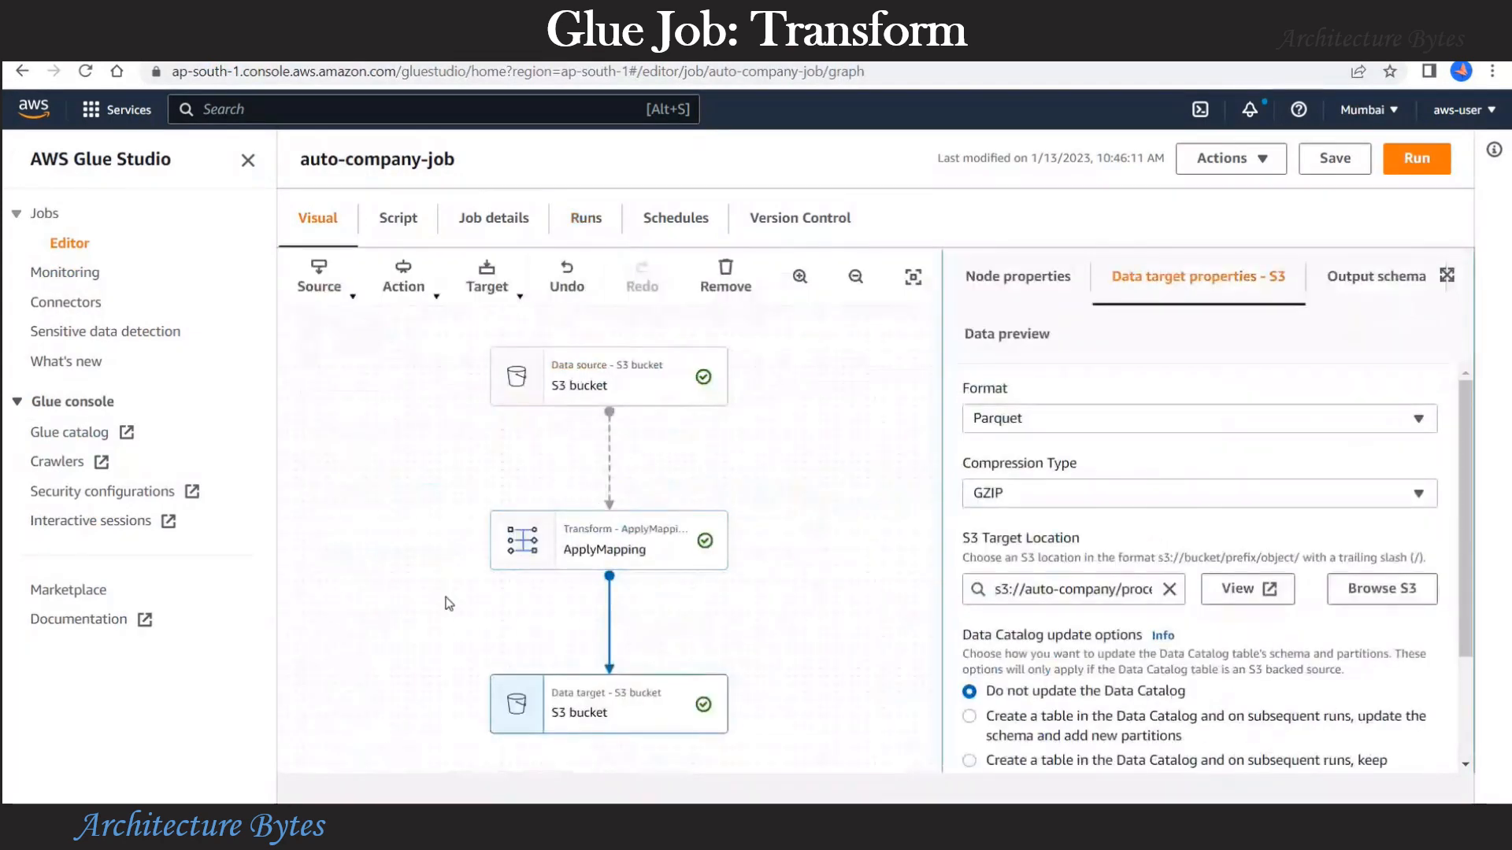
pyautogui.click(399, 218)
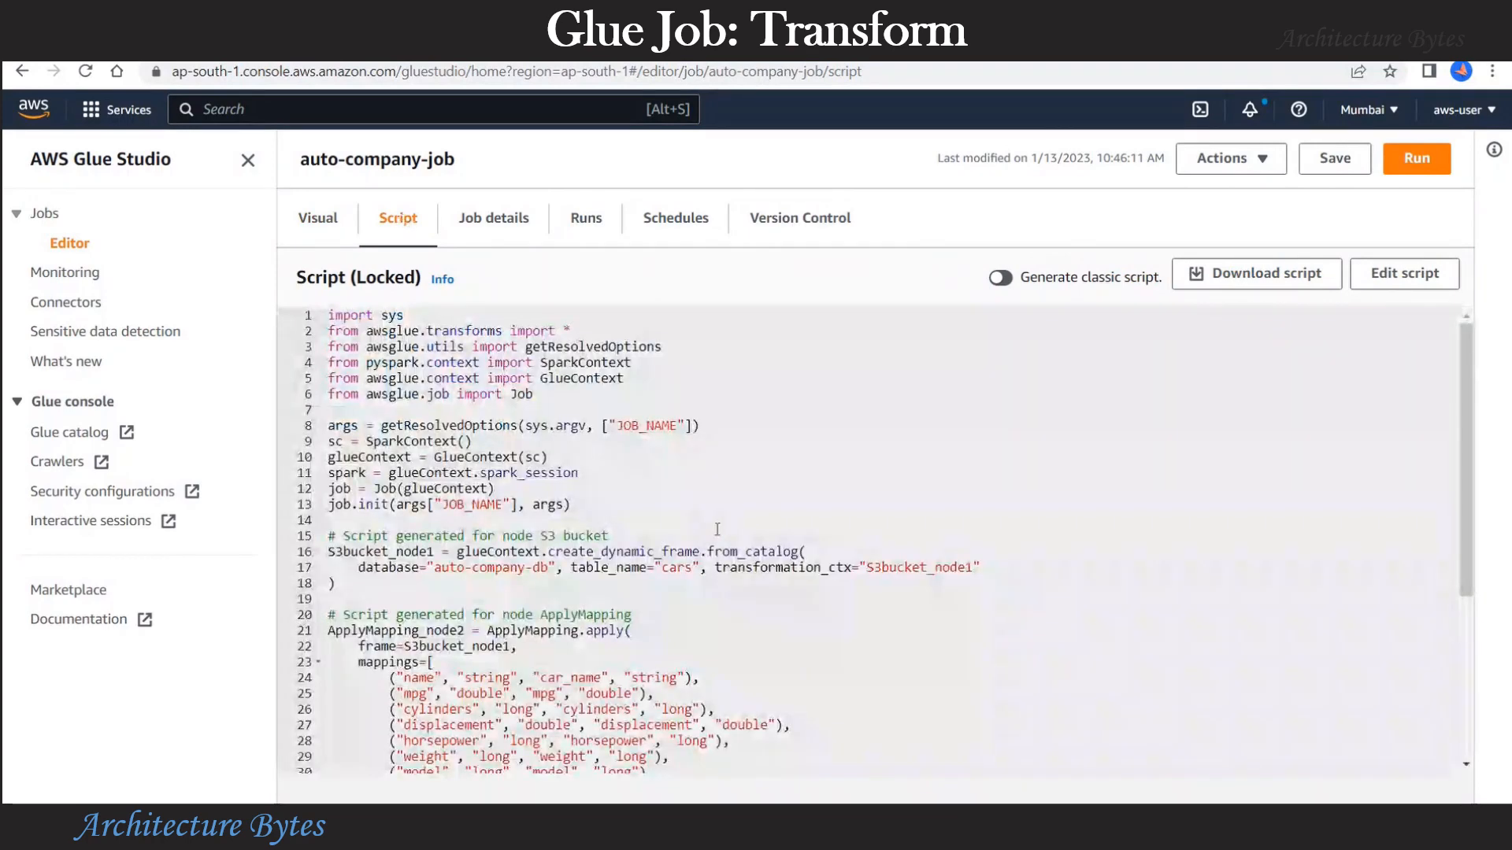
pyautogui.click(666, 528)
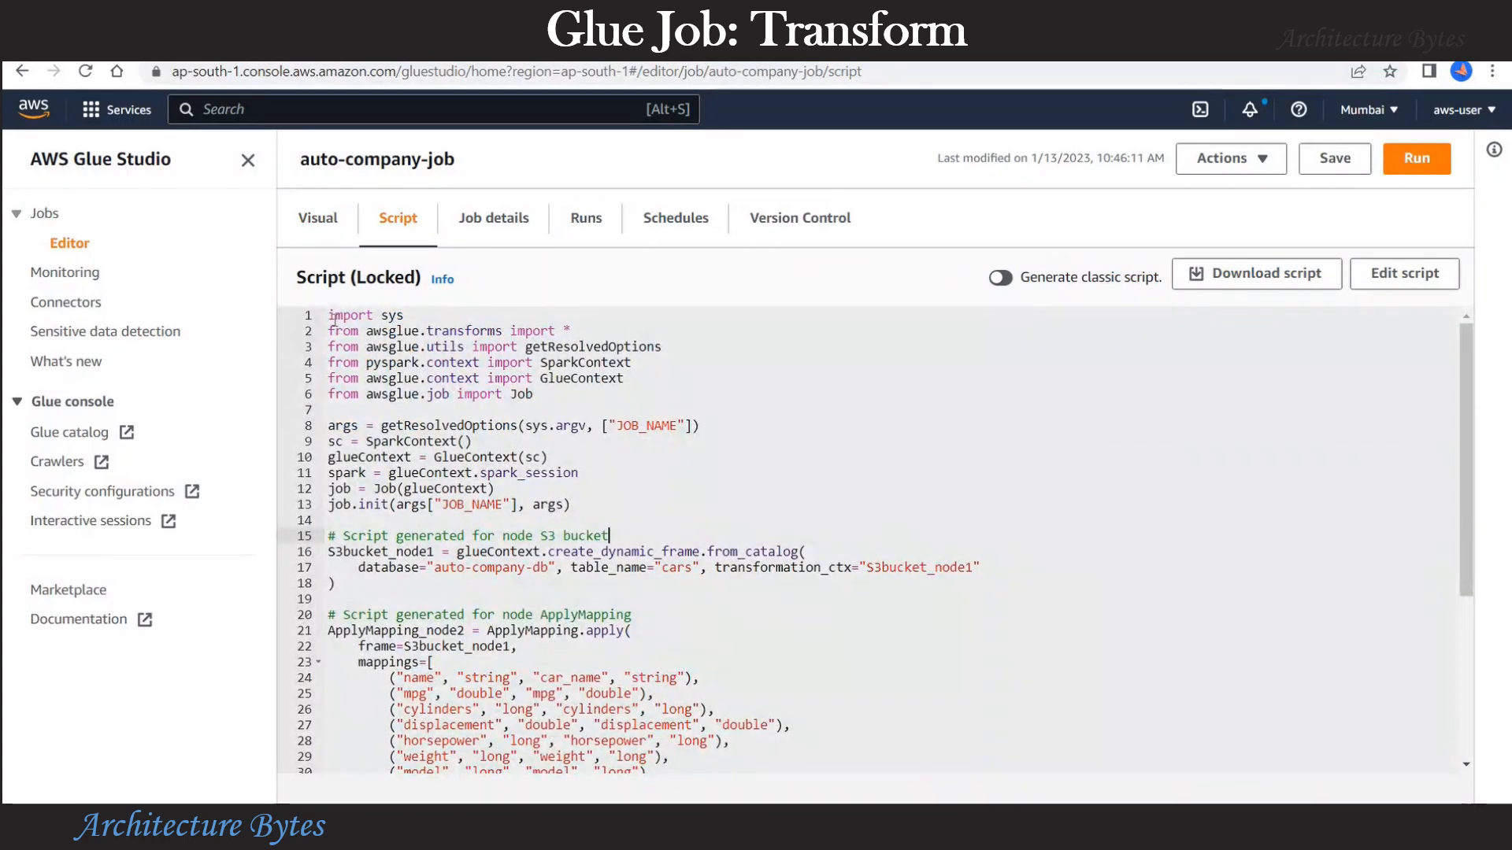
pyautogui.moveTo(331, 316); pyautogui.dragTo(434, 662)
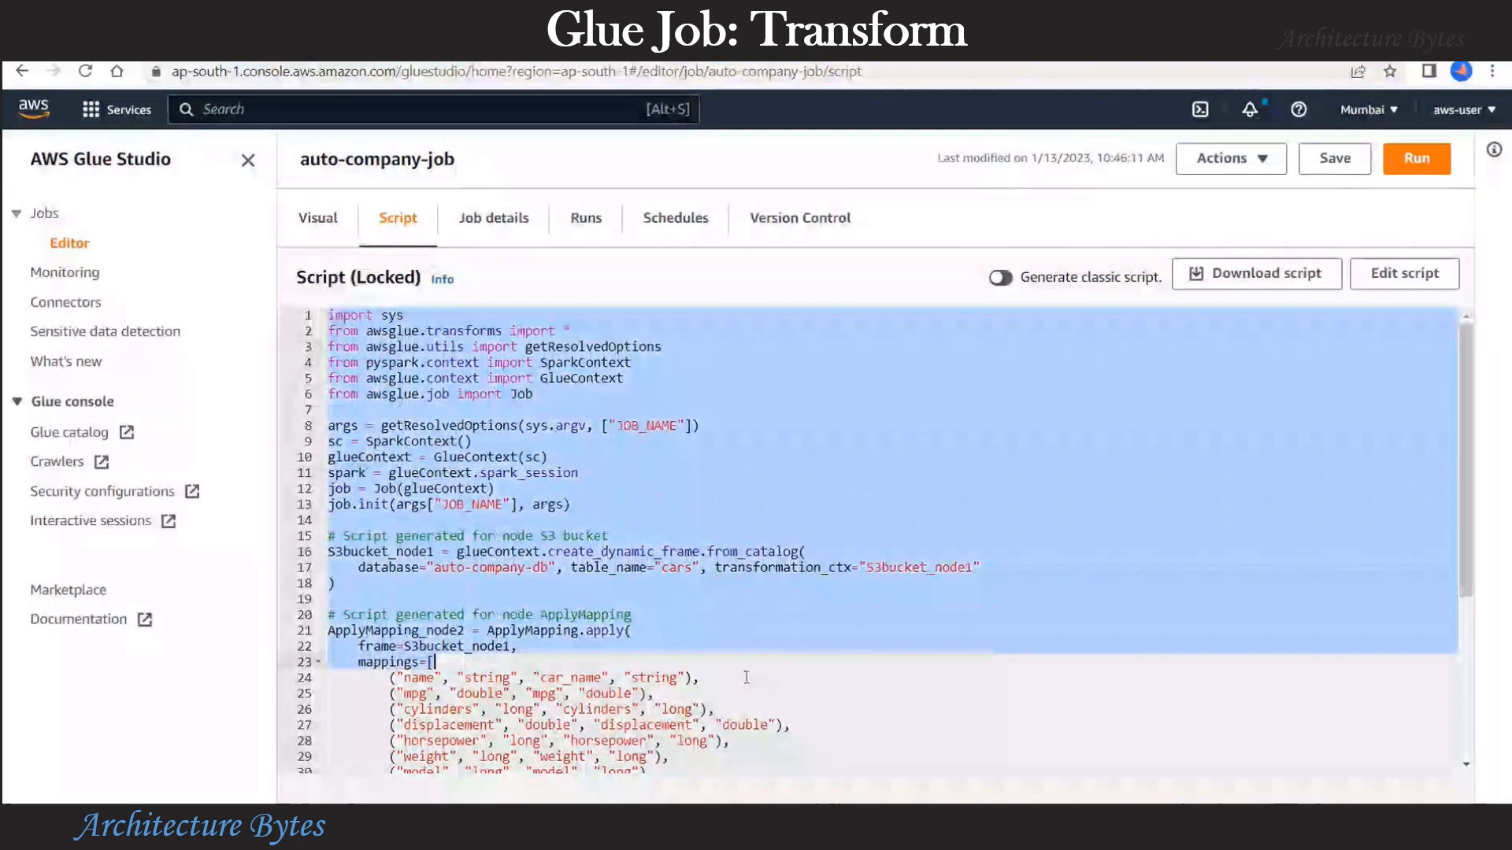
pyautogui.scroll(-3, 568, 752)
pyautogui.click(572, 734)
pyautogui.scroll(3, 576, 724)
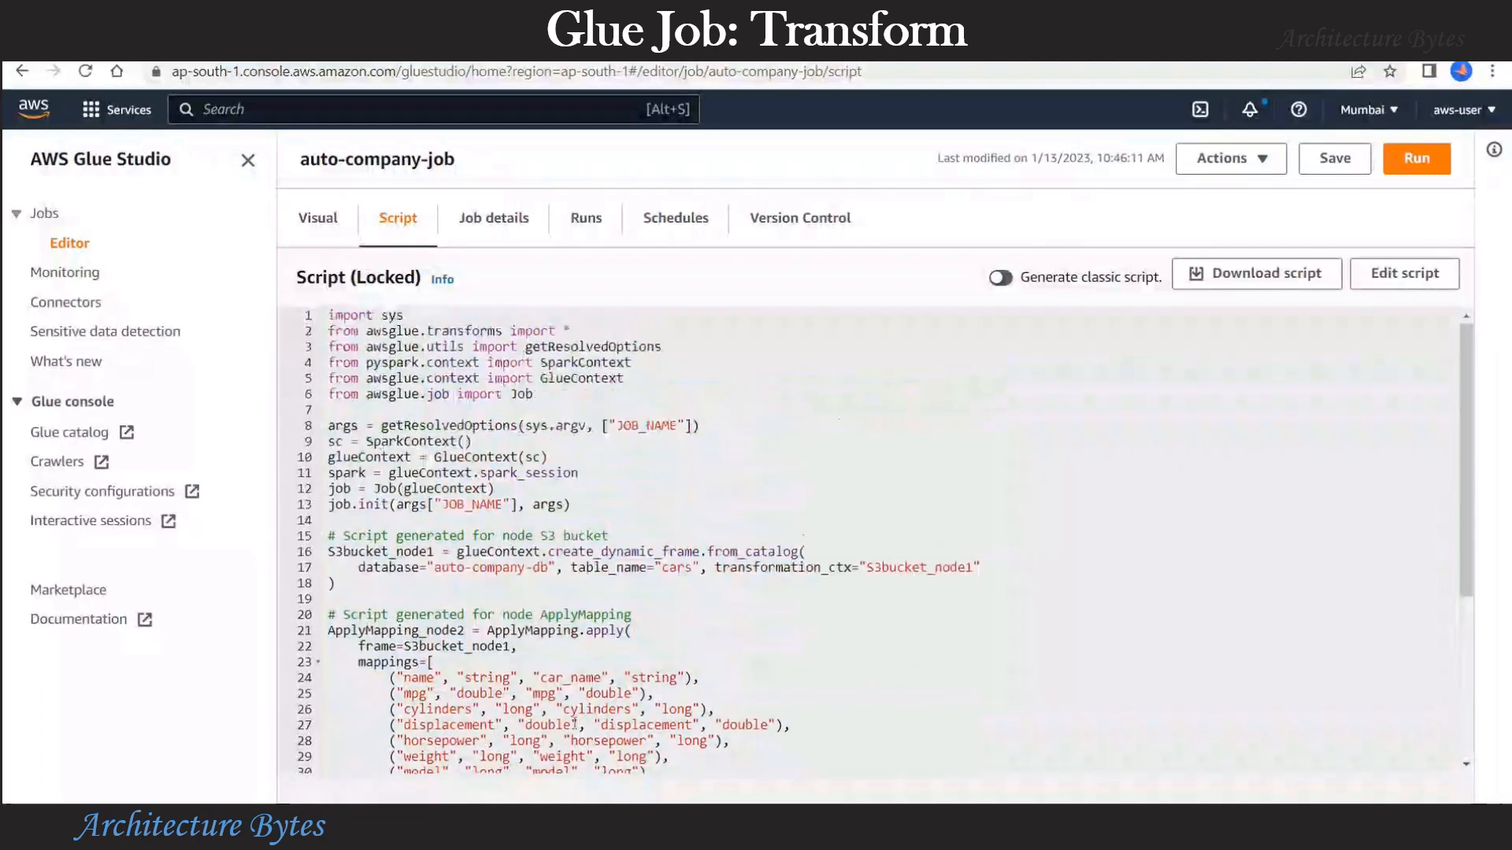
pyautogui.scroll(-2, 309, 457)
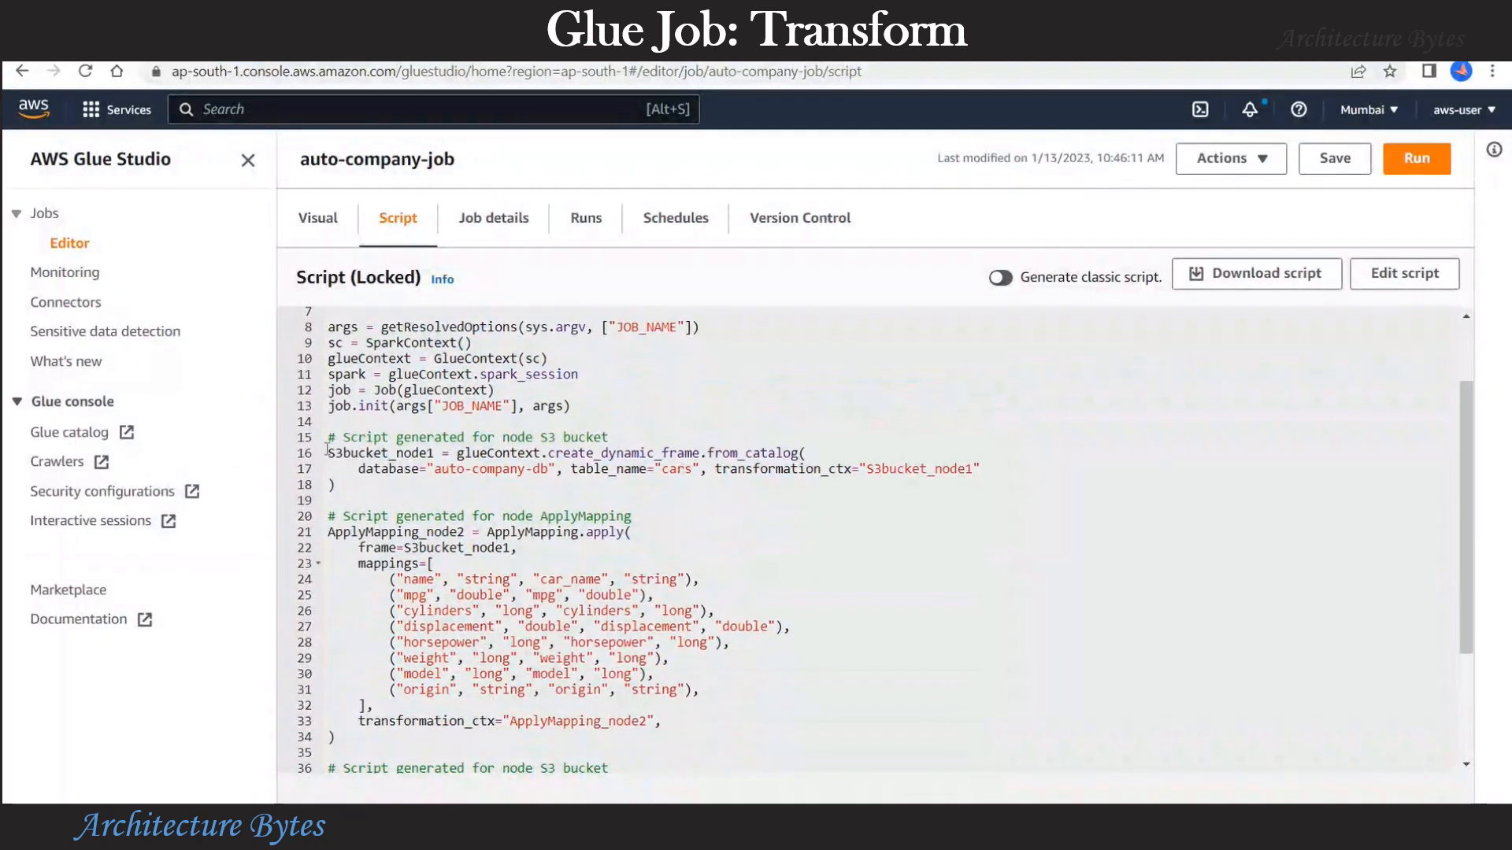
# Step: Examine the script's S3bucket_node1, ApplyMapping_node2 and S3bucket_node3 definitions, and return to the job's visual graph
pyautogui.moveTo(328, 453); pyautogui.dragTo(441, 453)
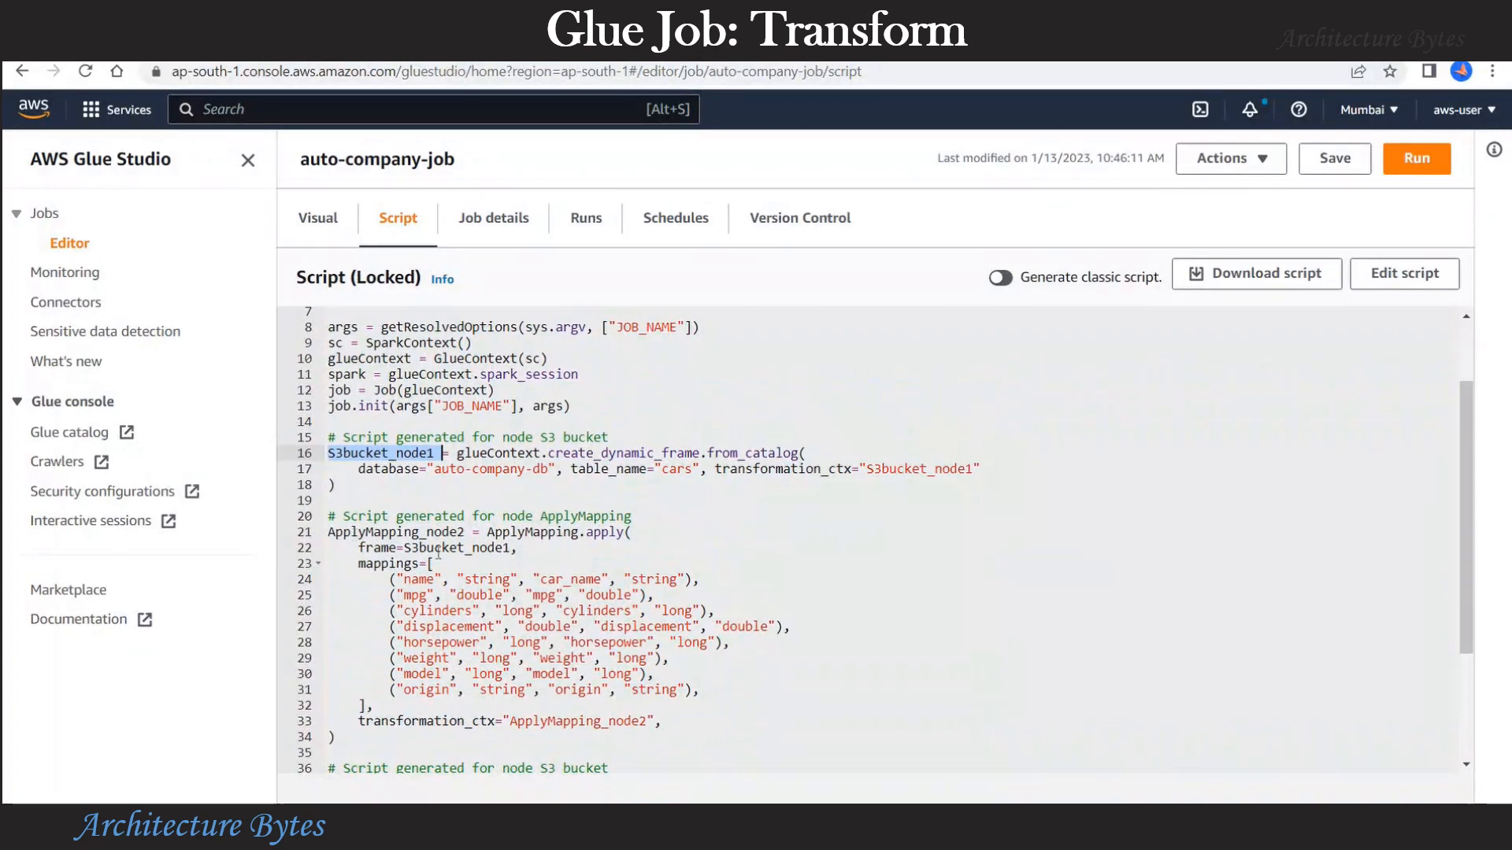
pyautogui.scroll(-1, 385, 499)
pyautogui.moveTo(327, 435); pyautogui.dragTo(471, 433)
pyautogui.scroll(-1, 330, 607)
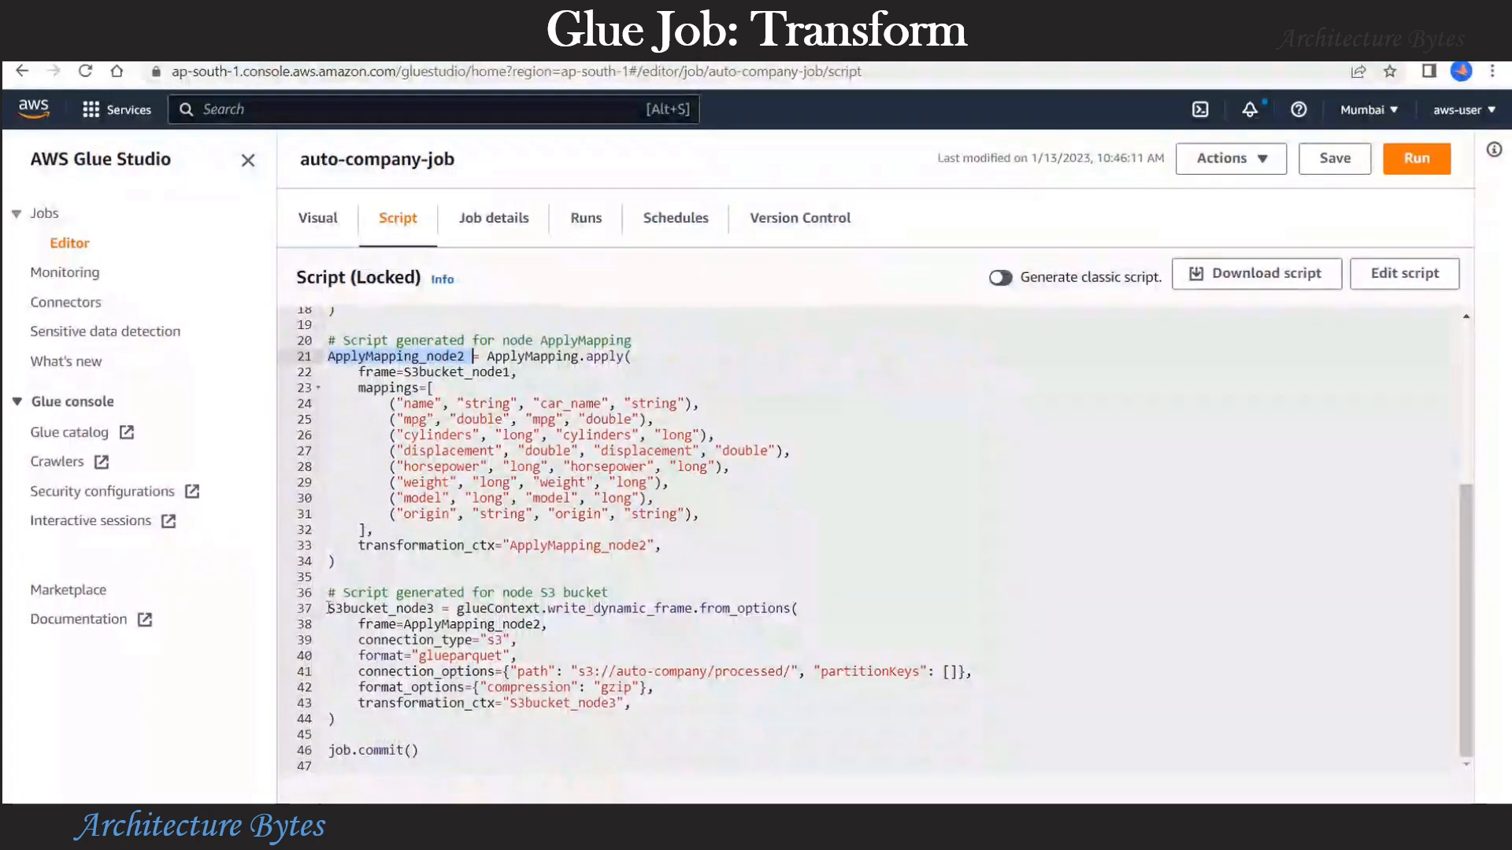
pyautogui.moveTo(438, 608); pyautogui.dragTo(437, 608)
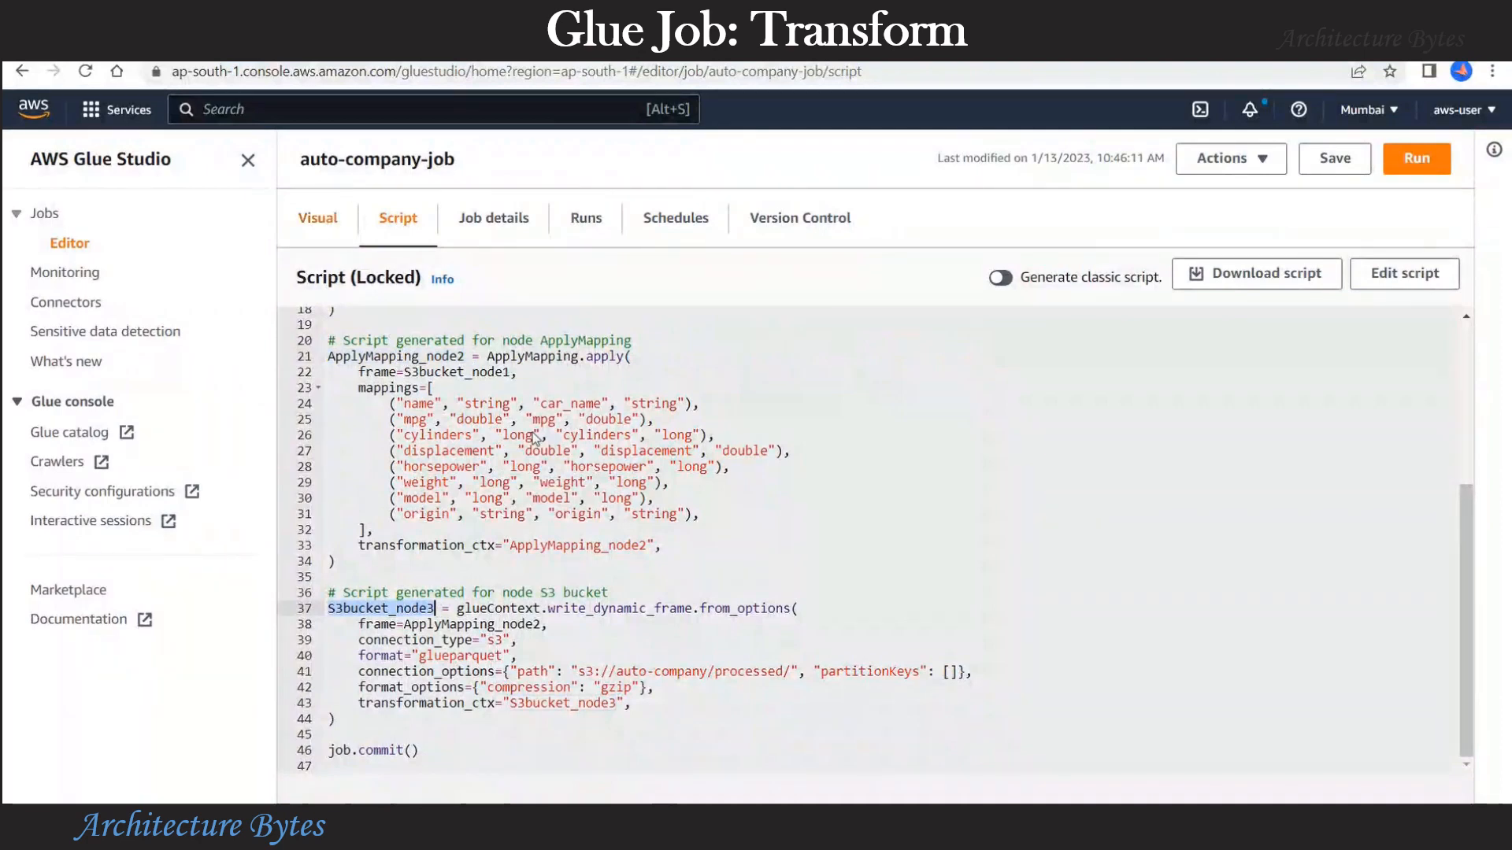
pyautogui.click(317, 218)
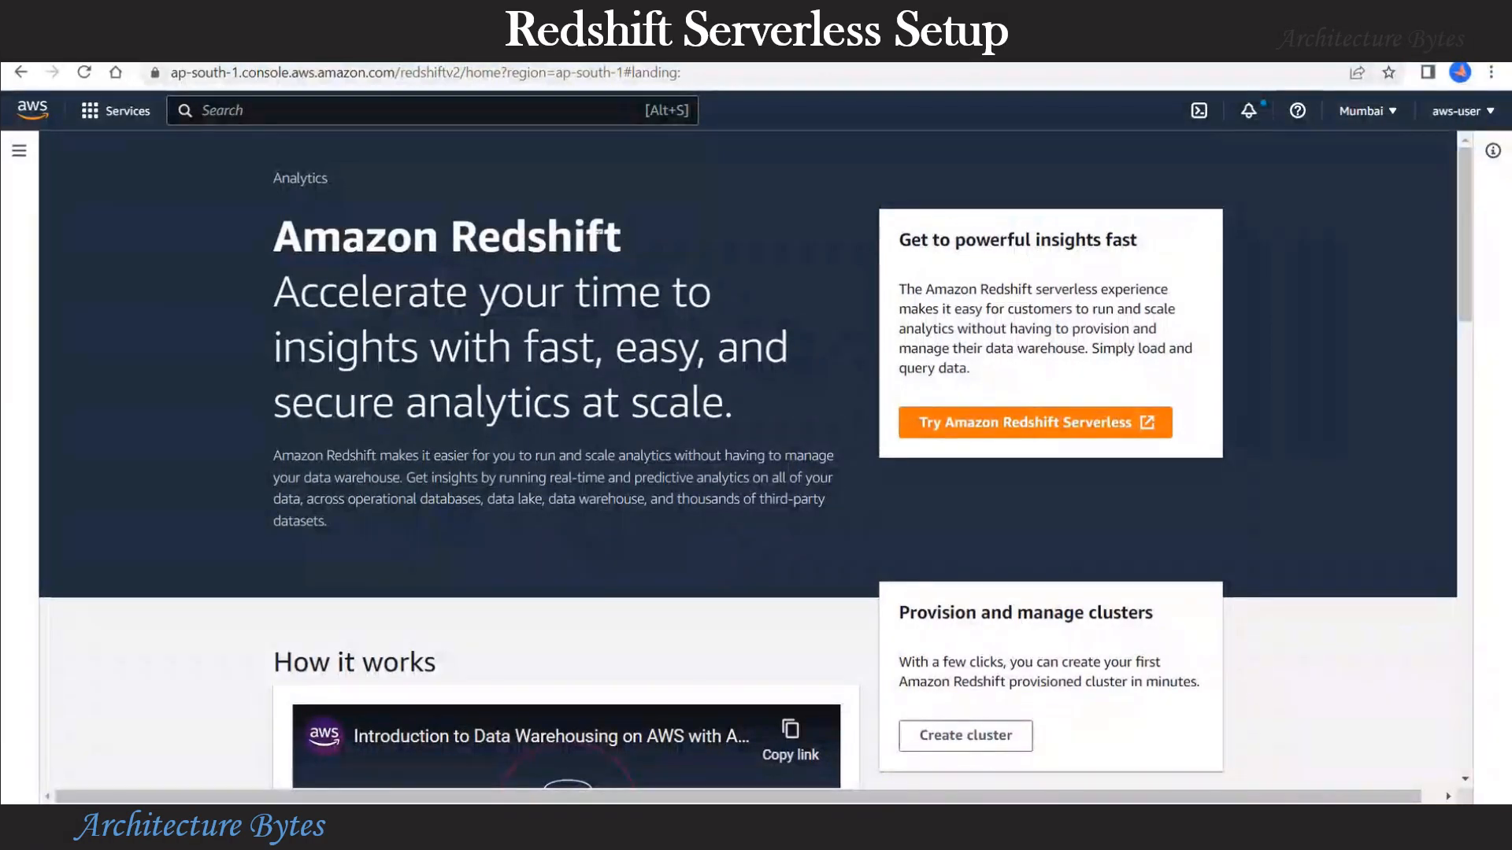
# Step: Switch to the Amazon Redshift console and start the Redshift Serverless setup
pyautogui.tripleClick(293, 240)
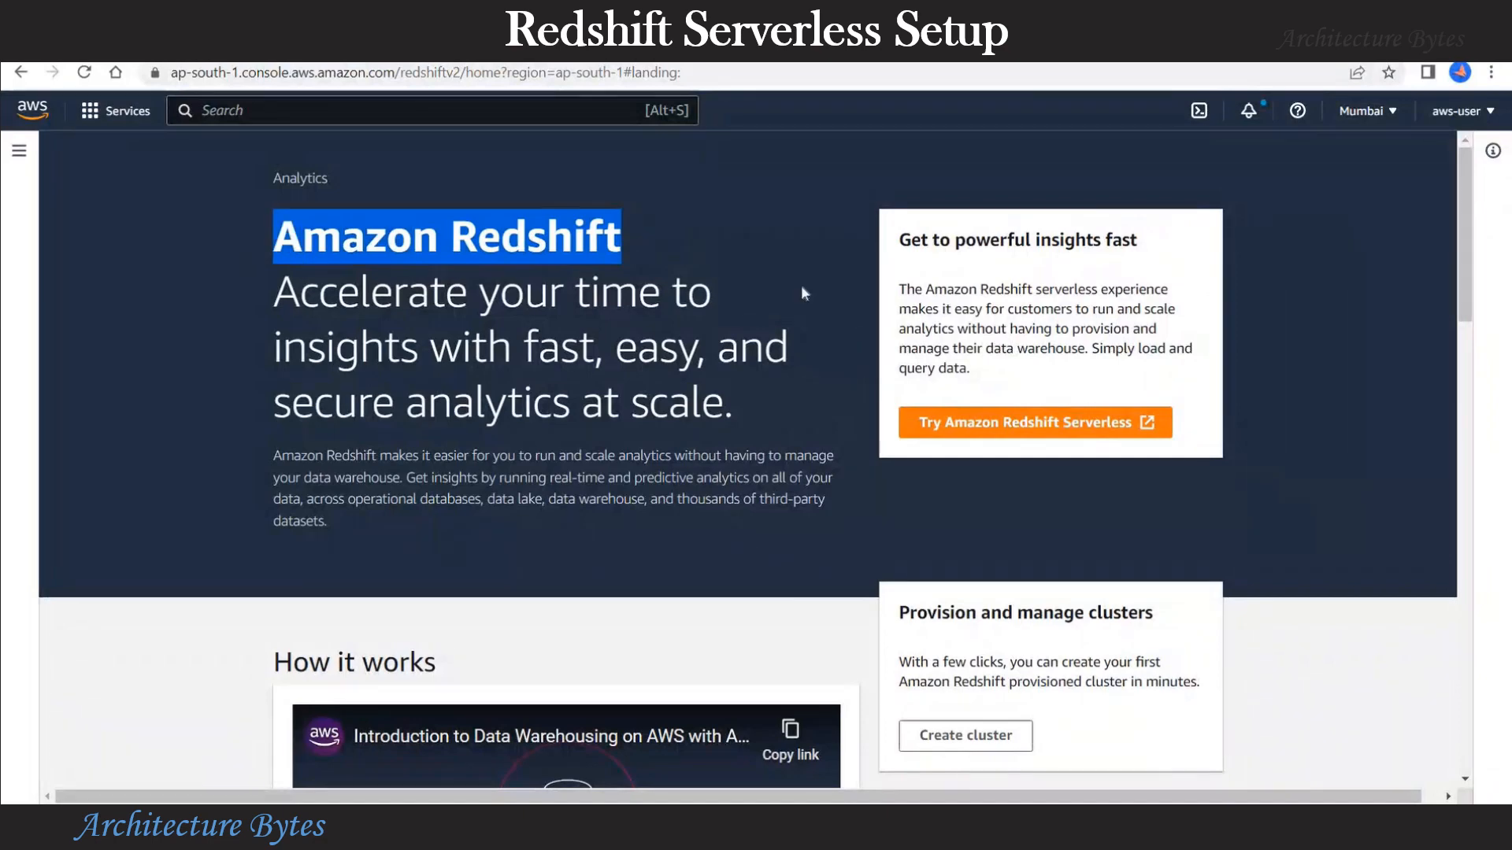
pyautogui.click(1047, 428)
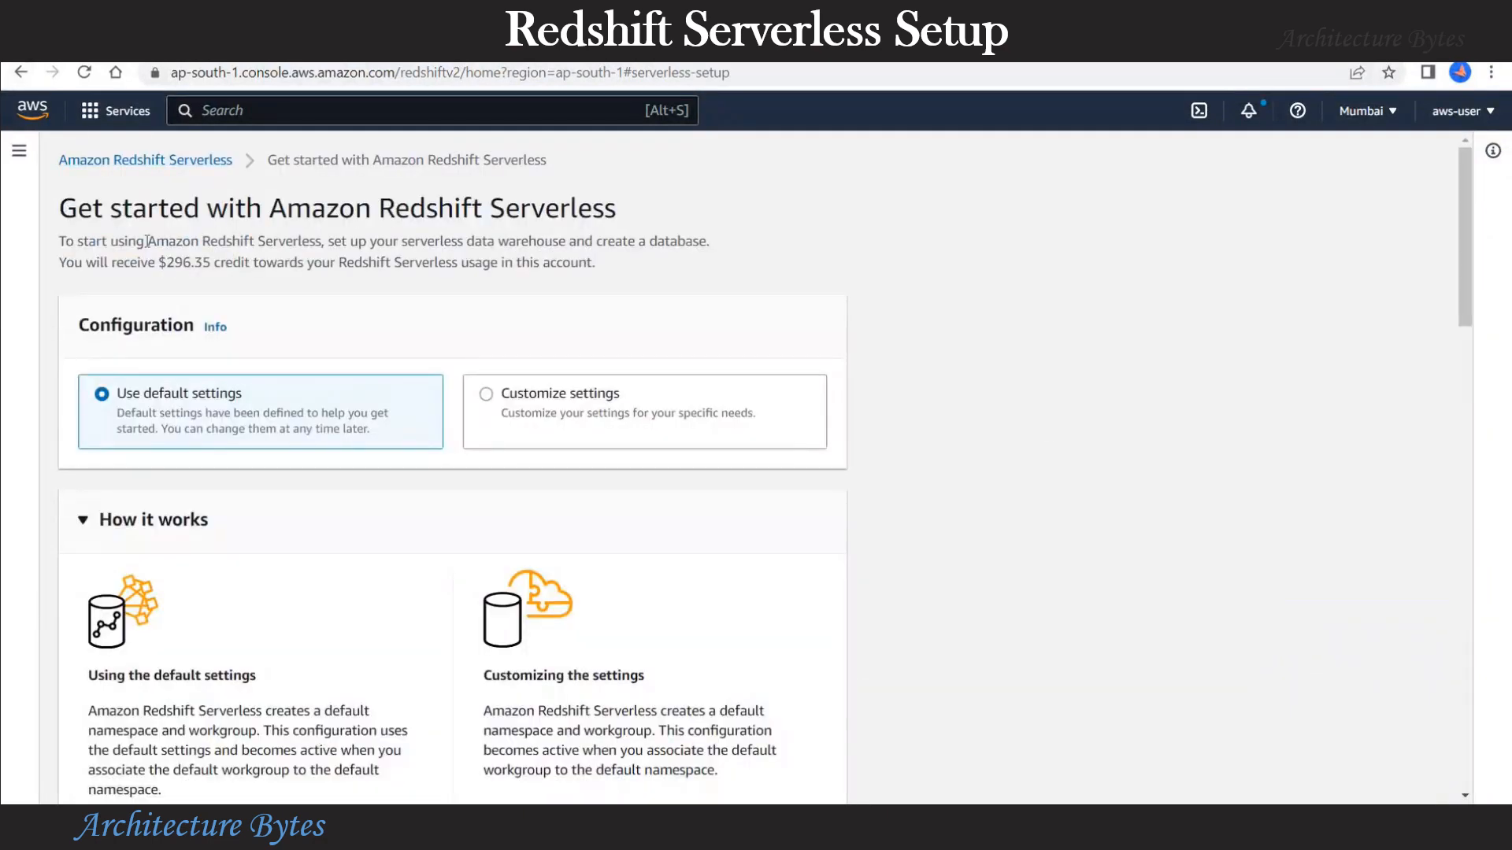
pyautogui.moveTo(615, 209); pyautogui.dragTo(356, 209)
# Step: Review the default namespace, IAM role and workgroup settings, and save the Redshift Serverless configuration
pyautogui.scroll(-9, 336, 510)
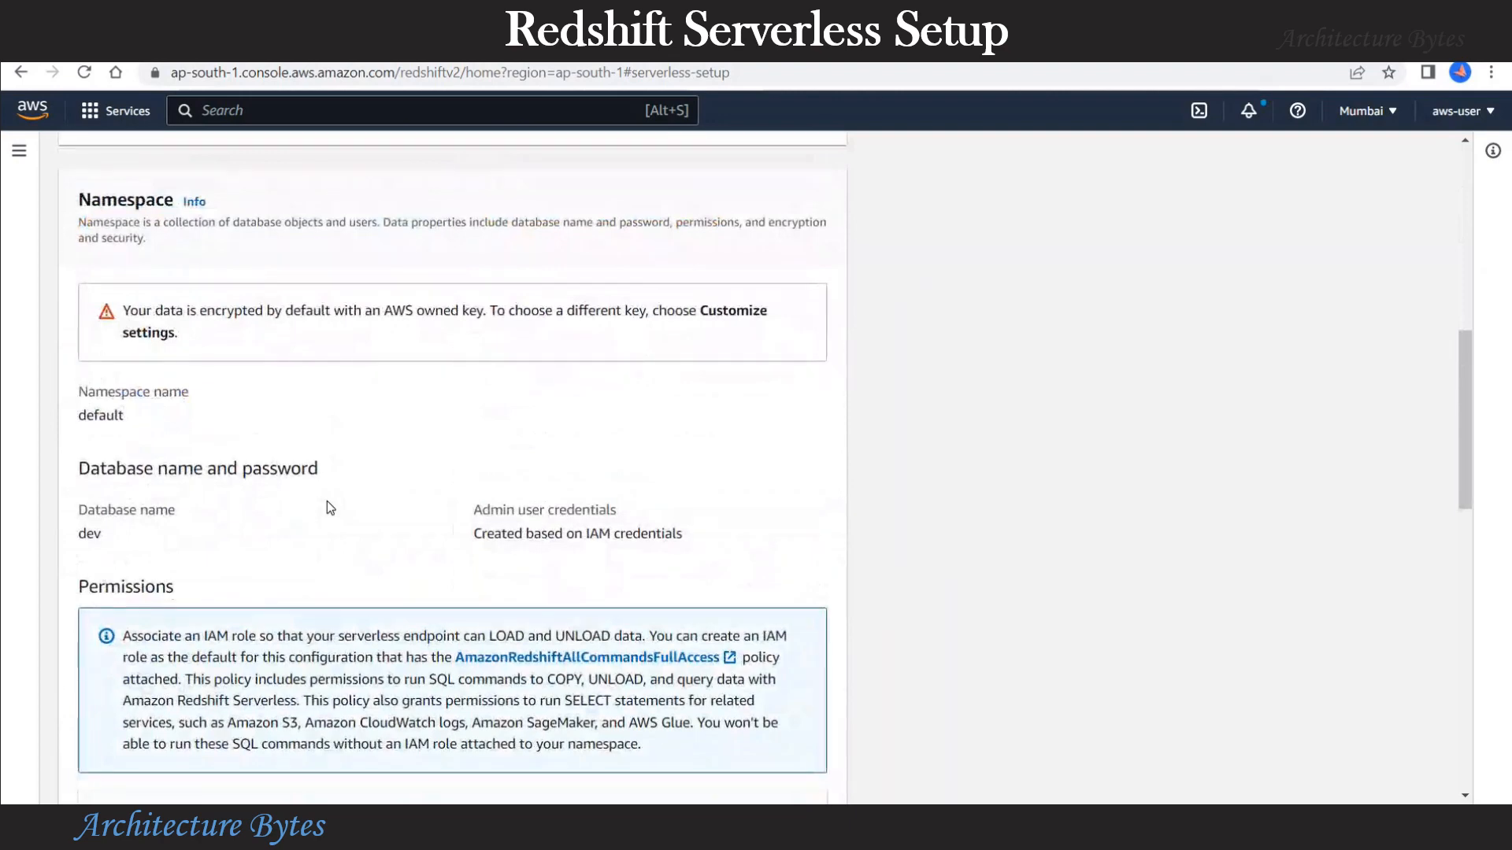
pyautogui.scroll(-4, 328, 502)
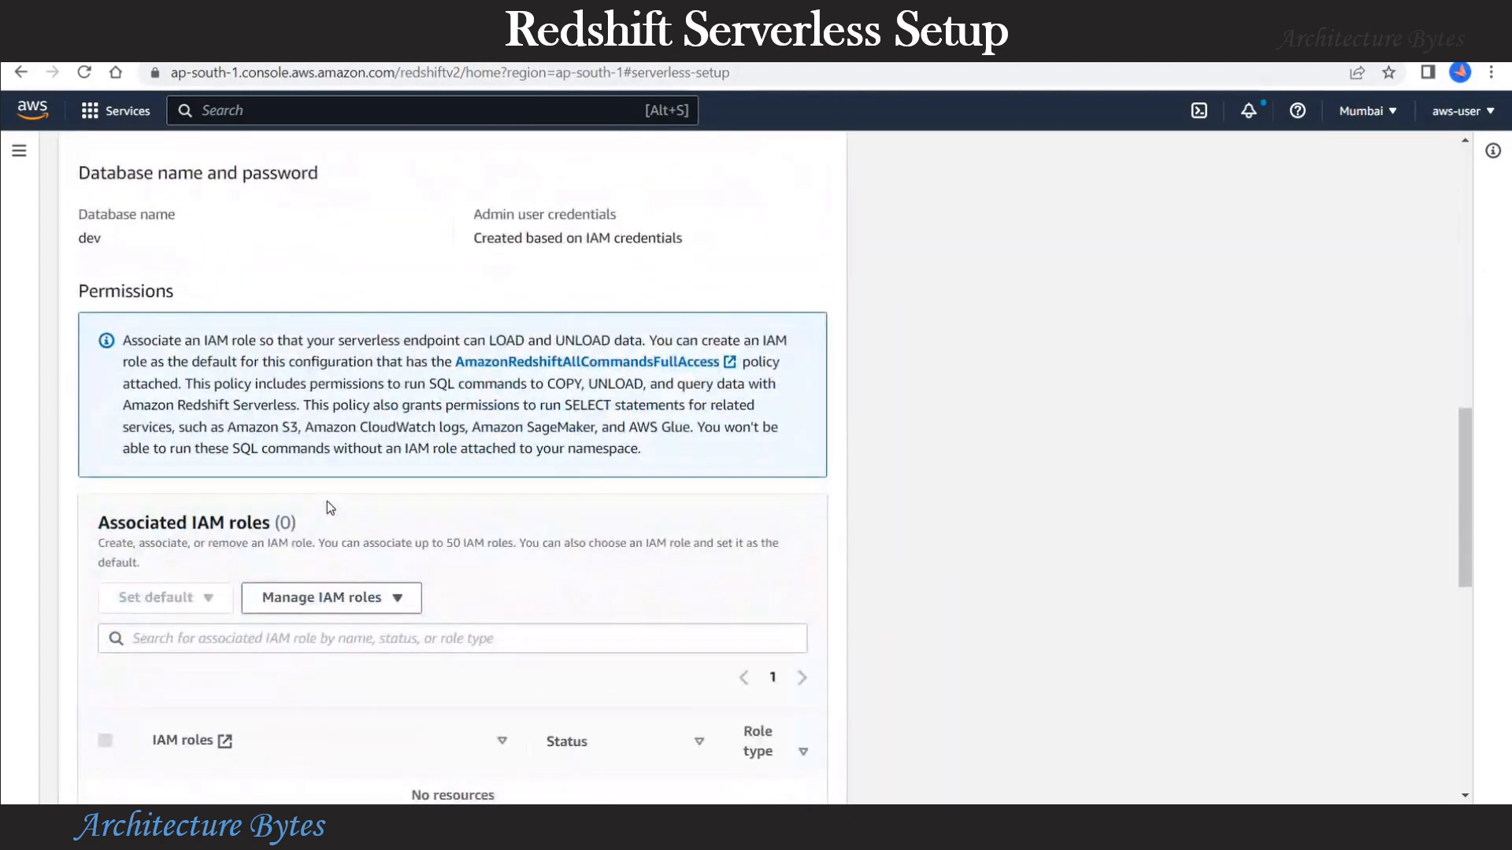
pyautogui.scroll(-5, 327, 501)
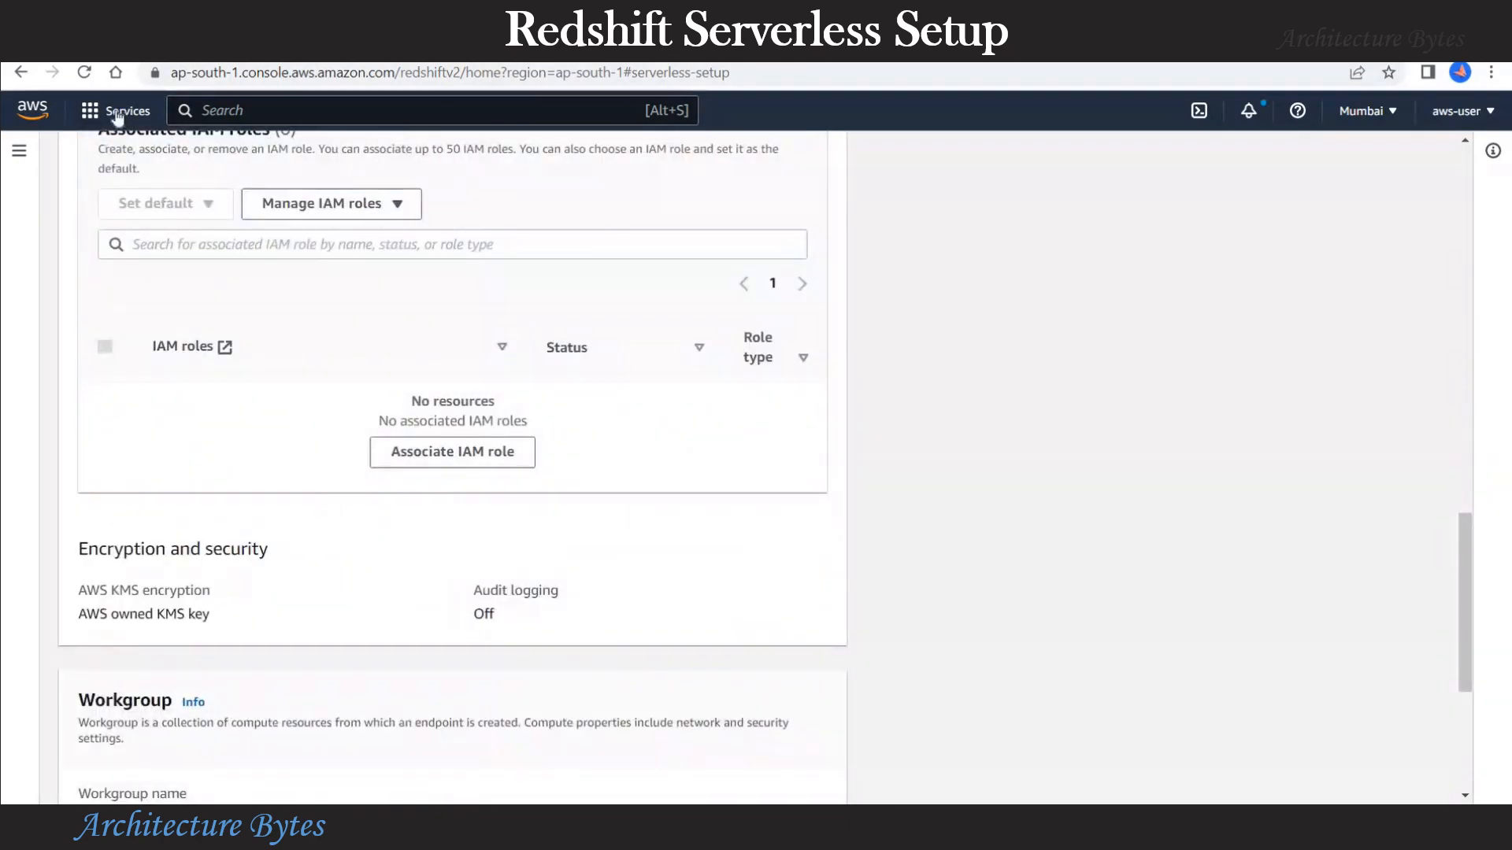
pyautogui.scroll(-2, 753, 385)
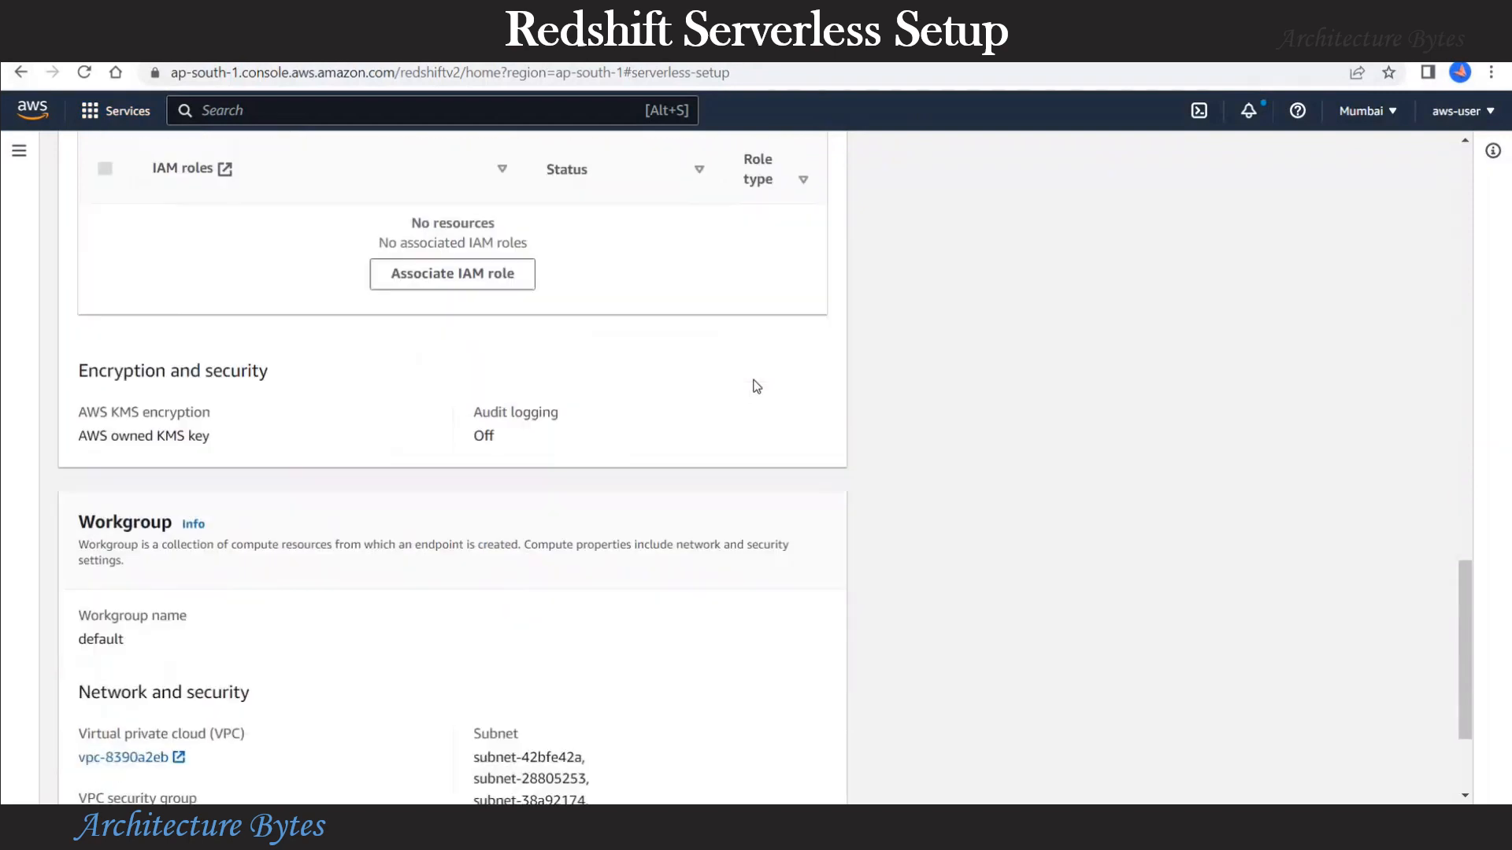
pyautogui.scroll(2, 661, 402)
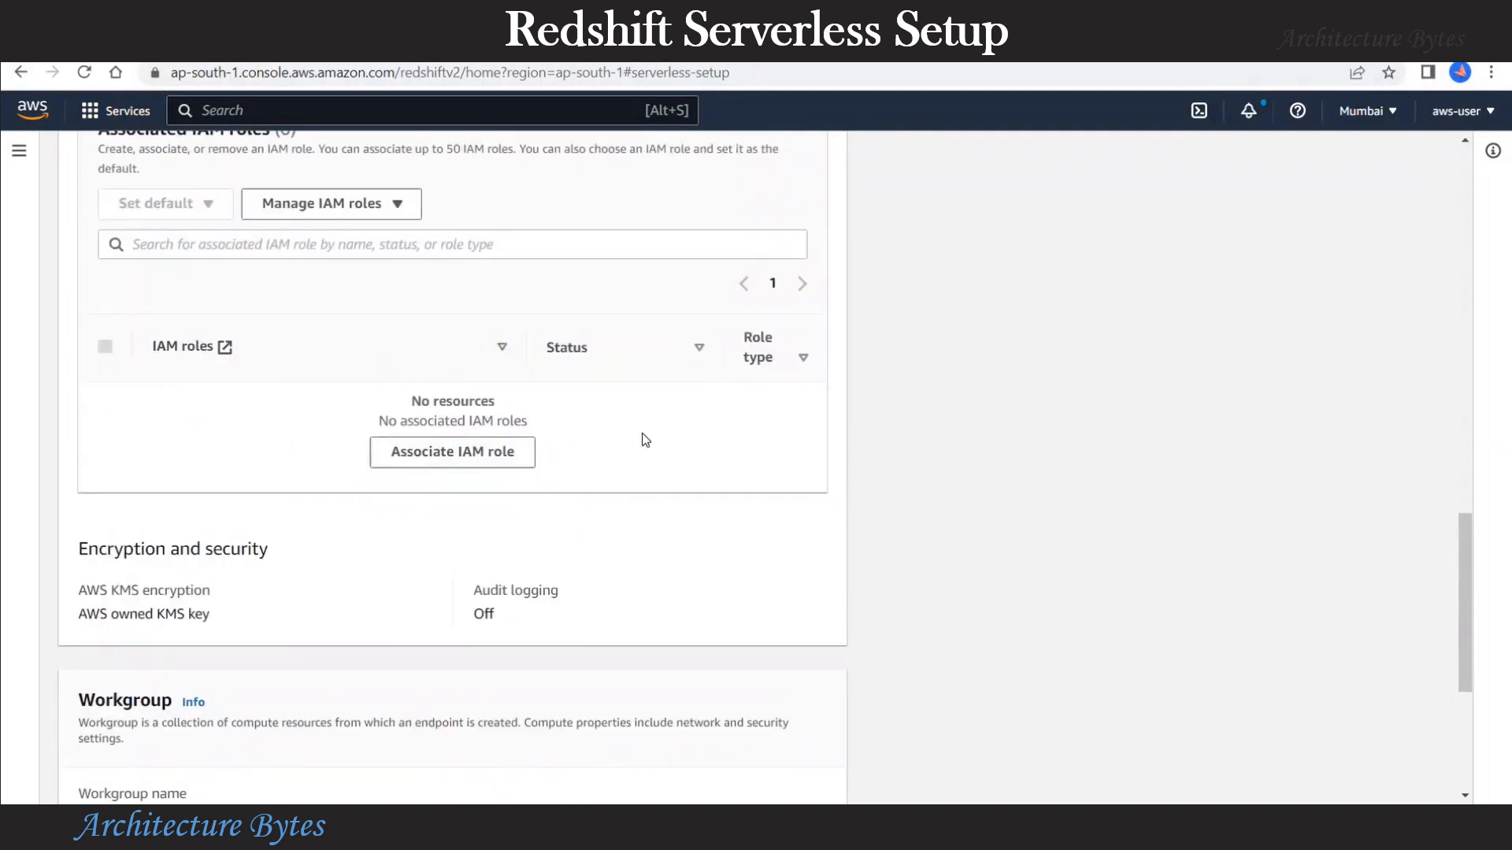
pyautogui.scroll(-5, 646, 439)
pyautogui.click(803, 759)
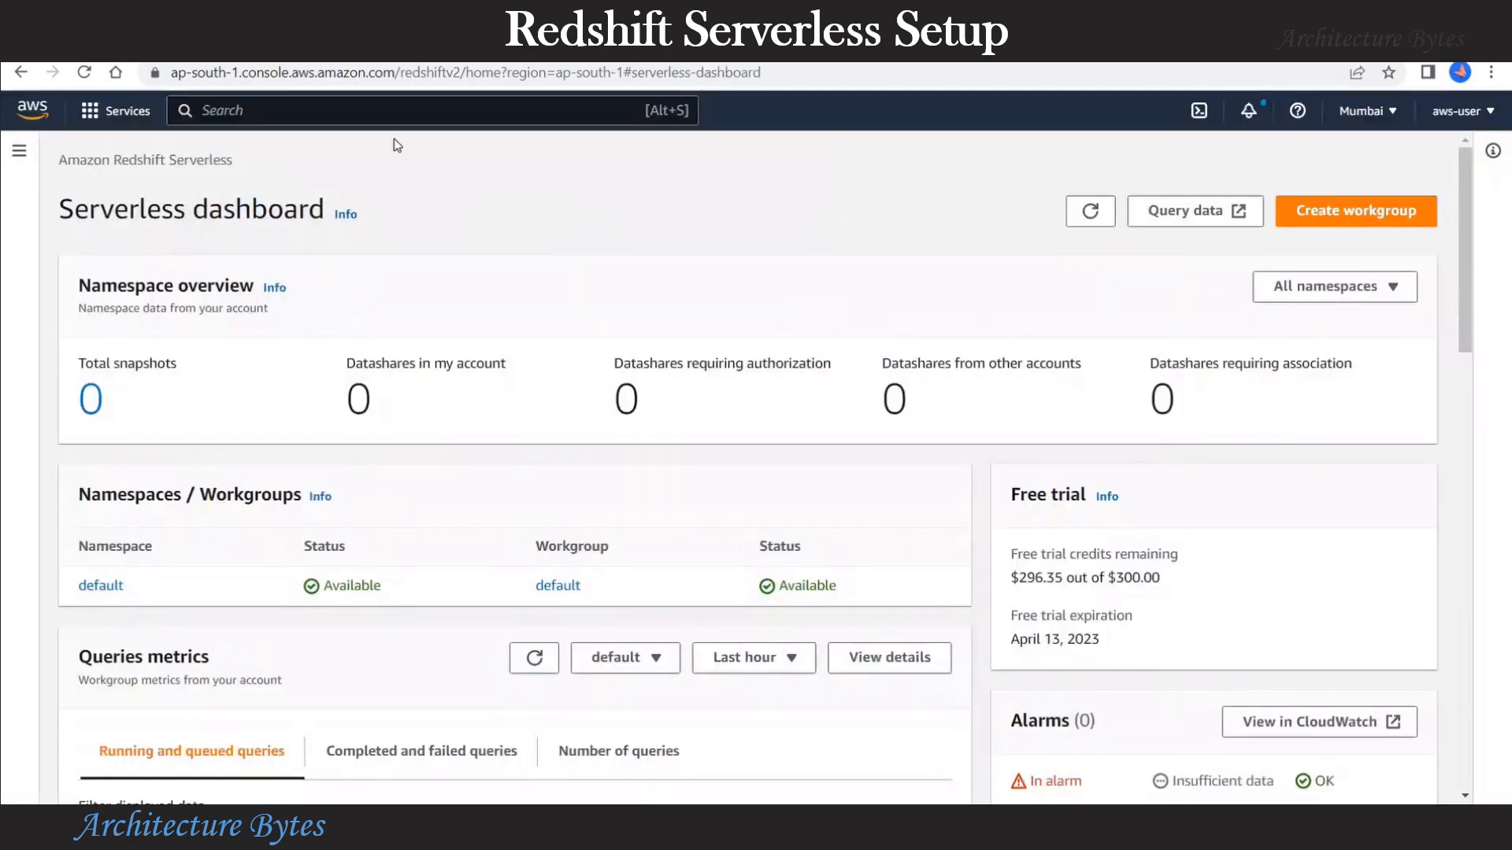
# Step: Check the default namespace and default workgroup listed on the Serverless dashboard
pyautogui.moveTo(60, 211); pyautogui.dragTo(323, 211)
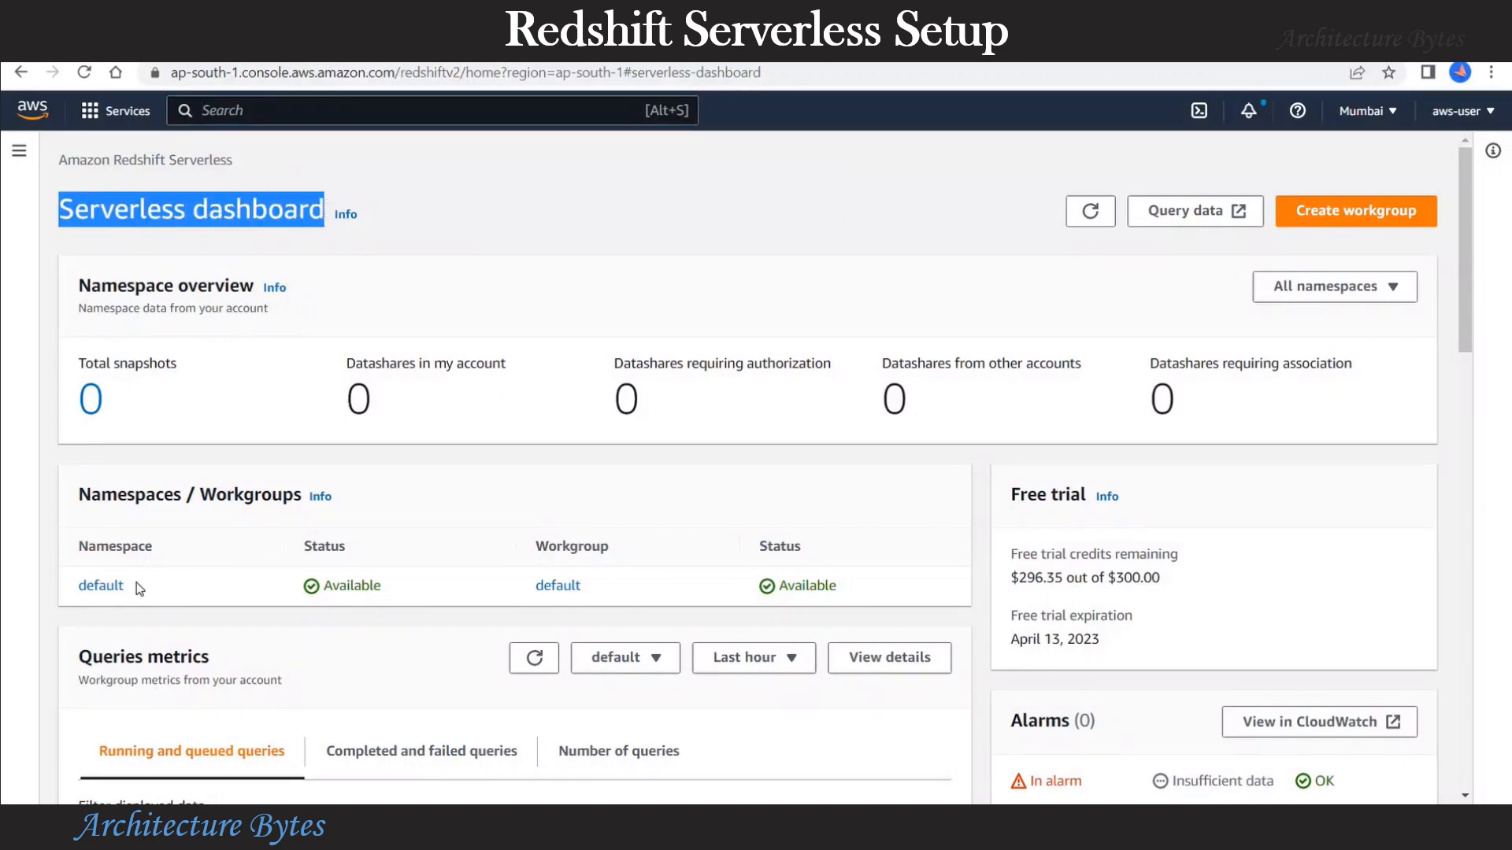
pyautogui.doubleClick(84, 589)
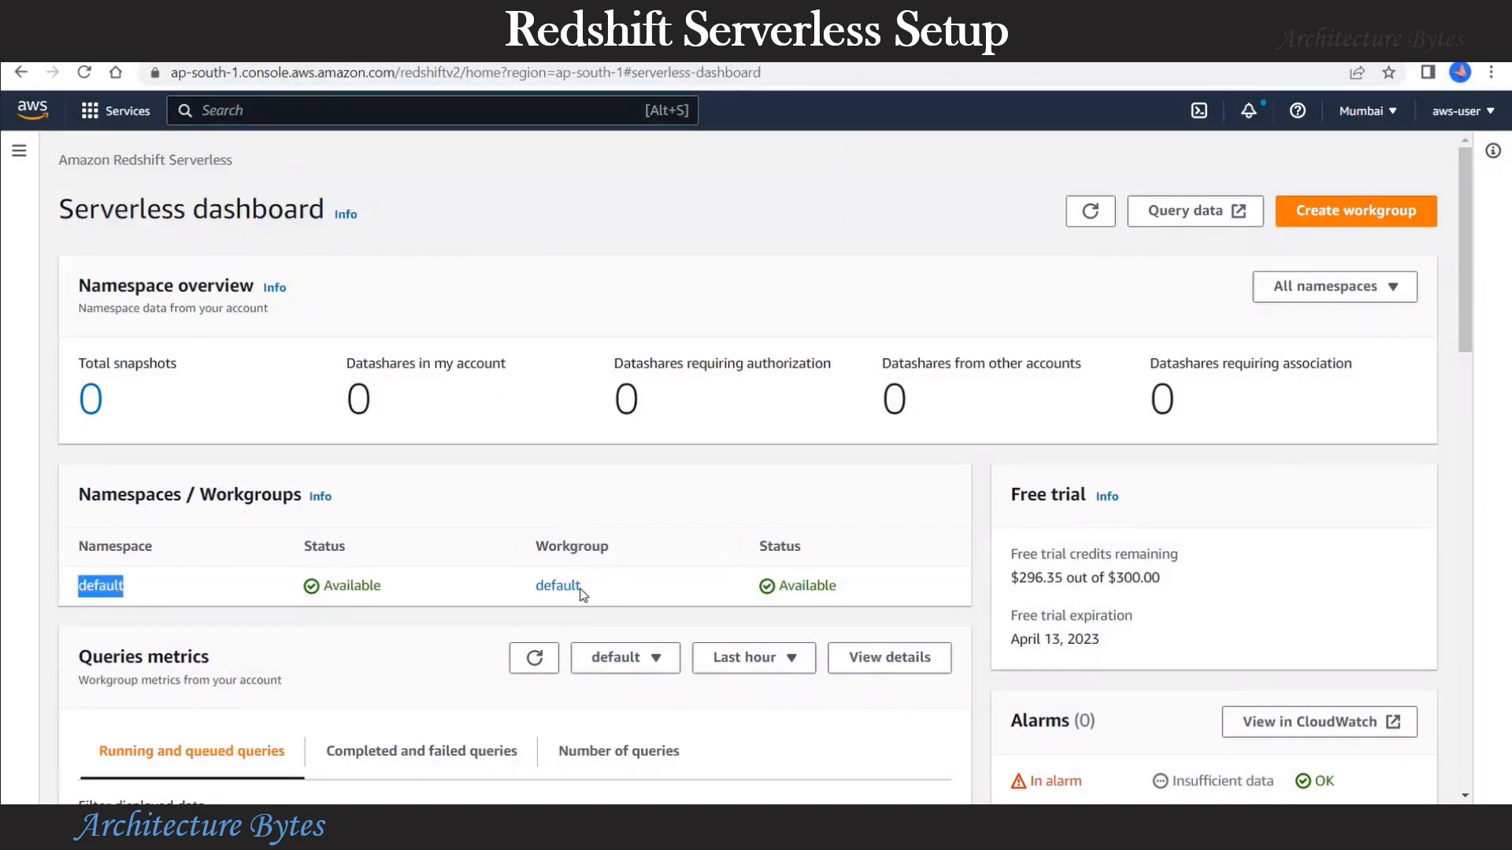
pyautogui.click(530, 598)
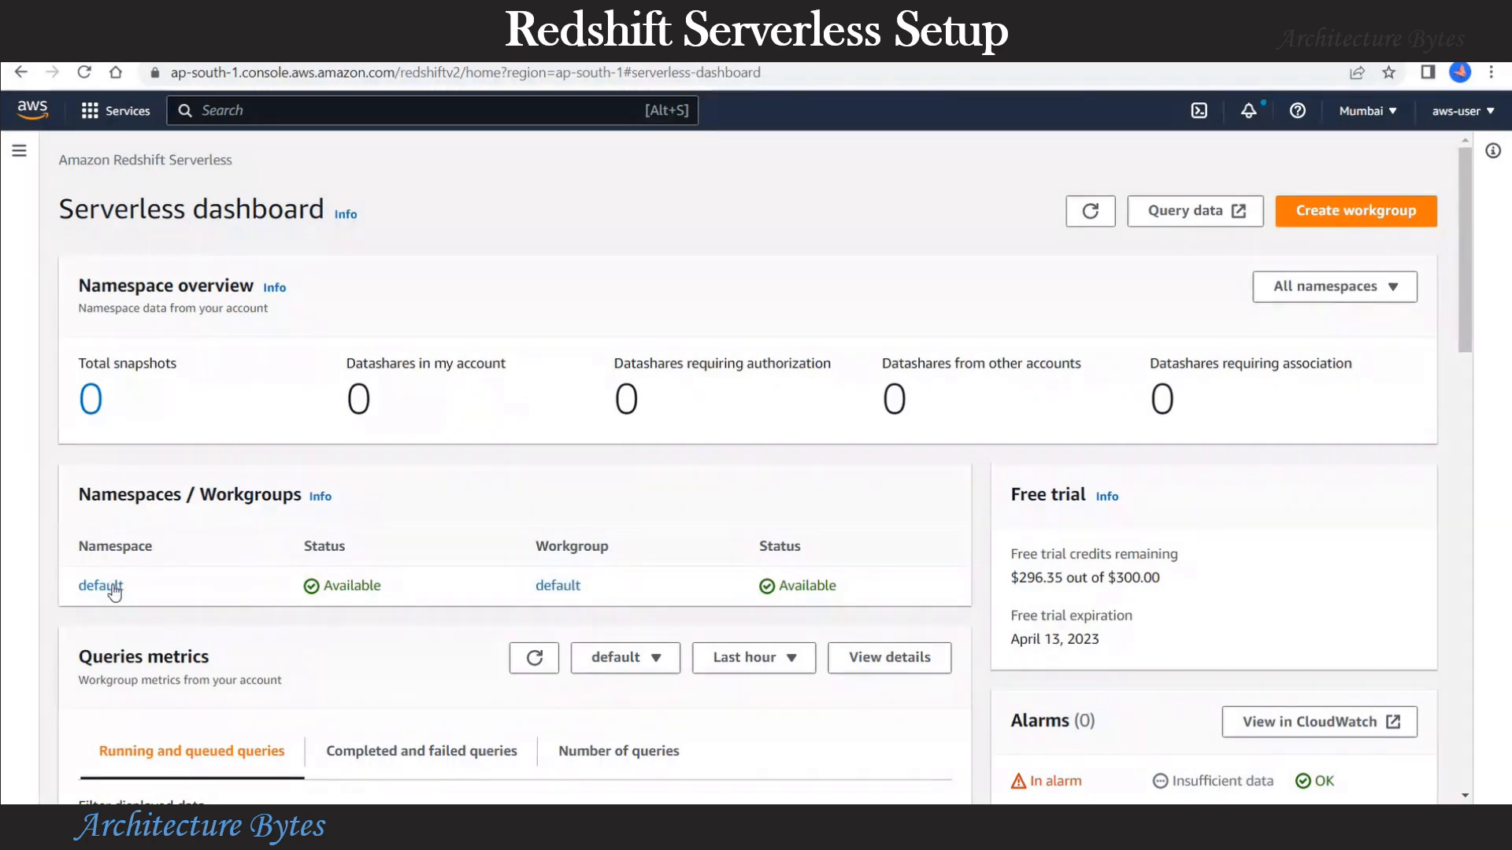
# Step: Open IAM role management from the default namespace's security and encryption settings, and review the associated roles
pyautogui.click(100, 586)
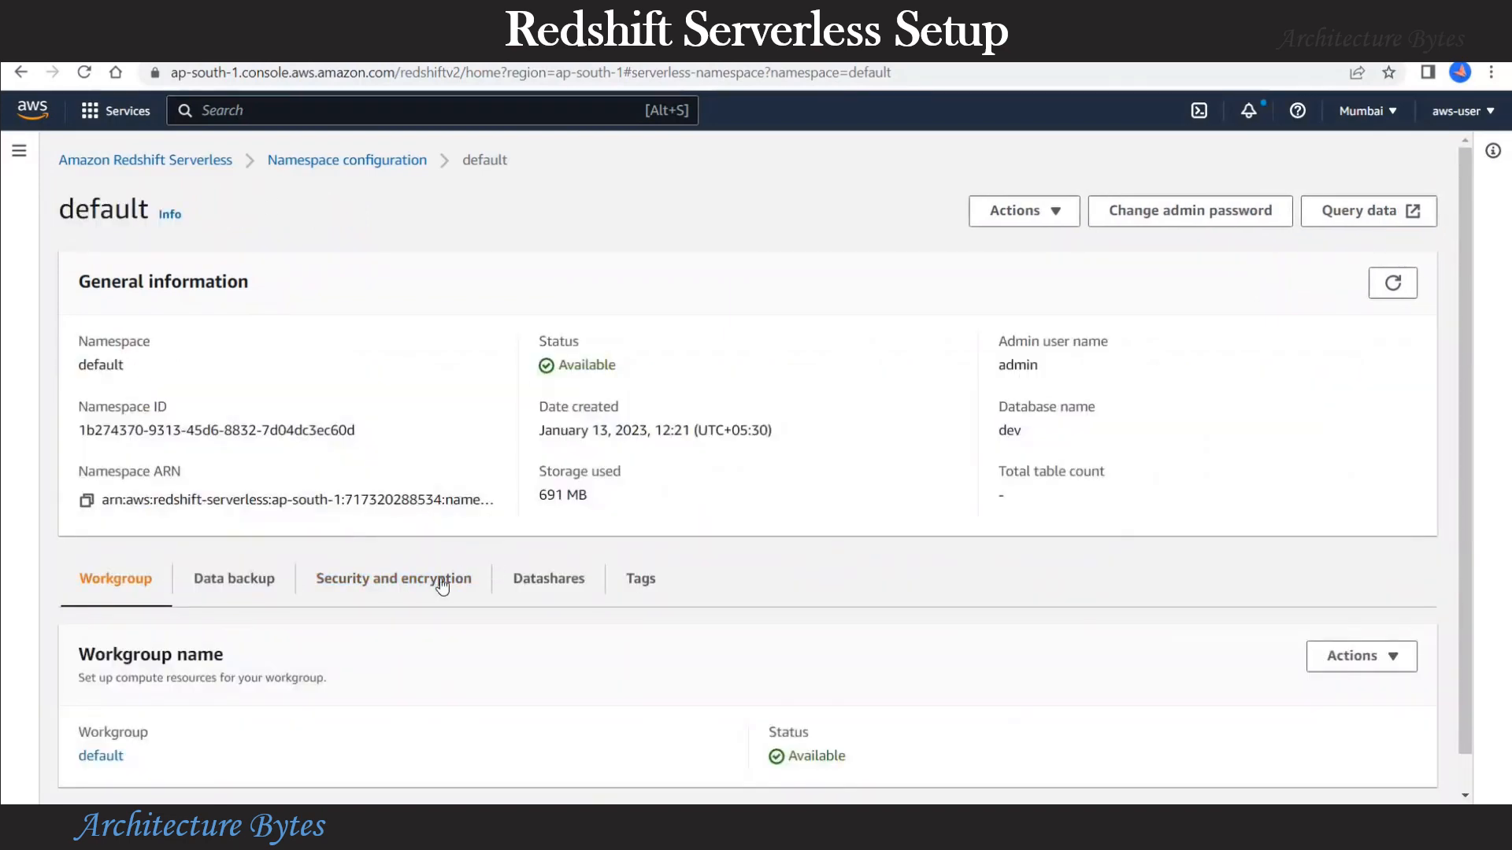
pyautogui.click(426, 583)
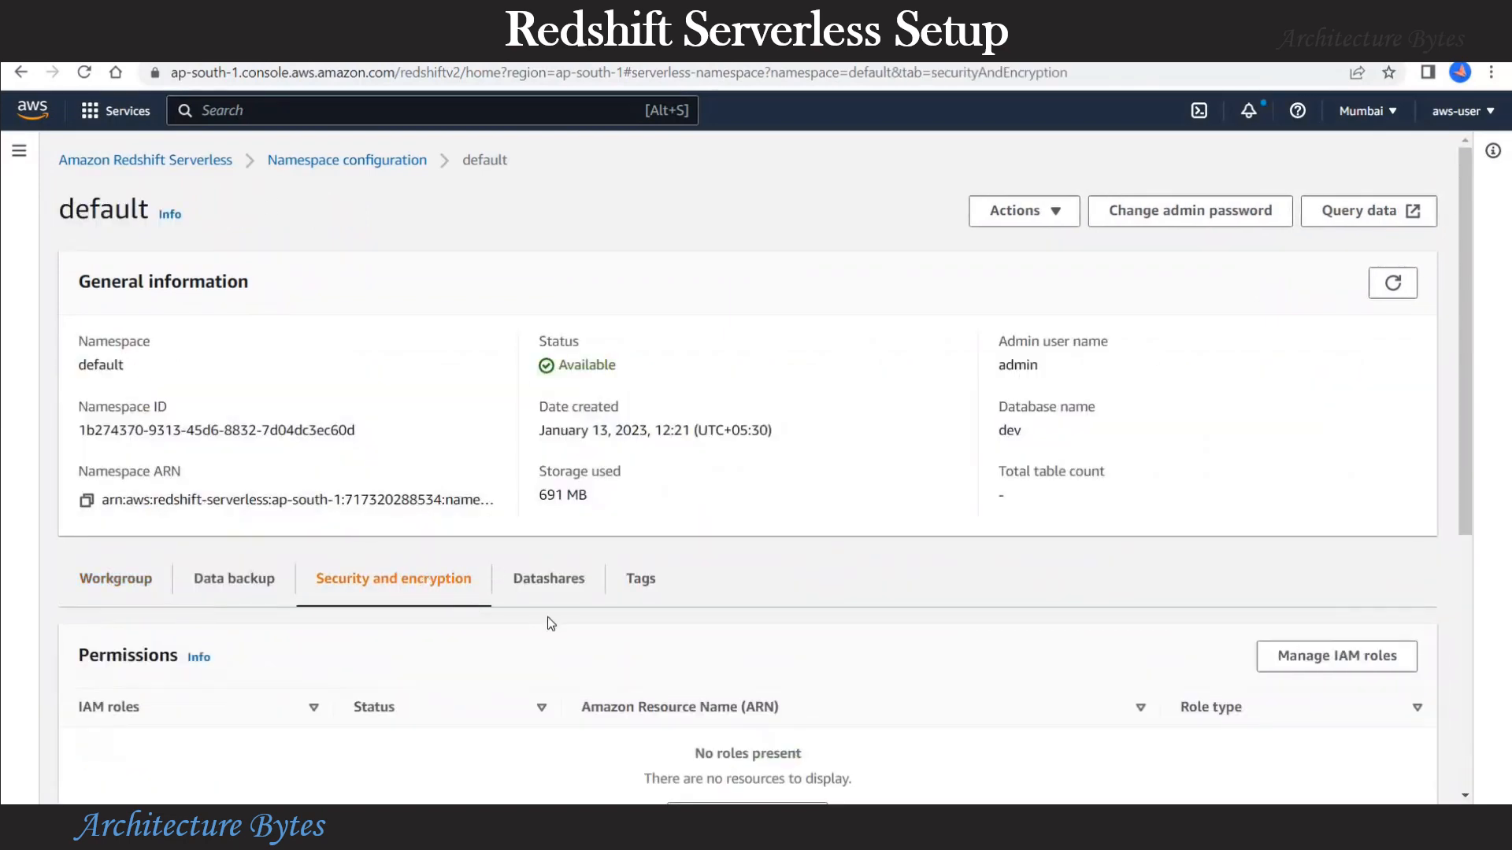
pyautogui.scroll(-4, 548, 618)
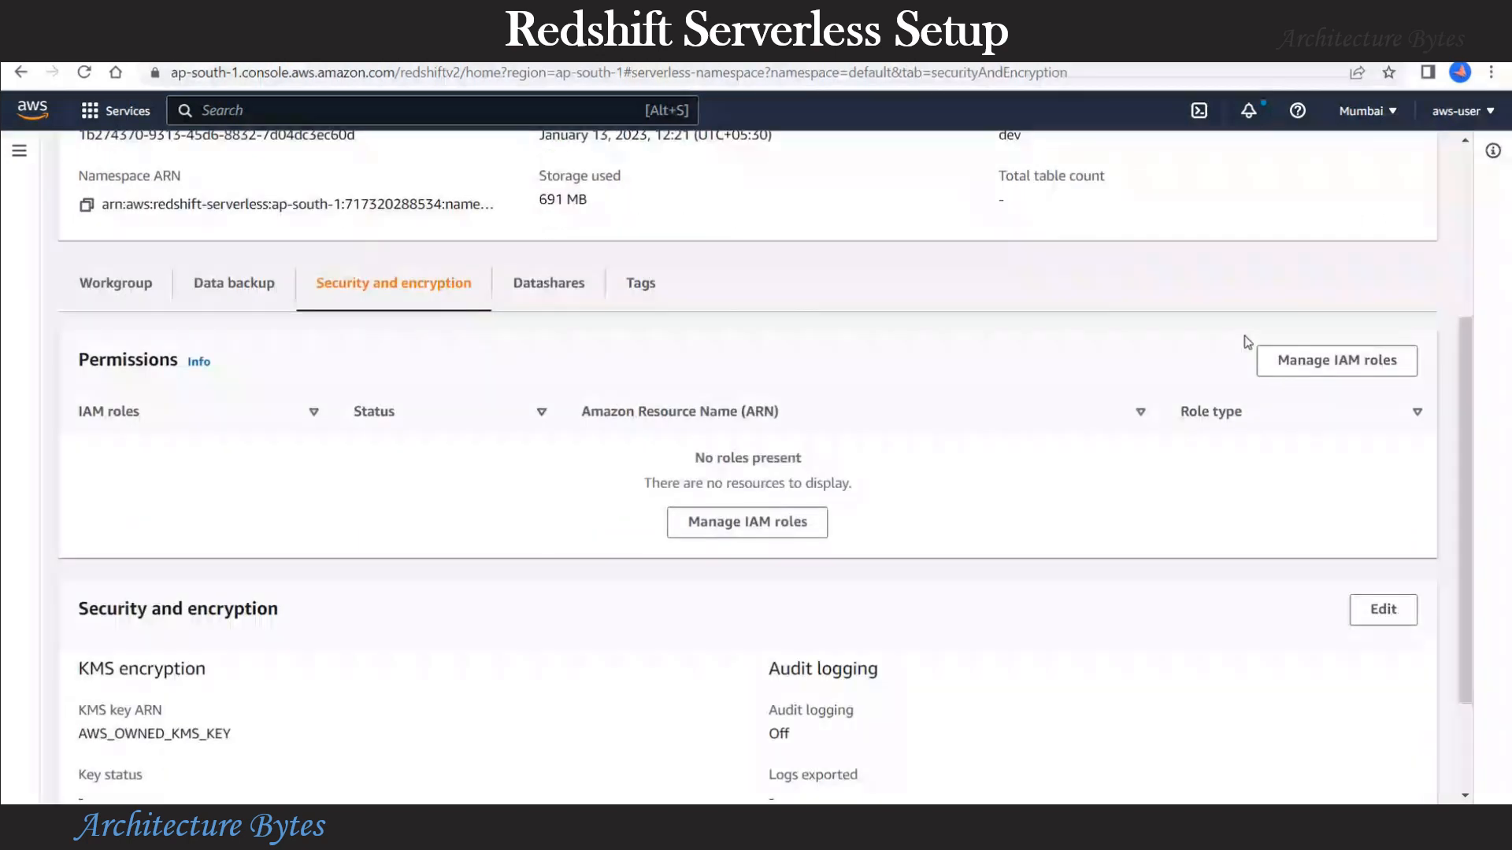
pyautogui.click(808, 535)
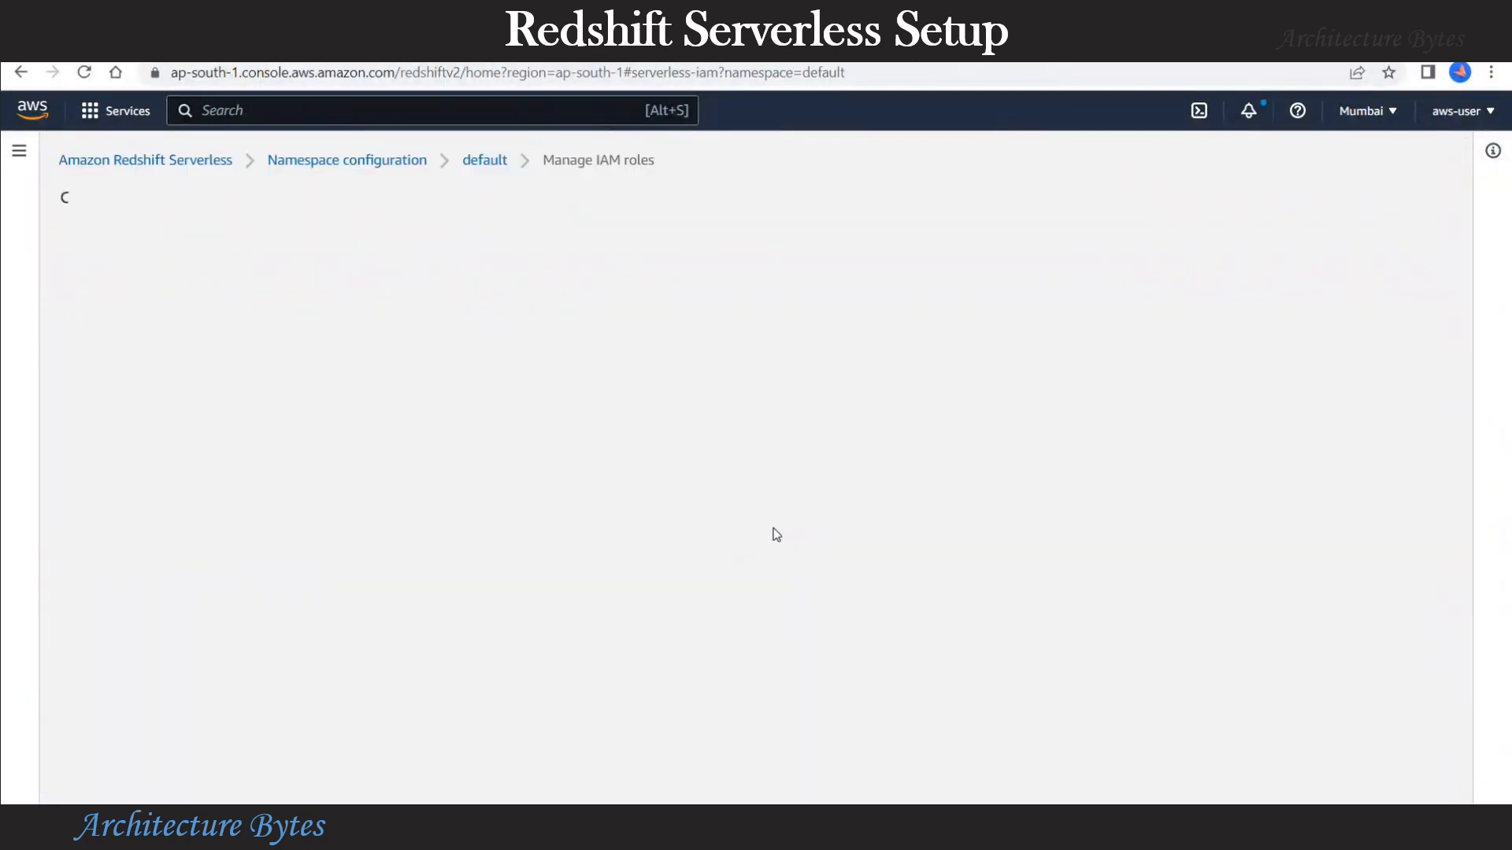
pyautogui.scroll(-1, 698, 552)
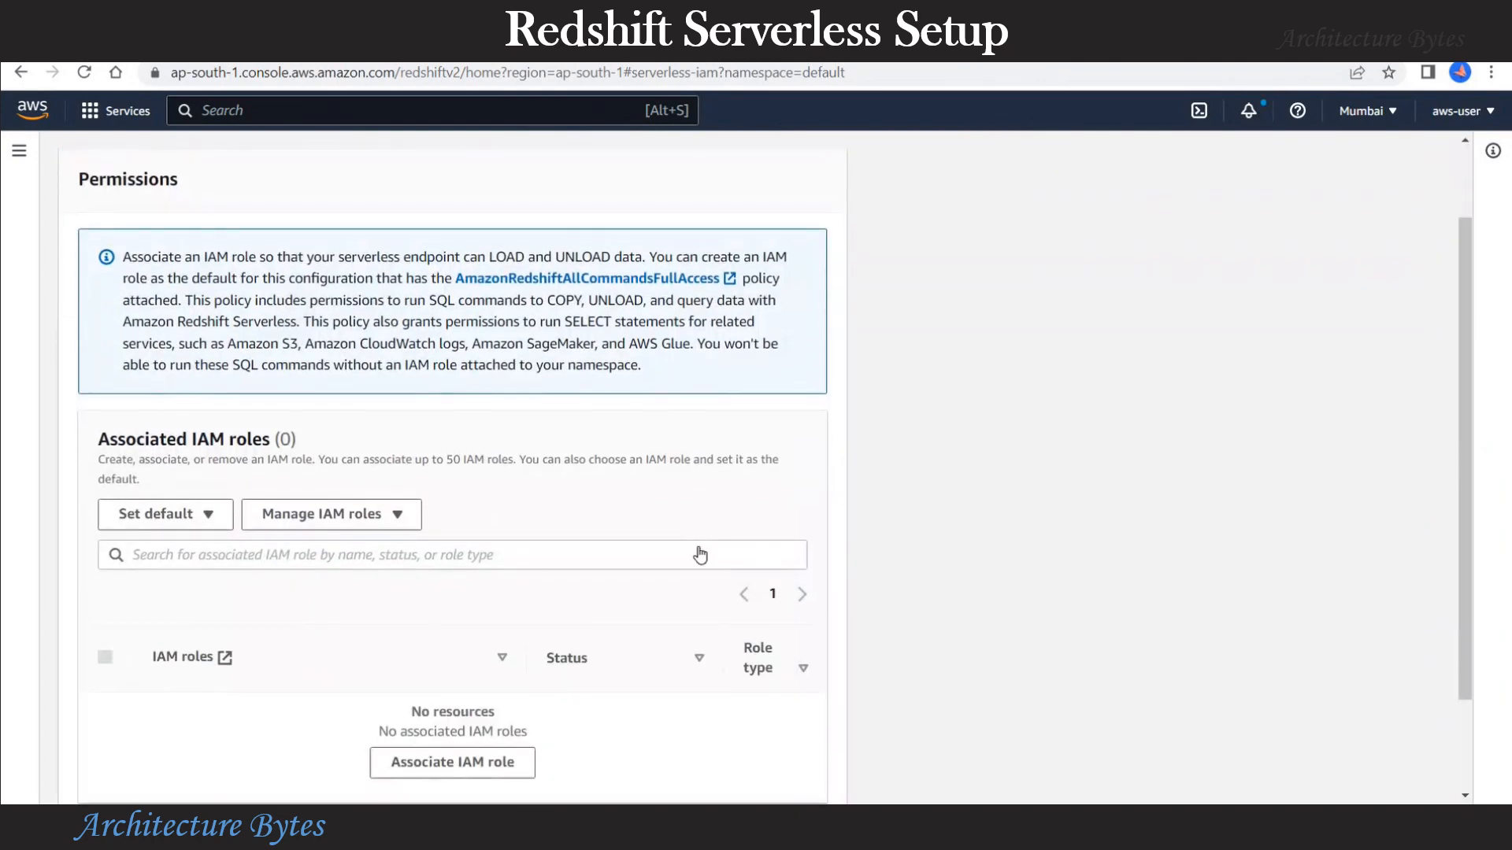
pyautogui.scroll(-1, 700, 555)
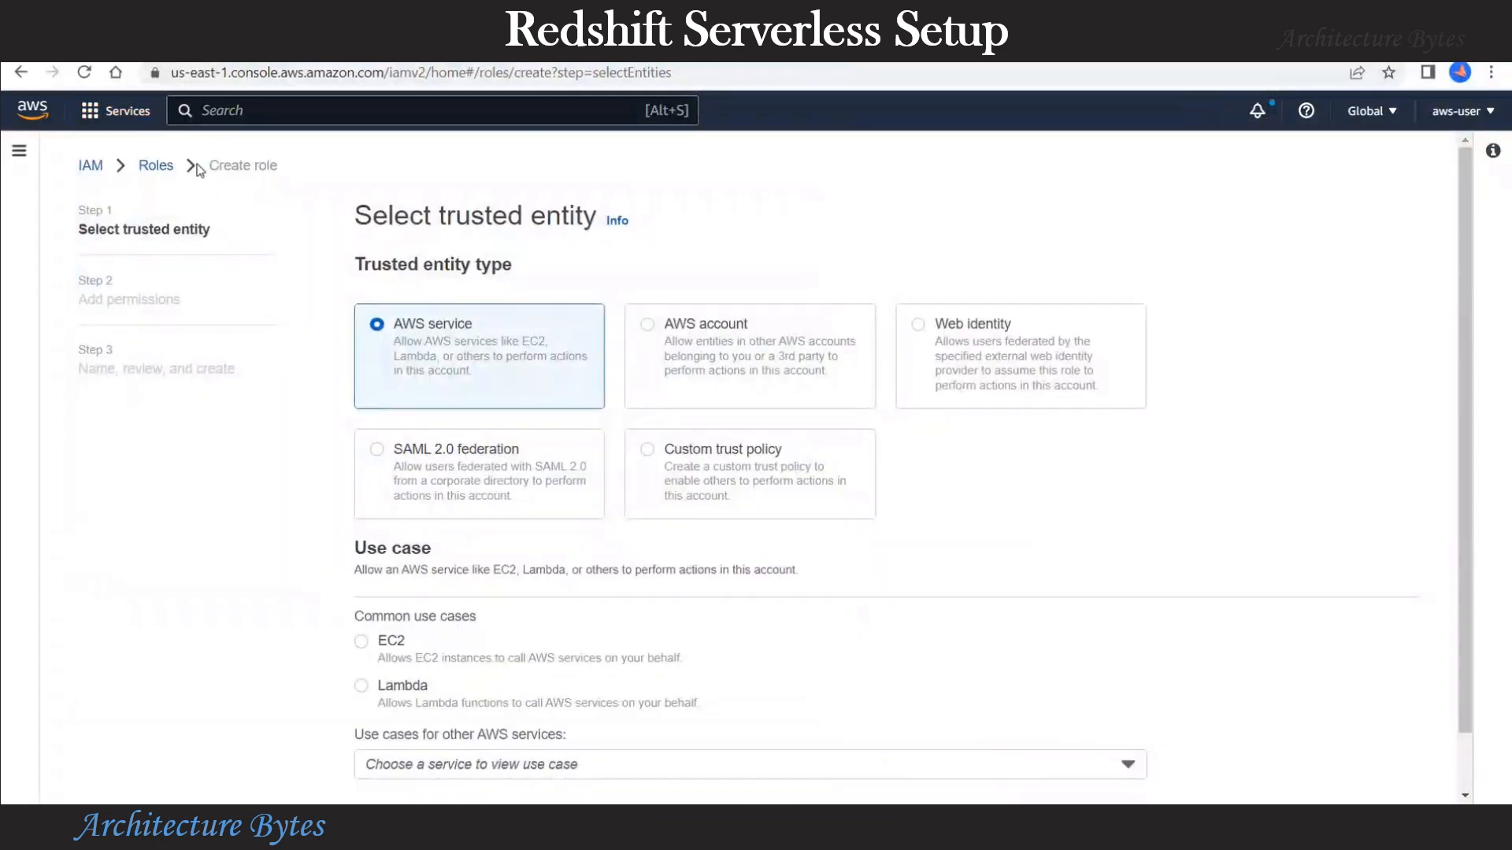
# Step: Set the new role's trusted entity to AWS service with the Redshift use case, and continue to the permissions
pyautogui.moveTo(286, 163); pyautogui.dragTo(81, 165)
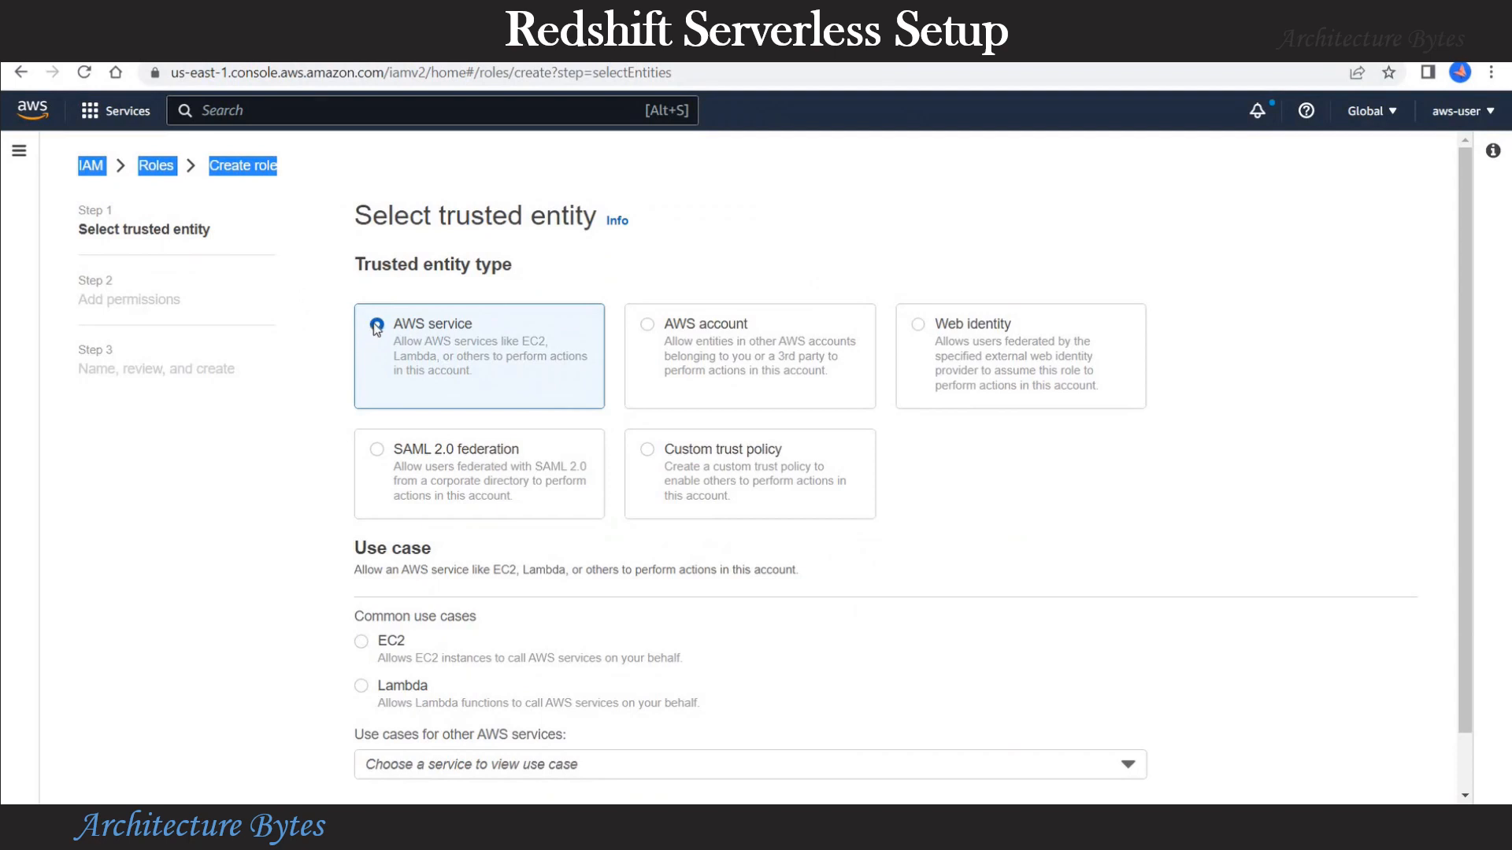
pyautogui.scroll(-1, 425, 351)
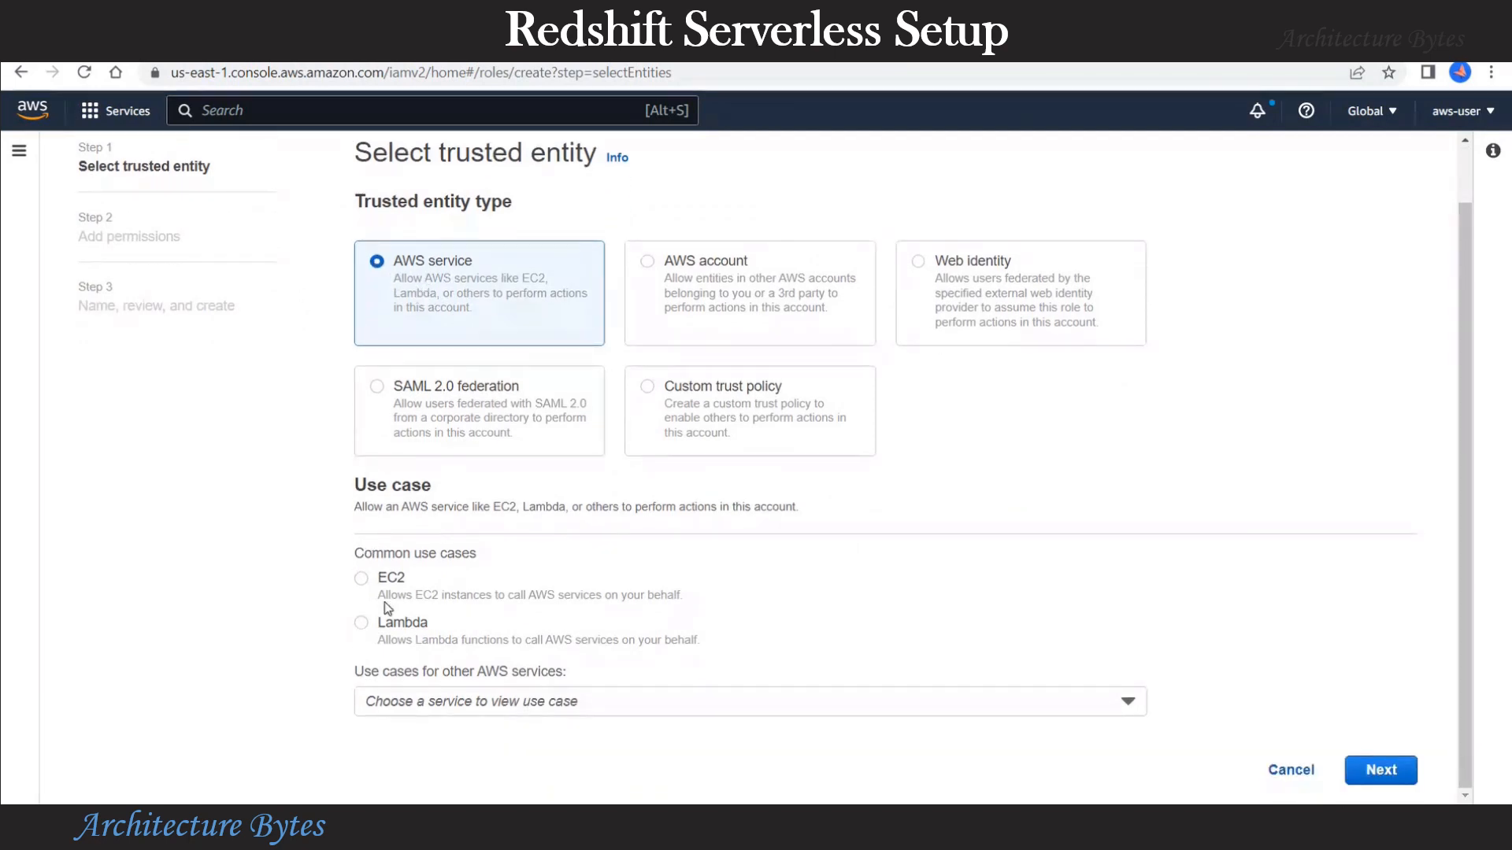
pyautogui.click(475, 701)
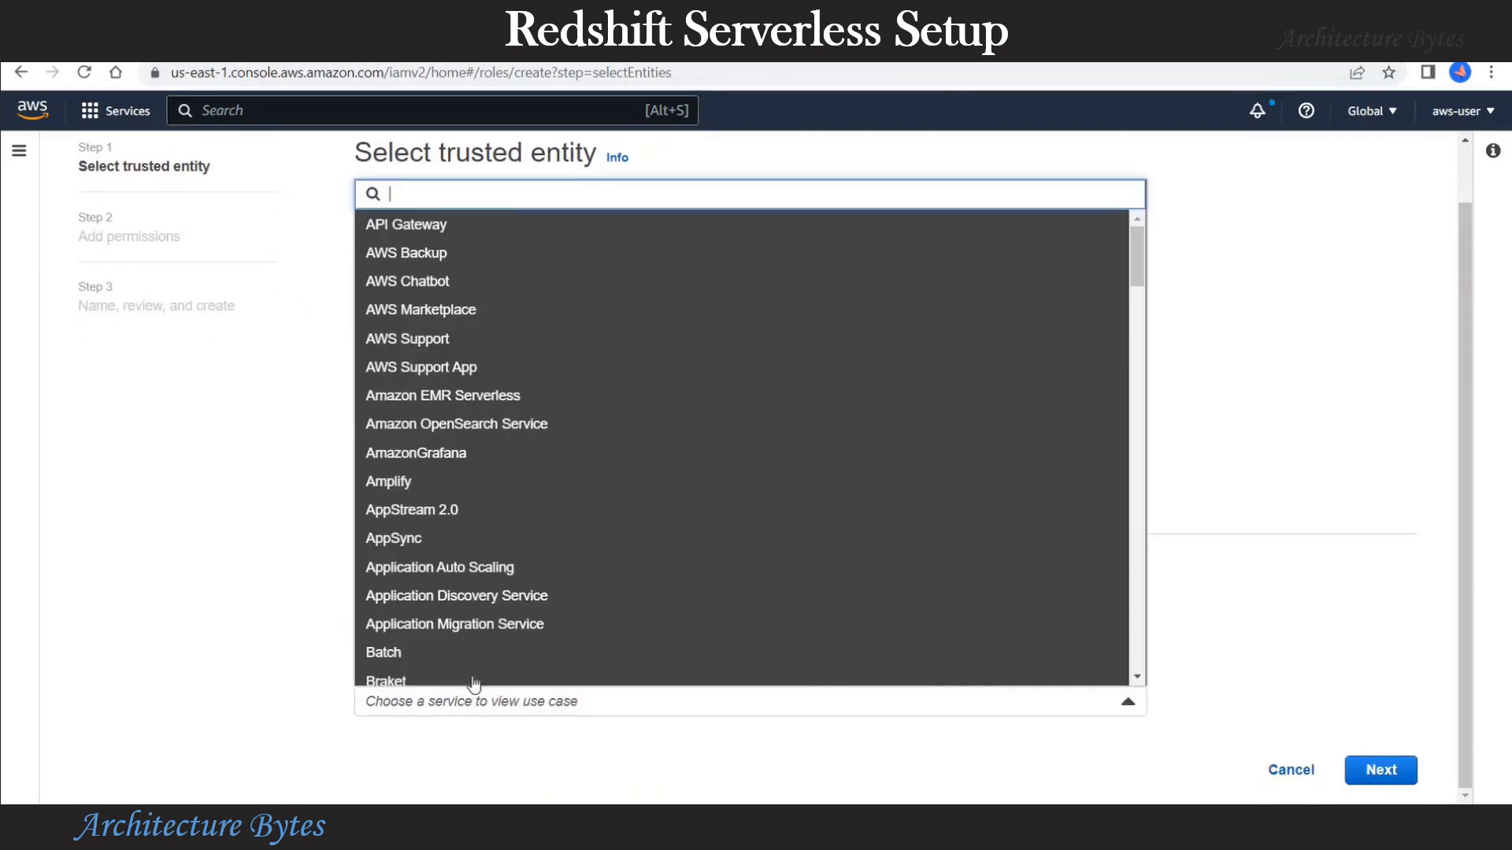
pyautogui.write('redsh')
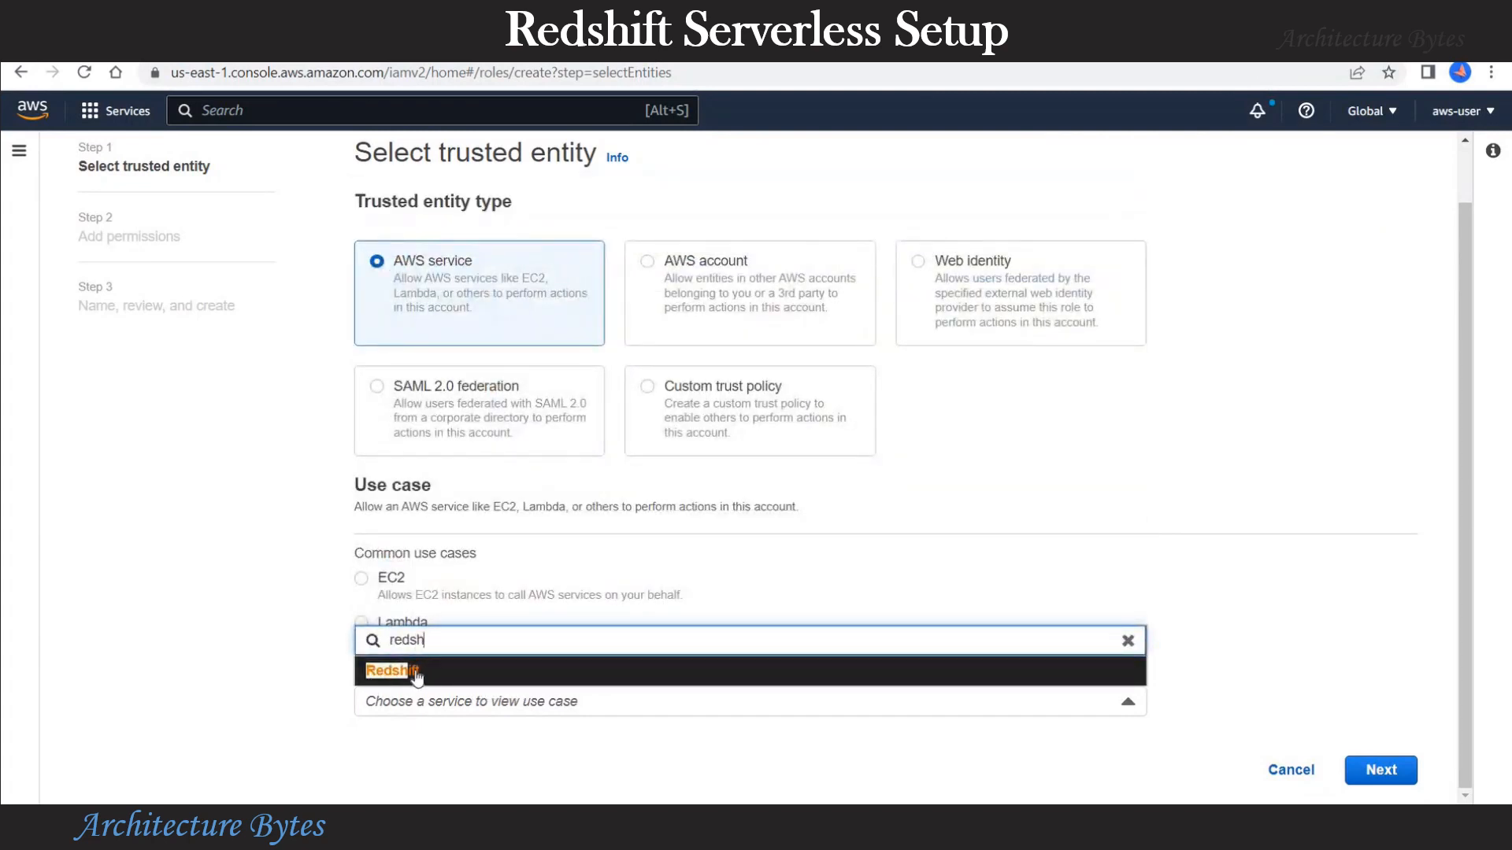
pyautogui.click(385, 671)
pyautogui.scroll(-2, 778, 676)
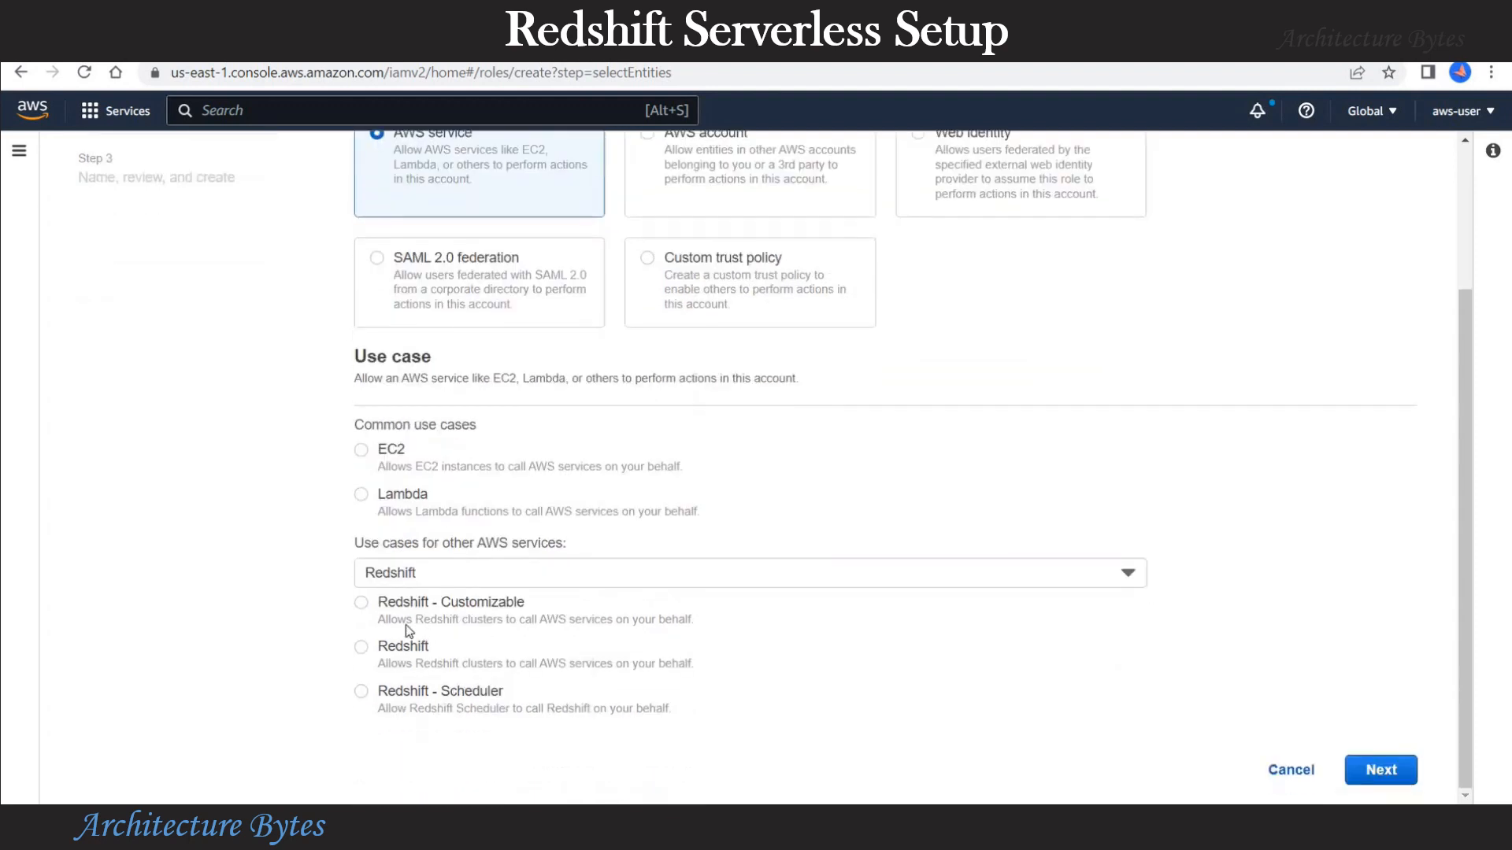
pyautogui.click(437, 627)
pyautogui.click(1388, 777)
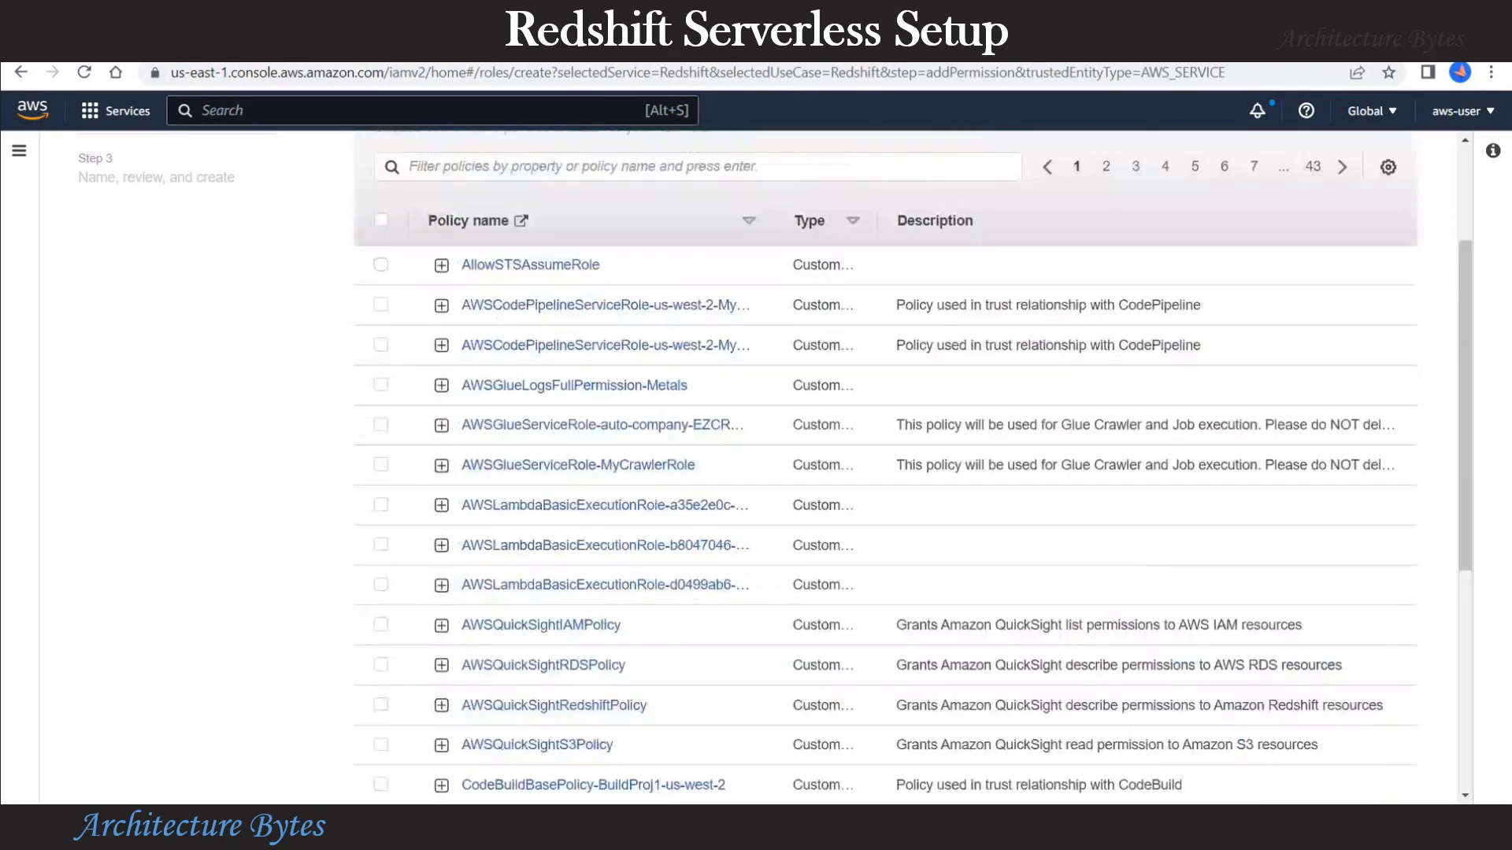
# Step: Filter the permissions policies by AmazonS3 and select AmazonS3ReadOnlyAccess for the role
pyautogui.scroll(3, 378, 385)
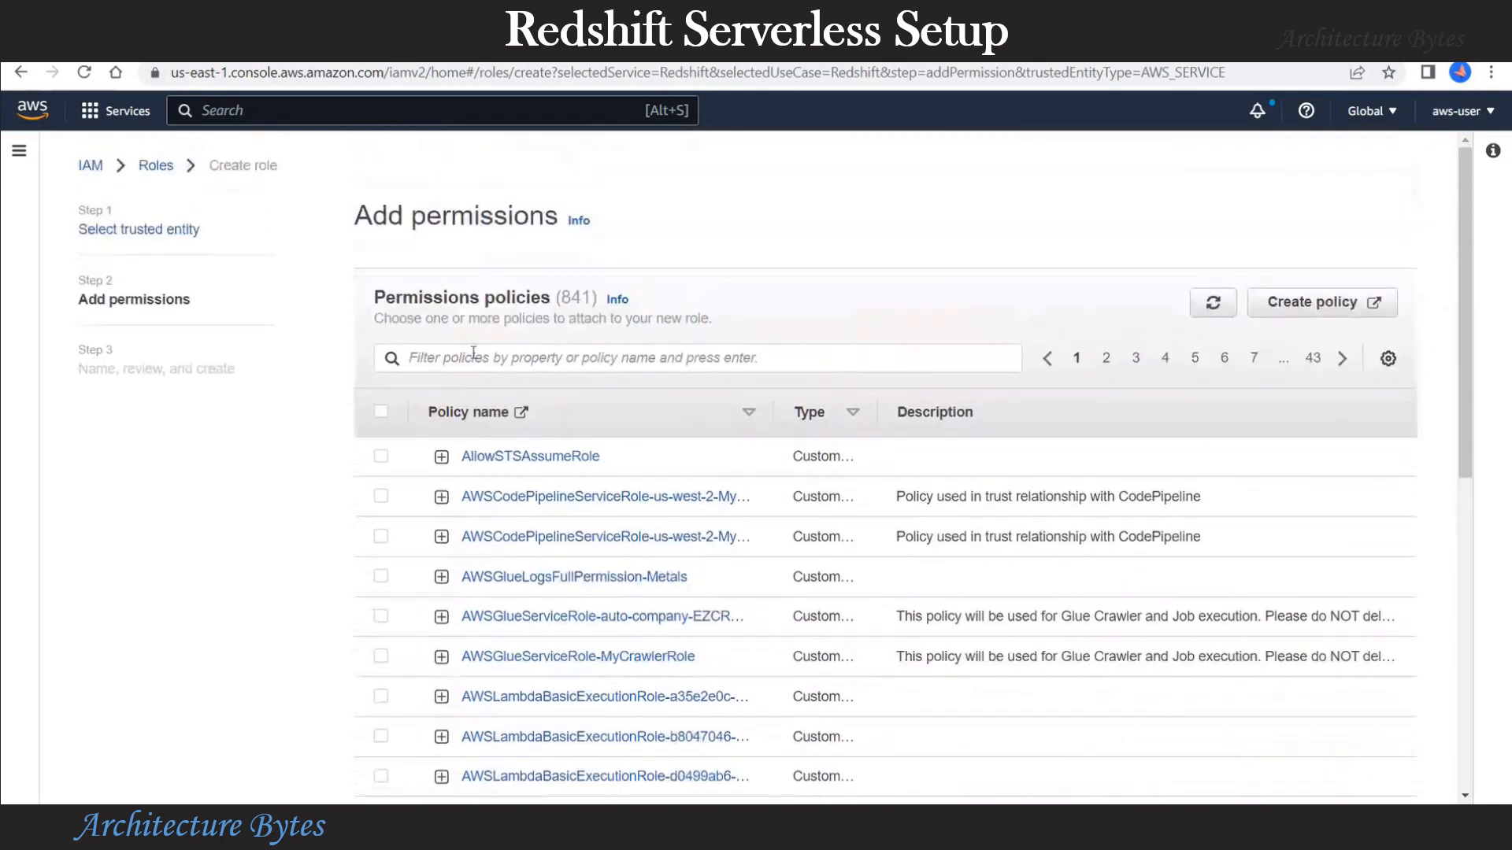
pyautogui.click(473, 356)
pyautogui.write('A')
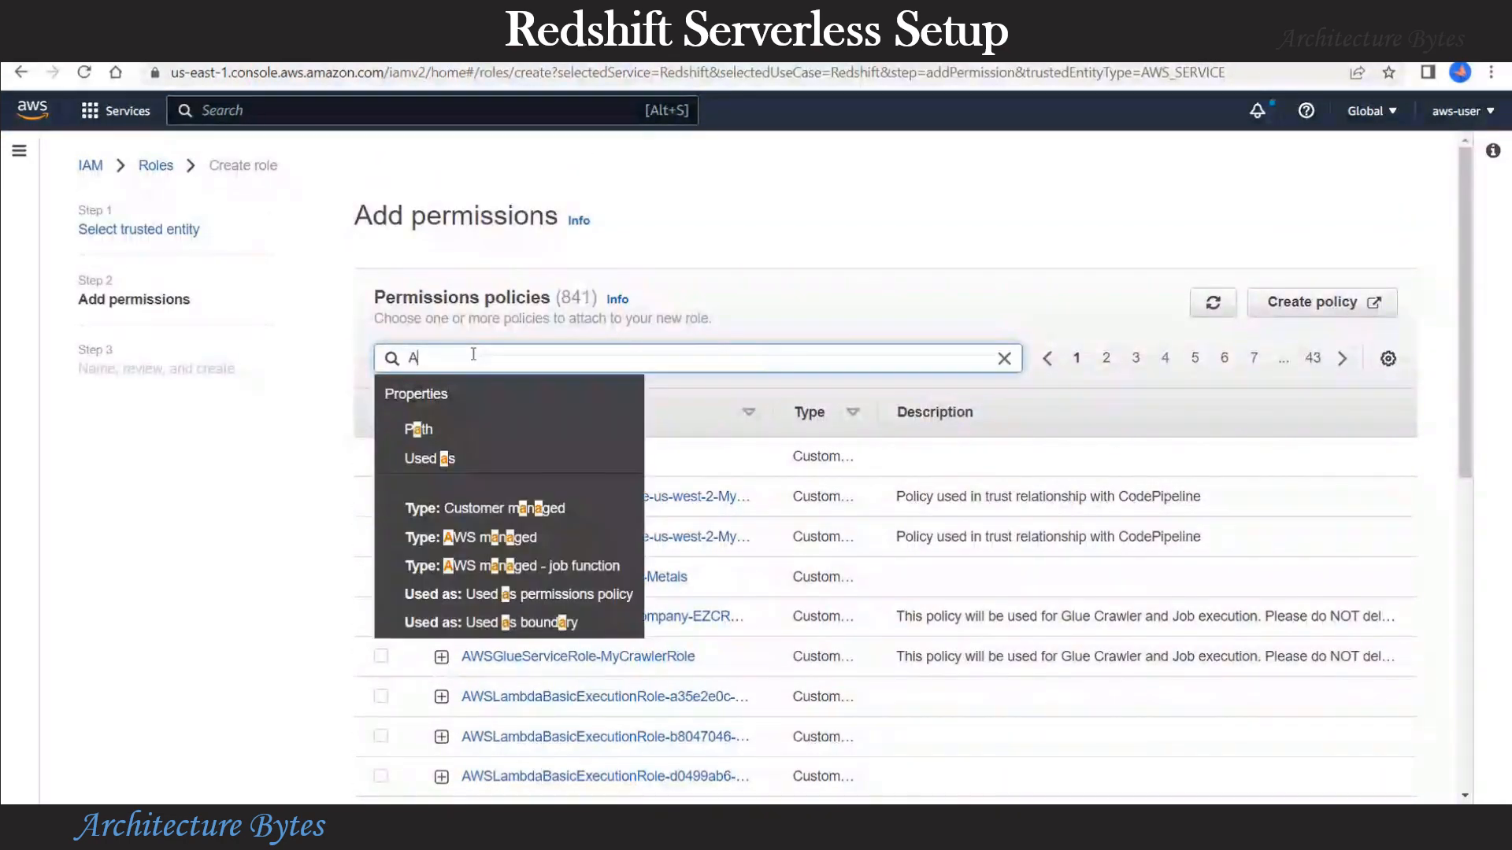
pyautogui.write('mazonS')
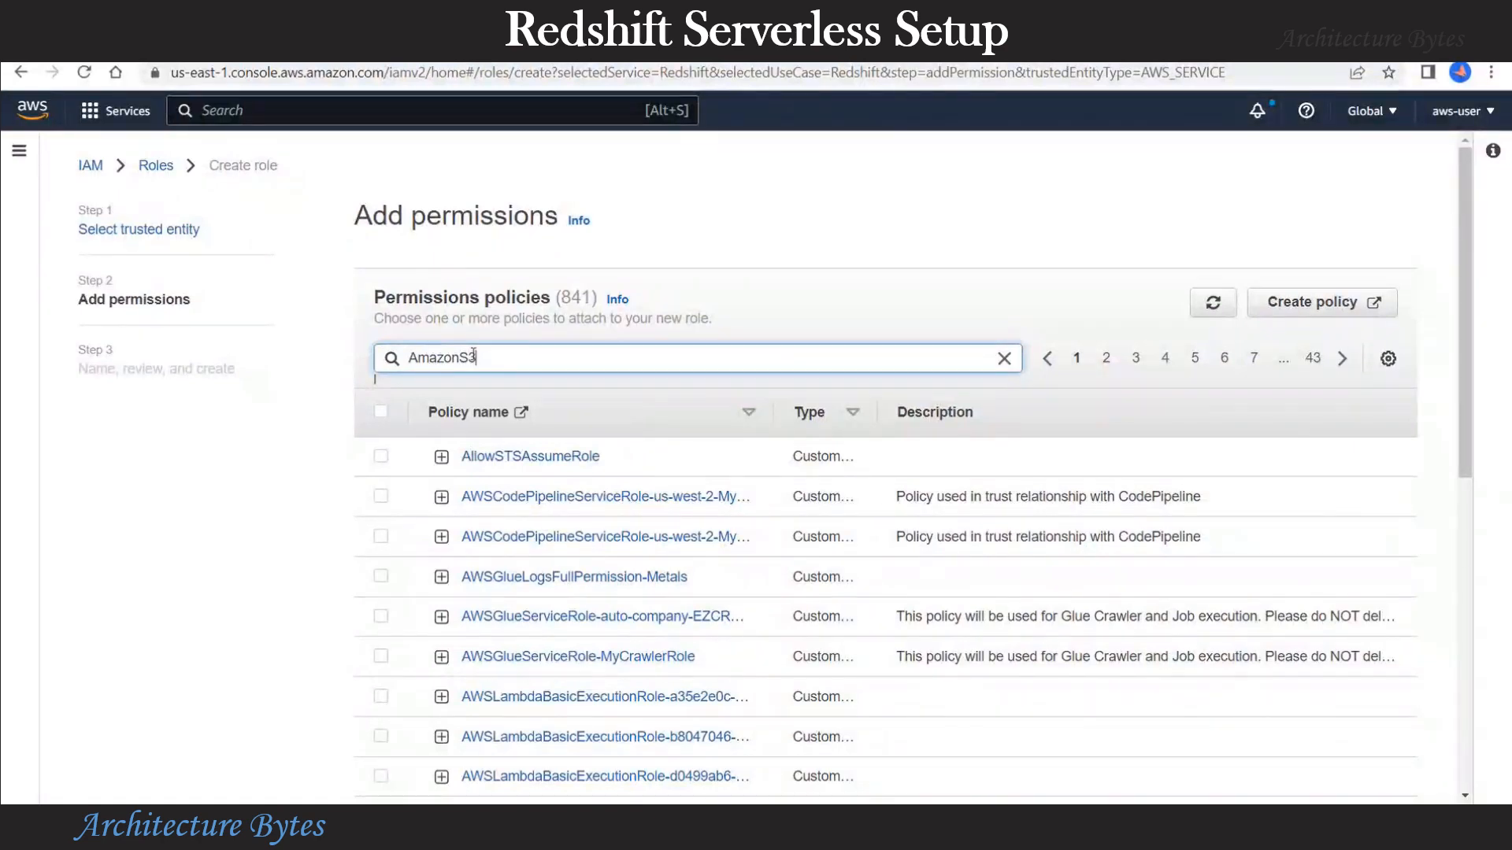
pyautogui.write('3')
pyautogui.press('Return')
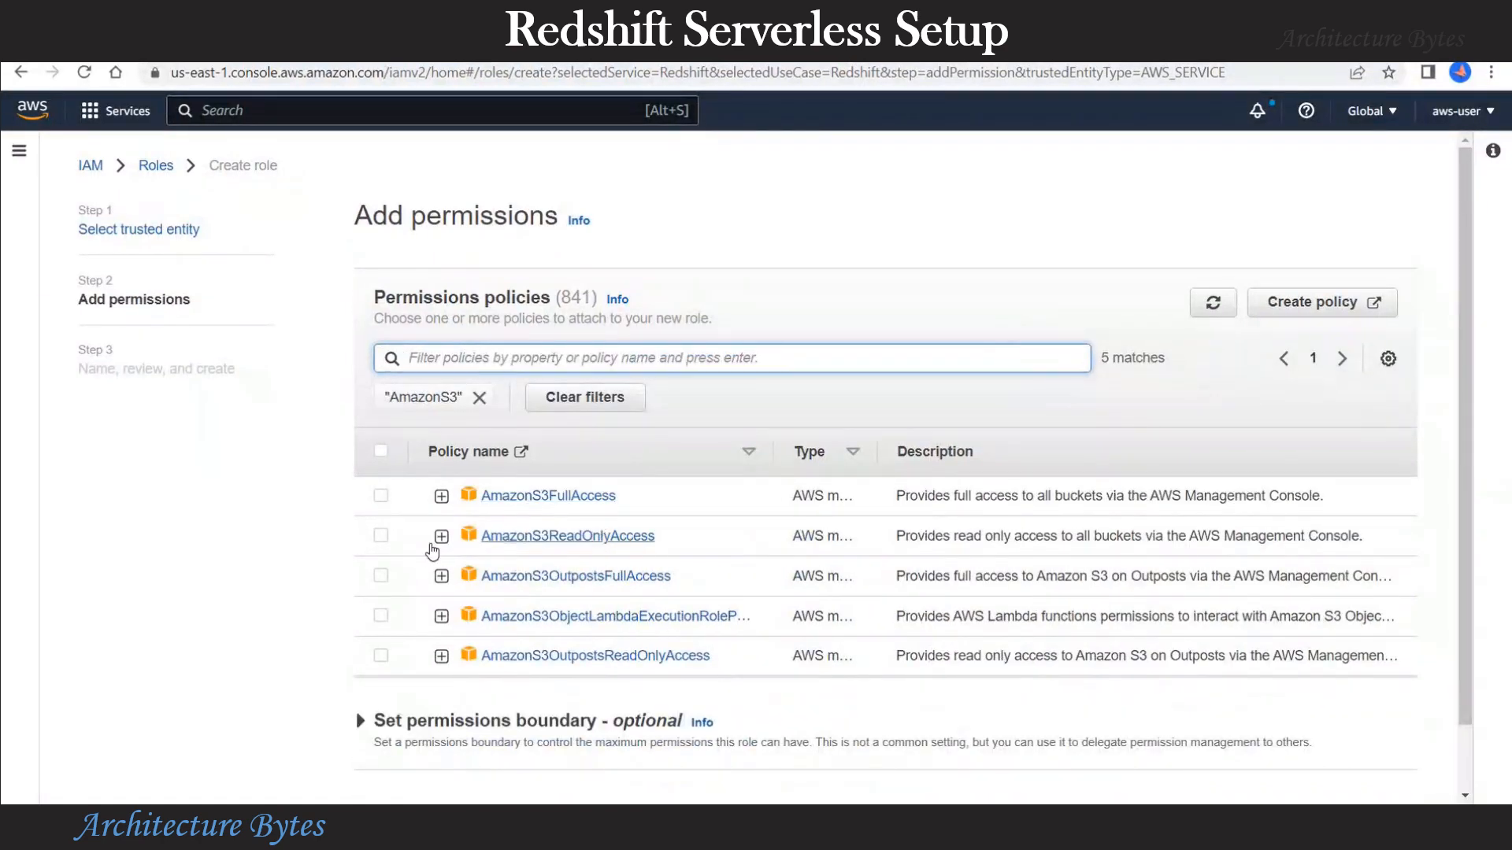
pyautogui.click(380, 536)
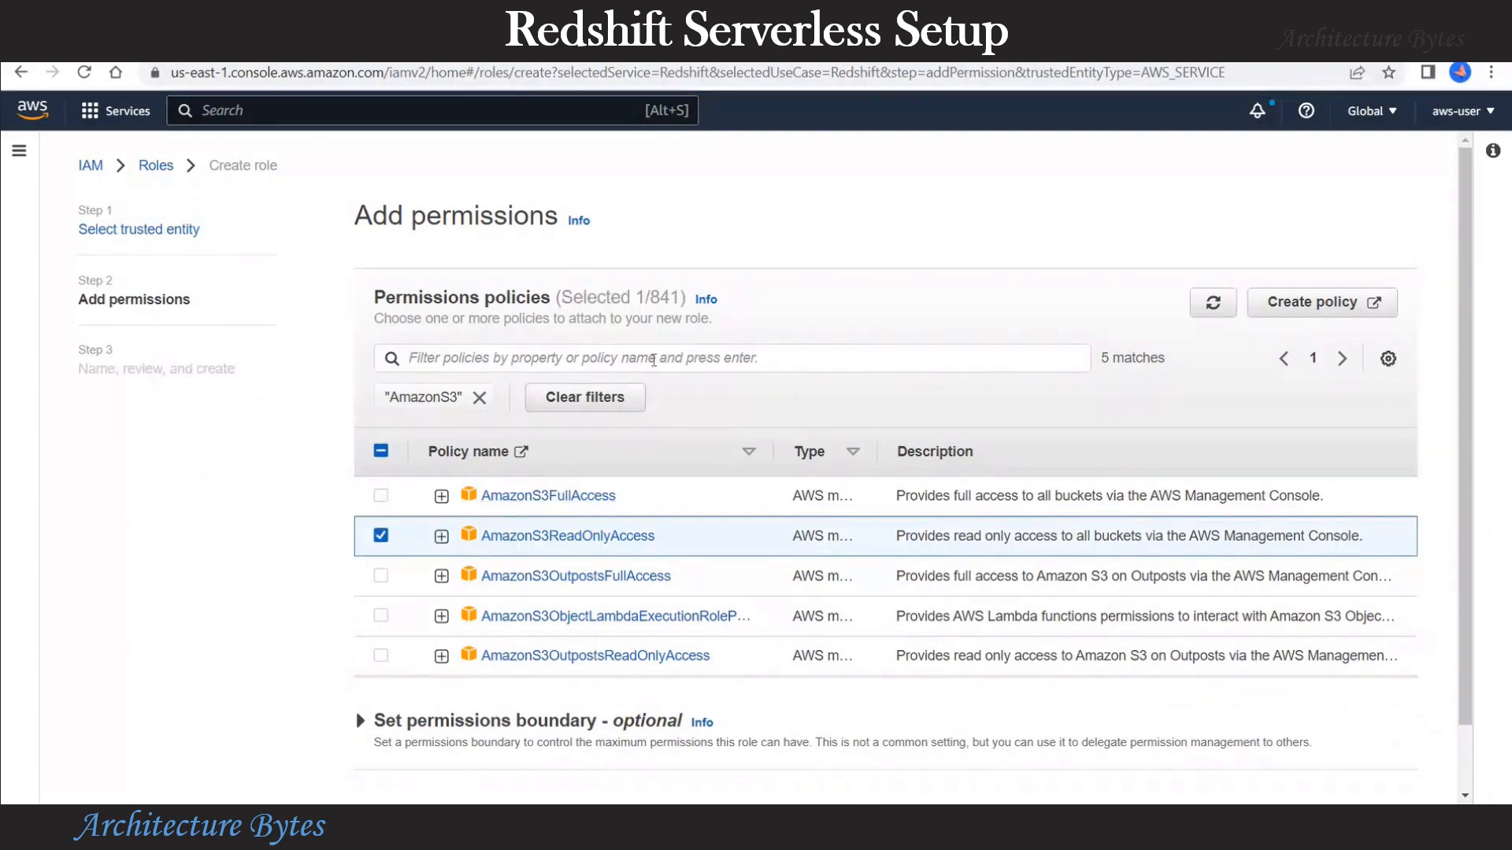
# Step: Replace the policy filter with AWSGlueConsole, select AWSGlueConsoleFullAccess, and continue to the role's naming and review
pyautogui.click(654, 361)
pyautogui.click(480, 398)
pyautogui.click(493, 360)
pyautogui.write('AWS')
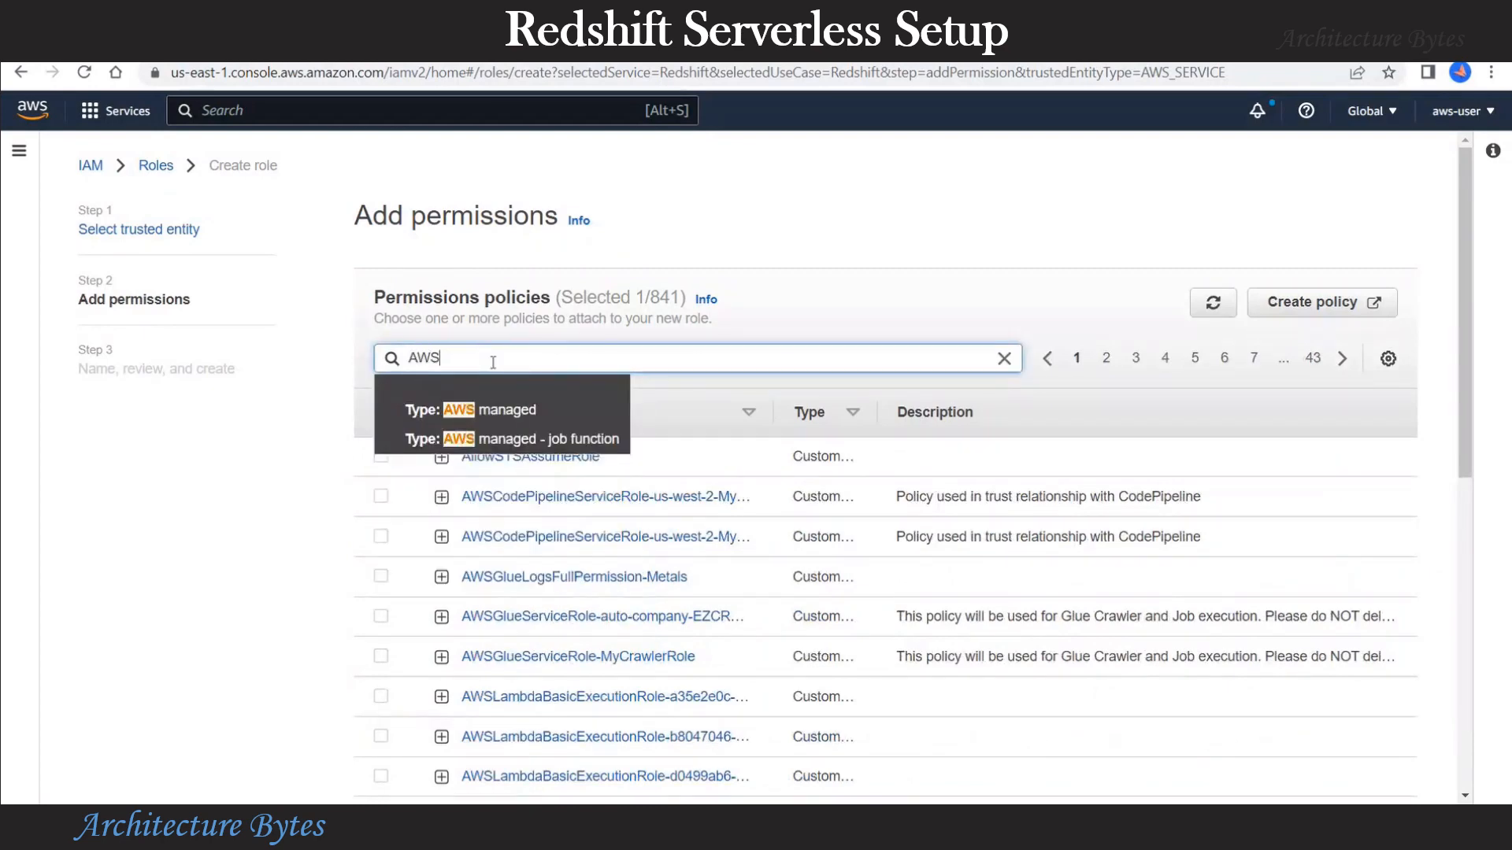
pyautogui.write('GlueConsole')
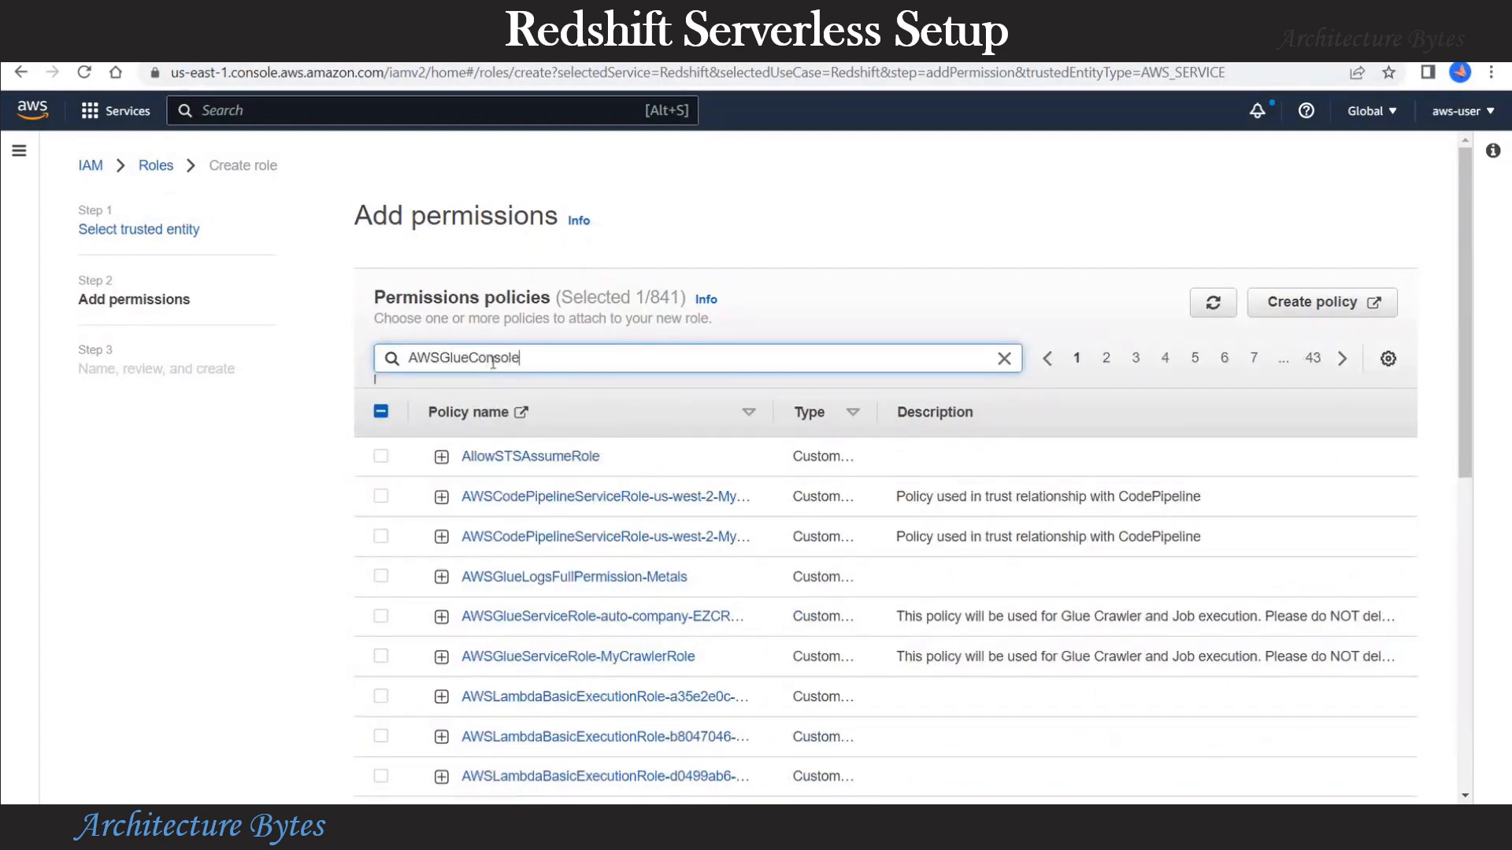
pyautogui.press('Return')
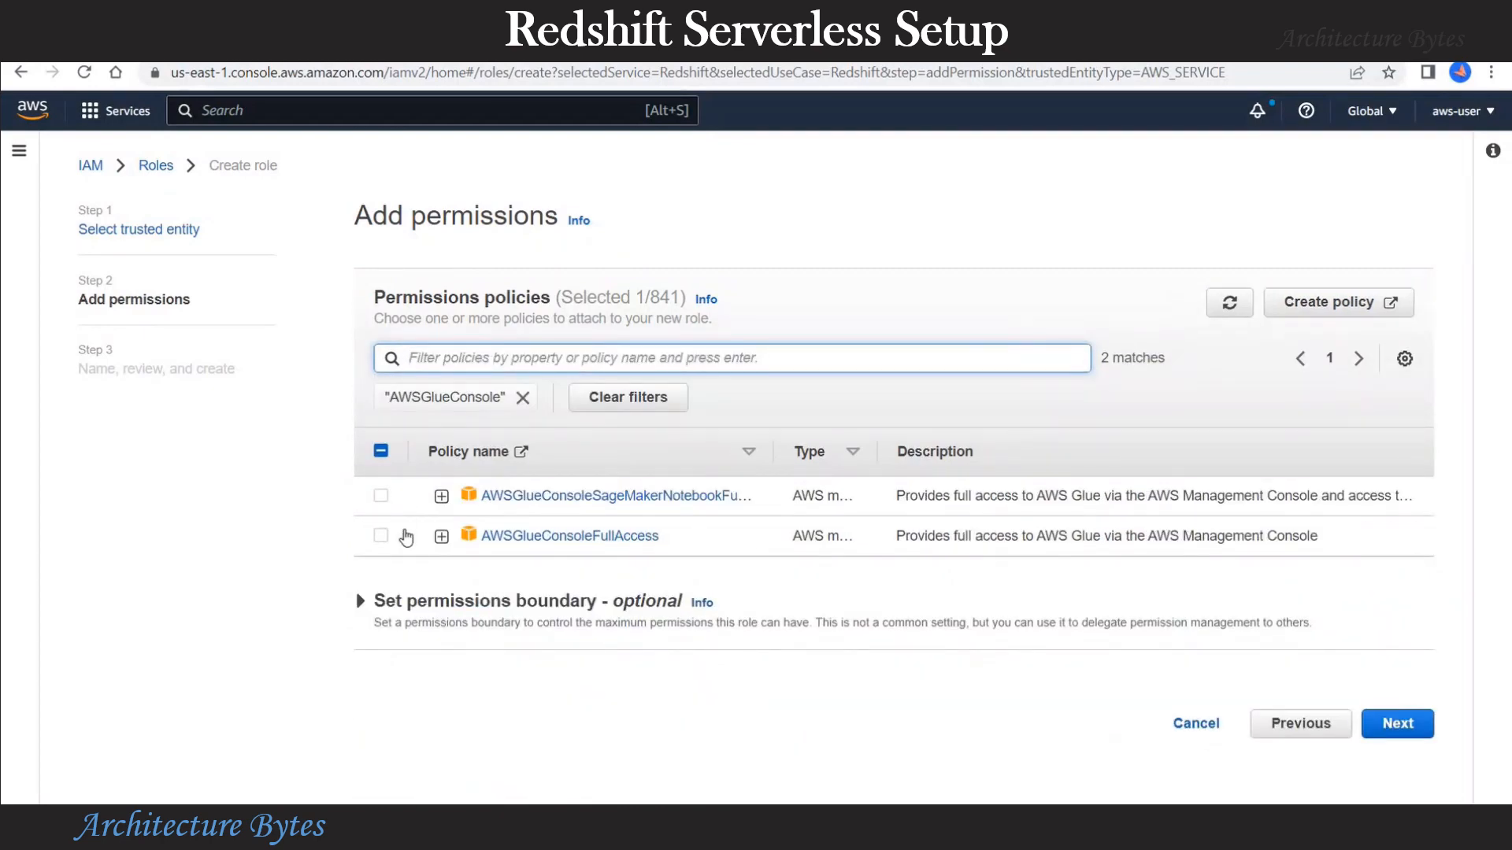
pyautogui.click(381, 535)
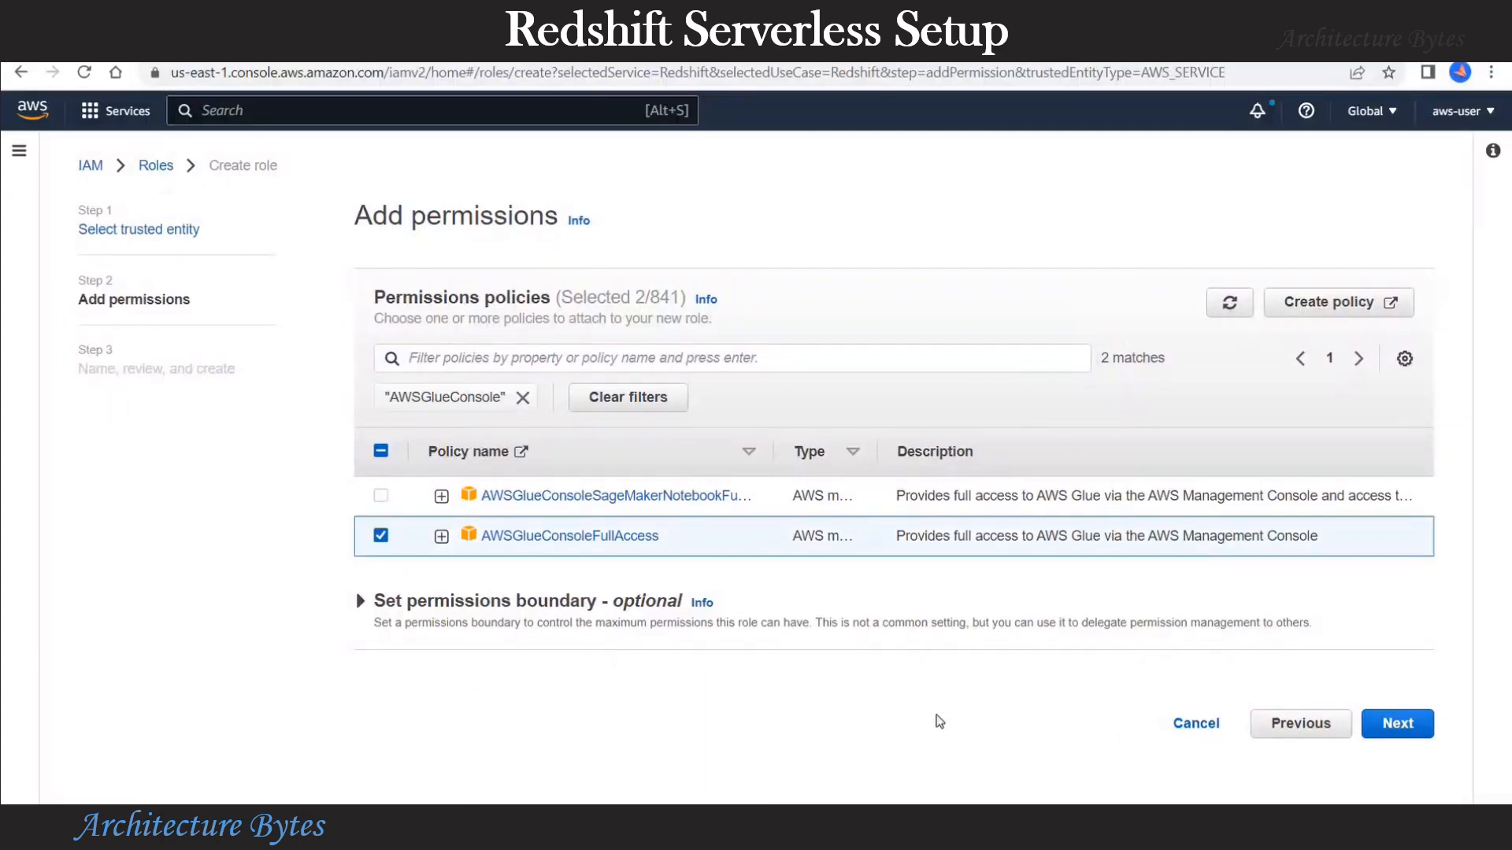
pyautogui.click(1403, 732)
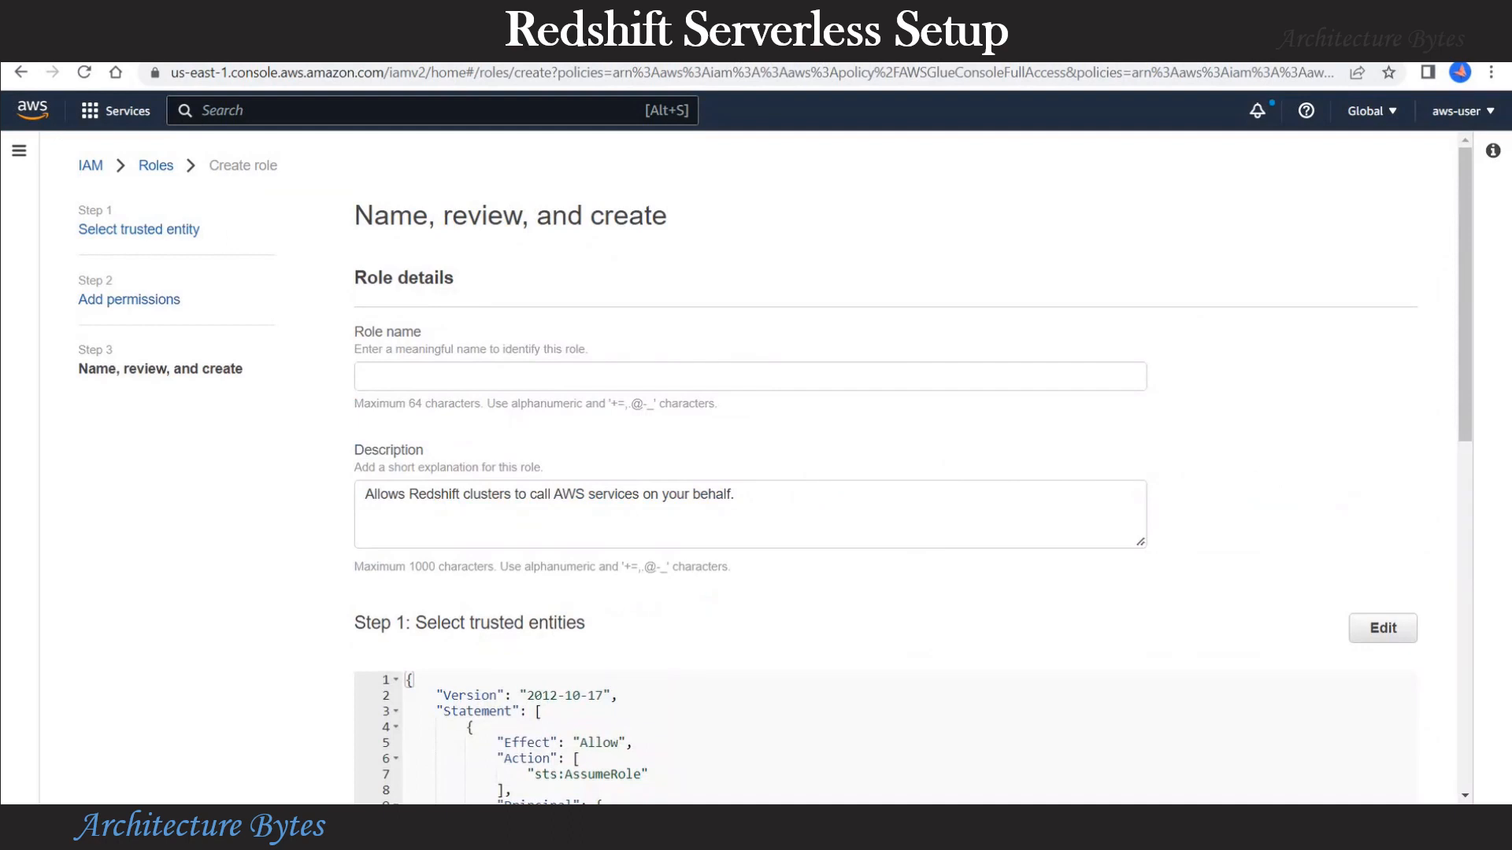
# Step: Name the role RedshiftRole-auto-company, review its trust policy and attached permissions, and create it
pyautogui.press('Tab')
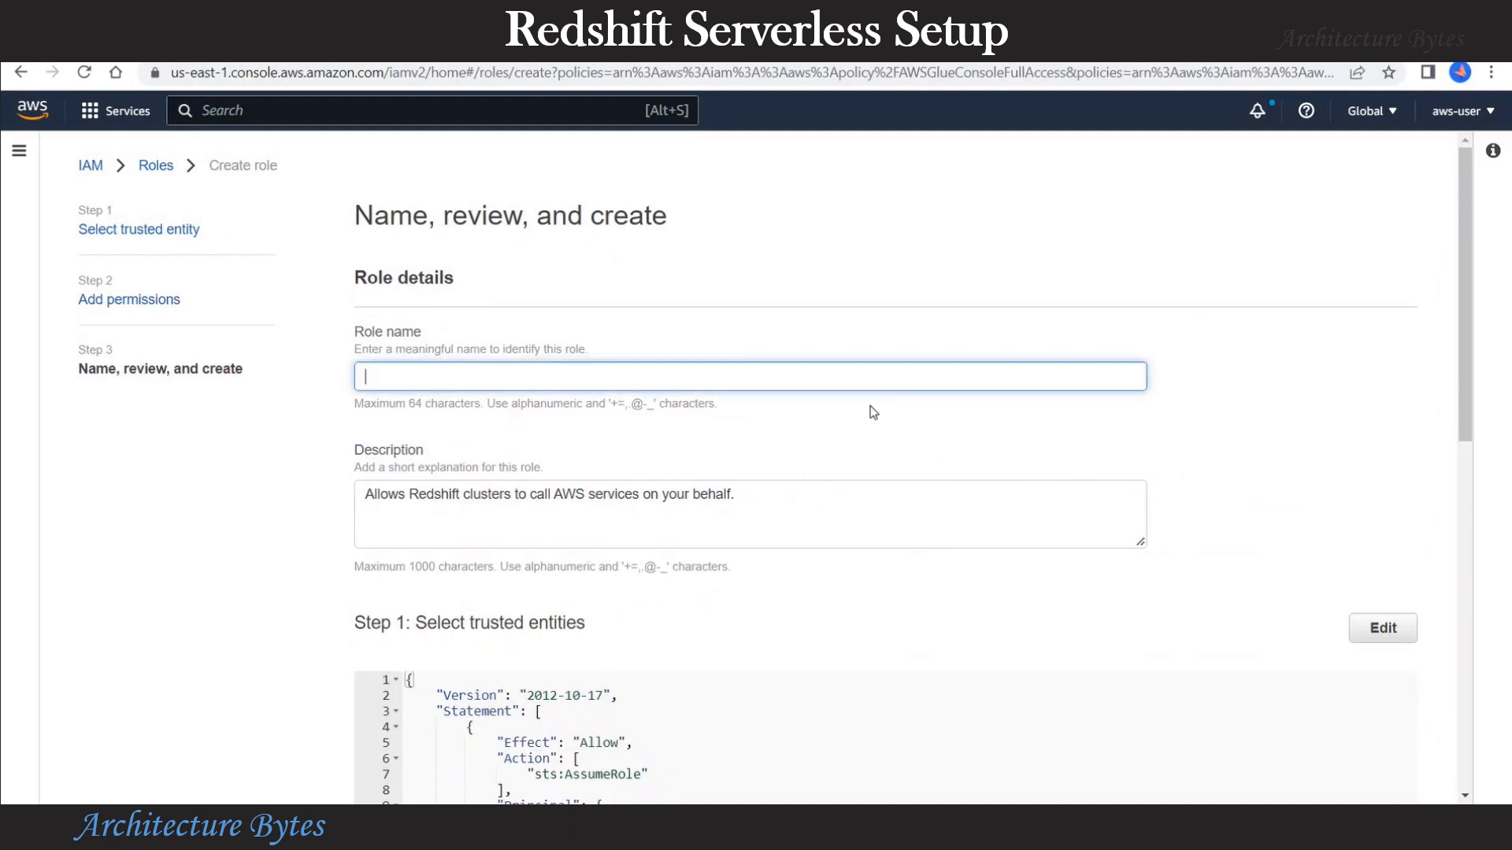
pyautogui.write('Red')
pyautogui.press('BackSpace')
pyautogui.press('BackSpace')
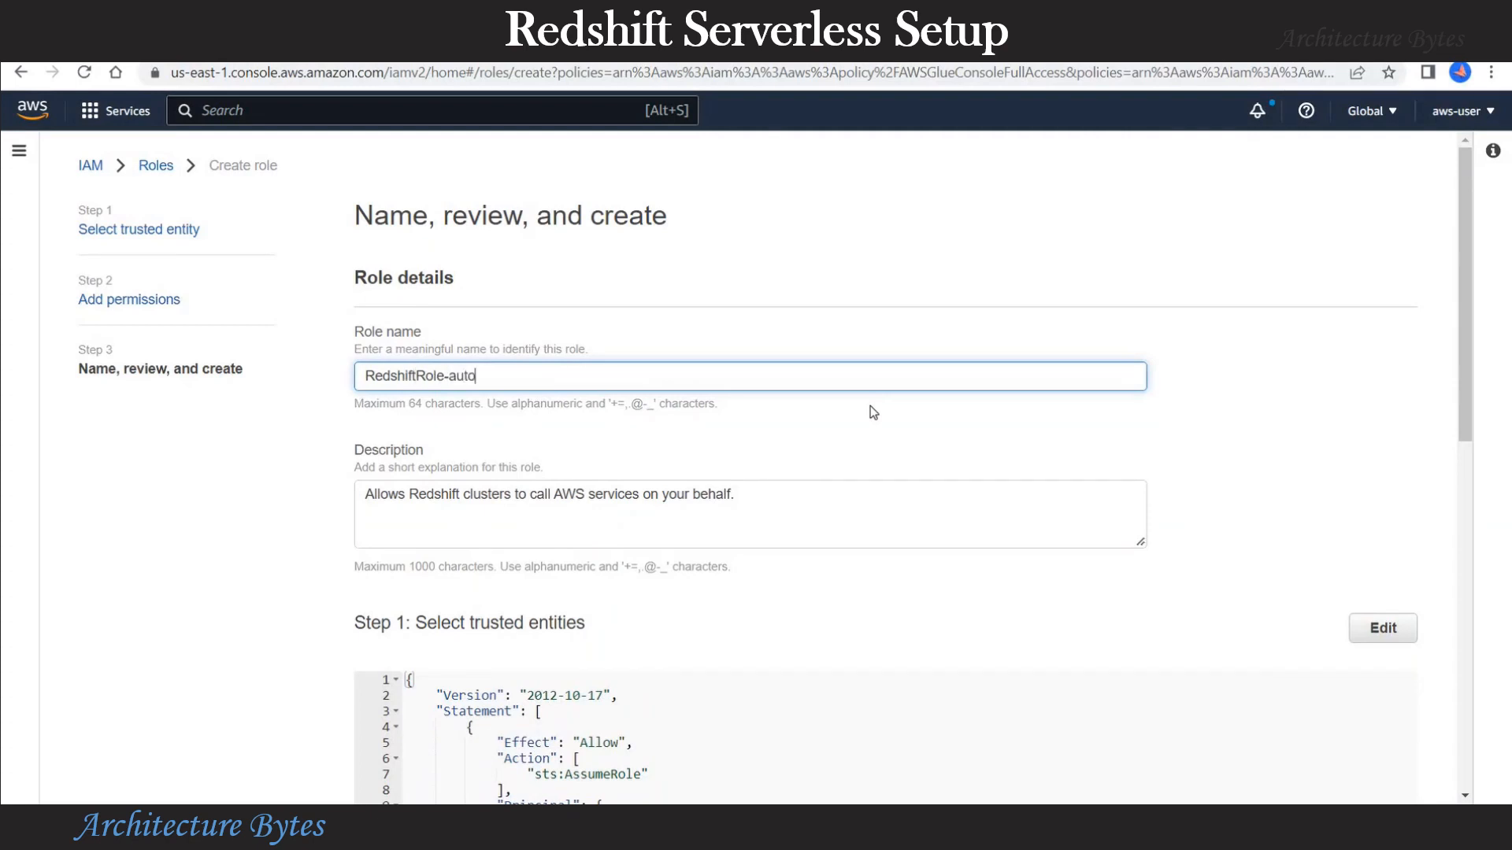
pyautogui.write('iftRole-auto-company')
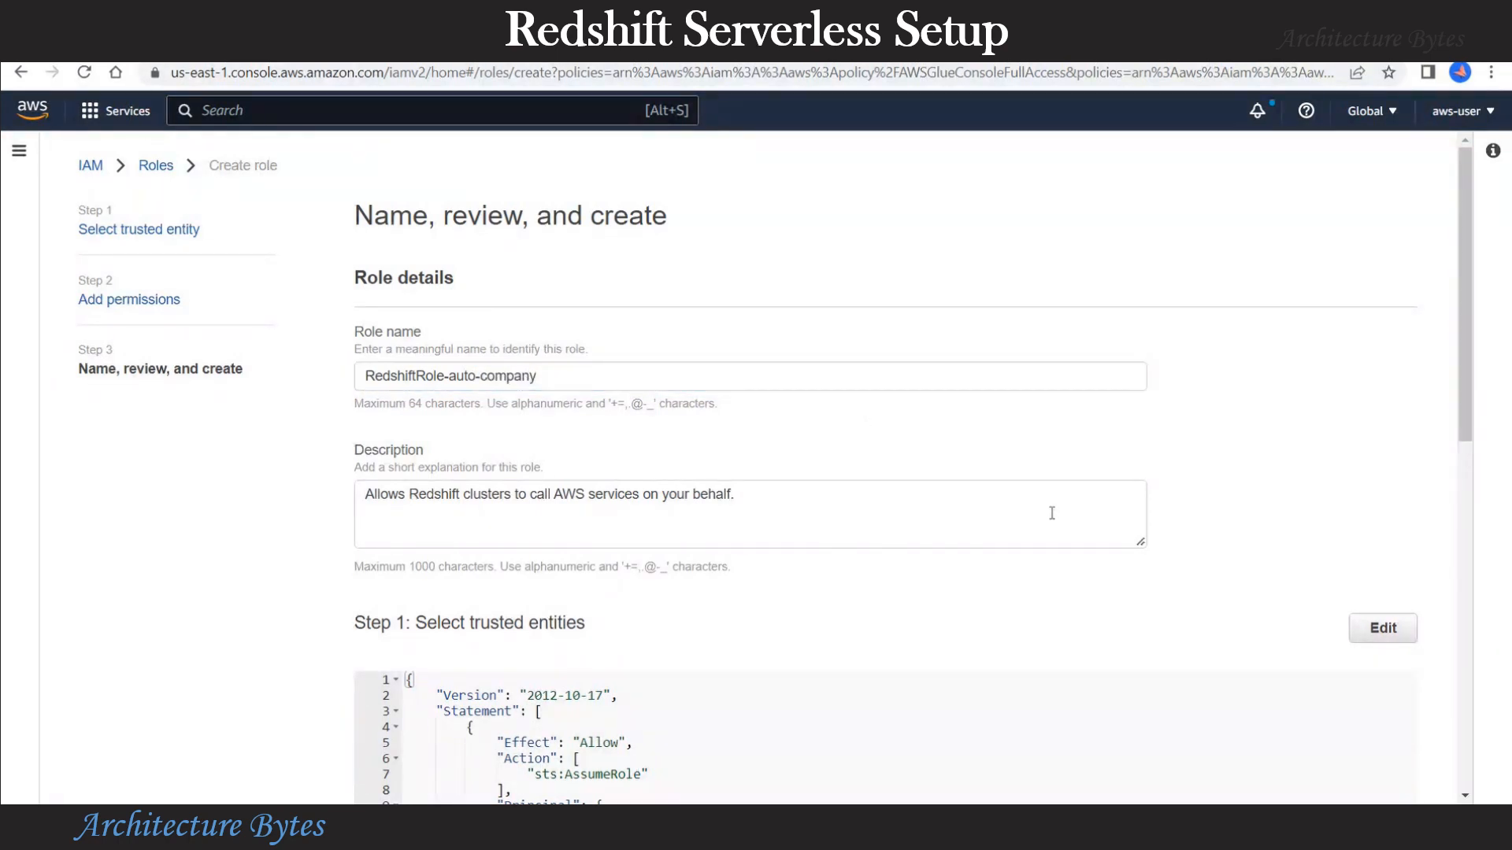
pyautogui.scroll(-7, 1052, 513)
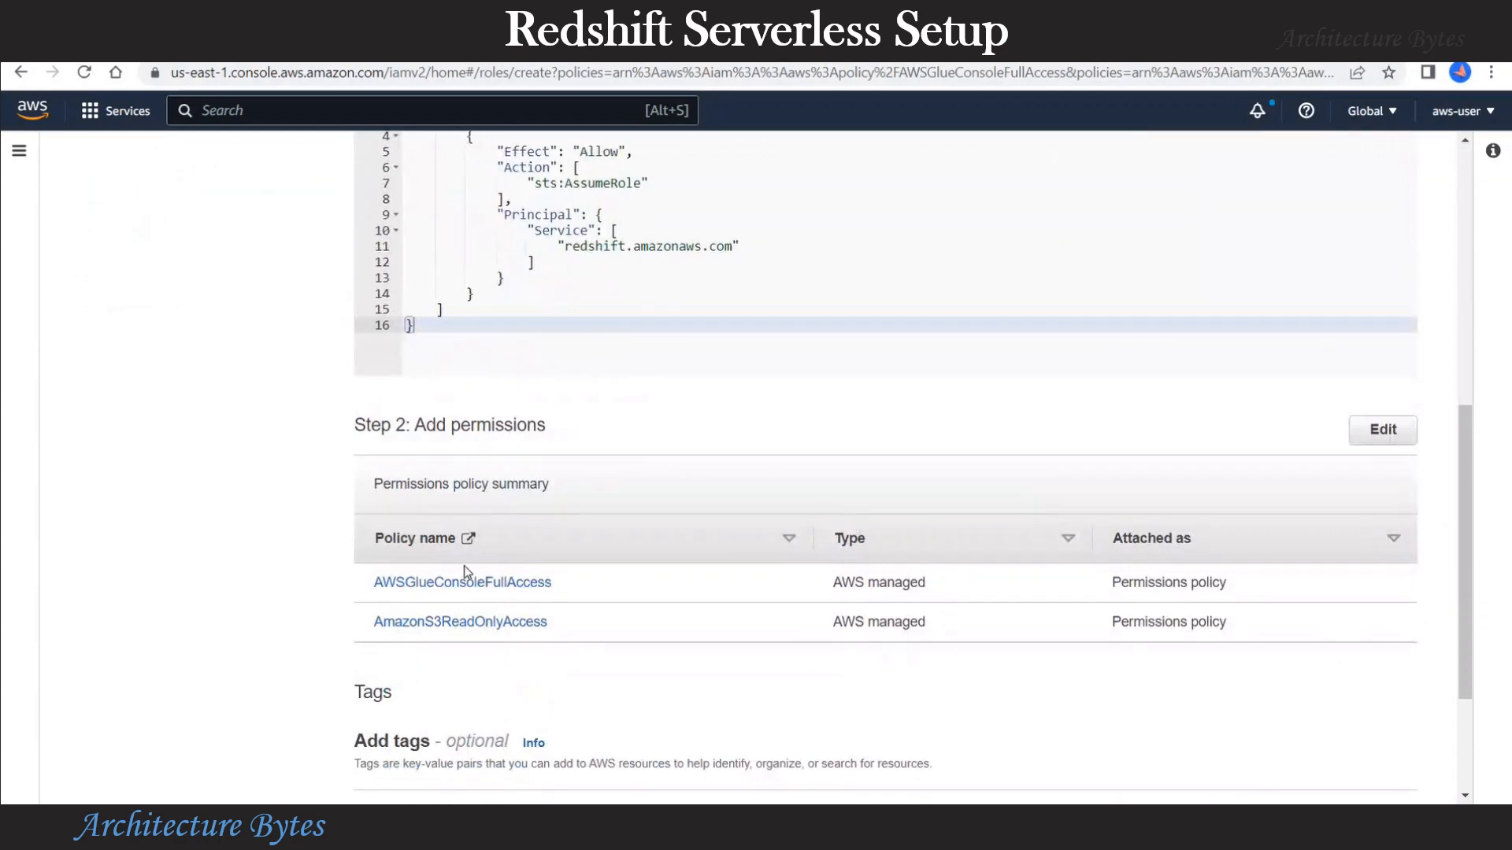
pyautogui.scroll(-1, 856, 528)
pyautogui.scroll(-1, 732, 584)
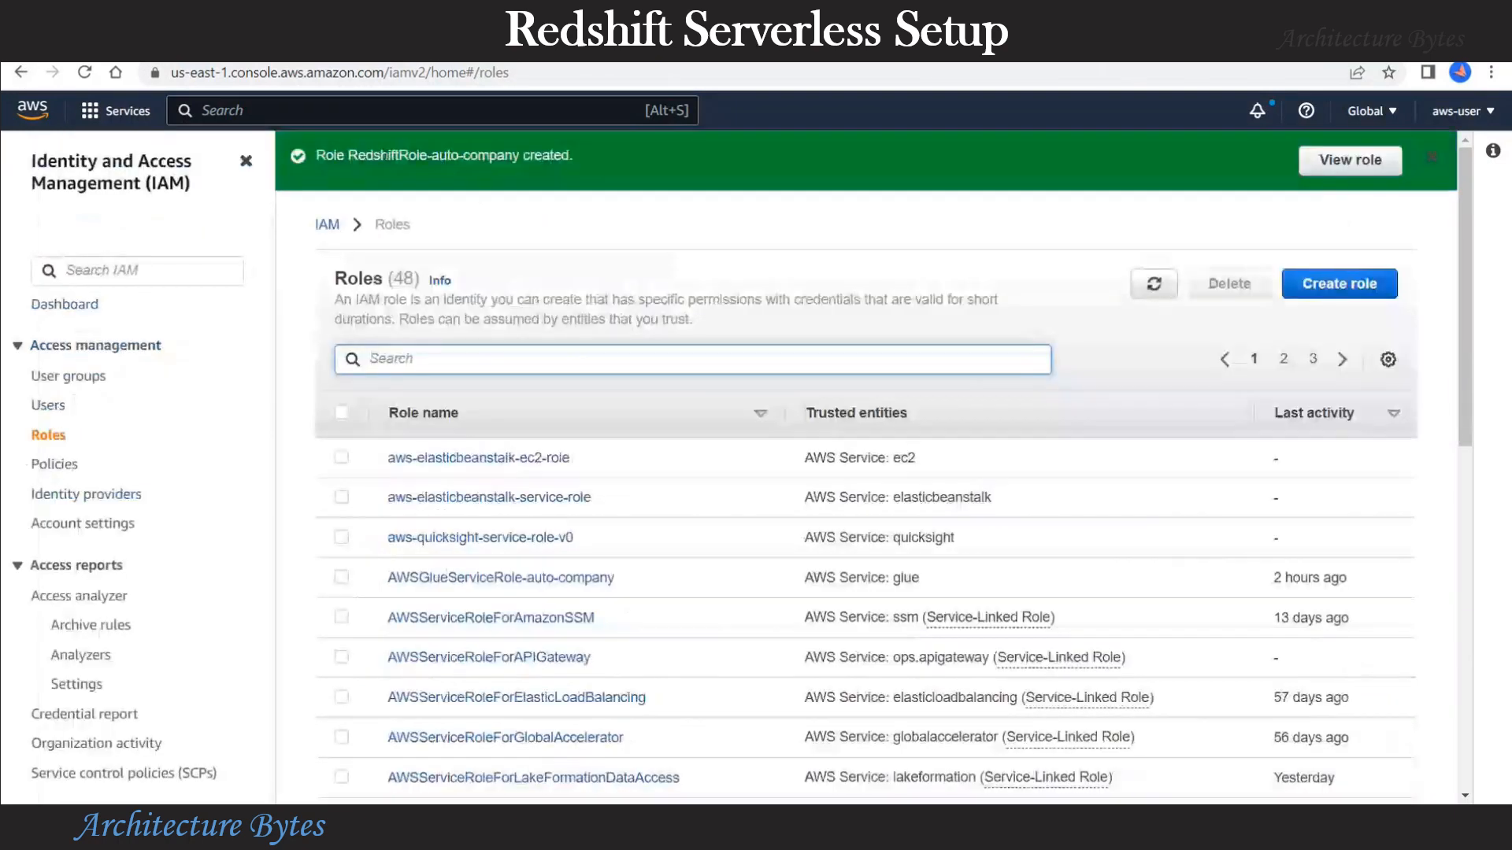
pyautogui.moveTo(316, 155); pyautogui.dragTo(573, 155)
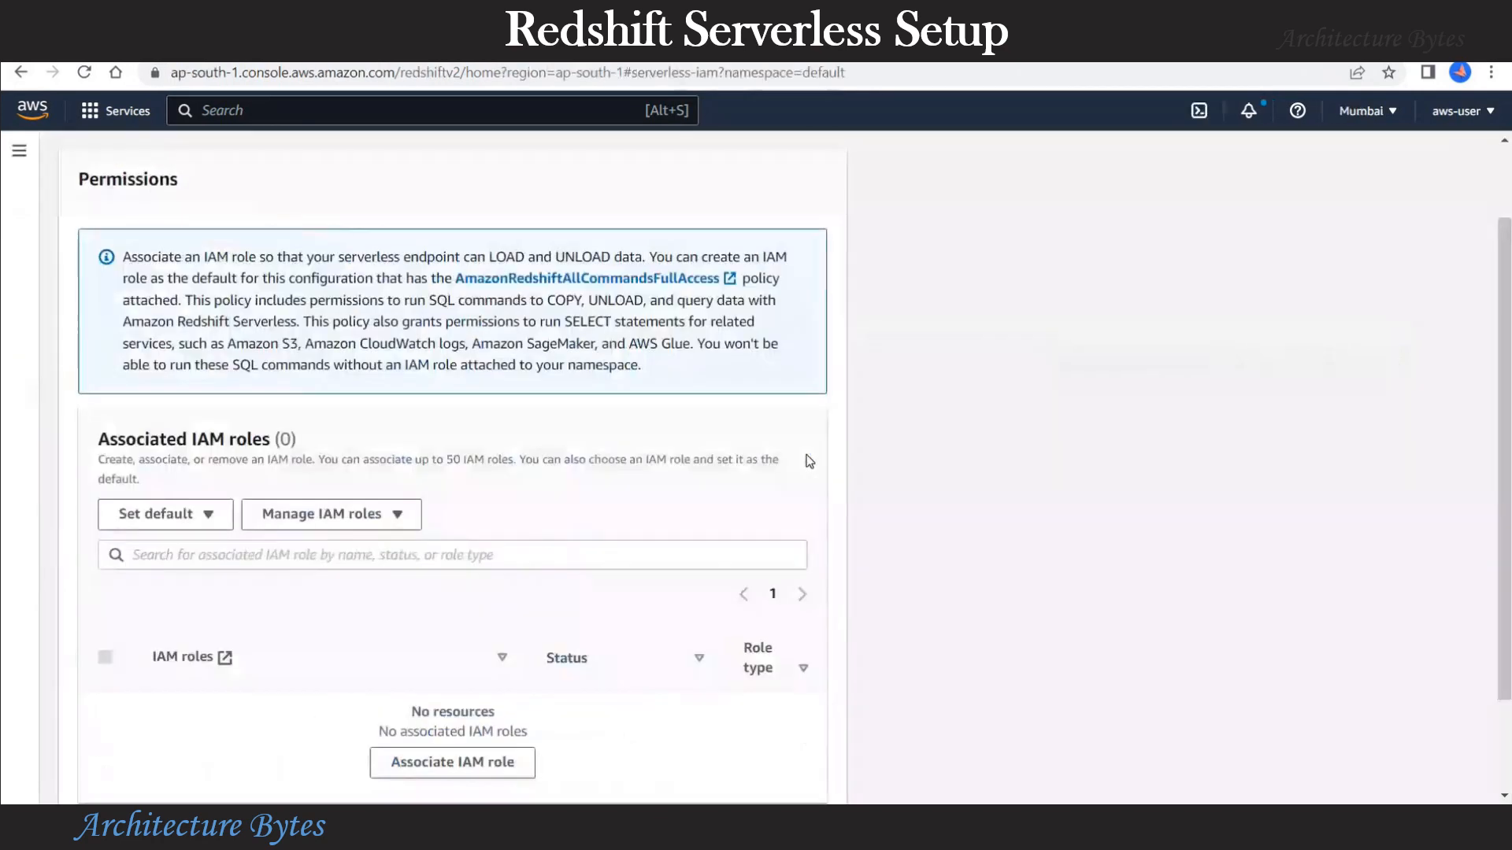
# Step: Associate RedshiftRole-auto-company with the default Redshift Serverless namespace and save the changes
pyautogui.scroll(-1, 810, 460)
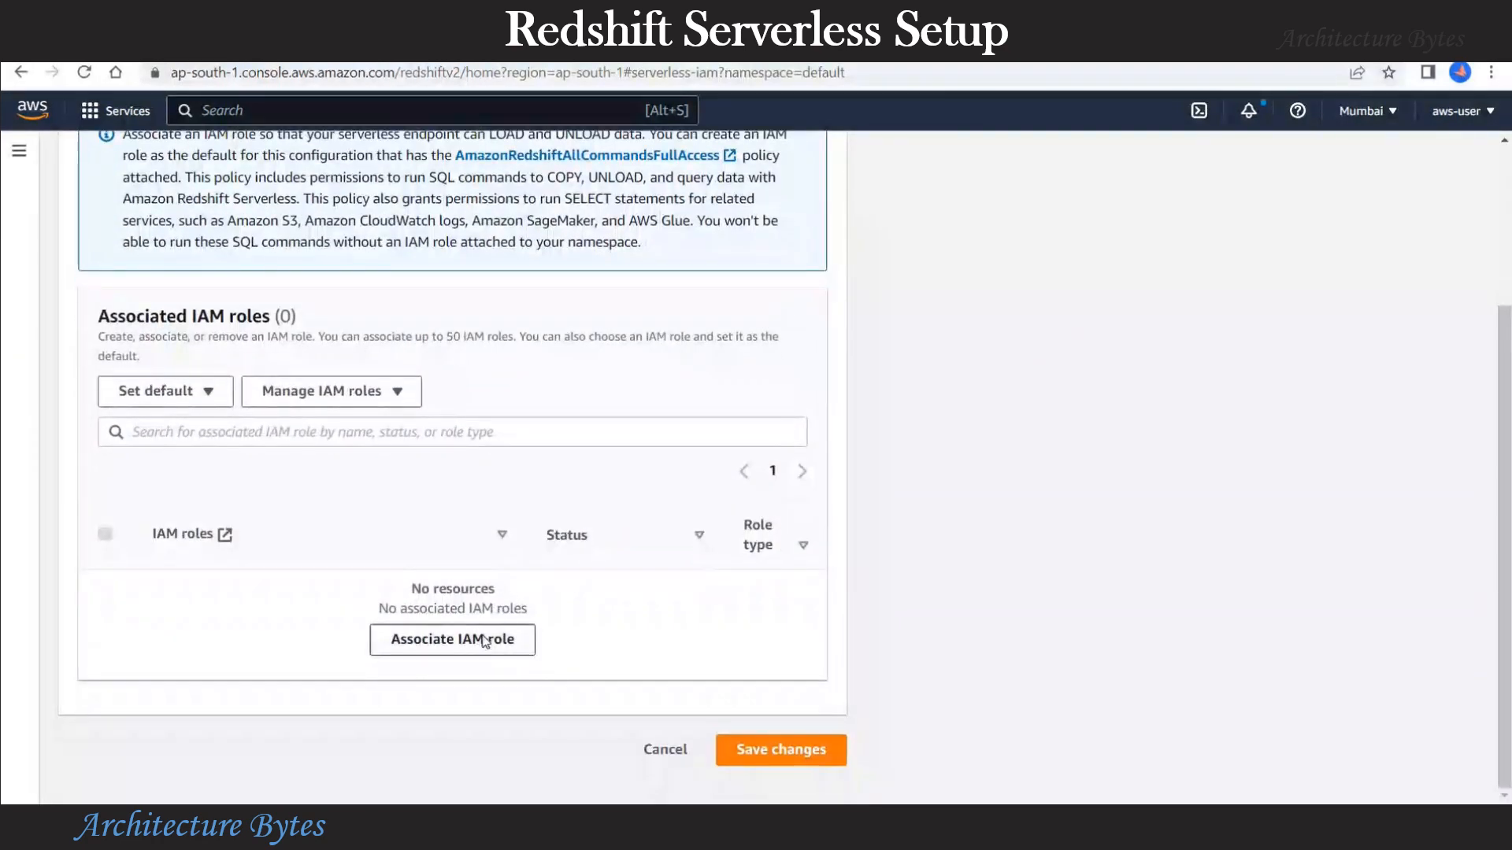
pyautogui.click(498, 640)
pyautogui.moveTo(705, 593); pyautogui.dragTo(551, 592)
pyautogui.click(507, 590)
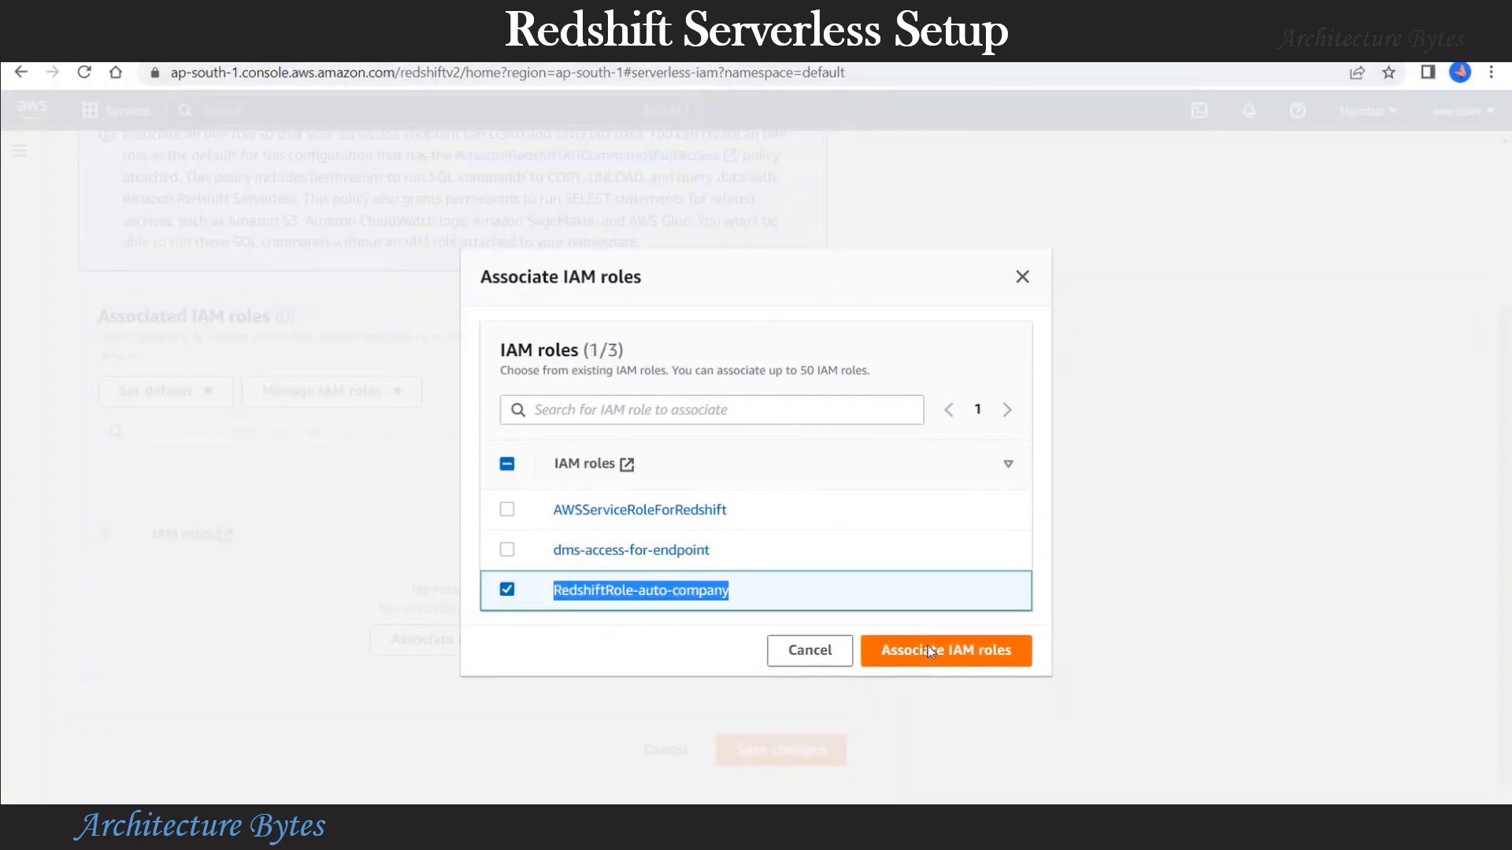
pyautogui.click(928, 645)
pyautogui.click(105, 659)
pyautogui.click(812, 748)
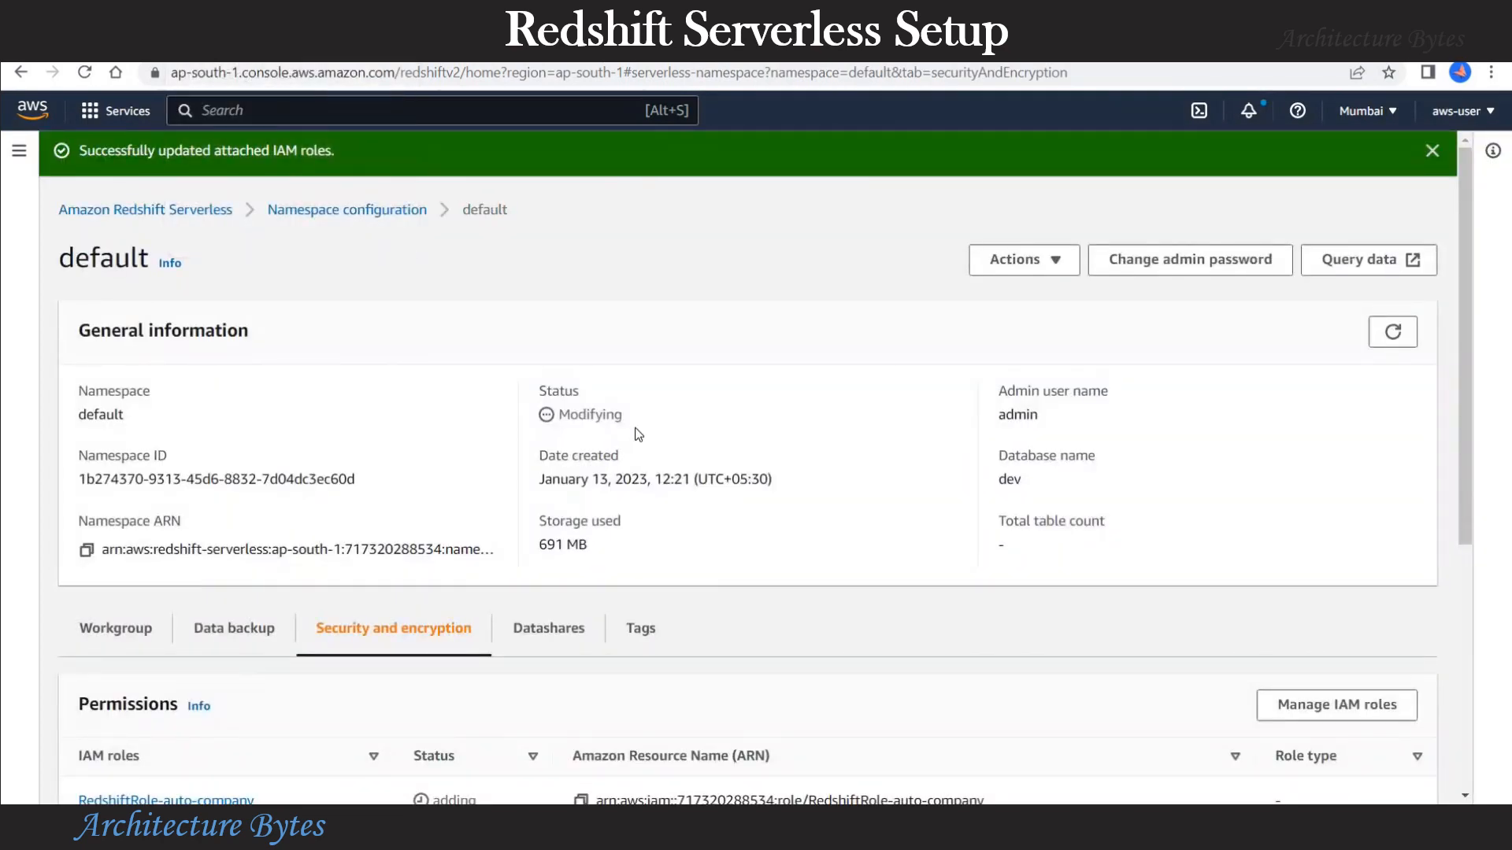
# Step: Check the associated role in the default namespace's permissions, and open Redshift query editor v2
pyautogui.scroll(-4, 637, 434)
pyautogui.moveTo(59, 508); pyautogui.dragTo(1063, 459)
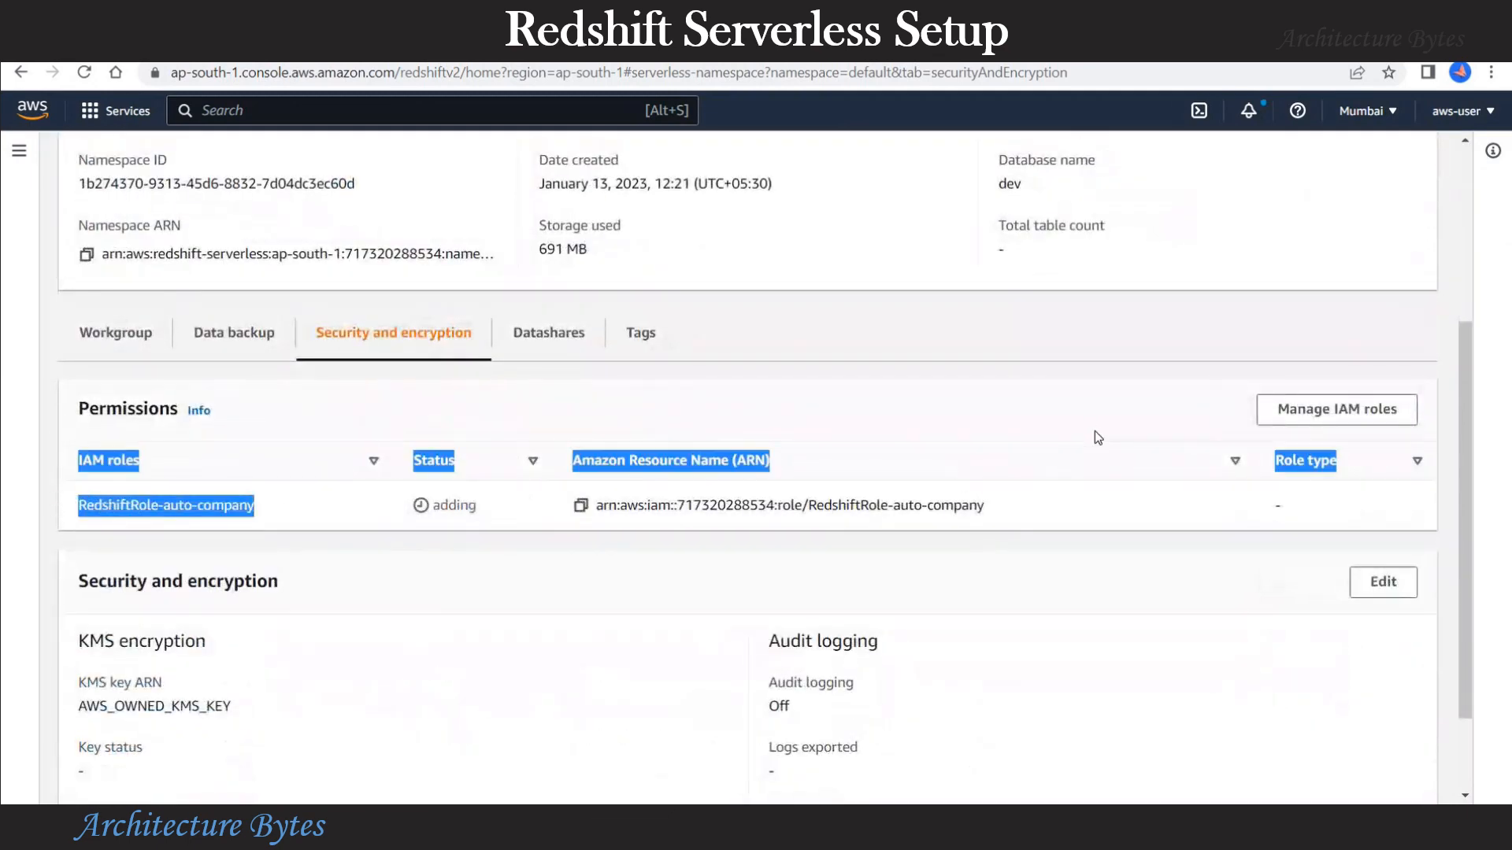
pyautogui.click(1052, 391)
pyautogui.scroll(4, 1057, 388)
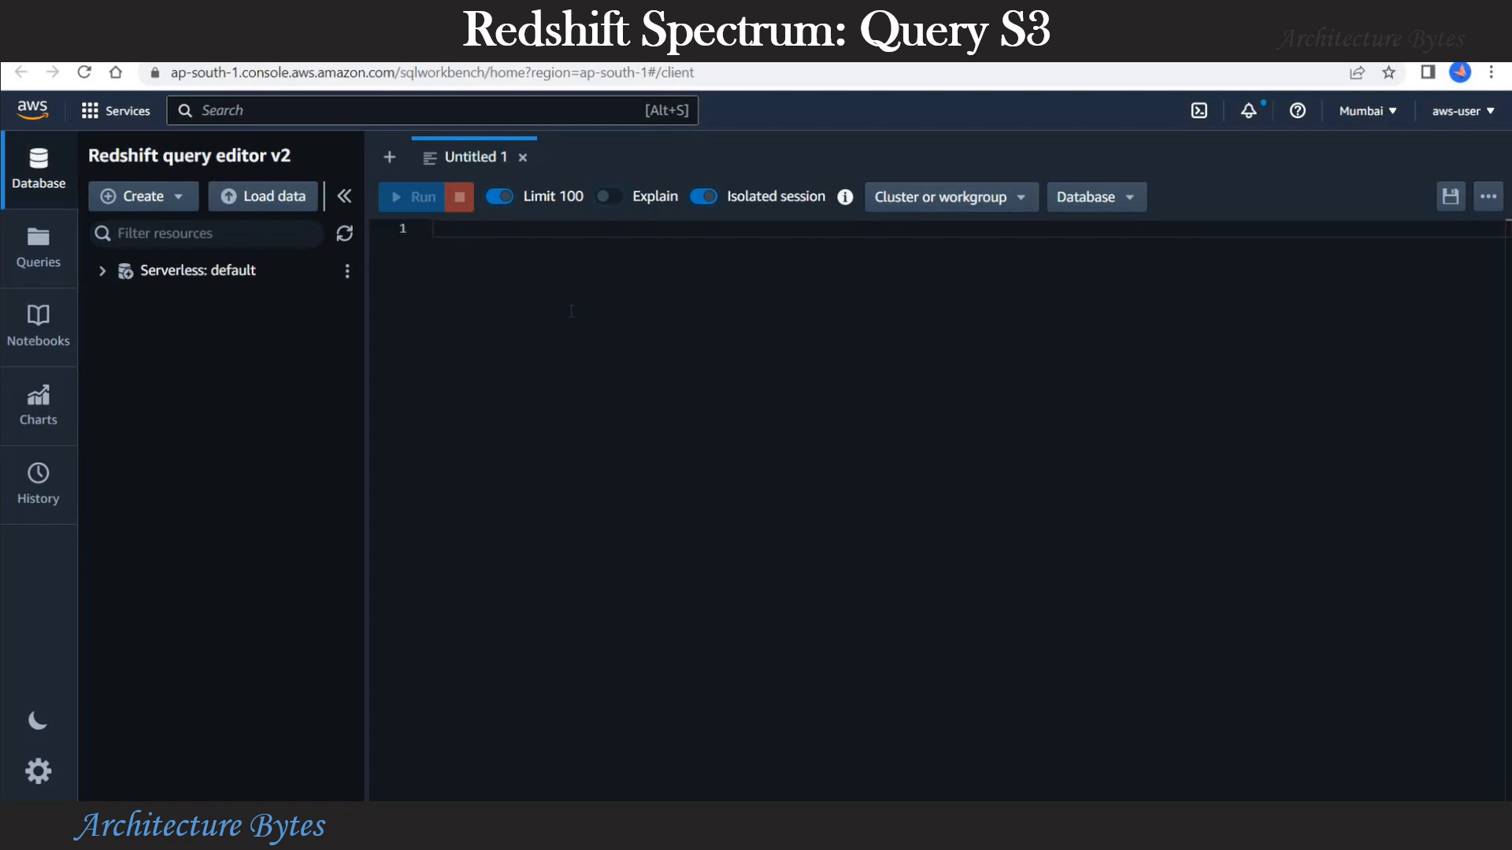
# Step: Enter a statement creating external schema spectrum from data catalog database 'auto-company-db' with the ARN of RedshiftRole-auto-company as iam_role
pyautogui.hotkey('ctrl', 'v')
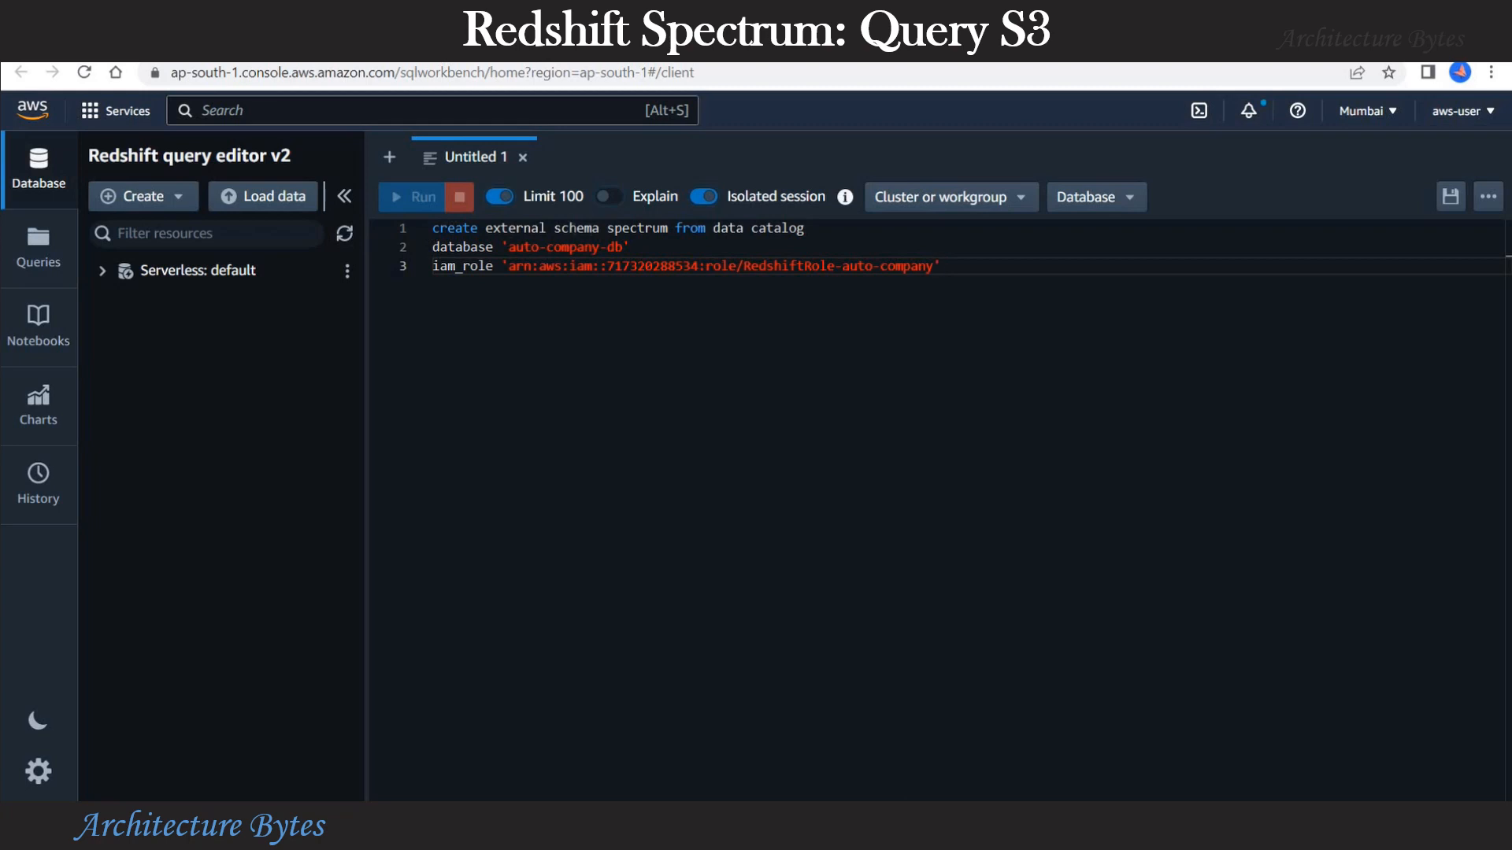
pyautogui.doubleClick(577, 228)
pyautogui.doubleClick(639, 228)
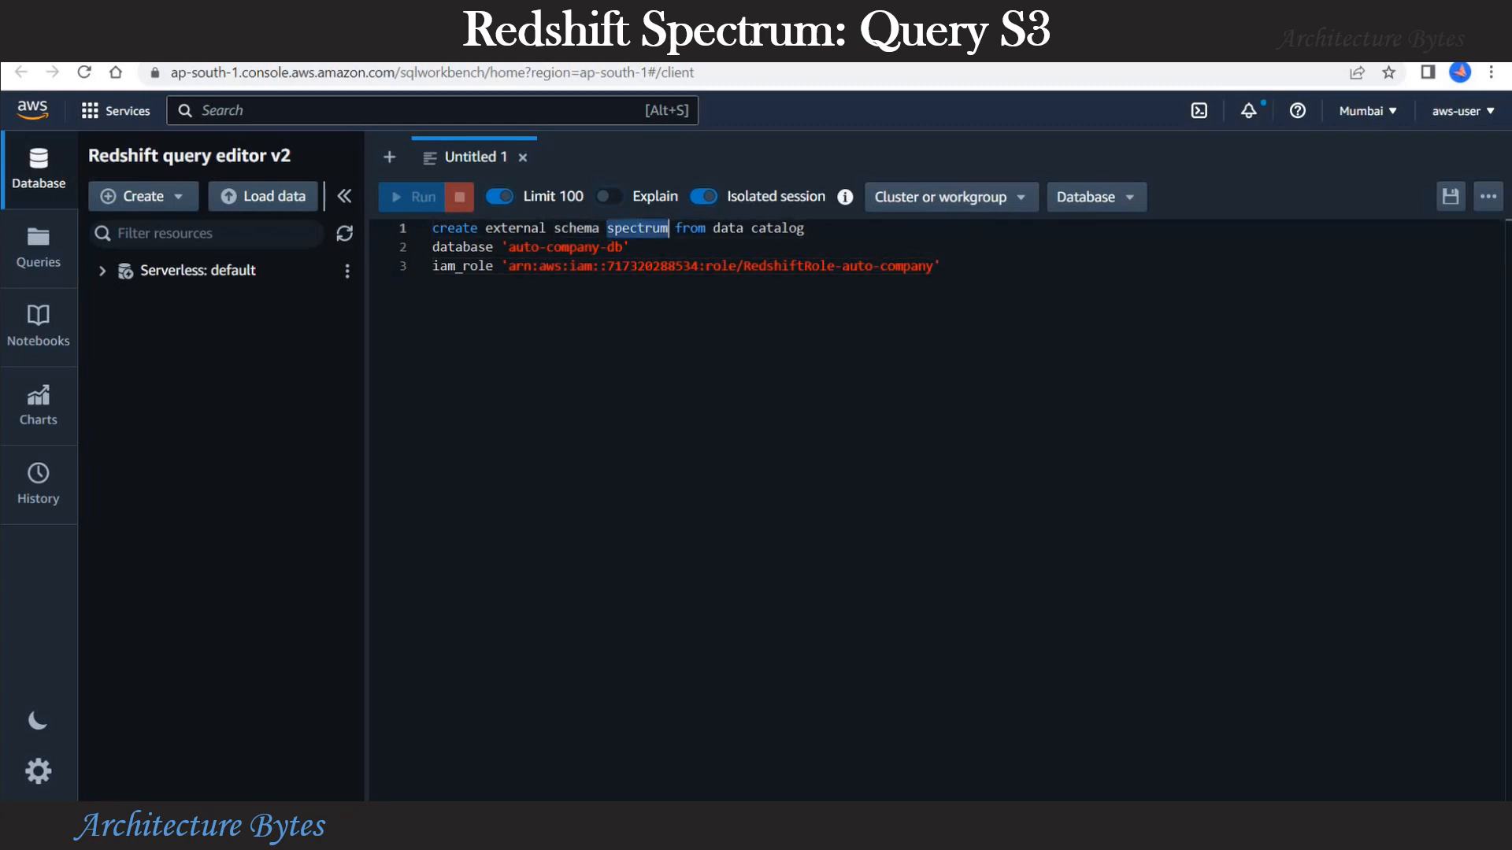
pyautogui.moveTo(636, 247); pyautogui.dragTo(495, 248)
pyautogui.click(874, 277)
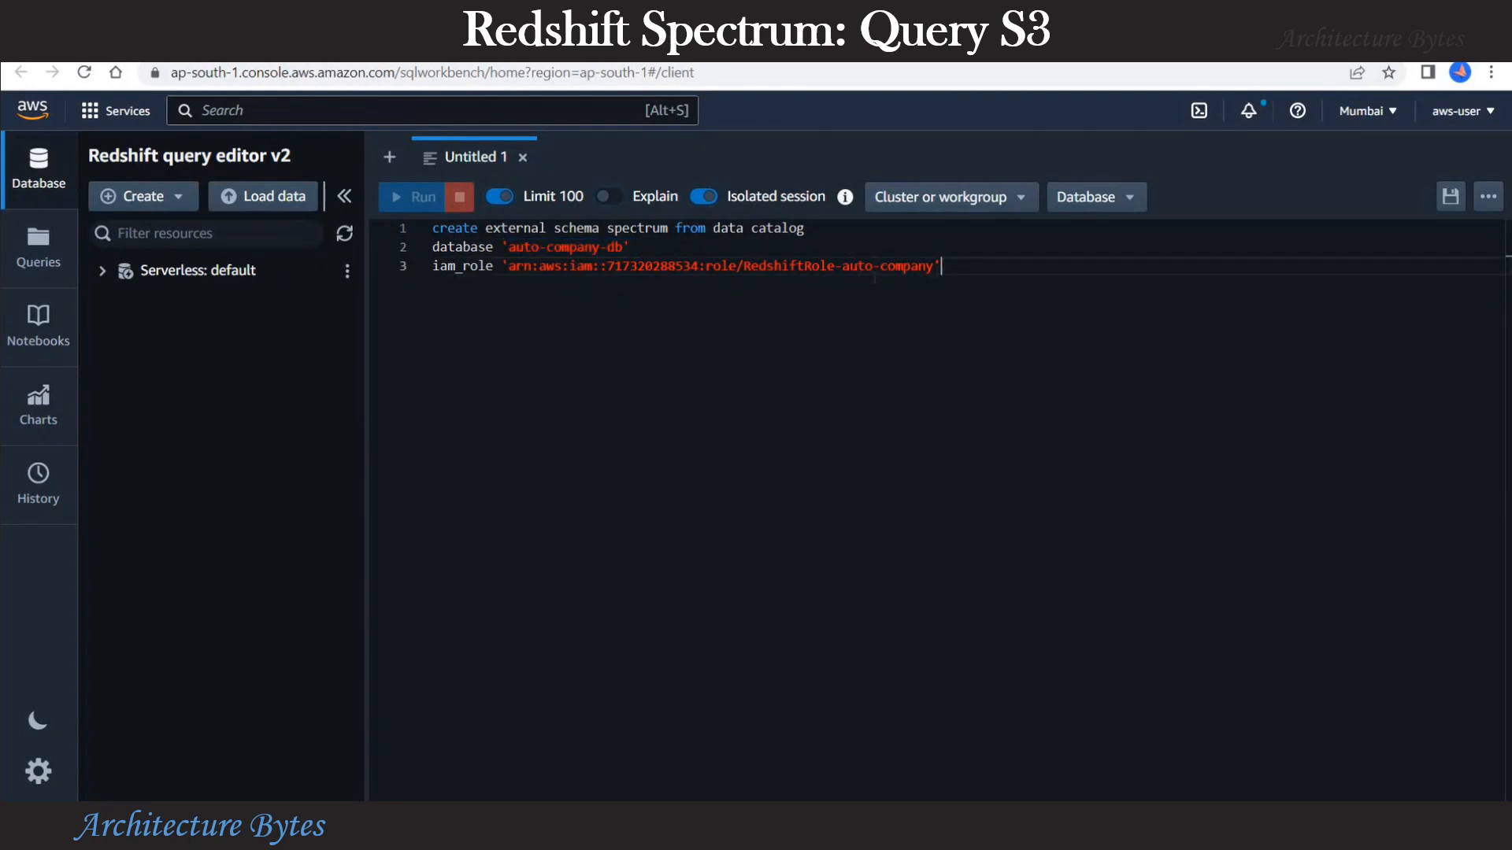
pyautogui.moveTo(941, 266); pyautogui.dragTo(501, 266)
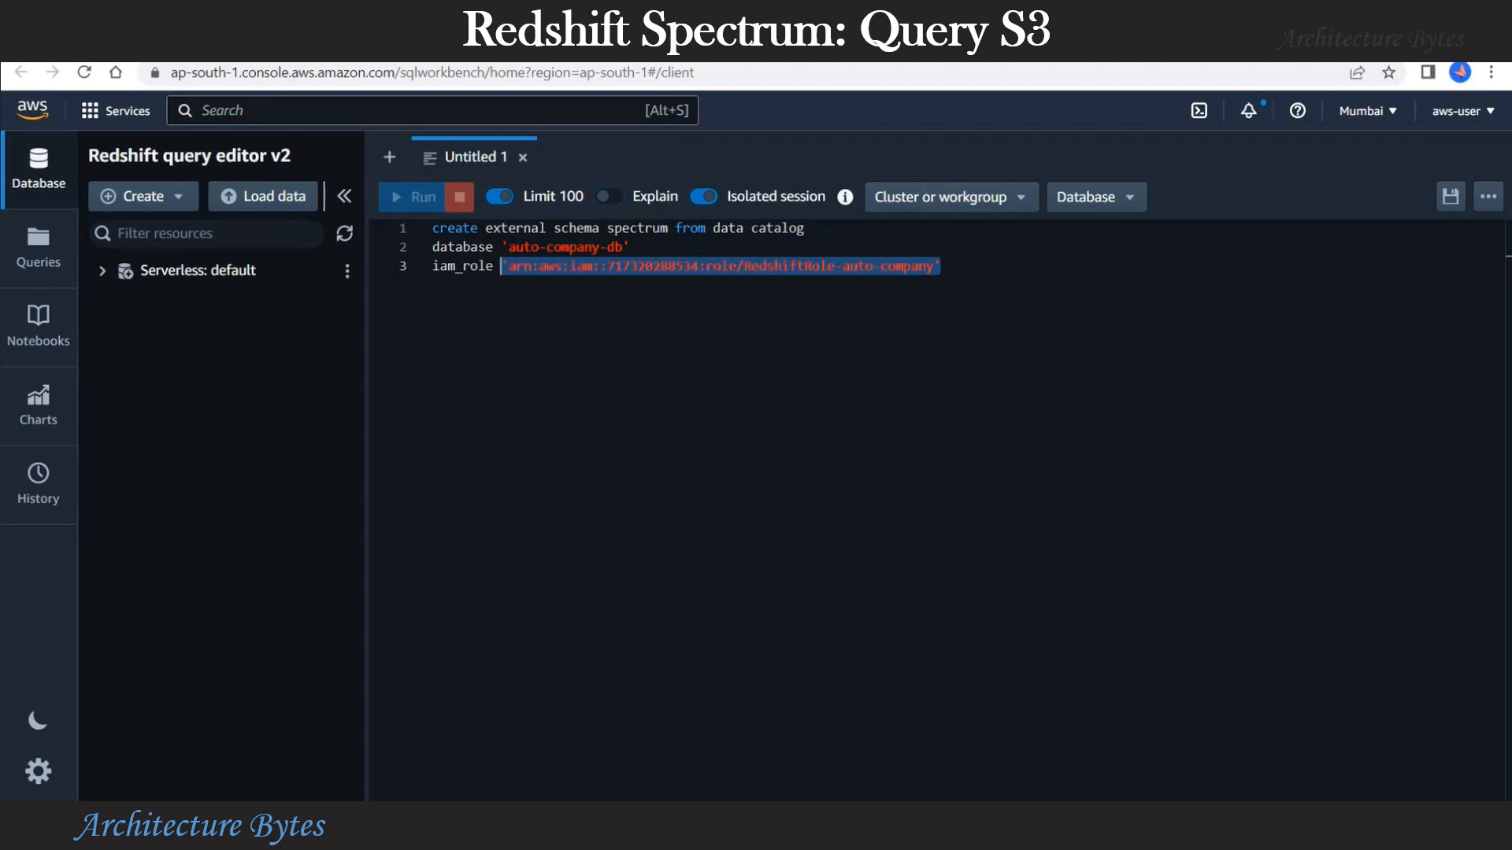
# Step: Connect the editor to Serverless: default with the dev database, and run the external schema statement
pyautogui.click(219, 270)
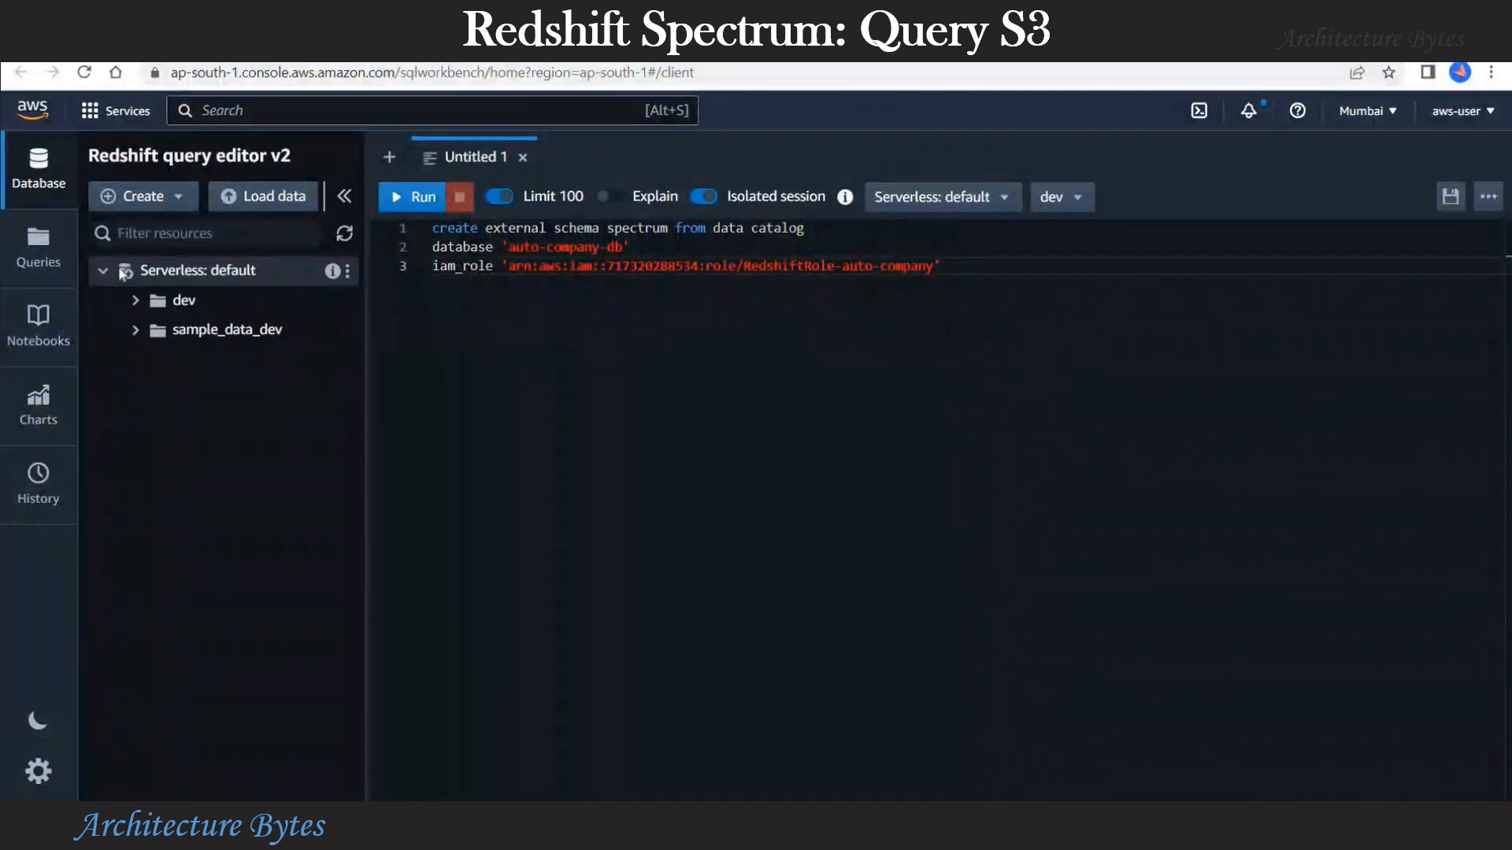
pyautogui.click(228, 263)
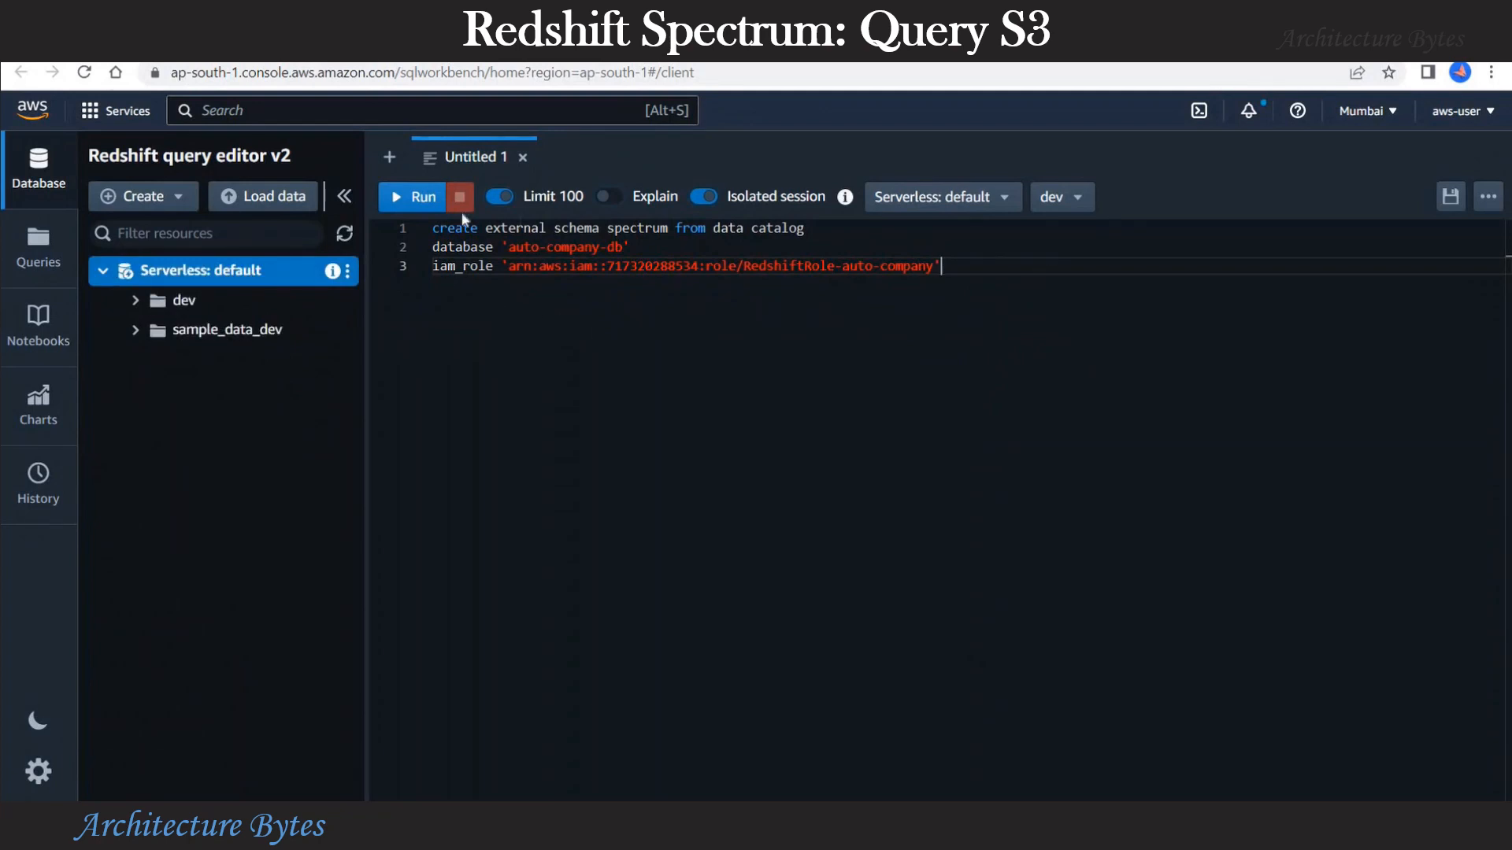
pyautogui.hotkey('ctrl', 'a')
pyautogui.click(410, 196)
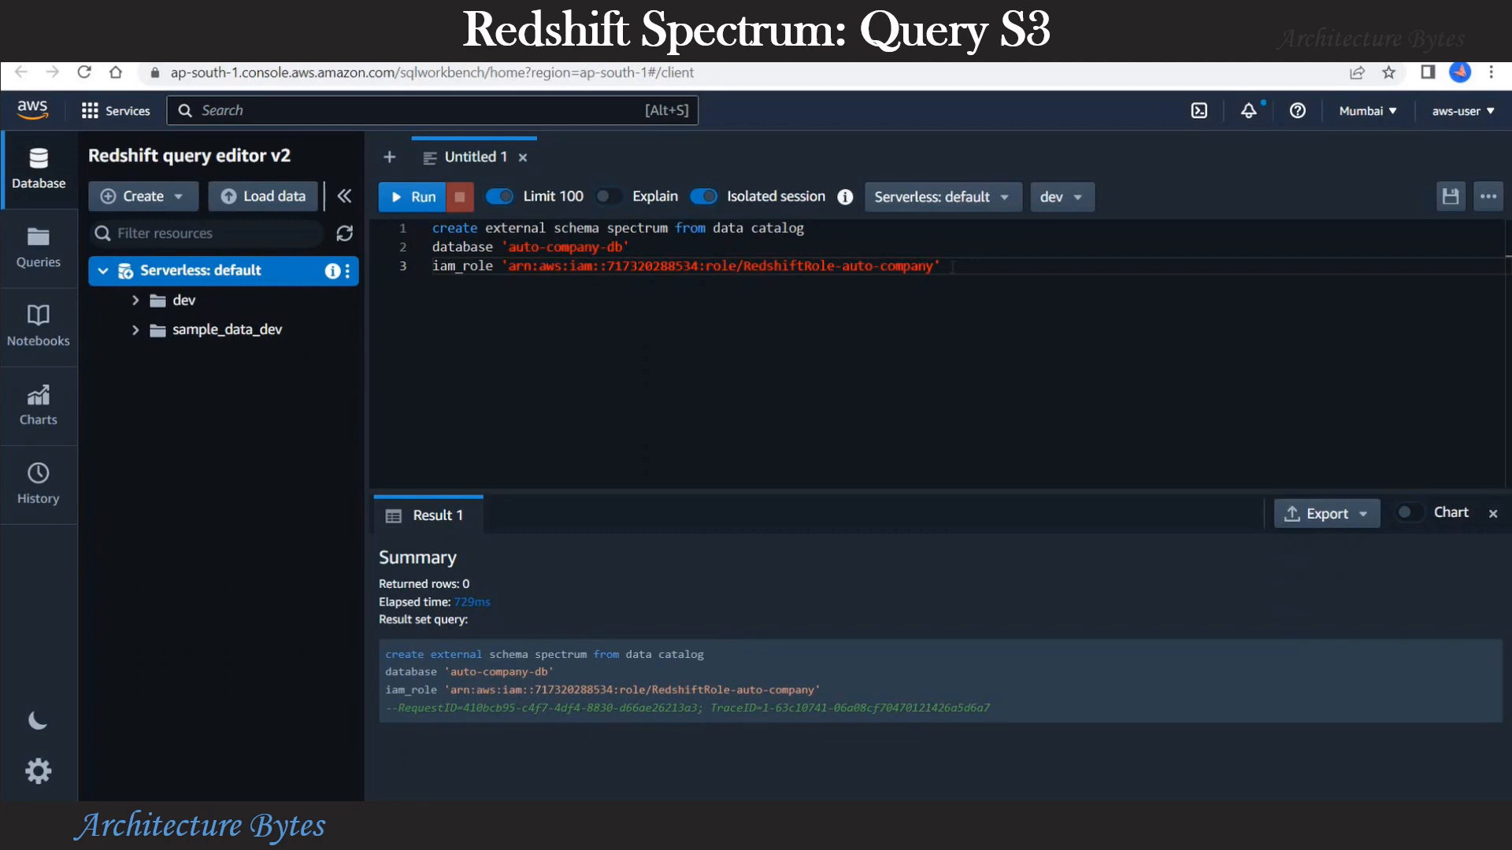
# Step: Replace the schema statement with select * from spectrum.cars, run the query and enlarge the results area
pyautogui.hotkey('ctrl', 'a')
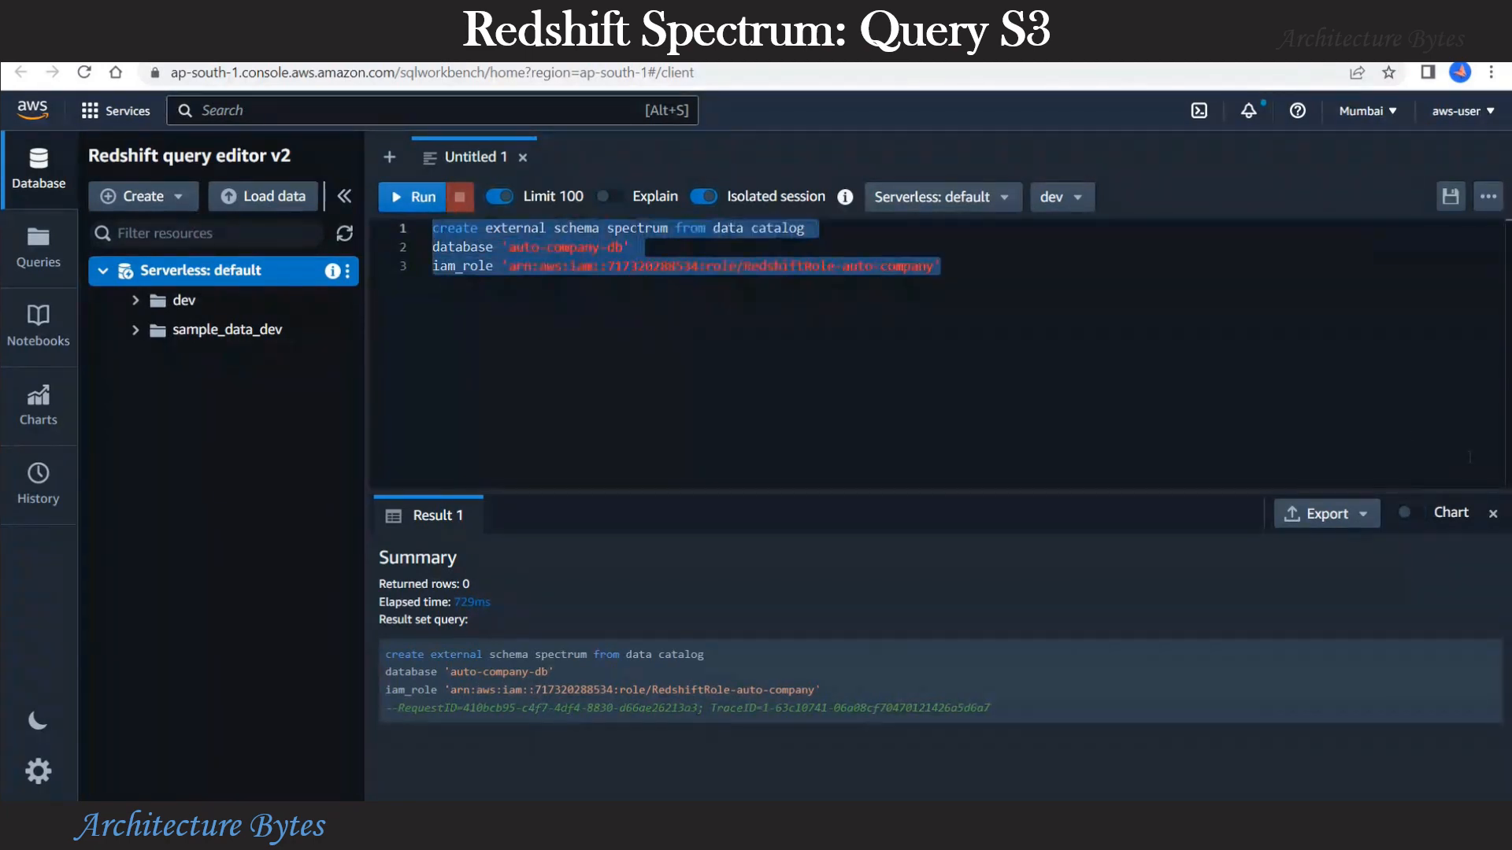
pyautogui.press('BackSpace')
pyautogui.write('se')
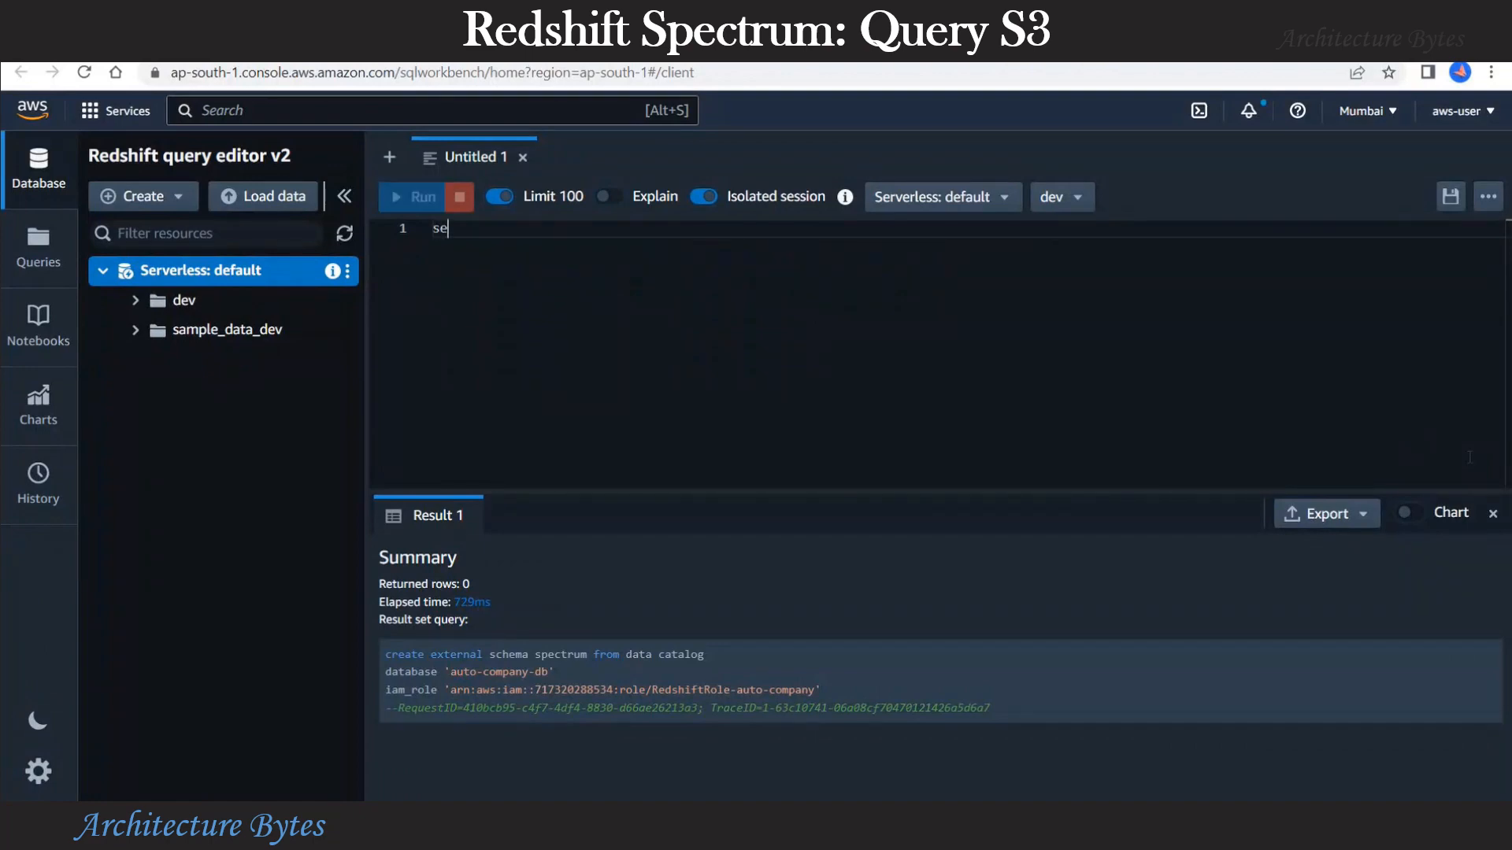
pyautogui.write('lect * from spectrum.cars')
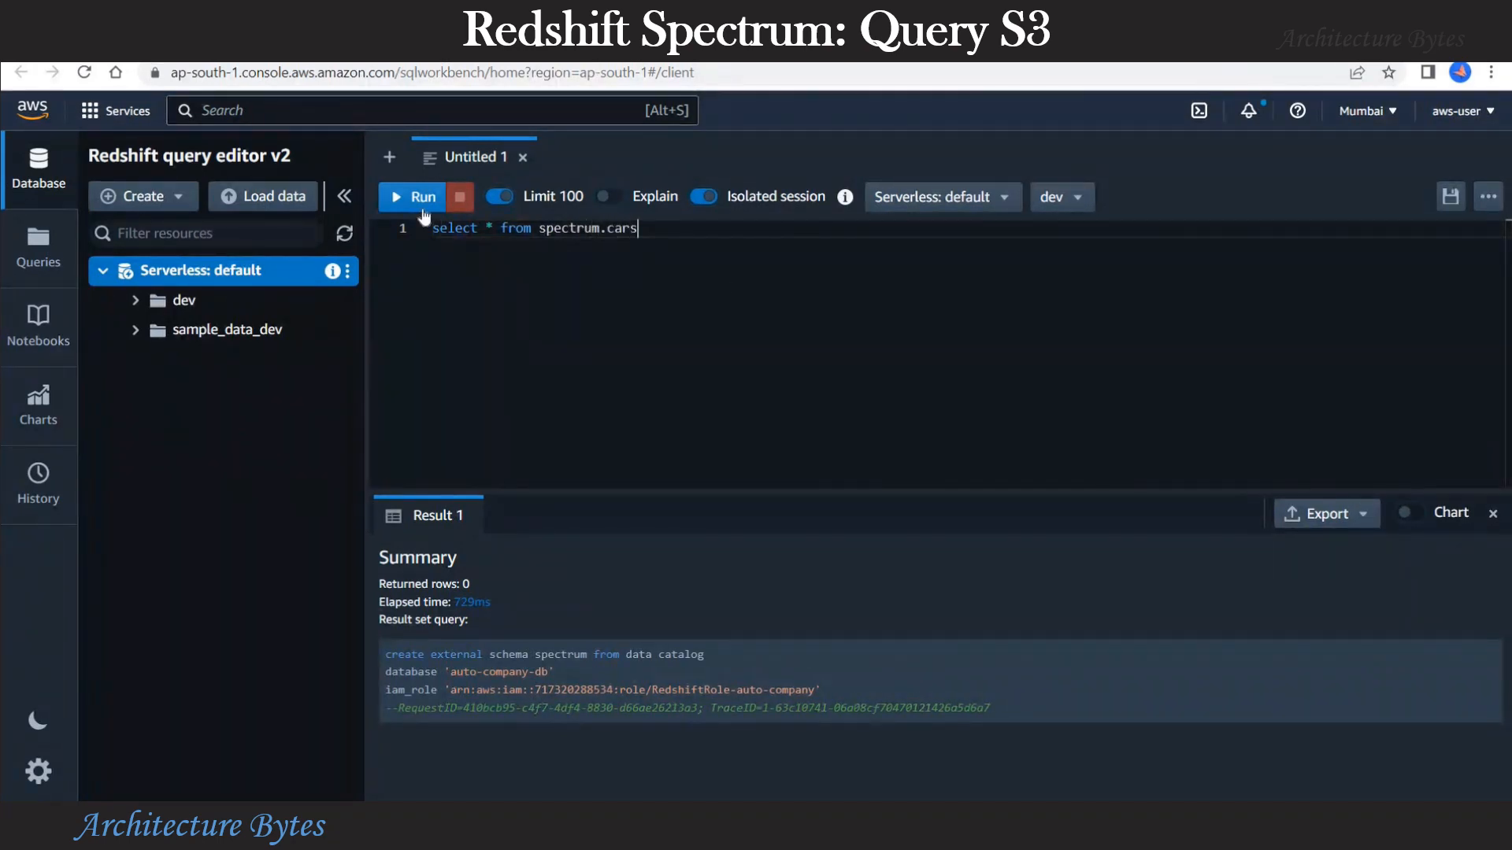
pyautogui.click(412, 197)
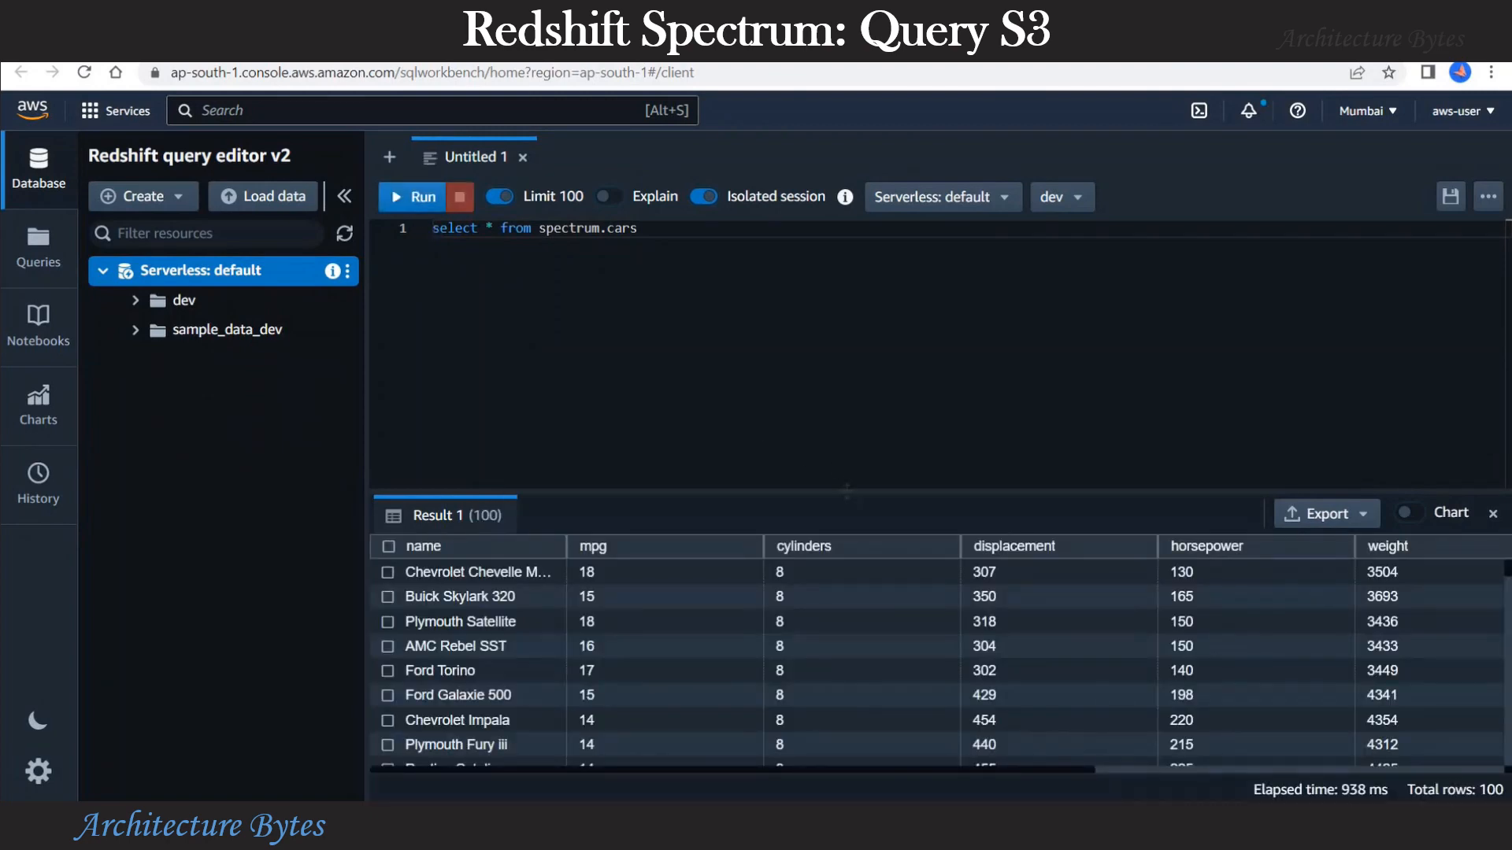
pyautogui.moveTo(848, 491); pyautogui.dragTo(842, 318)
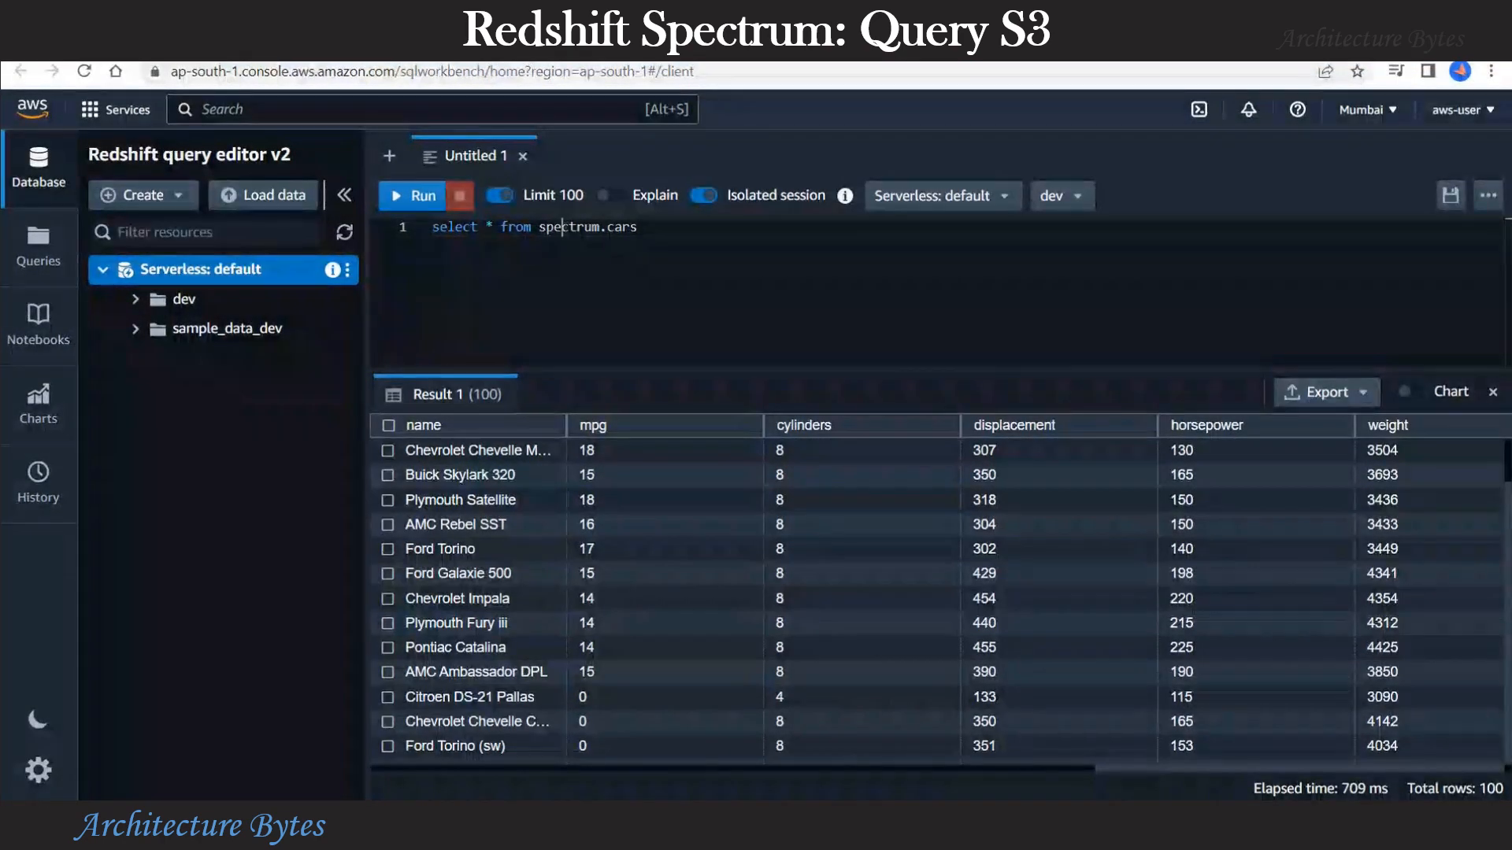
# Step: Browse the tables of the spectrum schema in the dev database and inspect the fields of the cars table
pyautogui.doubleClick(541, 229)
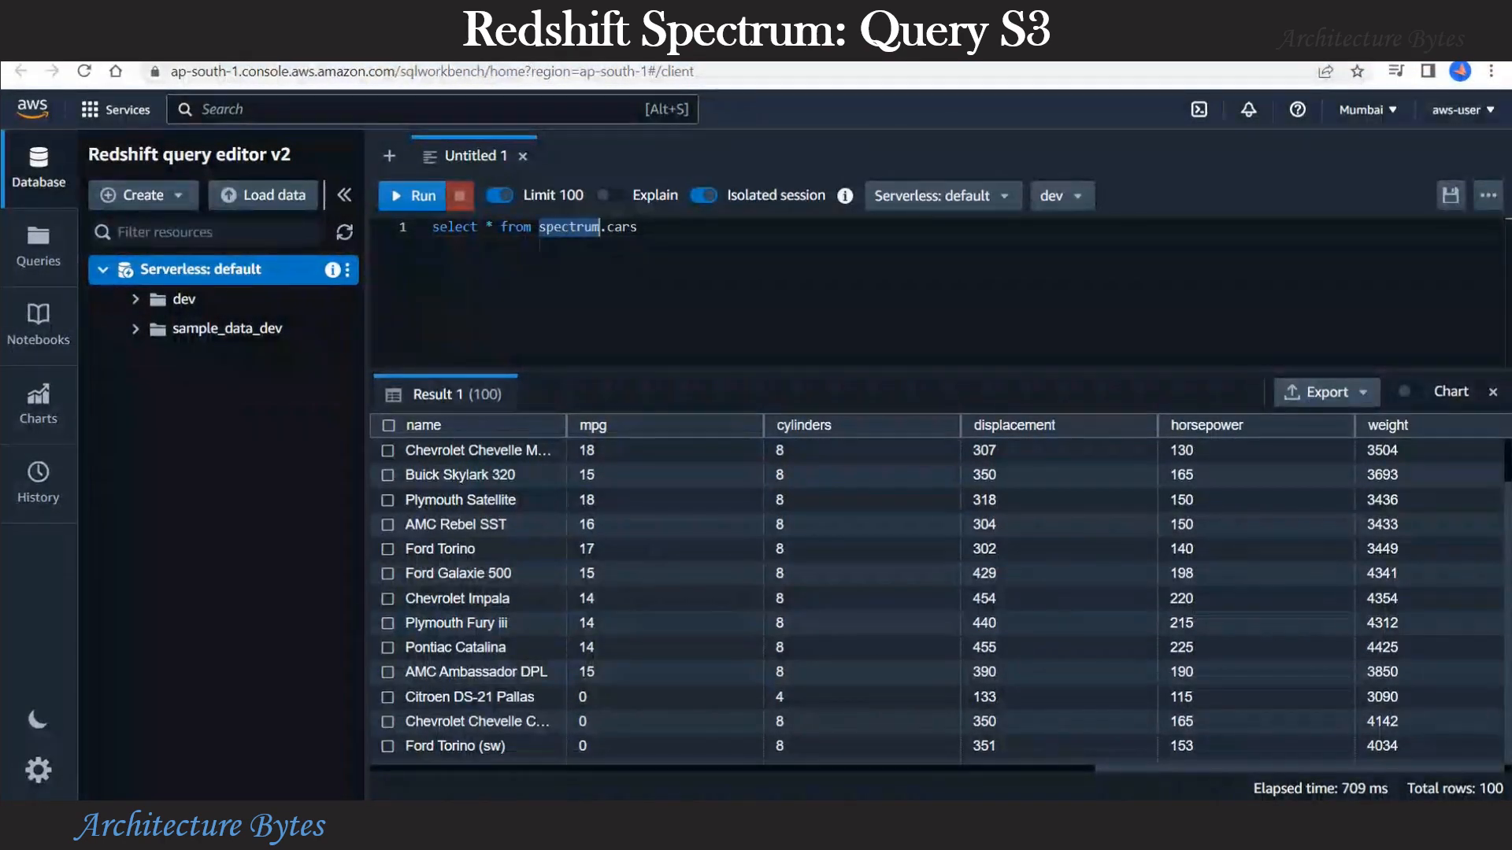
pyautogui.click(135, 299)
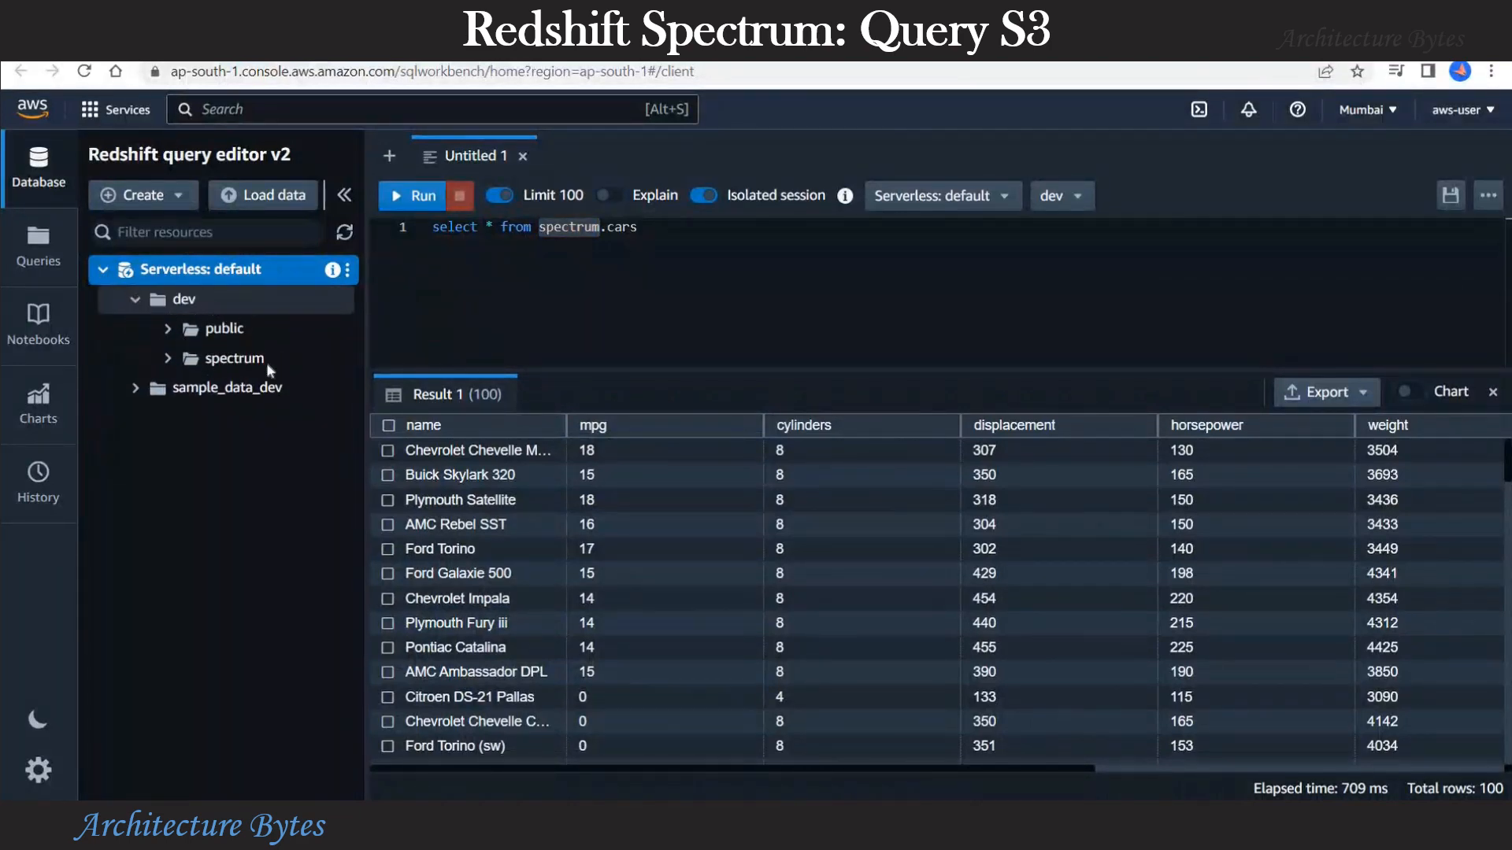
pyautogui.click(266, 362)
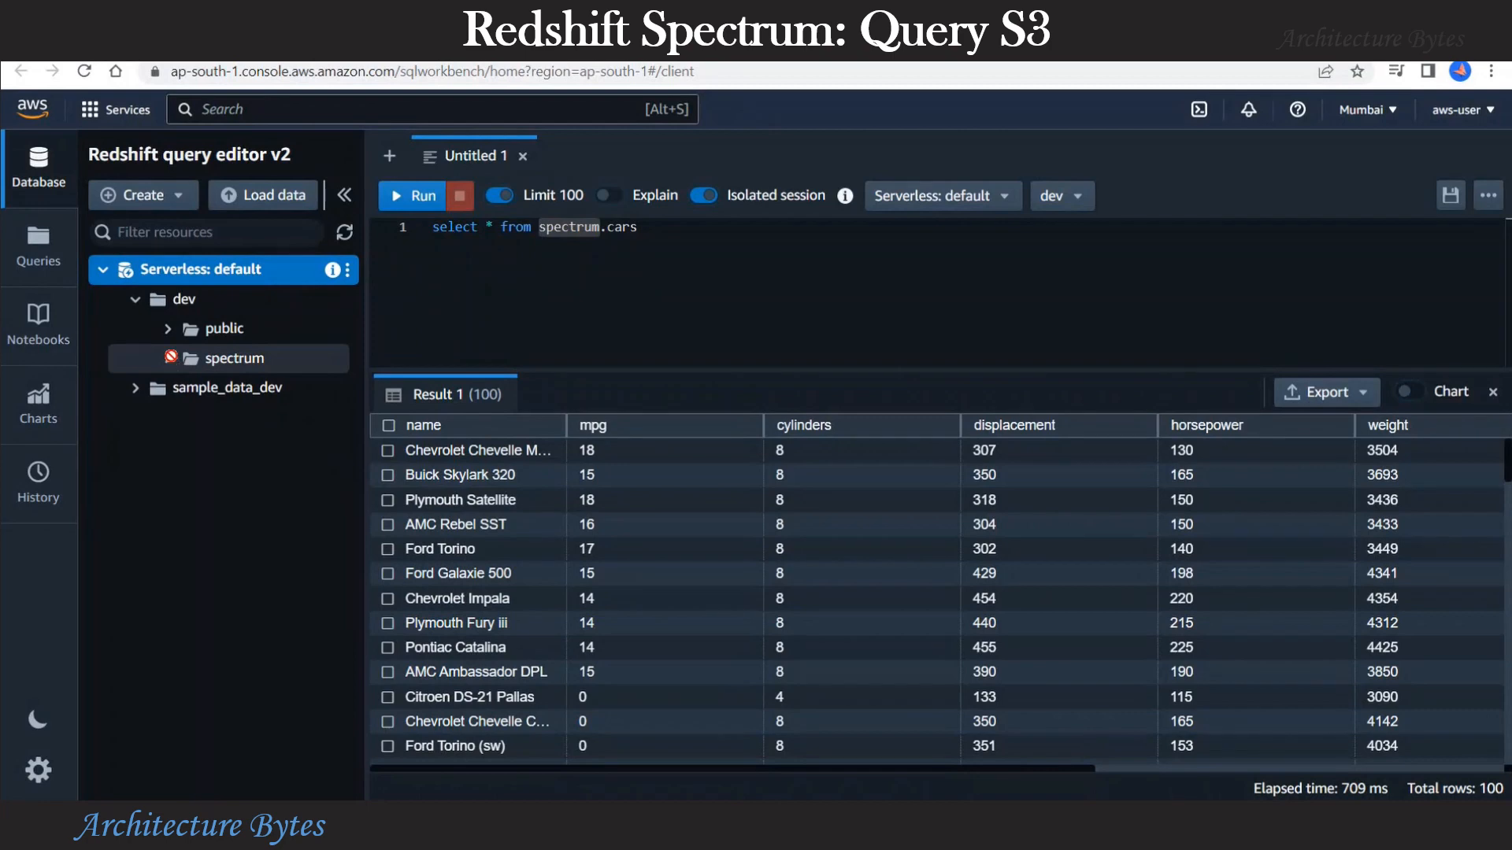
pyautogui.click(198, 391)
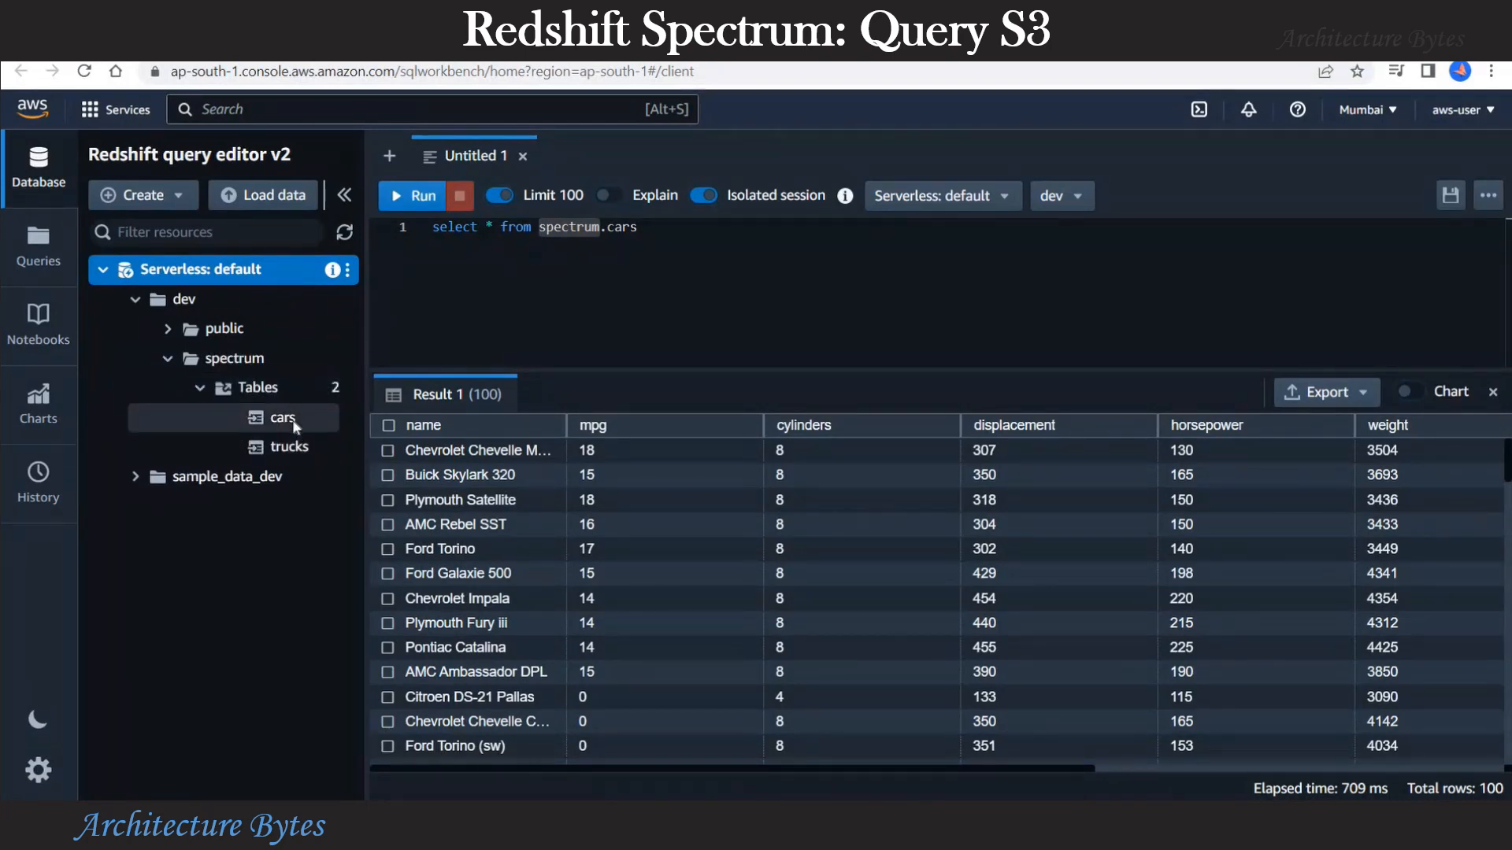
pyautogui.click(283, 418)
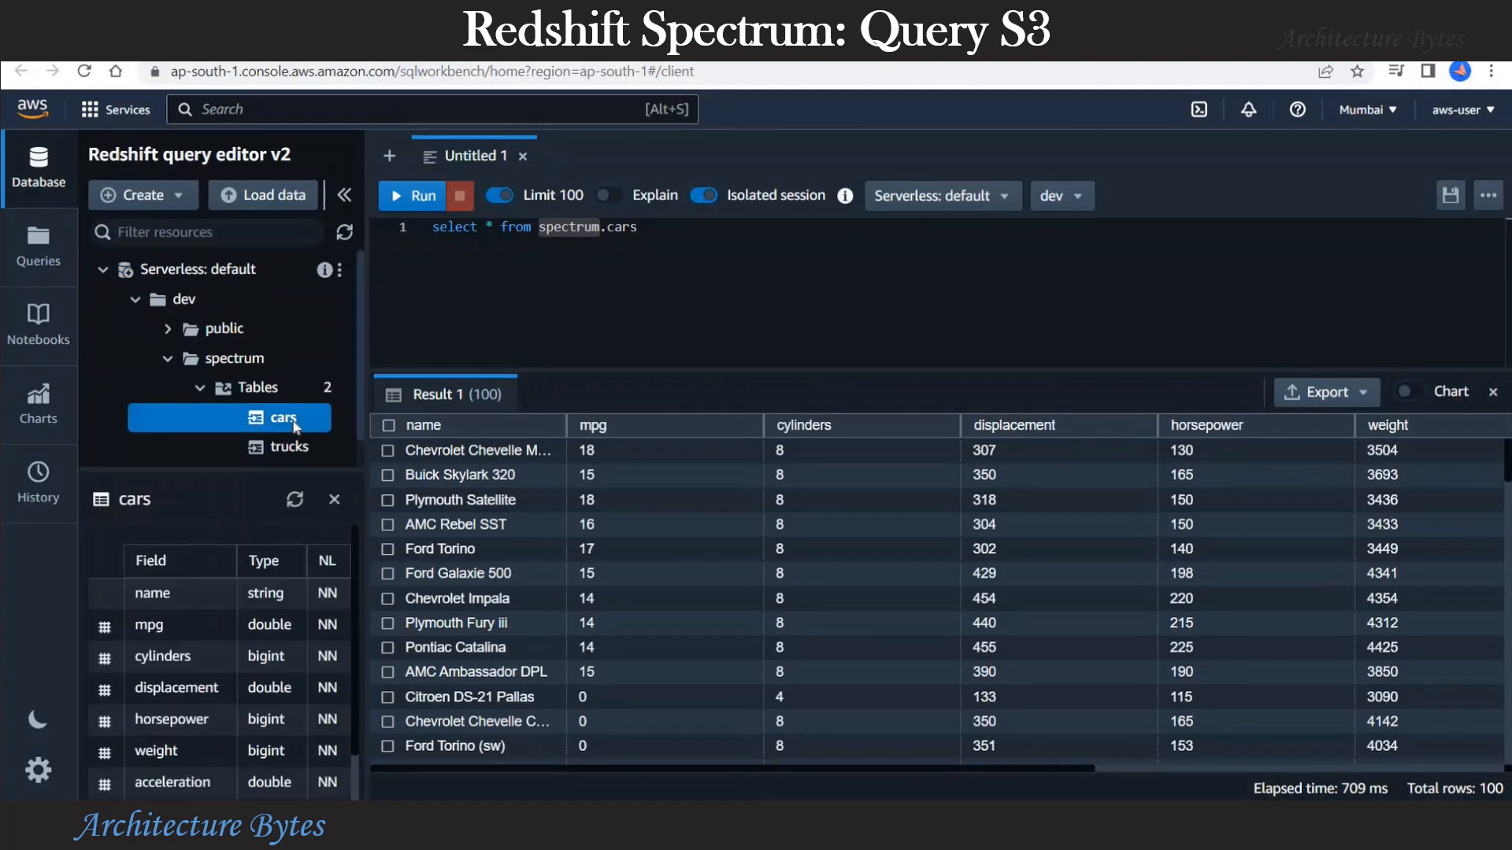
pyautogui.click(231, 361)
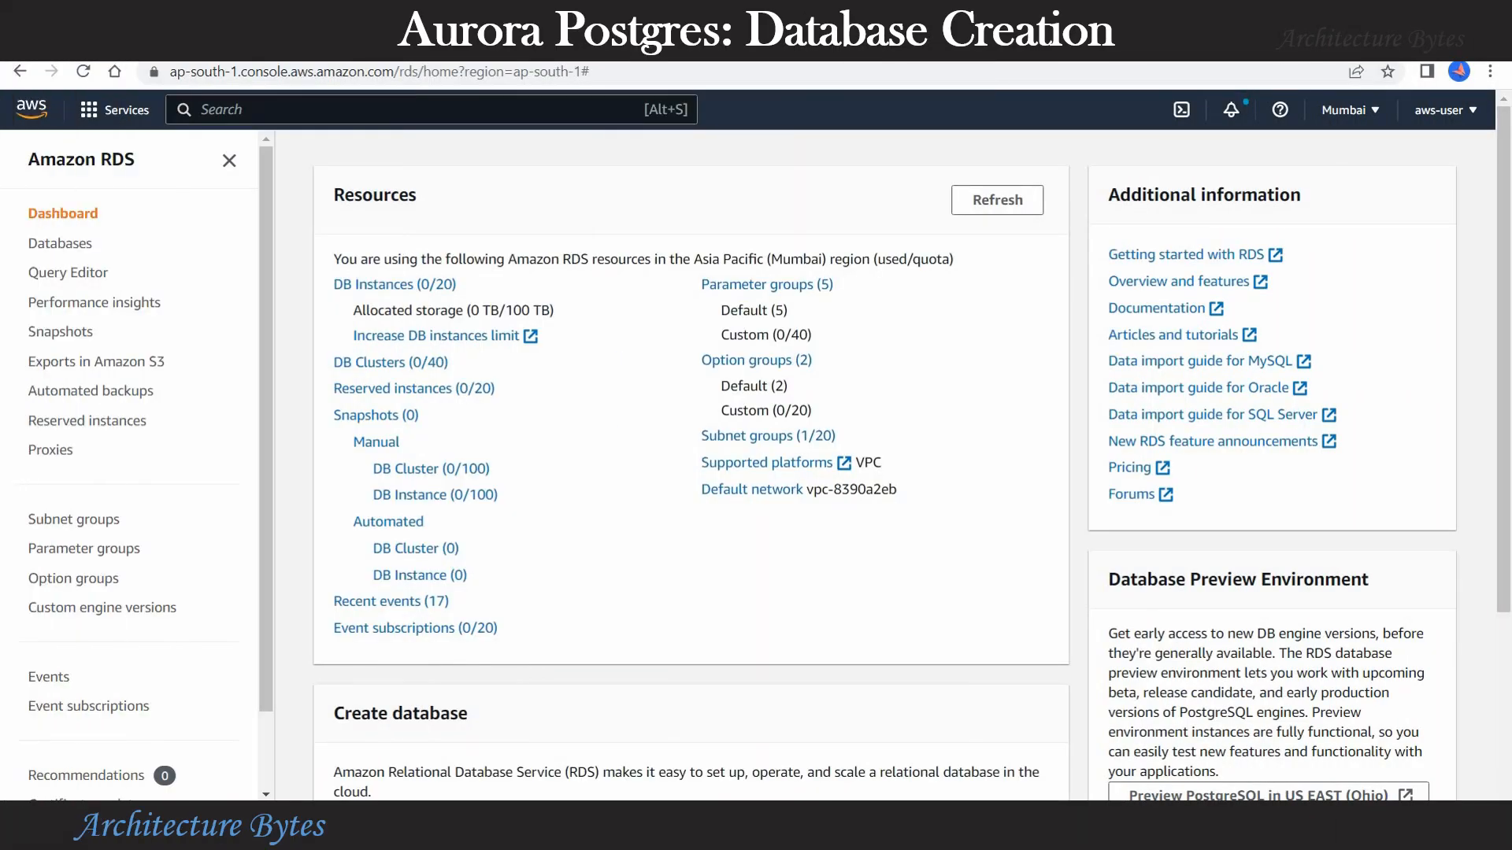
# Step: Start creating a database from the Amazon RDS dashboard and dismiss the feedback banner
pyautogui.tripleClick(27, 159)
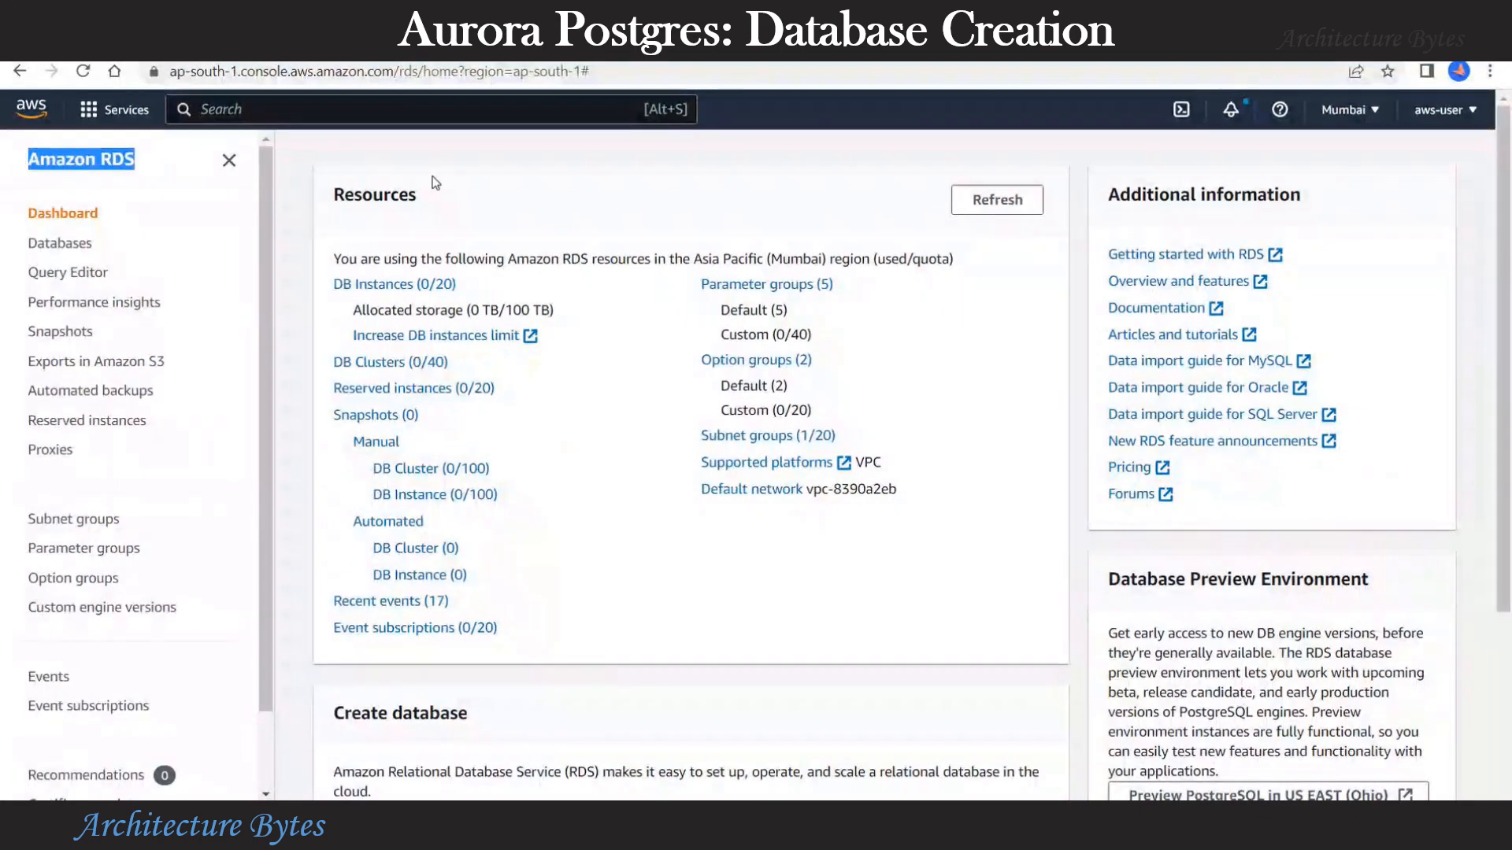
pyautogui.scroll(-4, 692, 339)
pyautogui.click(575, 526)
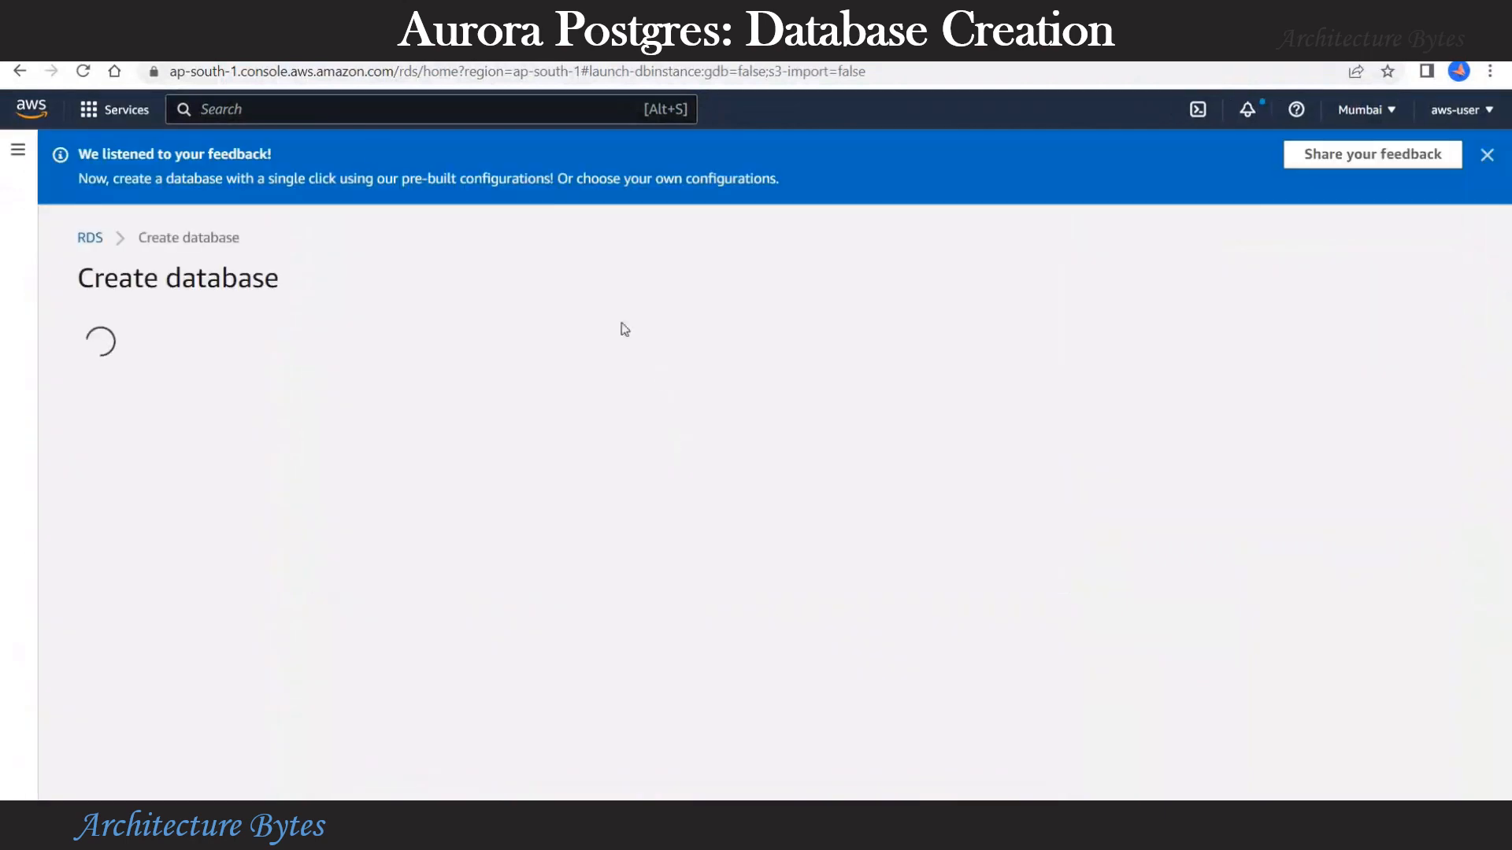
pyautogui.click(1486, 156)
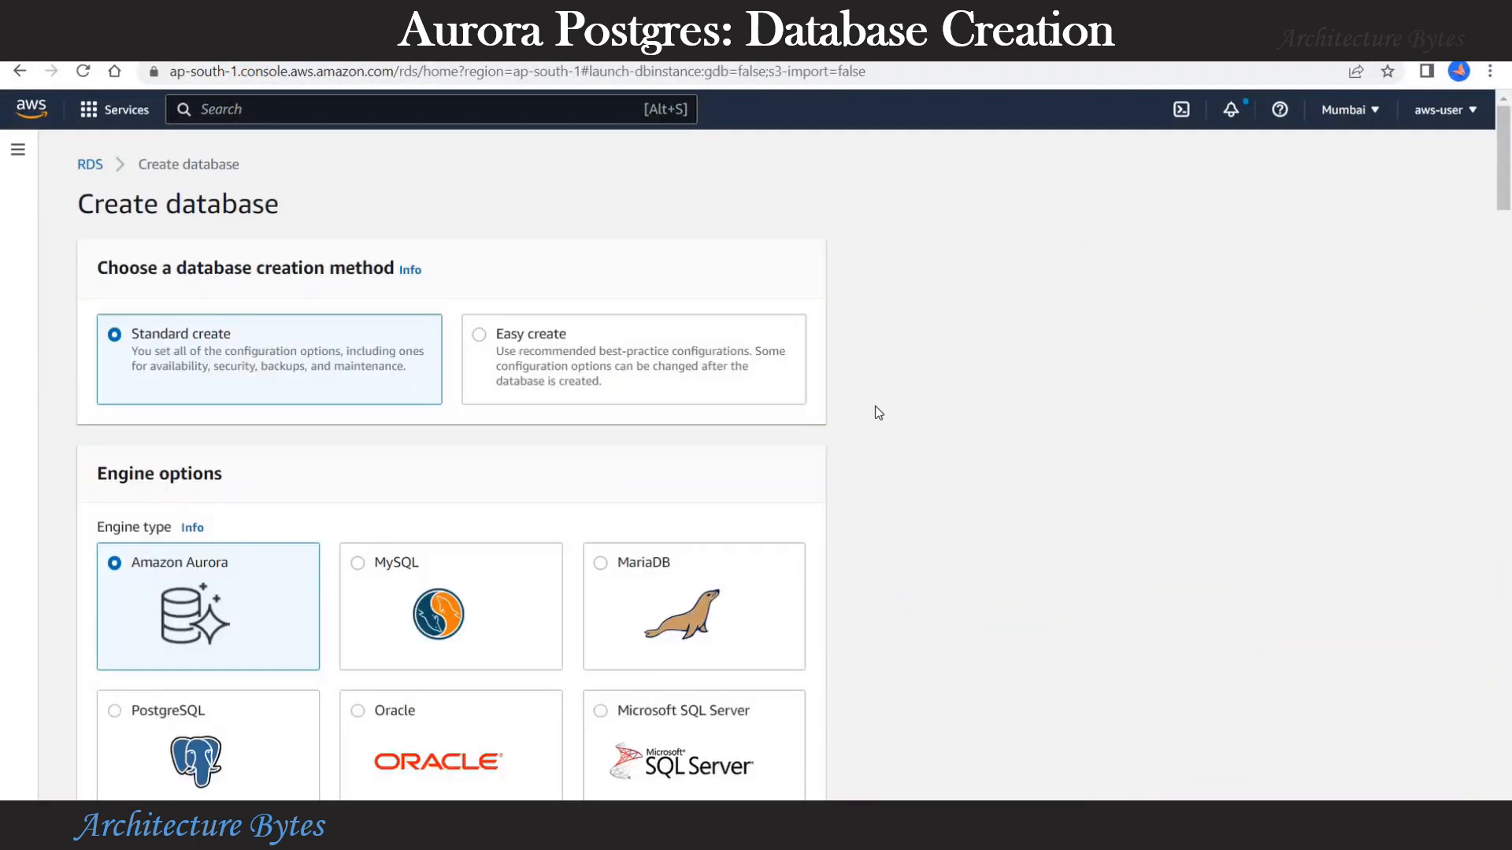
# Step: Choose Amazon Aurora as the engine type with the Amazon Aurora PostgreSQL-Compatible Edition, and dismiss the engine information
pyautogui.scroll(-3, 304, 499)
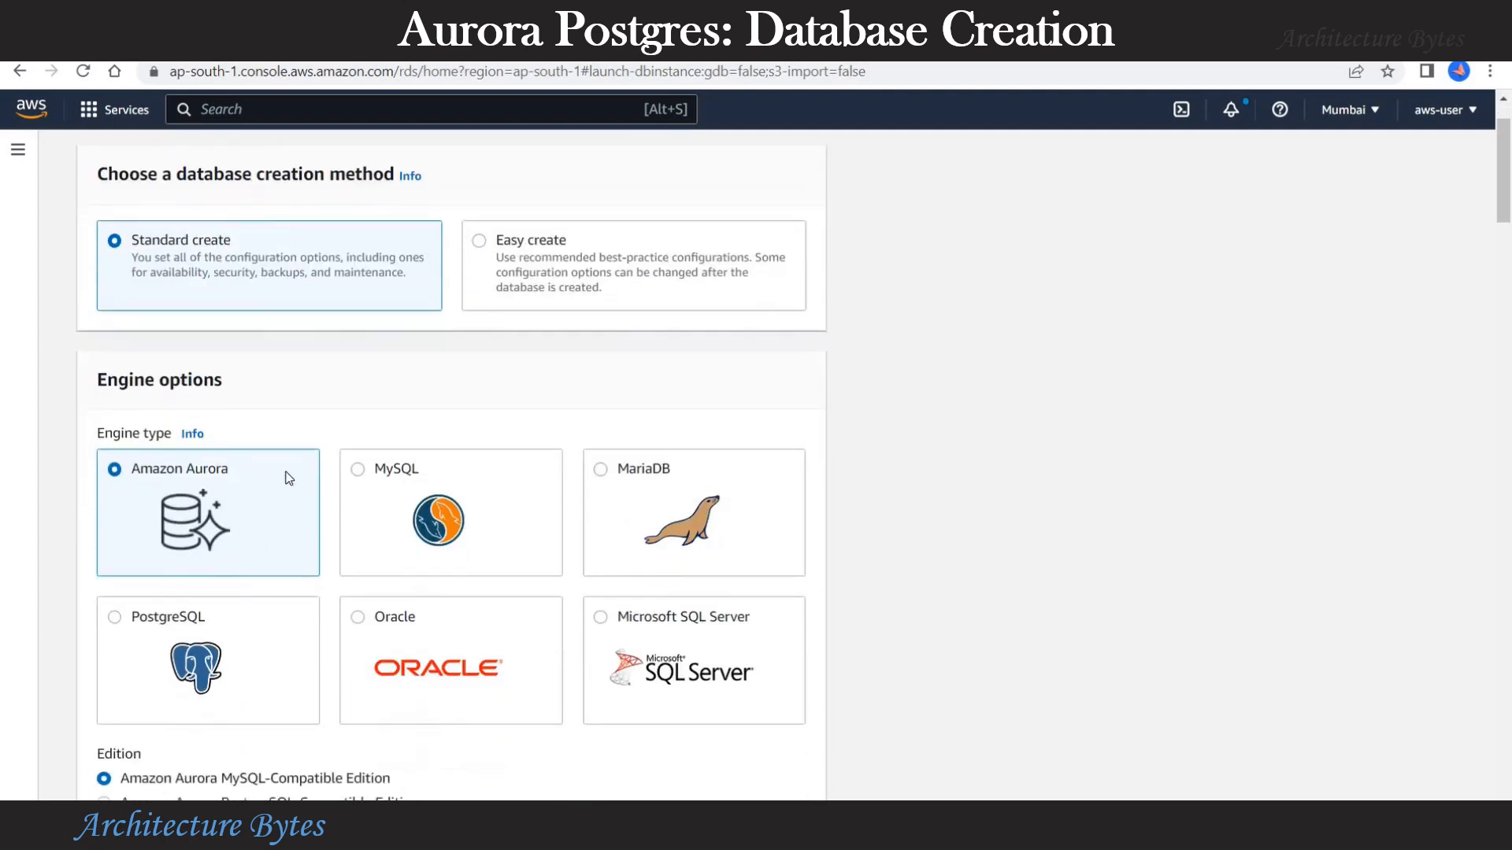
pyautogui.click(295, 430)
pyautogui.scroll(-5, 295, 430)
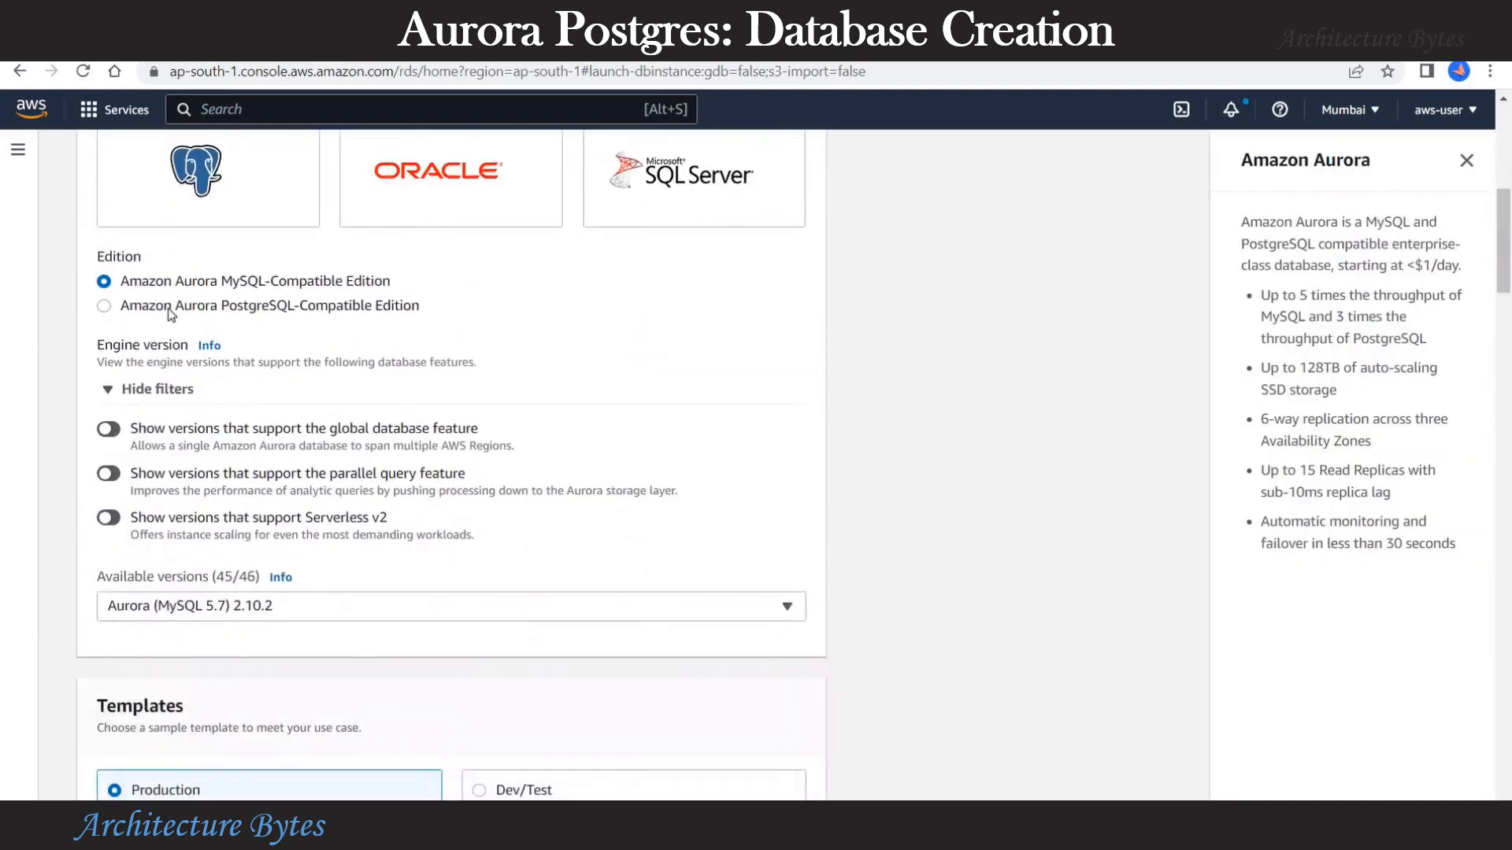
pyautogui.click(171, 315)
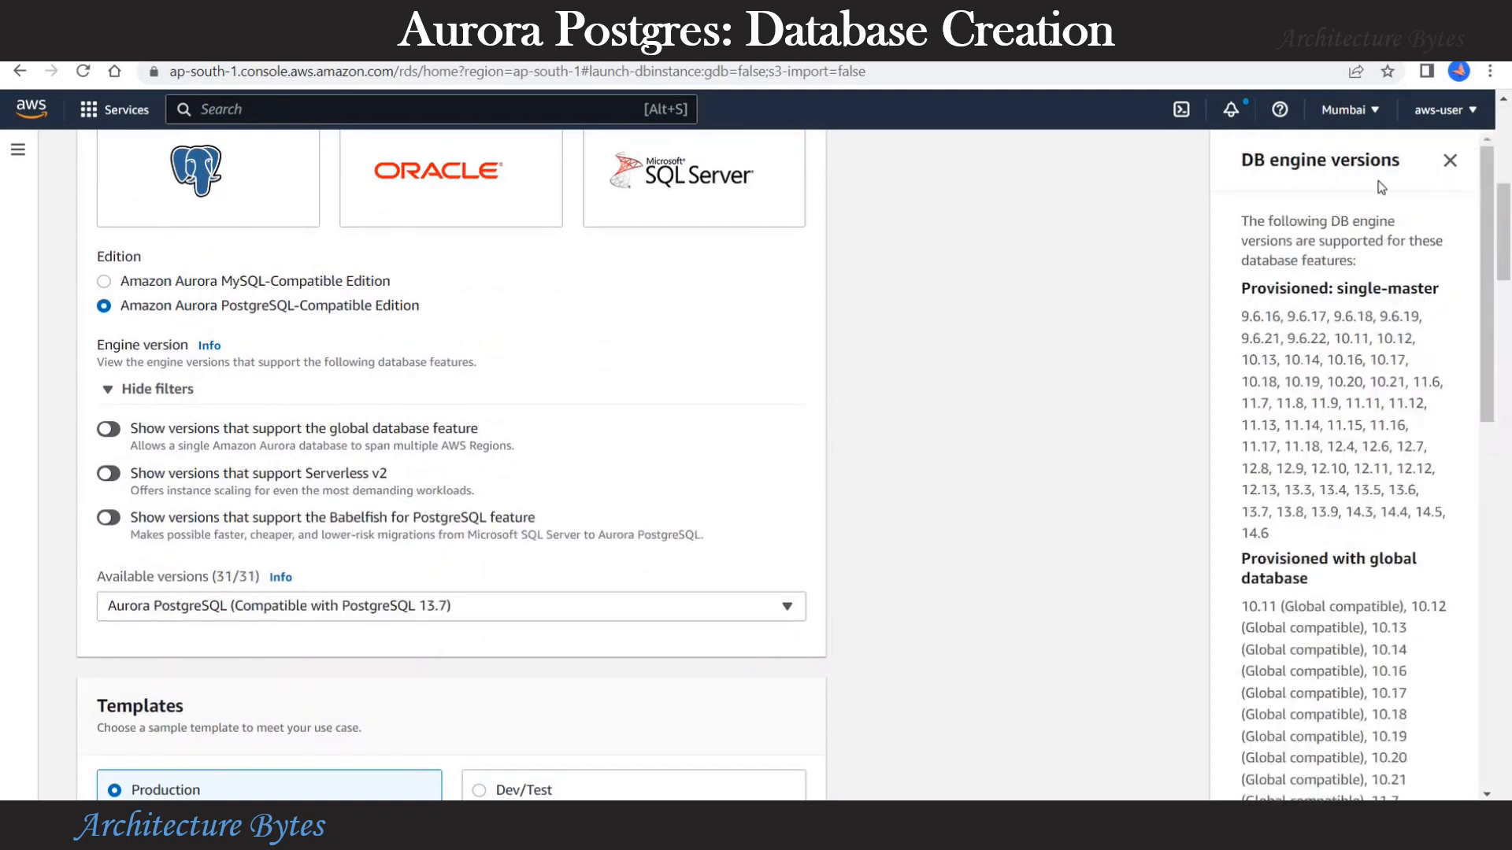
pyautogui.click(1466, 160)
# Step: Set the engine version to Aurora PostgreSQL (Compatible with PostgreSQL 11.13)
pyautogui.scroll(-1, 803, 457)
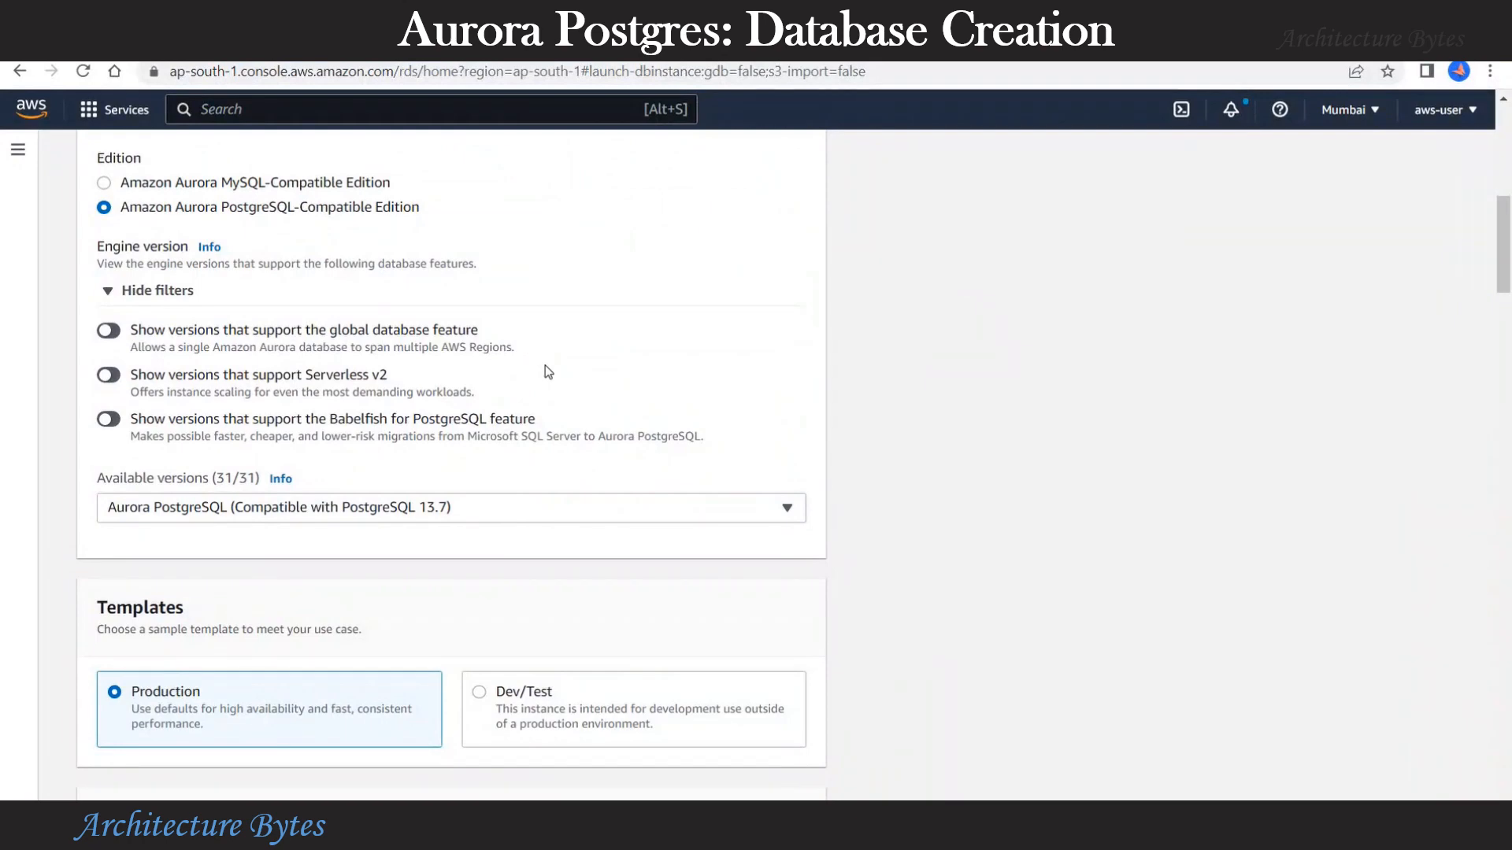
pyautogui.scroll(2, 545, 365)
pyautogui.scroll(-2, 545, 365)
pyautogui.click(676, 506)
pyautogui.scroll(3, 693, 393)
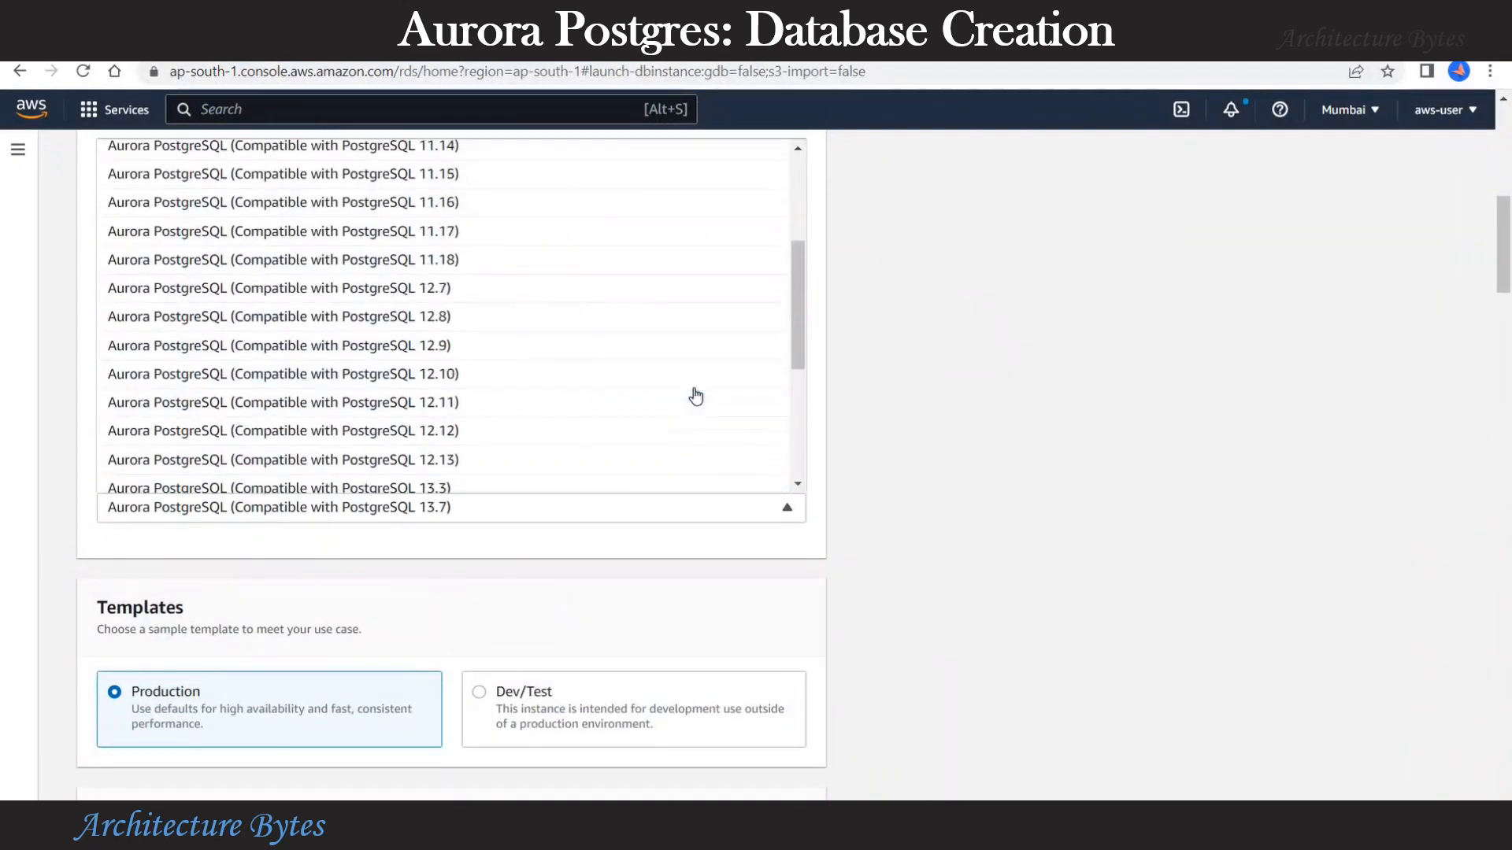
pyautogui.scroll(2, 695, 396)
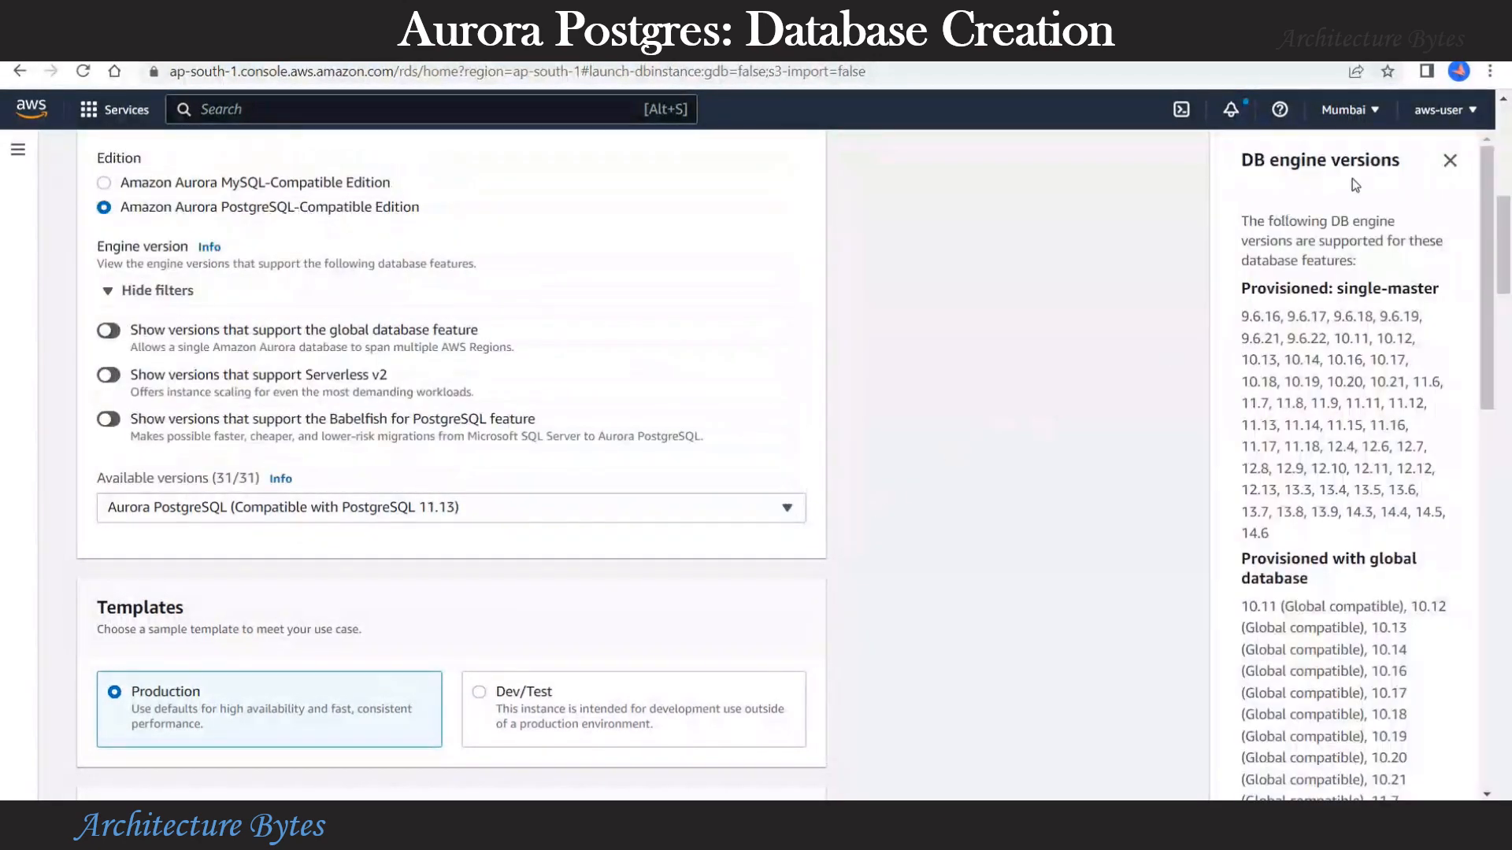
pyautogui.click(1450, 162)
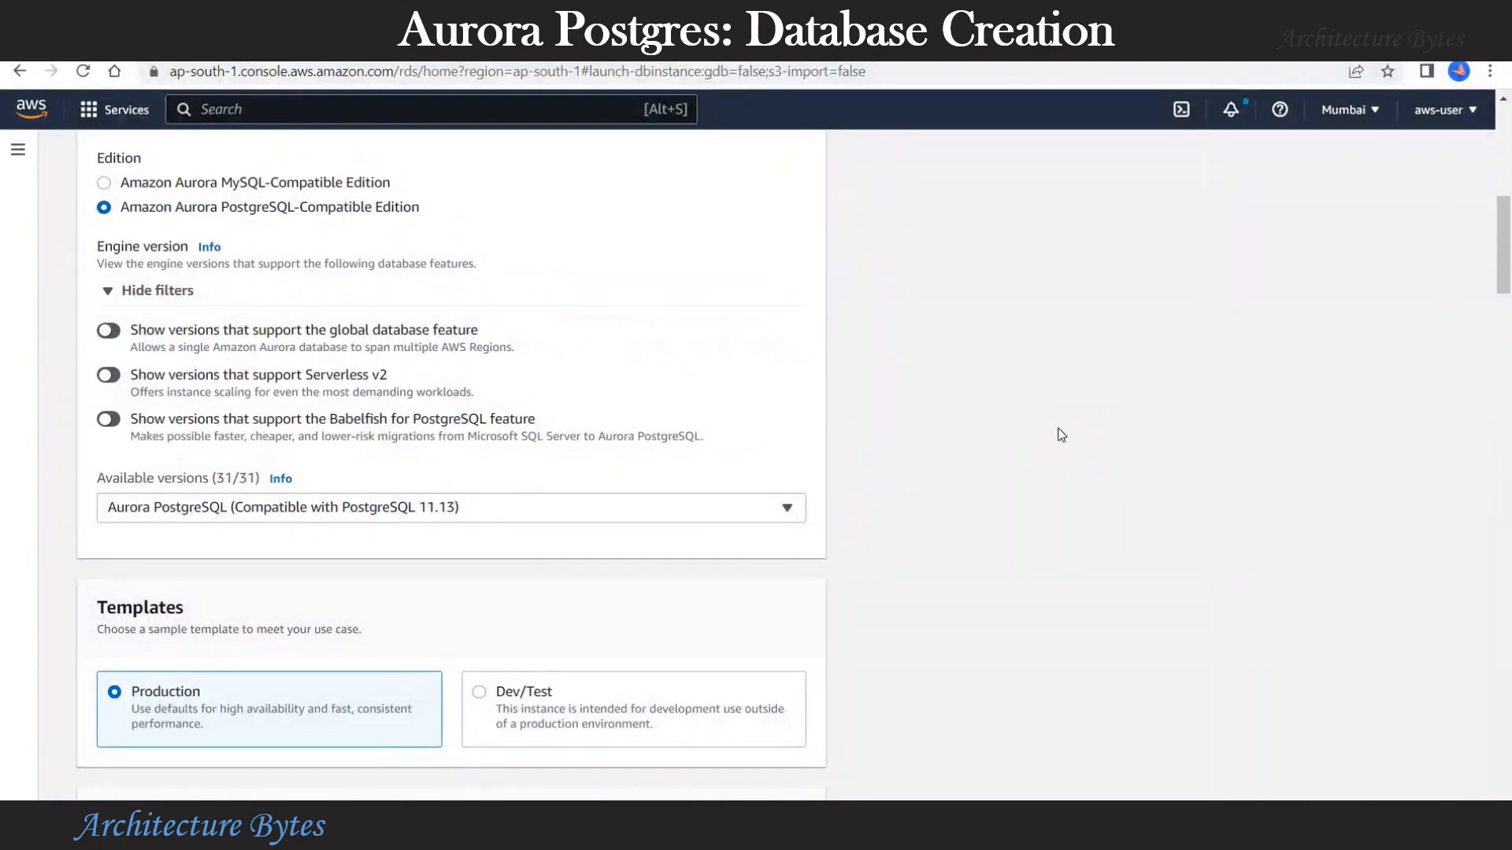
# Step: Choose the Dev/Test template and set the DB cluster identifier to autodbcluster
pyautogui.scroll(-3, 642, 423)
pyautogui.click(482, 398)
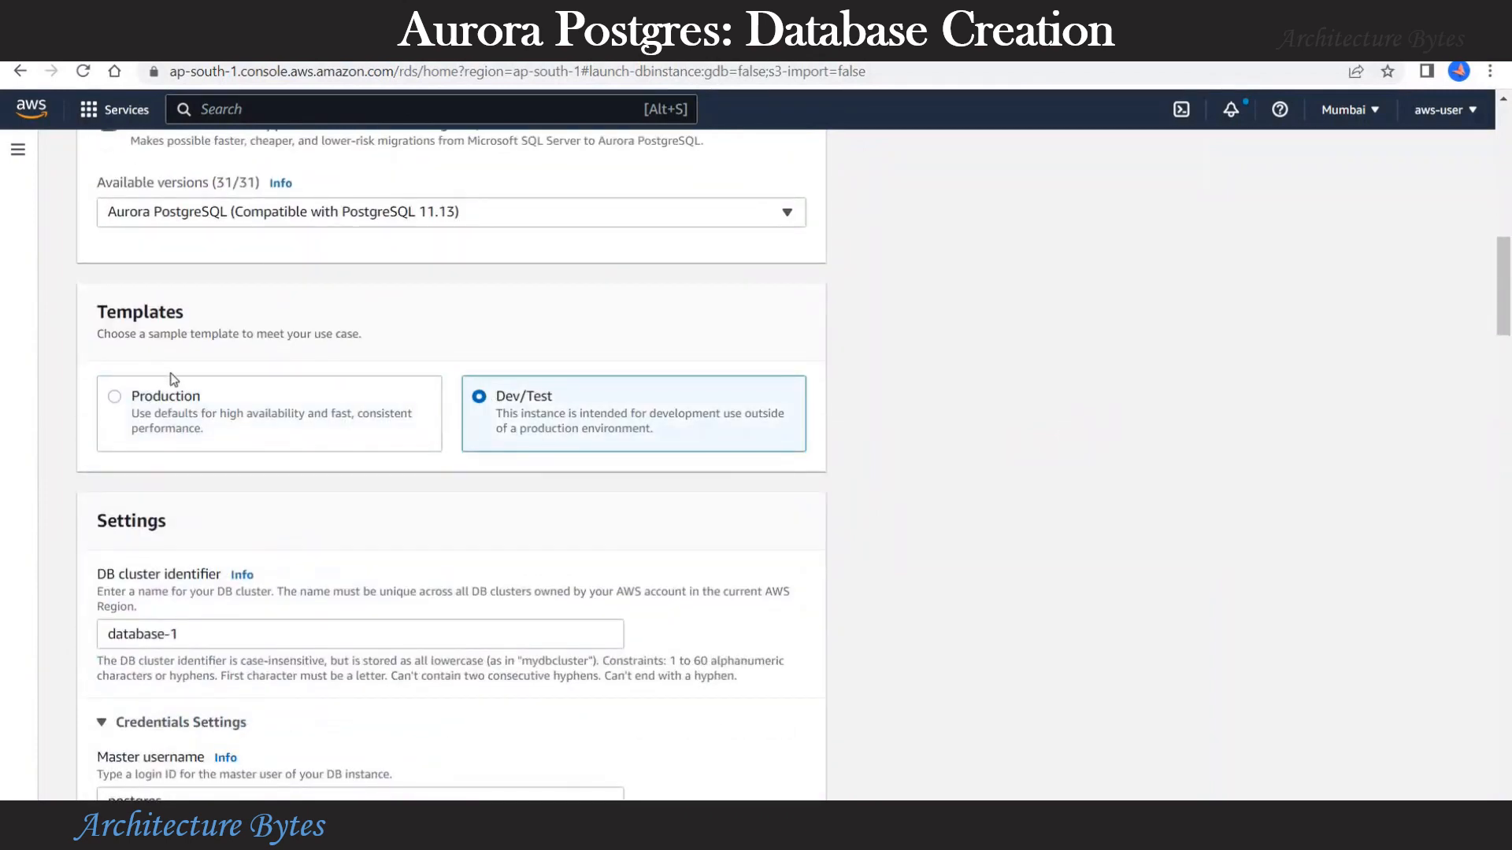
pyautogui.scroll(-1, 256, 524)
pyautogui.tripleClick(257, 527)
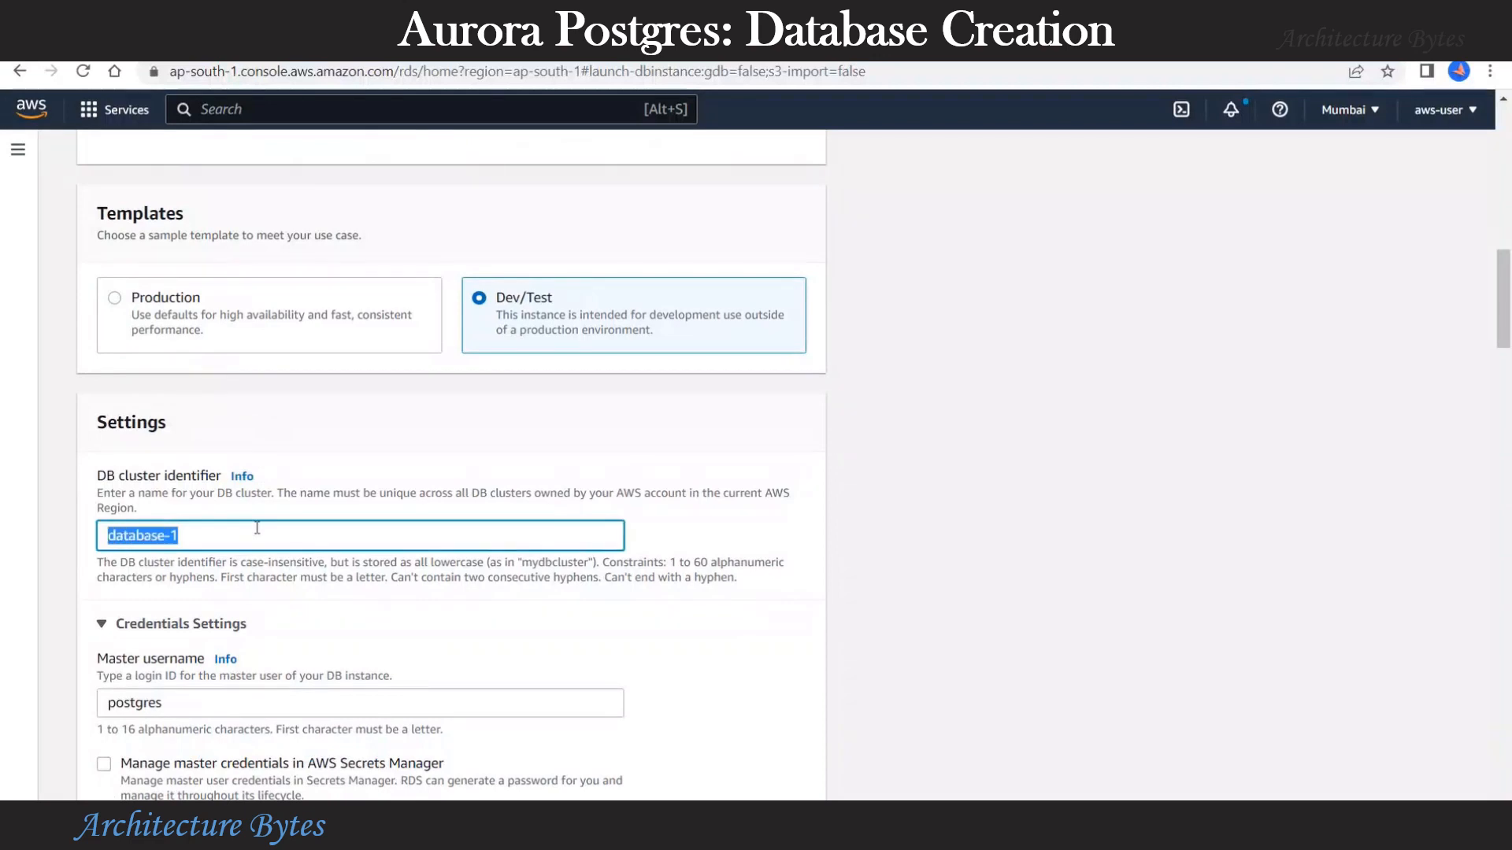
pyautogui.write('AU')
pyautogui.press('BackSpace')
pyautogui.press('BackSpace')
pyautogui.write('autod')
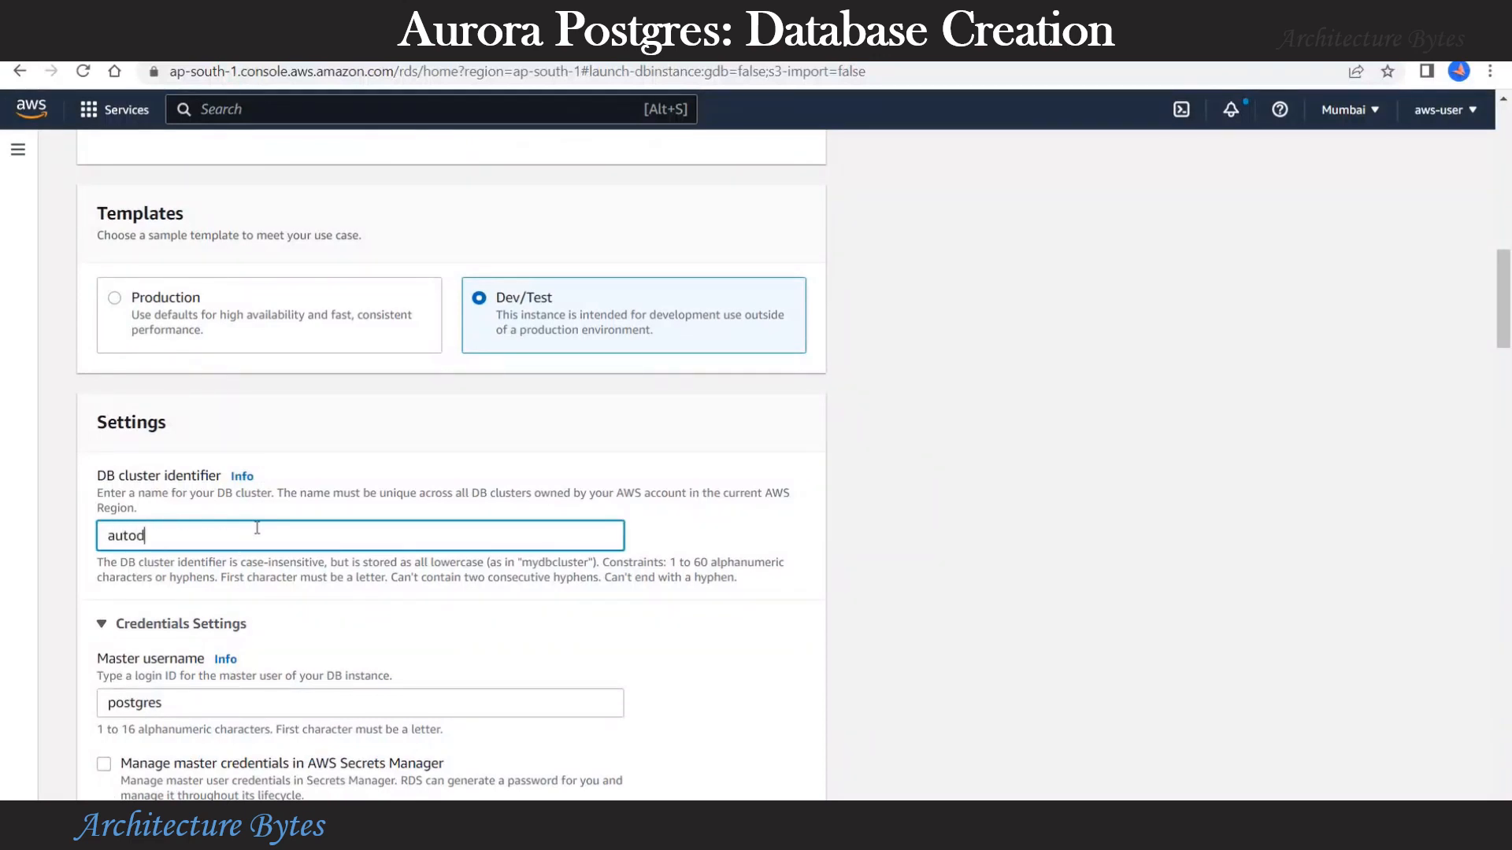
pyautogui.write('bcluster')
pyautogui.scroll(-4, 867, 529)
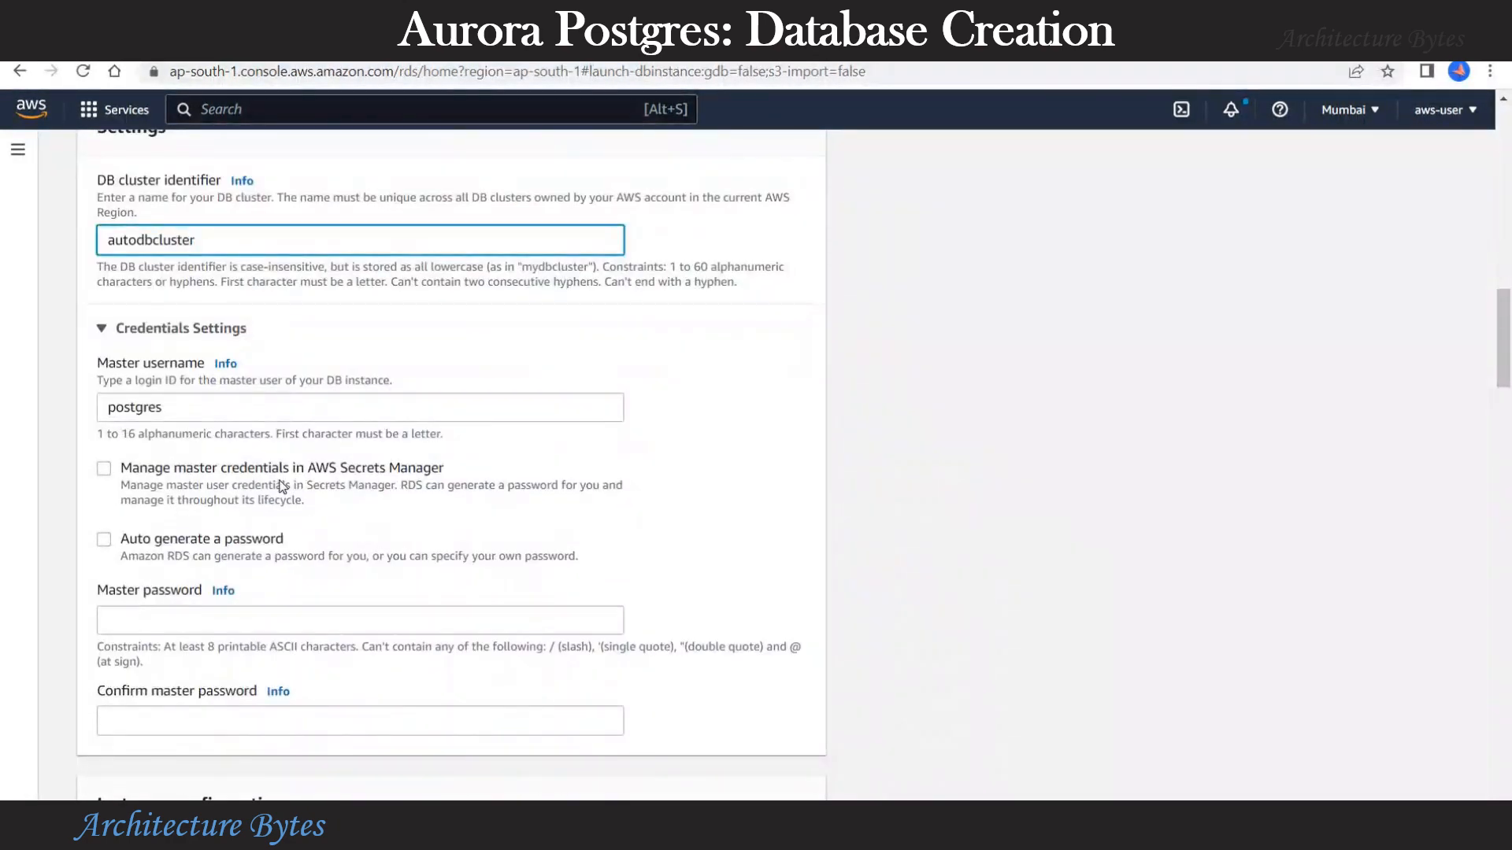
pyautogui.scroll(-1, 282, 486)
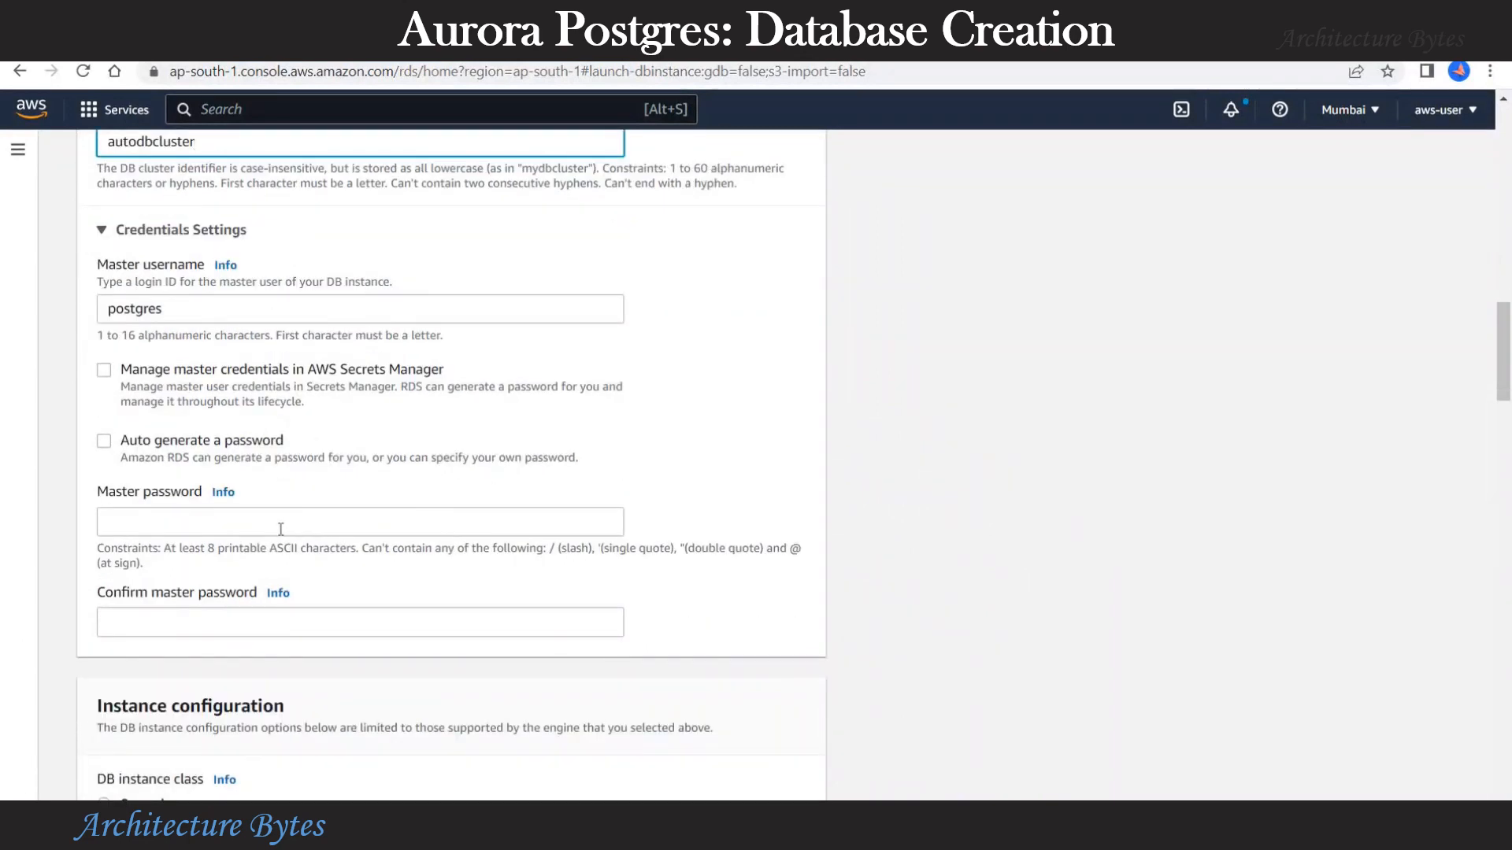
# Step: Enter the master password for the database cluster and repeat it in the confirmation field
pyautogui.click(280, 529)
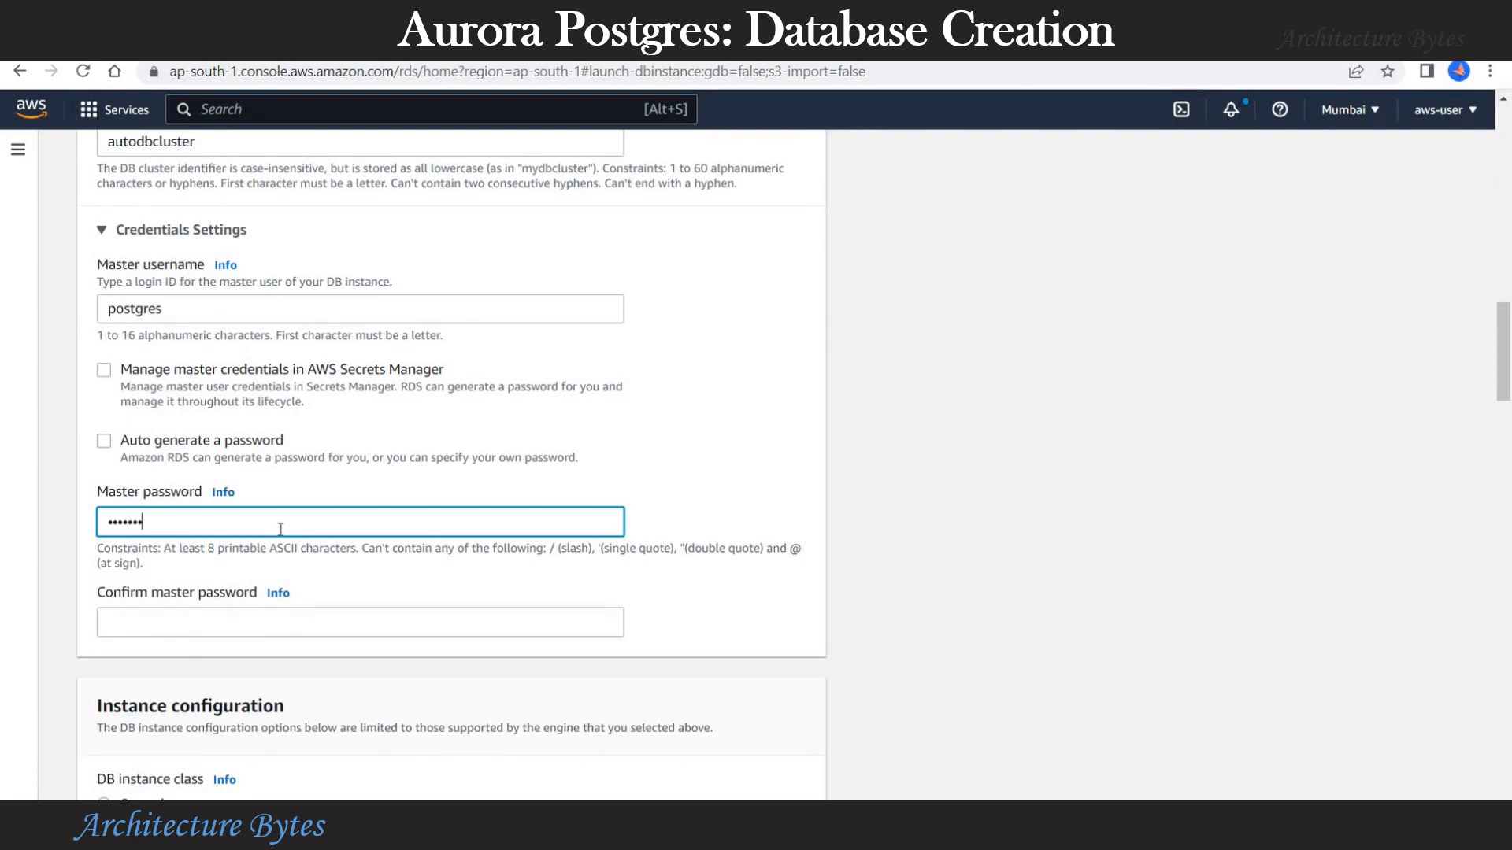
pyautogui.scroll(-2, 285, 529)
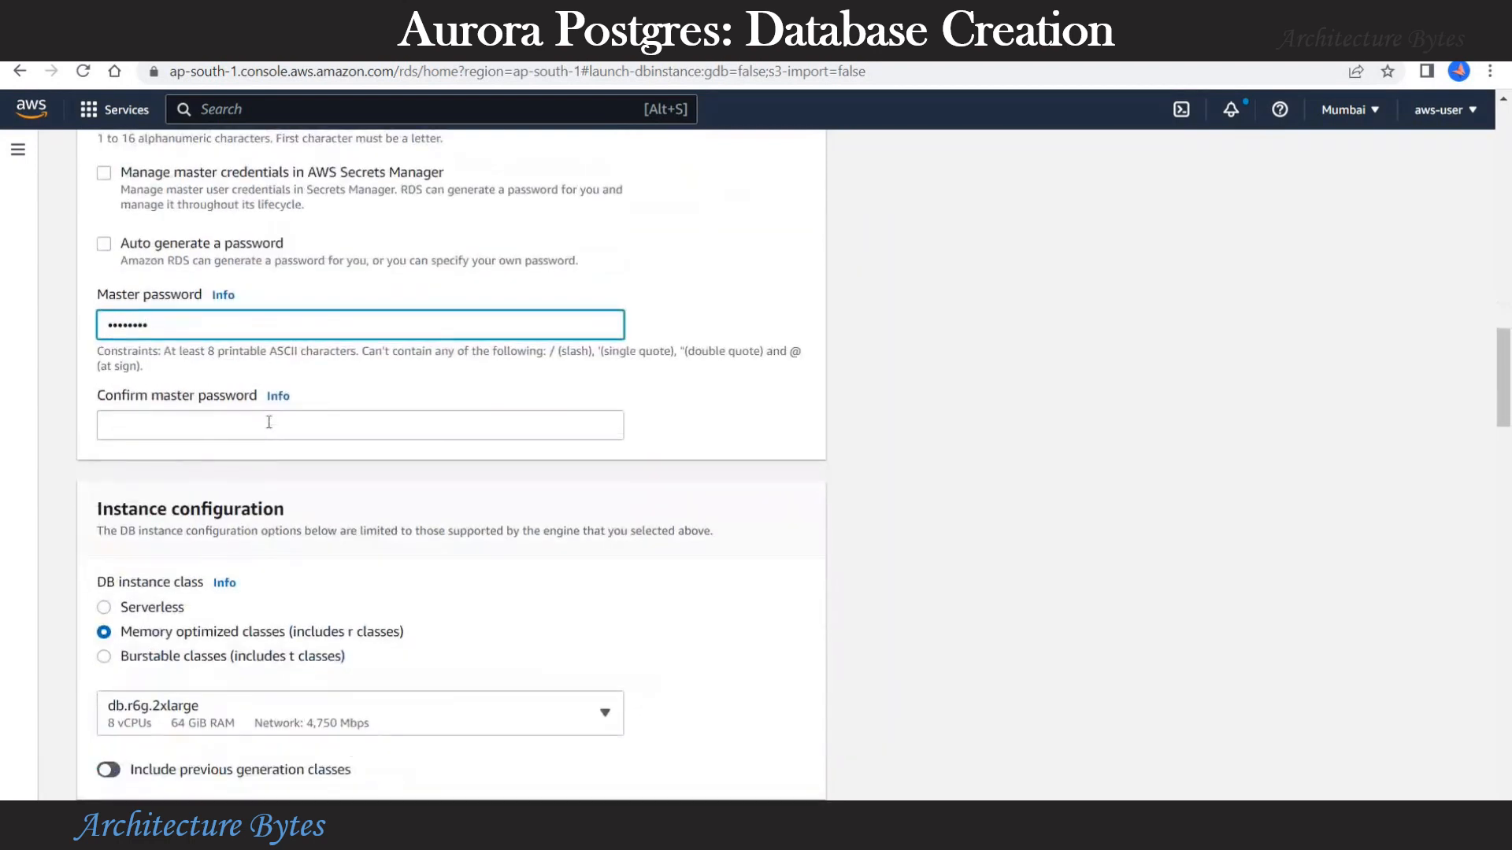
pyautogui.click(268, 423)
pyautogui.write('•••••••')
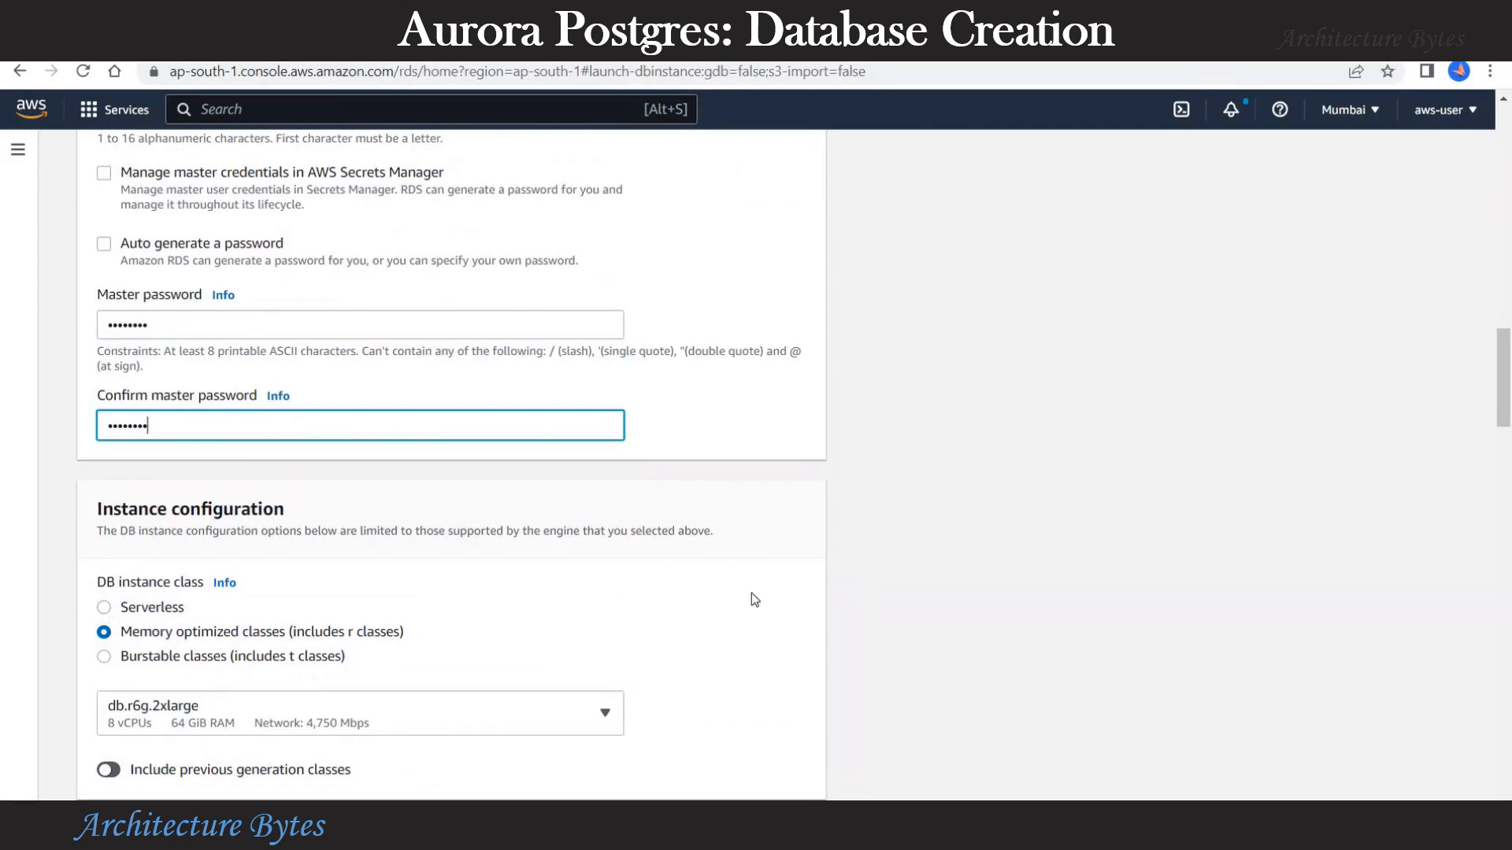
# Step: Choose the Serverless instance class with Serverless v1 and set the maximum capacity to 16 ACU
pyautogui.scroll(-2, 757, 591)
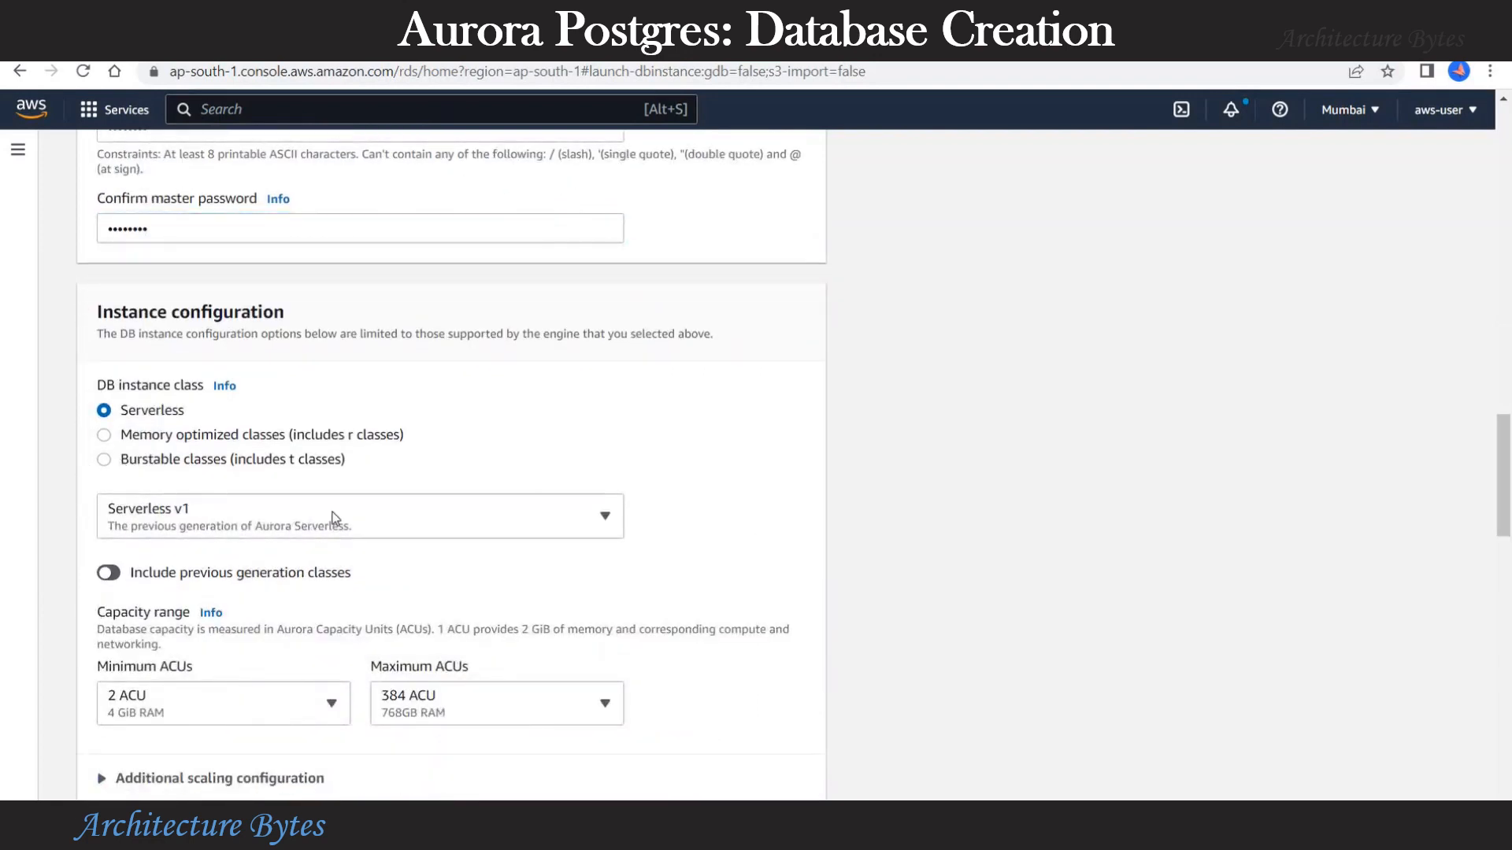
pyautogui.click(593, 515)
pyautogui.click(593, 515)
pyautogui.scroll(-4, 763, 519)
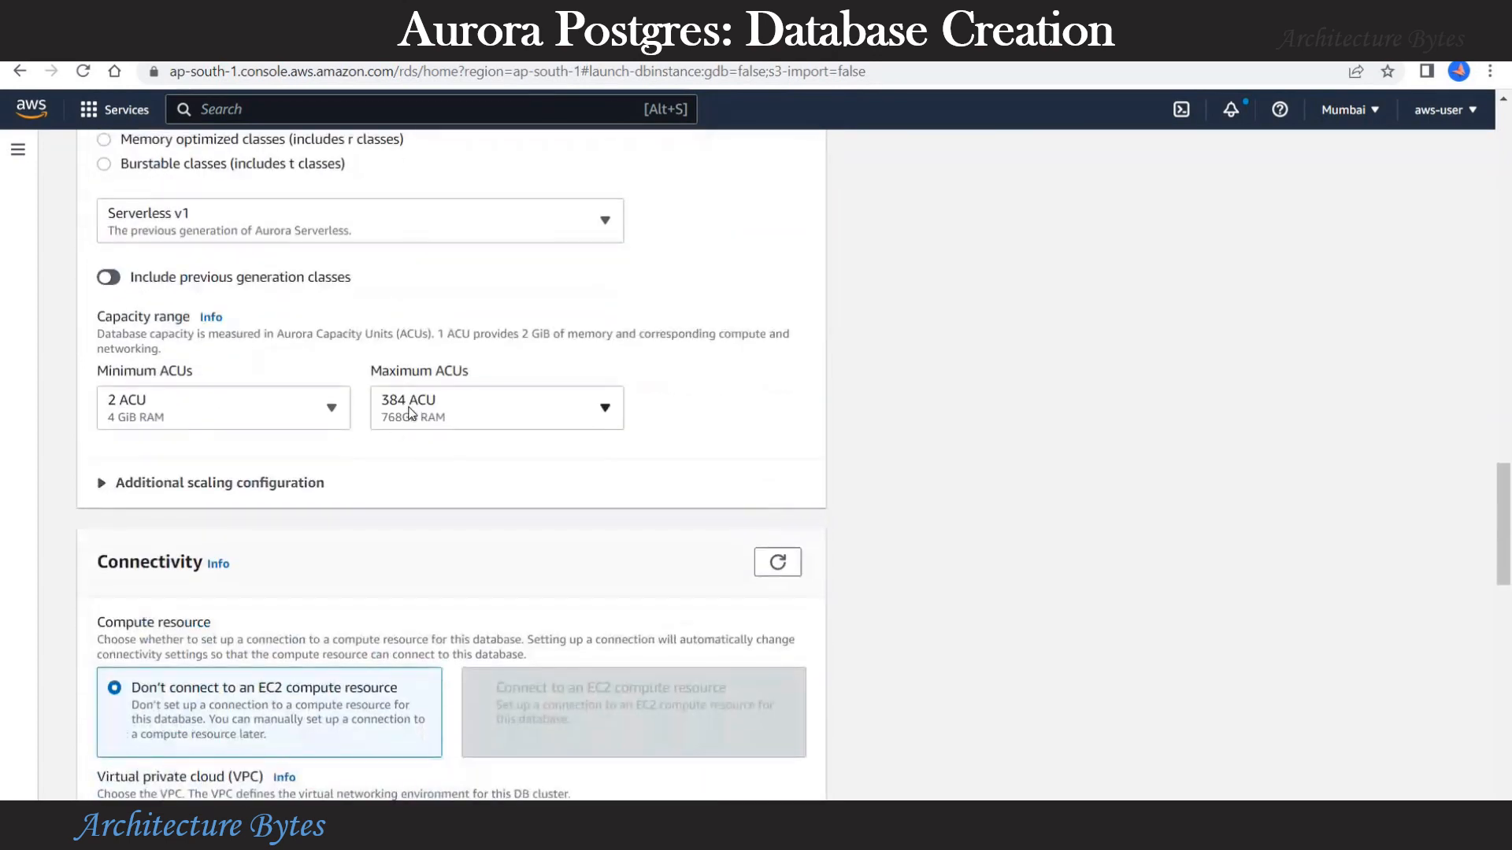
pyautogui.click(409, 416)
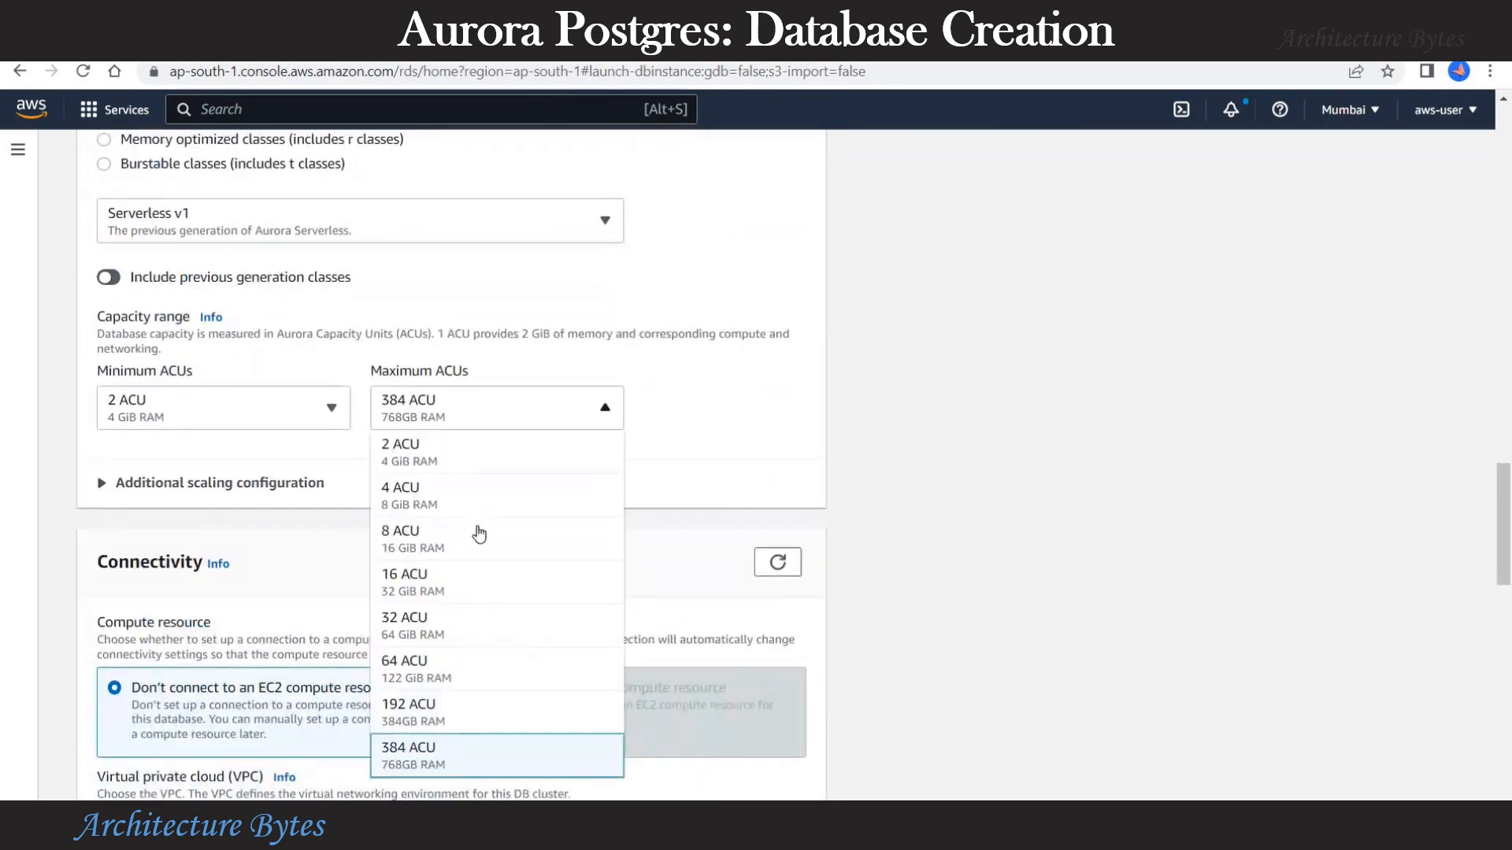
pyautogui.click(429, 580)
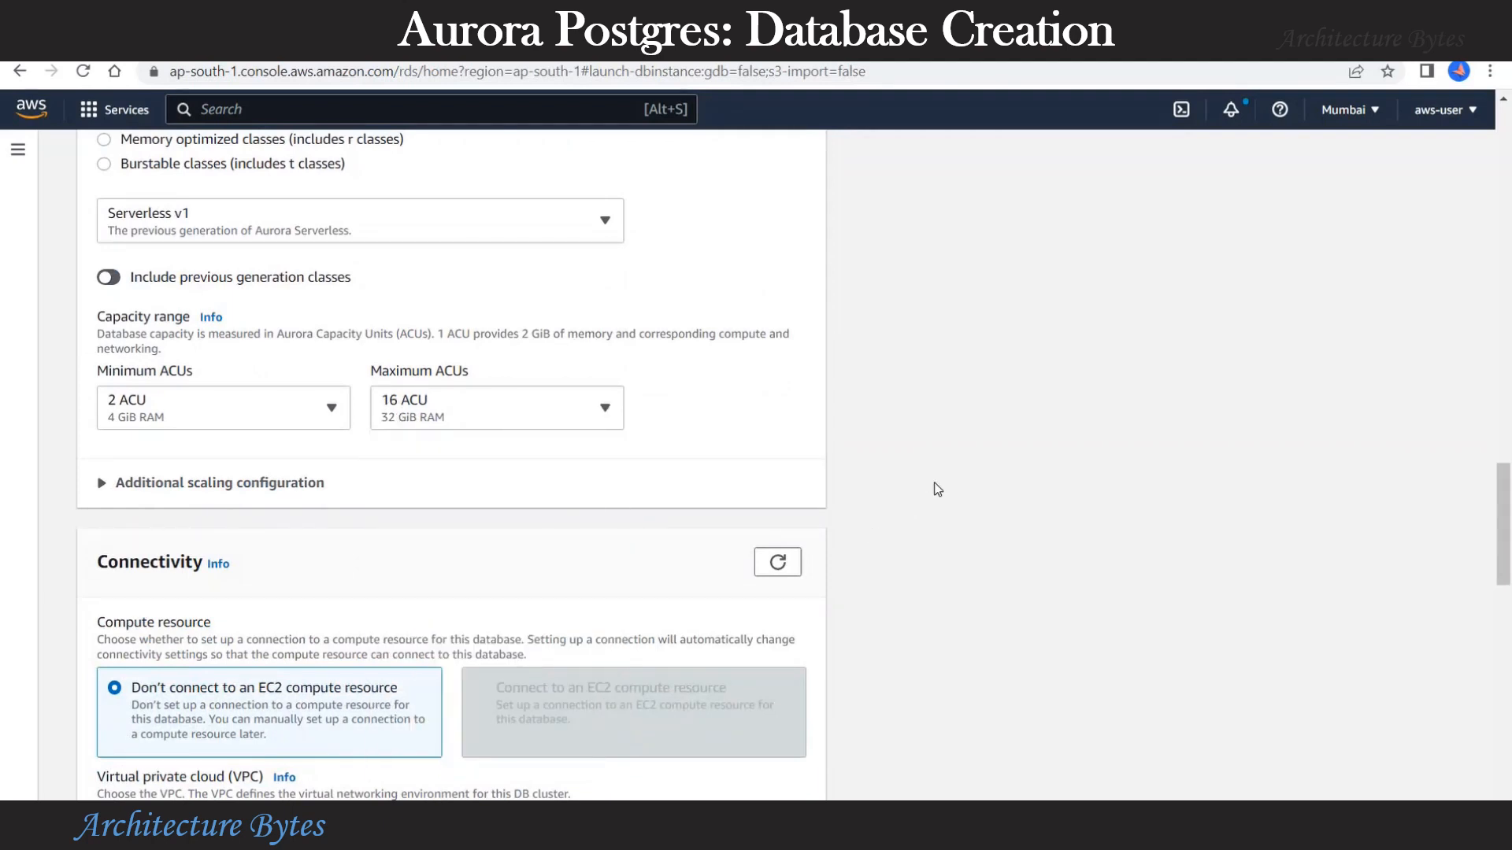
# Step: Expand the additional scaling configuration and review the scaling, connectivity, Babelfish and database authentication settings
pyautogui.scroll(-1, 175, 395)
pyautogui.click(176, 384)
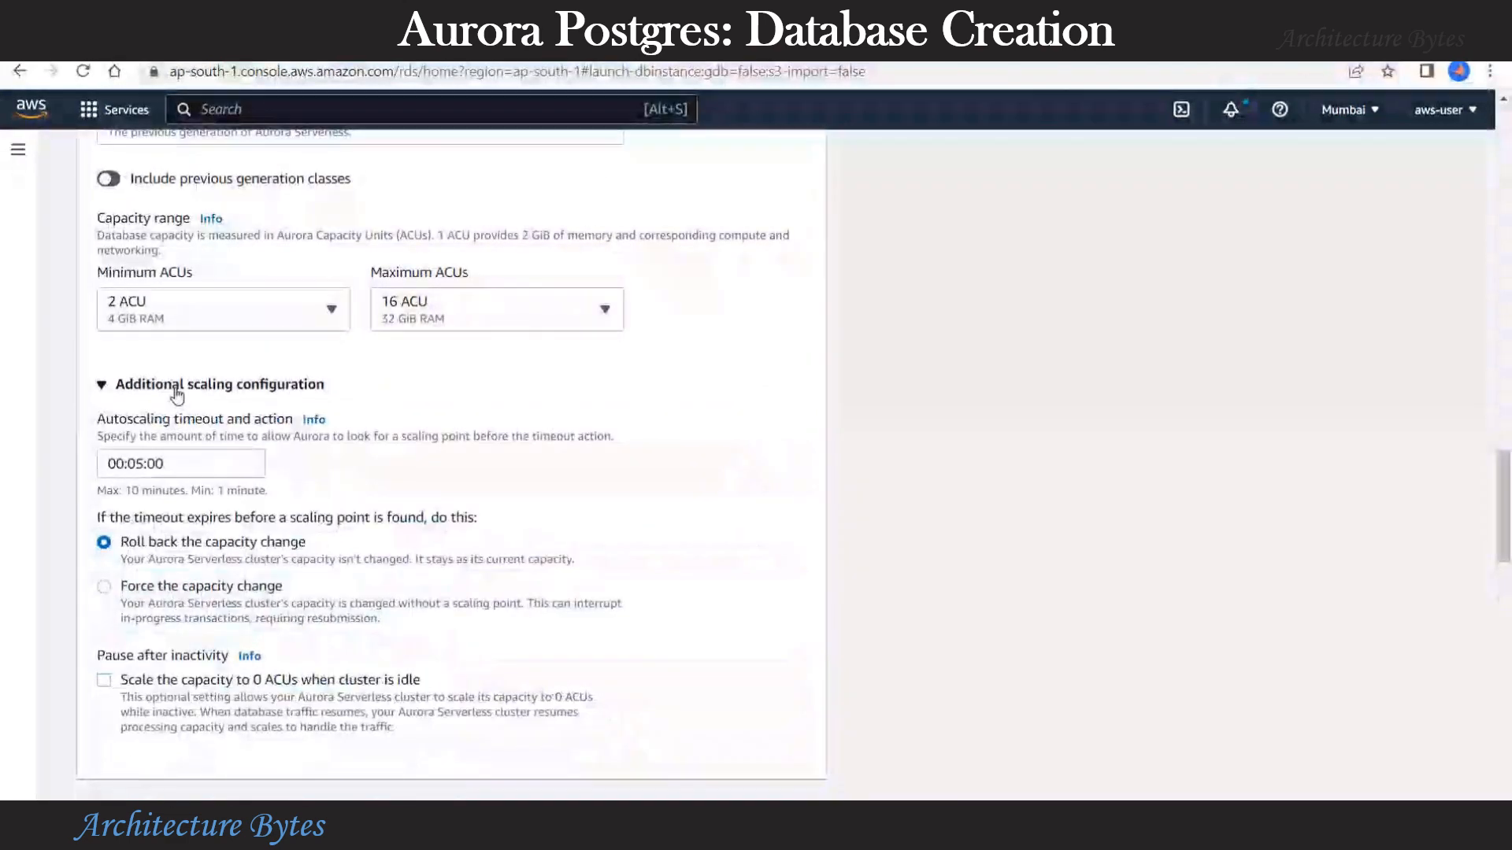
pyautogui.scroll(-5, 177, 393)
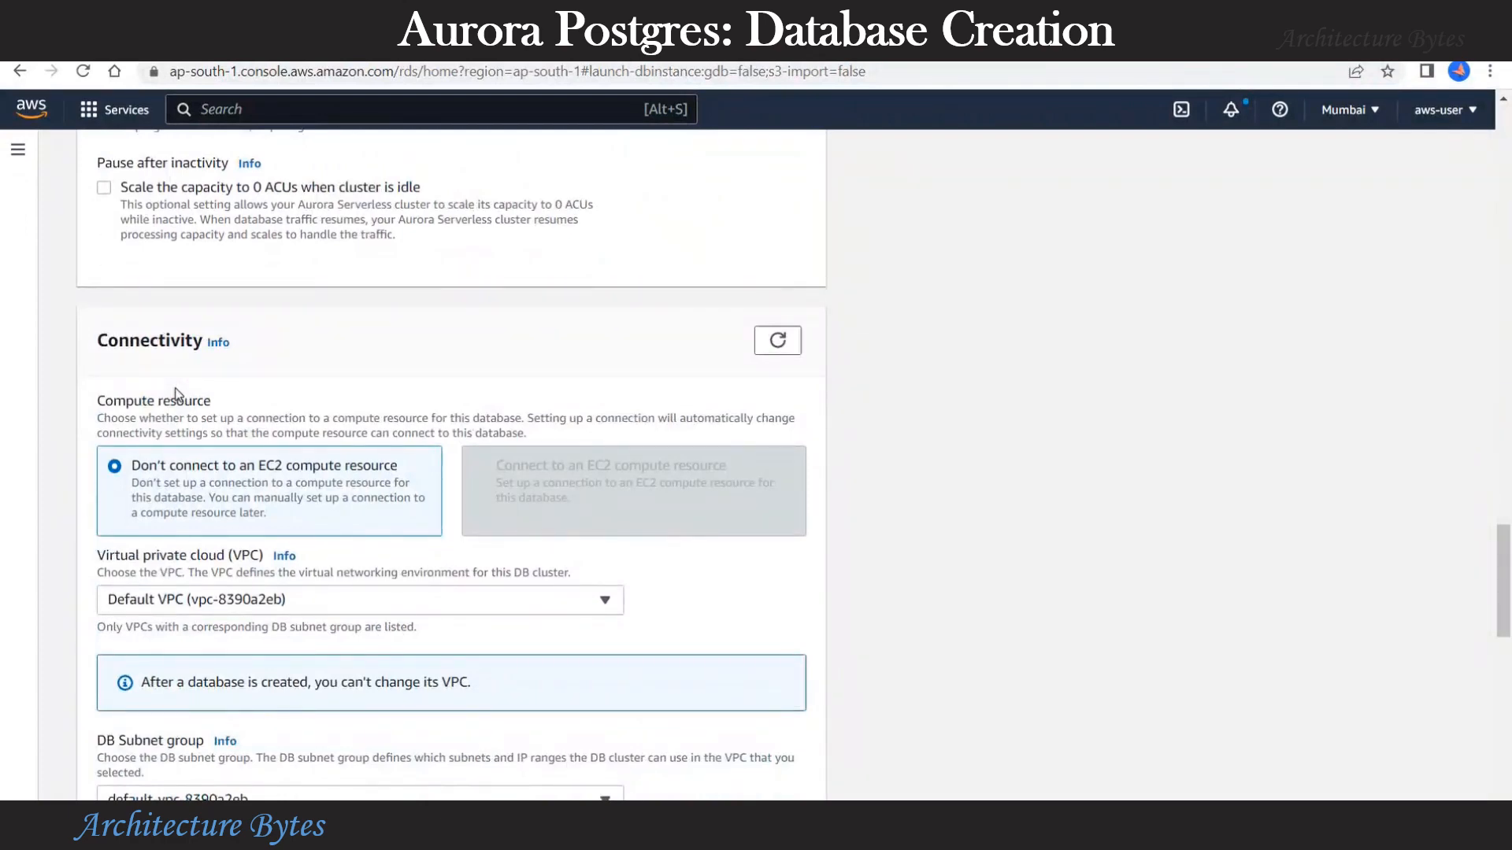
pyautogui.scroll(-2, 177, 394)
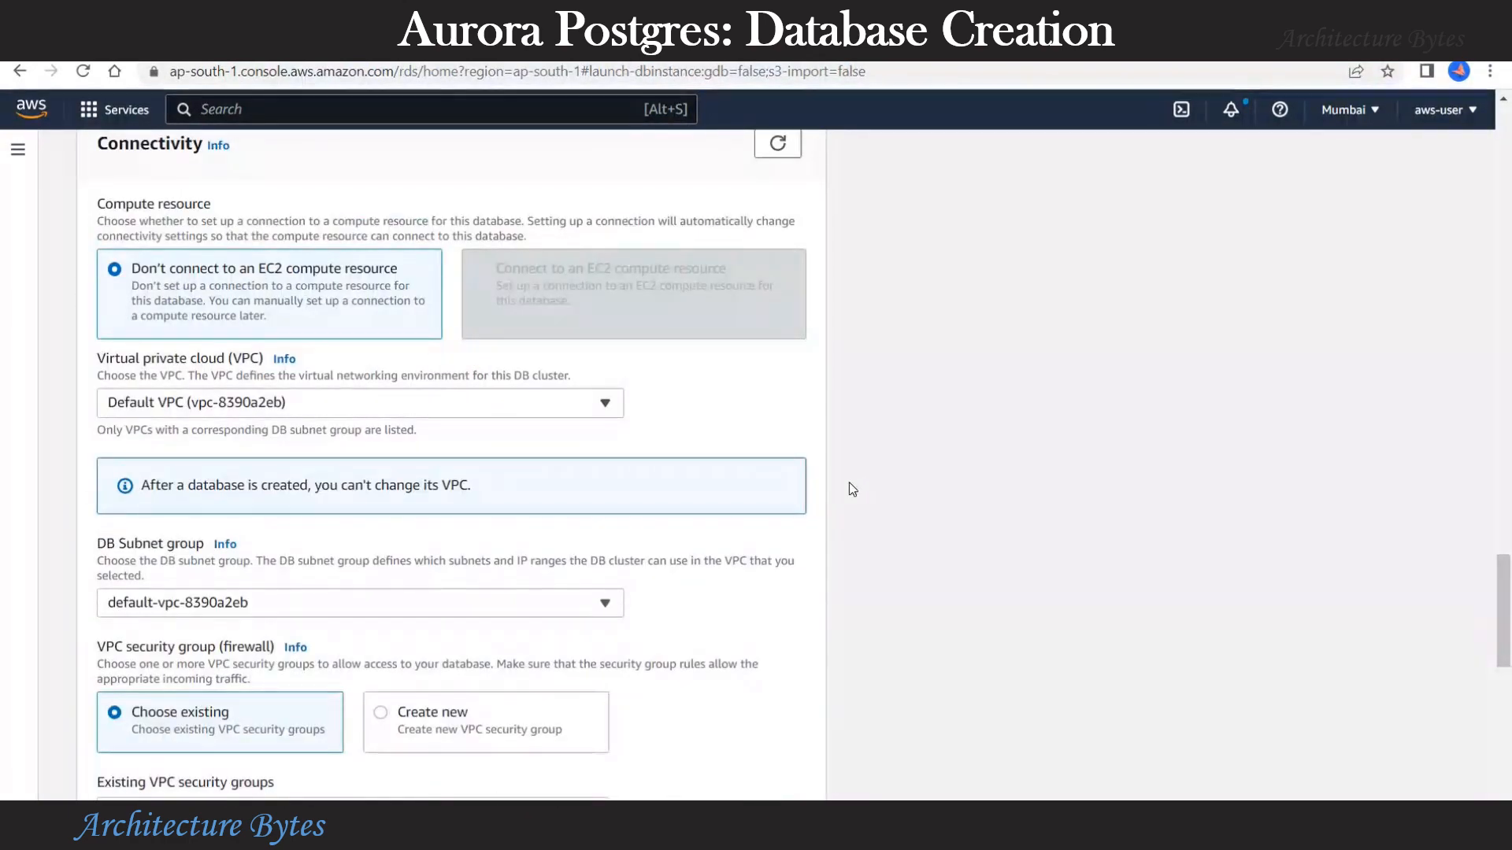
pyautogui.scroll(-3, 852, 489)
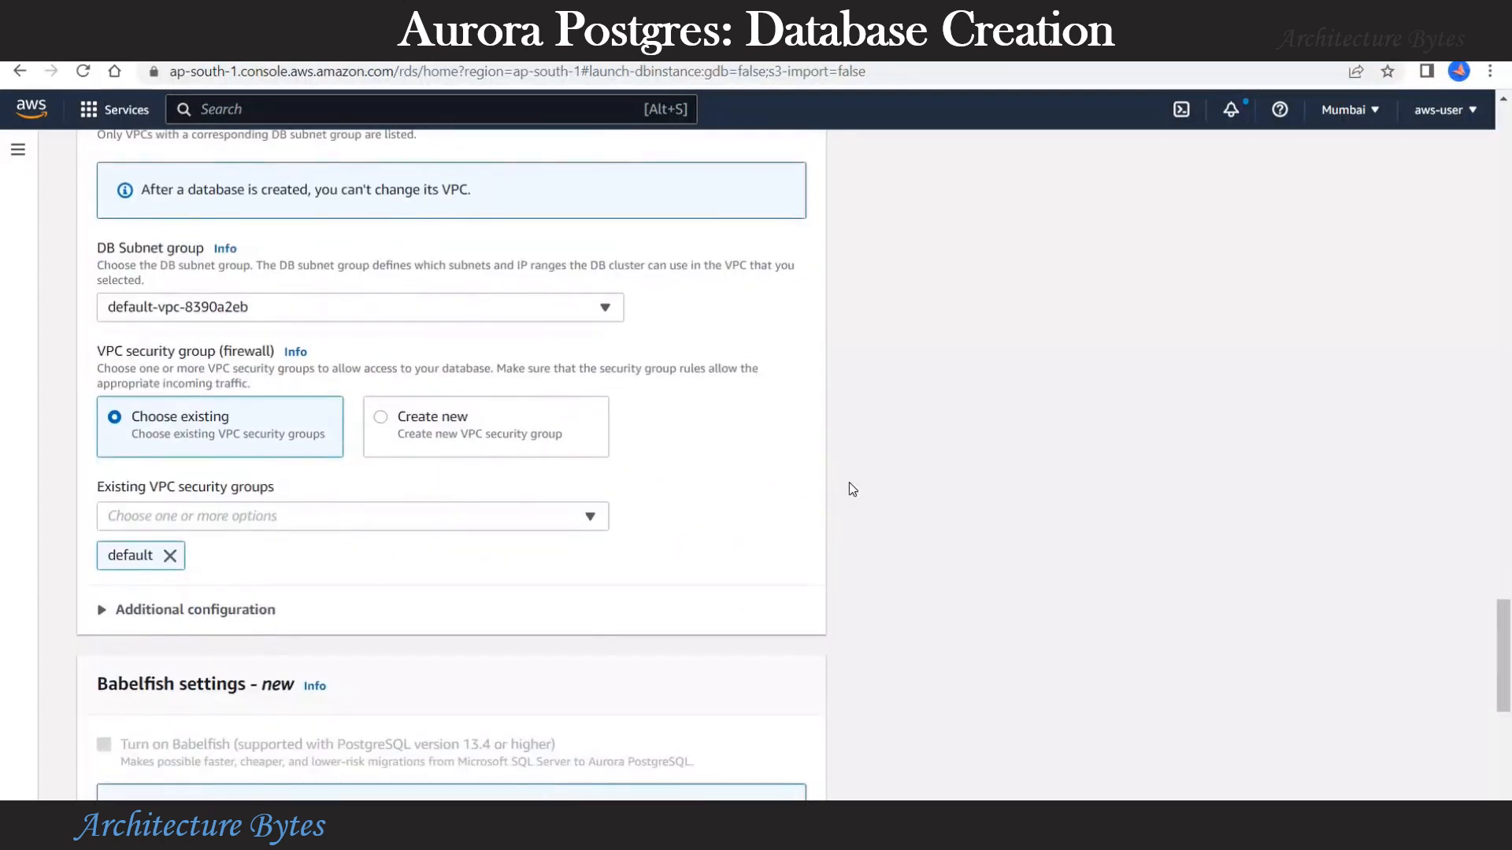
pyautogui.scroll(-2, 852, 489)
pyautogui.scroll(-3, 852, 489)
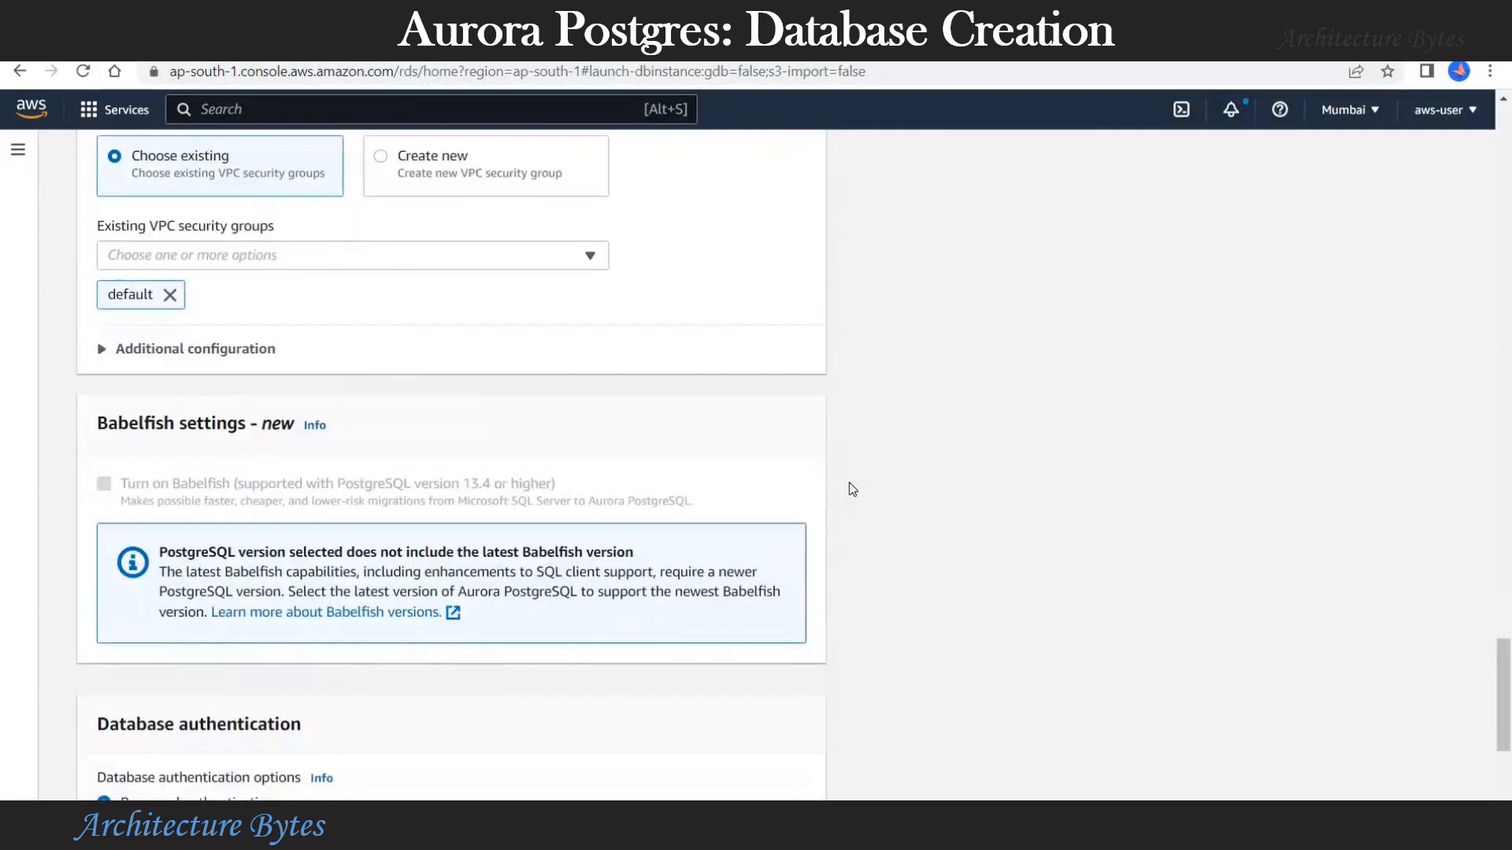
pyautogui.scroll(-2, 852, 489)
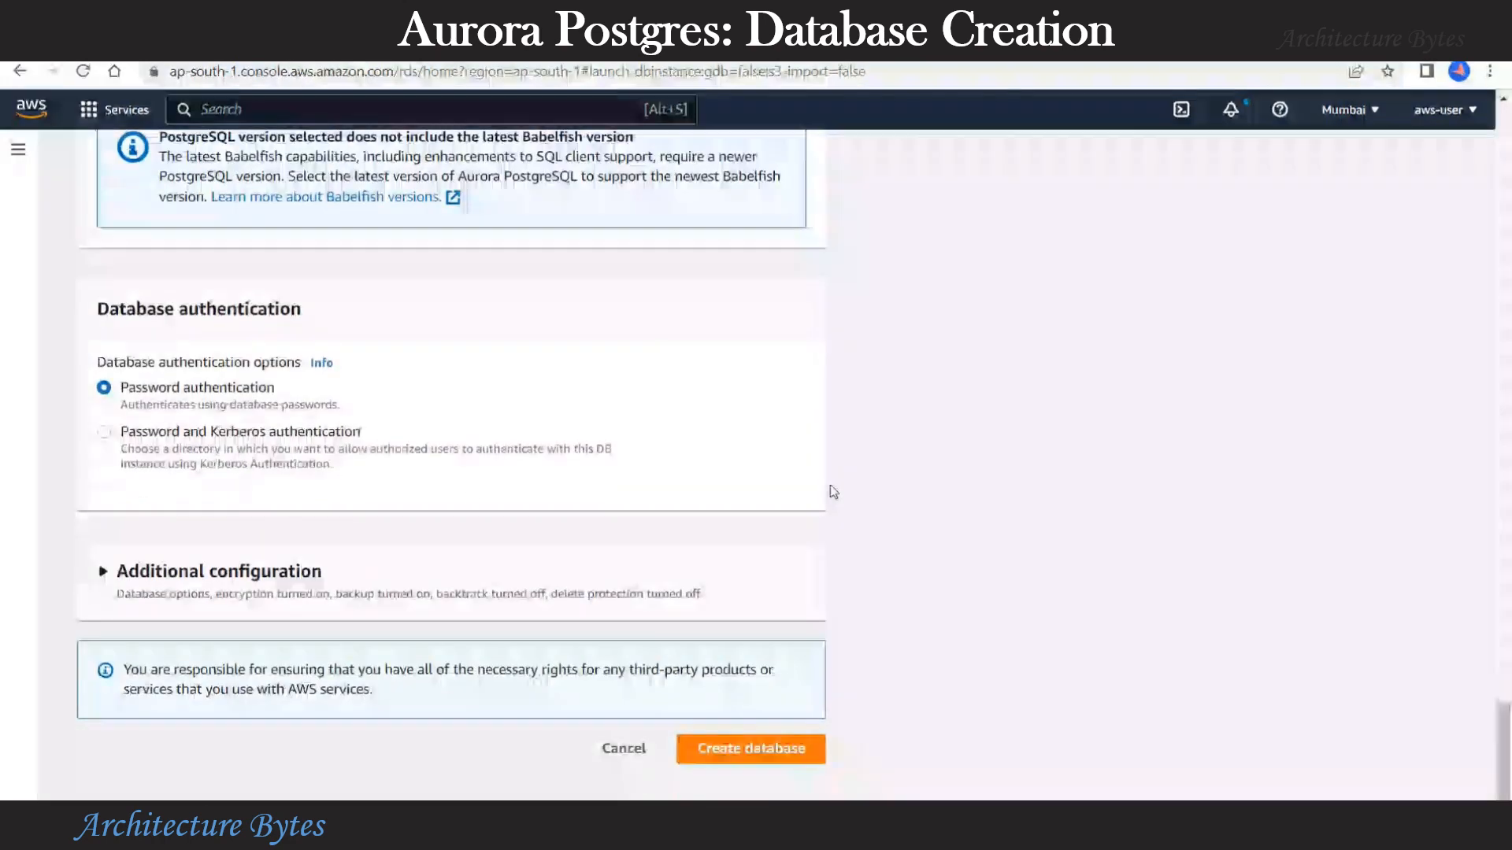
# Step: Expand the additional database configuration and turn off copying tags to snapshots
pyautogui.click(388, 551)
pyautogui.scroll(-2, 388, 551)
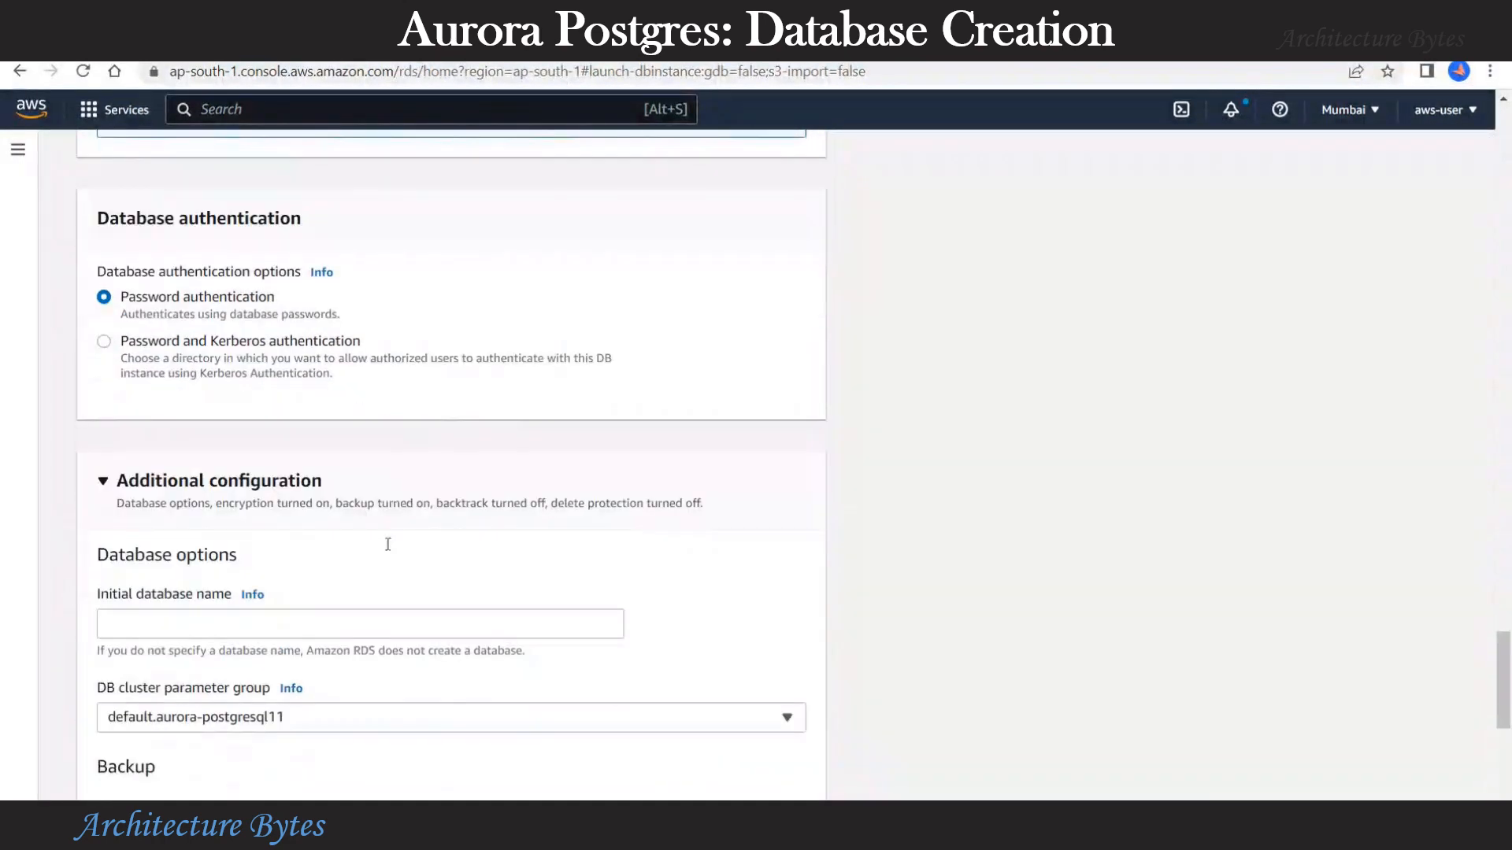
pyautogui.scroll(-1, 388, 545)
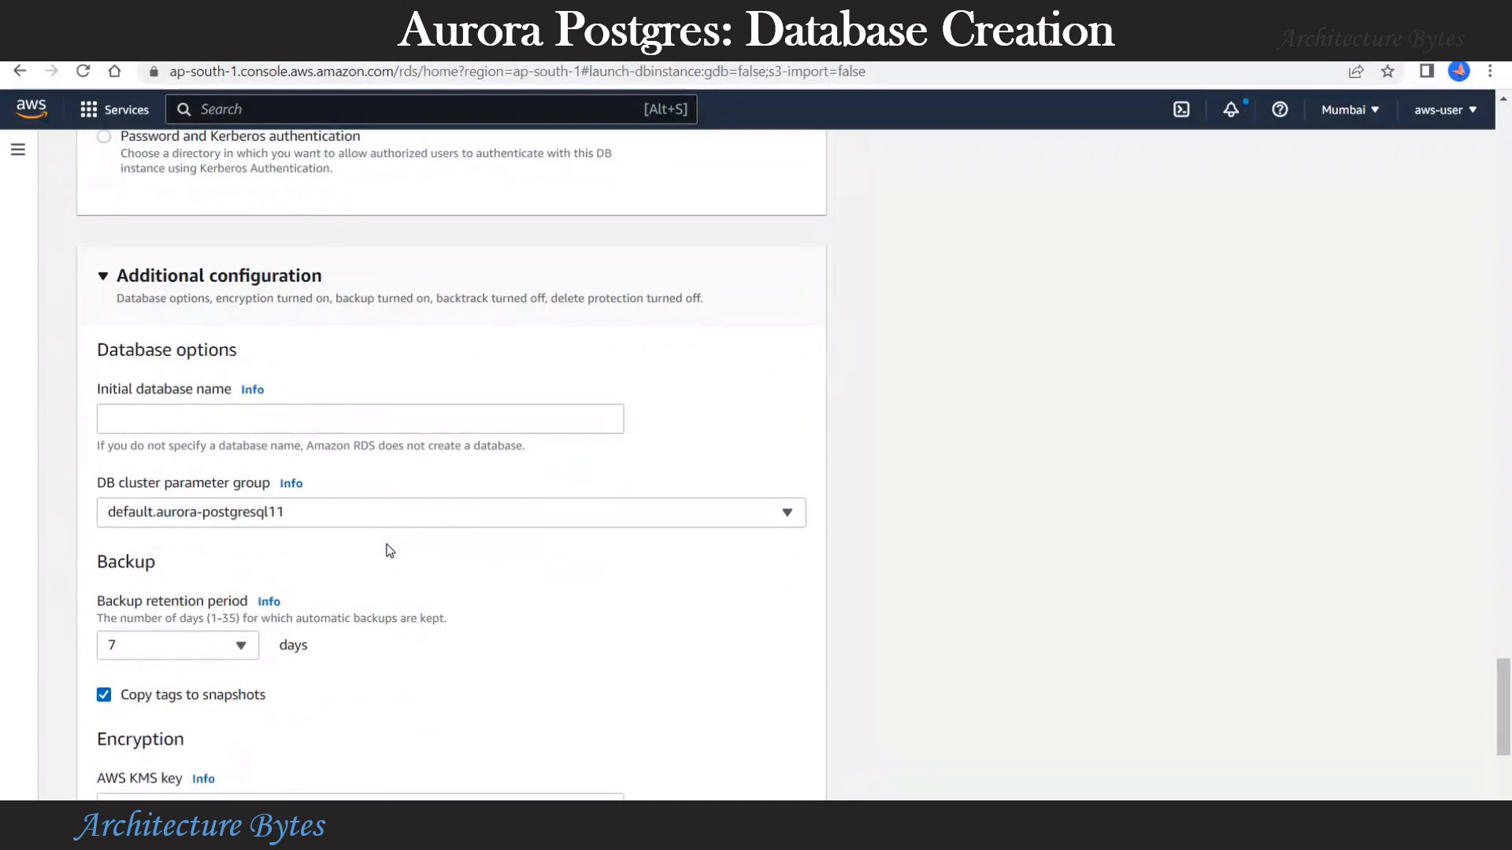
pyautogui.scroll(-1, 388, 551)
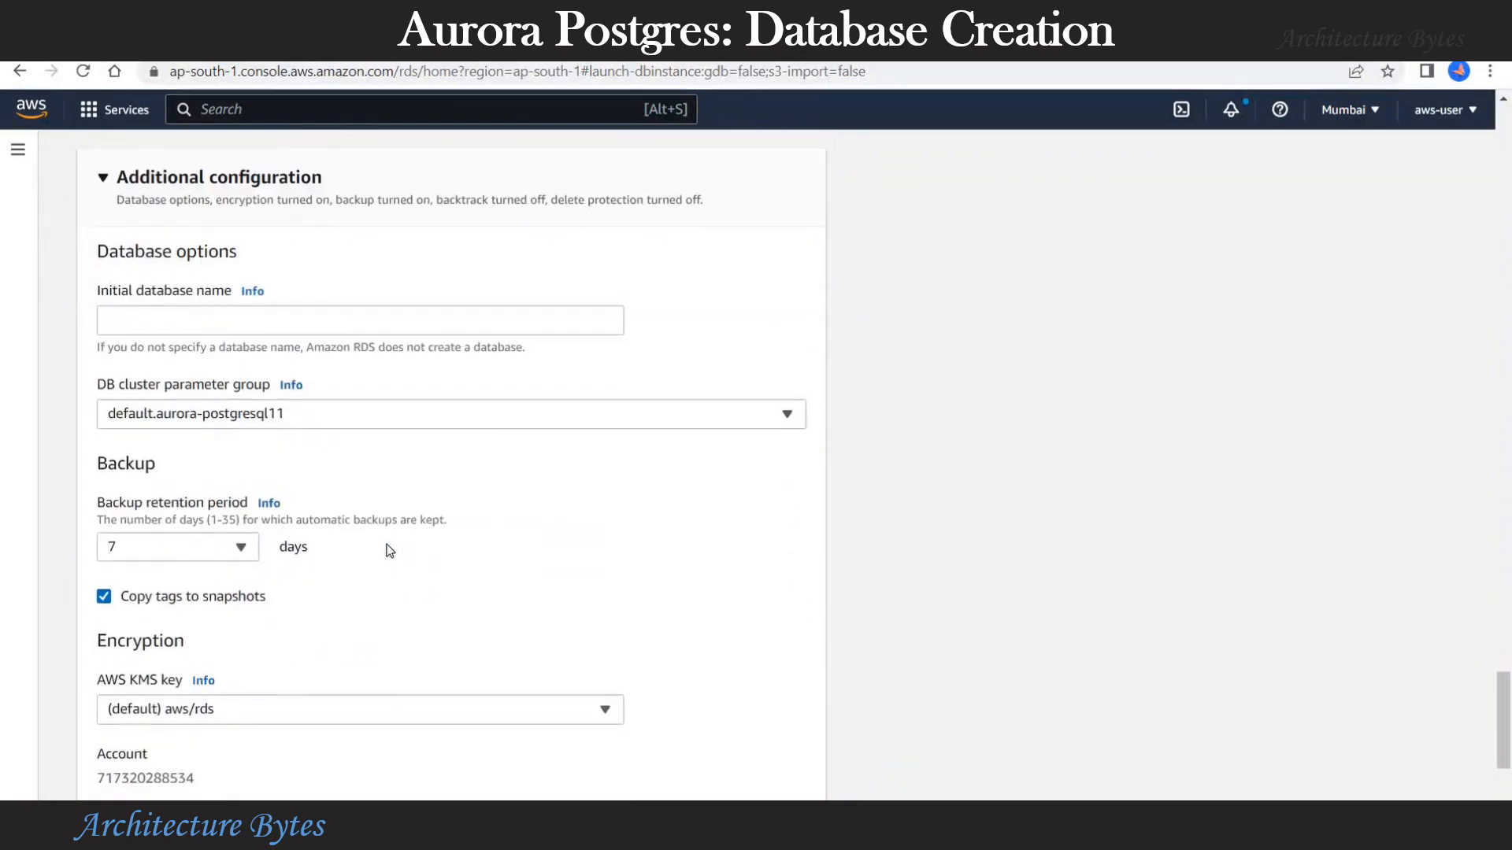
pyautogui.scroll(-1, 390, 551)
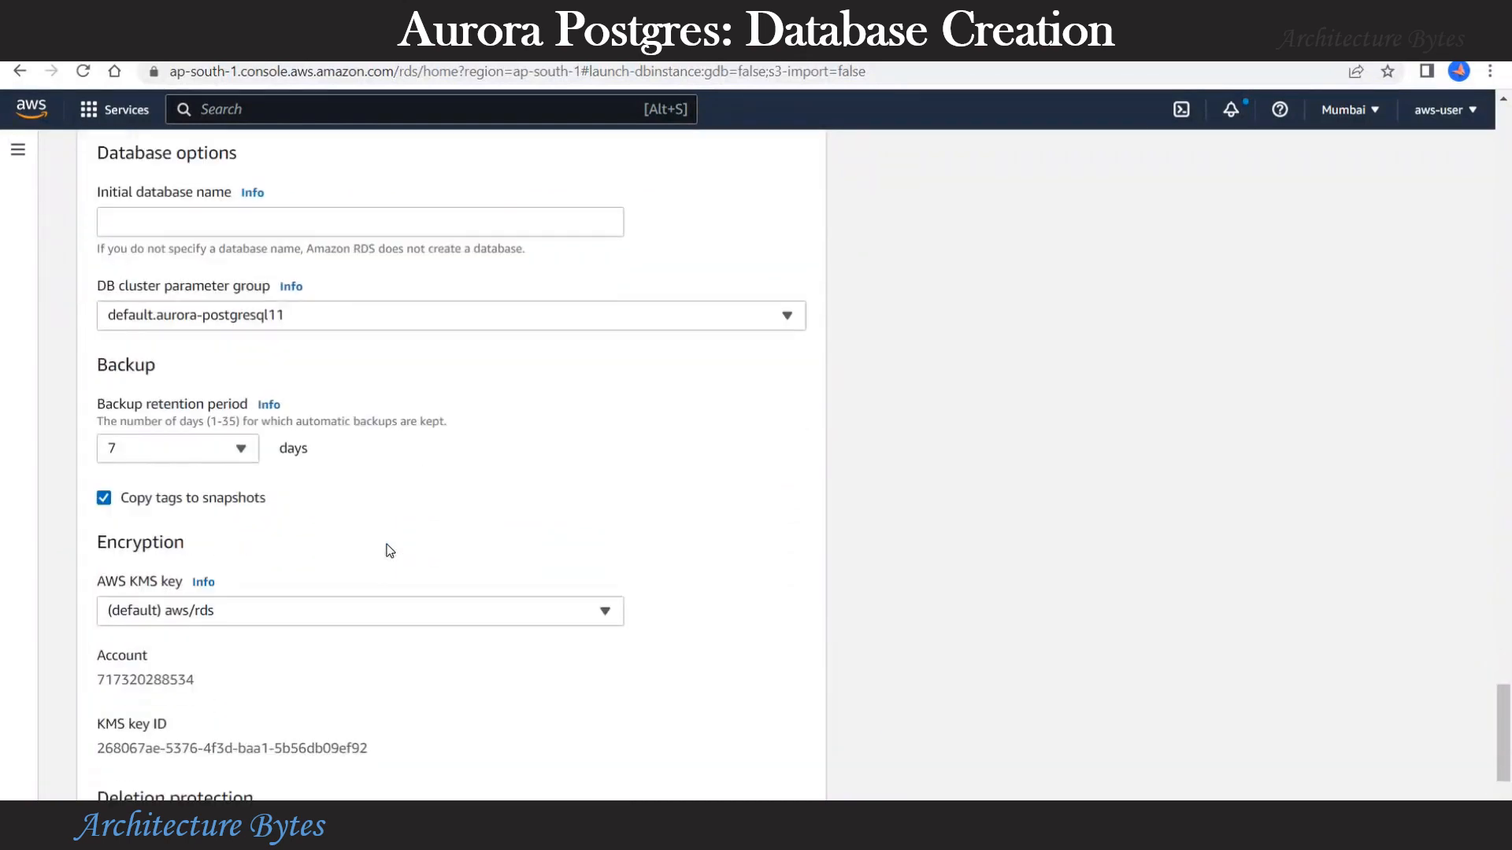
pyautogui.scroll(-2, 388, 551)
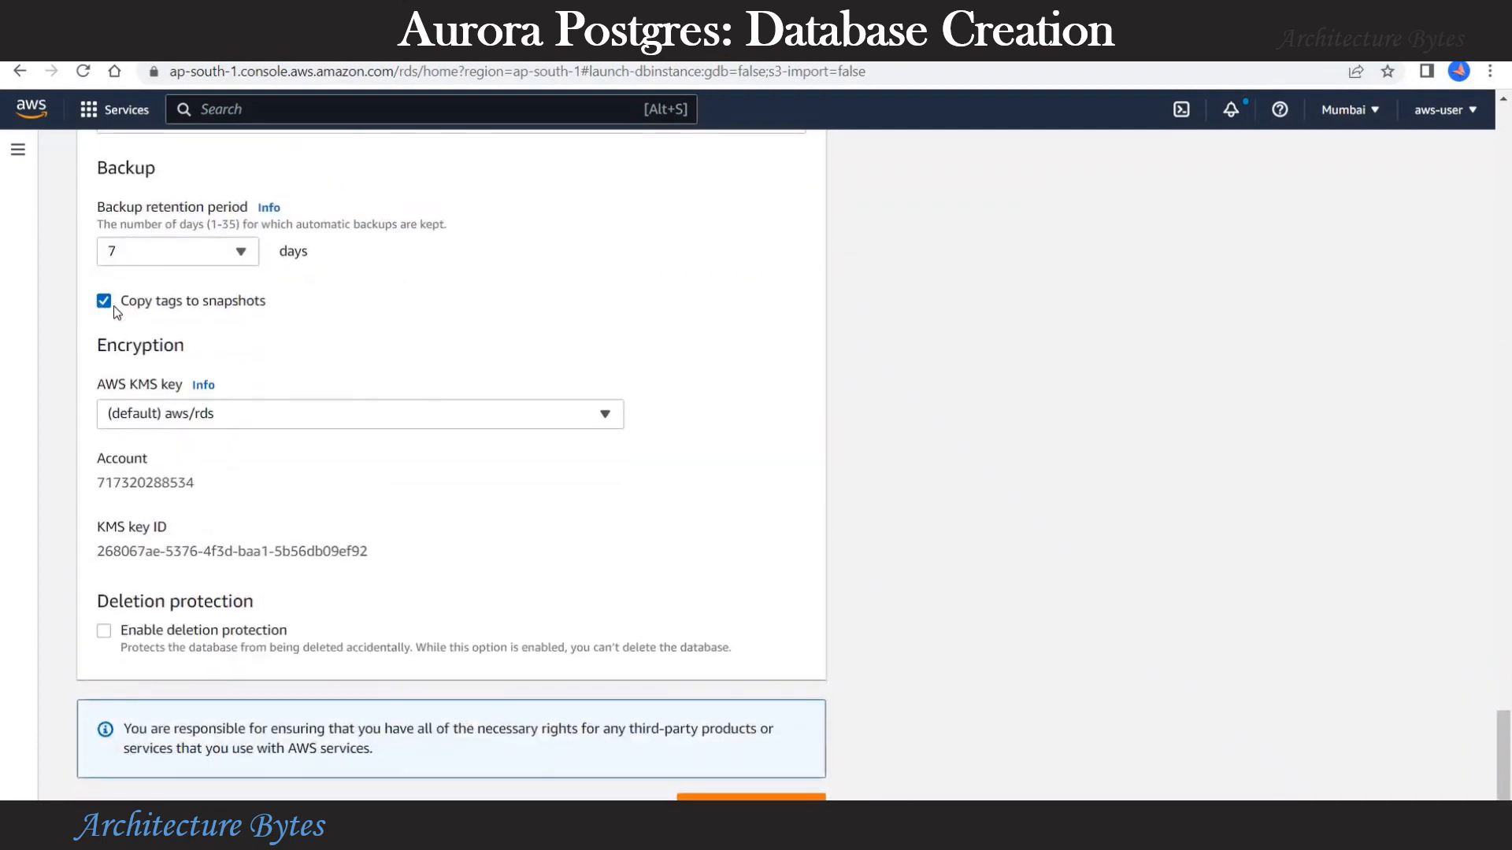
pyautogui.click(102, 305)
pyautogui.scroll(-1, 864, 543)
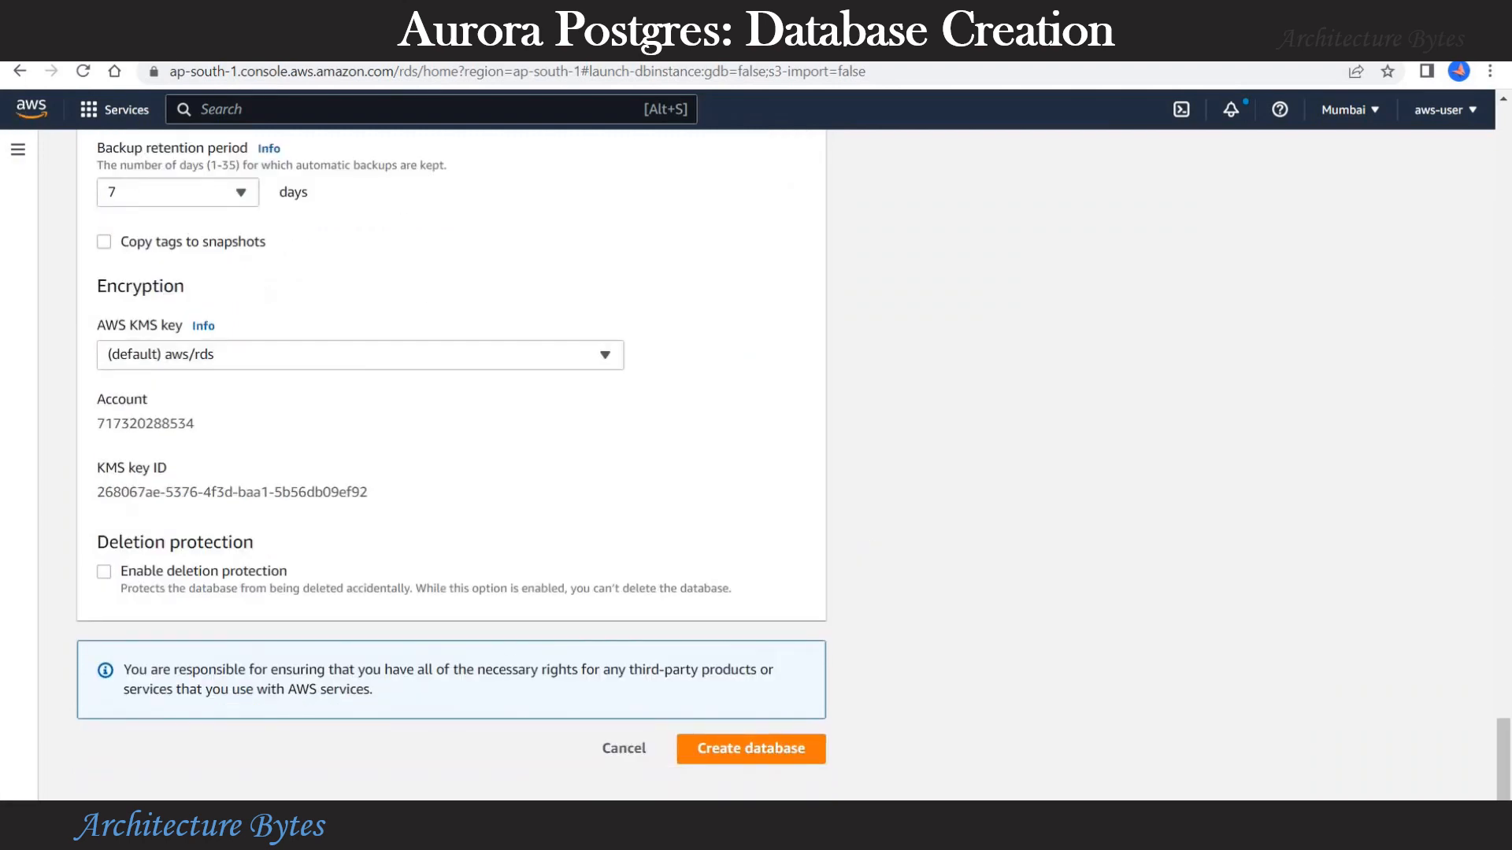
# Step: Enable the Web Service Data API in the additional configuration of the connectivity settings
pyautogui.scroll(10, 1097, 480)
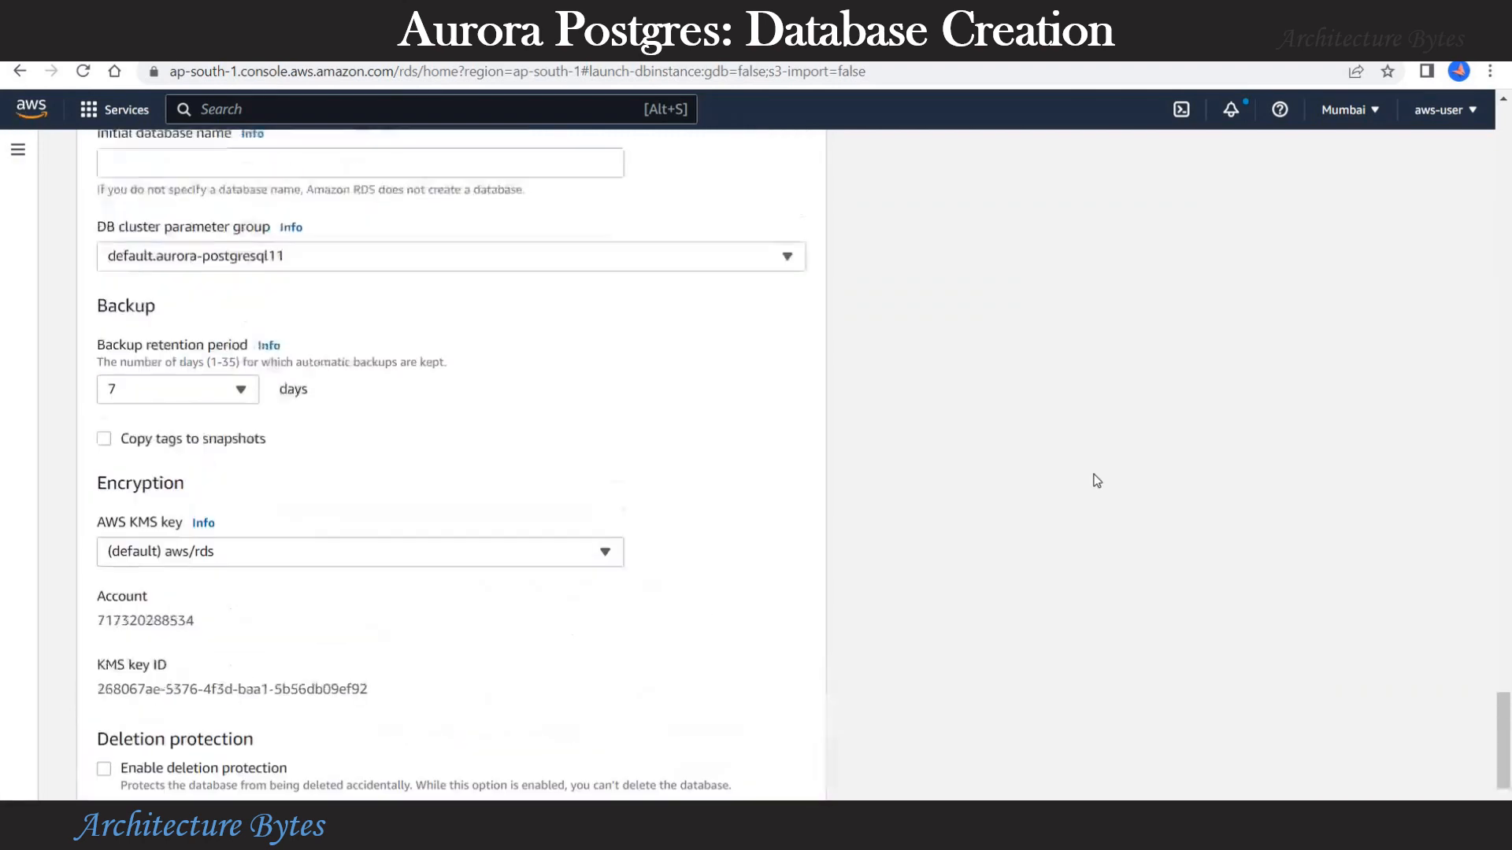
pyautogui.scroll(-5, 1097, 480)
pyautogui.scroll(10, 1096, 480)
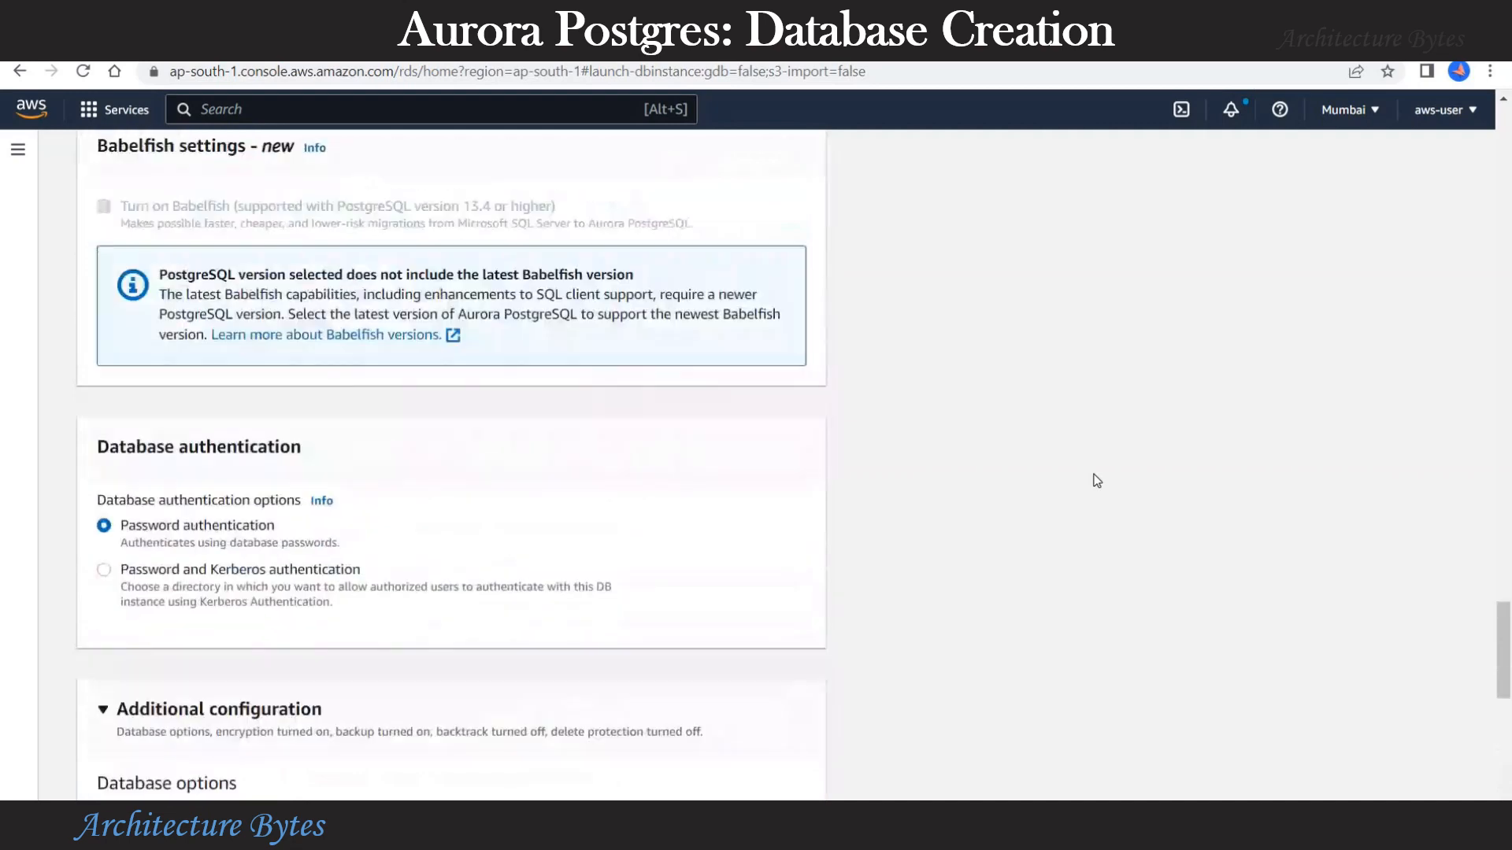
pyautogui.scroll(3, 1097, 480)
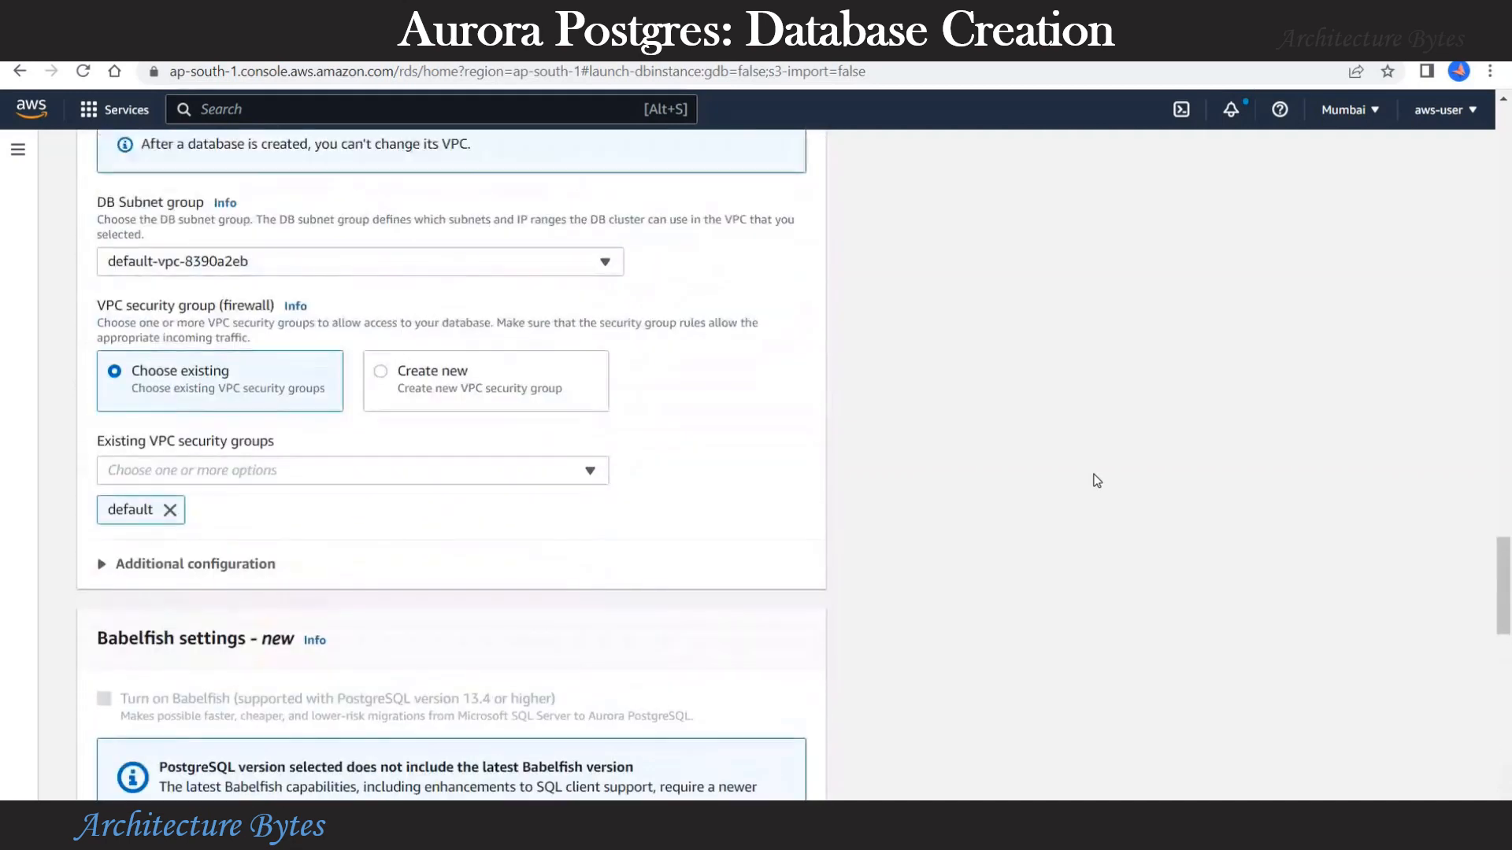
pyautogui.scroll(2, 1097, 480)
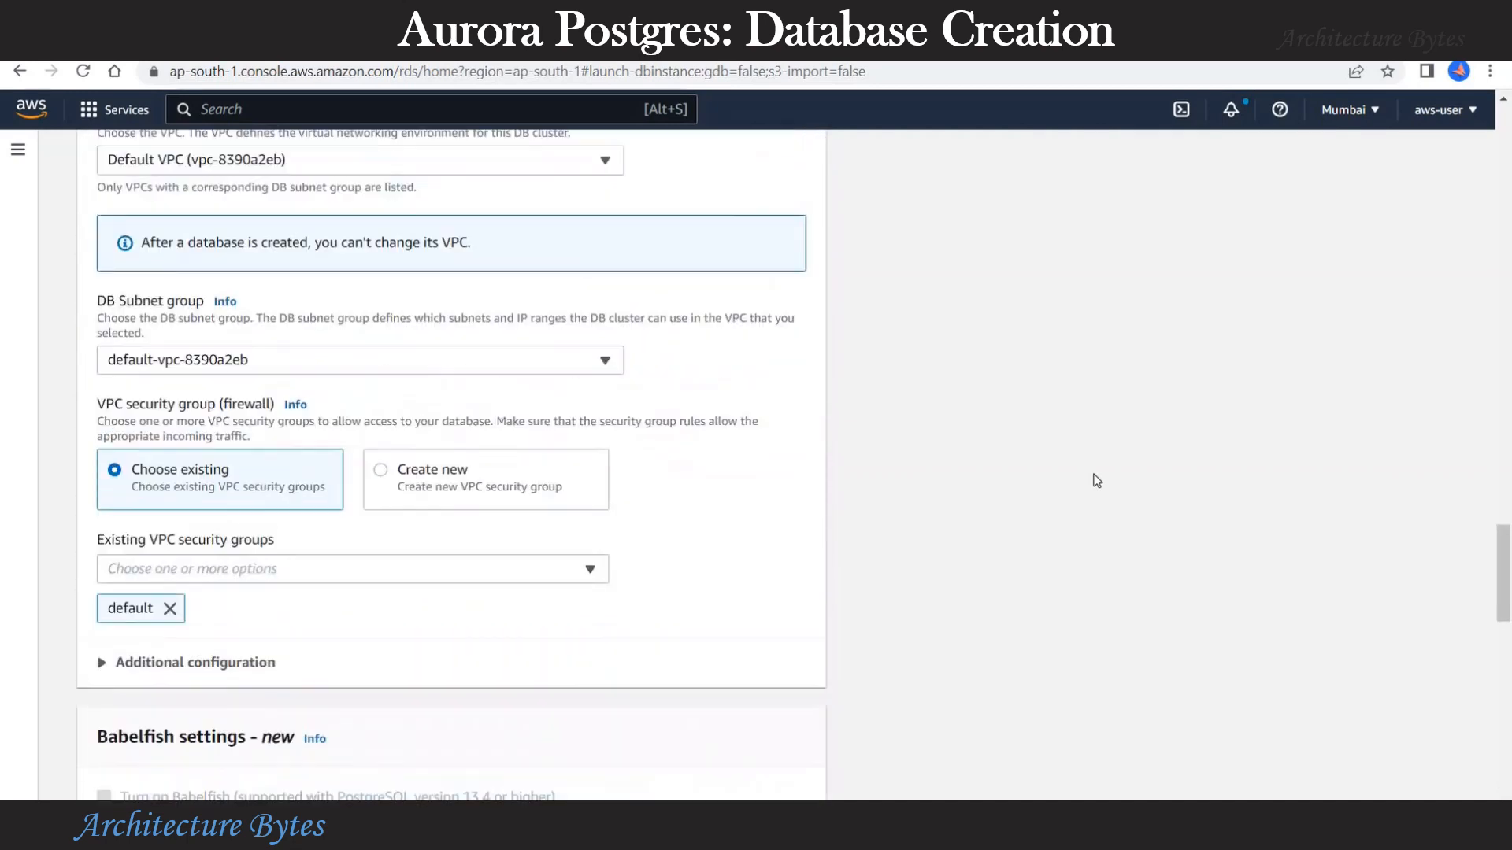
pyautogui.scroll(-2, 1097, 480)
pyautogui.scroll(3, 532, 485)
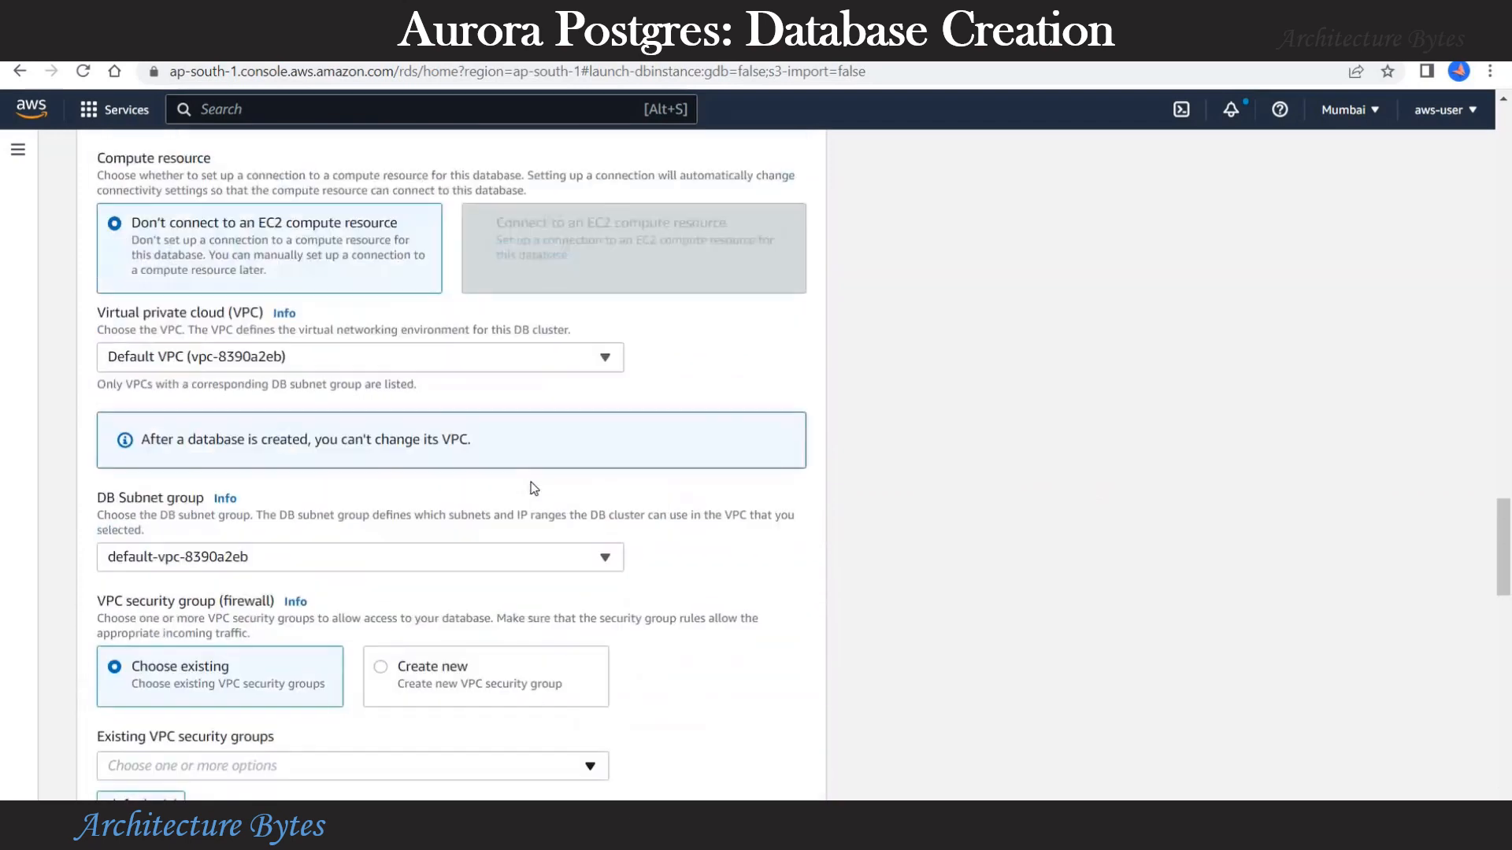
pyautogui.scroll(-5, 530, 476)
pyautogui.click(249, 472)
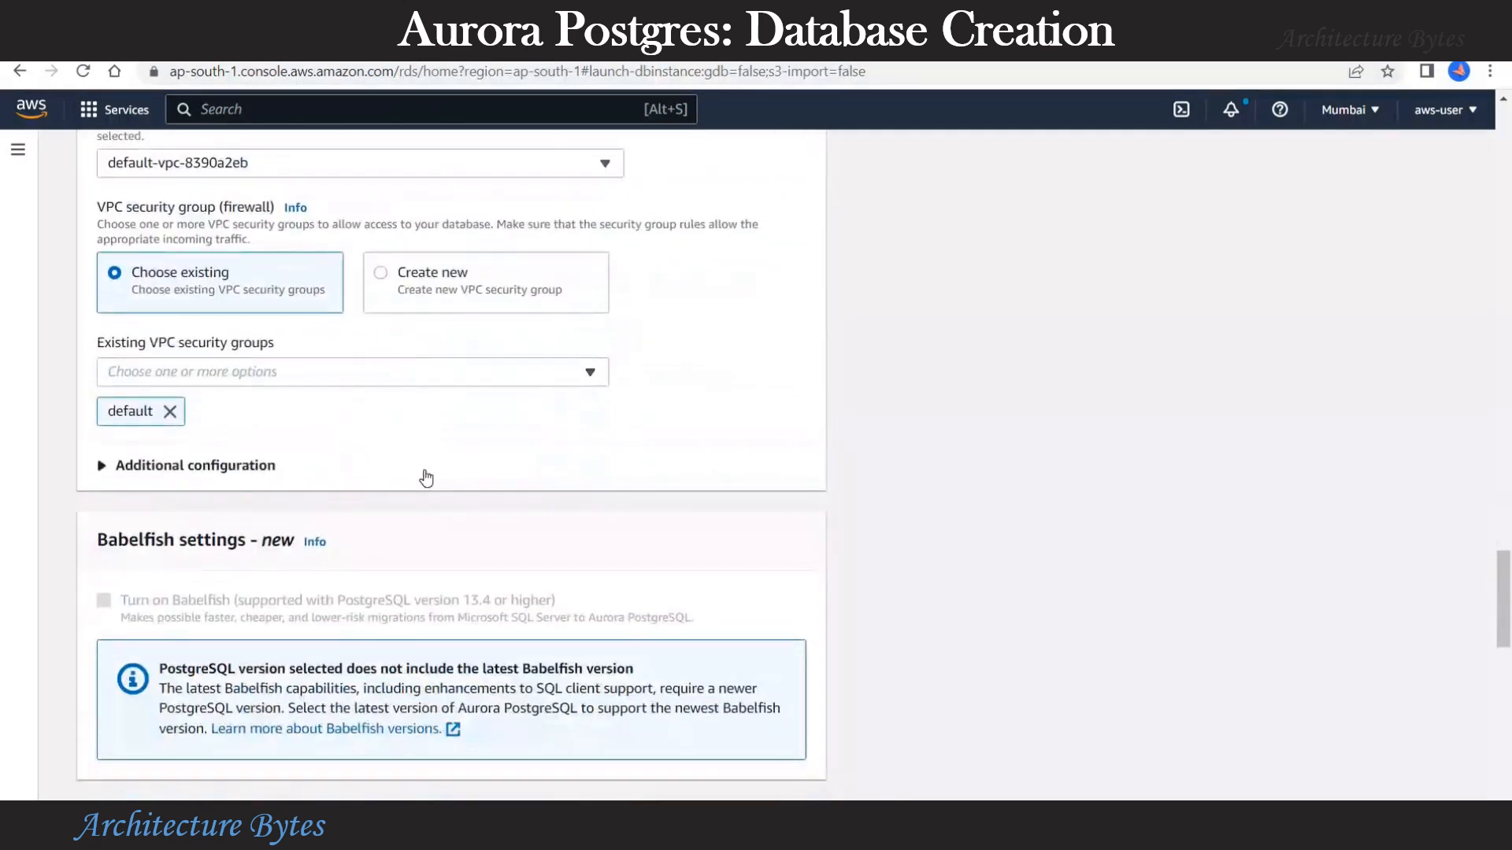
pyautogui.click(103, 526)
# Step: Submit the completed configuration to create the database
pyautogui.scroll(-3, 1236, 553)
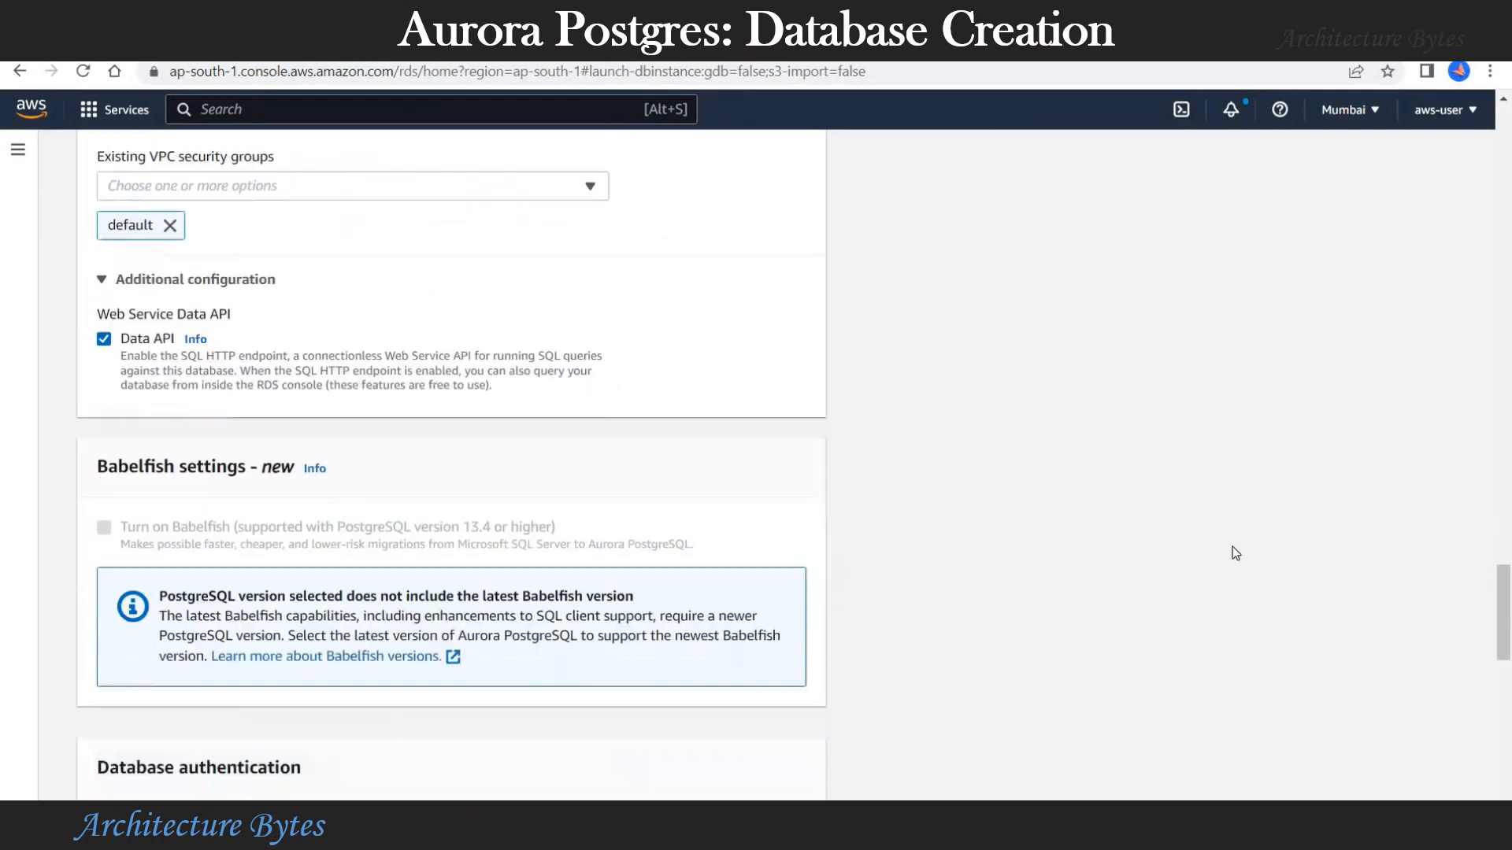
pyautogui.scroll(-15, 1236, 553)
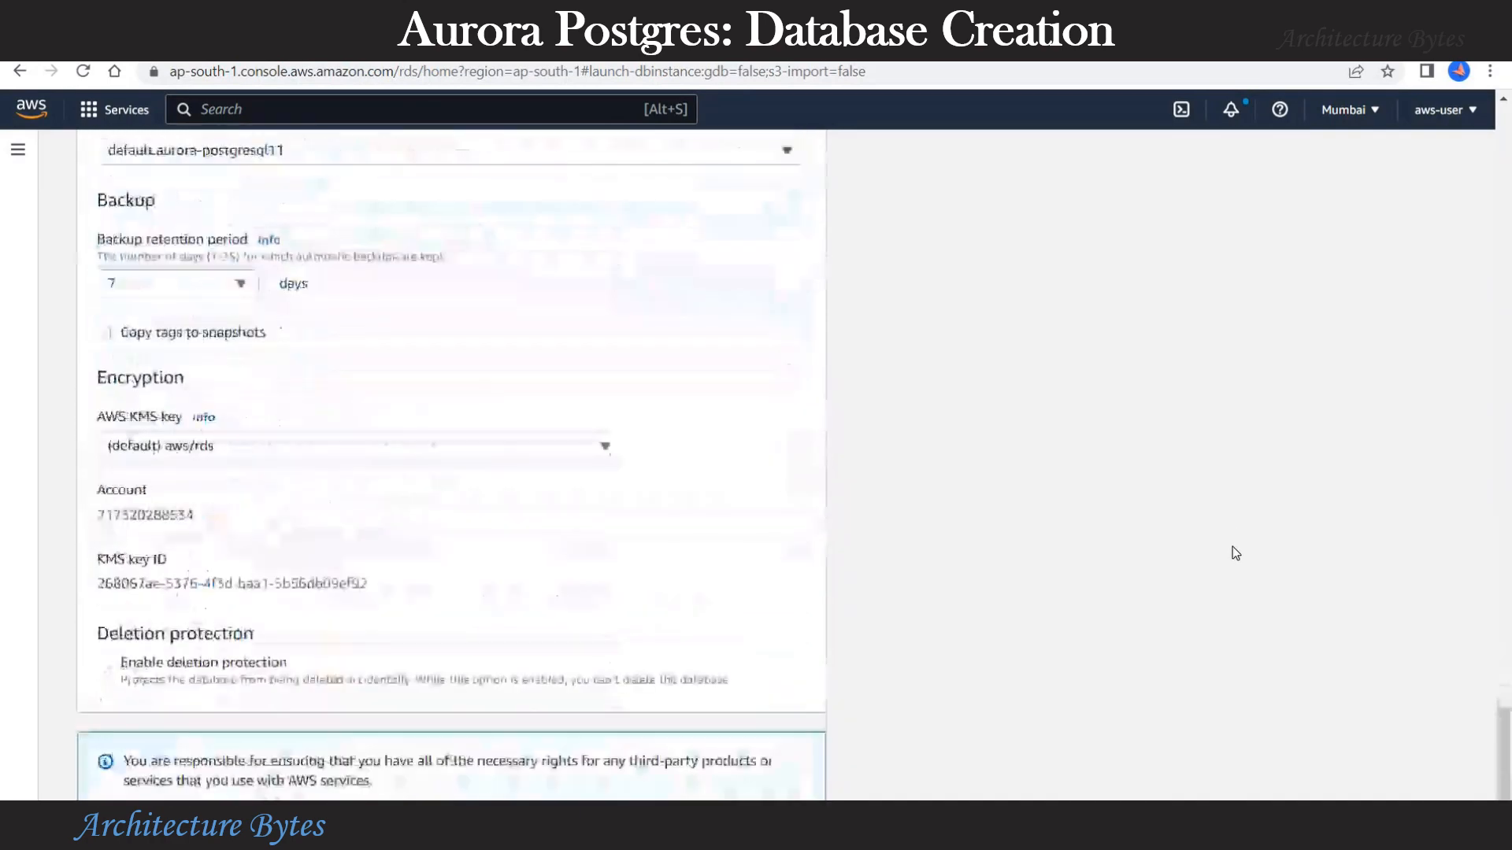
pyautogui.click(810, 756)
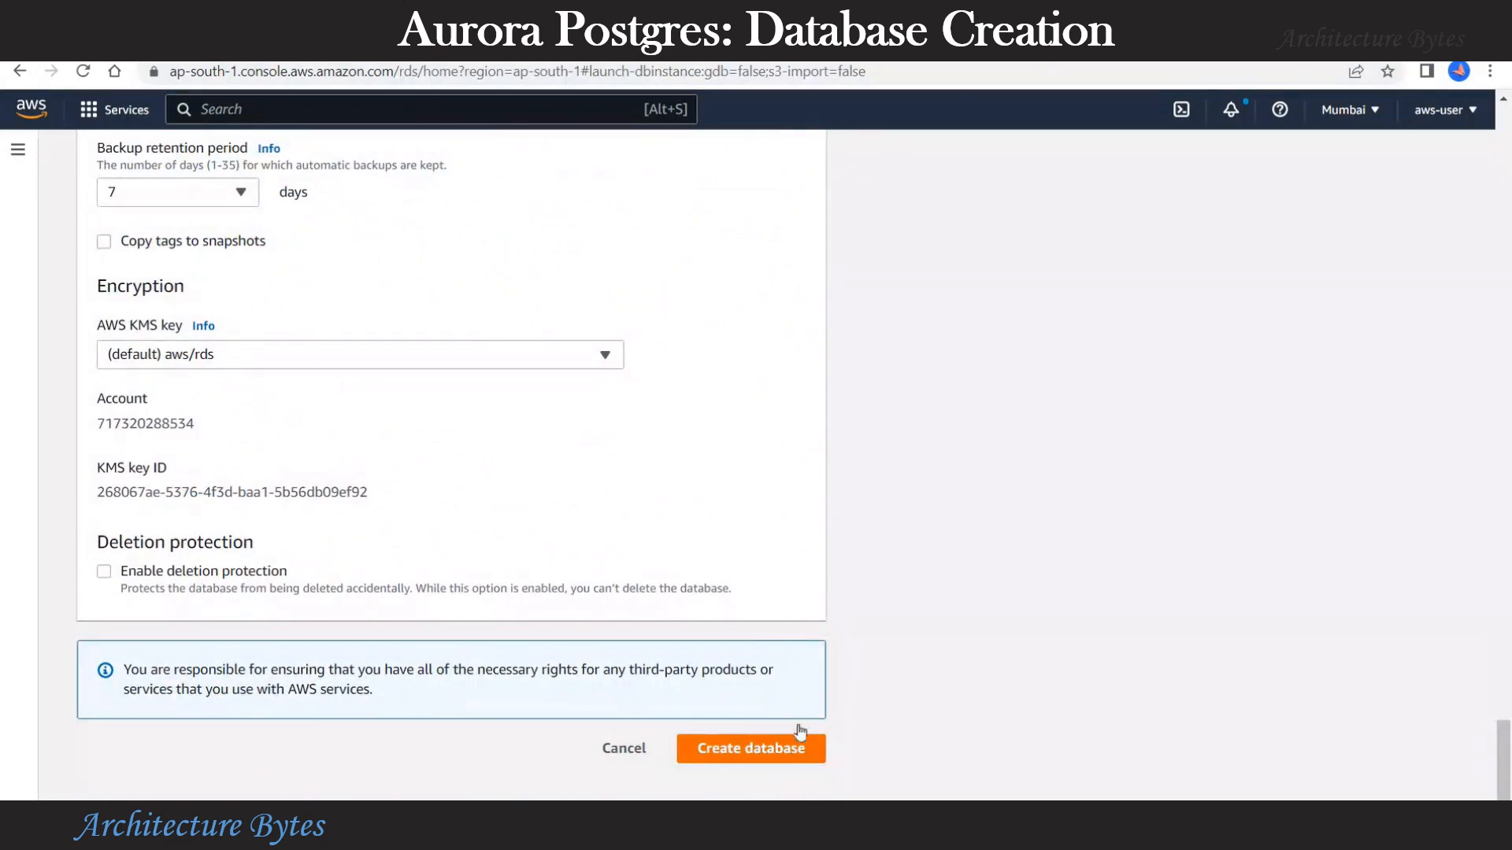
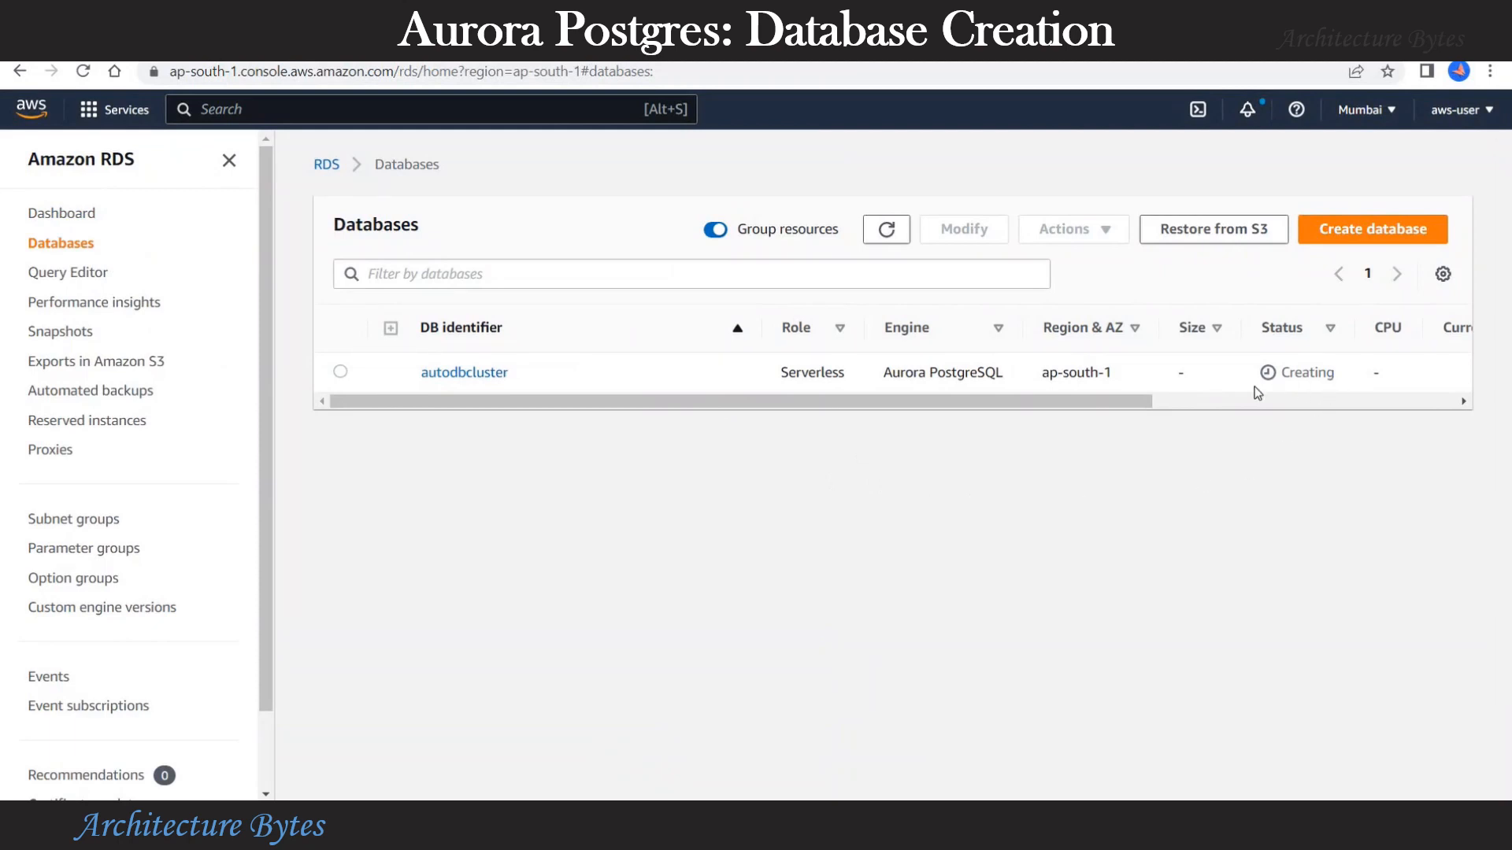
# Step: Check the creation status and details of autodbcluster in the databases list
pyautogui.moveTo(1337, 373); pyautogui.dragTo(1278, 373)
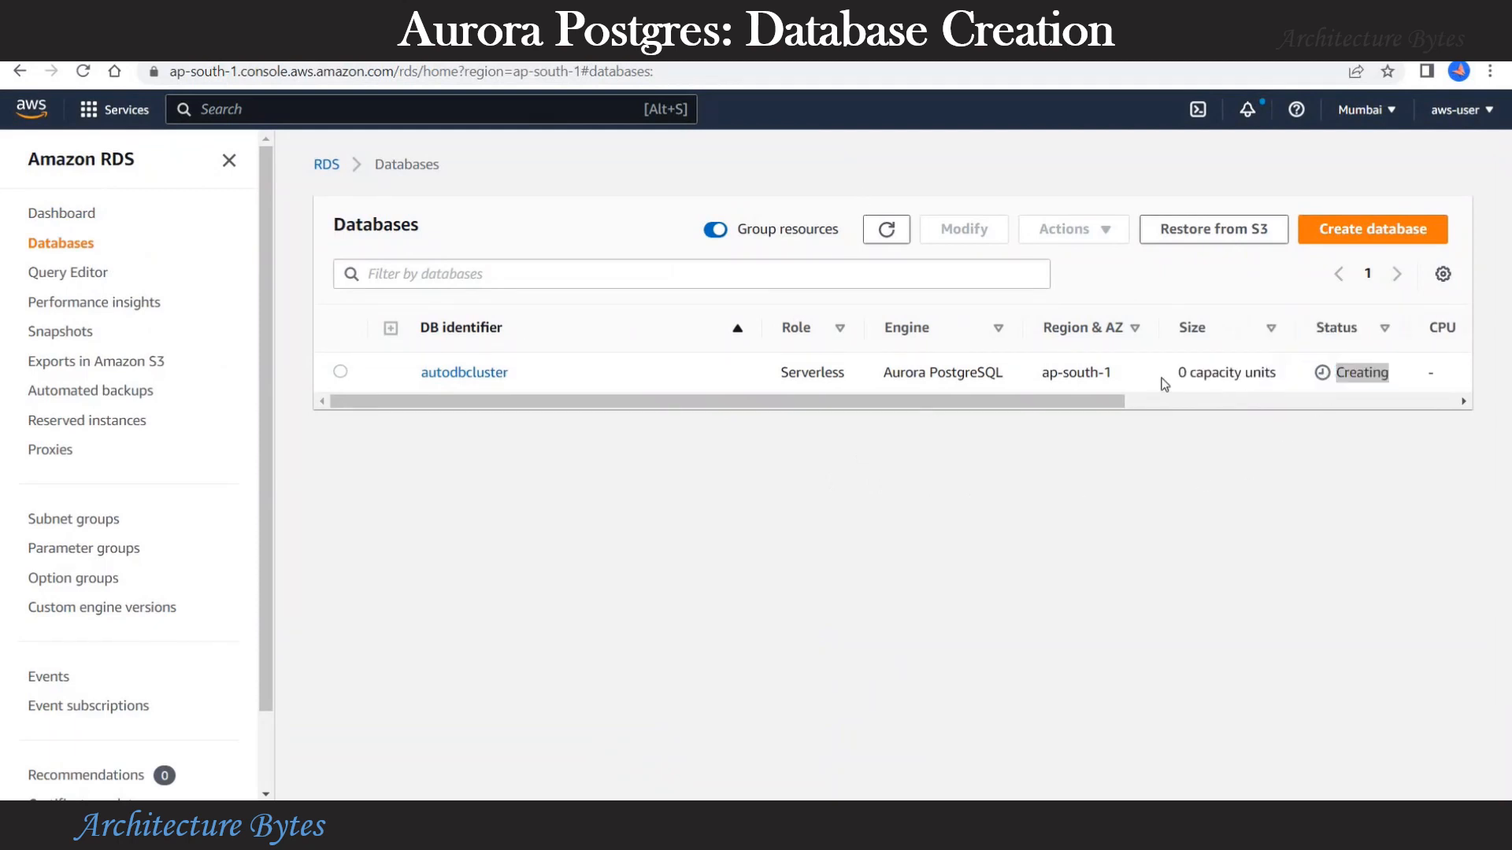
pyautogui.hscroll(3, 1298, 405)
pyautogui.hscroll(-3, 1168, 418)
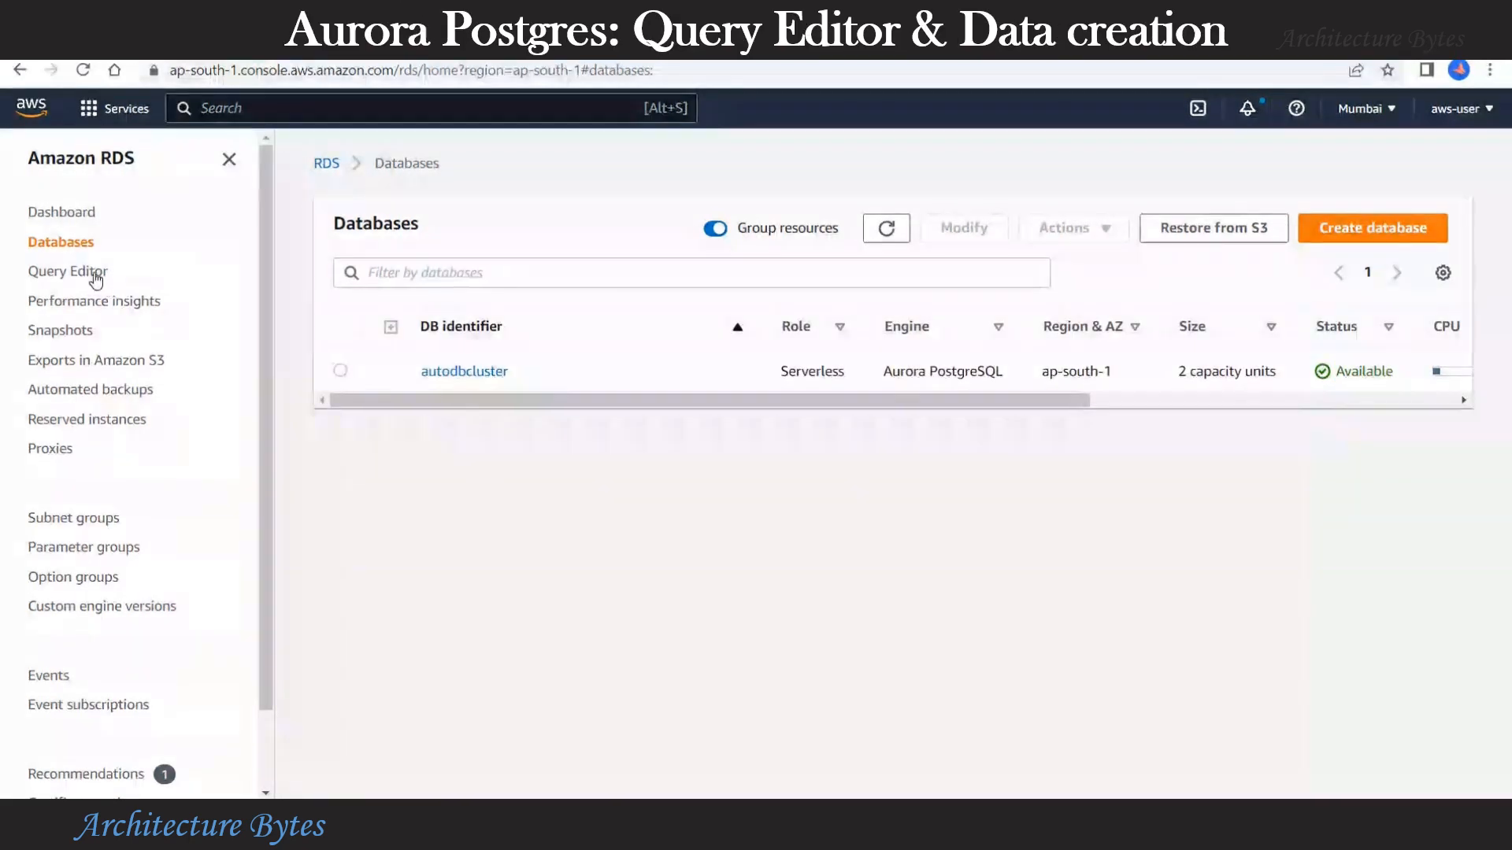
# Step: Open the Query Editor connection form, choose autodbcluster as the cluster and select adding new database credentials
pyautogui.click(95, 280)
pyautogui.click(551, 348)
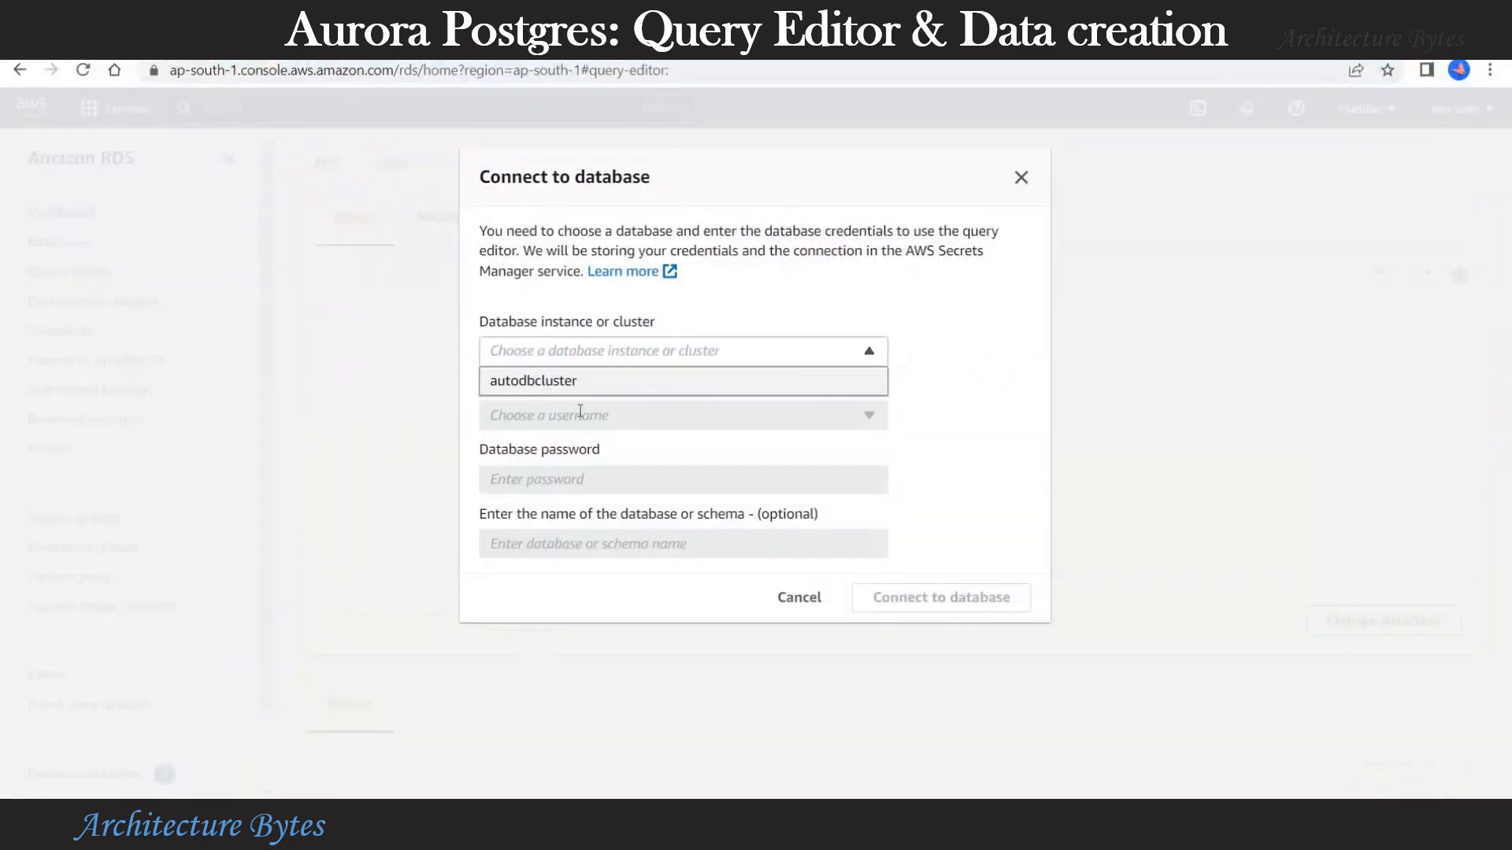
pyautogui.click(545, 383)
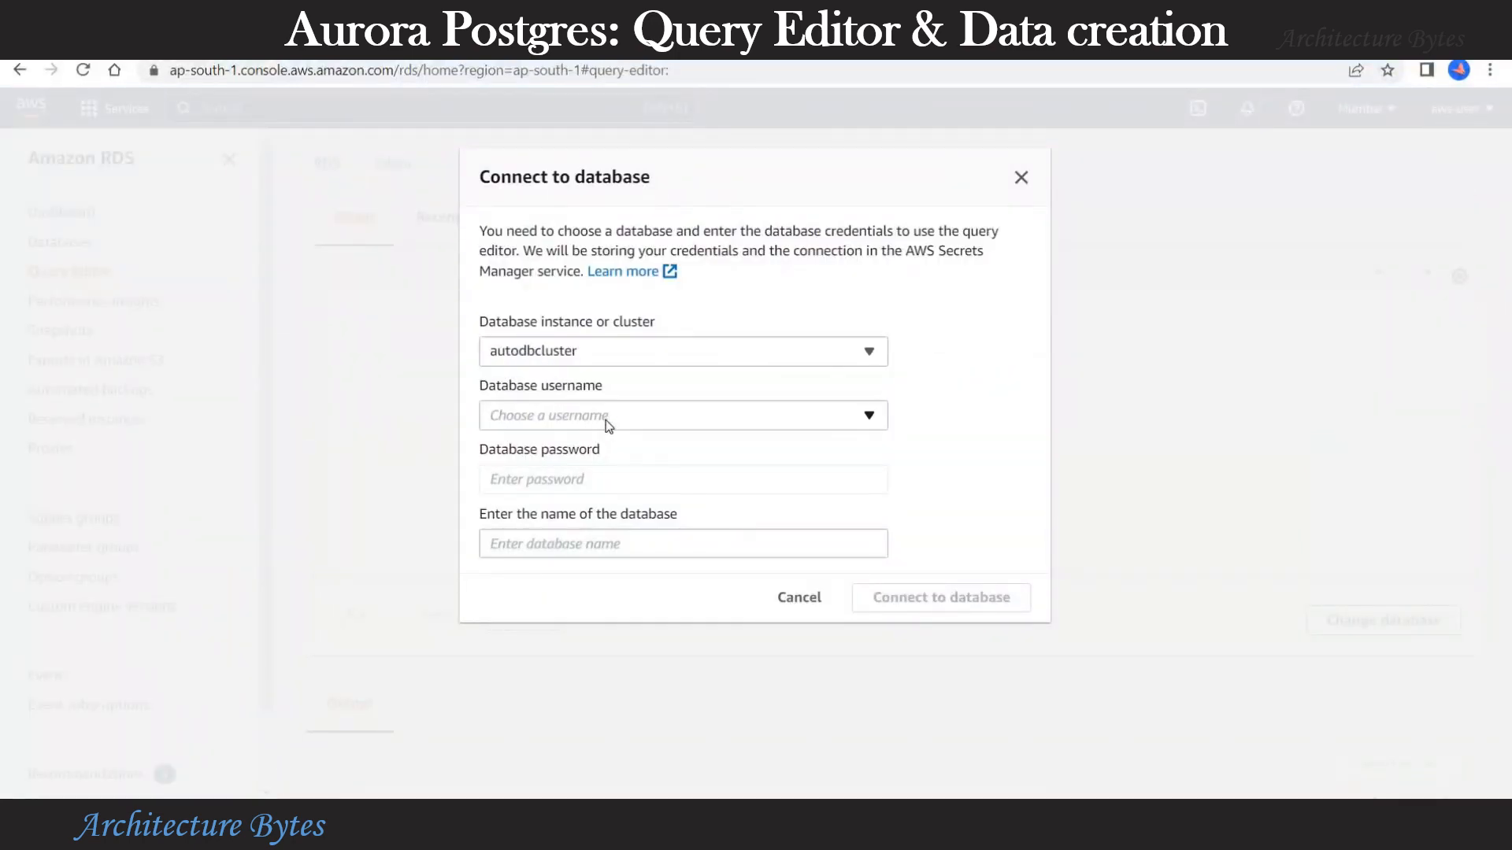
pyautogui.click(608, 423)
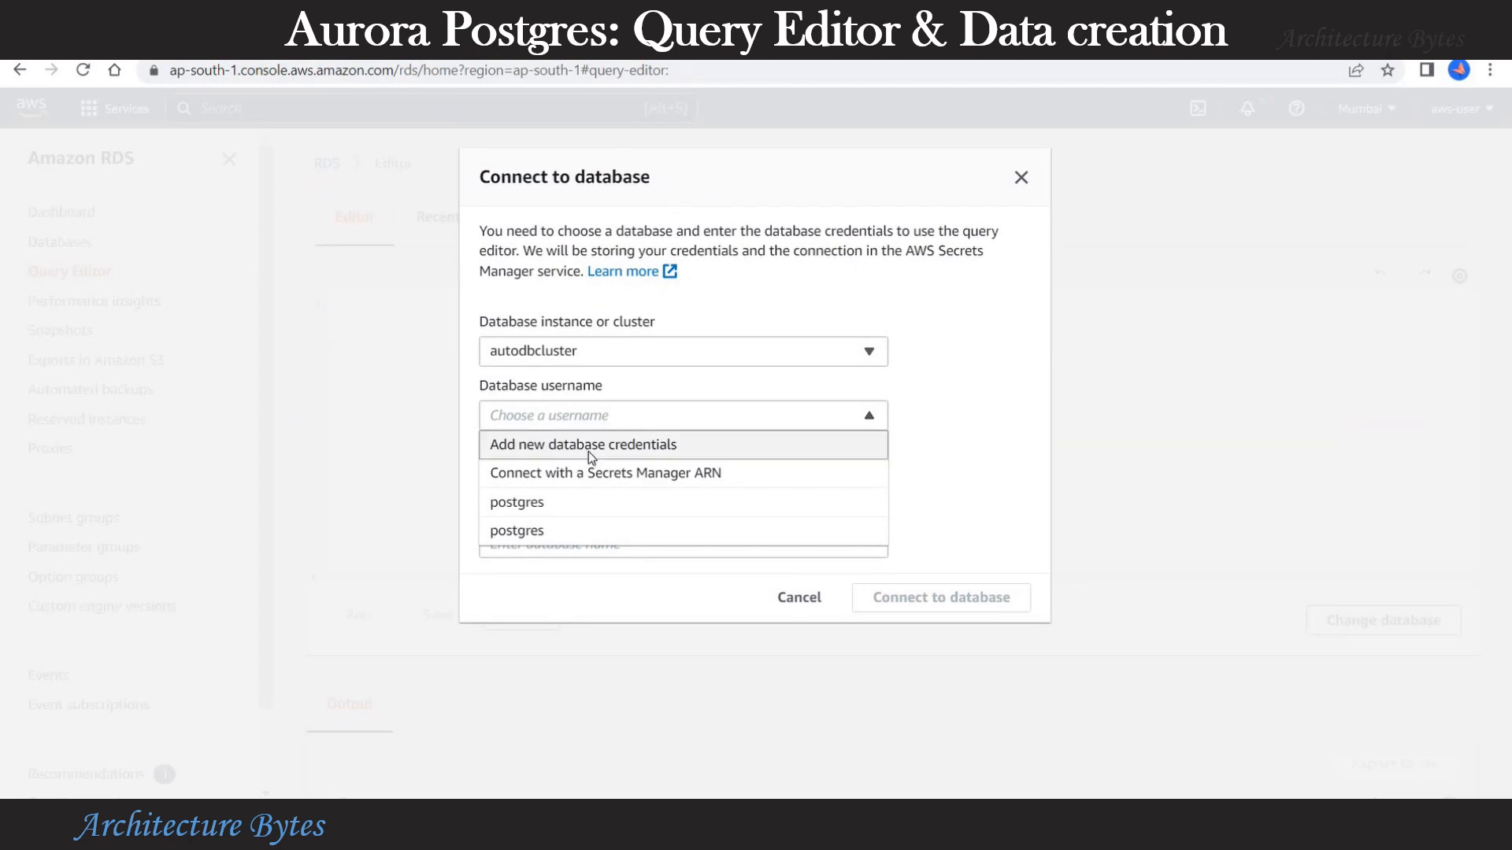
pyautogui.click(588, 446)
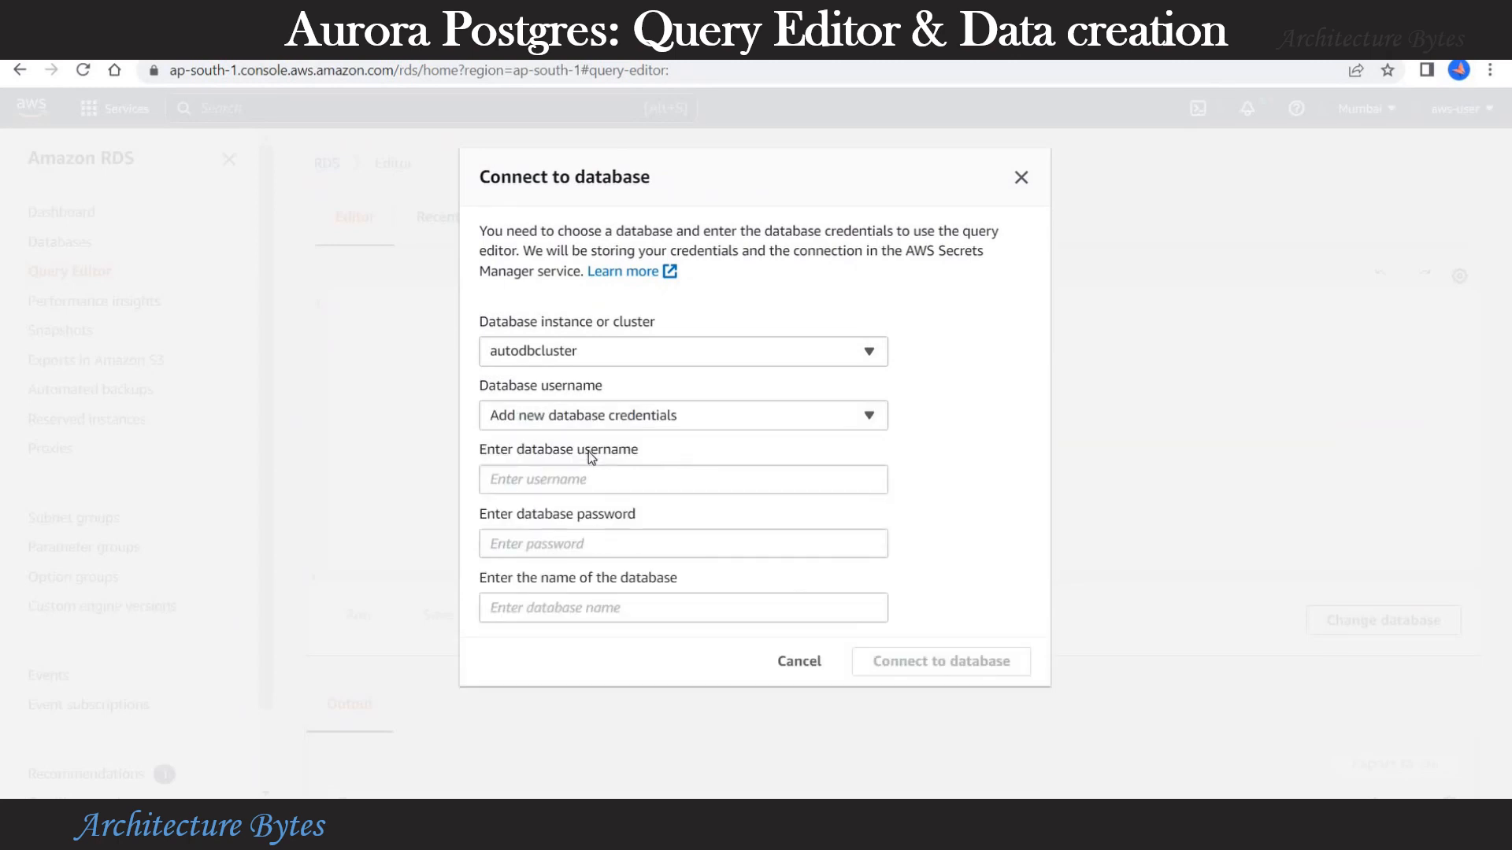
# Step: Connect to the postgres database on autodbcluster with username postgres and the database password
pyautogui.click(585, 481)
pyautogui.write('postgres')
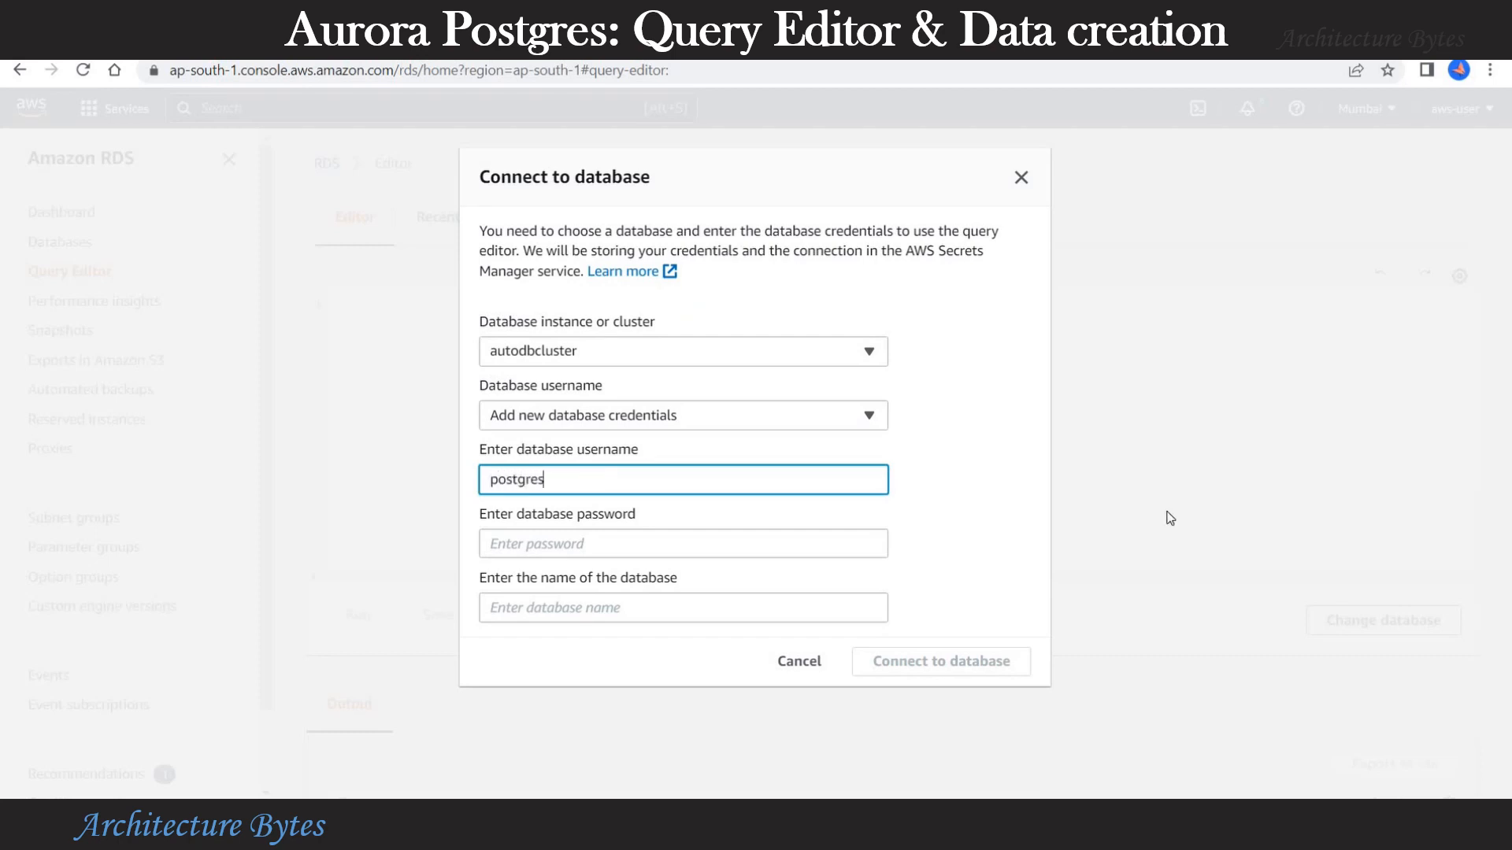
pyautogui.click(815, 534)
pyautogui.write('•••••••')
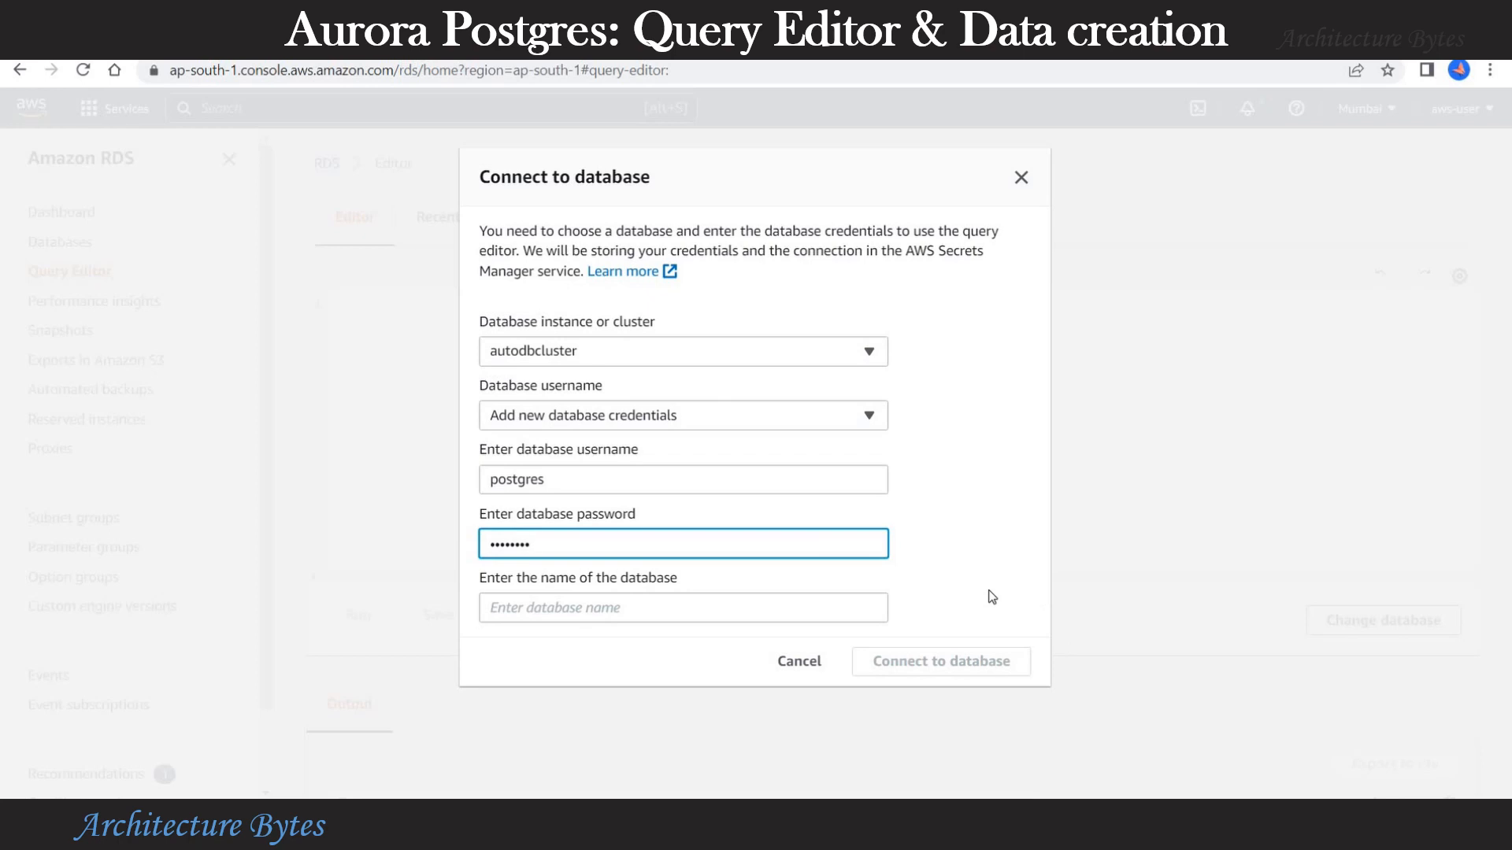
pyautogui.click(962, 617)
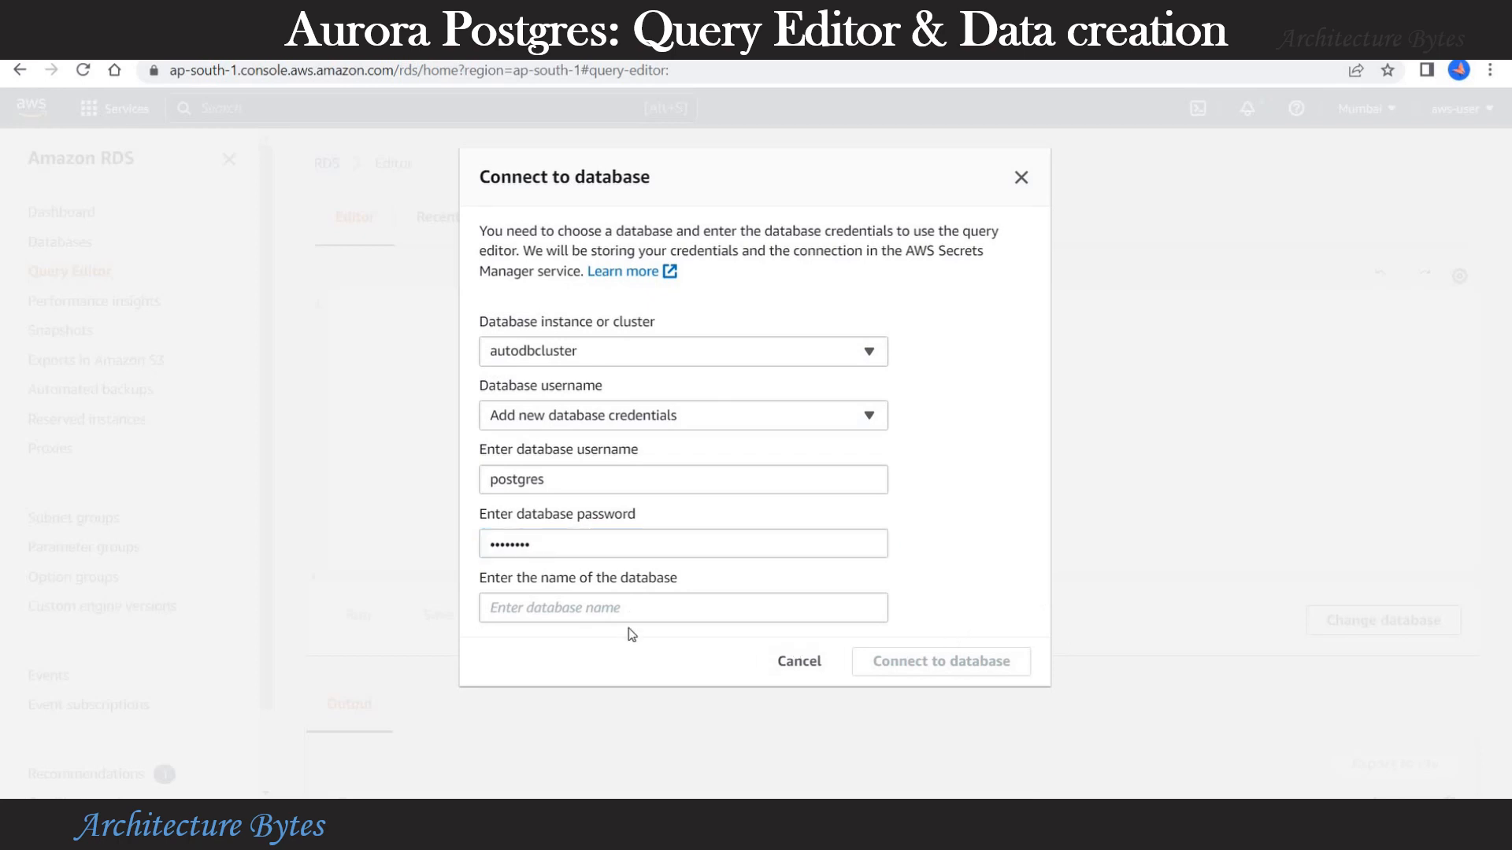
pyautogui.click(633, 607)
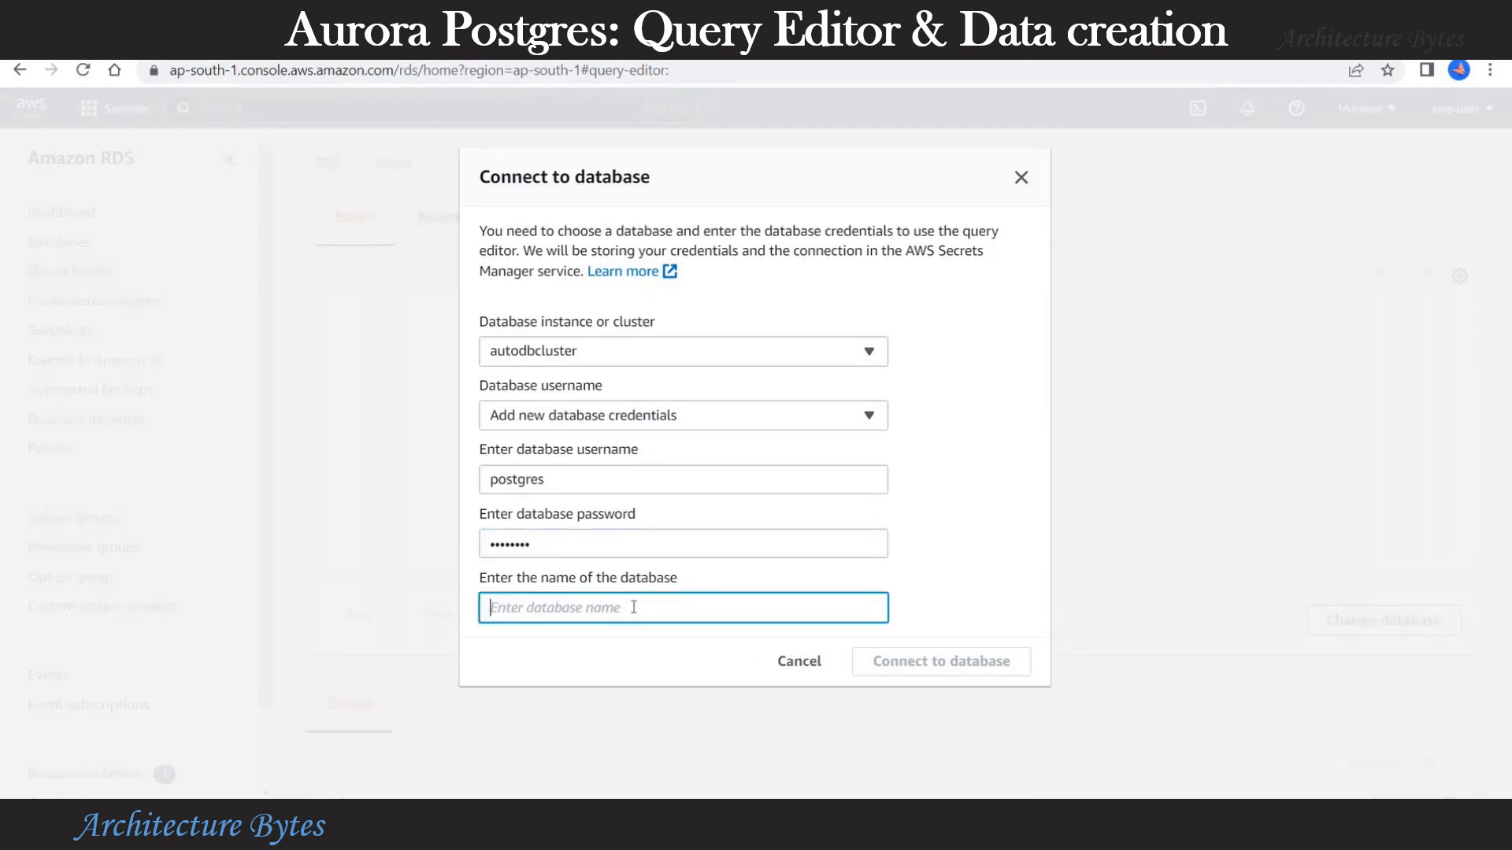
pyautogui.write('postgres')
pyautogui.click(724, 654)
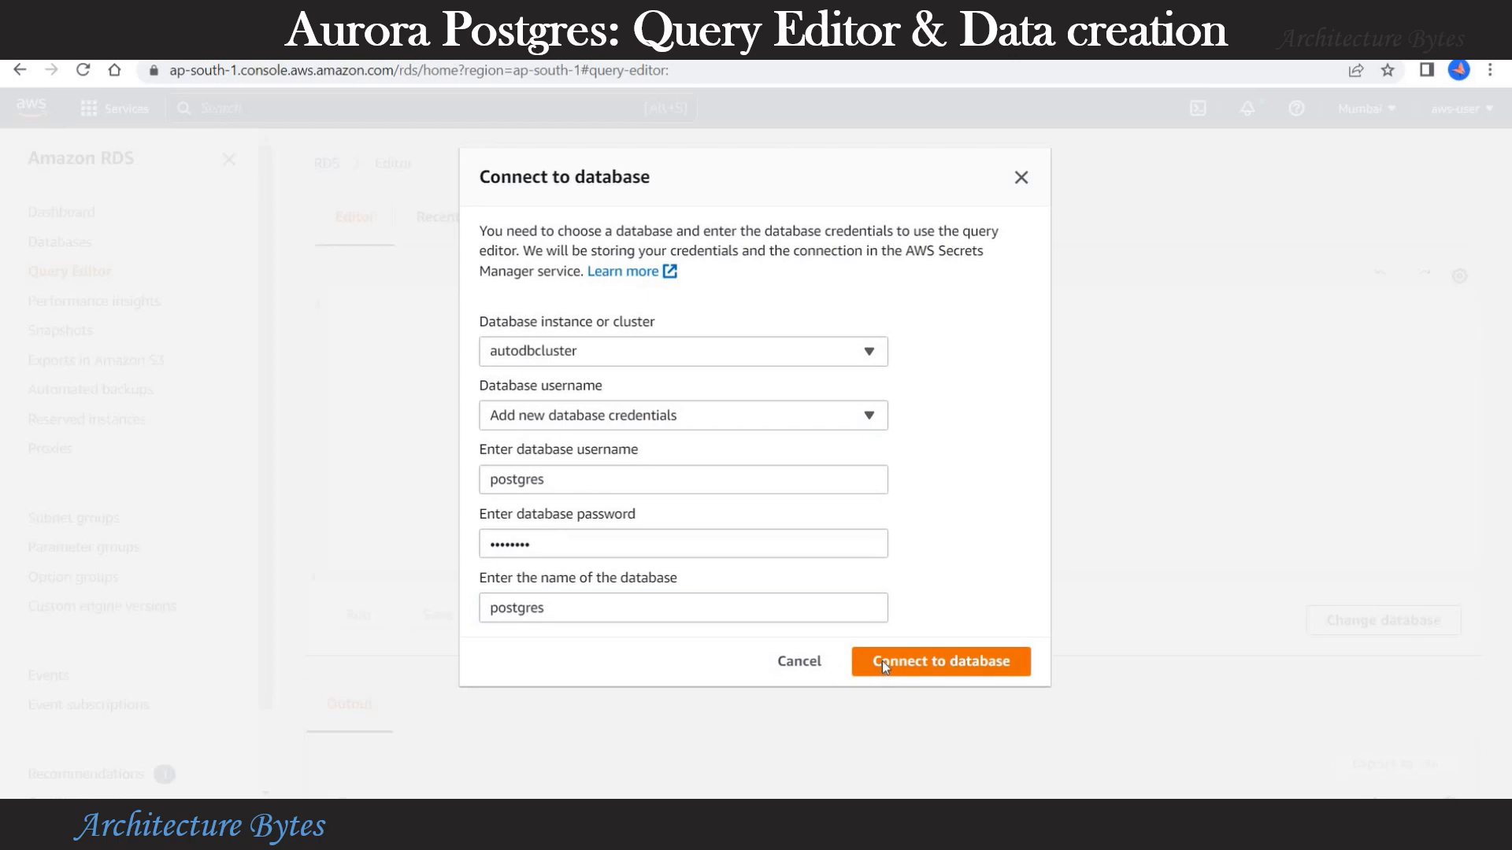
pyautogui.click(882, 666)
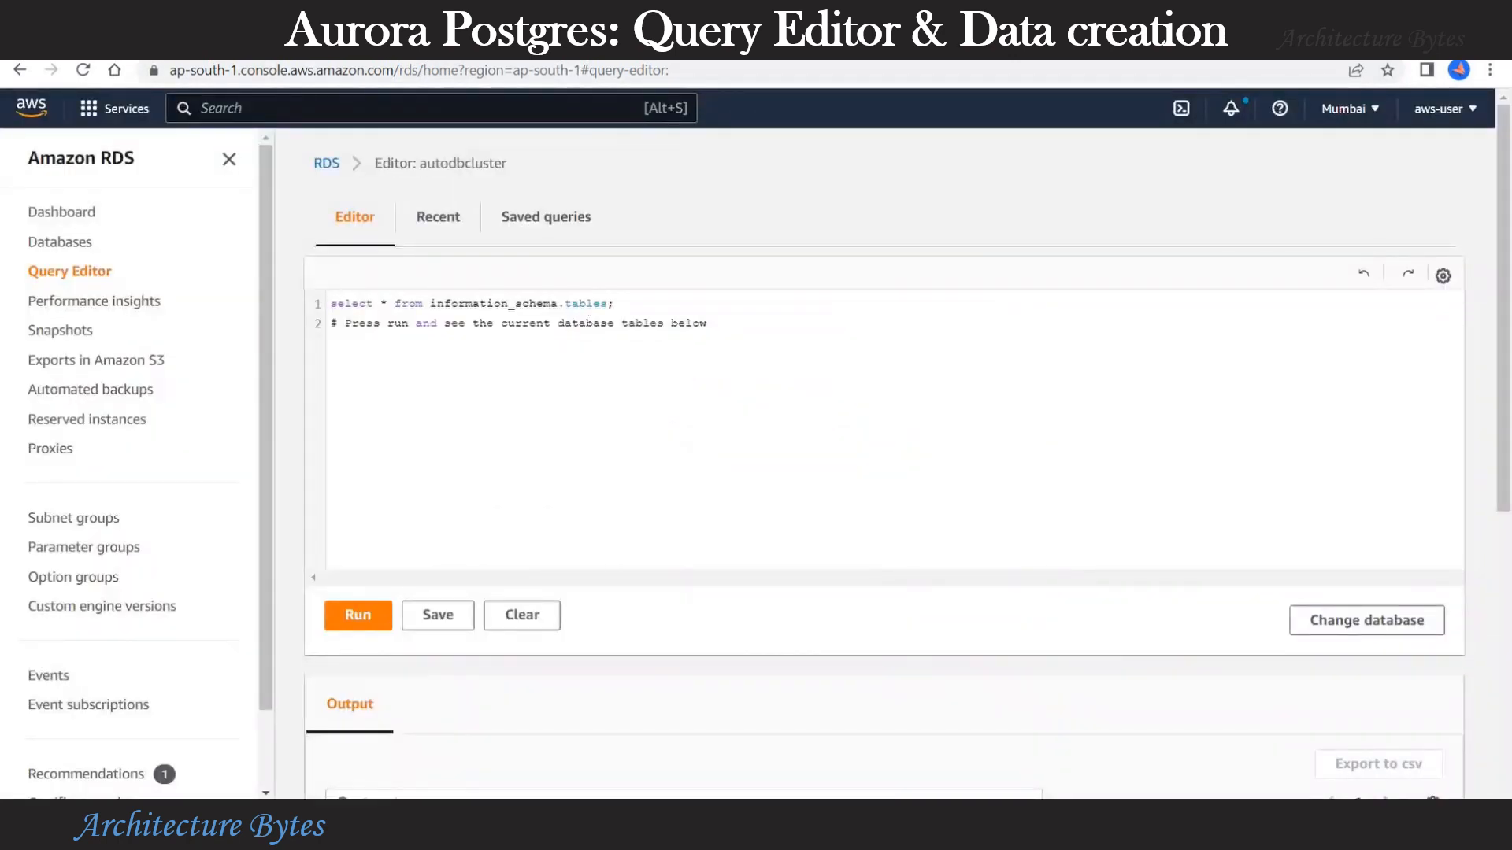
# Step: Add a statement that creates a database named autodb, run only that statement and check its status
pyautogui.click(757, 324)
pyautogui.click(367, 450)
pyautogui.write('create database autodb;')
pyautogui.moveTo(493, 364); pyautogui.dragTo(331, 364)
pyautogui.click(364, 630)
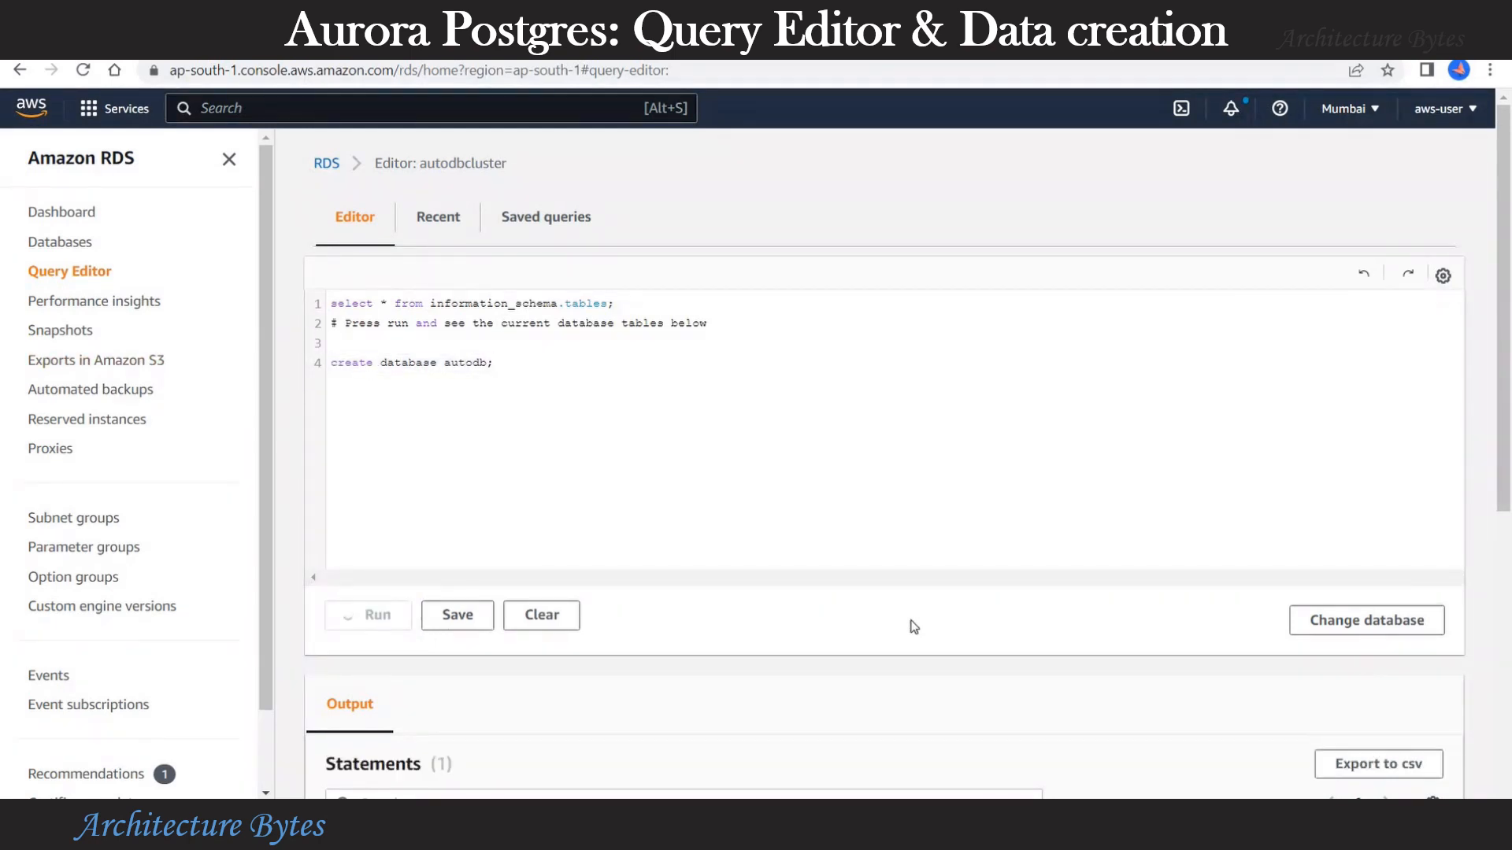
pyautogui.scroll(-1, 914, 627)
pyautogui.scroll(-2, 913, 627)
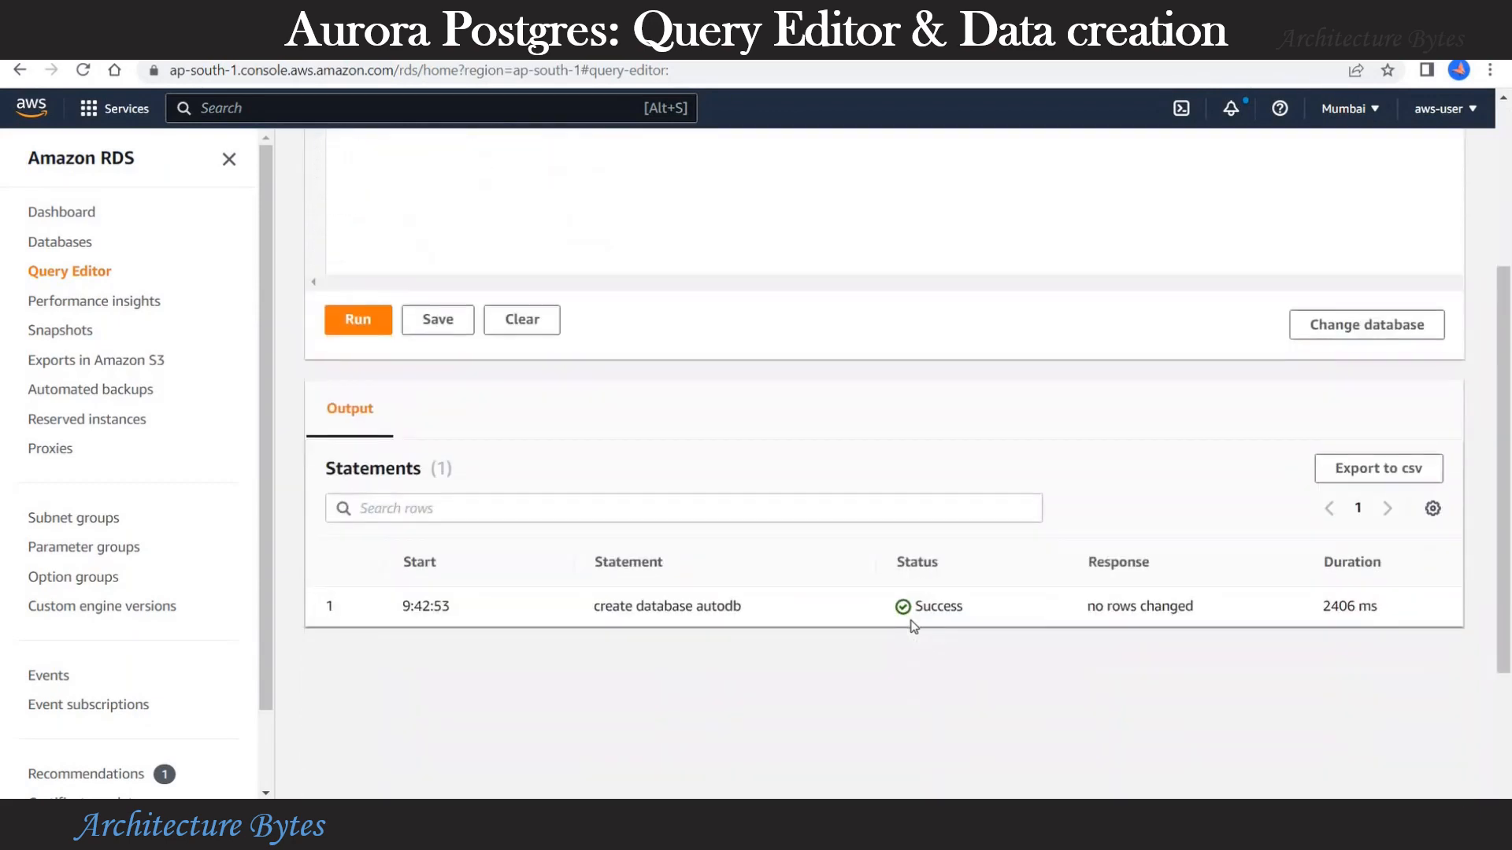
pyautogui.scroll(3, 913, 627)
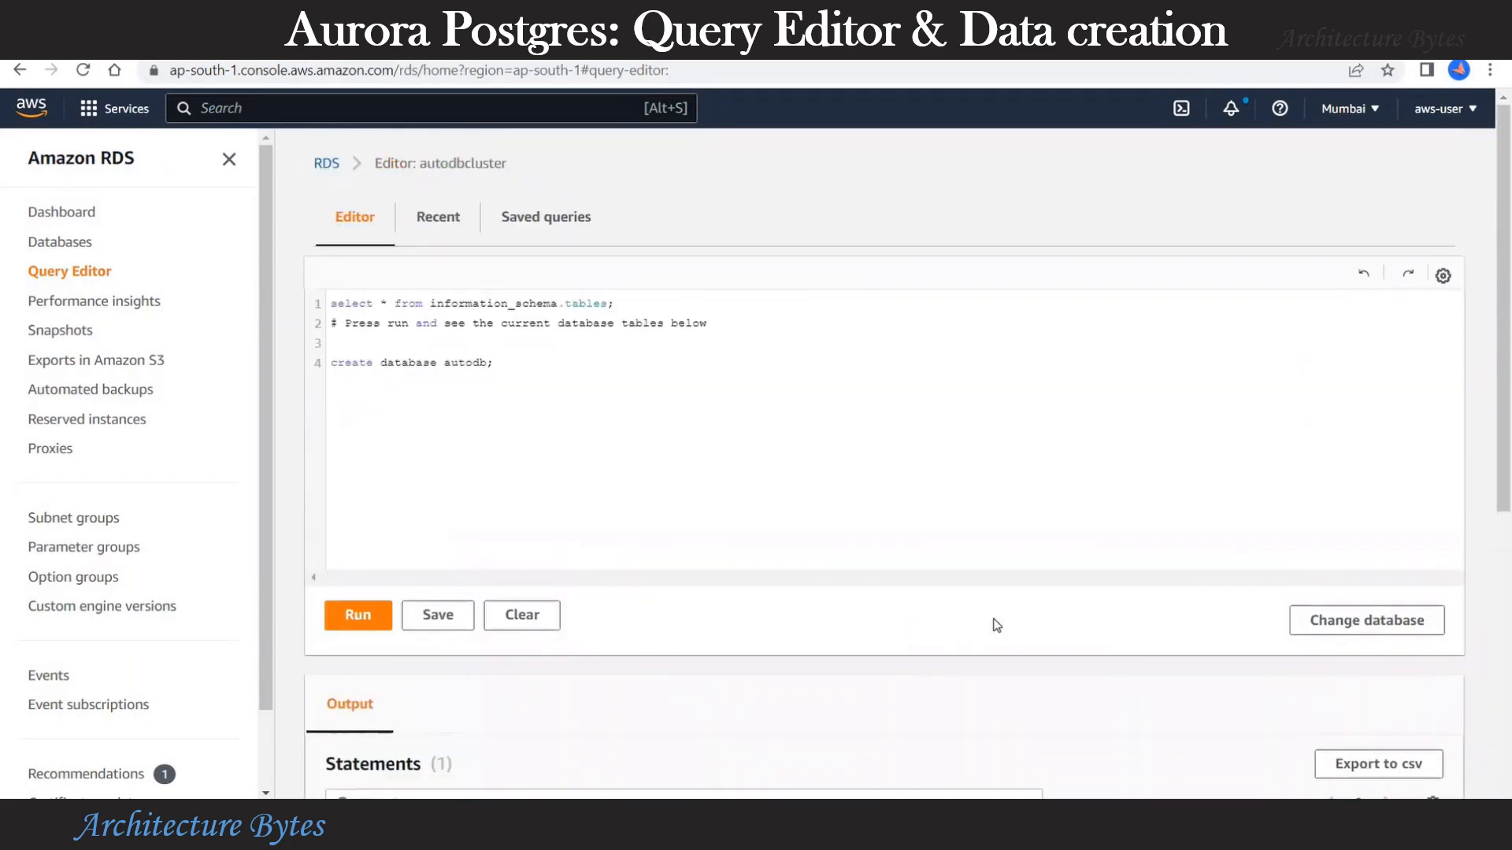
# Step: Change the connection to the autodb database on autodbcluster, using the first saved postgres credentials
pyautogui.click(1351, 626)
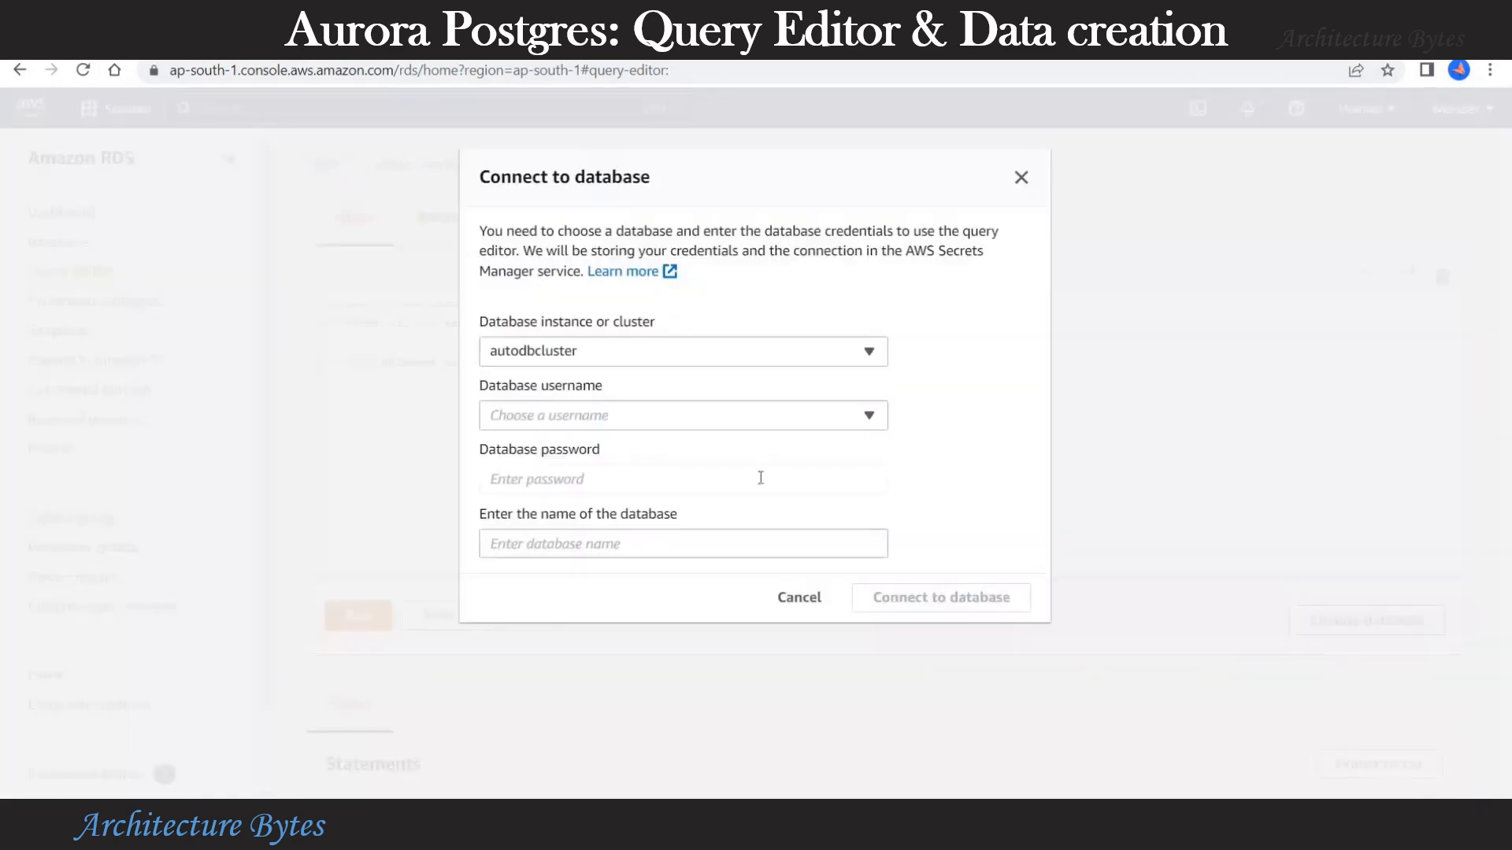
pyautogui.click(665, 417)
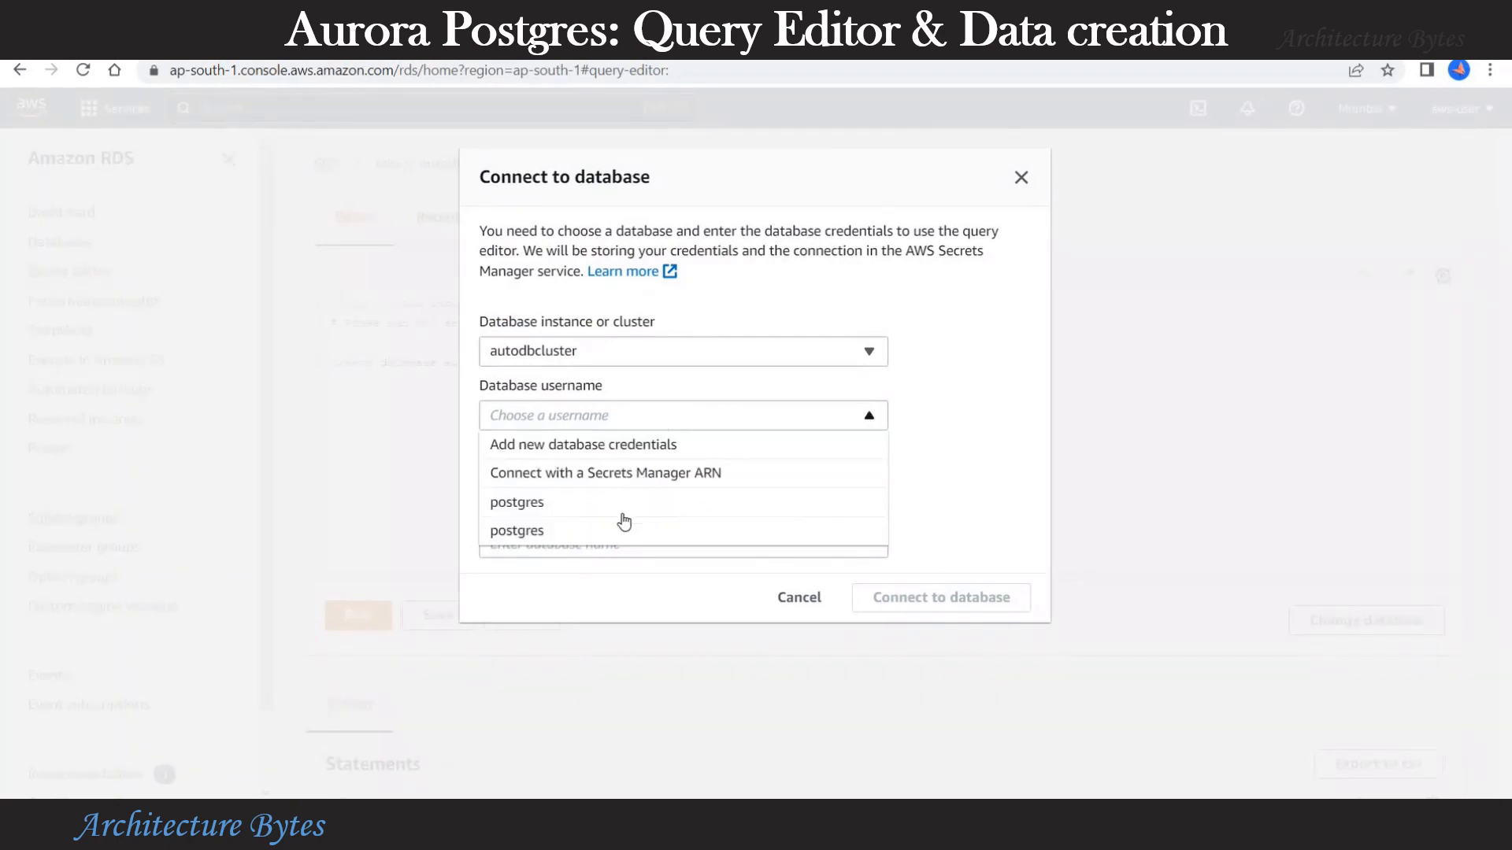
pyautogui.click(620, 508)
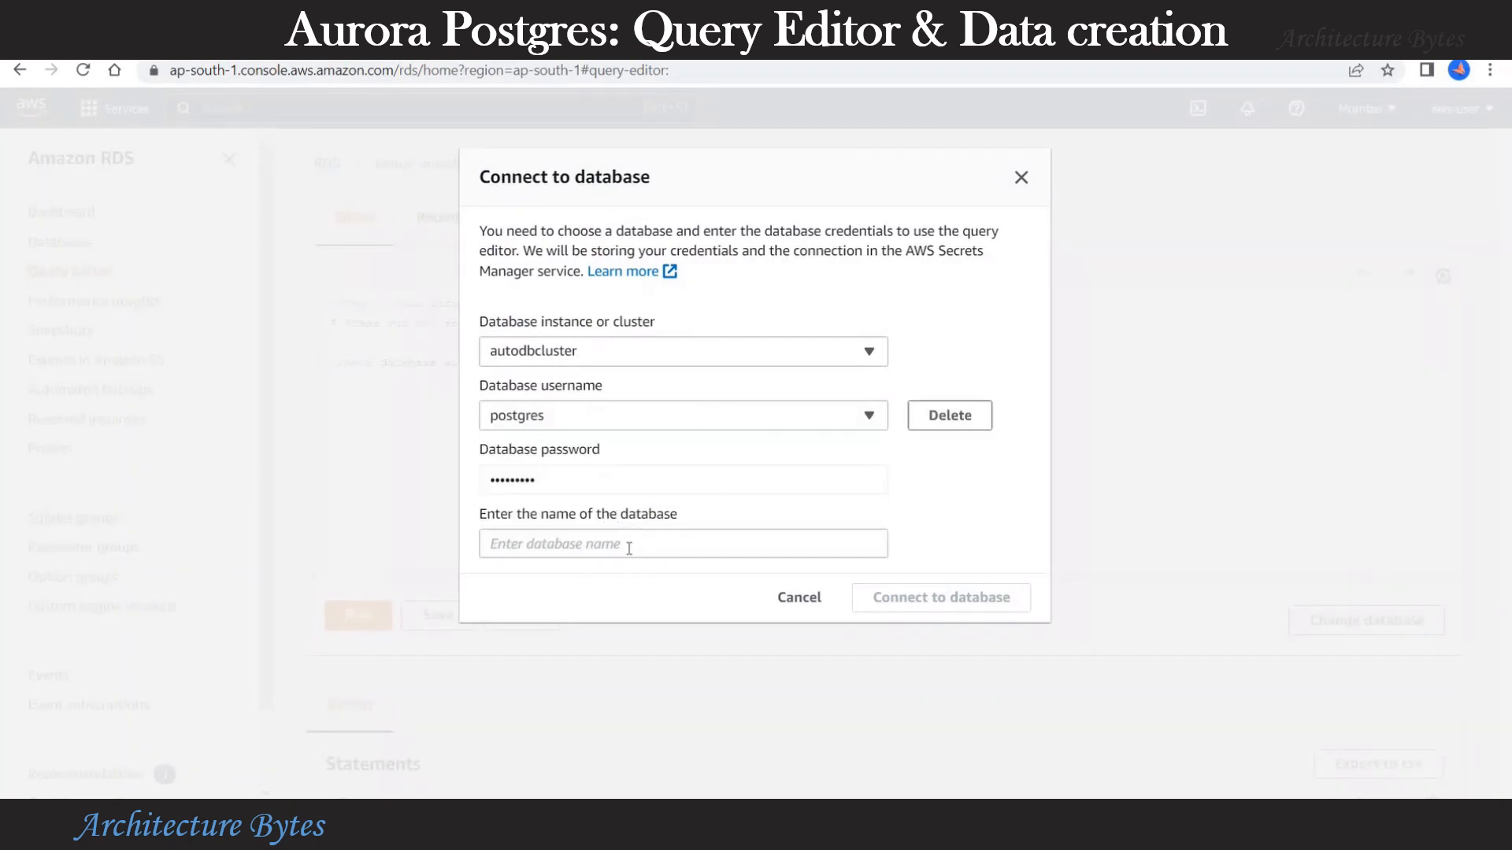
pyautogui.click(629, 548)
pyautogui.write('au')
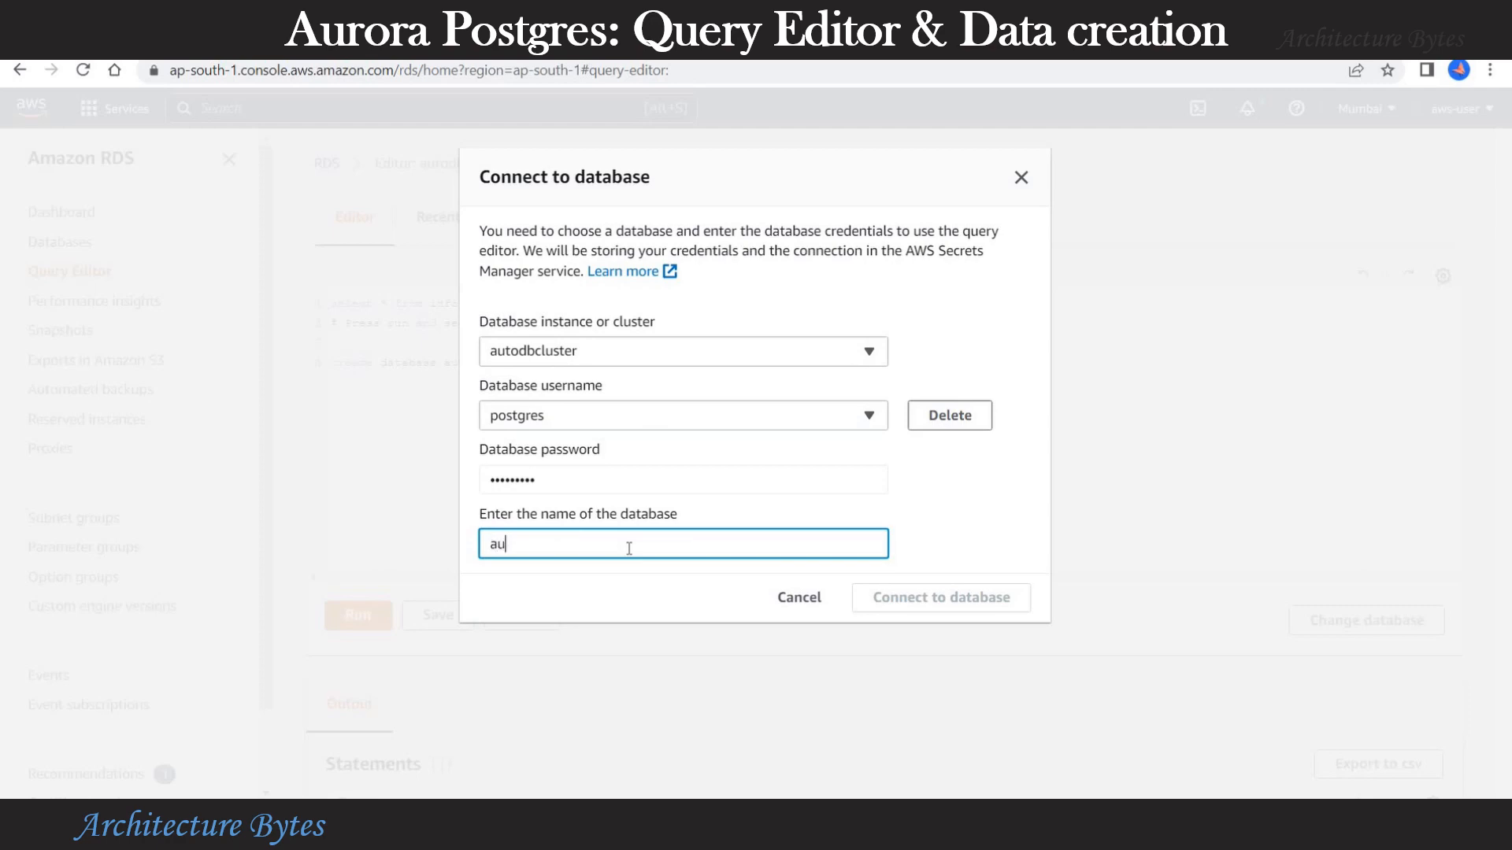
pyautogui.write('todb')
pyautogui.click(914, 597)
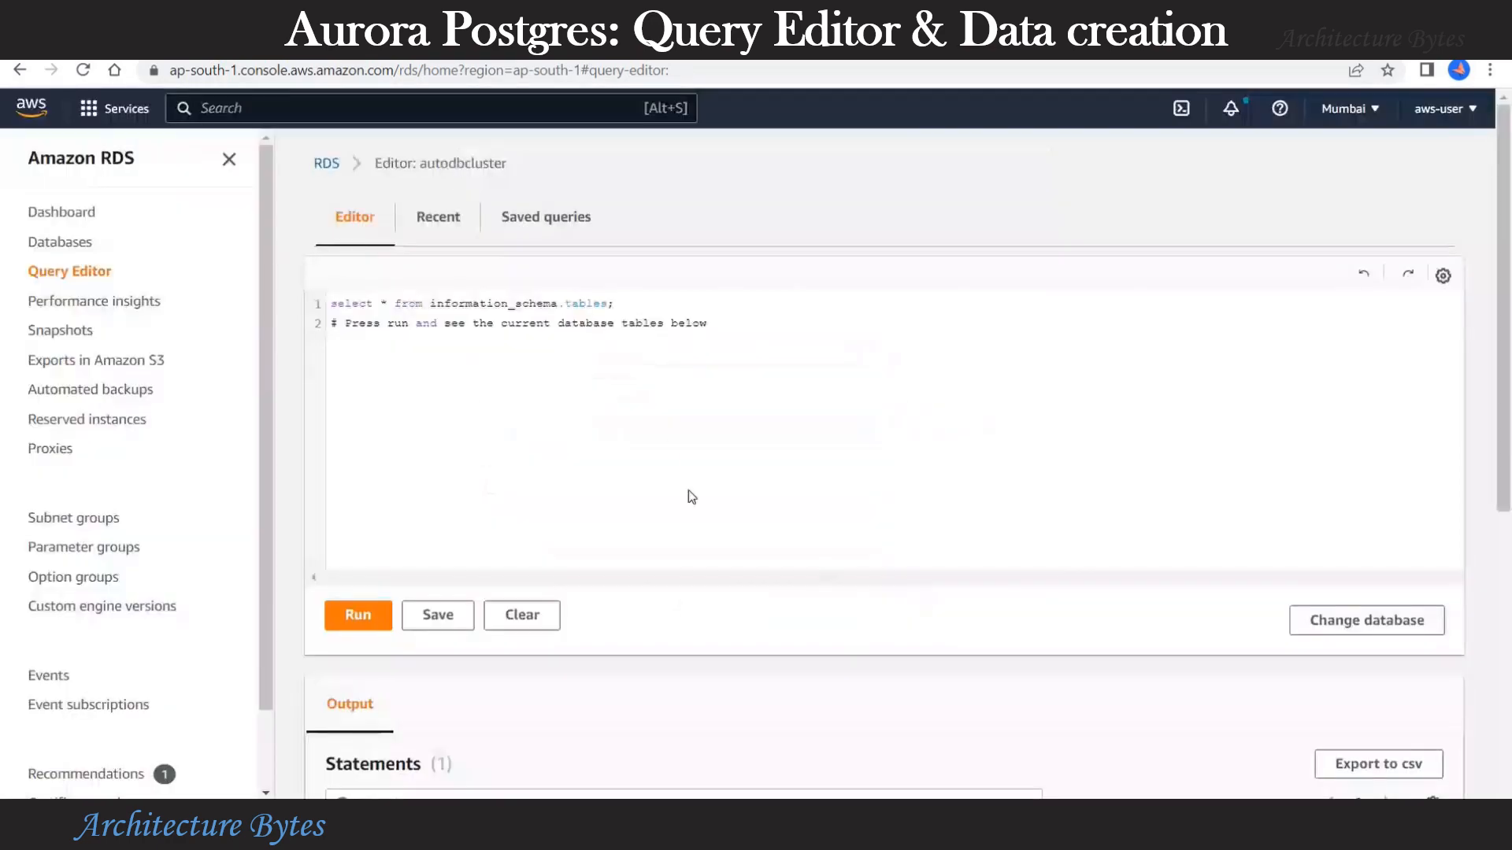
# Step: Write and run a statement creating table trucks_size with columns name varchar(100) and size varchar(50), and check its status
pyautogui.click(717, 368)
pyautogui.press('Return')
pyautogui.press('Return')
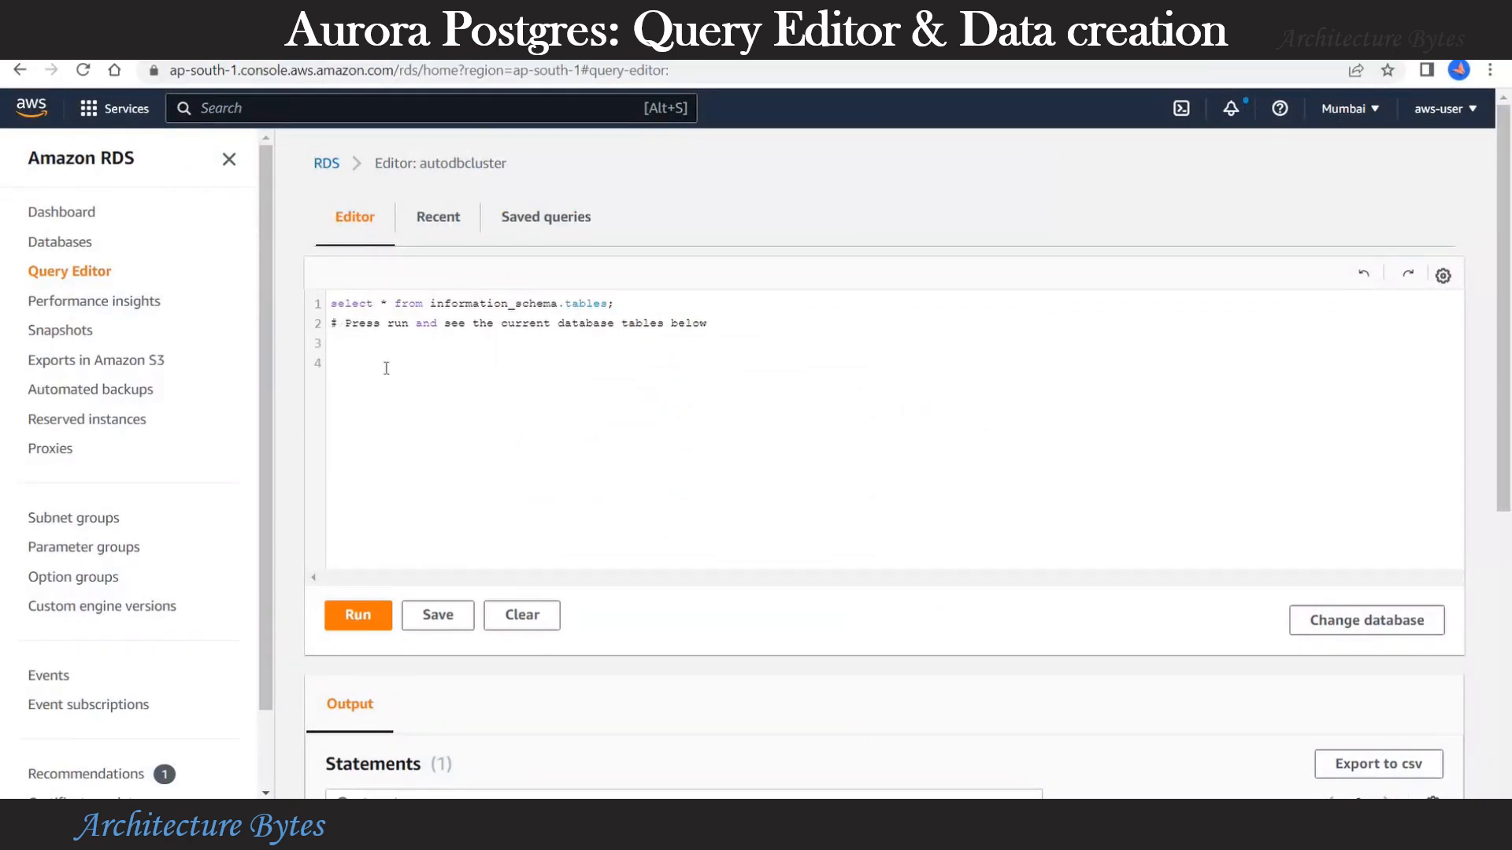
pyautogui.write('create table trucks_size (name varchar(100), size varchar(50));')
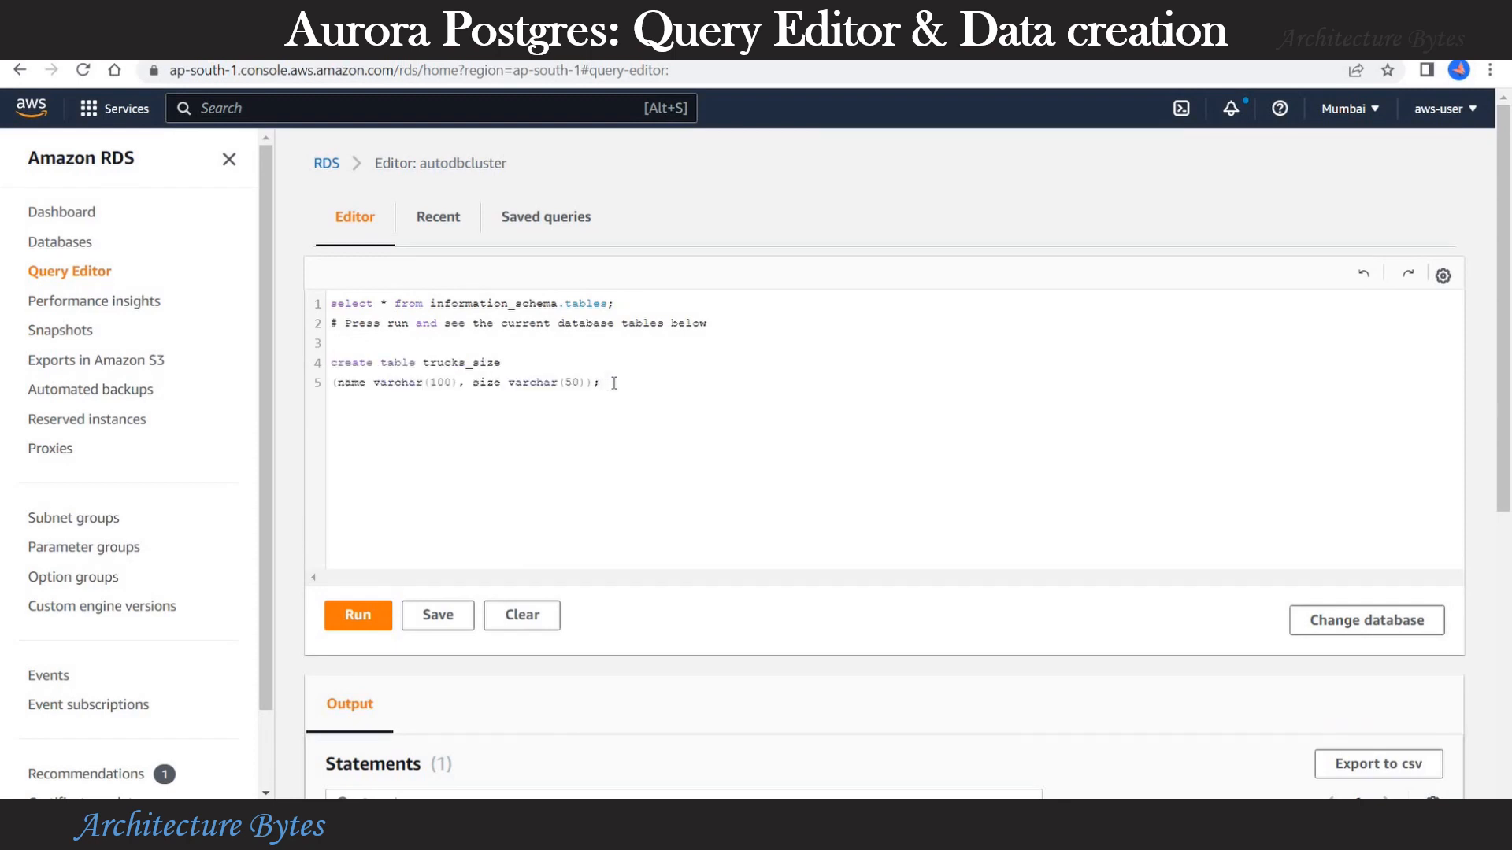
pyautogui.moveTo(600, 384); pyautogui.dragTo(267, 364)
pyautogui.click(339, 628)
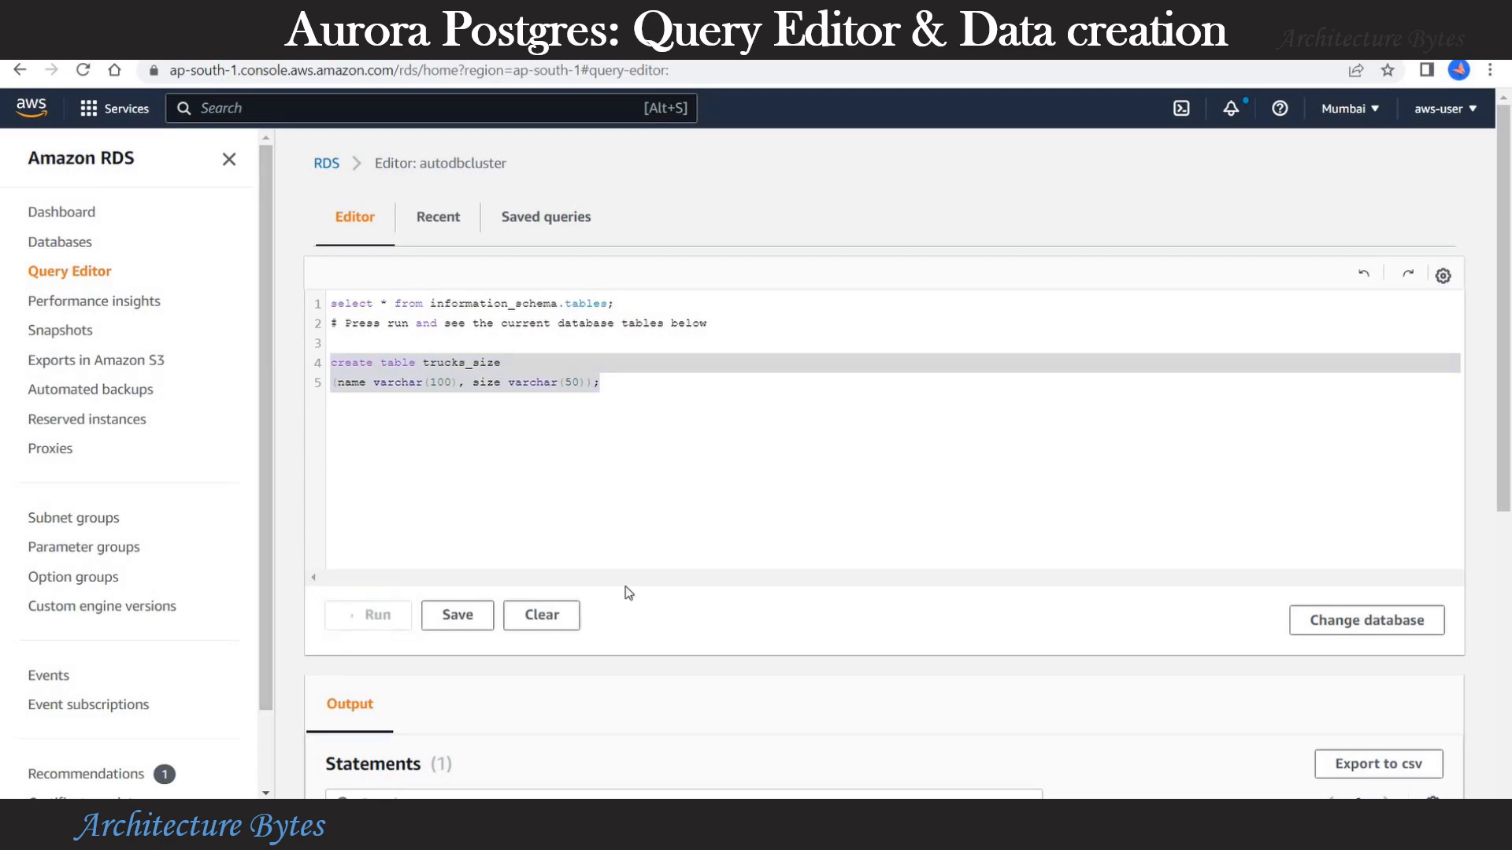
pyautogui.scroll(-3, 628, 592)
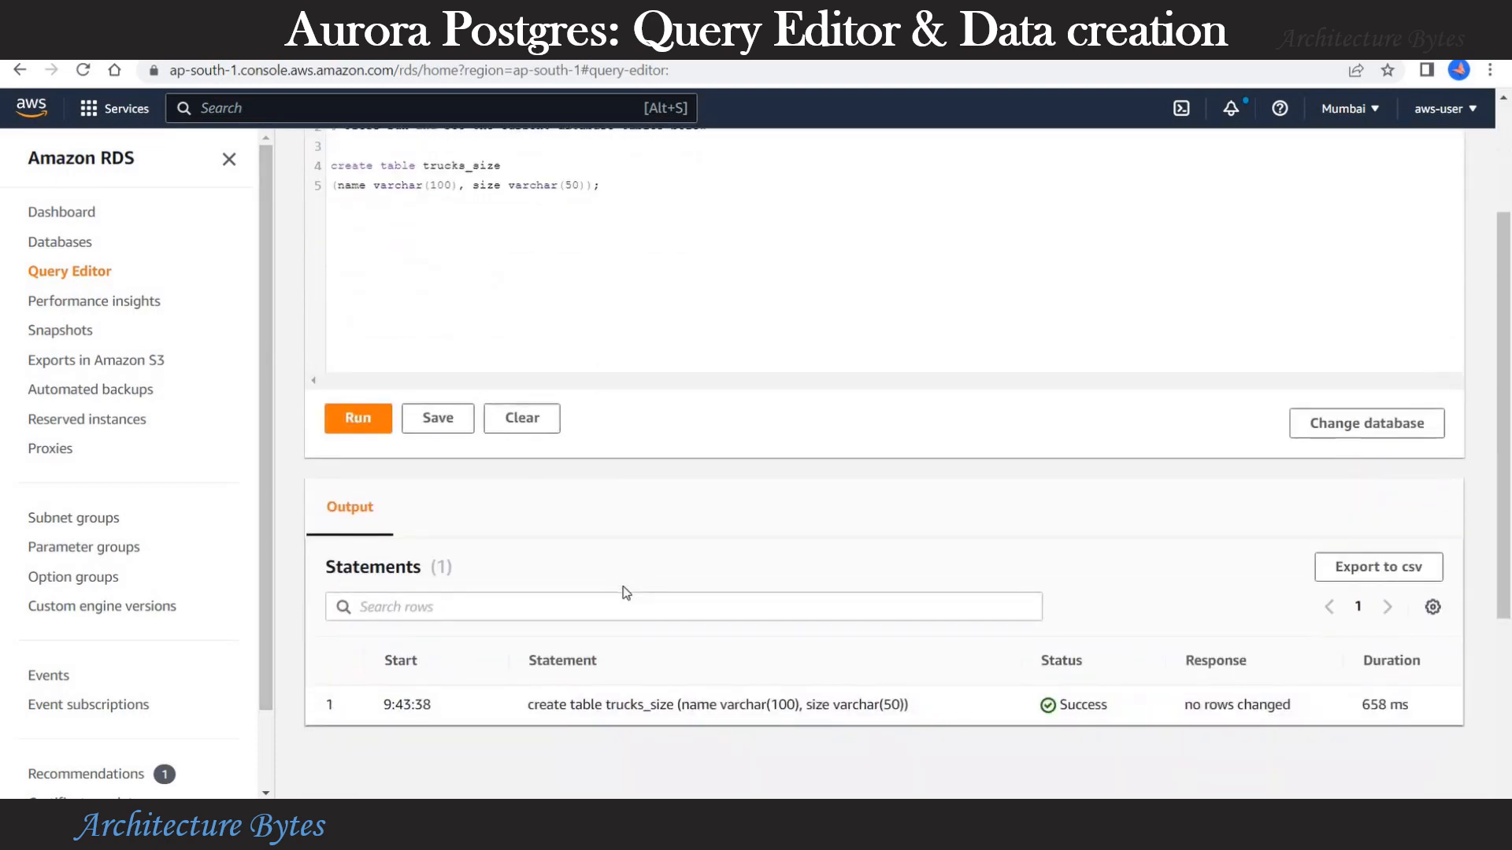
pyautogui.scroll(3, 626, 592)
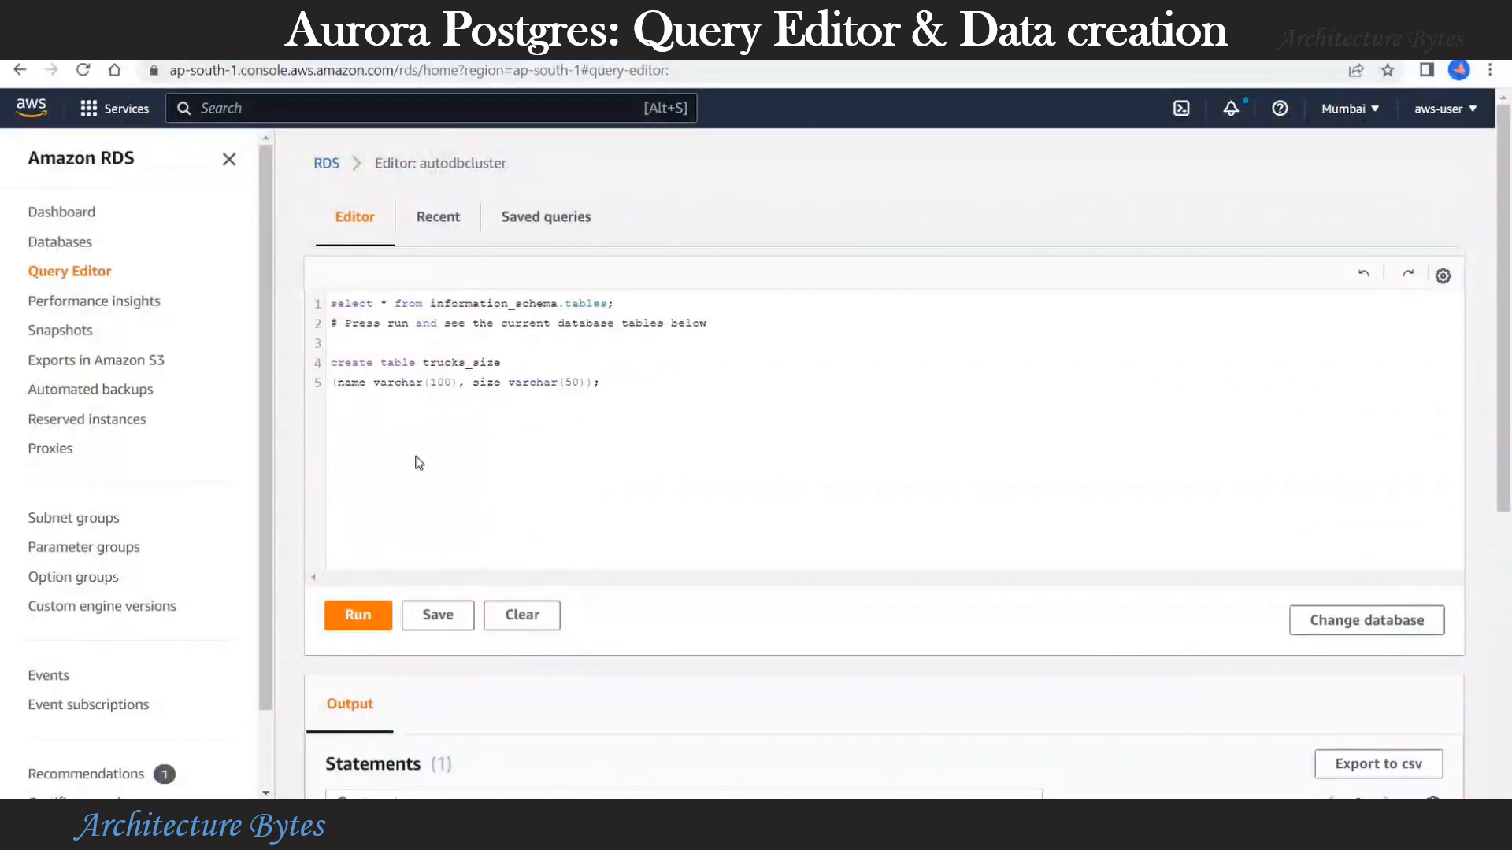
# Step: Insert into trucks_size: Long Drive Truck/Large, Super Strong/Medium, Smooth Rider/Small, Heavy Carrier/Very Large and Flying Big Truck/Medium; run only these inserts
pyautogui.scroll(-1, 676, 396)
pyautogui.click(677, 396)
pyautogui.press('Return')
pyautogui.press('Return')
pyautogui.write("insert into trucks_size values ('Long Drive Truck', 'Large'); insert into trucks_size values ('Super Strong', 'Medium'); insert into trucks_size values ('Smooth Rider', 'Small'); insert into trucks_size values ('Heavy Carrier', 'Very Large'); insert into trucks_size values ('Flying Big Truck', 'Medium');")
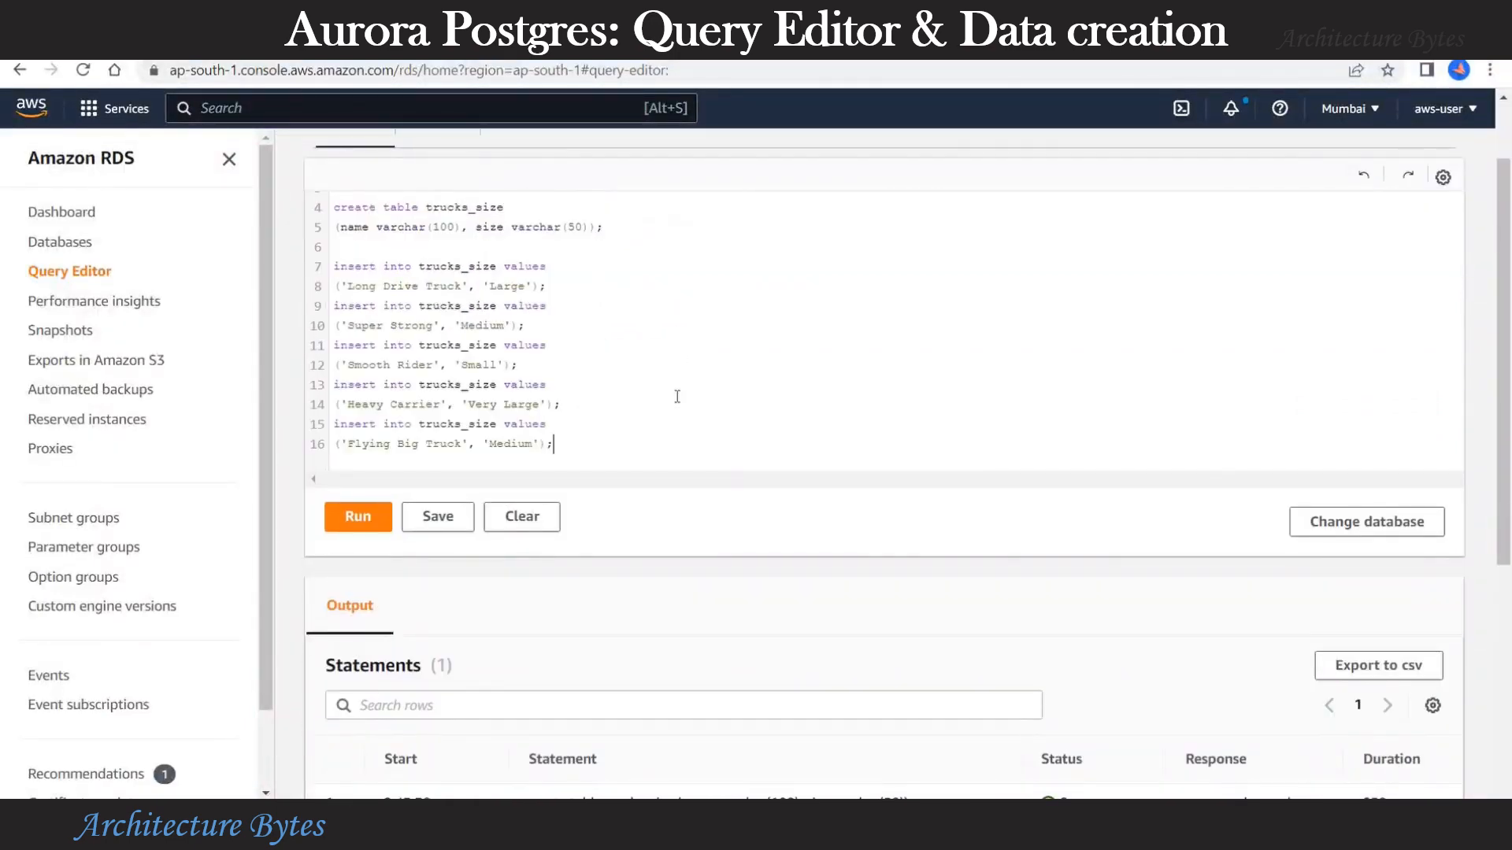
pyautogui.moveTo(547, 287); pyautogui.dragTo(302, 273)
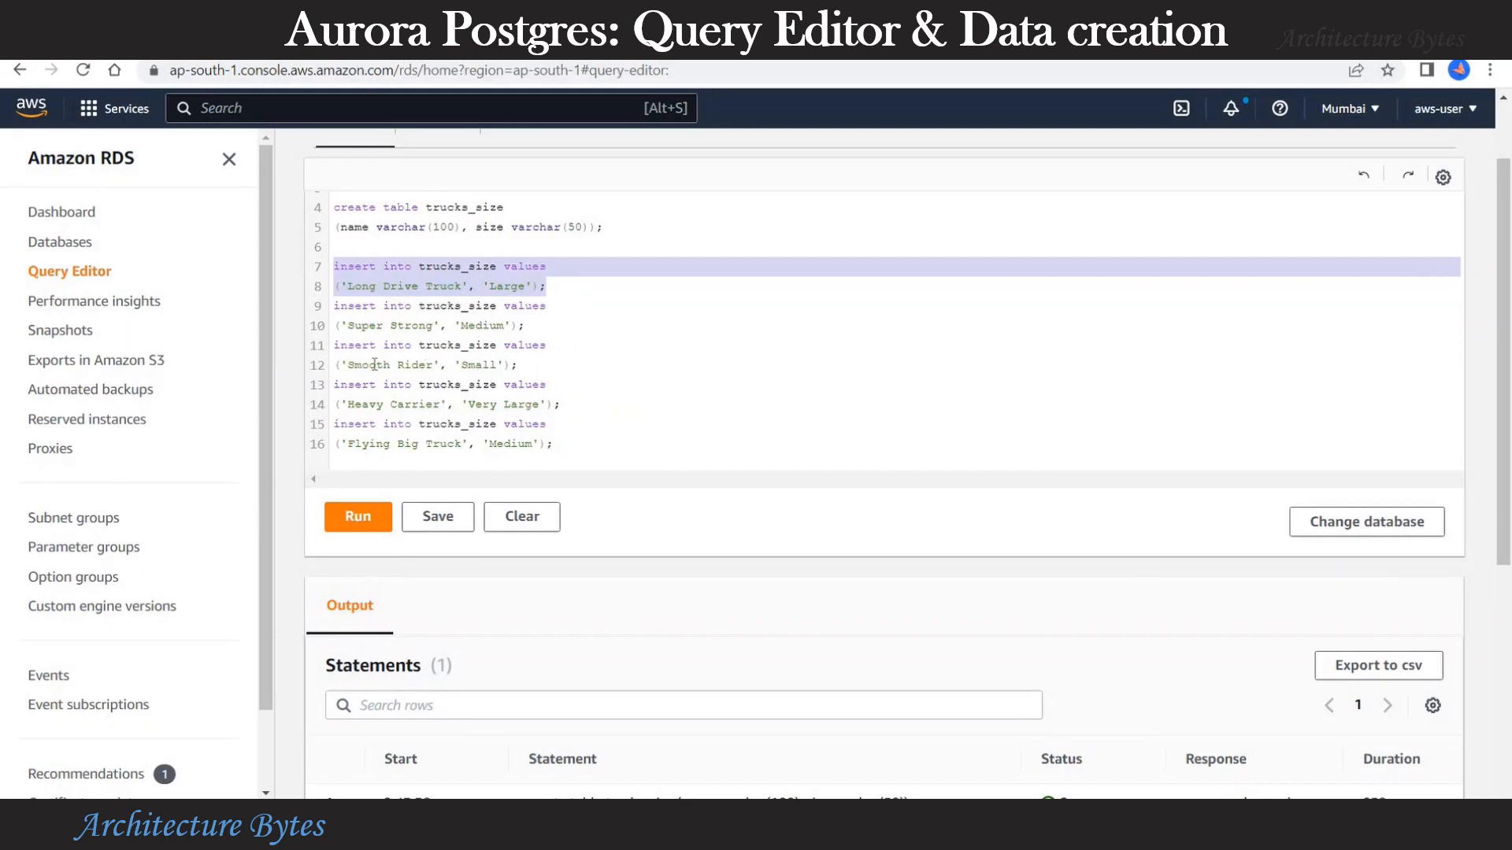
pyautogui.moveTo(583, 446); pyautogui.dragTo(315, 265)
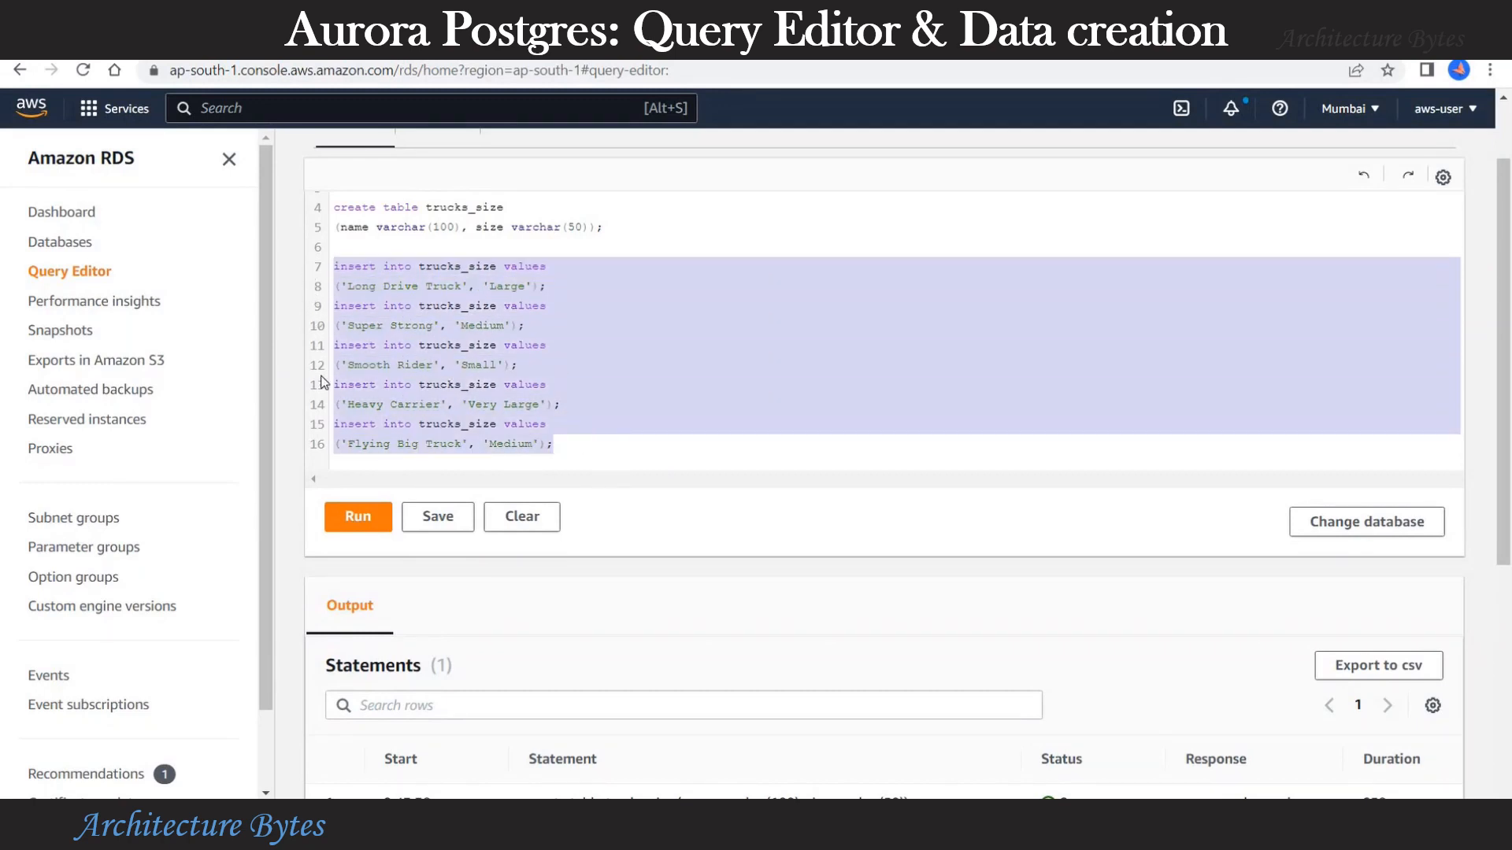
pyautogui.click(357, 516)
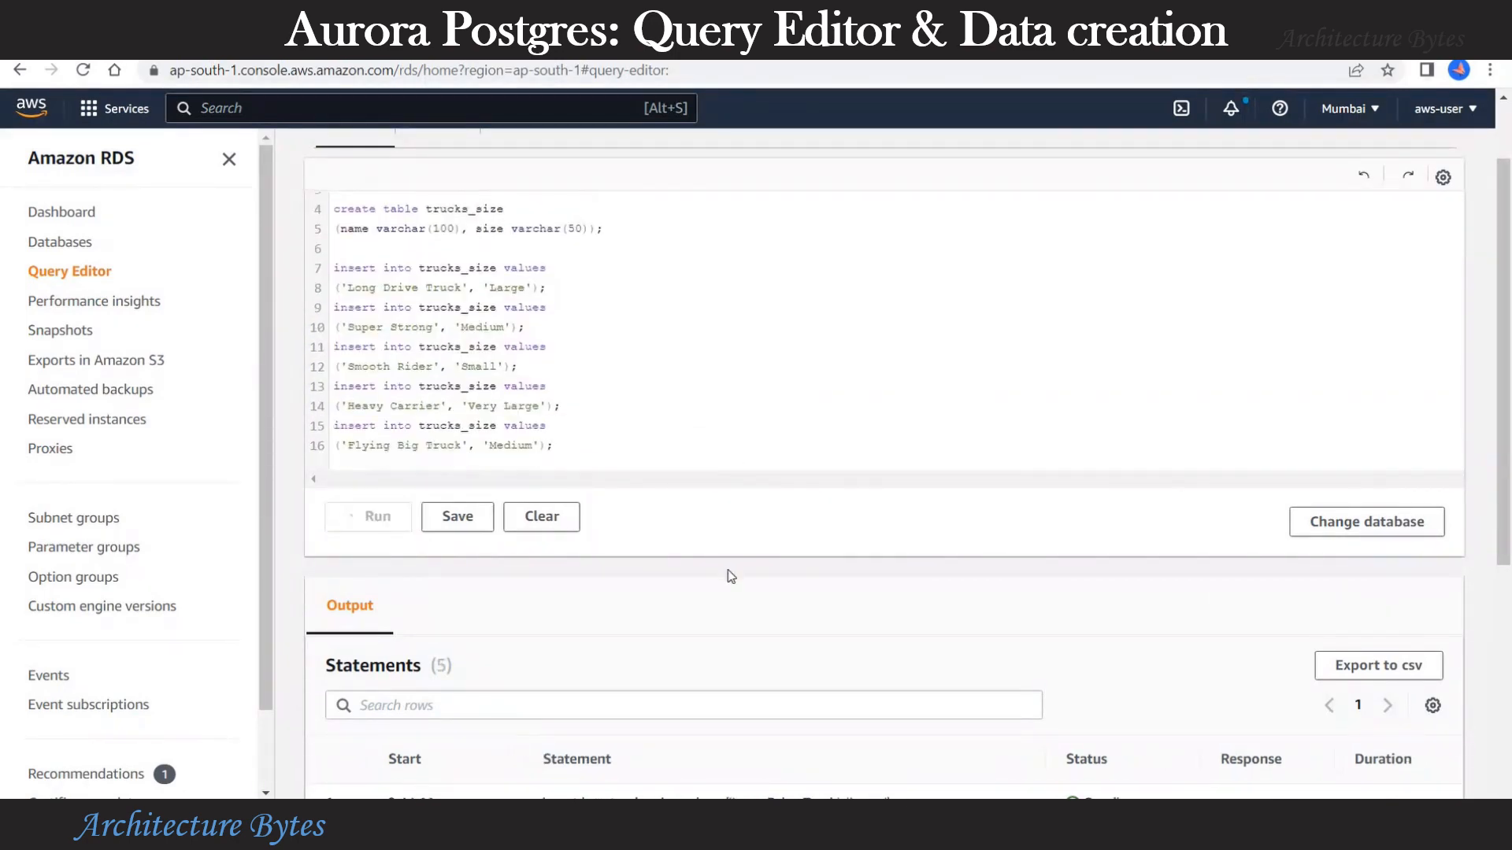
pyautogui.scroll(-4, 725, 580)
pyautogui.scroll(5, 728, 581)
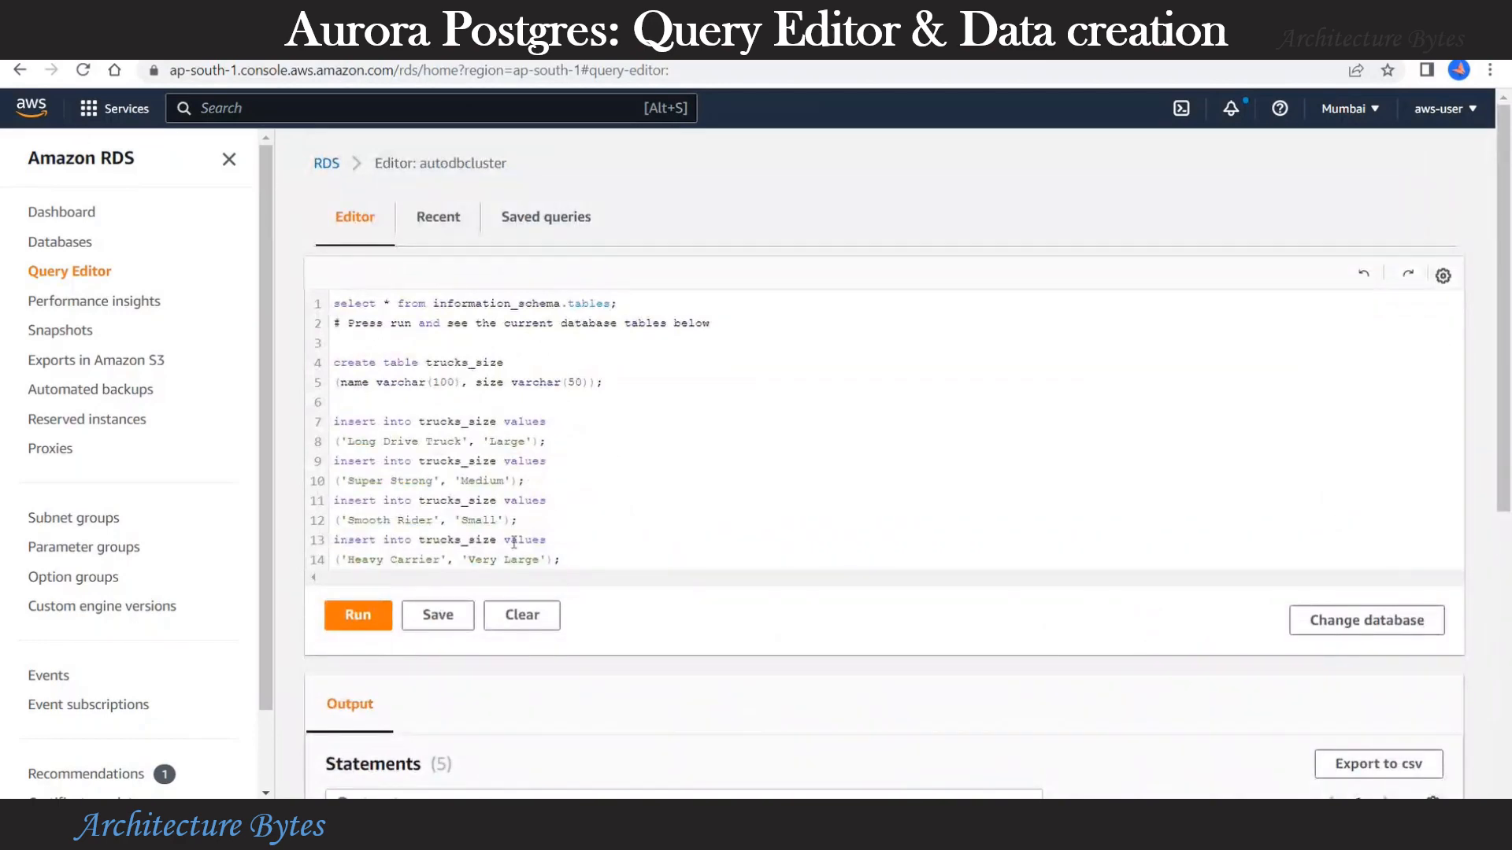
# Step: Add the query "select * from trucks_size;" below the insert statements
pyautogui.press('Return')
pyautogui.write("insert into trucks_size values ('Flying Big Truck', 'Medium');")
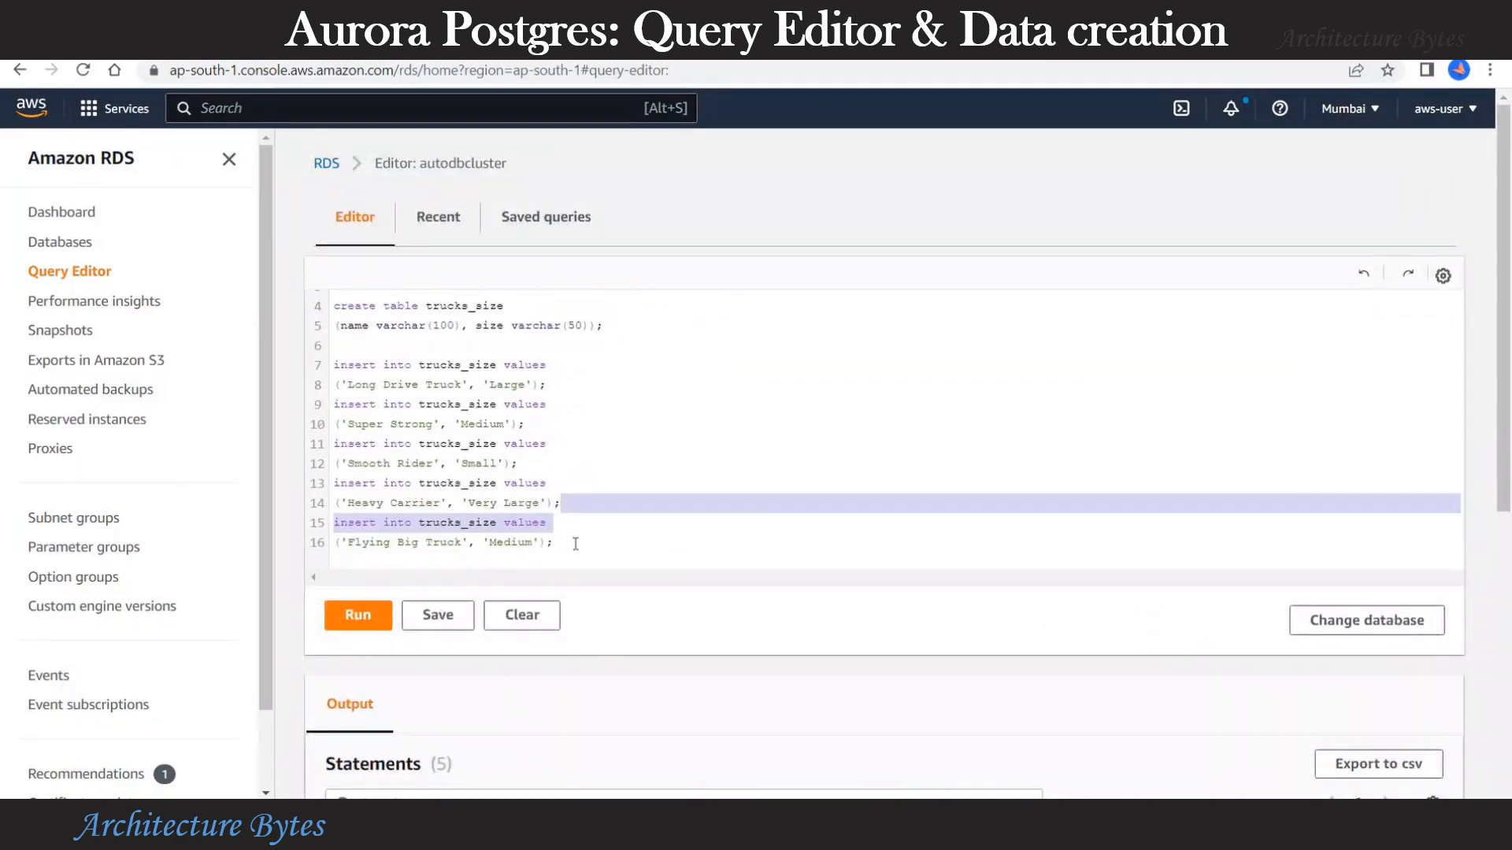
pyautogui.press('Return')
pyautogui.press('Return')
pyautogui.write('select ')
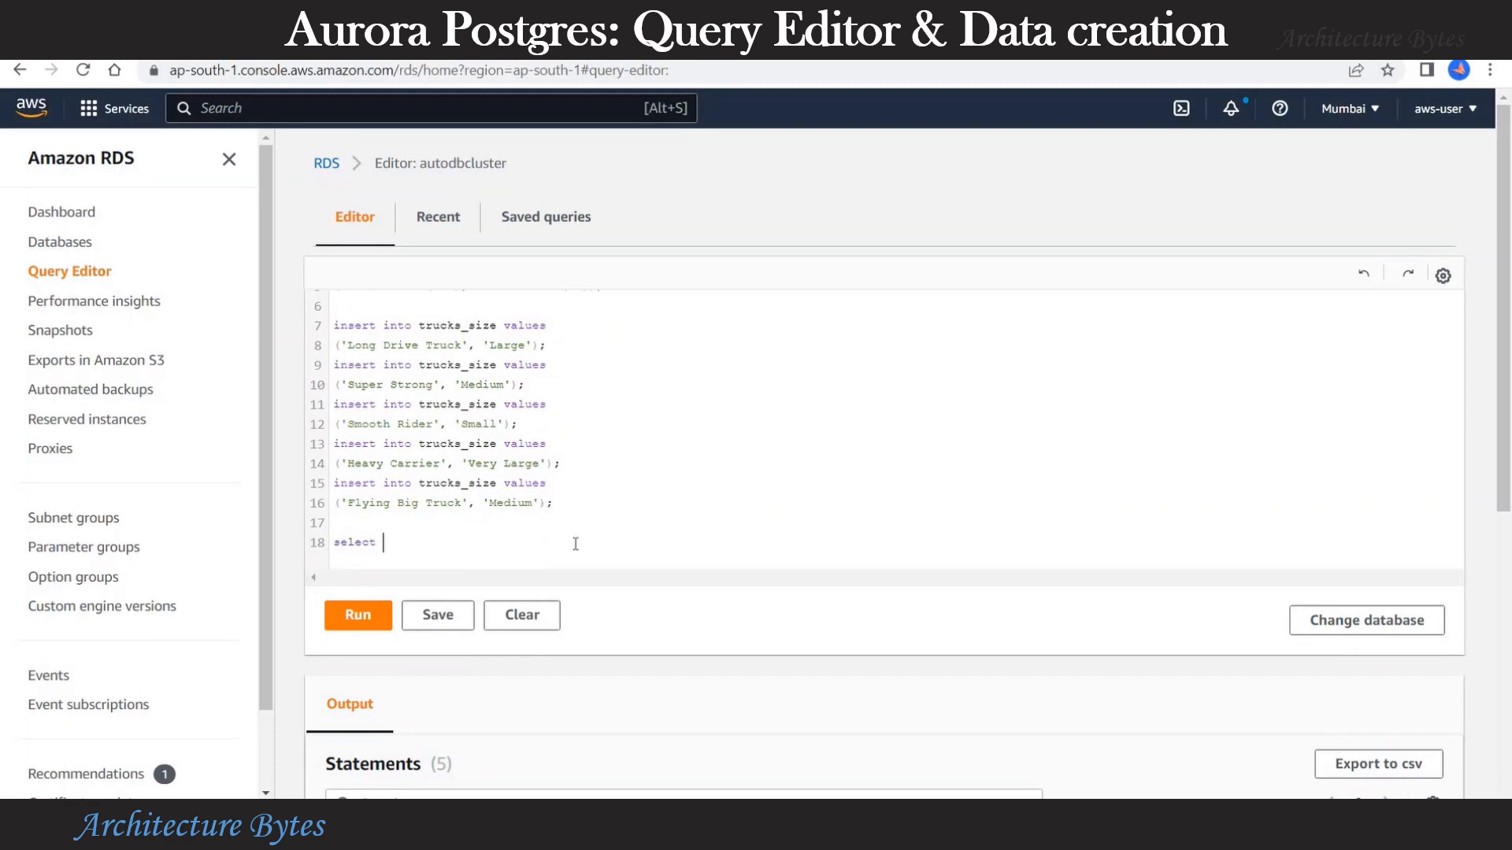
pyautogui.write('* from trucks_size;')
# Step: Run only the trucks_size select query and review the returned rows
pyautogui.hotkey('ctrl', 'shift', 'Left')
pyautogui.hotkey('ctrl', 'shift', 'Left')
pyautogui.hotkey('ctrl', 'shift', 'Left')
pyautogui.hotkey('ctrl', 'shift', 'Left')
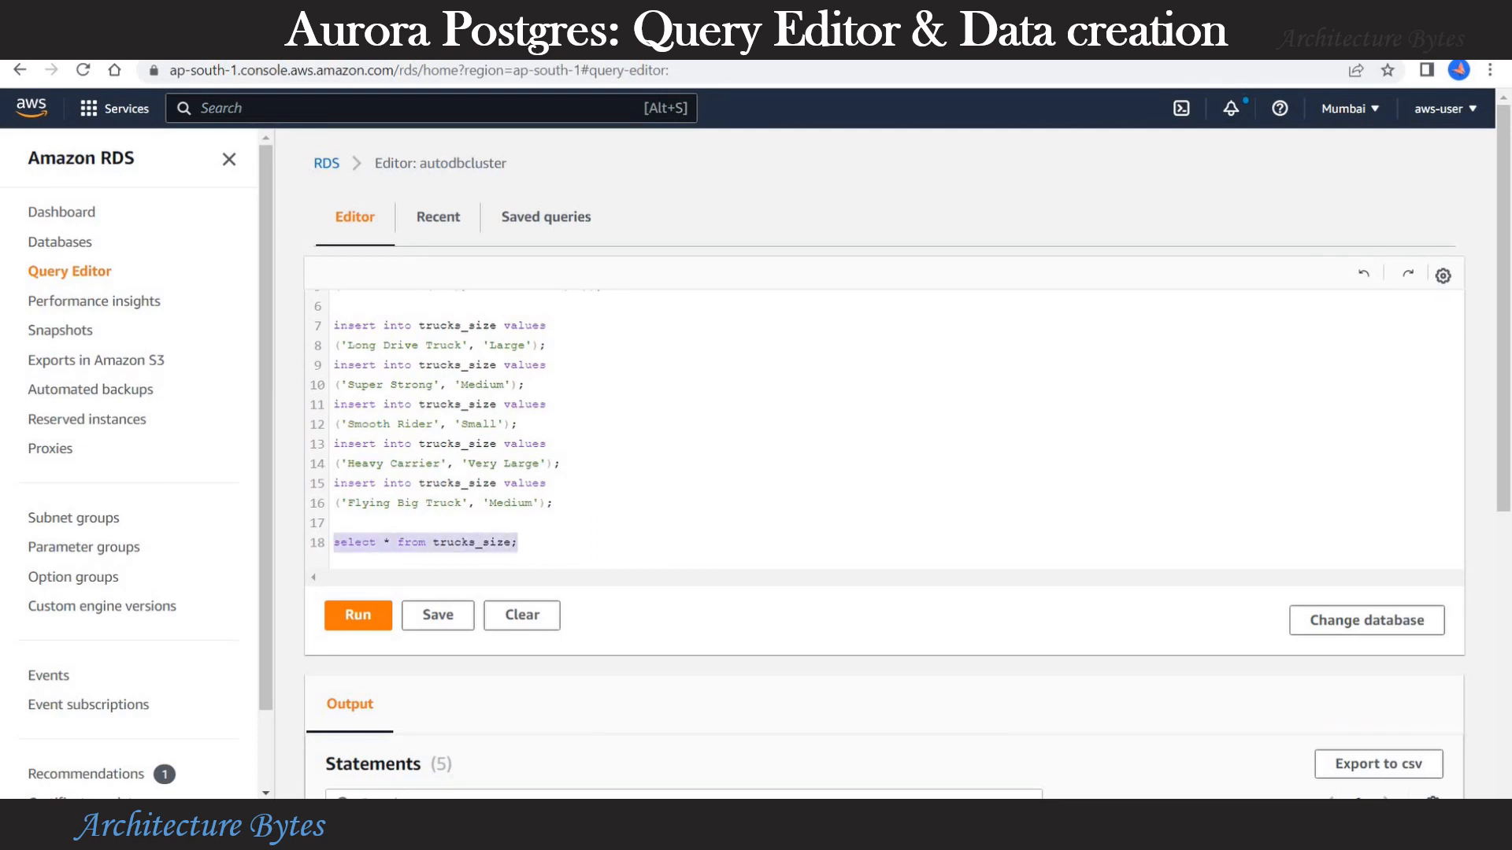
pyautogui.click(373, 624)
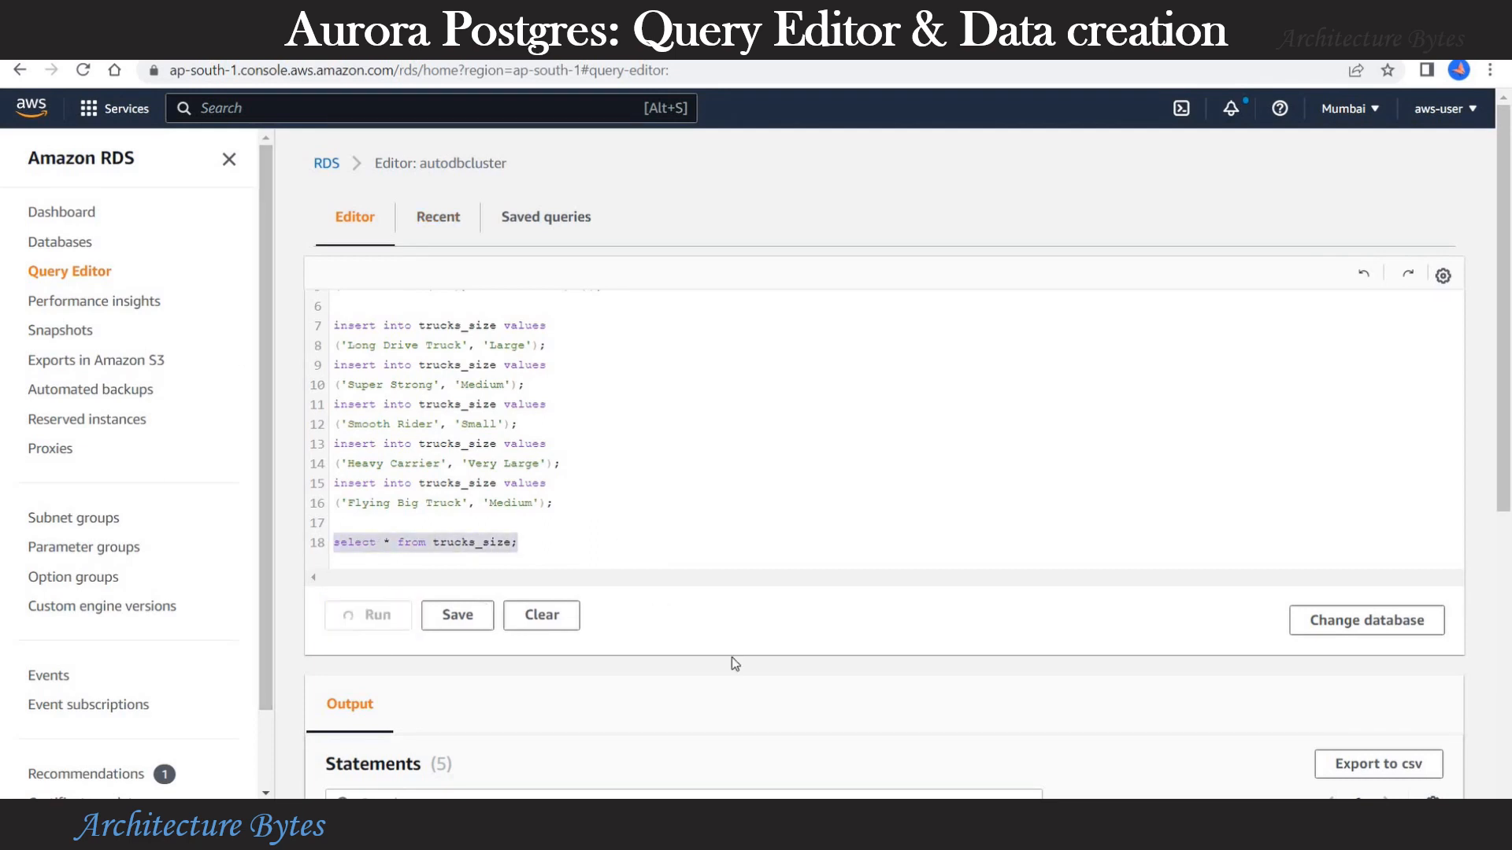
pyautogui.scroll(-4, 749, 686)
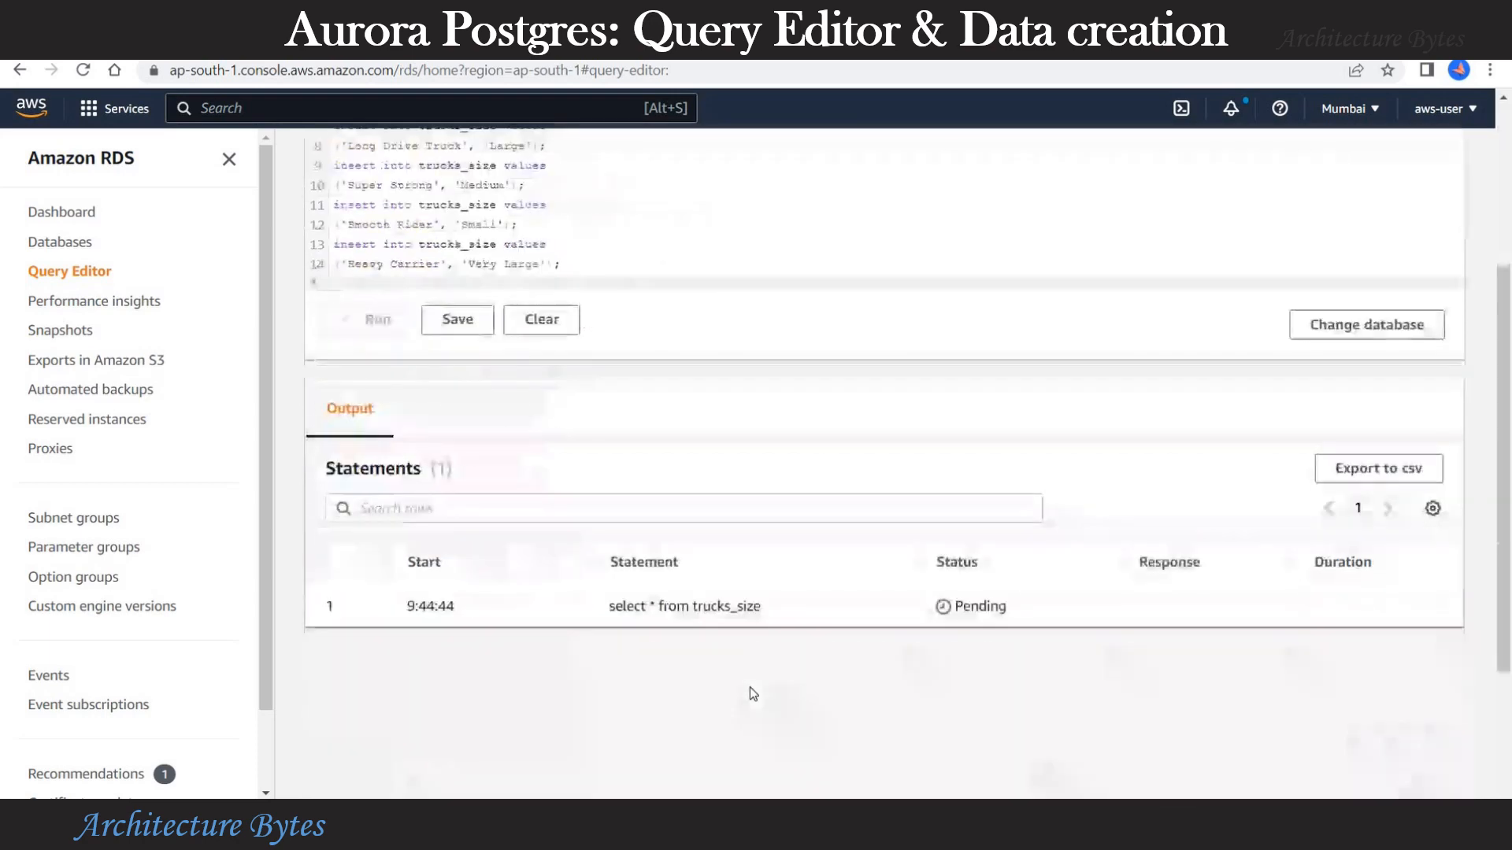
pyautogui.scroll(-1, 386, 568)
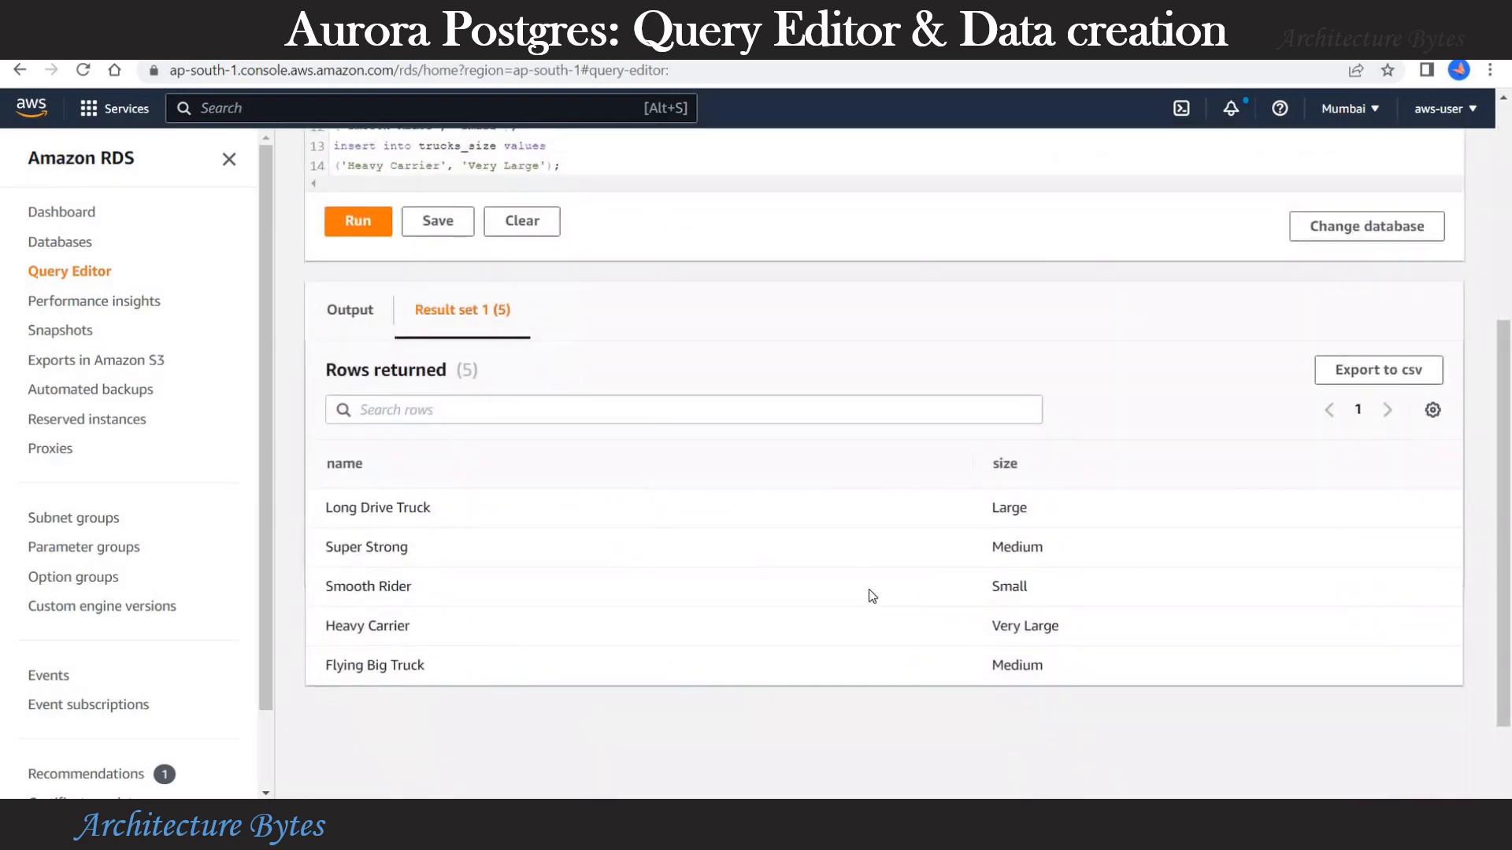
pyautogui.scroll(5, 641, 547)
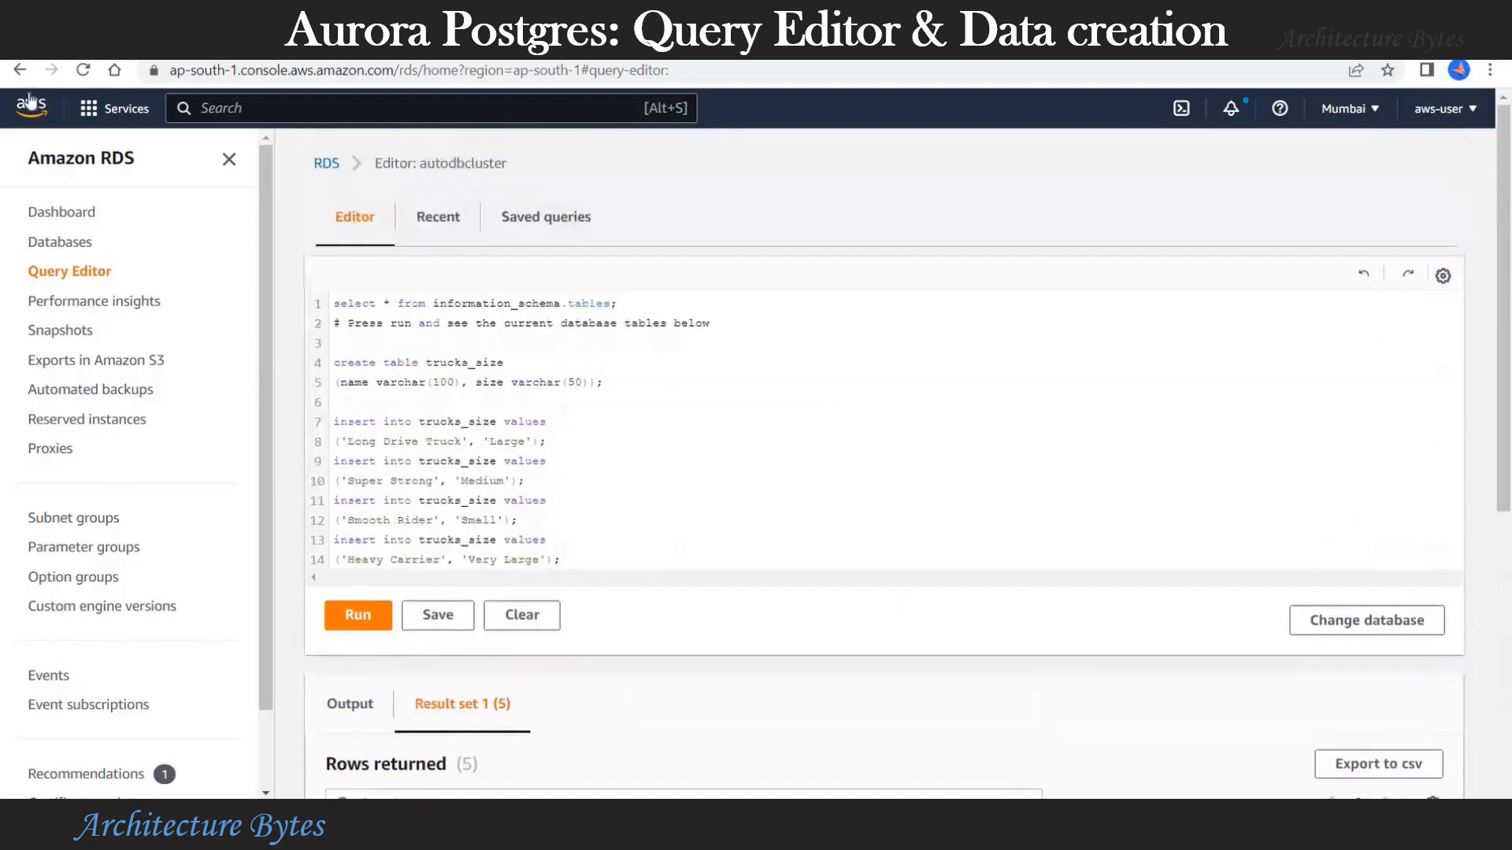
pyautogui.click(60, 242)
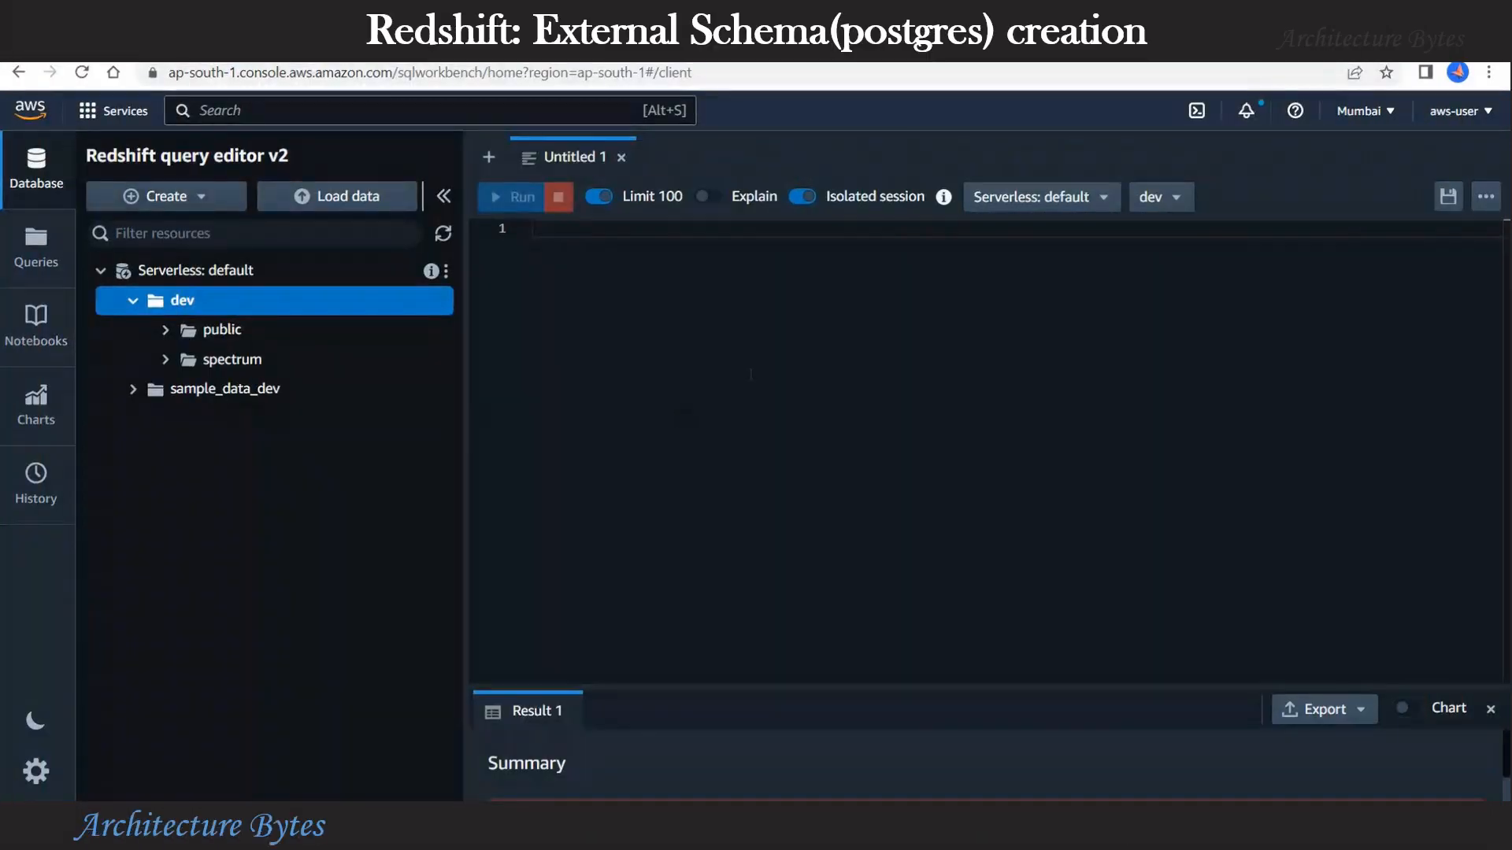
# Step: In Redshift query editor v2, examine the tables of the spectrum schema in the dev database, then collapse the schema
pyautogui.click(163, 361)
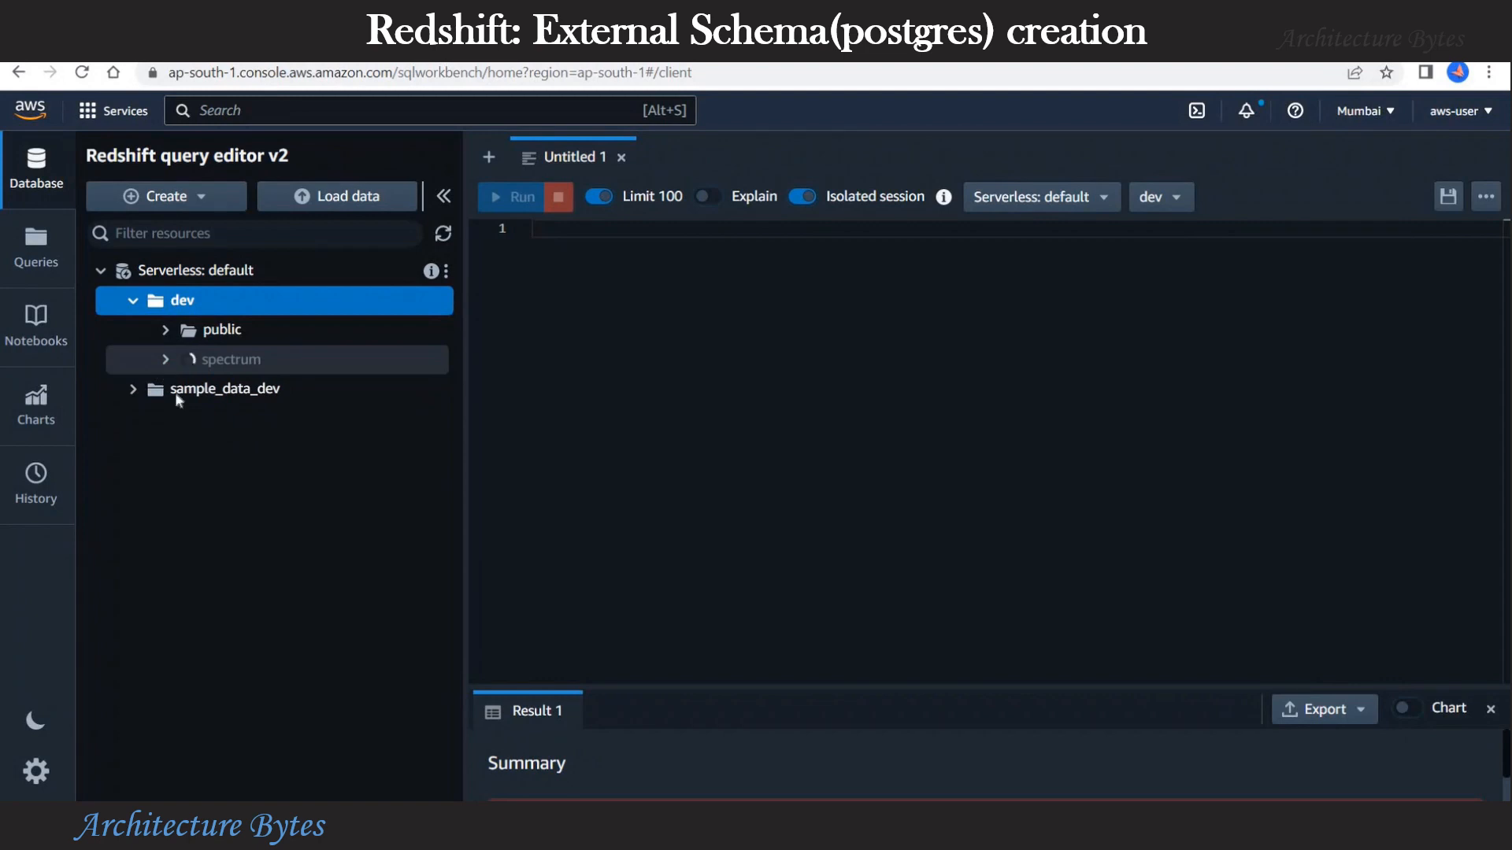
pyautogui.click(211, 391)
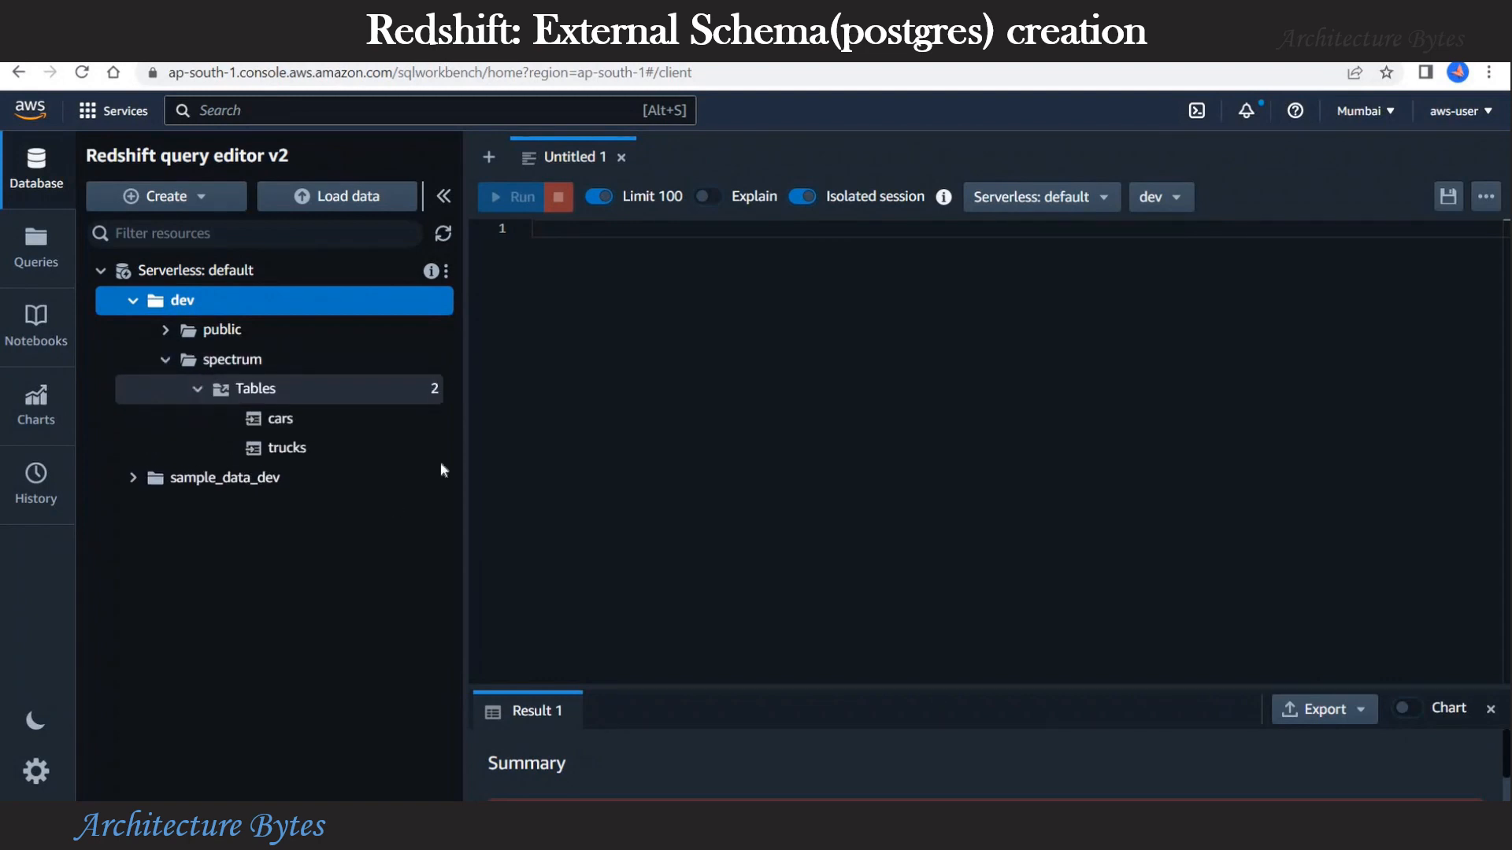
pyautogui.click(163, 361)
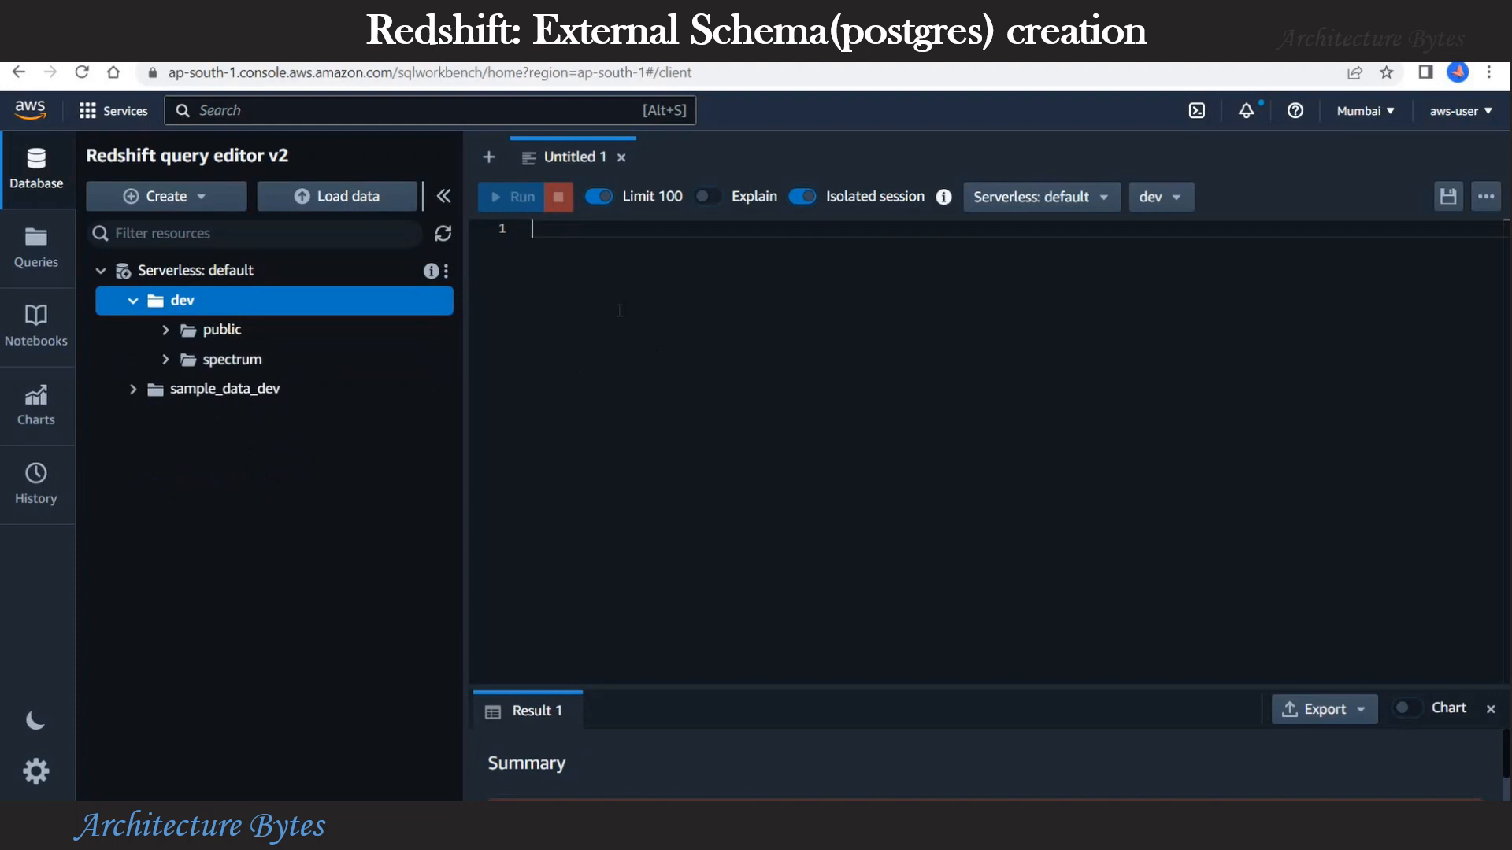
# Step: Write a "create external schema postgres_auto from POSTGRES" statement with empty quoted values for database, schema, URI, iam_role and SECRET_ARN
pyautogui.write("create external schema postgres_auto from POSTGRES database '' schema '' URI '' iam_role '' SECRET_ARN ''")
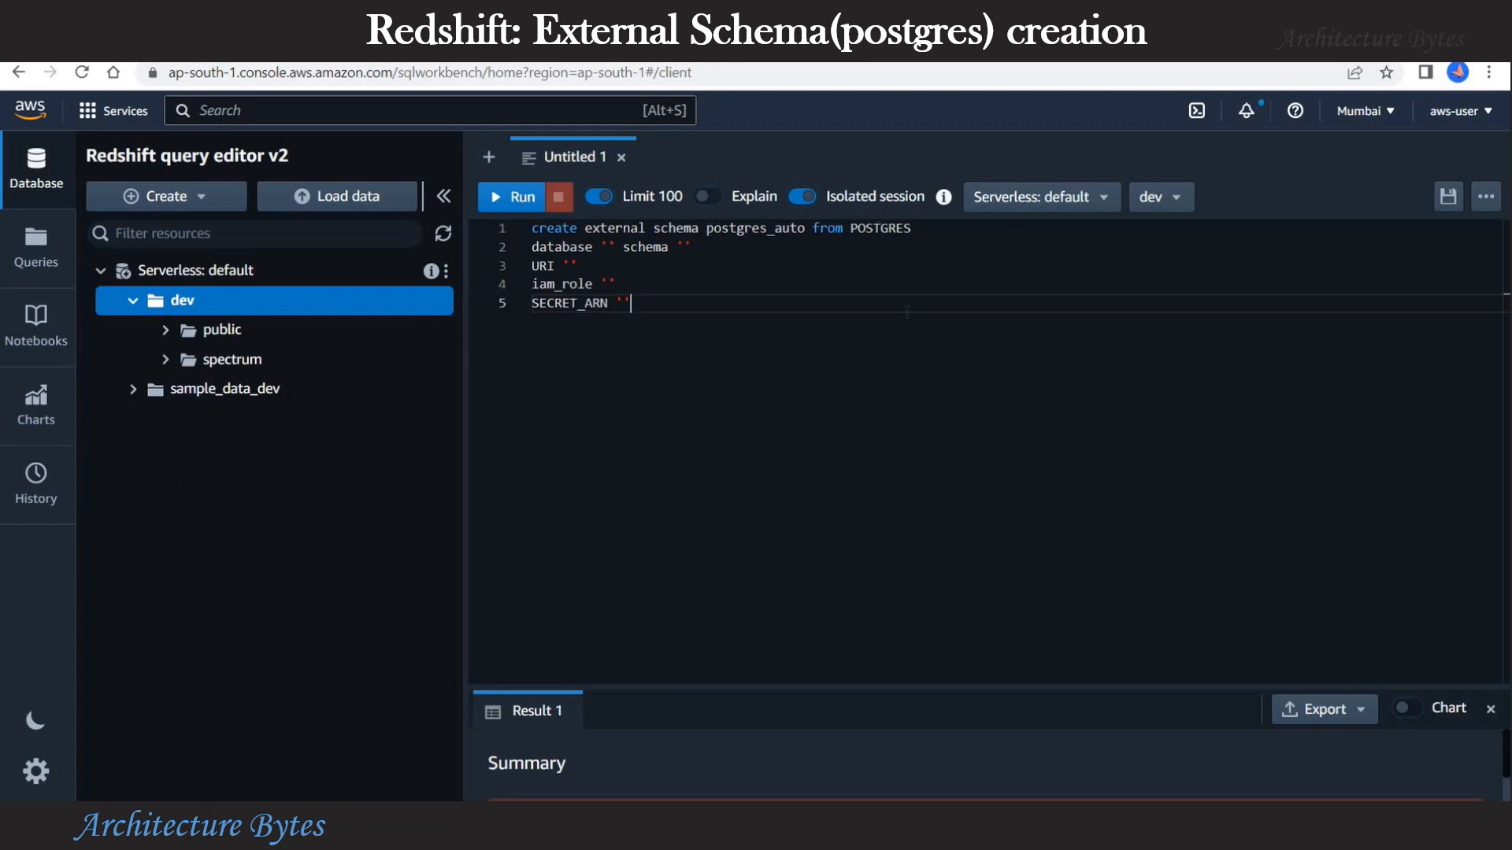
pyautogui.doubleClick(879, 230)
pyautogui.click(608, 247)
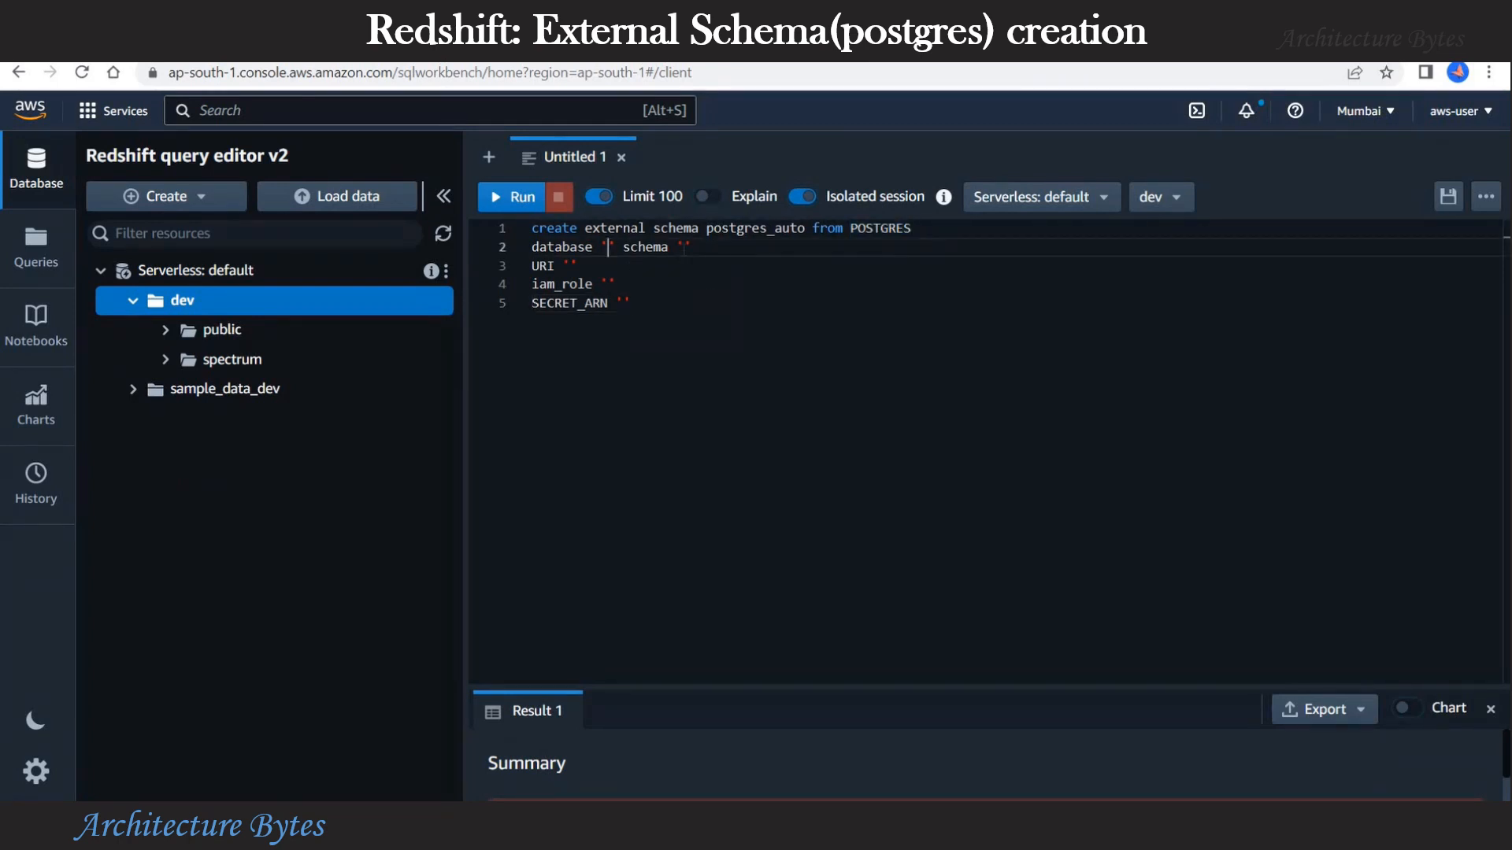
pyautogui.click(571, 266)
pyautogui.click(608, 284)
pyautogui.click(630, 303)
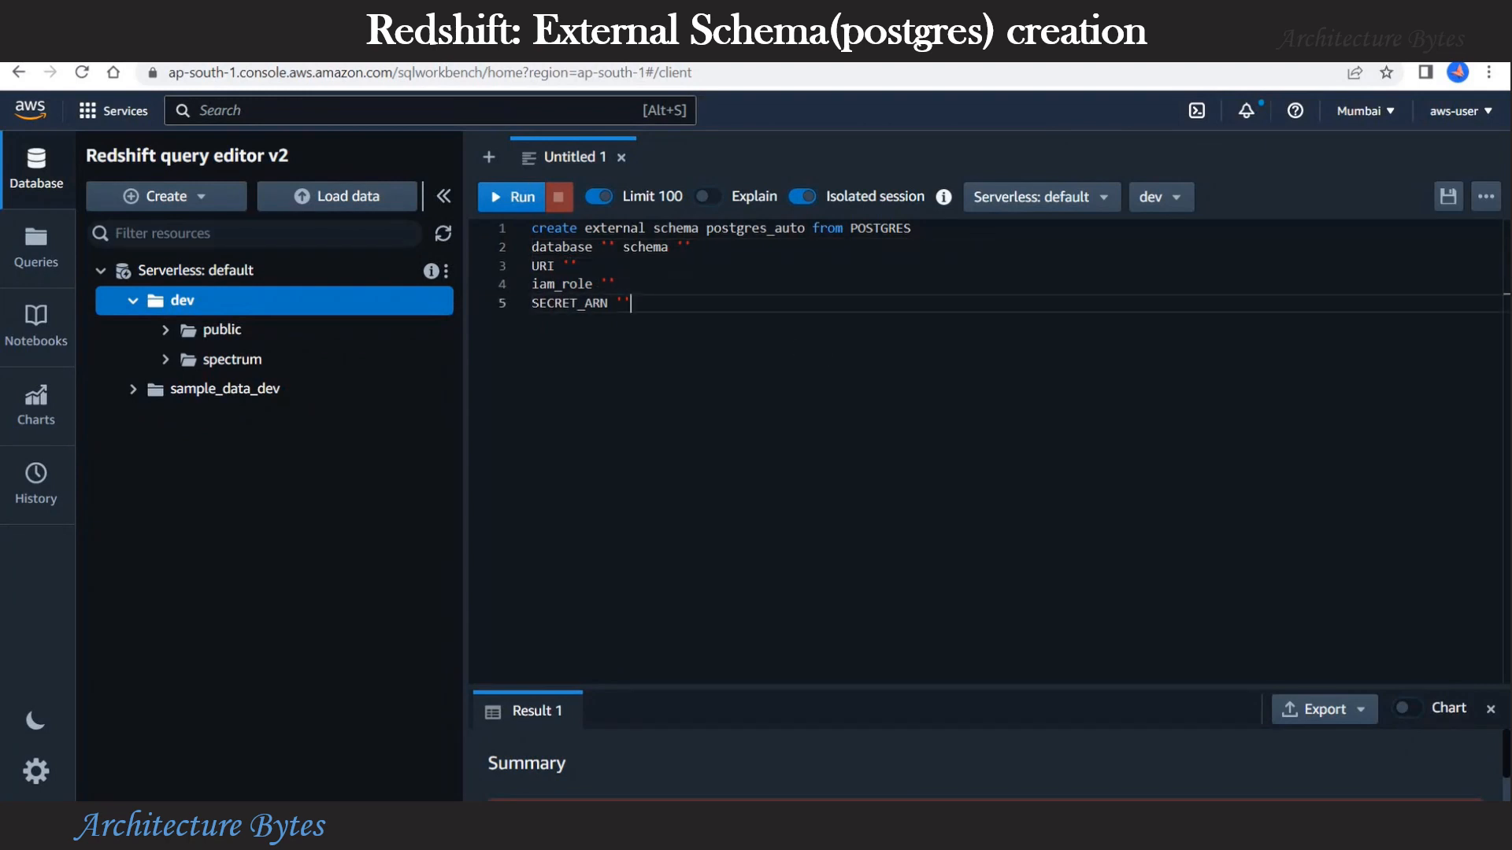
# Step: Fill in the statement's database value as autodb and its schema value as public
pyautogui.press('Up')
pyautogui.press('Up')
pyautogui.press('Up')
pyautogui.press('Left')
pyautogui.press('Left')
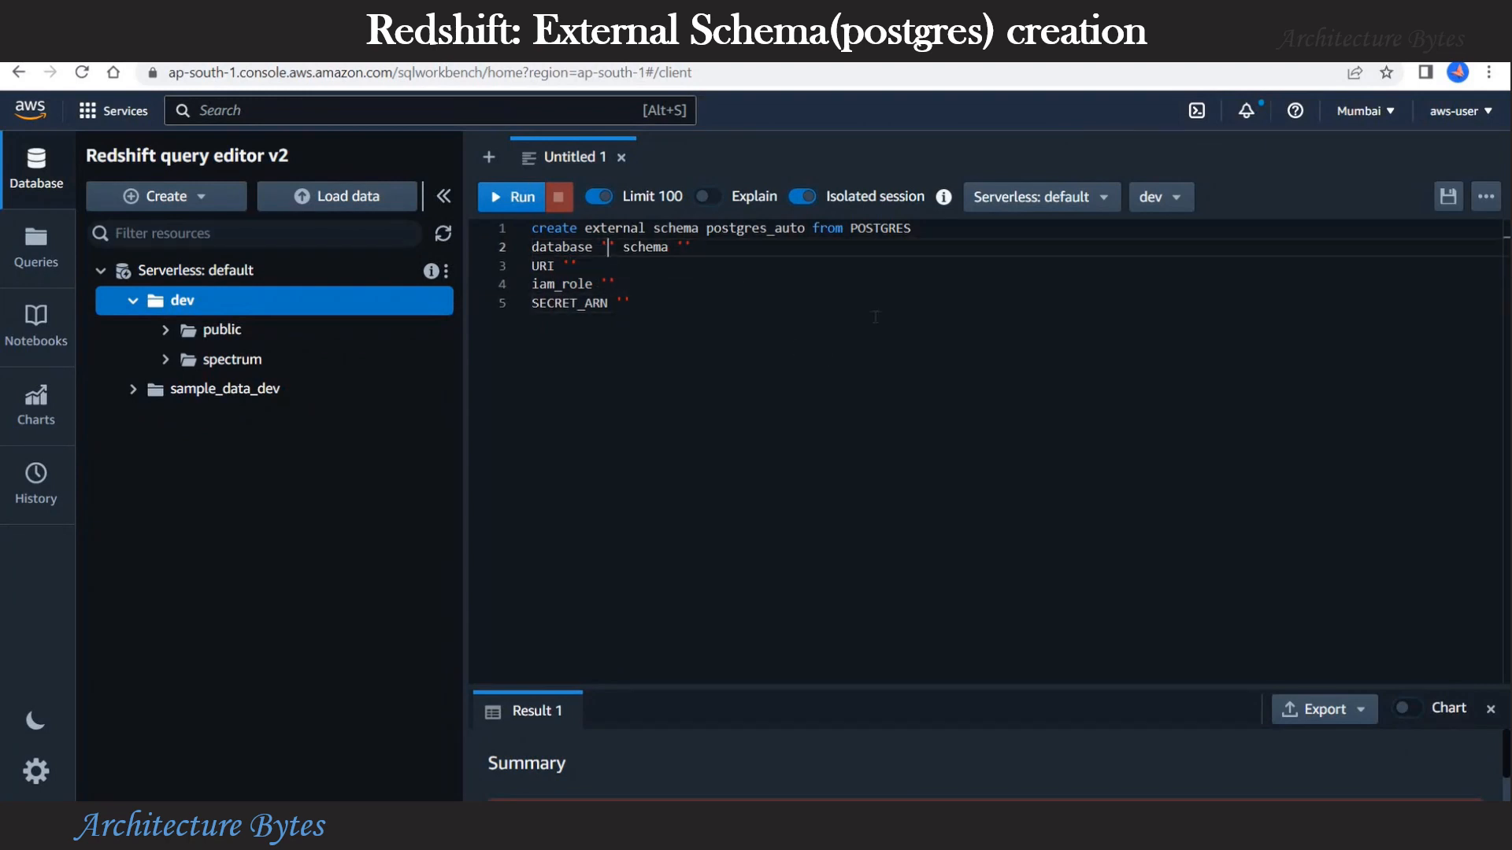
pyautogui.write('autodb')
pyautogui.press('End')
pyautogui.write('publi')
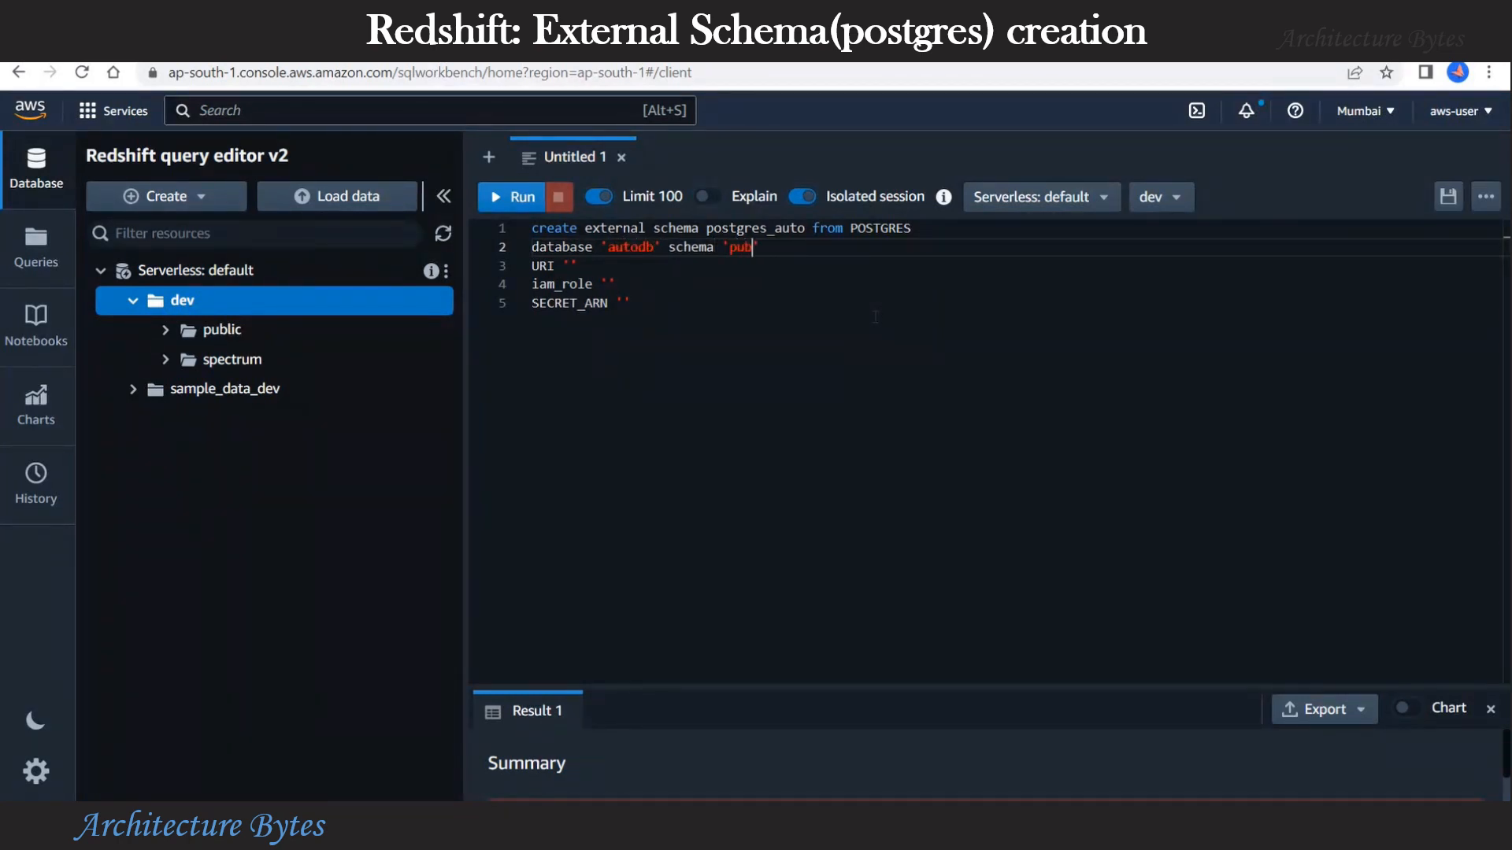
pyautogui.write('c')
pyautogui.press('Down')
pyautogui.press('Down')
pyautogui.press('Down')
pyautogui.click(572, 266)
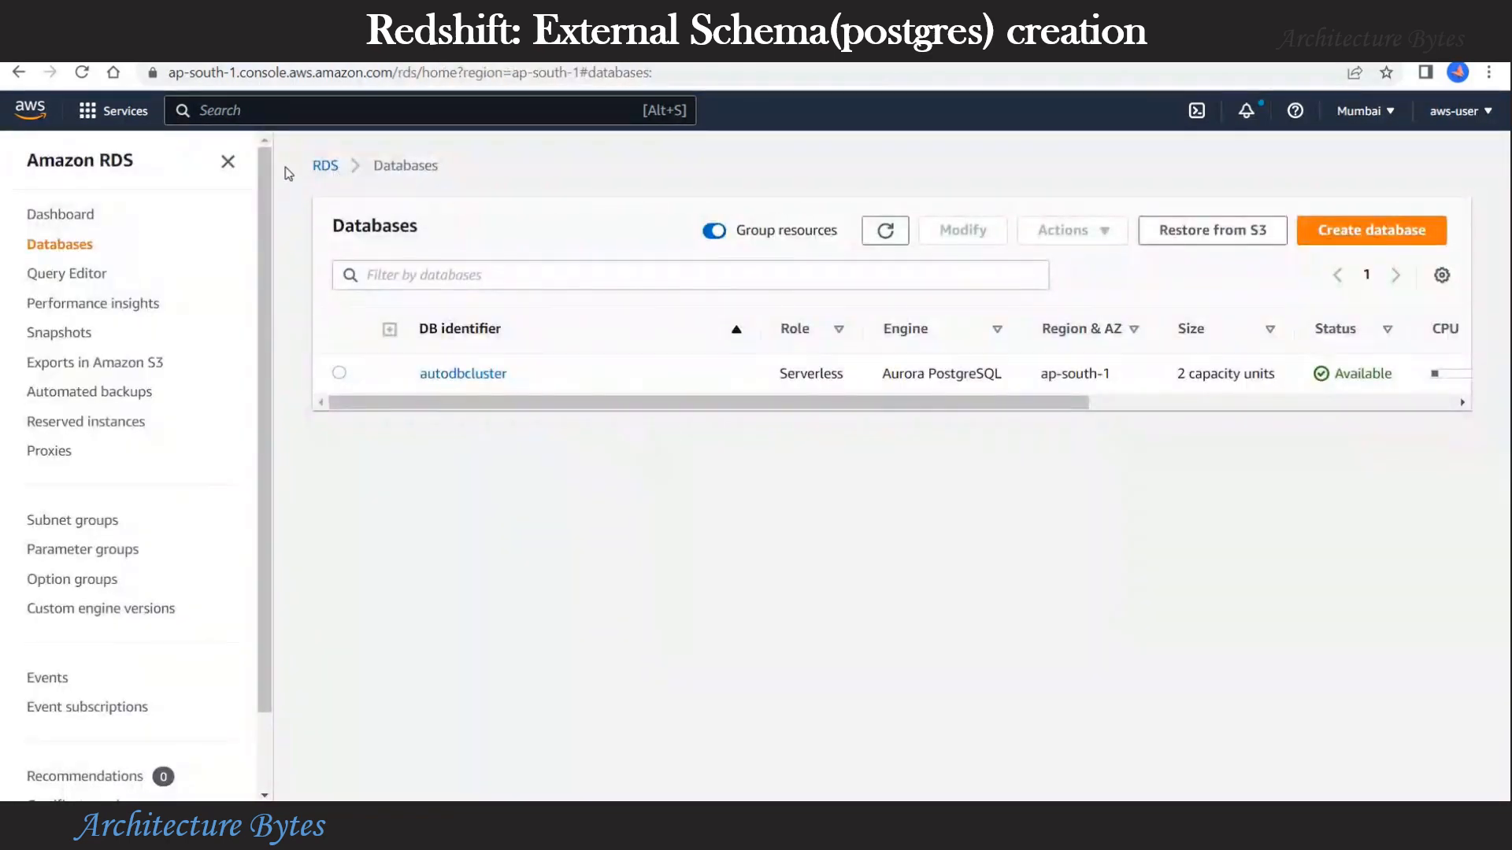
# Step: In the Amazon RDS console, open the details of autodbcluster and copy its endpoint address
pyautogui.moveTo(285, 167); pyautogui.dragTo(284, 211)
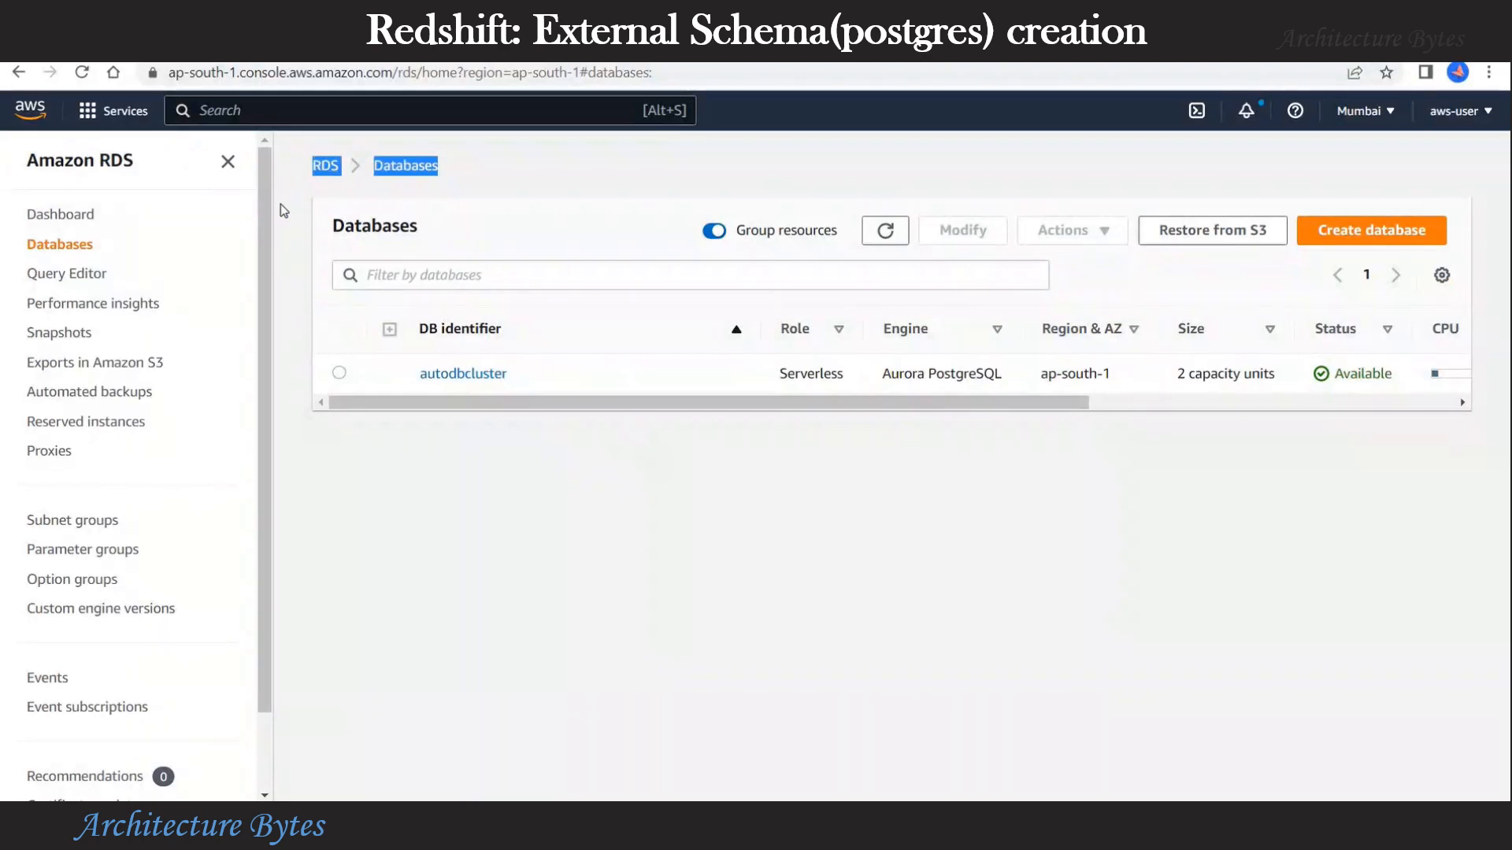
pyautogui.click(465, 374)
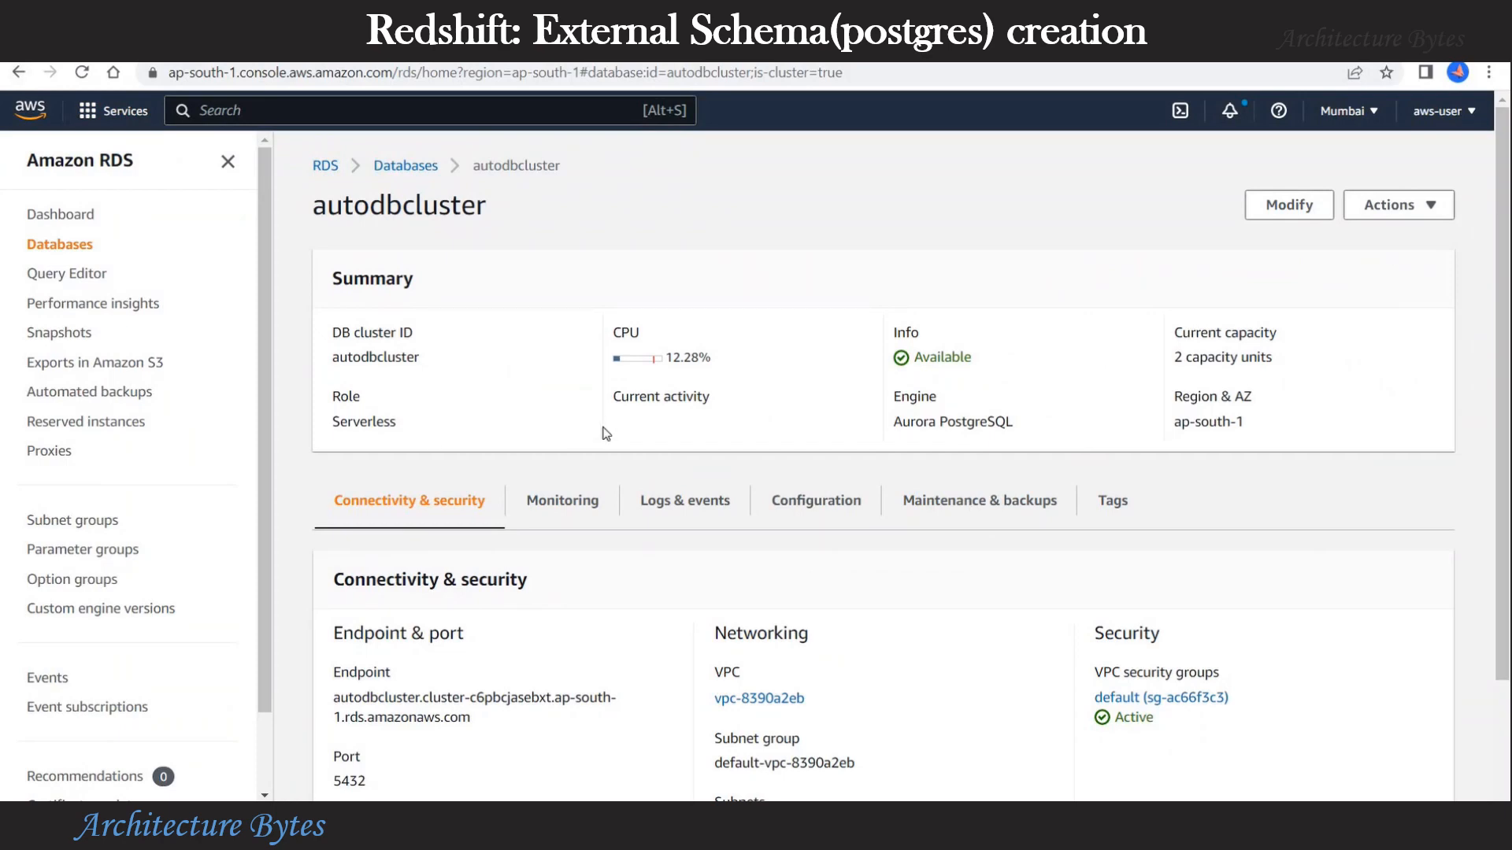
pyautogui.scroll(-3, 604, 433)
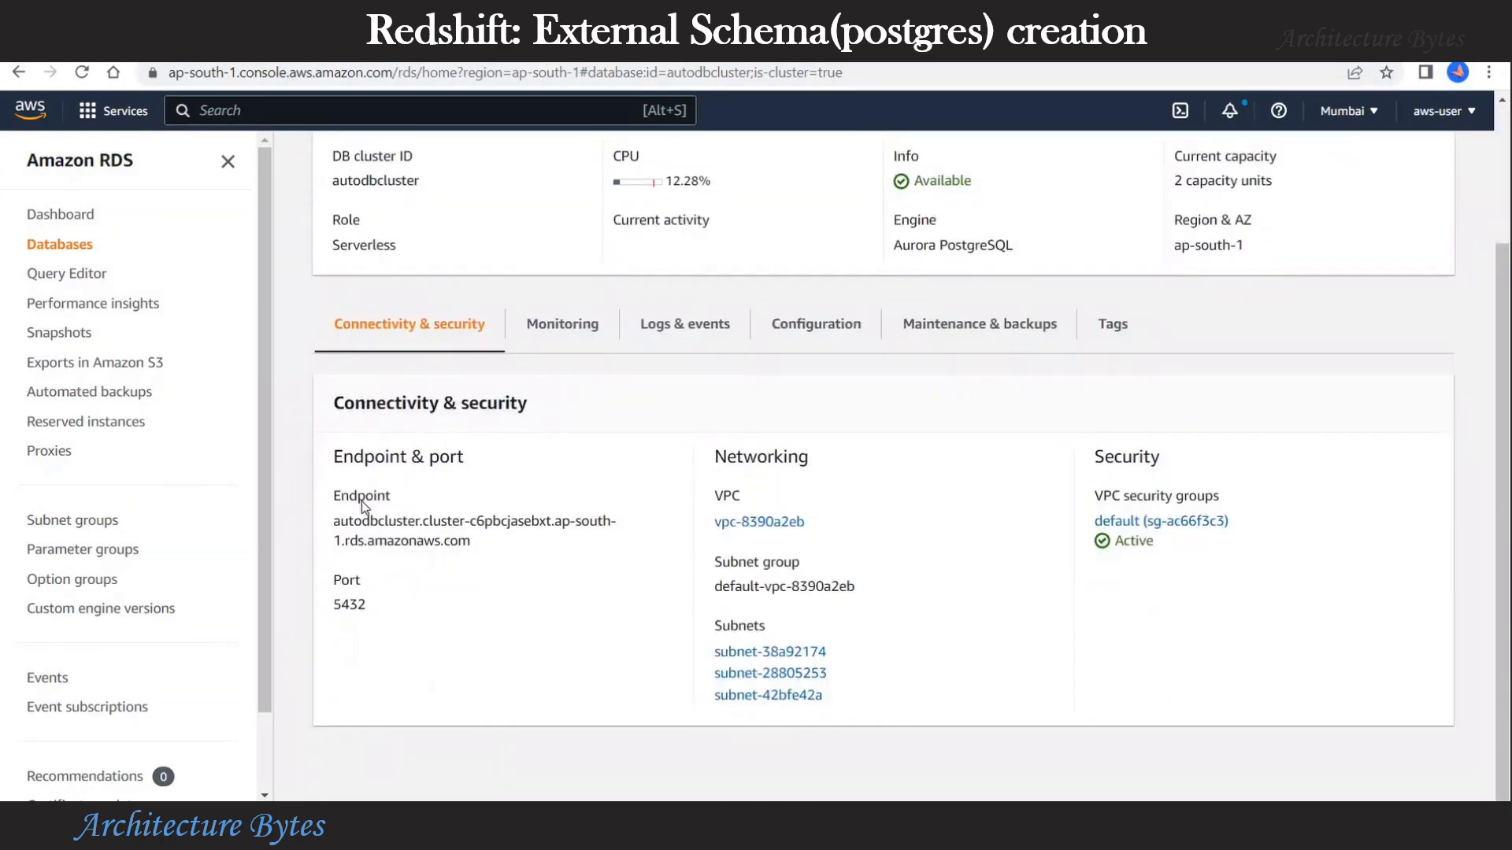
pyautogui.moveTo(336, 521); pyautogui.dragTo(470, 545)
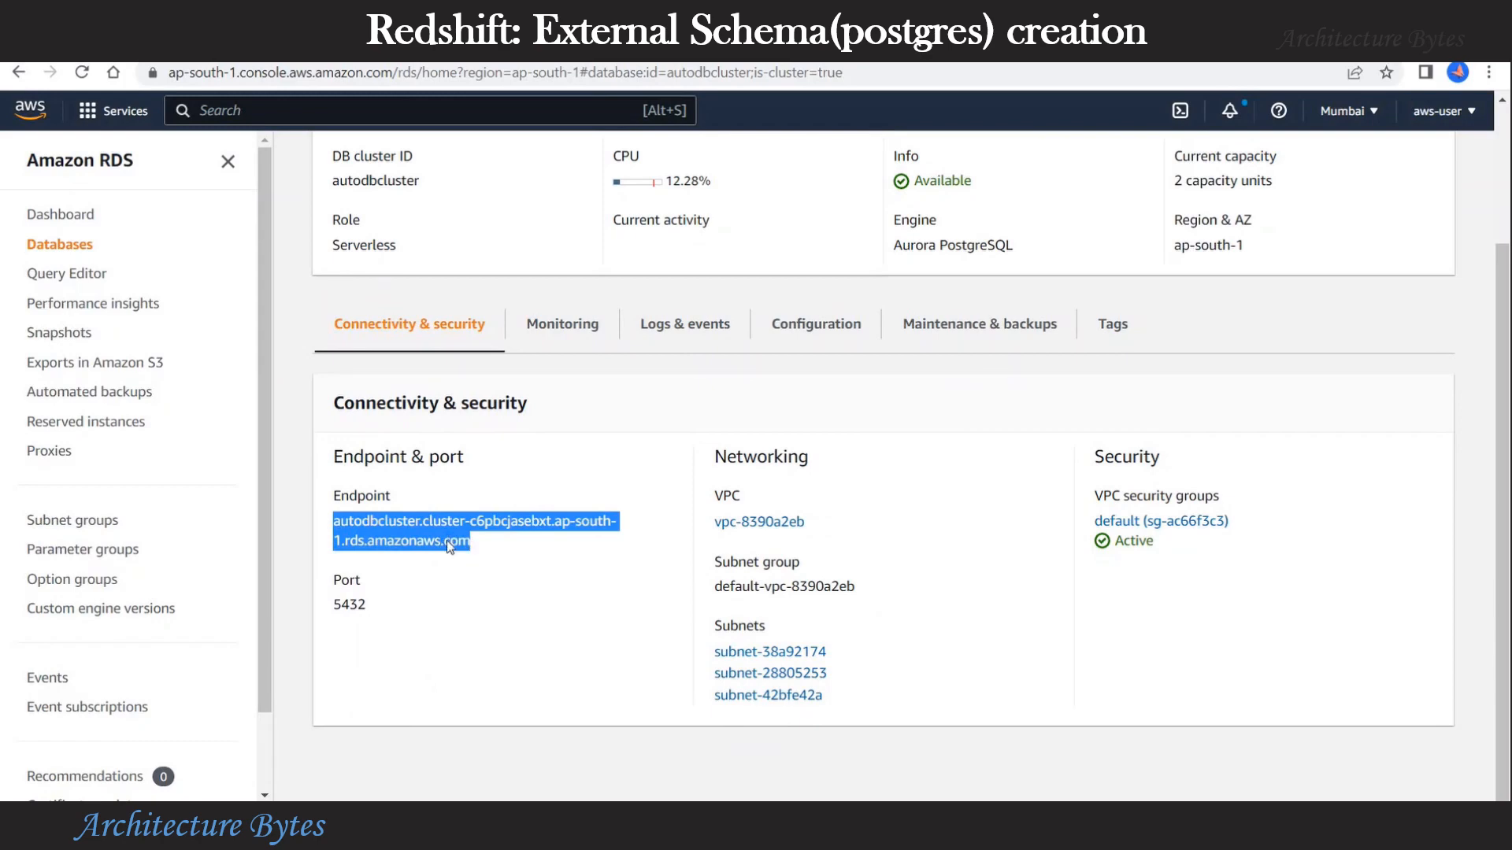
pyautogui.rightClick(447, 540)
pyautogui.click(481, 559)
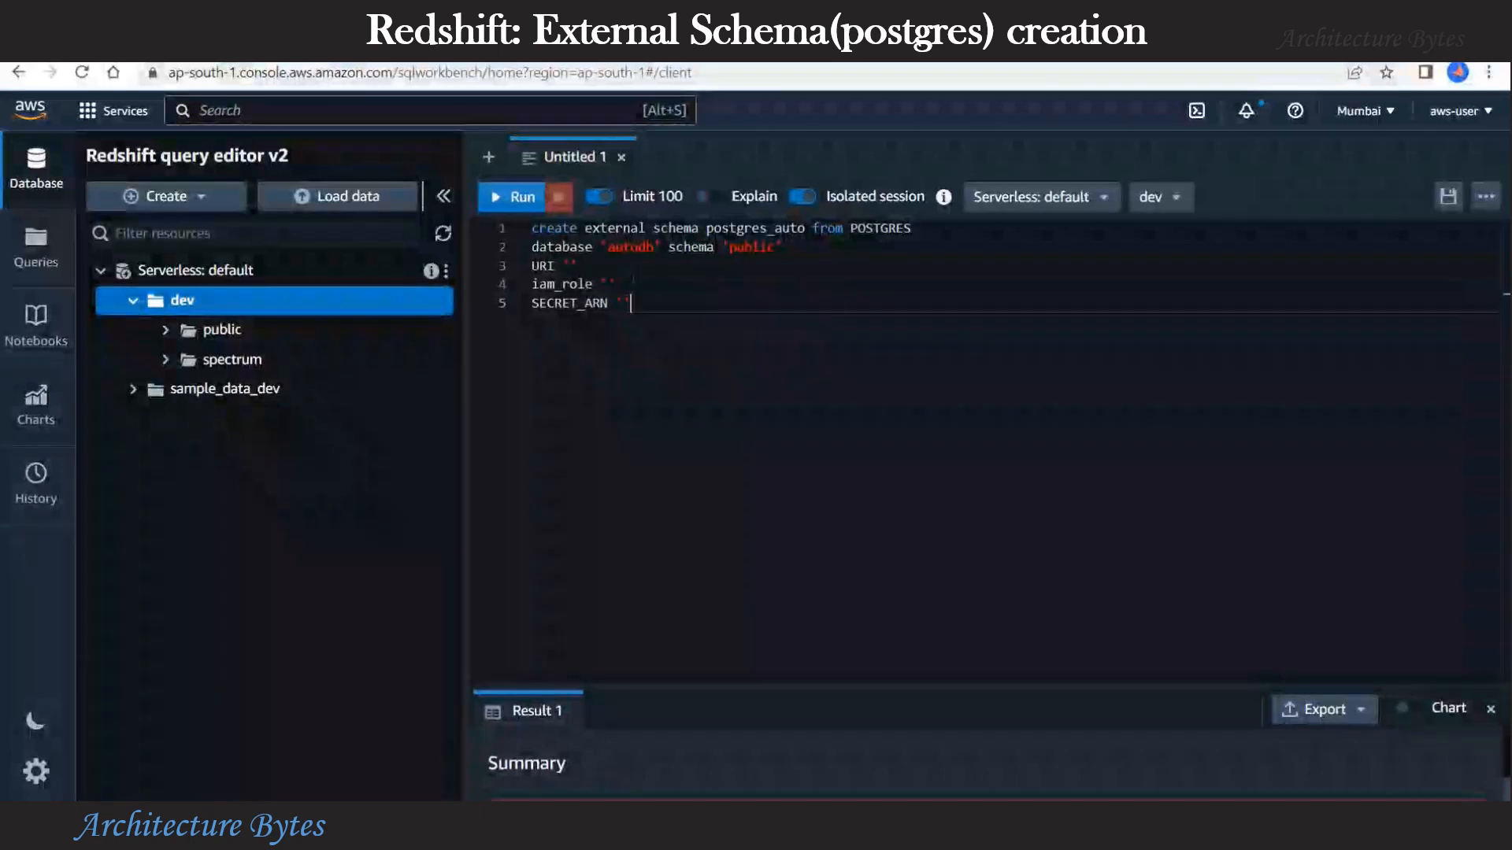
# Step: Back in Redshift query editor v2, paste the copied cluster endpoint as the URI value of the external schema statement
pyautogui.click(616, 284)
pyautogui.press('Up')
pyautogui.press('Left')
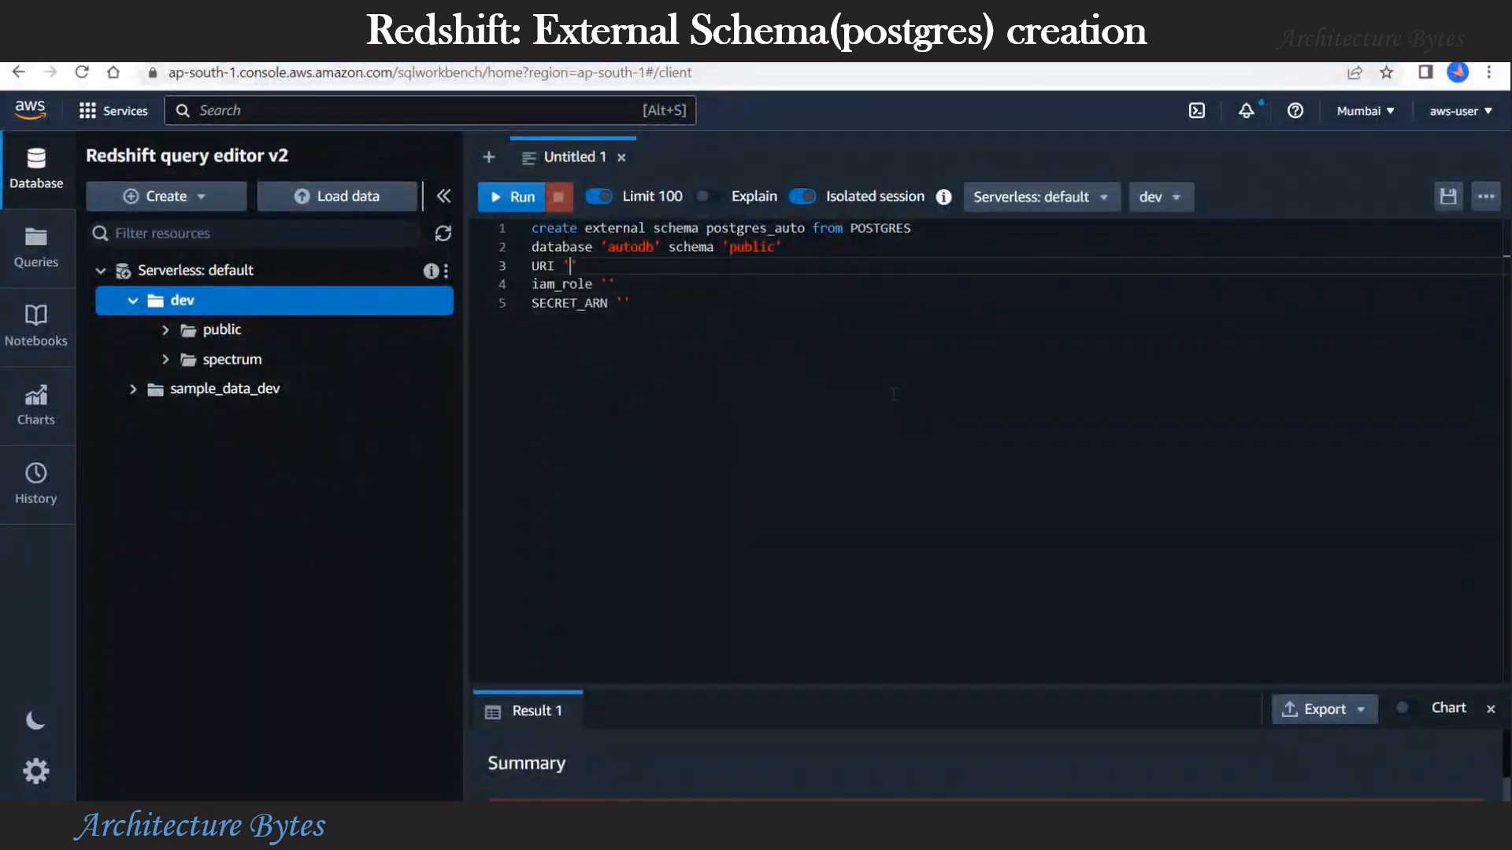
pyautogui.hotkey('ctrl', 'v')
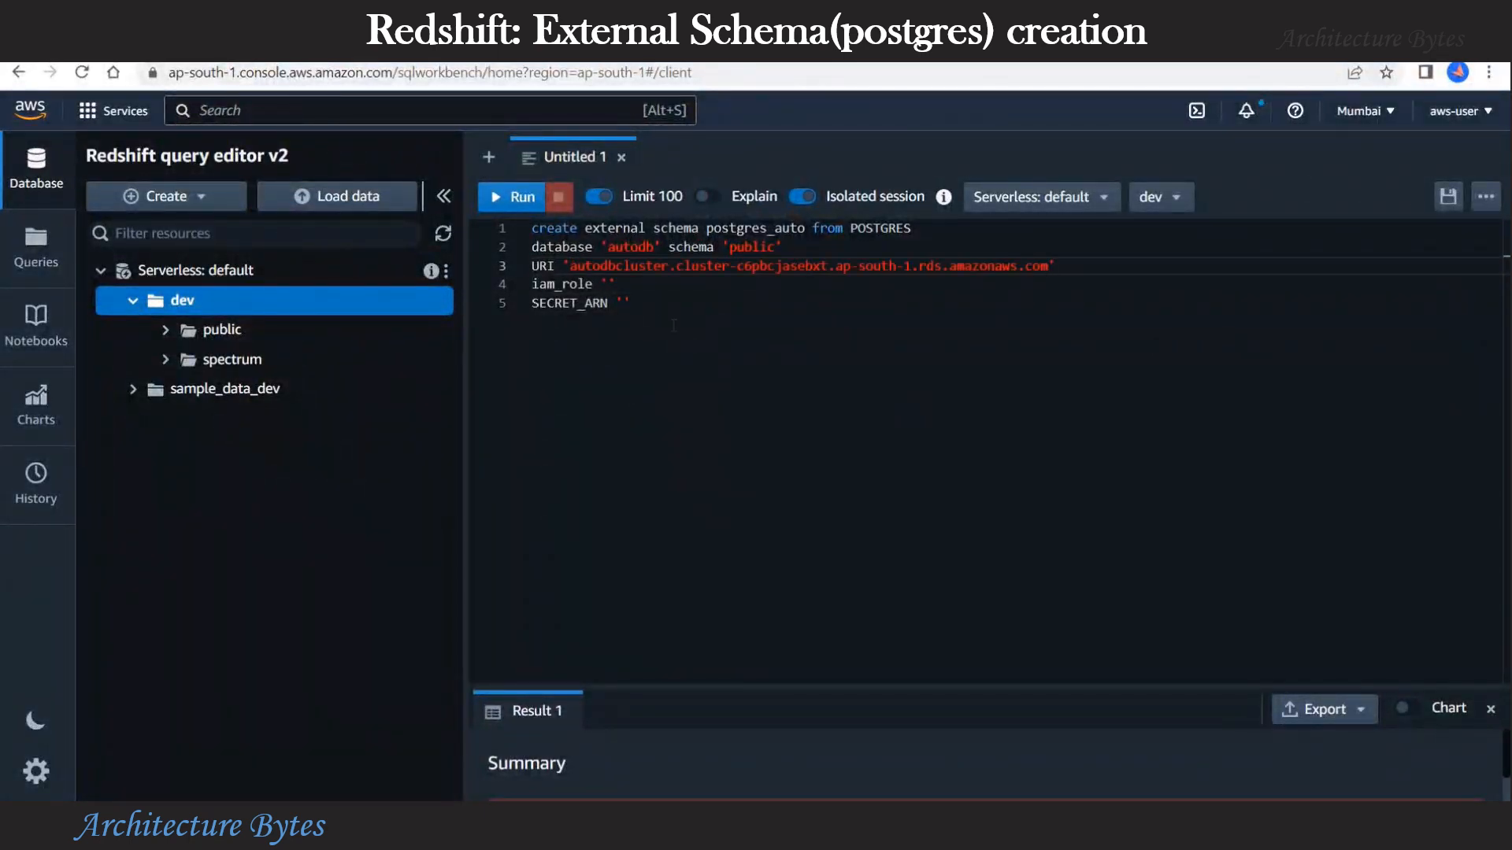
pyautogui.doubleClick(618, 267)
pyautogui.click(840, 370)
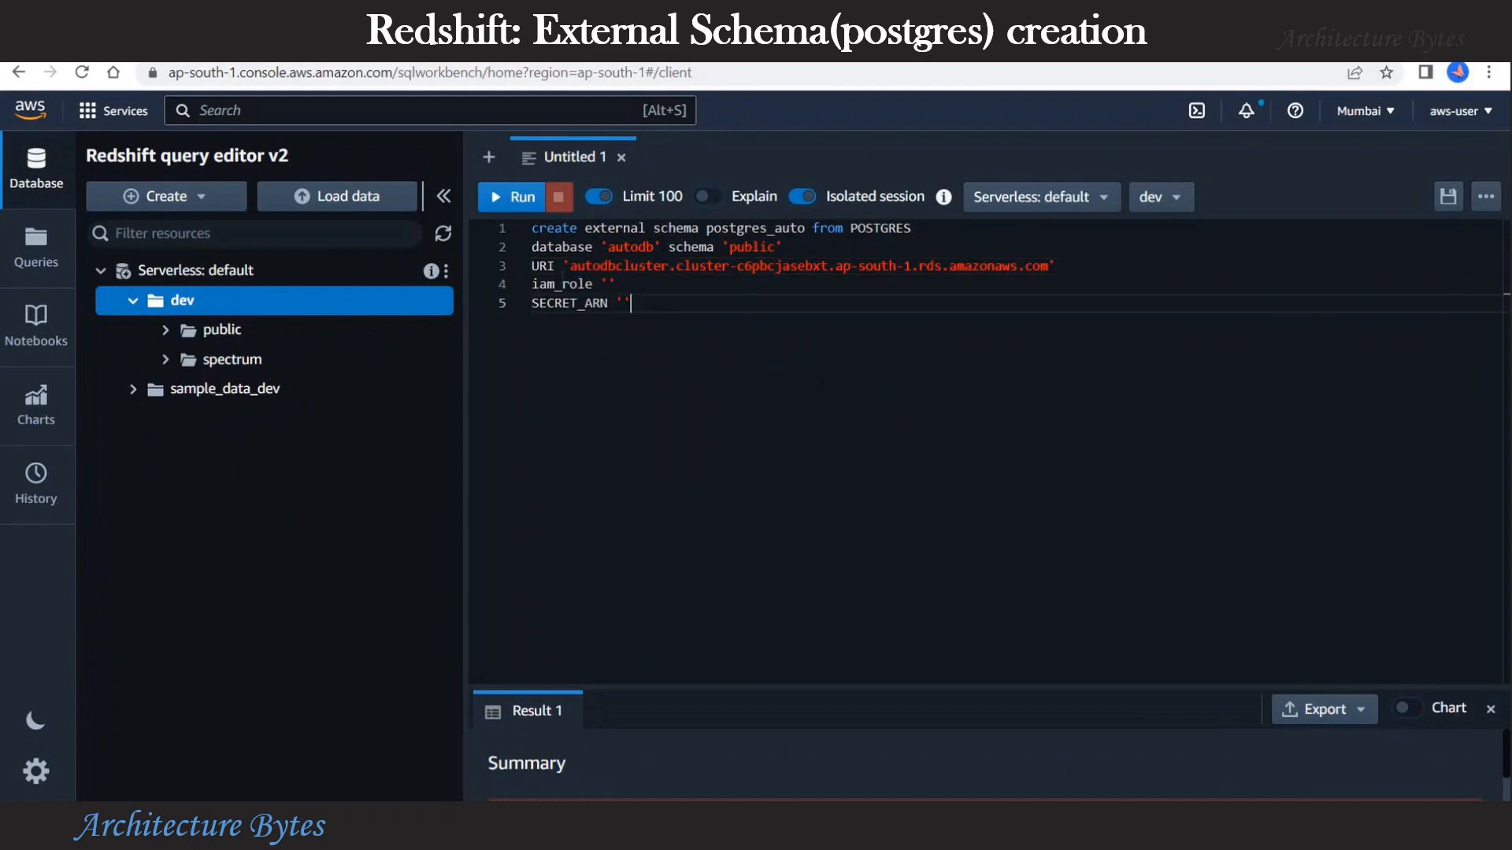
# Step: In the IAM console, find the SecretsManagerReadWrite policy, attach it to the RedshiftRole-auto-company role, and check the role's policies
pyautogui.moveTo(532, 284); pyautogui.dragTo(593, 284)
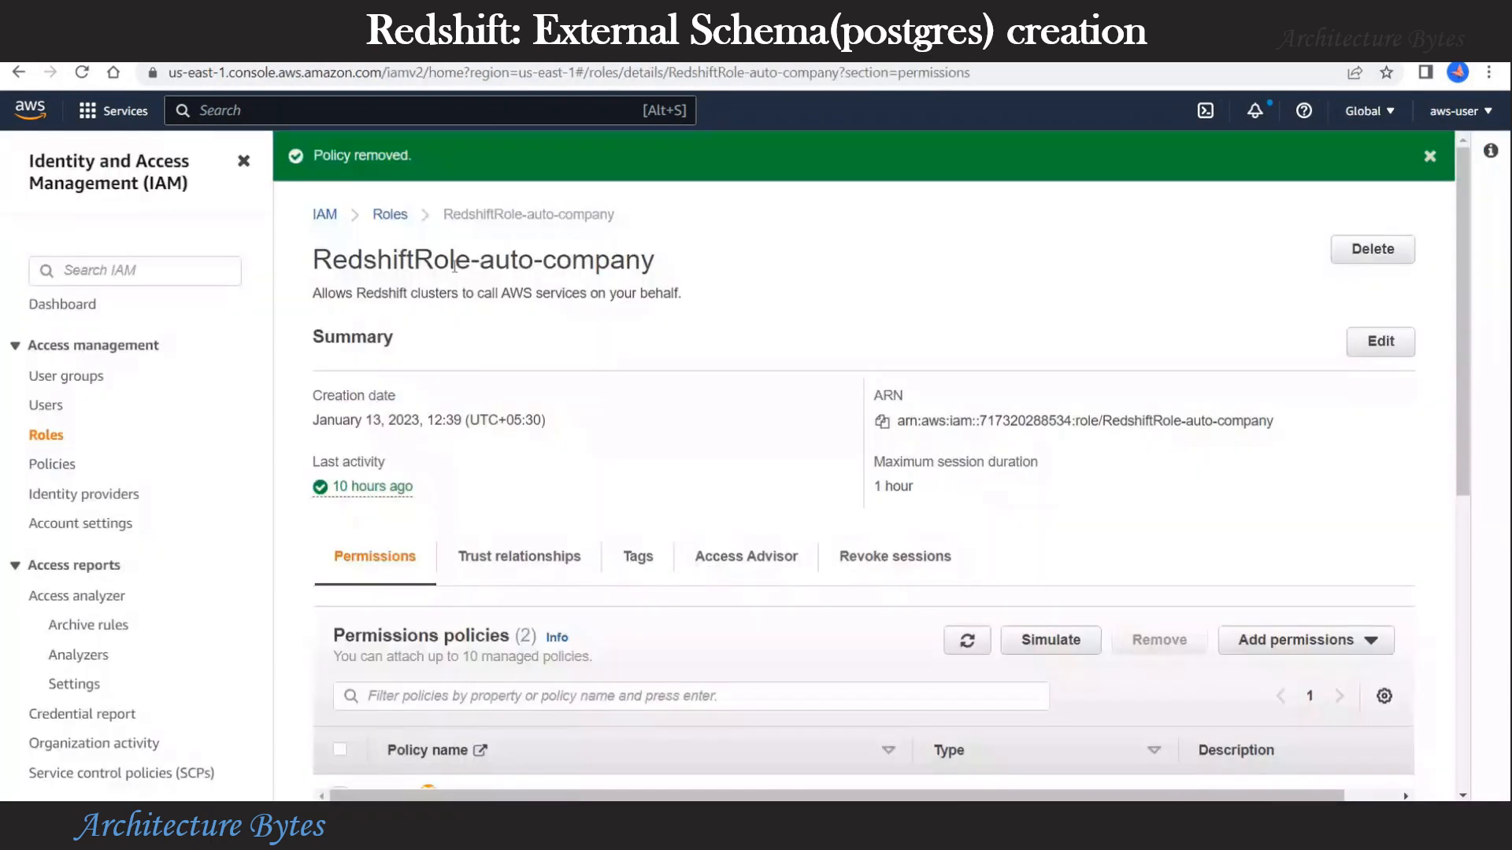
pyautogui.moveTo(616, 215); pyautogui.dragTo(311, 211)
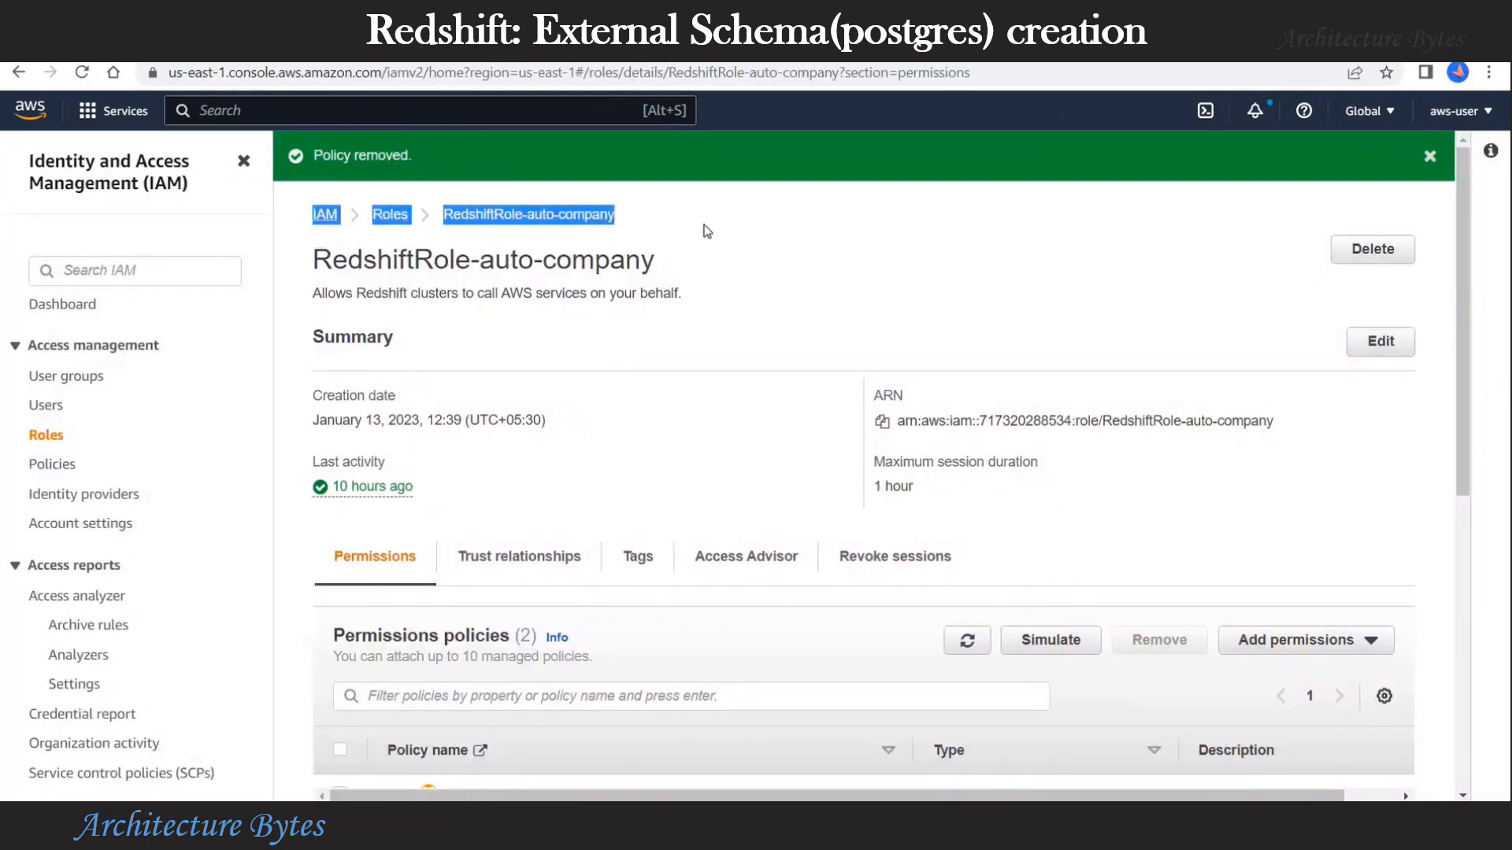
pyautogui.click(707, 232)
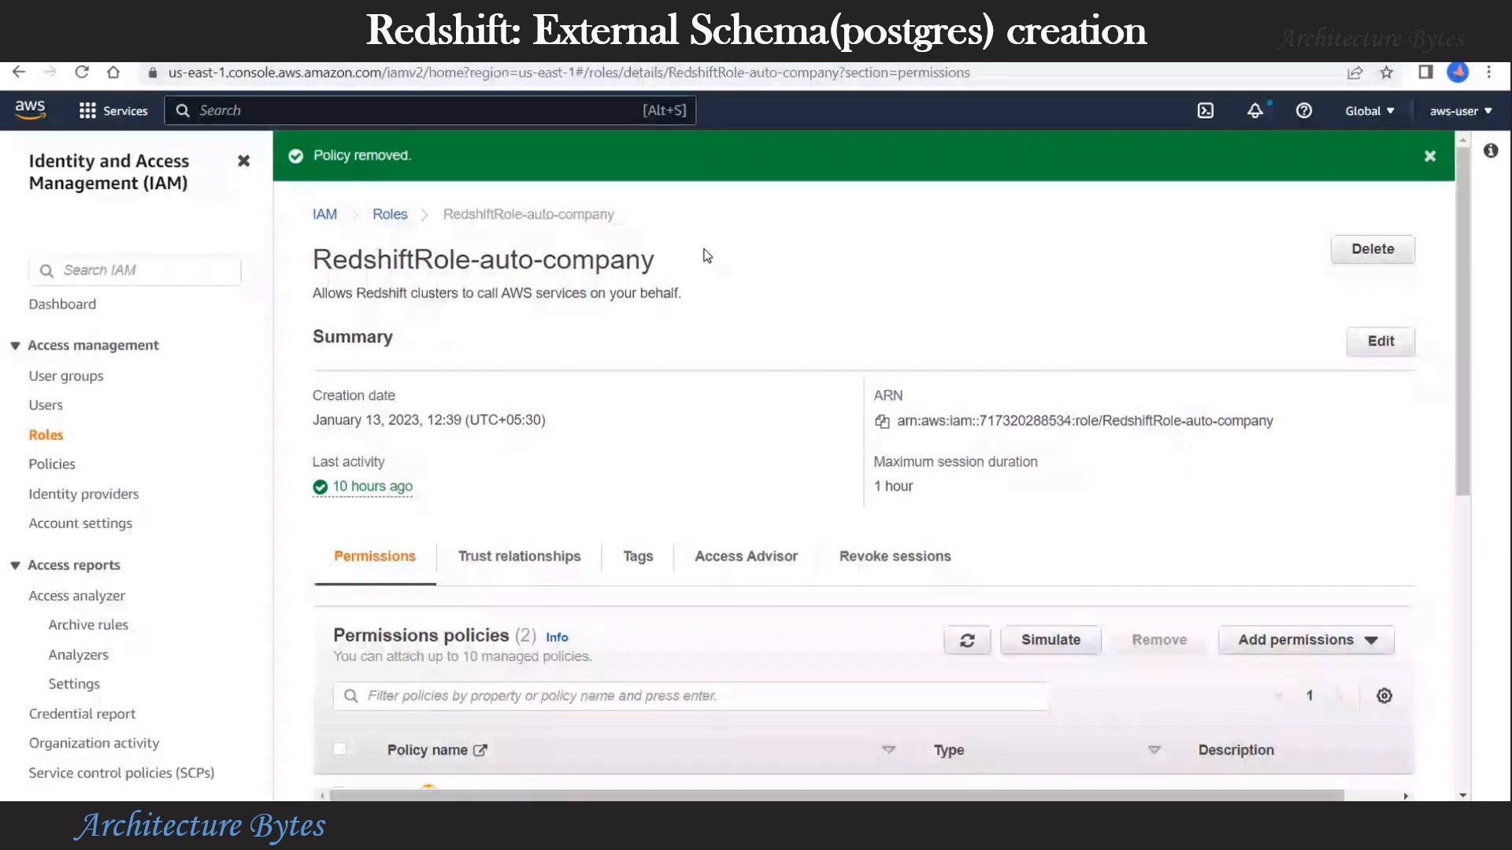
pyautogui.scroll(-3, 711, 323)
pyautogui.scroll(-1, 551, 472)
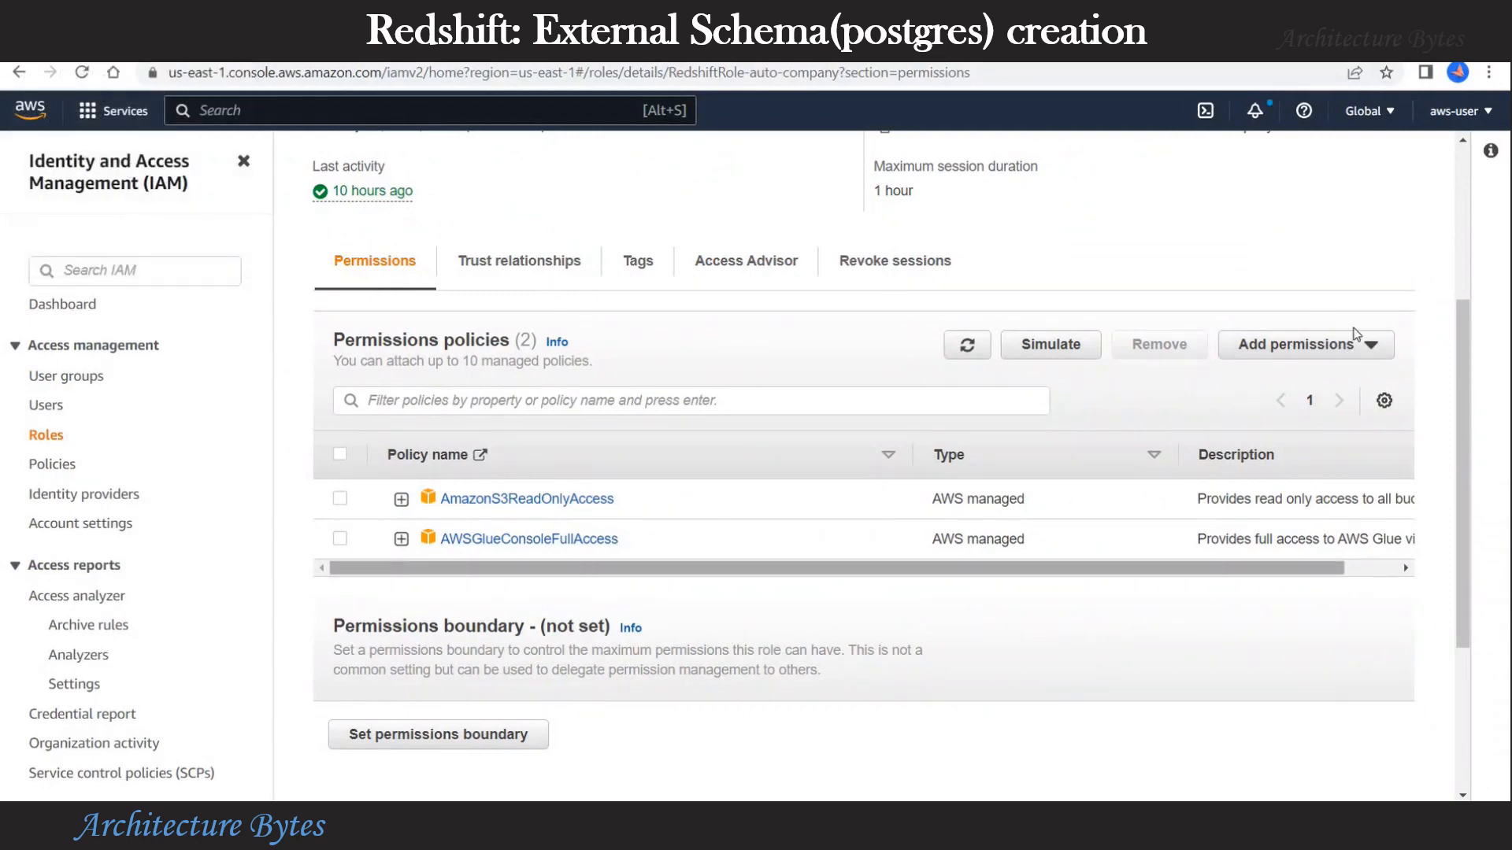
pyautogui.click(1369, 351)
pyautogui.click(1301, 376)
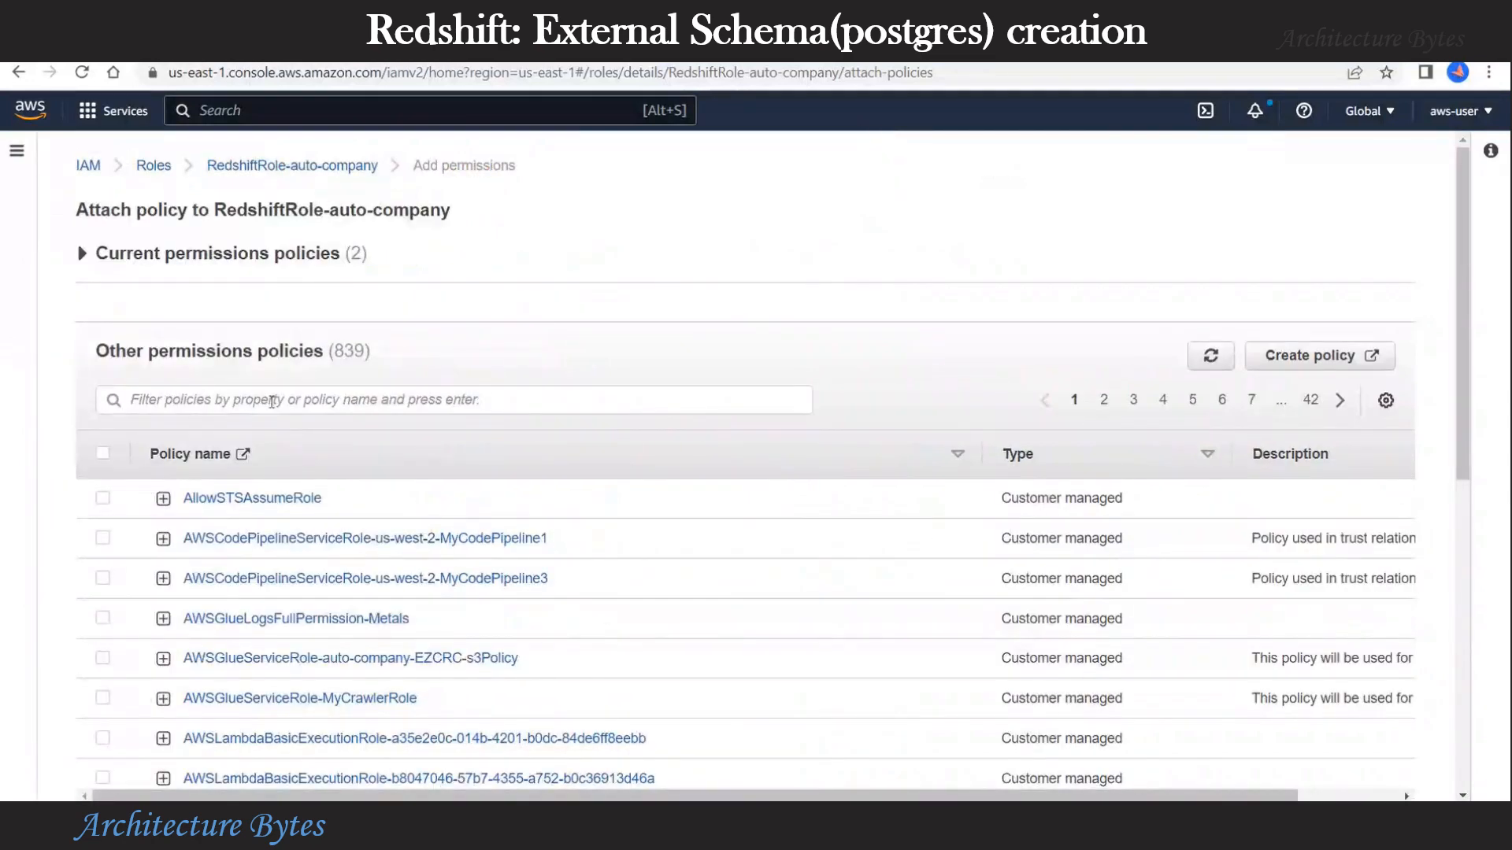
pyautogui.click(272, 402)
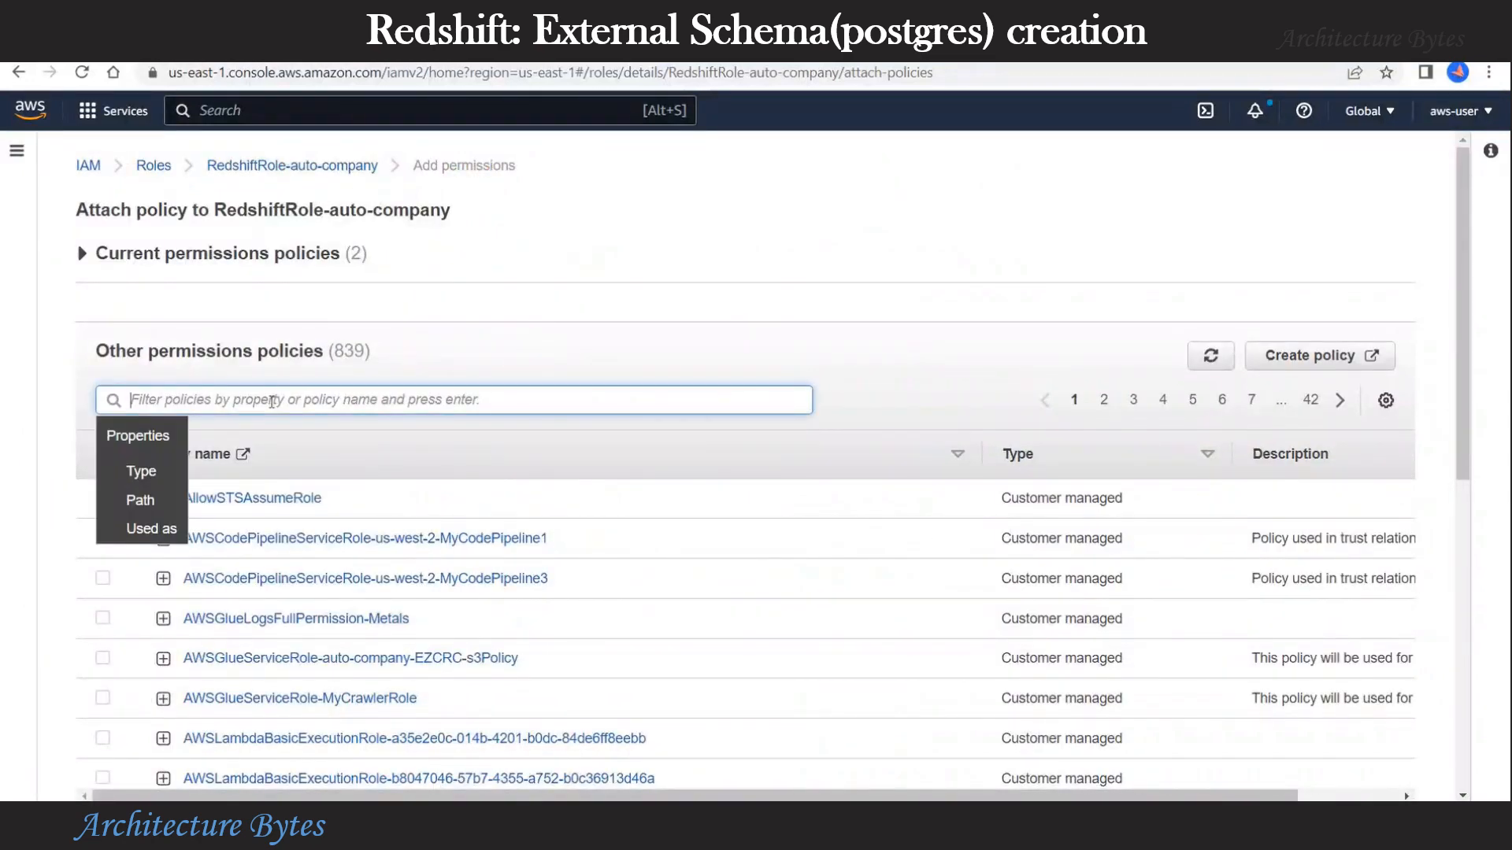
pyautogui.write('SecretsM')
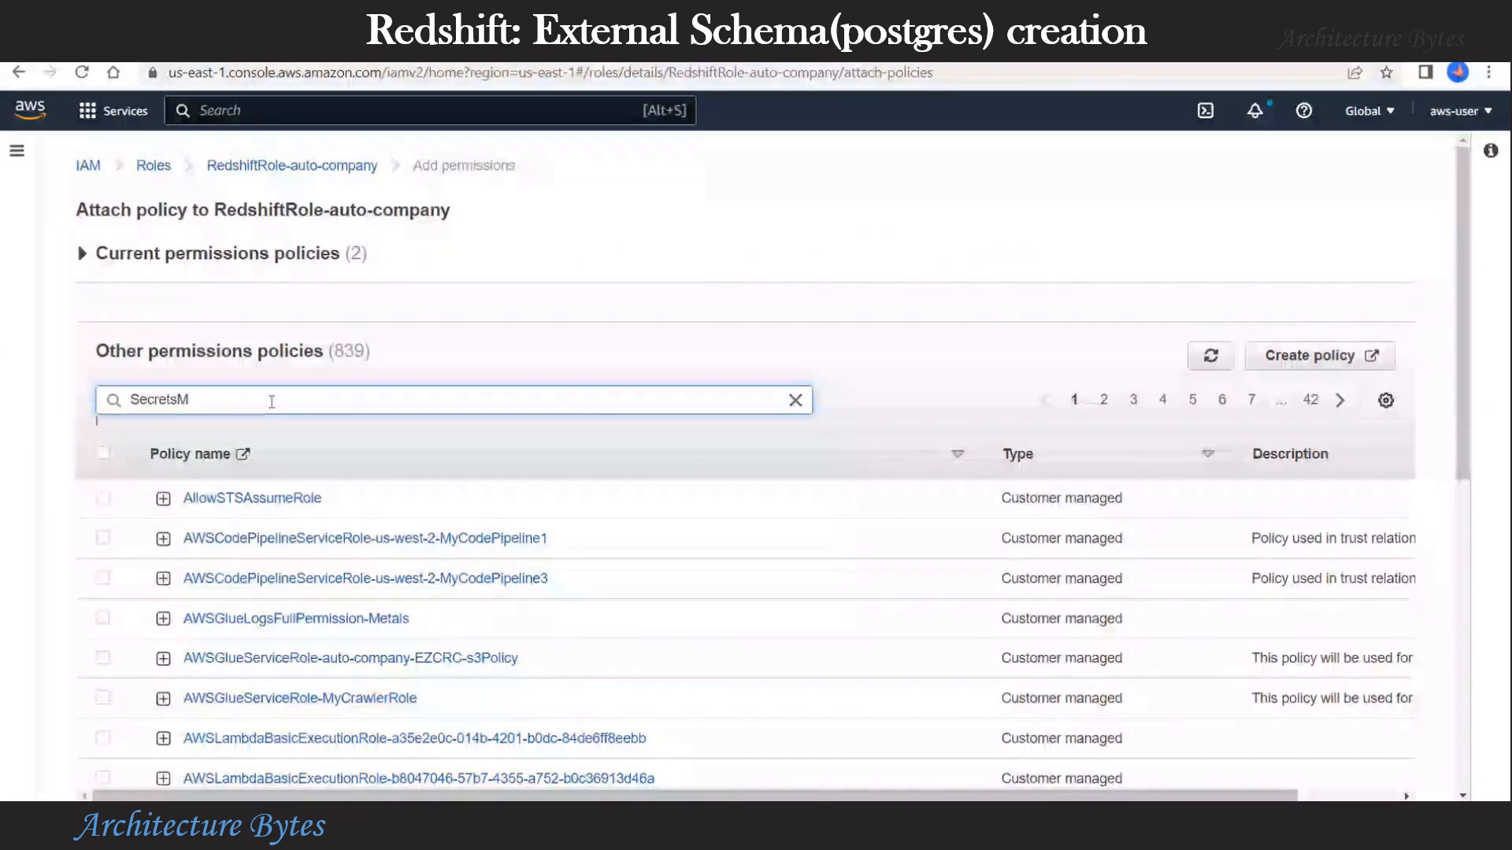
pyautogui.press('Return')
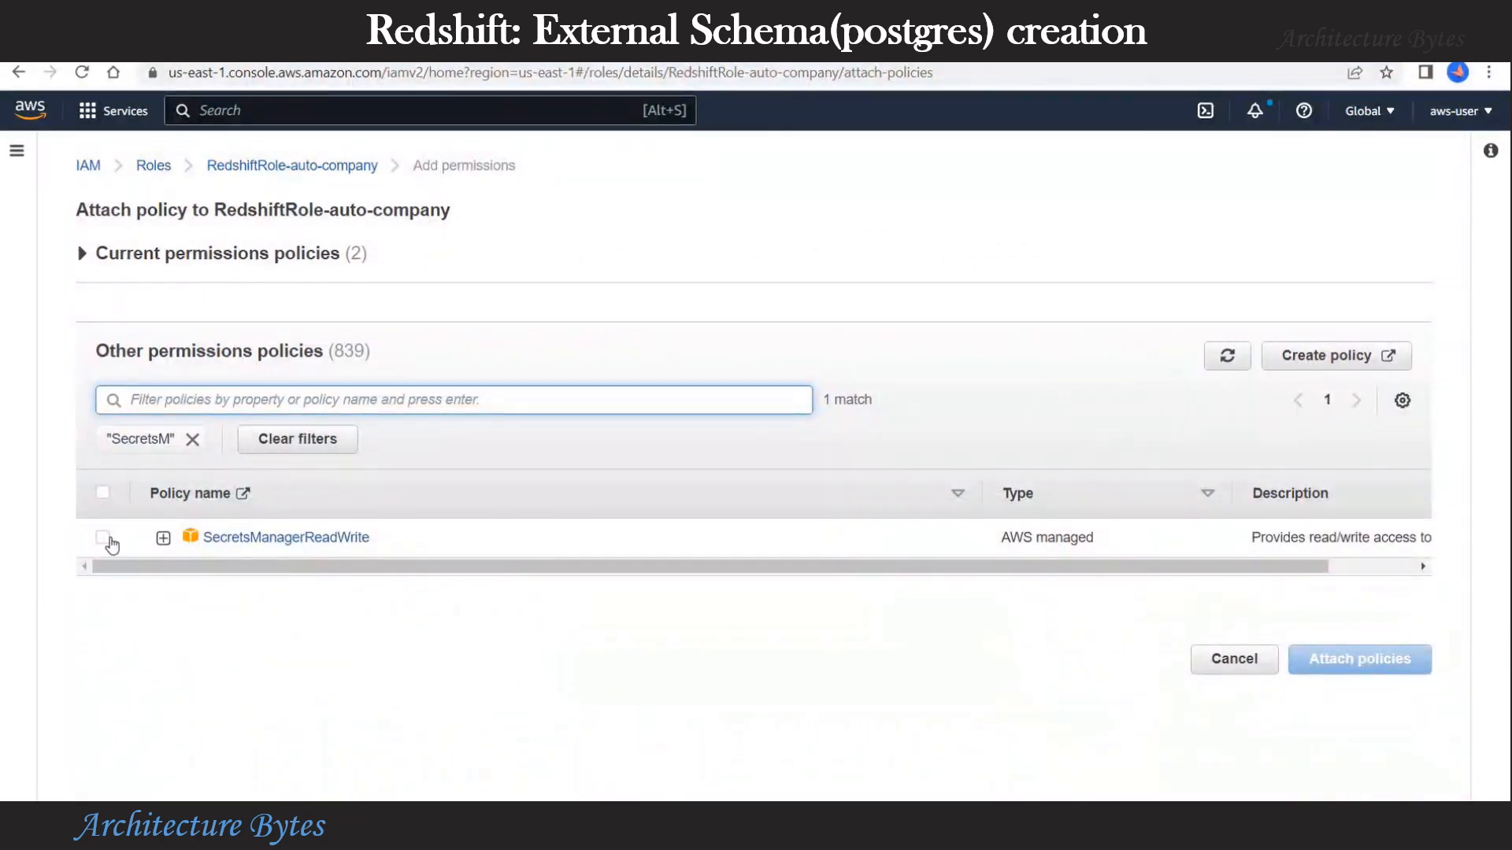
pyautogui.click(102, 537)
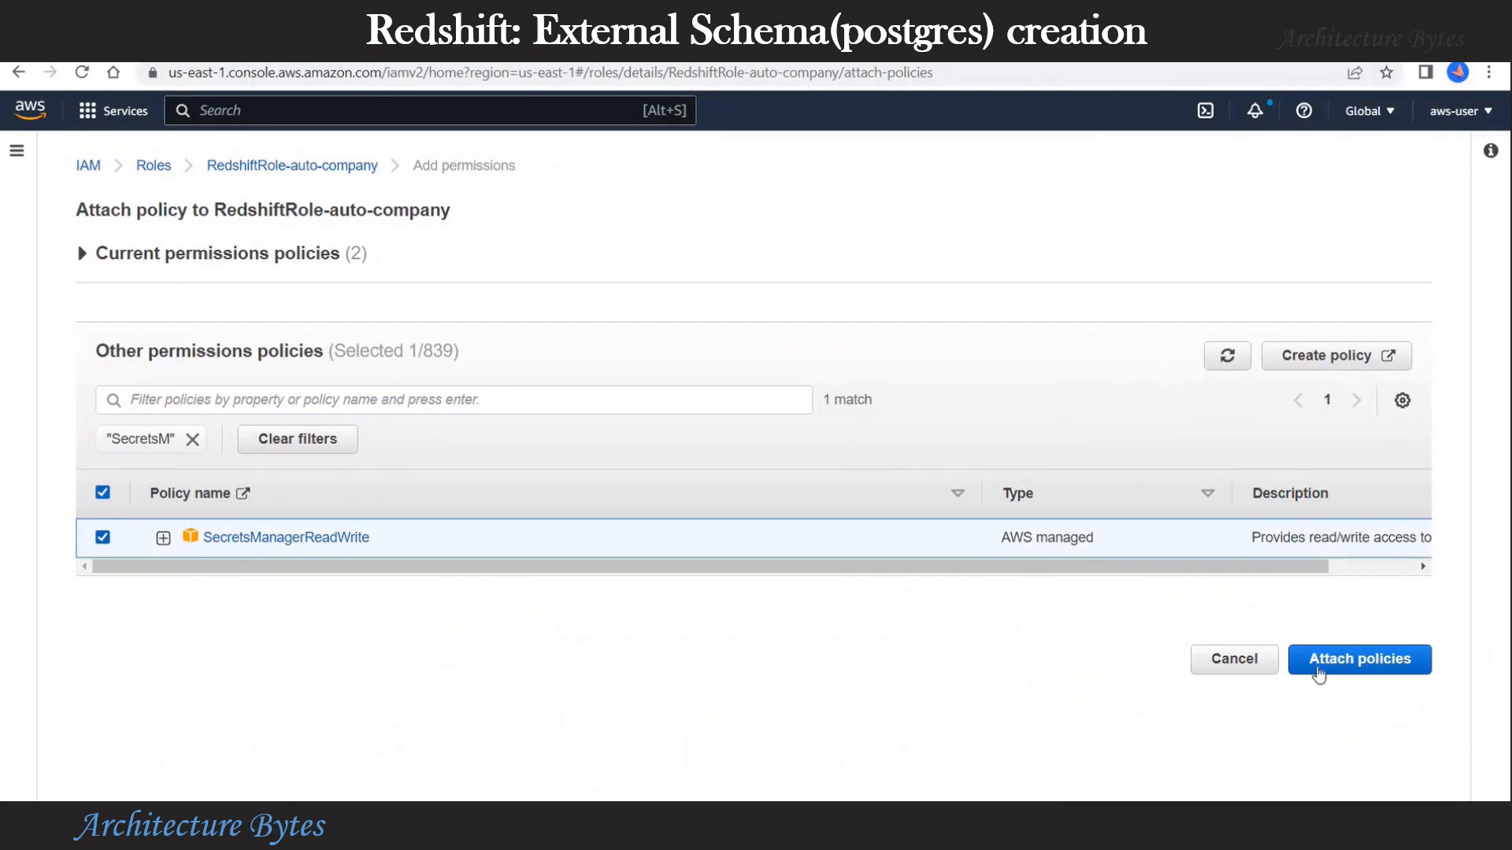
pyautogui.click(1349, 658)
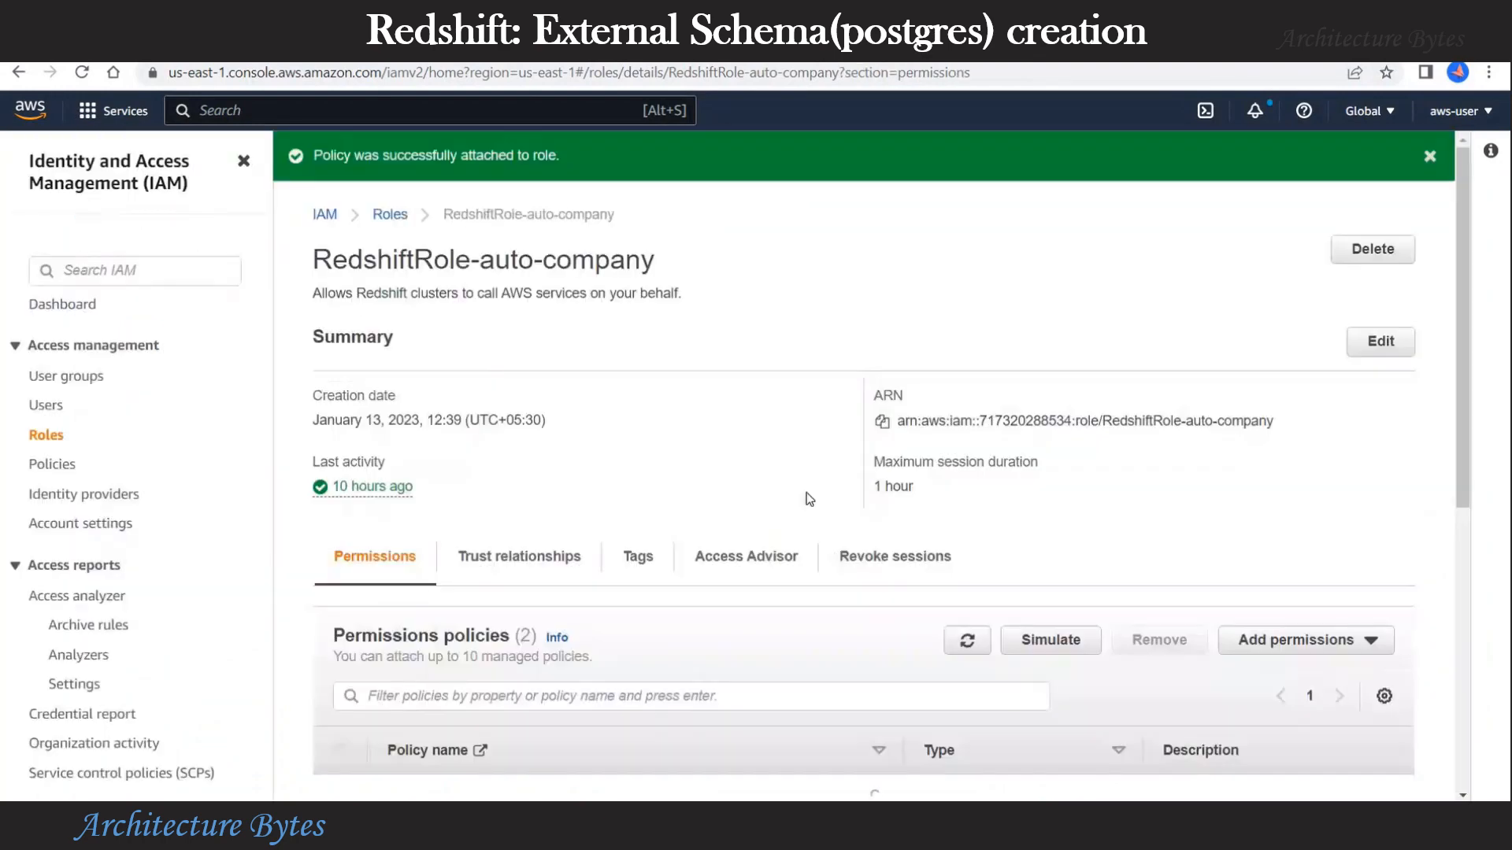
pyautogui.scroll(-2, 723, 522)
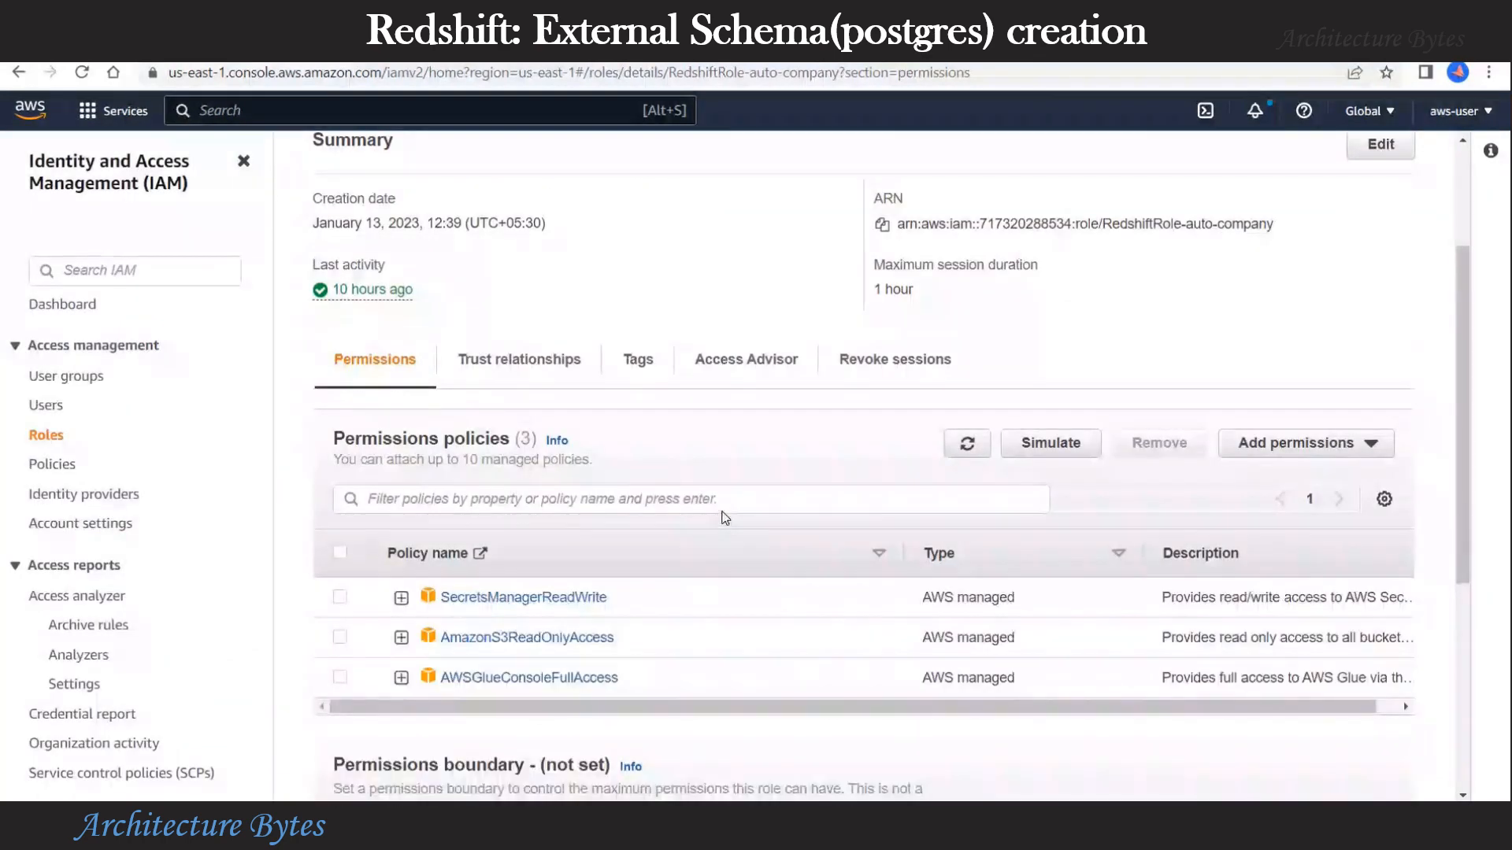
pyautogui.scroll(-1, 723, 522)
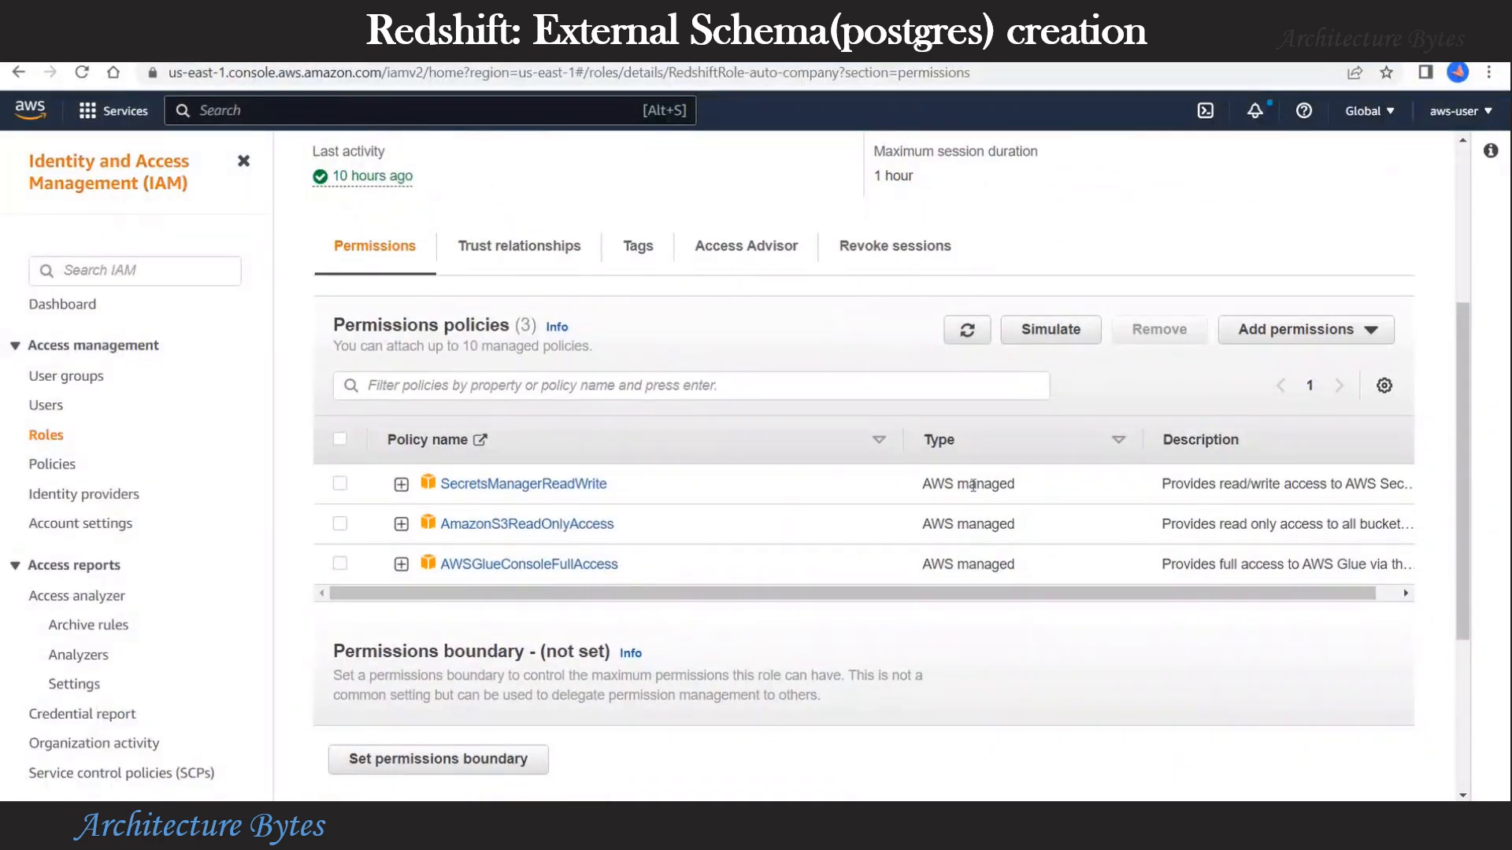
# Step: Copy the ARN of RedshiftRole-auto-company and paste it as the iam_role value in the Redshift external schema statement
pyautogui.scroll(3, 339, 221)
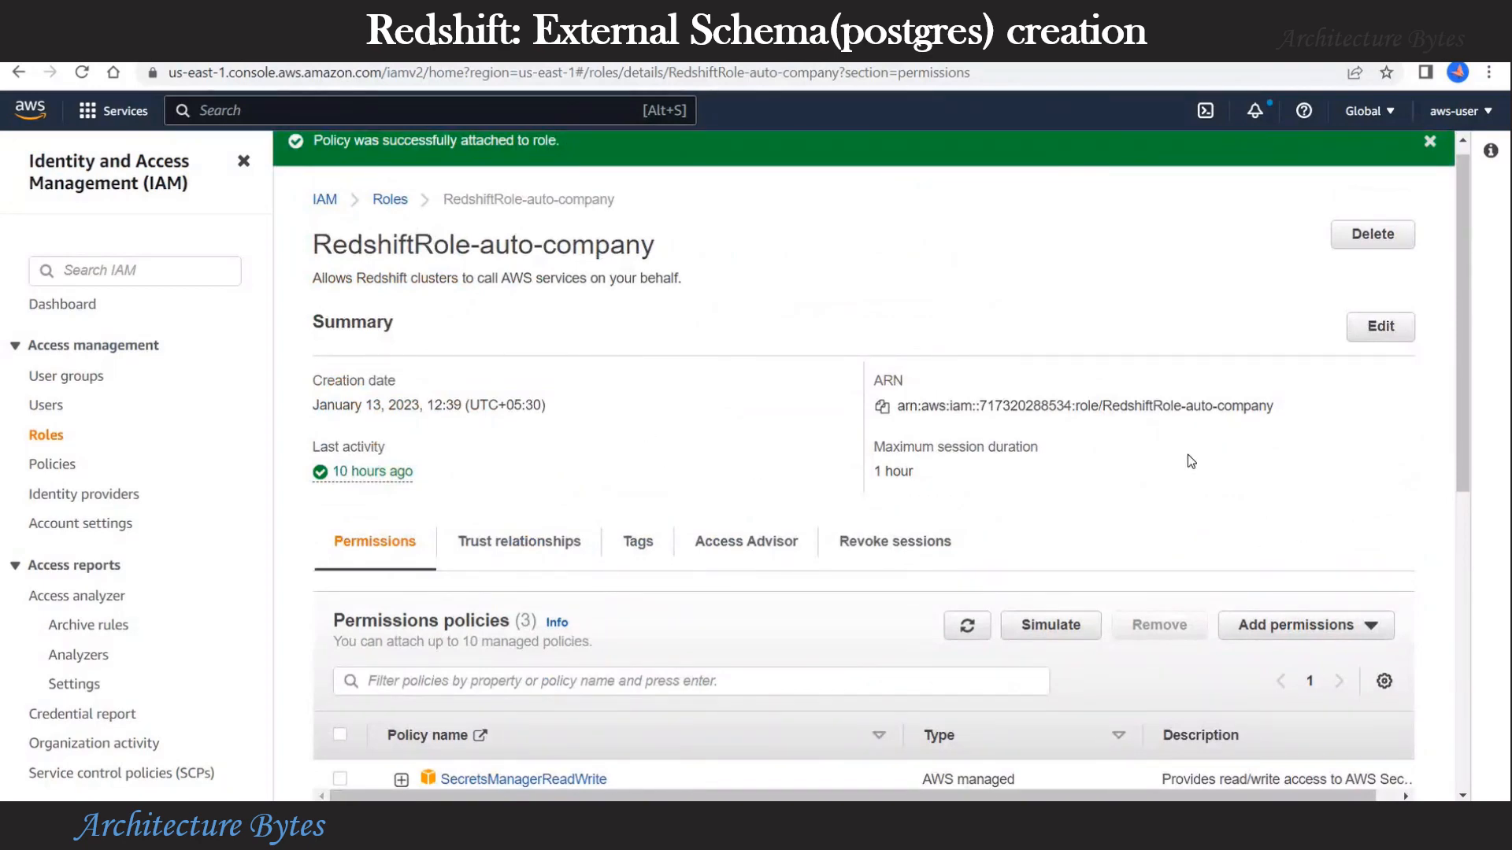
pyautogui.click(882, 407)
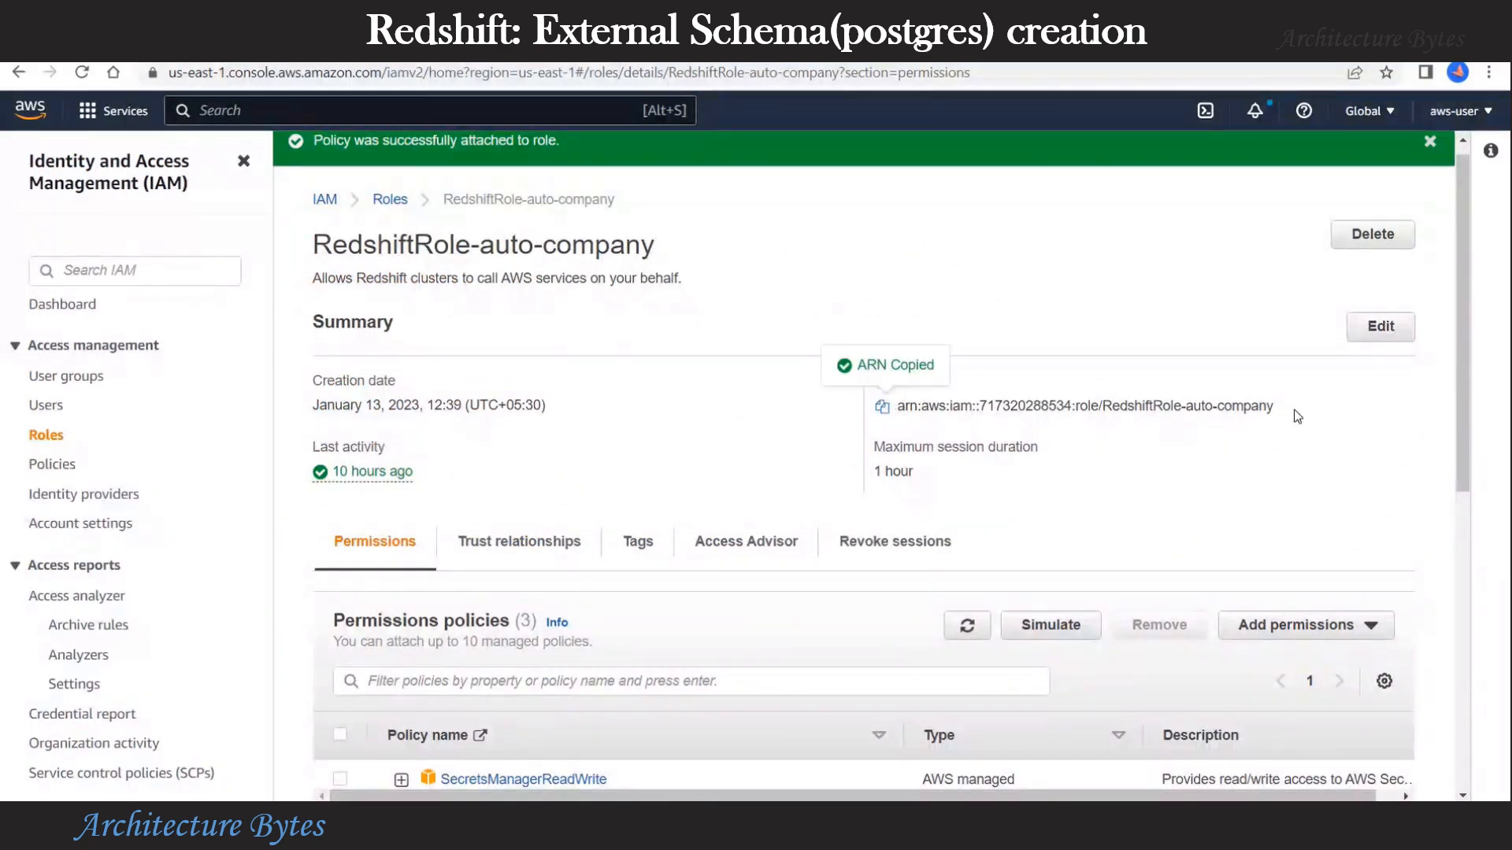
pyautogui.tripleClick(902, 407)
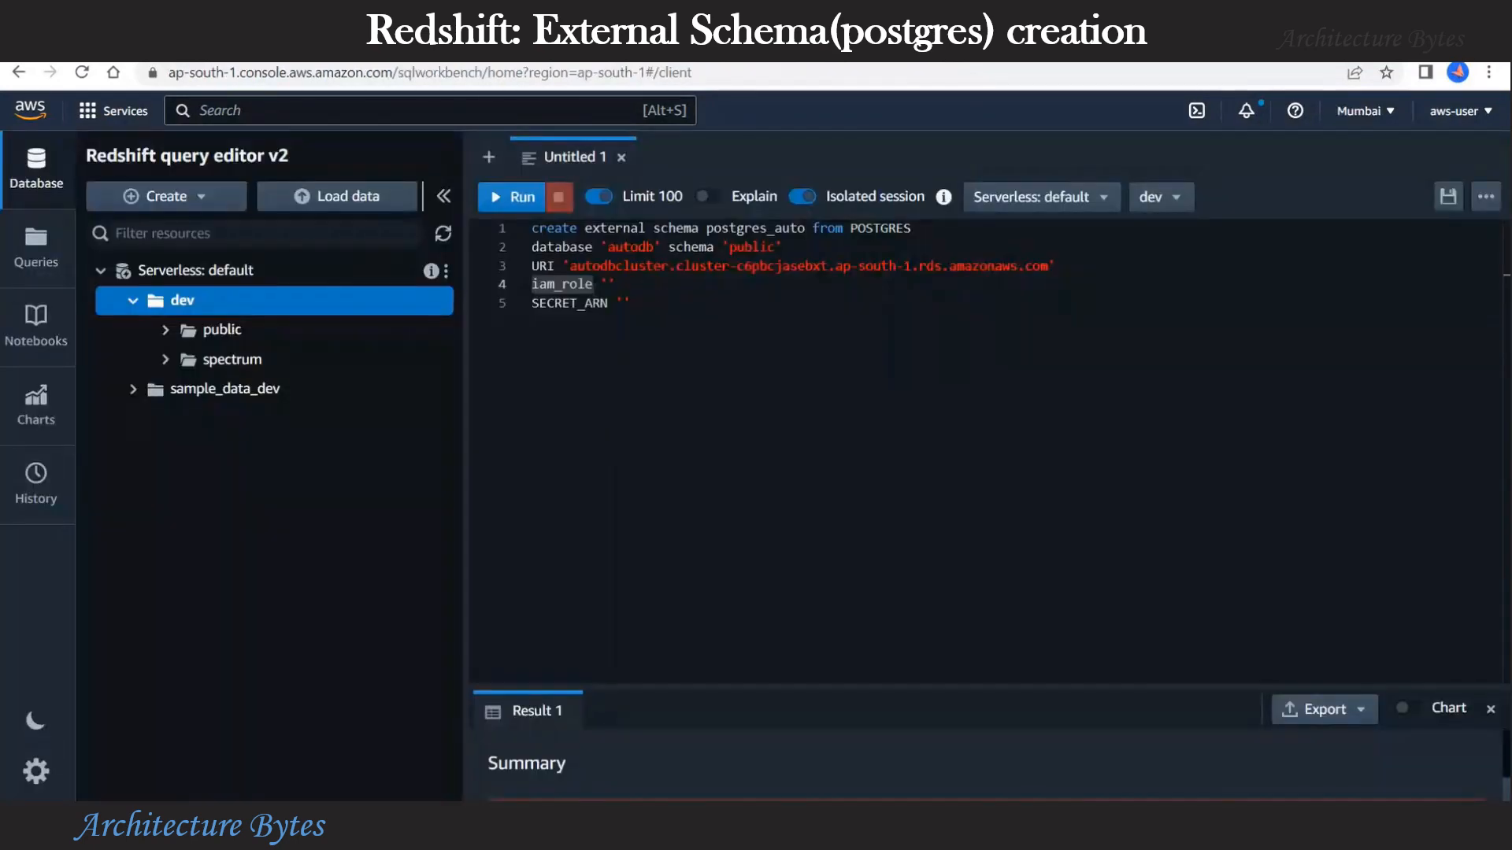
pyautogui.click(615, 285)
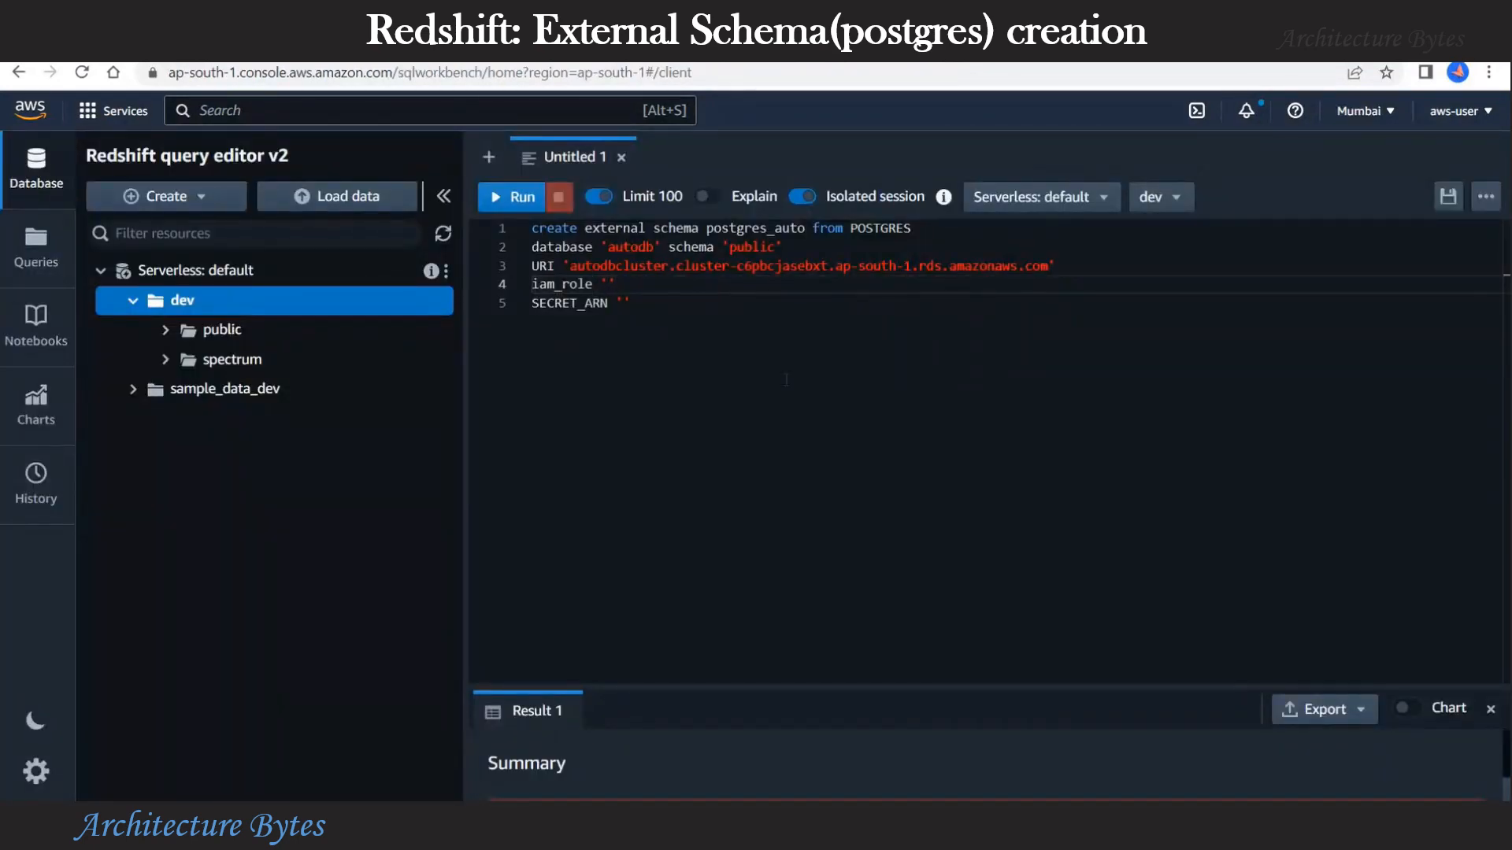
pyautogui.hotkey('ctrl', 'v')
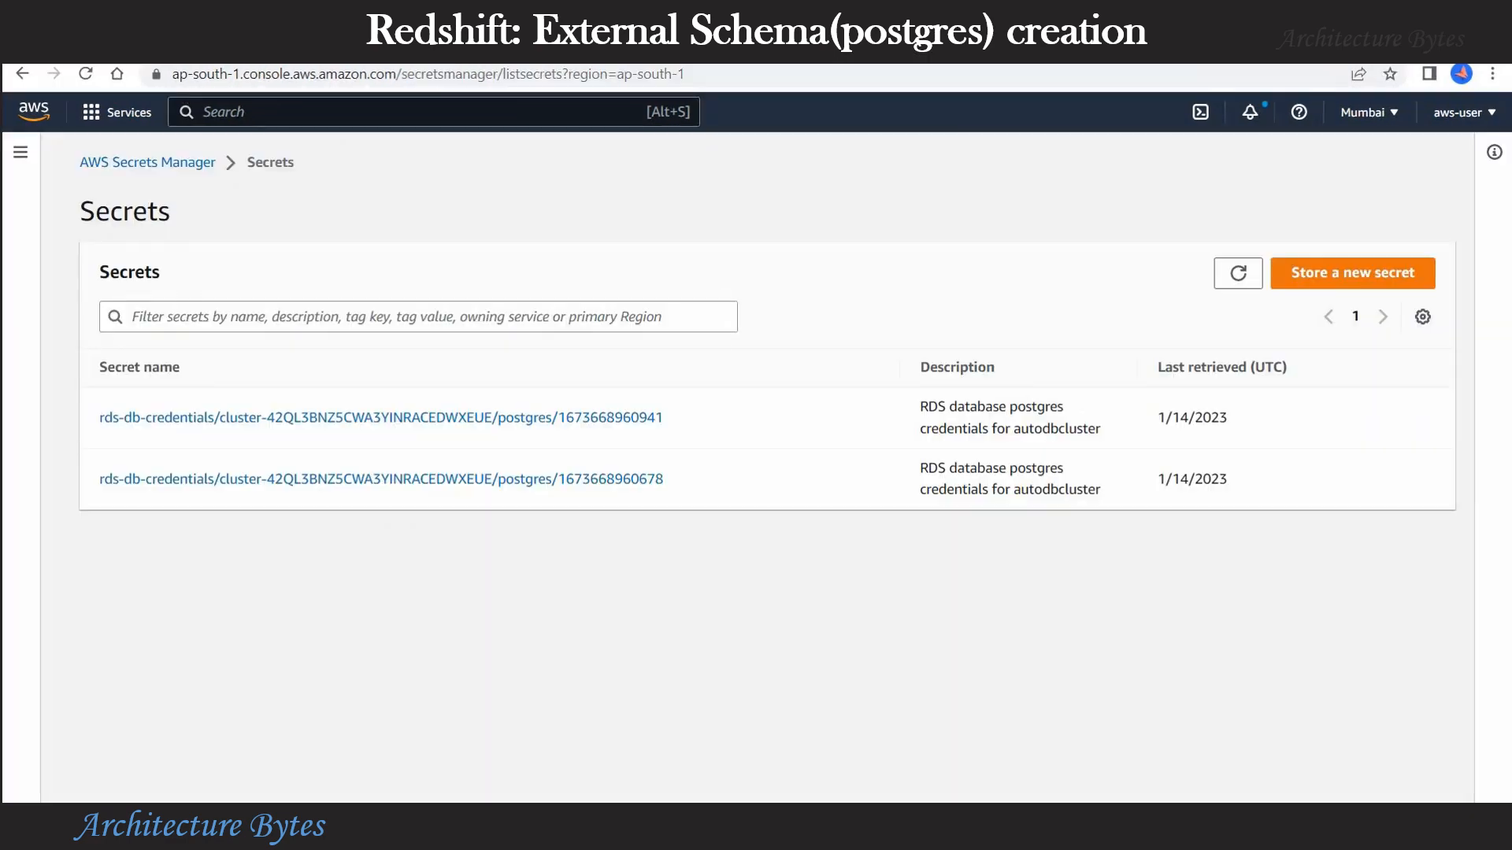
# Step: In Secrets Manager, open the first listed postgres credentials secret for autodbcluster and copy its secret ARN
pyautogui.moveTo(295, 163); pyautogui.dragTo(73, 166)
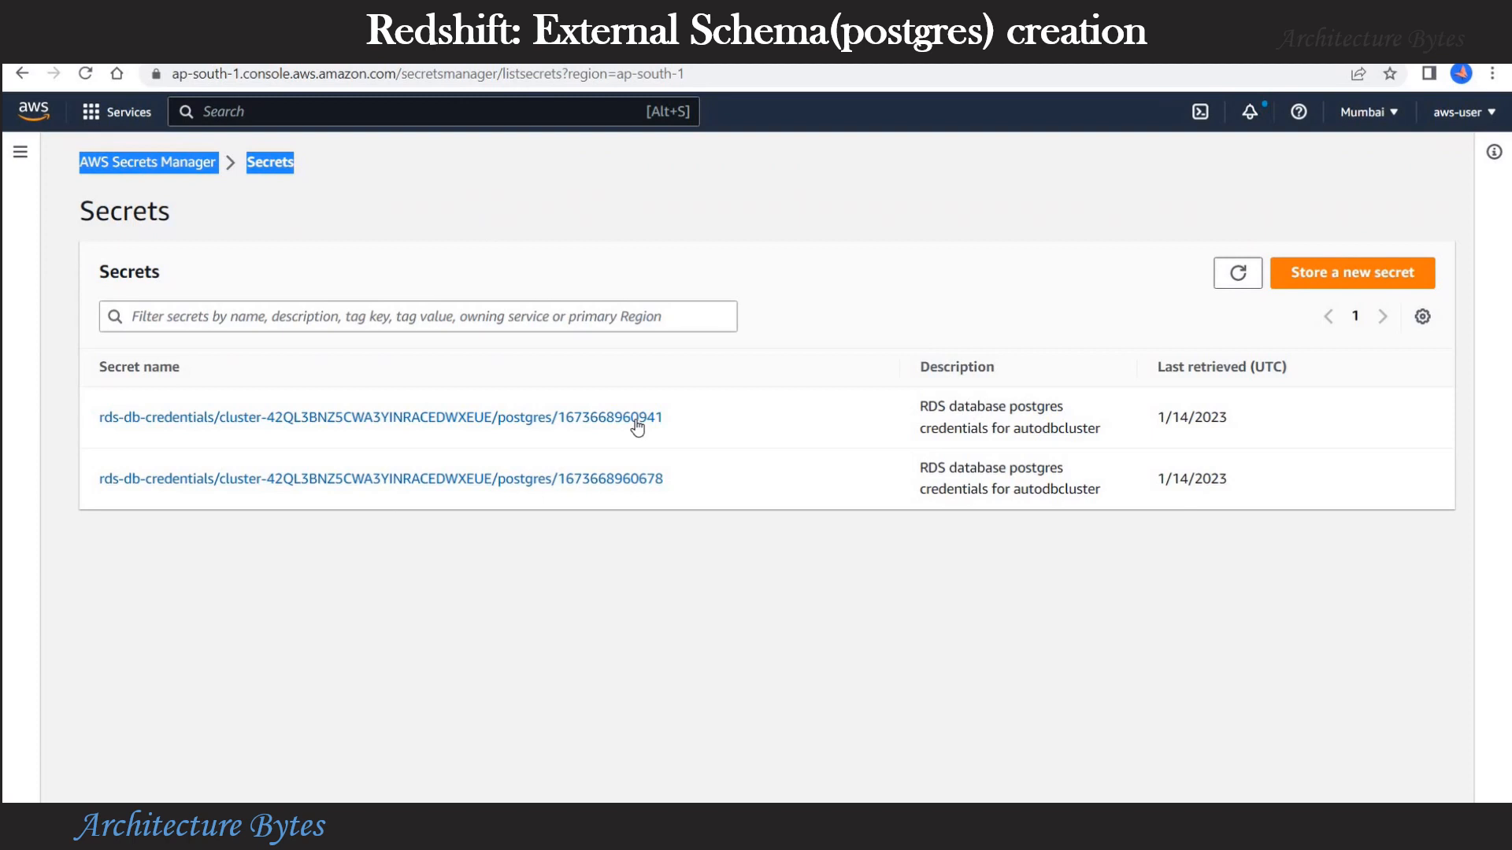
pyautogui.moveTo(919, 407); pyautogui.dragTo(1111, 443)
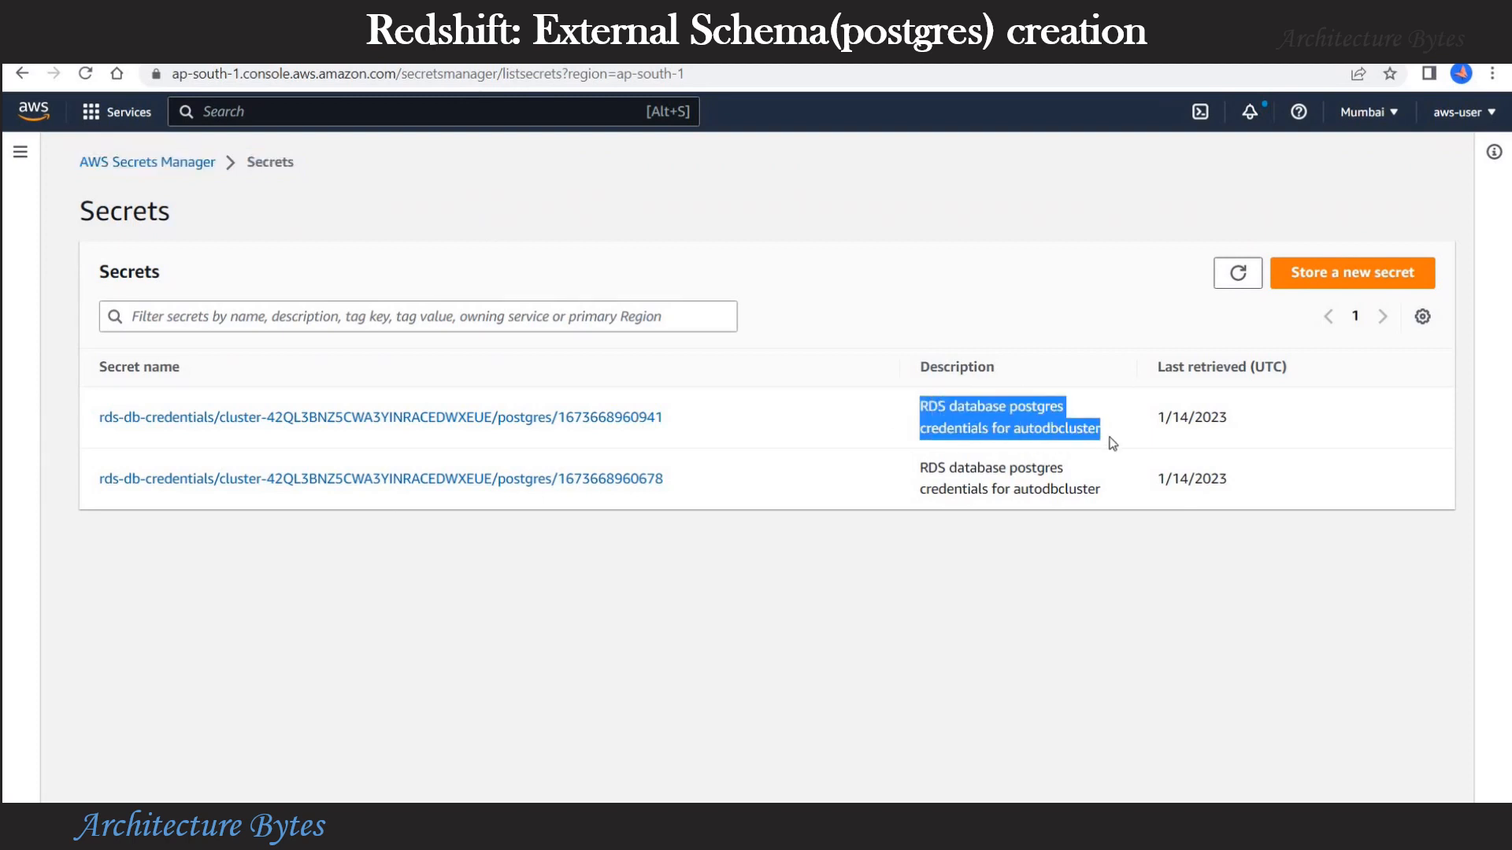
pyautogui.click(641, 421)
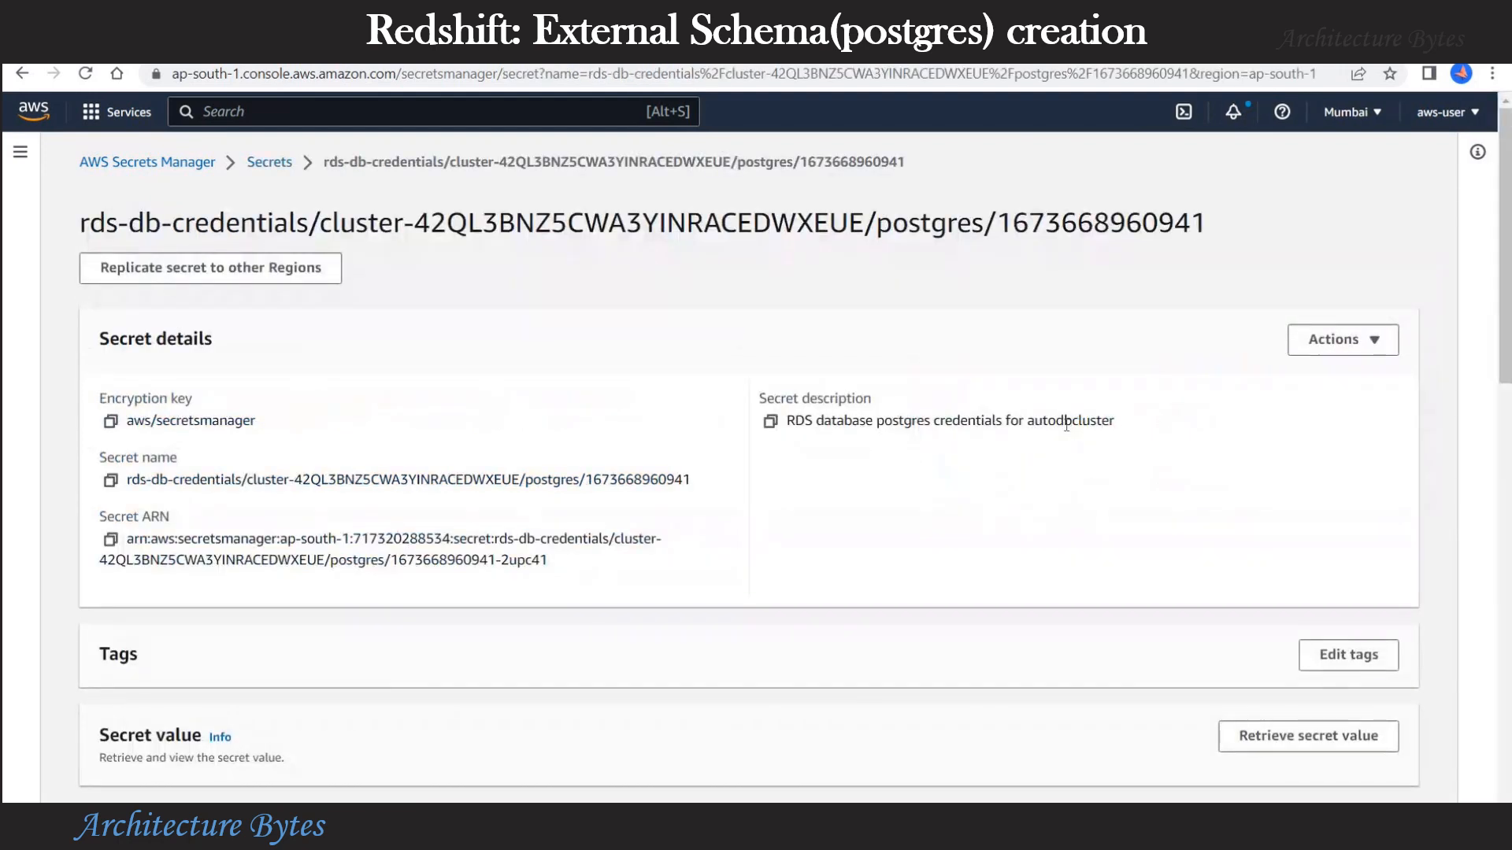
pyautogui.moveTo(1113, 422); pyautogui.dragTo(767, 418)
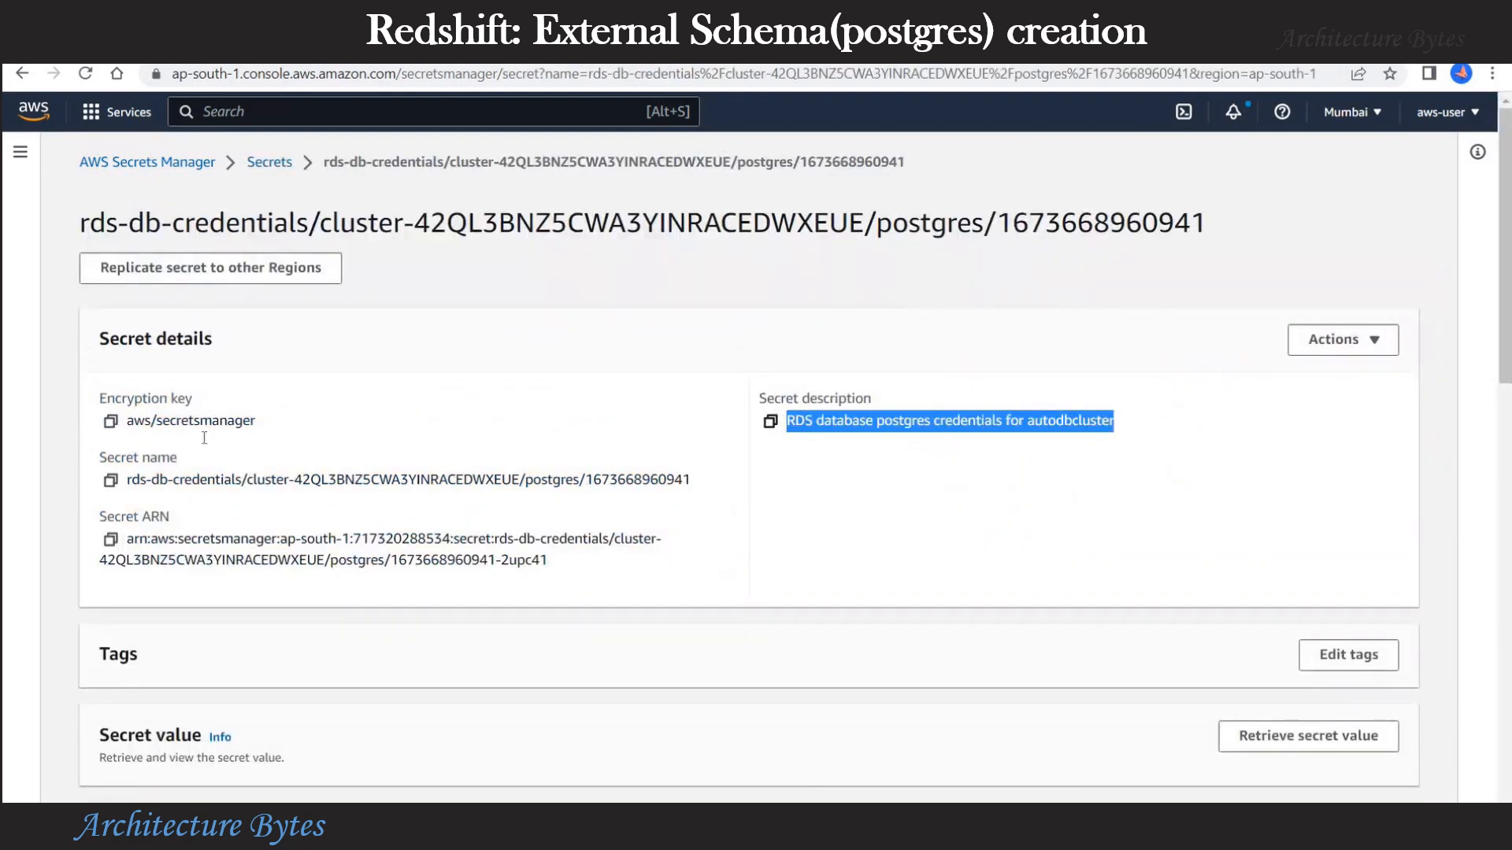
pyautogui.moveTo(169, 517); pyautogui.dragTo(96, 519)
pyautogui.moveTo(552, 560); pyautogui.dragTo(115, 543)
pyautogui.click(115, 543)
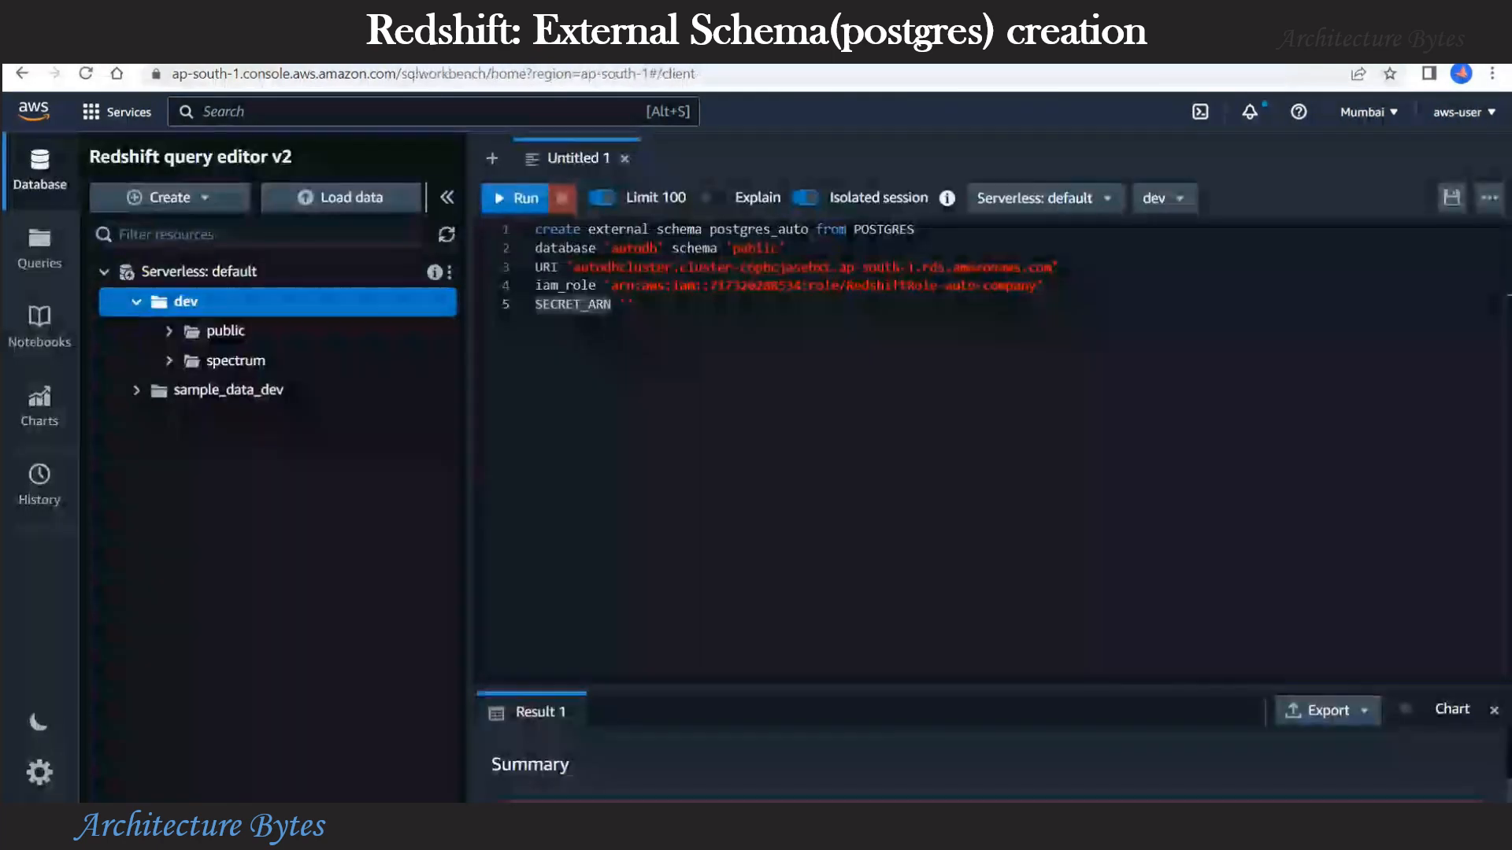
# Step: Back in Redshift query editor v2, paste the copied secret's ARN as the SECRET_ARN value of the external schema statement
pyautogui.doubleClick(573, 304)
pyautogui.click(645, 311)
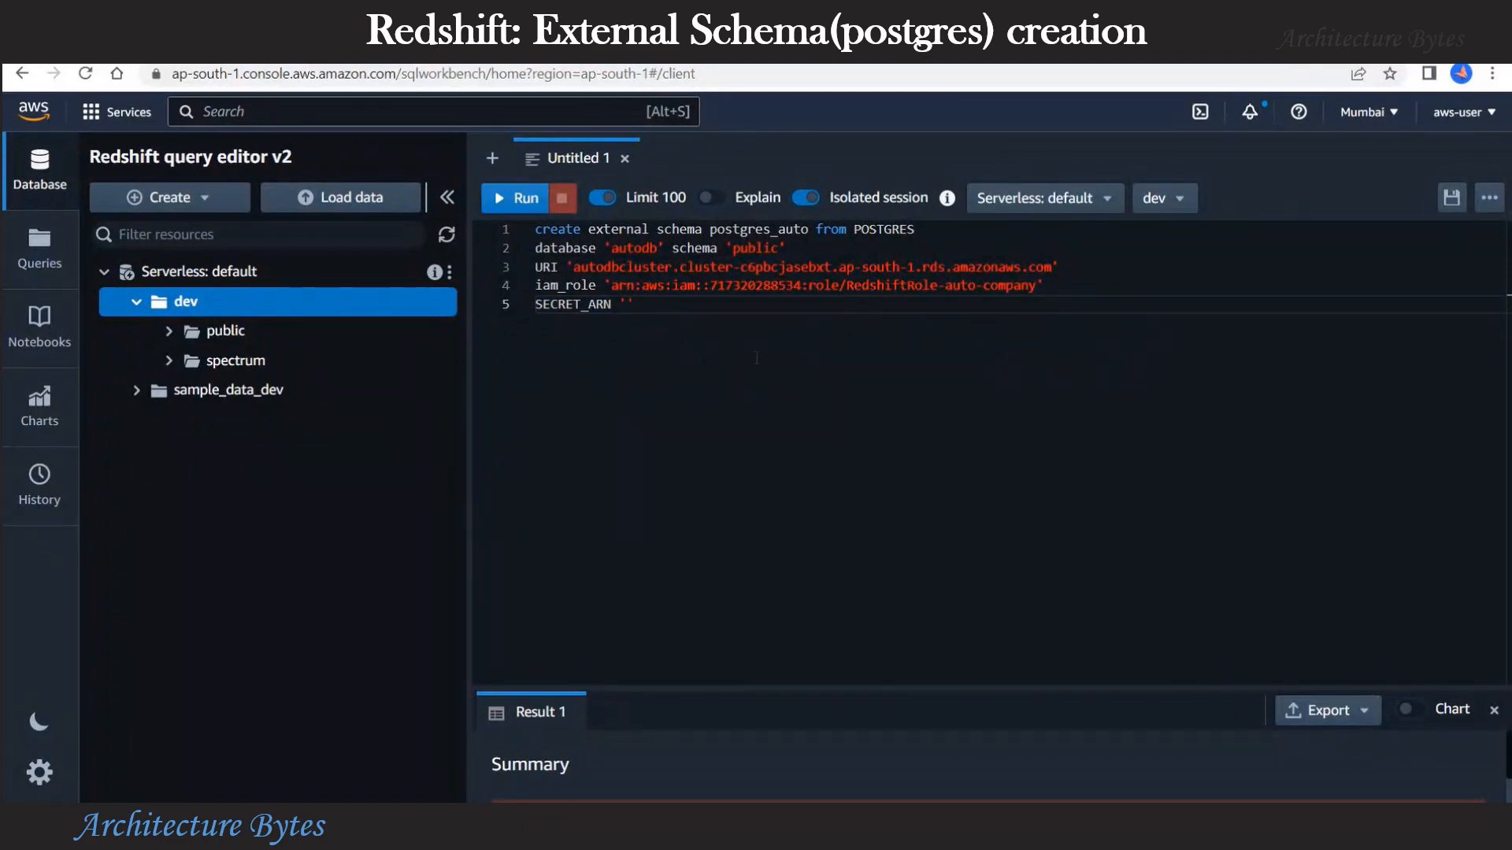
pyautogui.hotkey('ctrl', 'v')
pyautogui.click(784, 325)
pyautogui.press('Return')
pyautogui.press('Return')
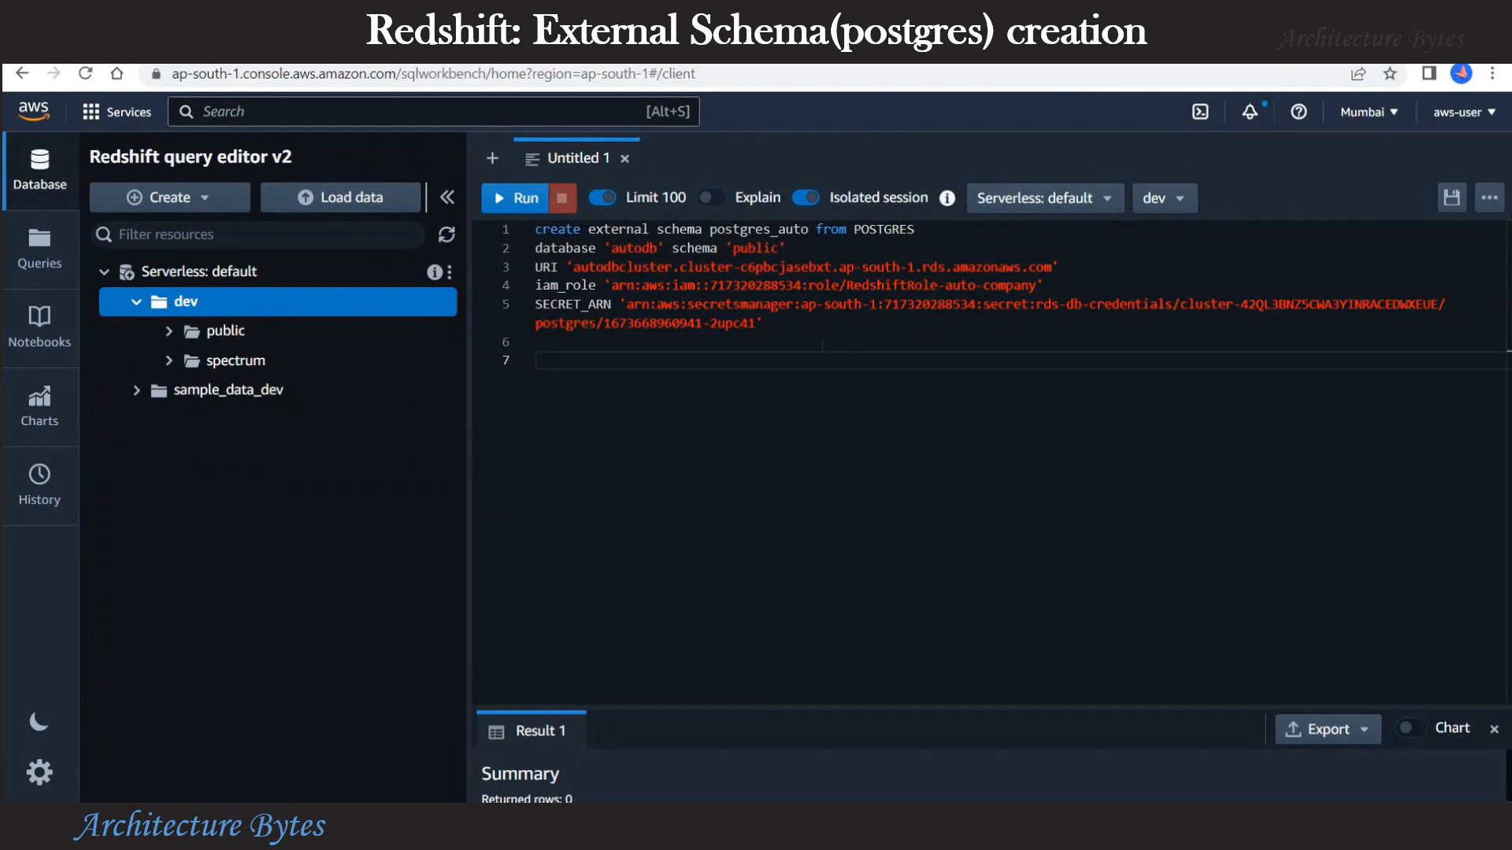
# Step: Run the complete create external schema statement for postgres_auto and refresh the dev database
pyautogui.moveTo(767, 325); pyautogui.dragTo(535, 230)
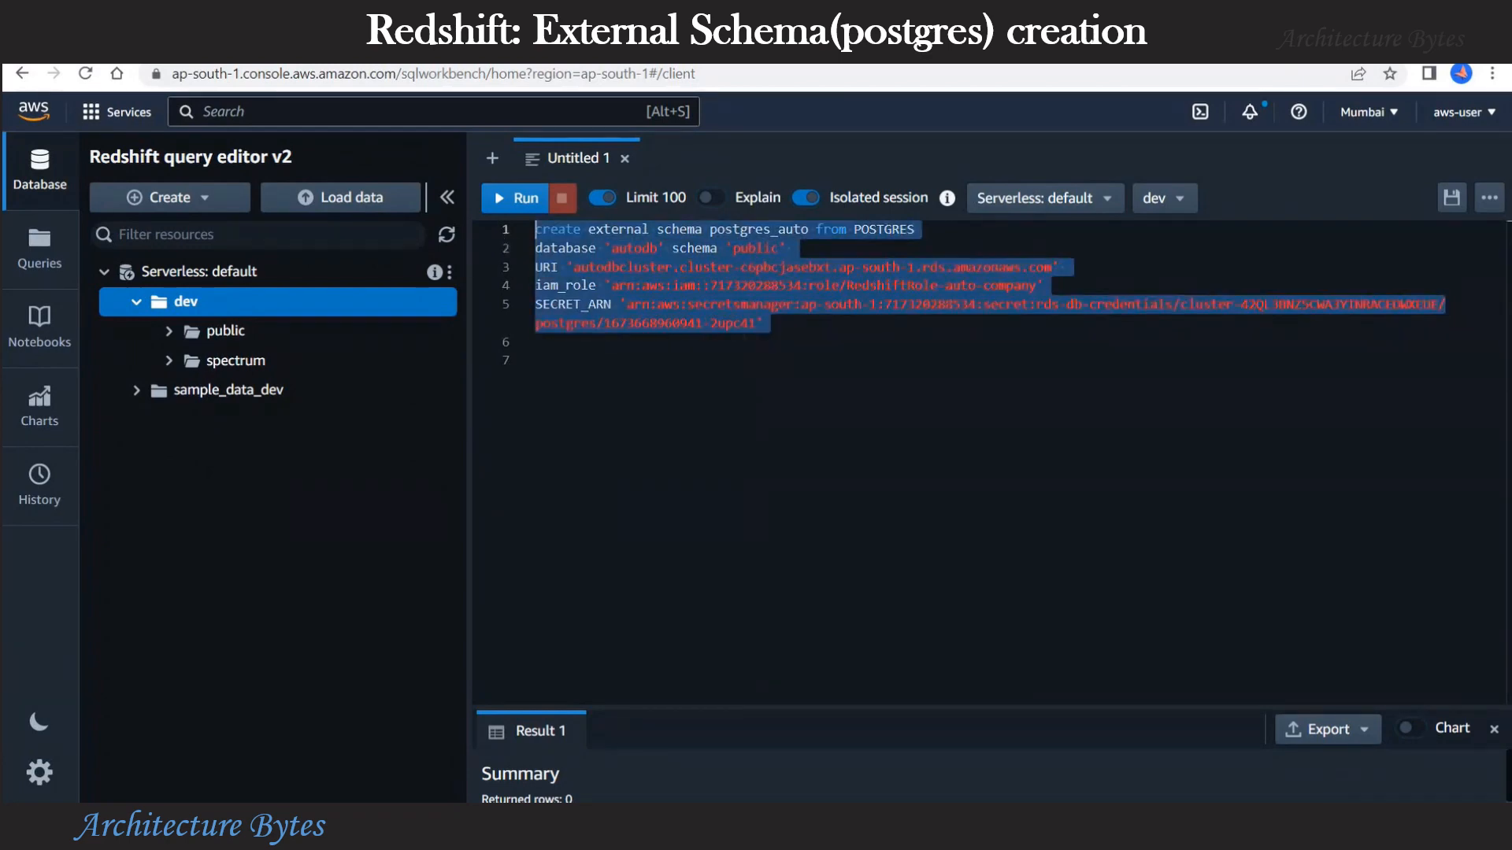
pyautogui.click(522, 198)
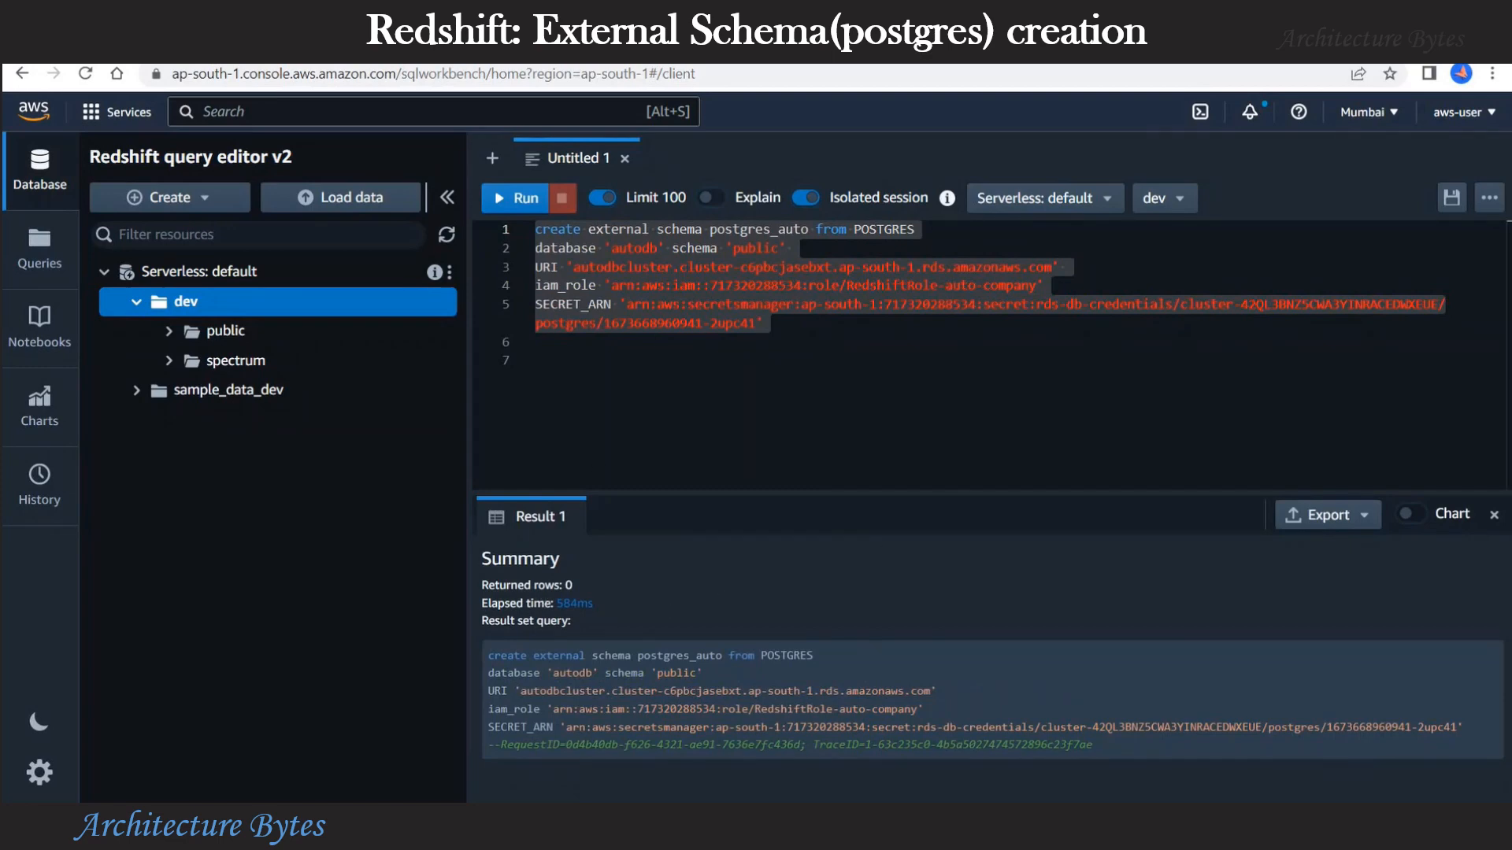
pyautogui.rightClick(183, 306)
pyautogui.click(239, 309)
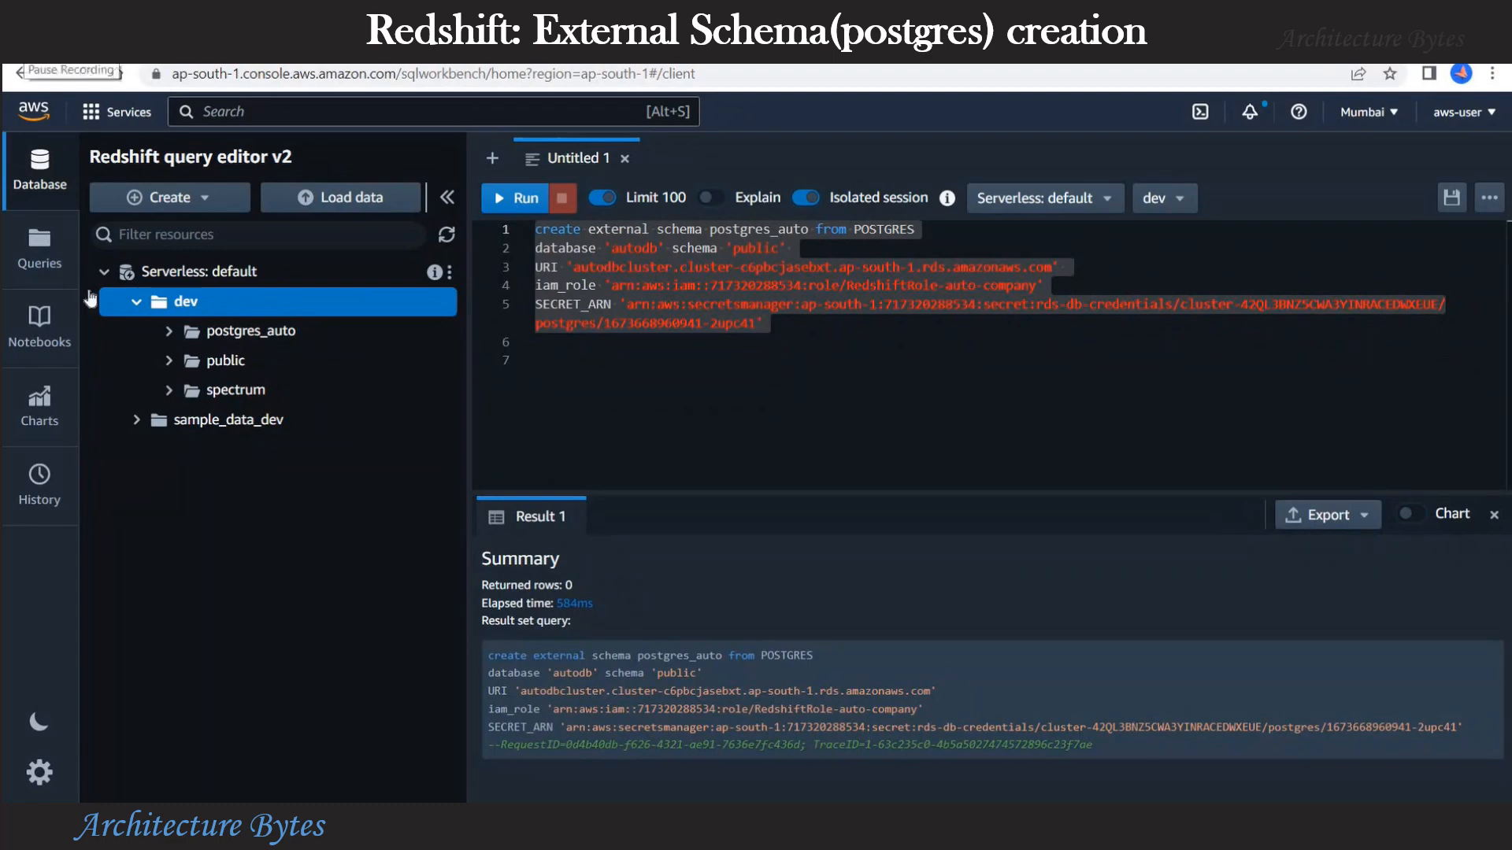
# Step: Expand the tables of the postgres_auto schema and check the trucks_size table
pyautogui.click(168, 330)
pyautogui.click(201, 361)
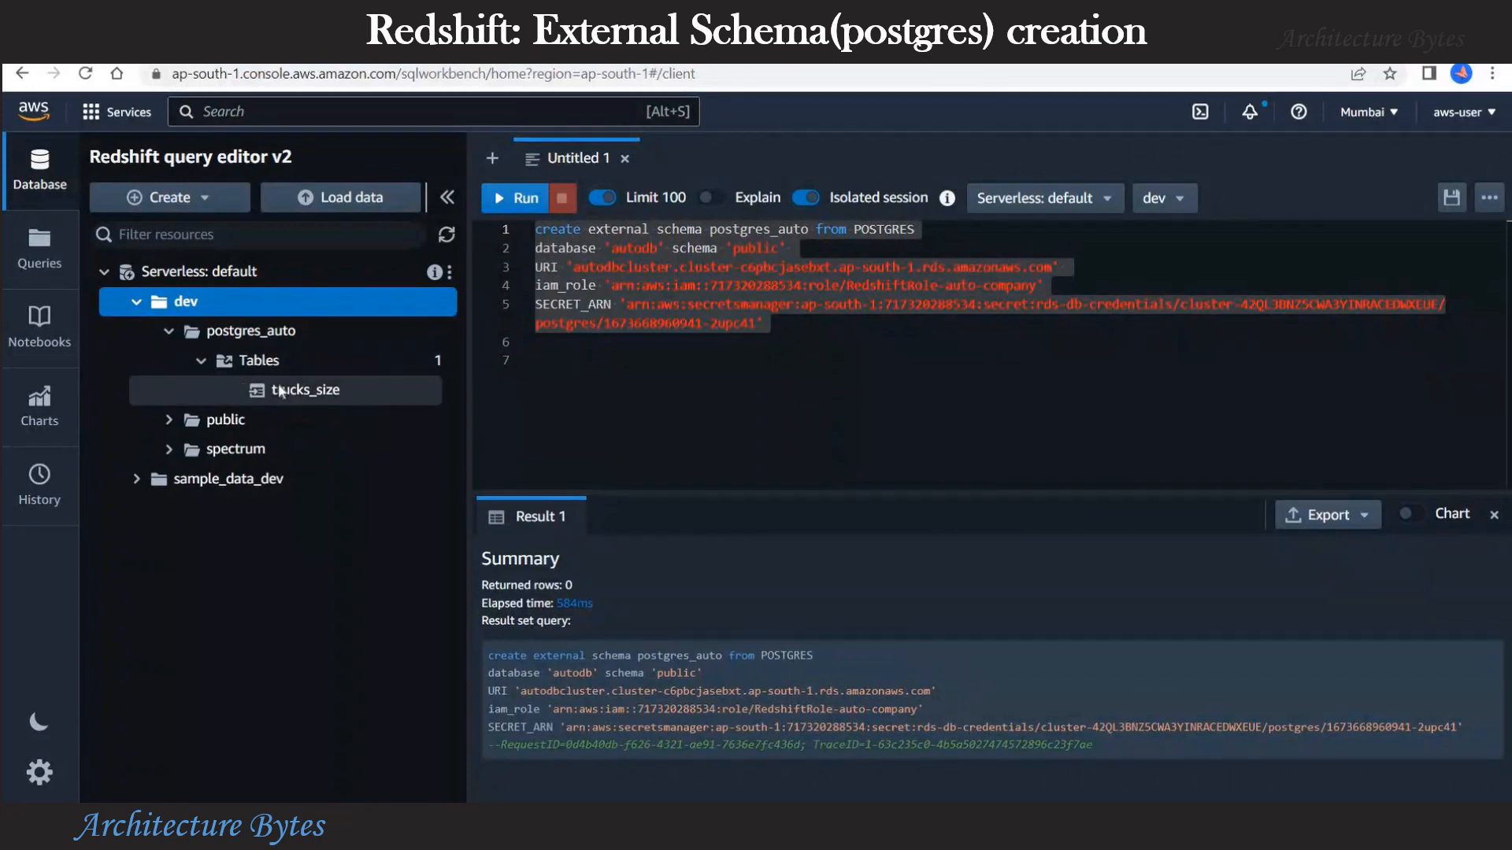
pyautogui.click(280, 391)
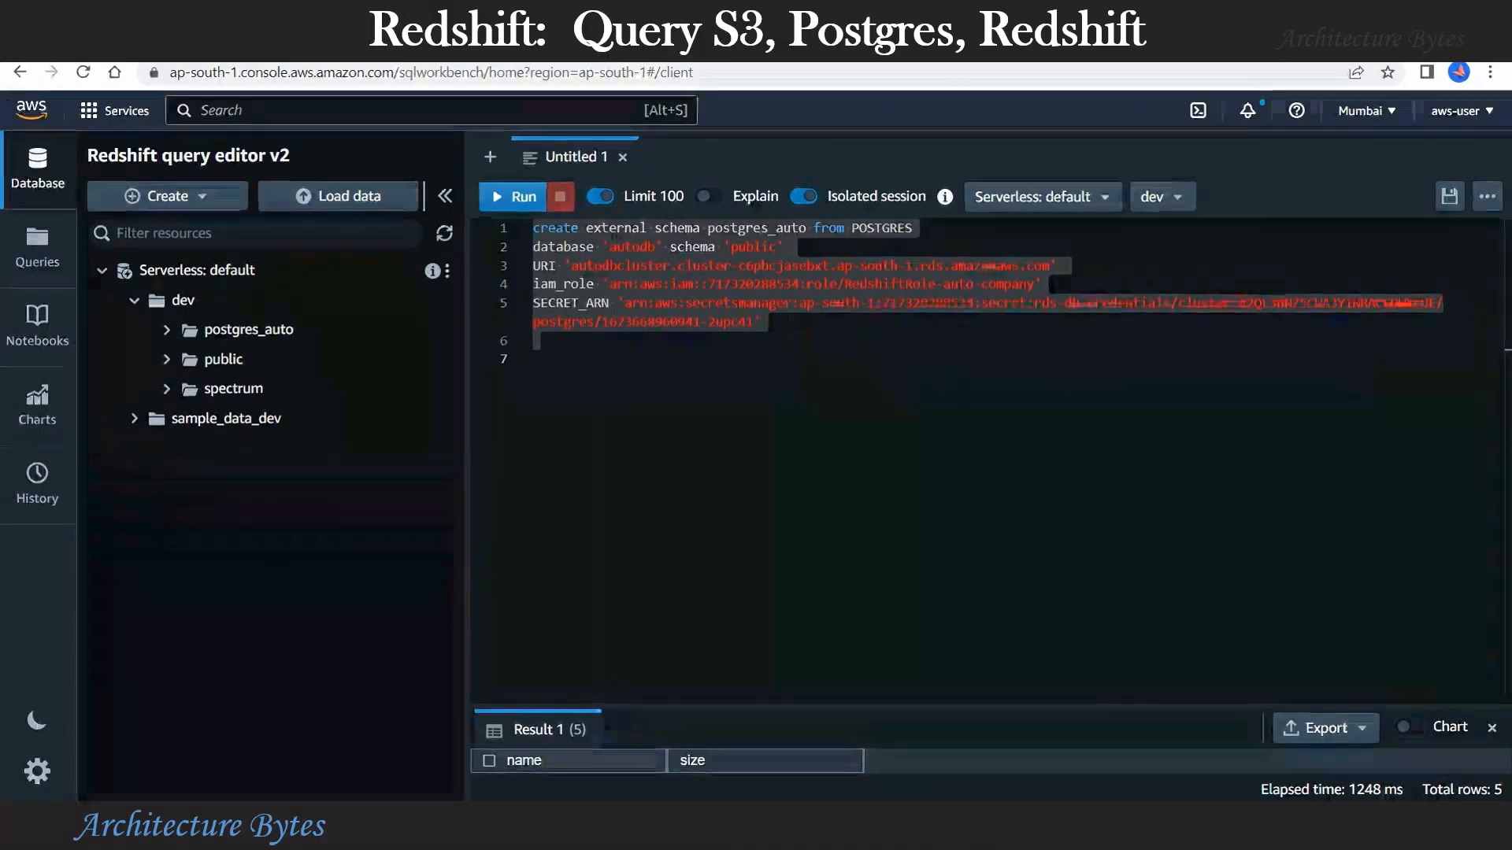
# Step: Replace the editor's contents with the comment "# Query postgres data from Redshift" and the query "select * from postgres_auto.trucks_size"
pyautogui.click(799, 328)
pyautogui.moveTo(535, 359); pyautogui.dragTo(533, 228)
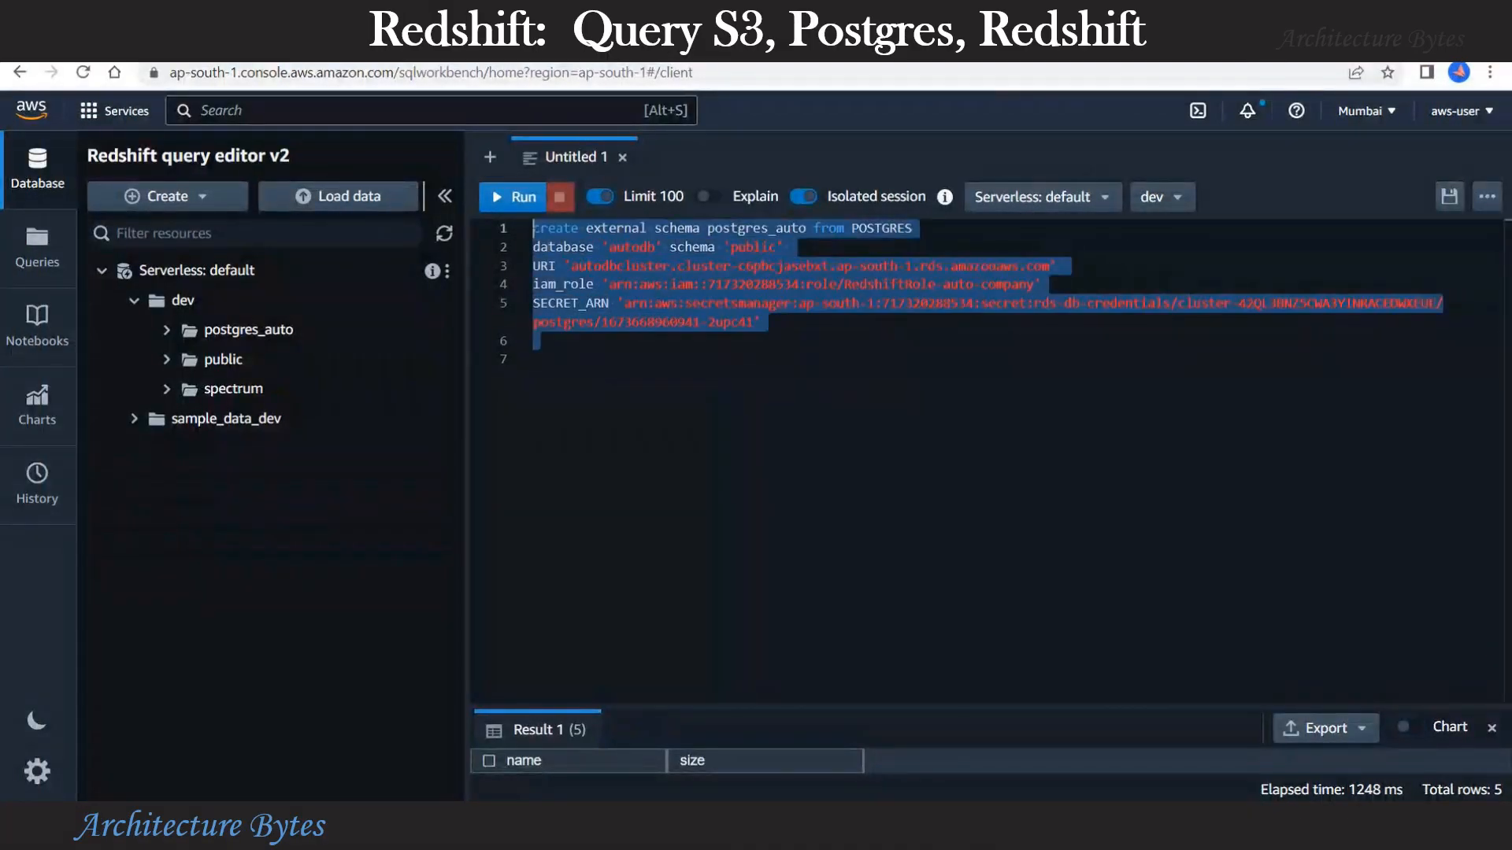
pyautogui.press('BackSpace')
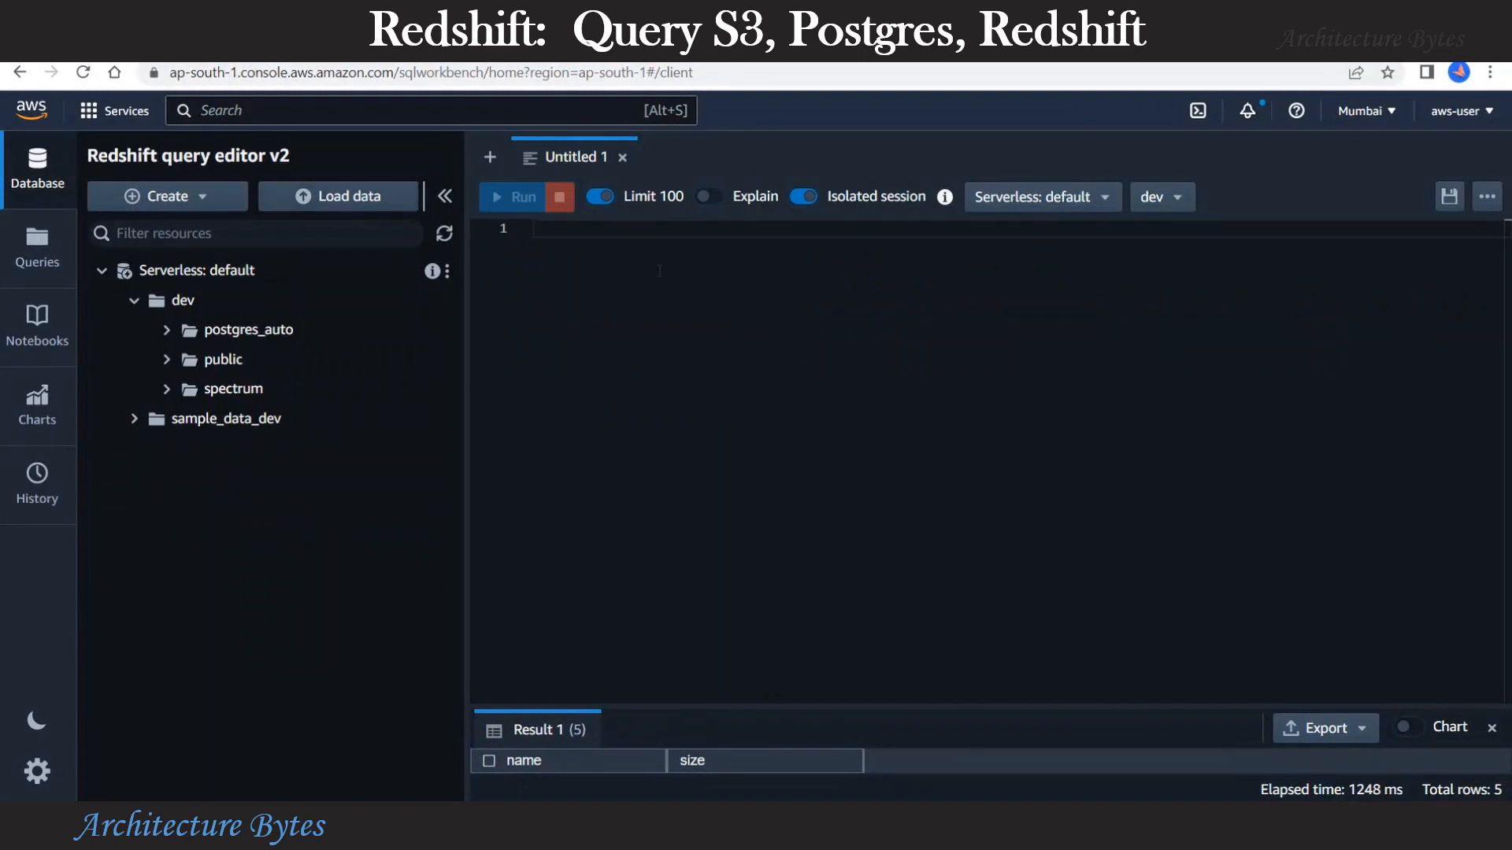
pyautogui.write('# Query postgres data from Redshift select * from postgres_auto.trucks_size')
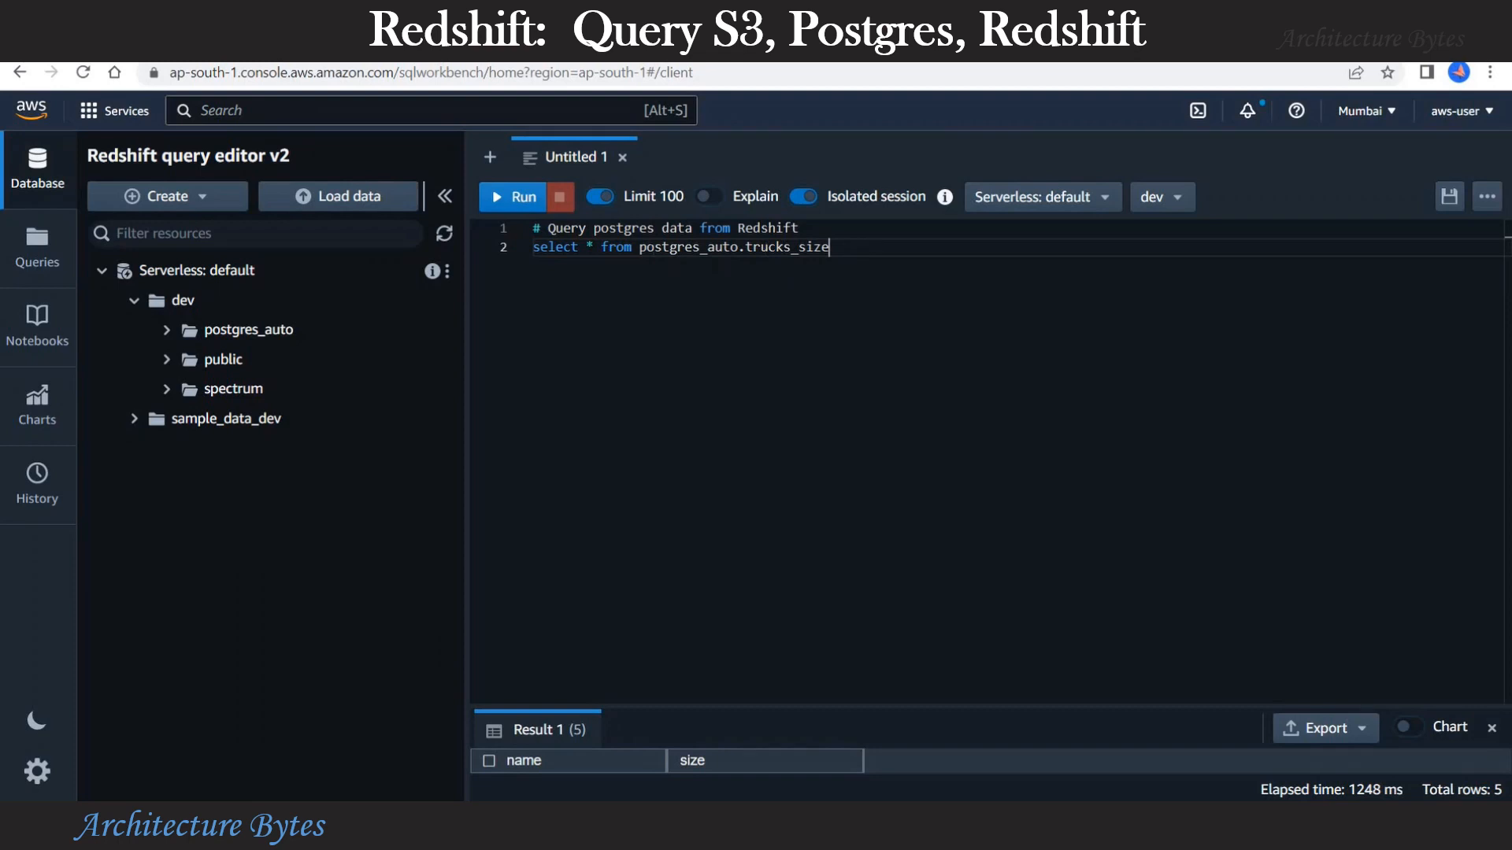
# Step: Expand the tables of the postgres_auto schema and run only the trucks_size select query
pyautogui.moveTo(829, 246); pyautogui.dragTo(489, 248)
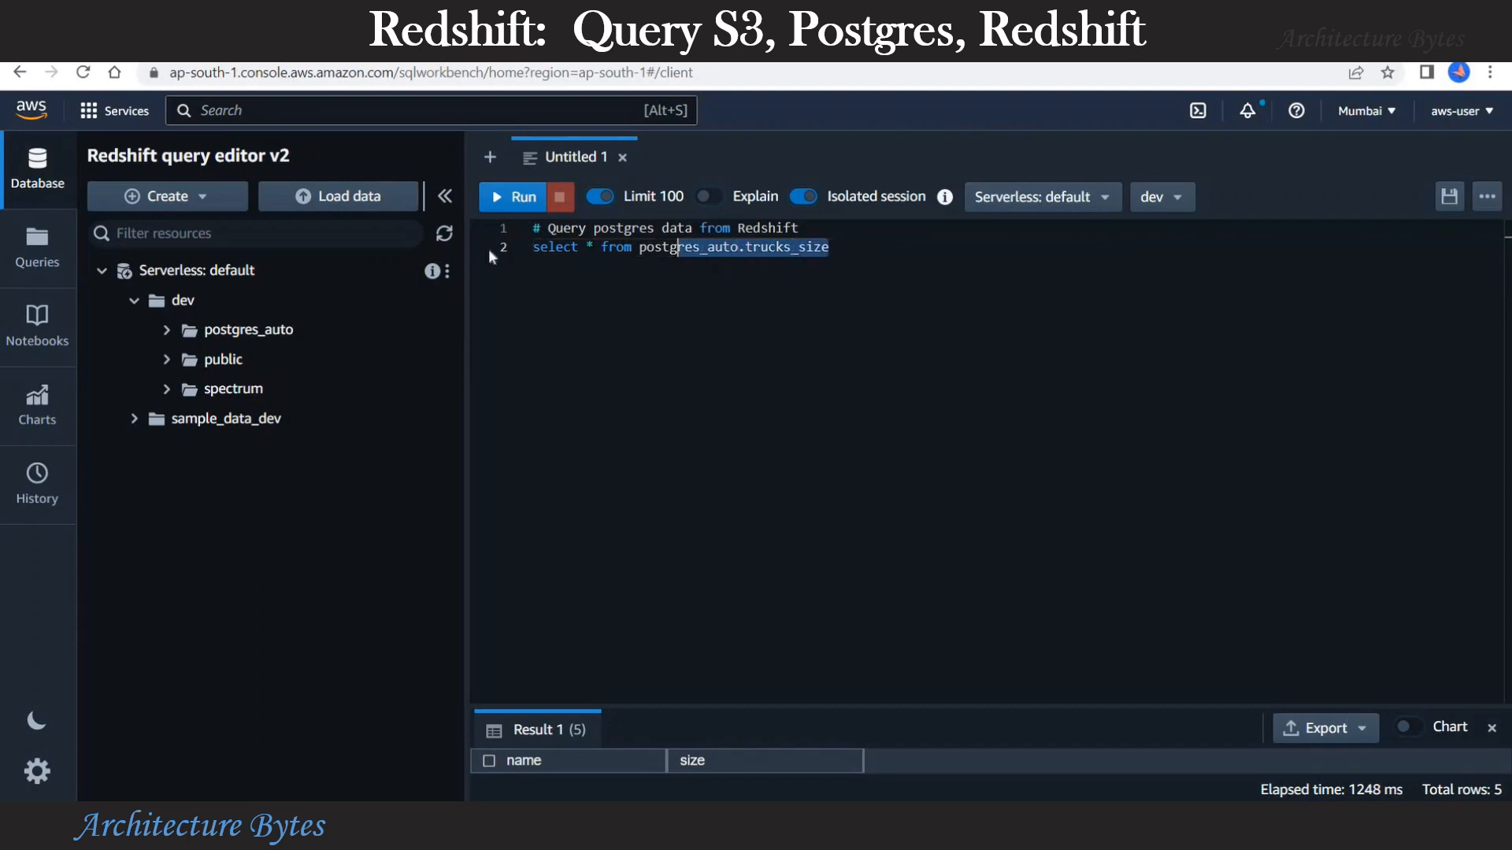
pyautogui.click(162, 328)
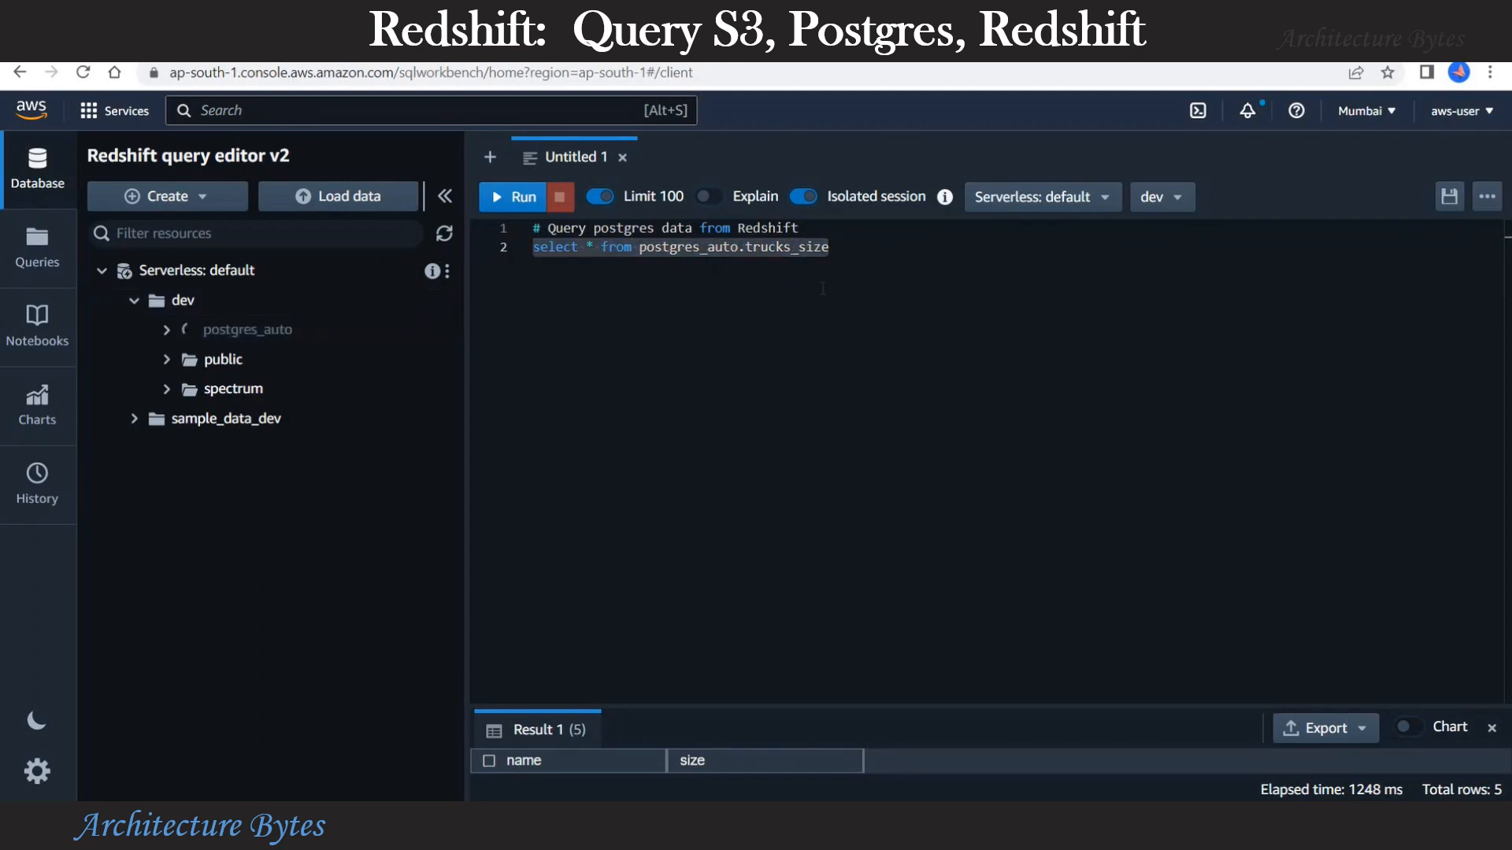
pyautogui.click(337, 368)
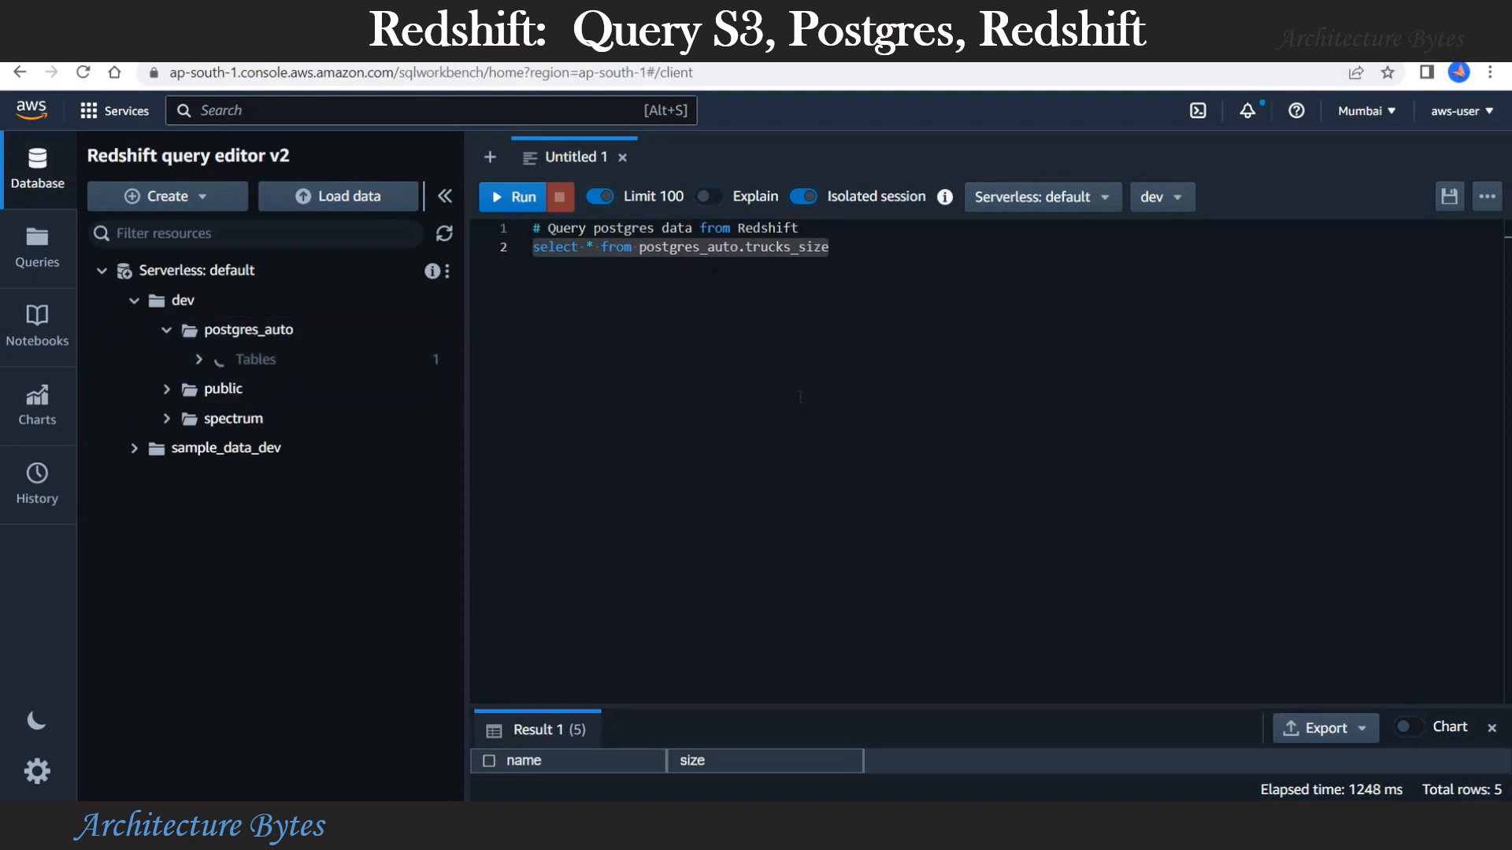
pyautogui.click(800, 397)
pyautogui.click(516, 248)
pyautogui.click(512, 197)
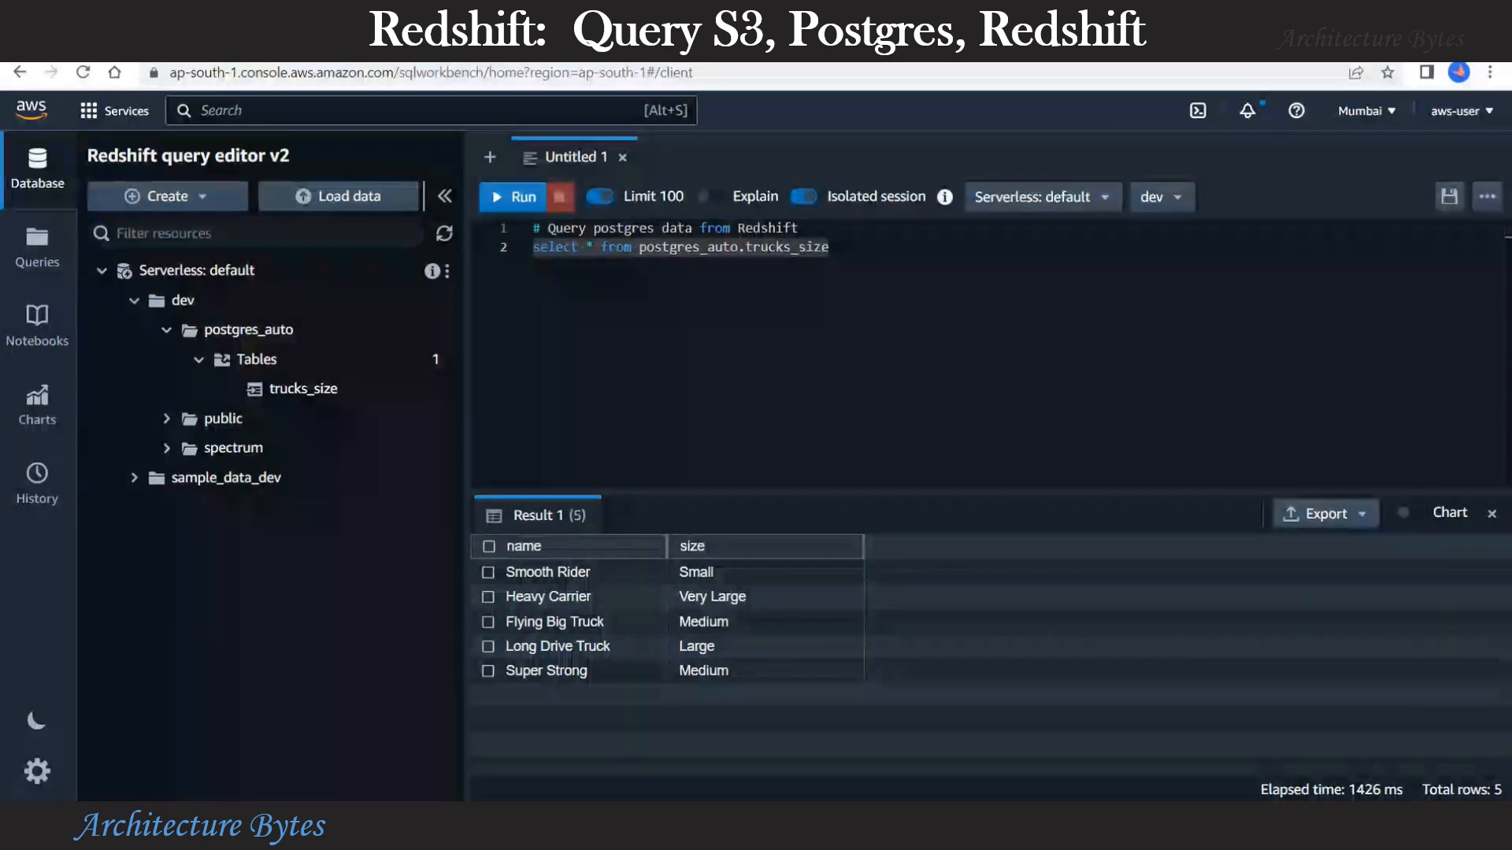
# Step: Expand the spectrum schema's tables, then add "# Query S3 data from Redshift" with "select * from spectrum.trucks" and run that query
pyautogui.click(165, 447)
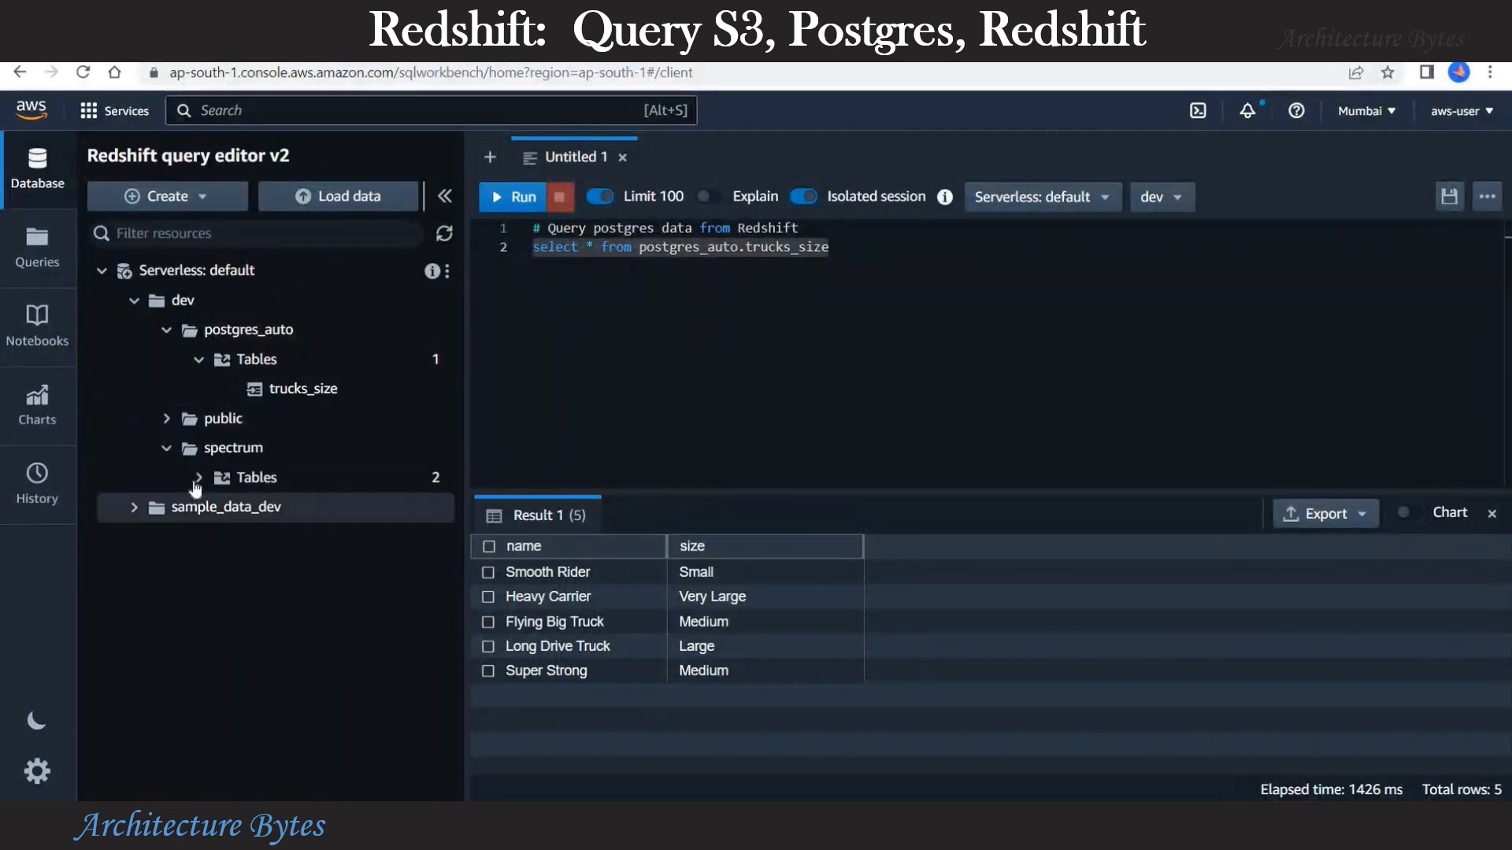
pyautogui.click(198, 477)
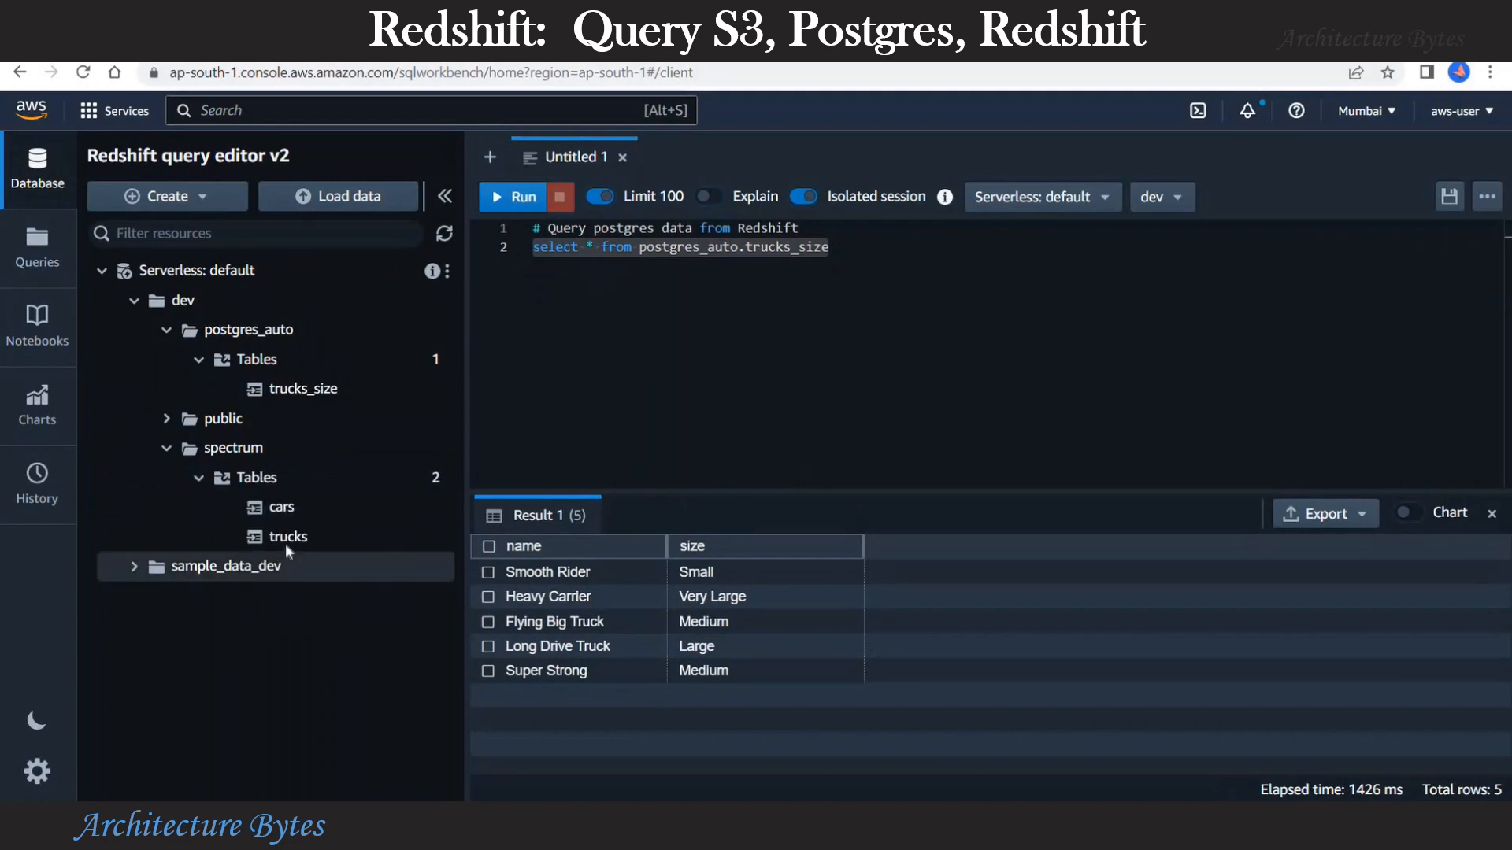
pyautogui.click(863, 325)
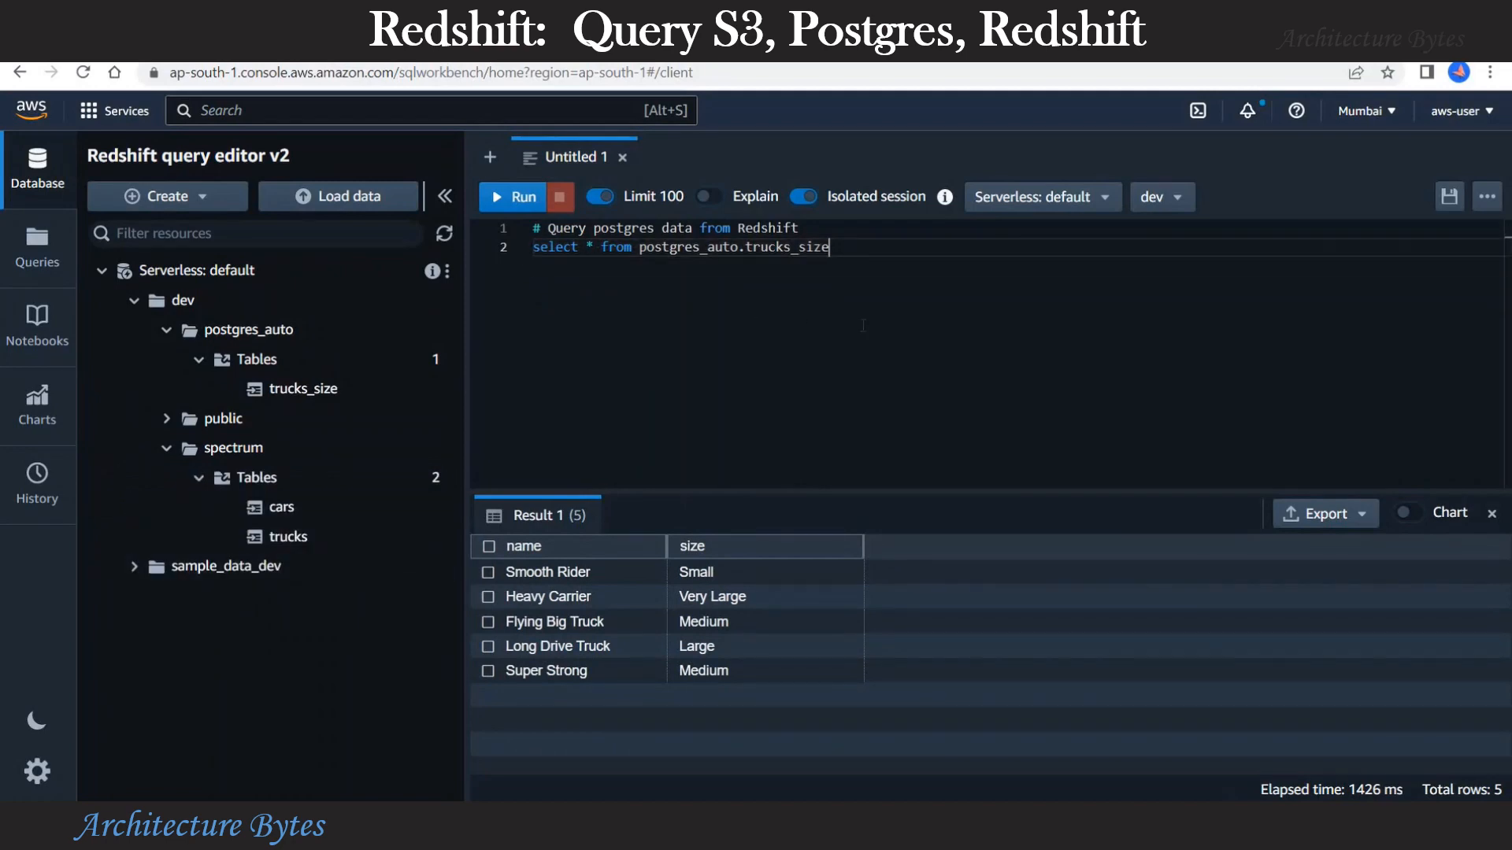
pyautogui.write('# Query S3 data from Redshift select * from spectrum.trucks')
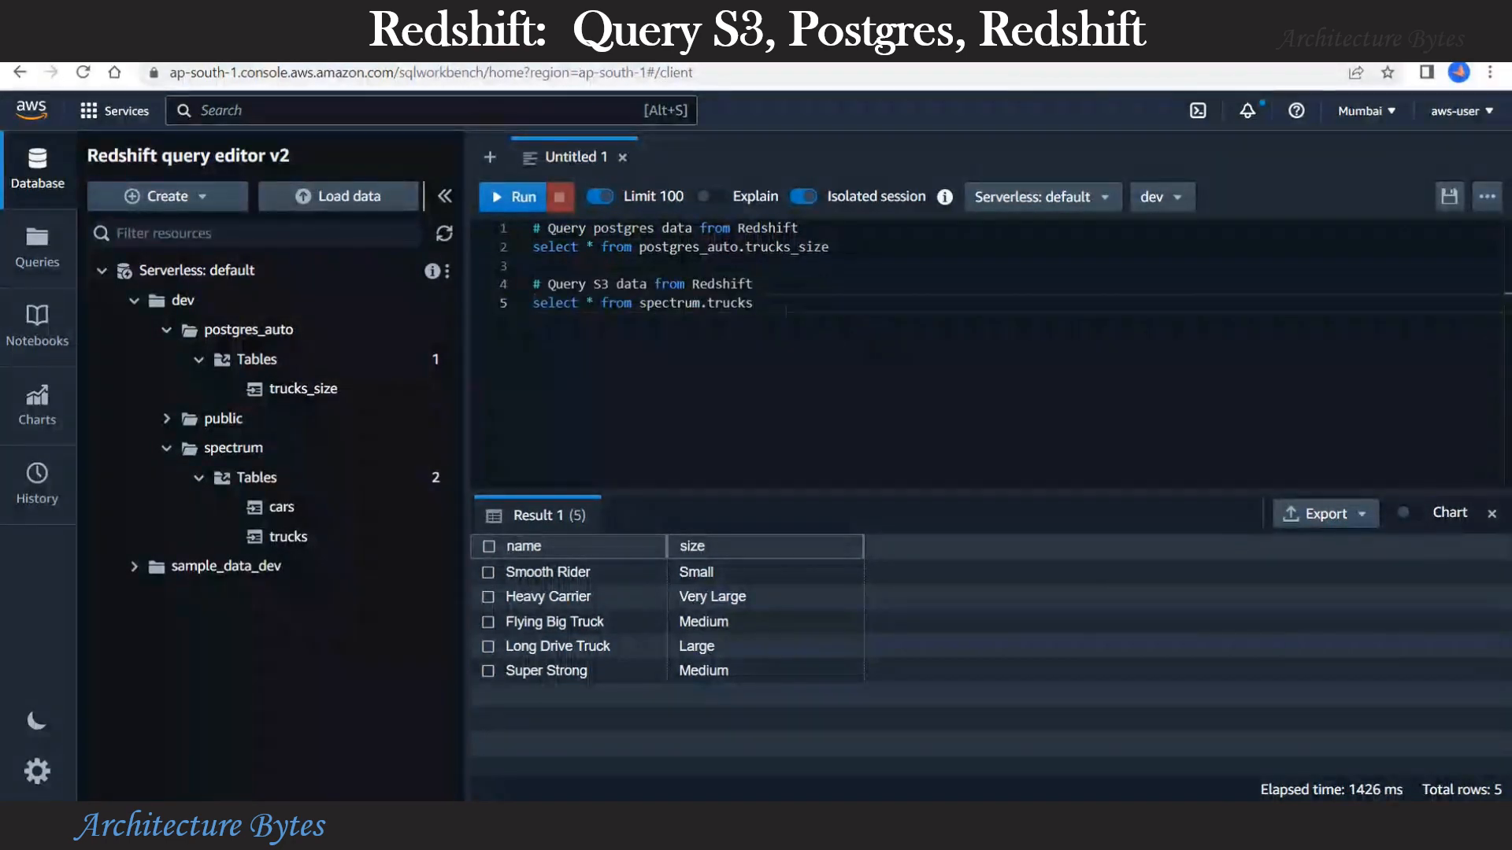
pyautogui.moveTo(754, 304); pyautogui.dragTo(517, 308)
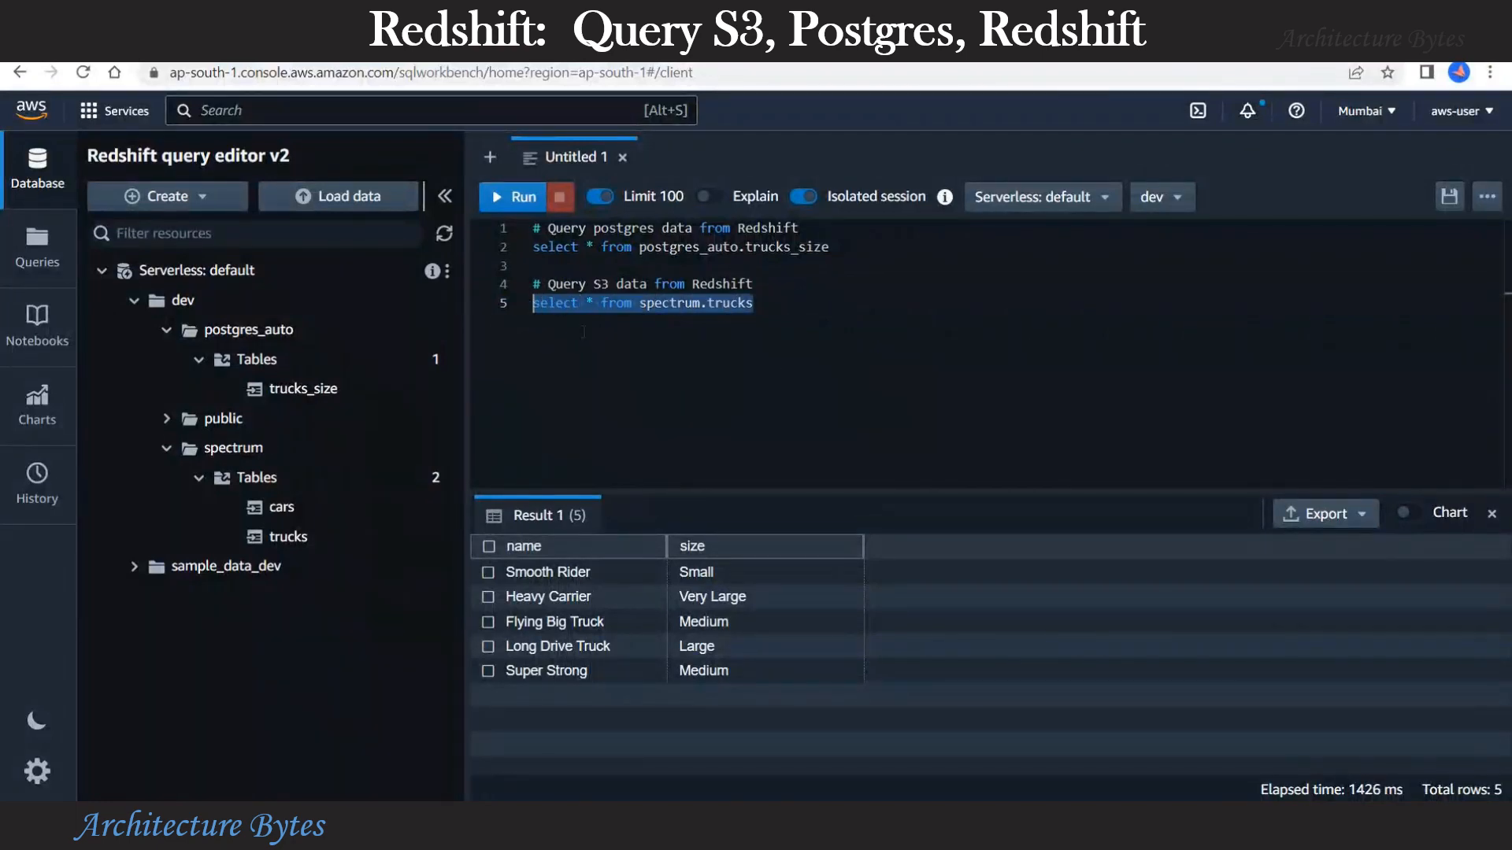
pyautogui.click(513, 200)
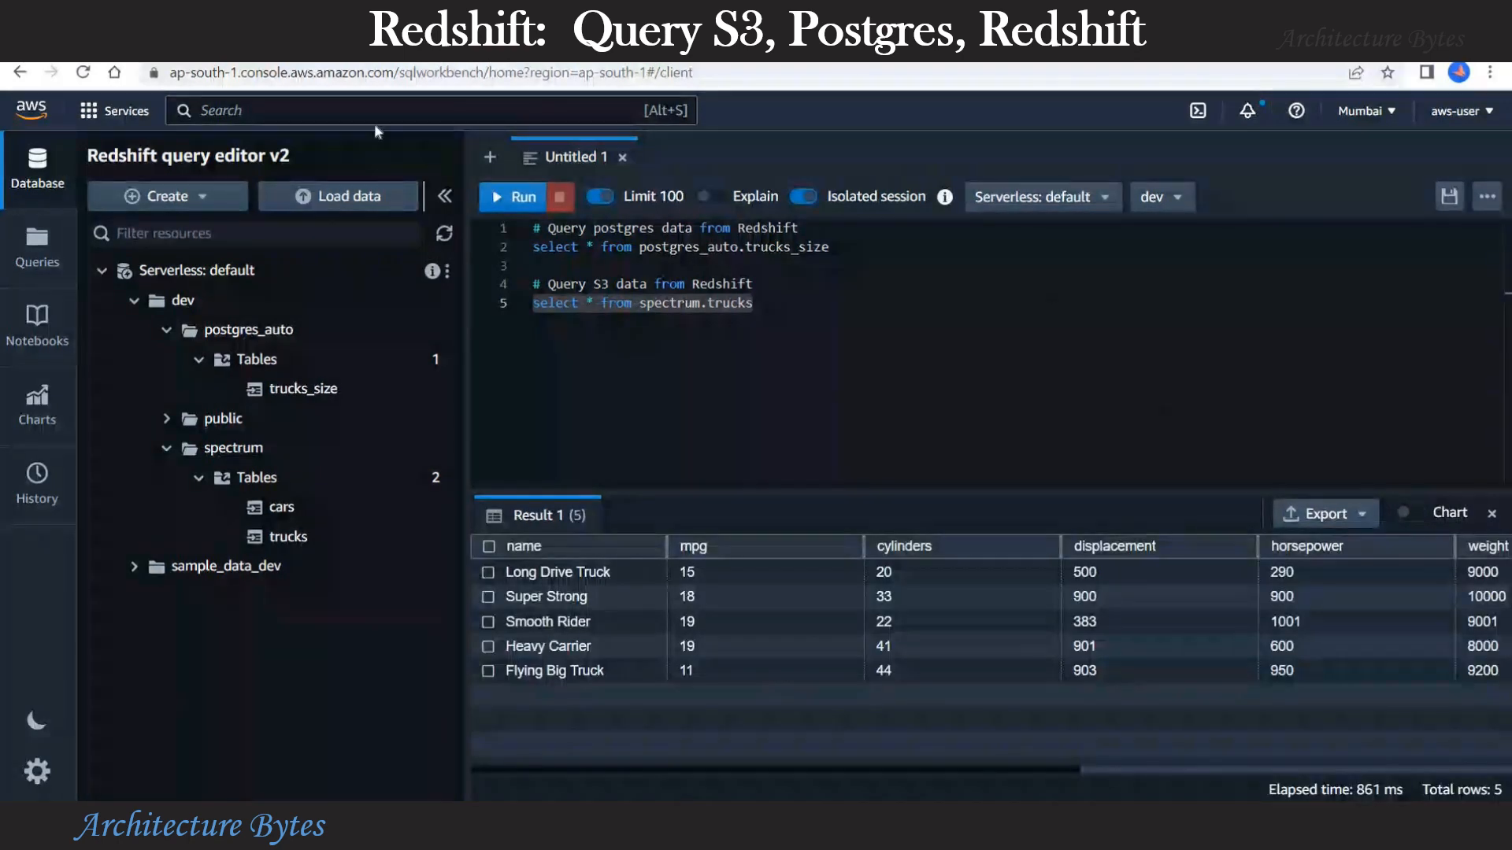
# Step: Add a commented query selecting A.name, A.cylinders, B.size from spectrum.trucks A, postgres_auto.trucks_size B where A.name = B.name
pyautogui.click(890, 323)
pyautogui.press('Return')
pyautogui.press('Return')
pyautogui.write('# Query S3 and Postgres data together from Redshift select A.name, A.cylinders, B.size from spectrum.trucks A, postgres_auto.trucks_size B where A.name = B.name')
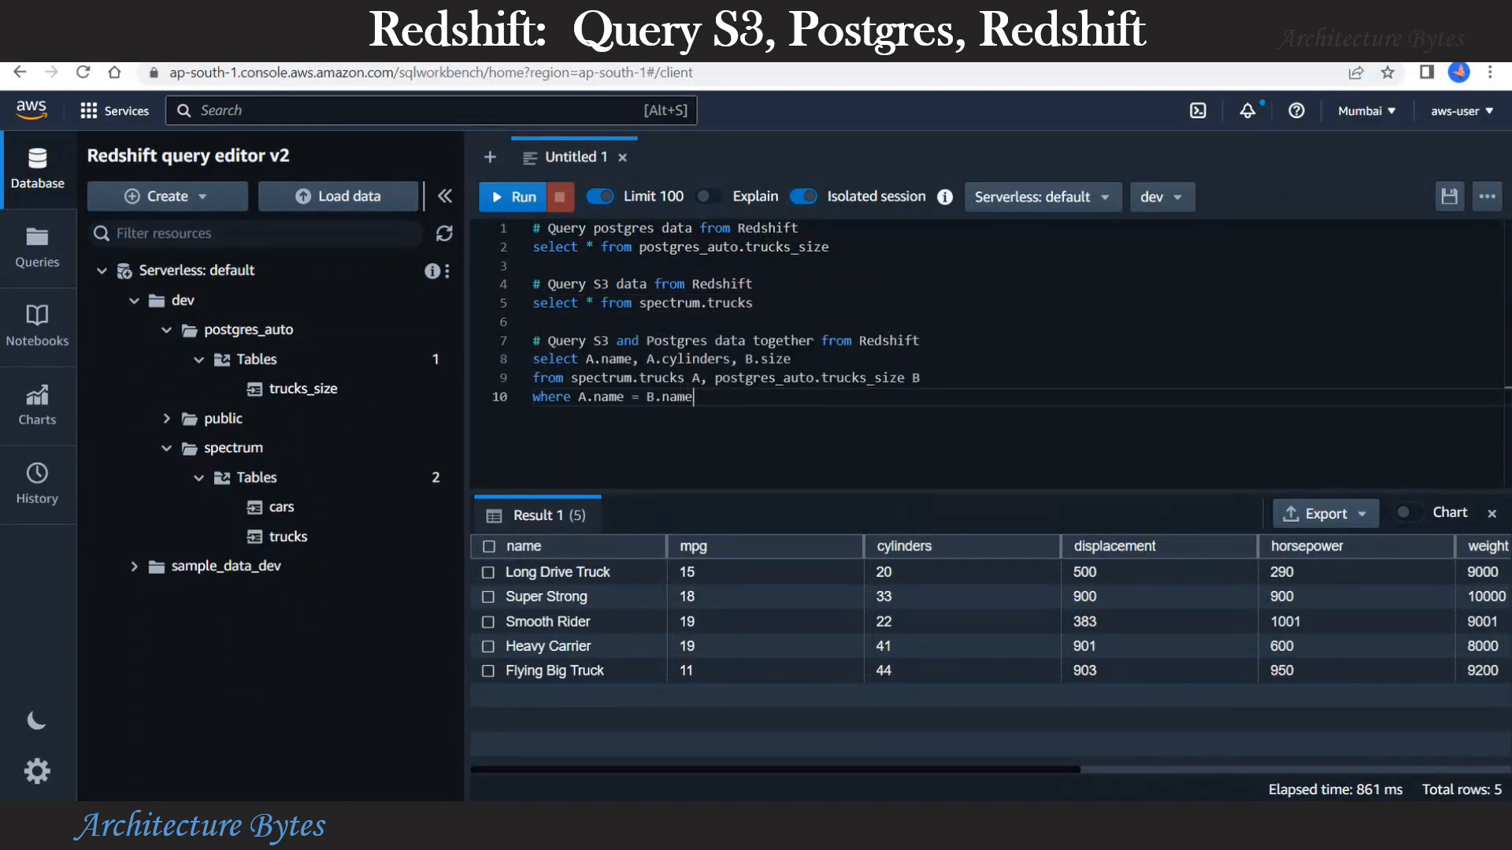
# Step: Review the joined tables and the name condition, and run only the combined S3 and Postgres query
pyautogui.moveTo(571, 377); pyautogui.dragTo(927, 378)
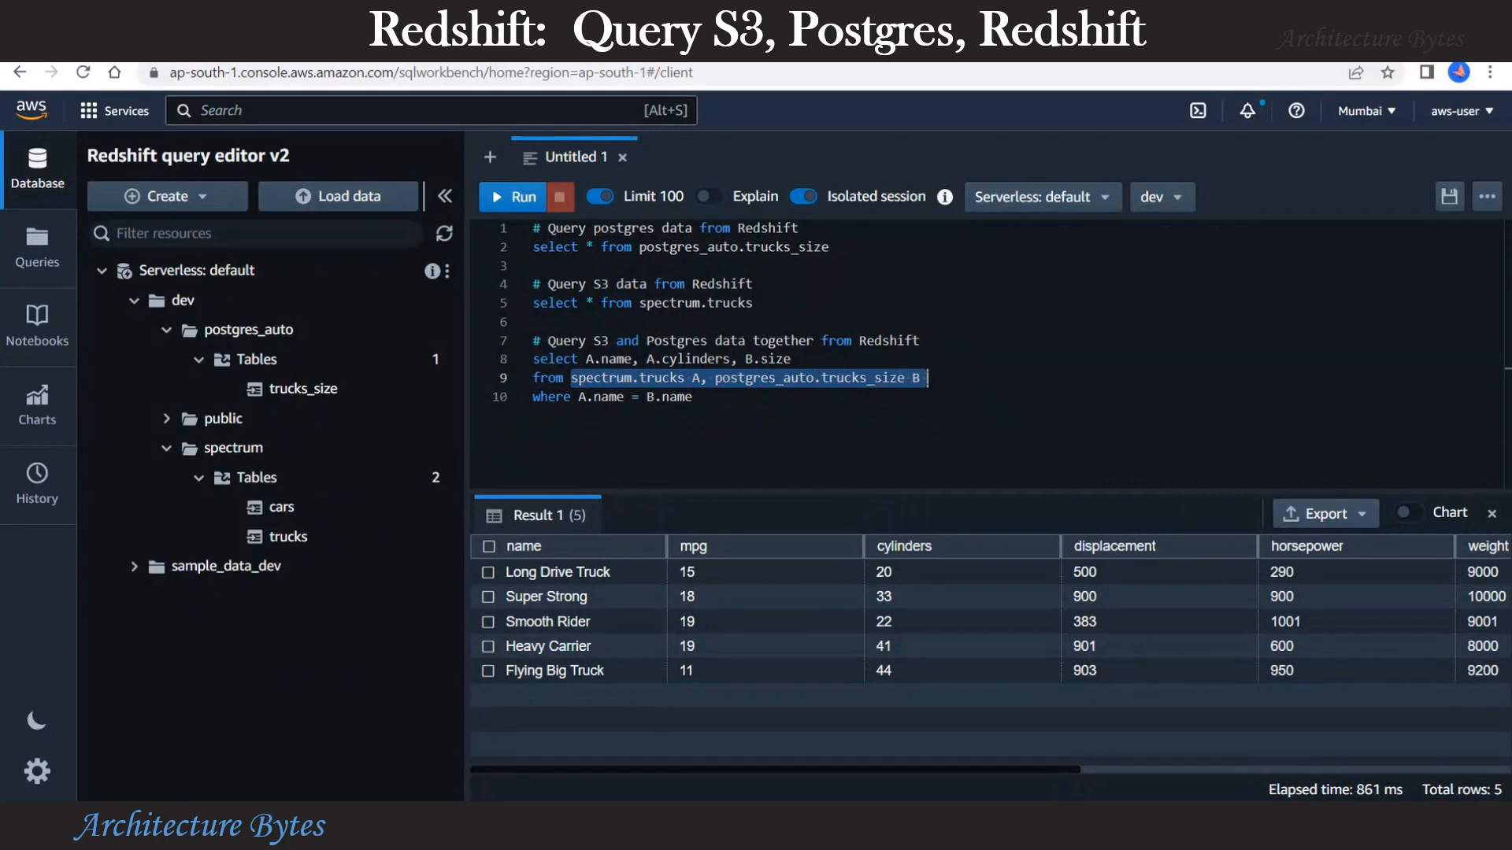
pyautogui.moveTo(692, 396); pyautogui.dragTo(571, 396)
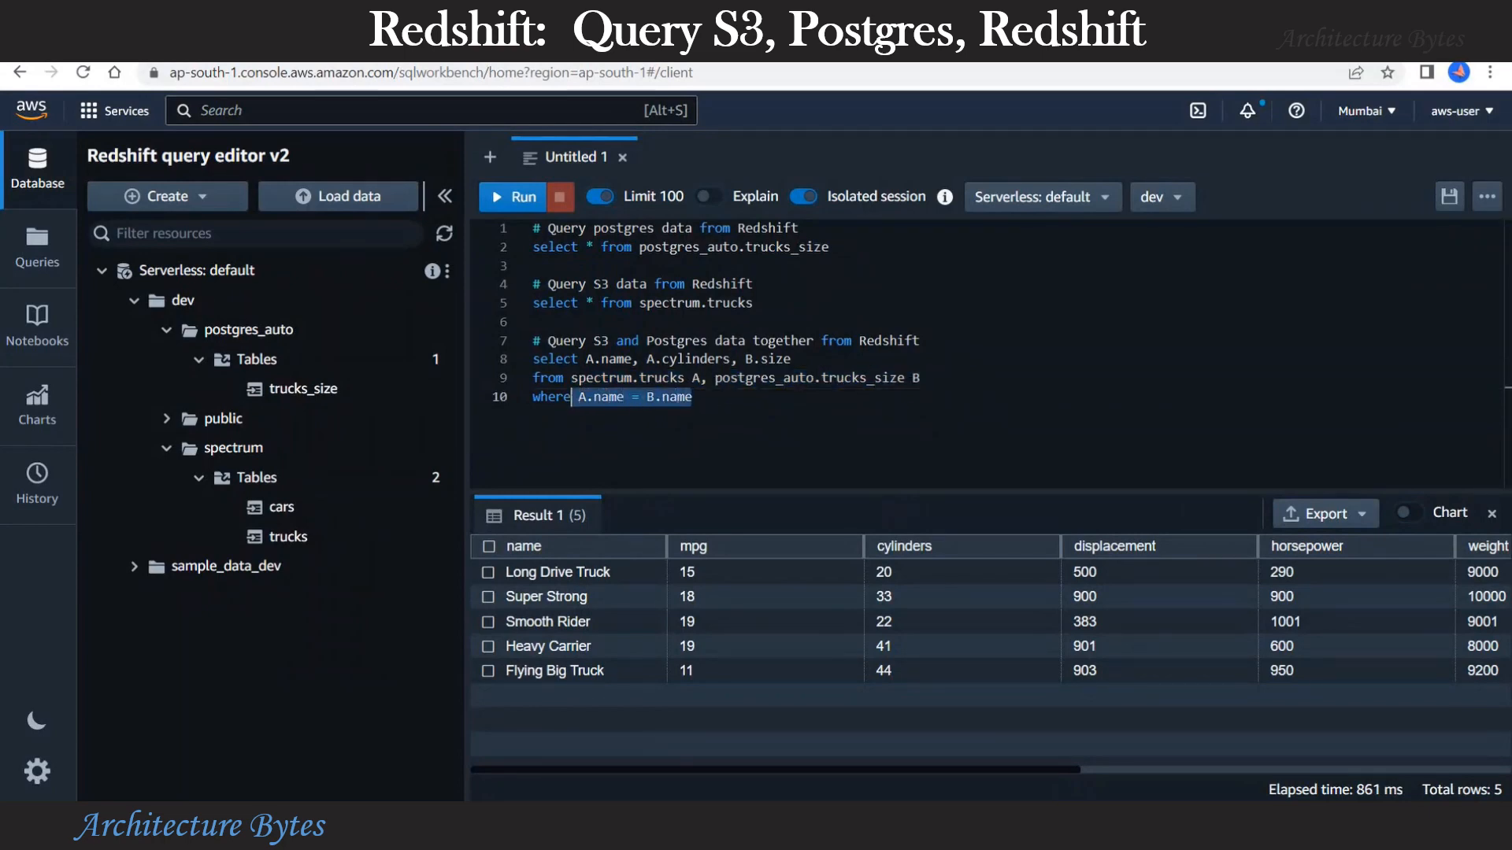
pyautogui.click(507, 338)
pyautogui.click(695, 397)
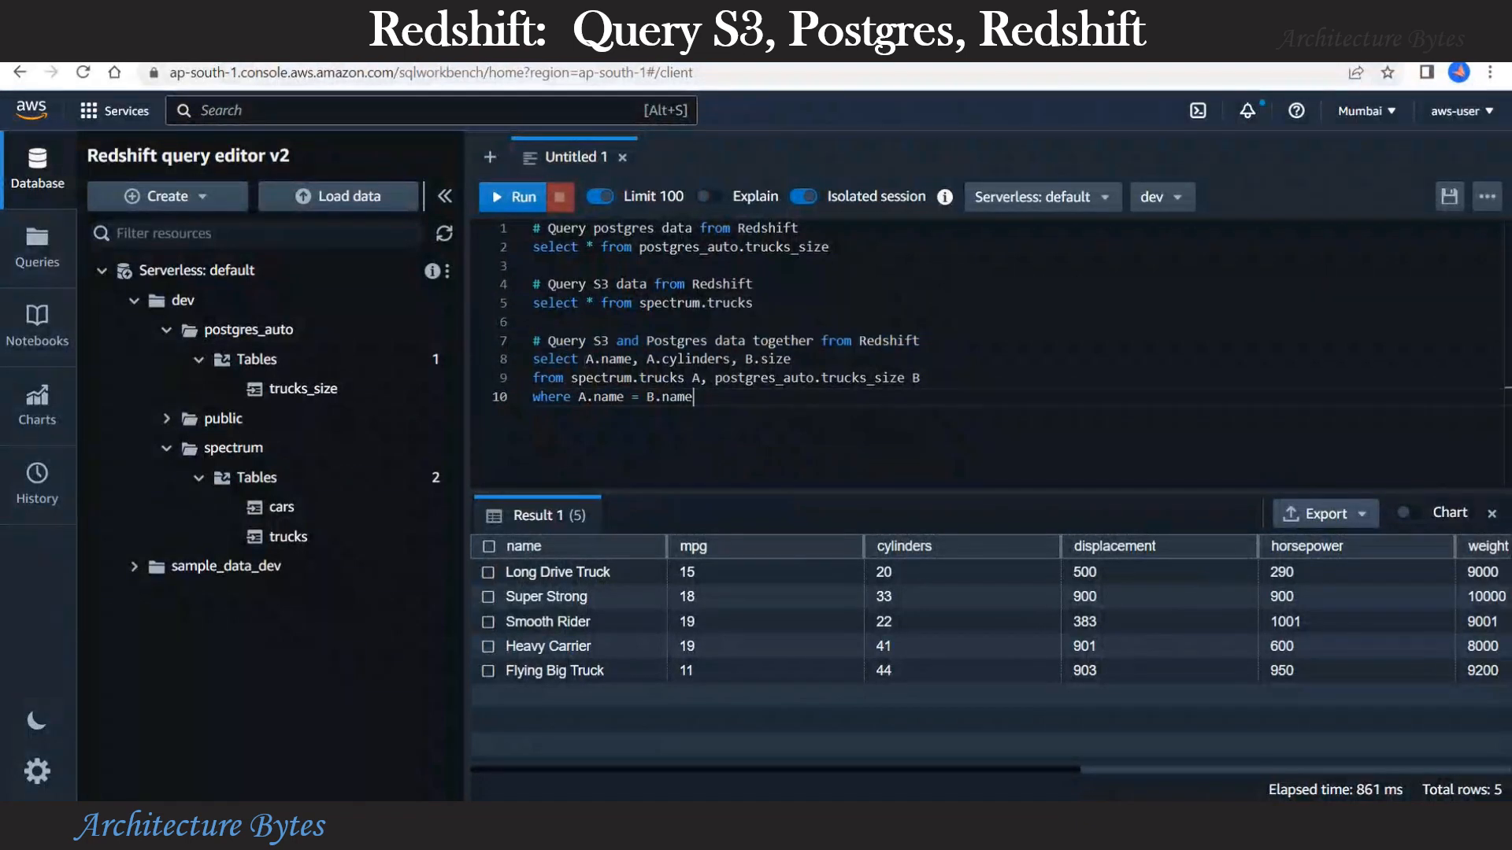
pyautogui.moveTo(579, 359); pyautogui.dragTo(505, 361)
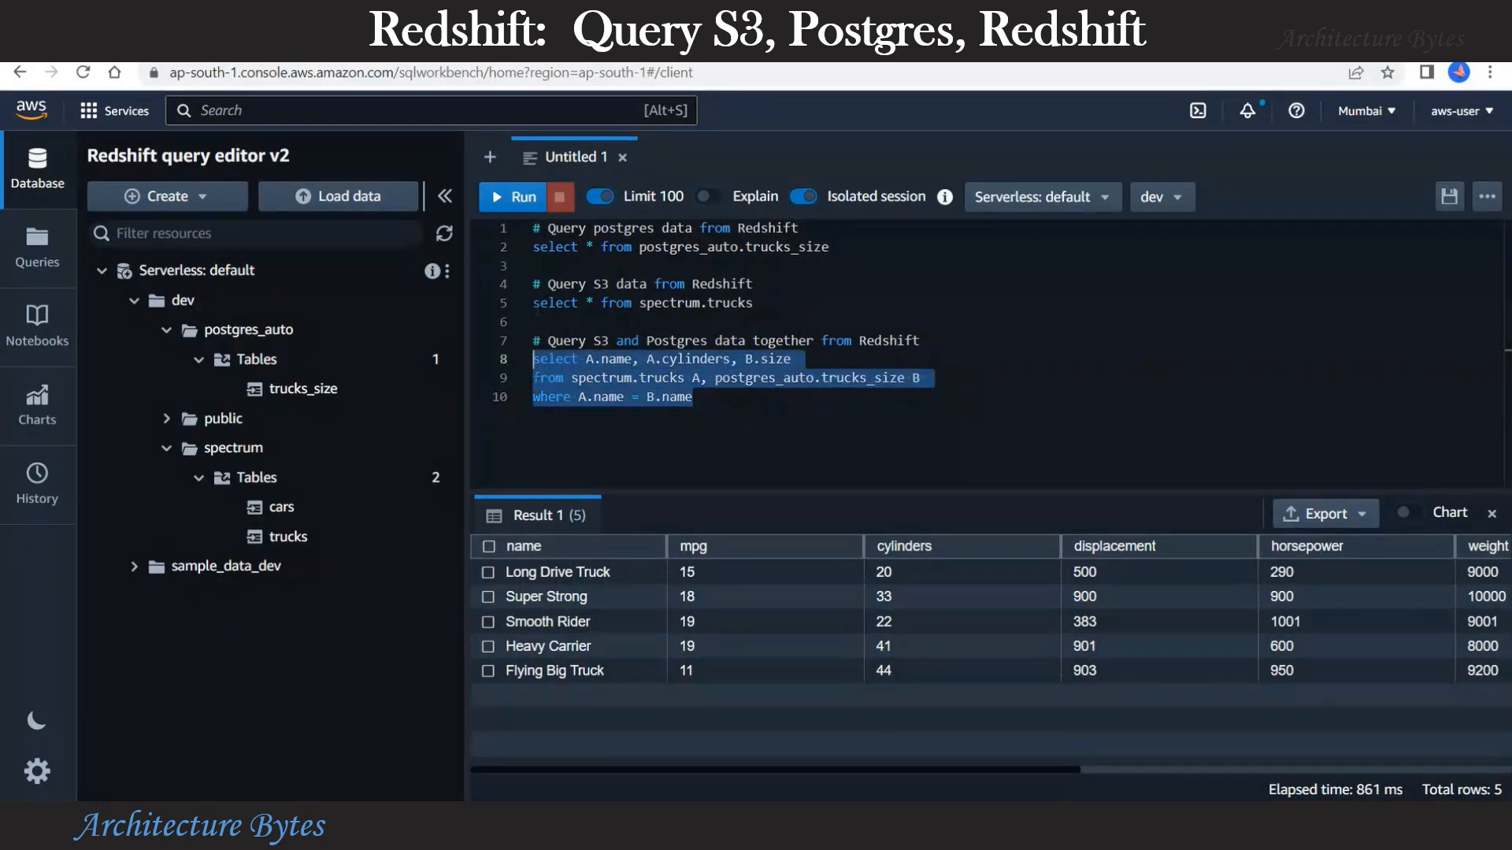
pyautogui.click(523, 199)
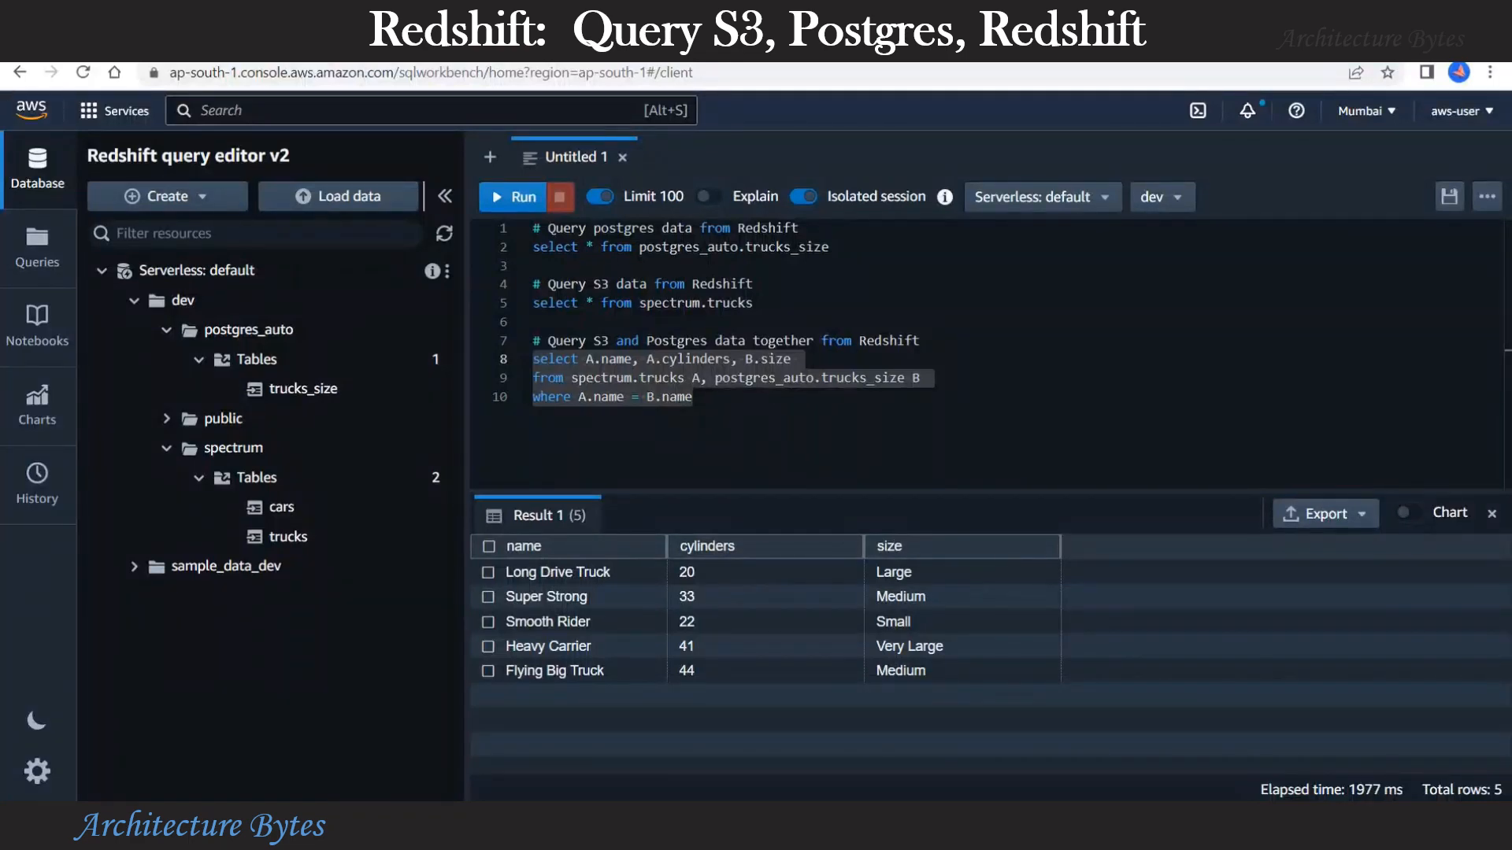
# Step: Add "# Create a table in Redshift" with "create table trucks_capacity (name varchar(100), capacity varchar(50));" below the join query
pyautogui.click(717, 403)
pyautogui.press('Return')
pyautogui.press('Return')
pyautogui.write('# Create a table in Redshift create table trucks_capacity (name varchar(100), capacity varchar(50));')
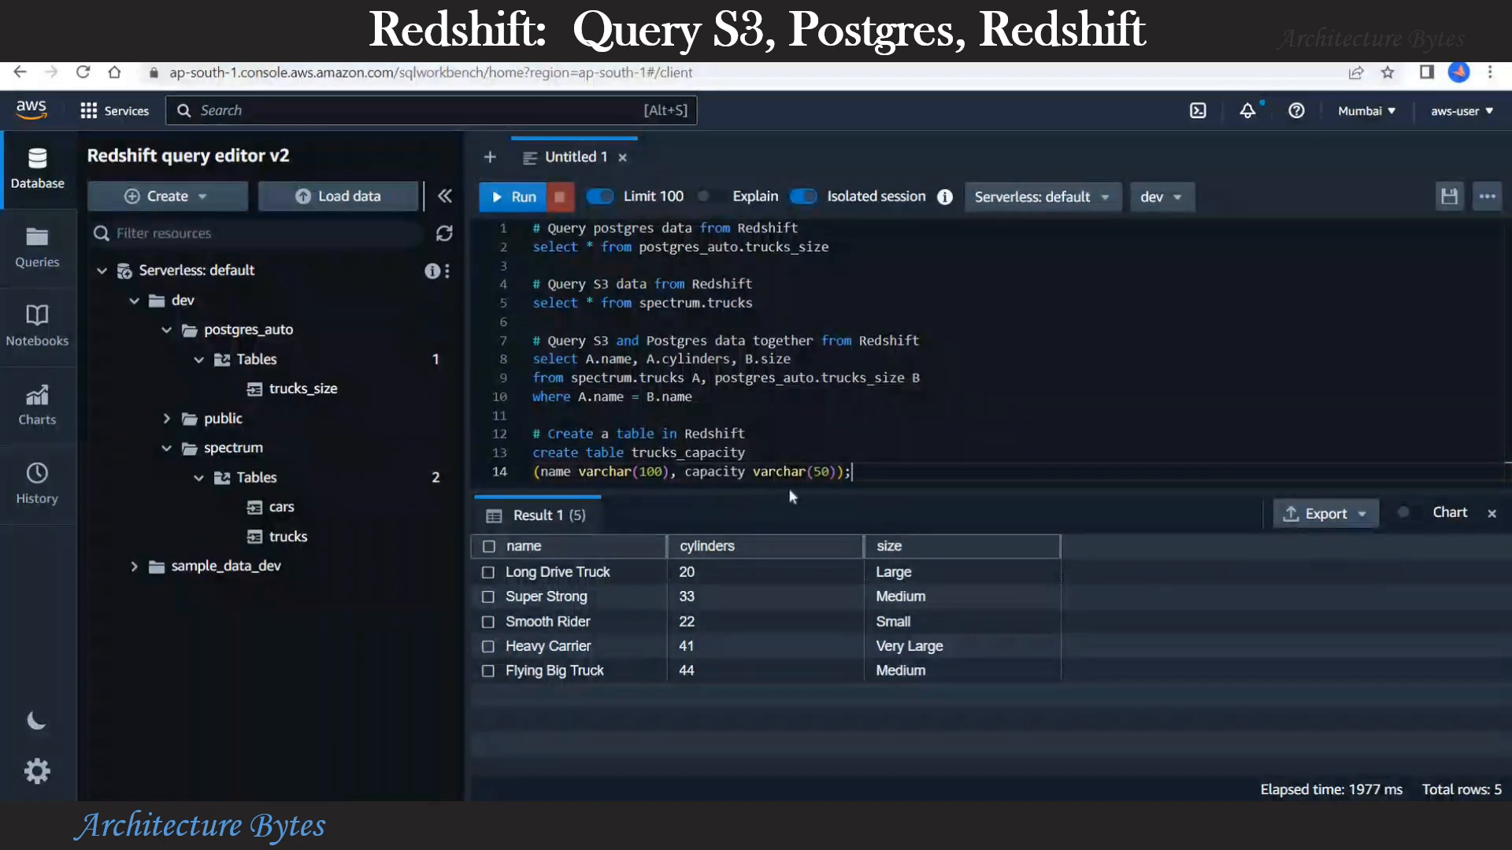
# Step: Run only the create table trucks_capacity statement and expand the public schema to check the table
pyautogui.moveTo(851, 471); pyautogui.dragTo(516, 452)
pyautogui.click(747, 452)
pyautogui.moveTo(746, 451); pyautogui.dragTo(640, 452)
pyautogui.moveTo(890, 472); pyautogui.dragTo(538, 462)
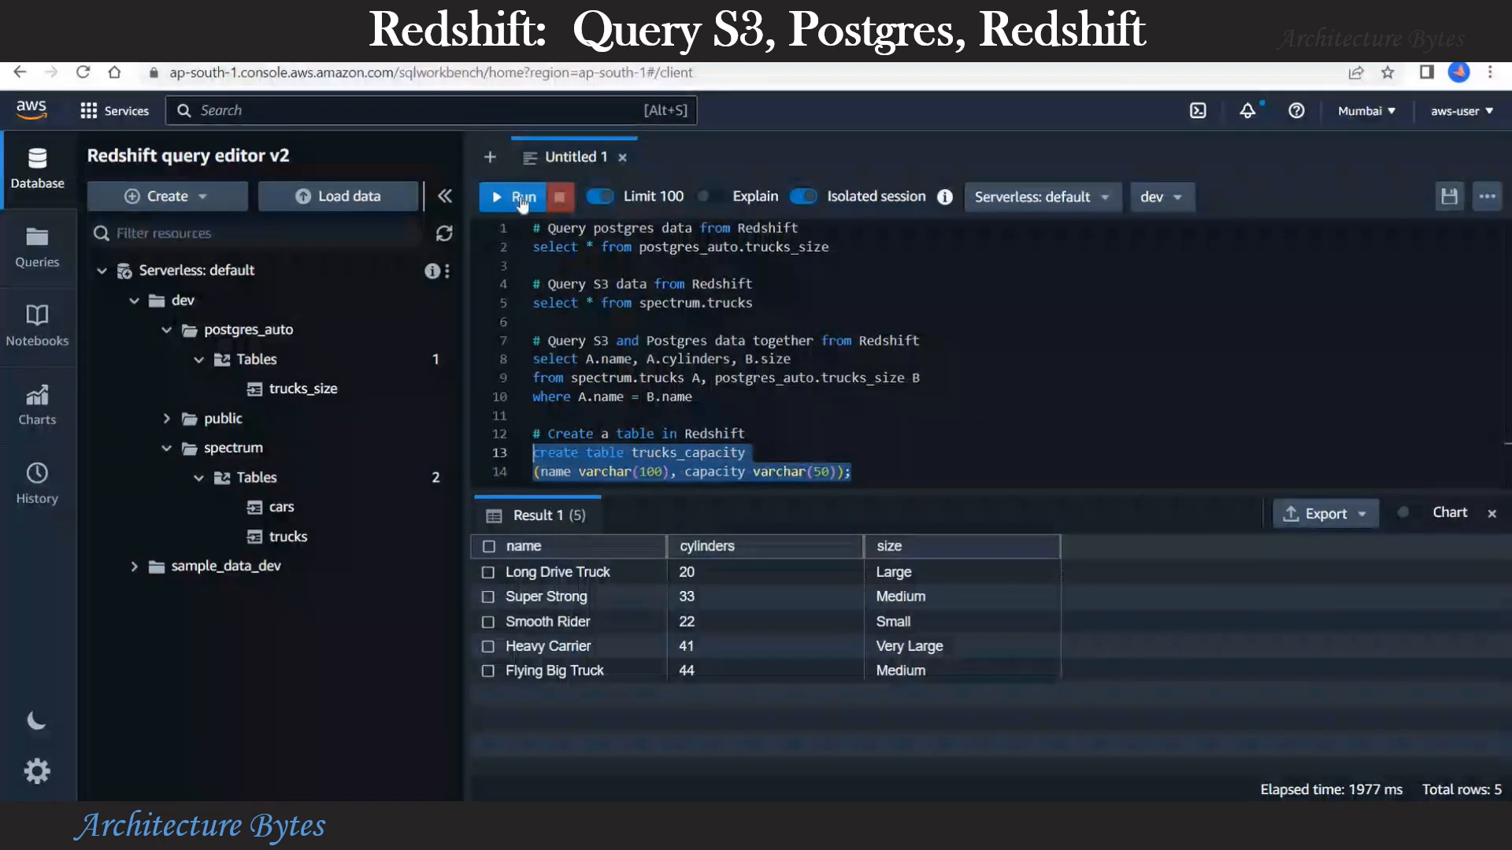
pyautogui.click(516, 197)
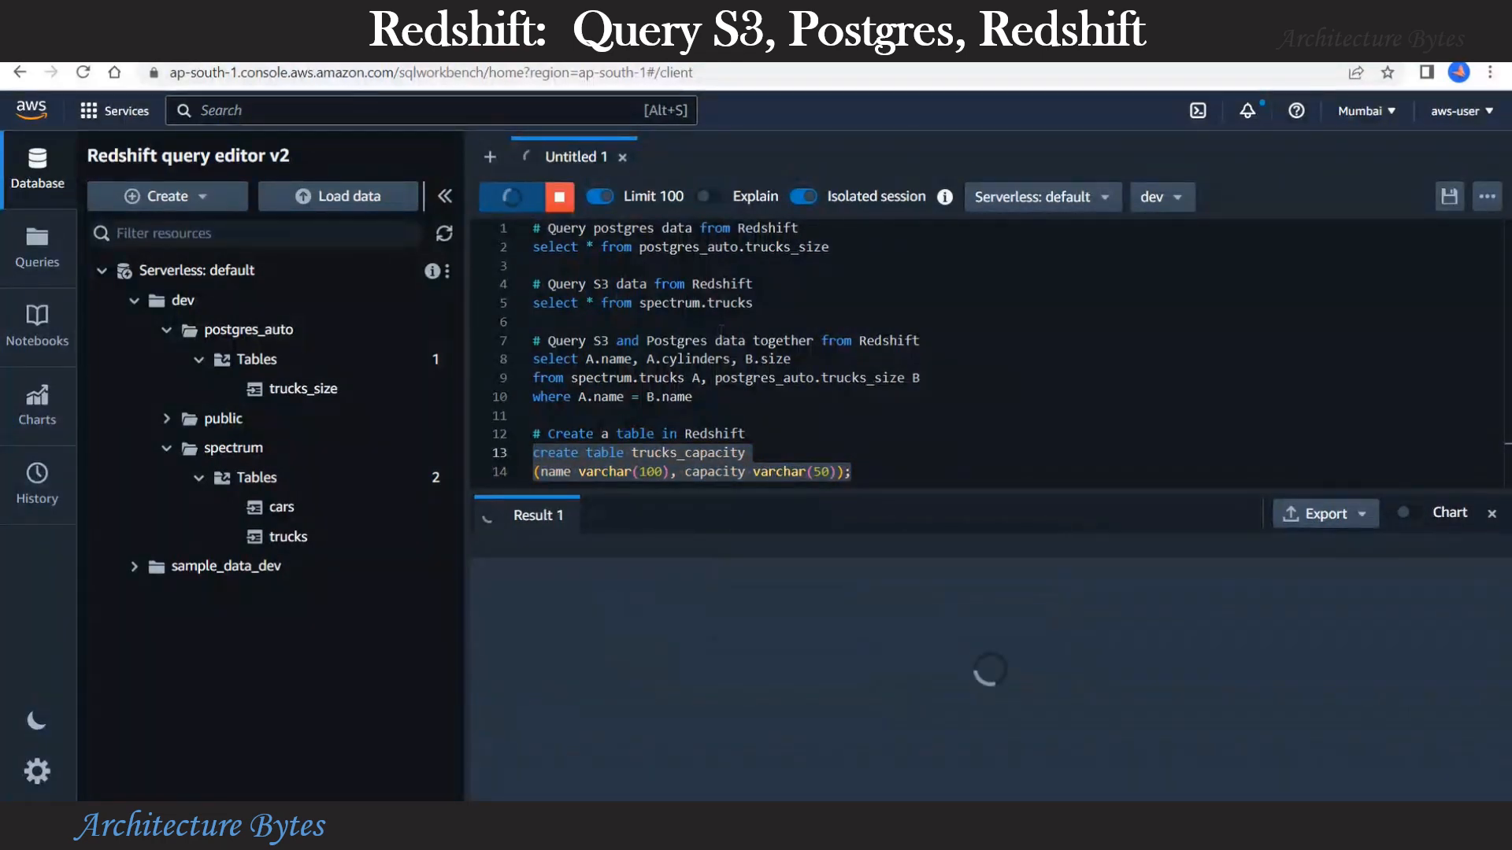
pyautogui.click(166, 418)
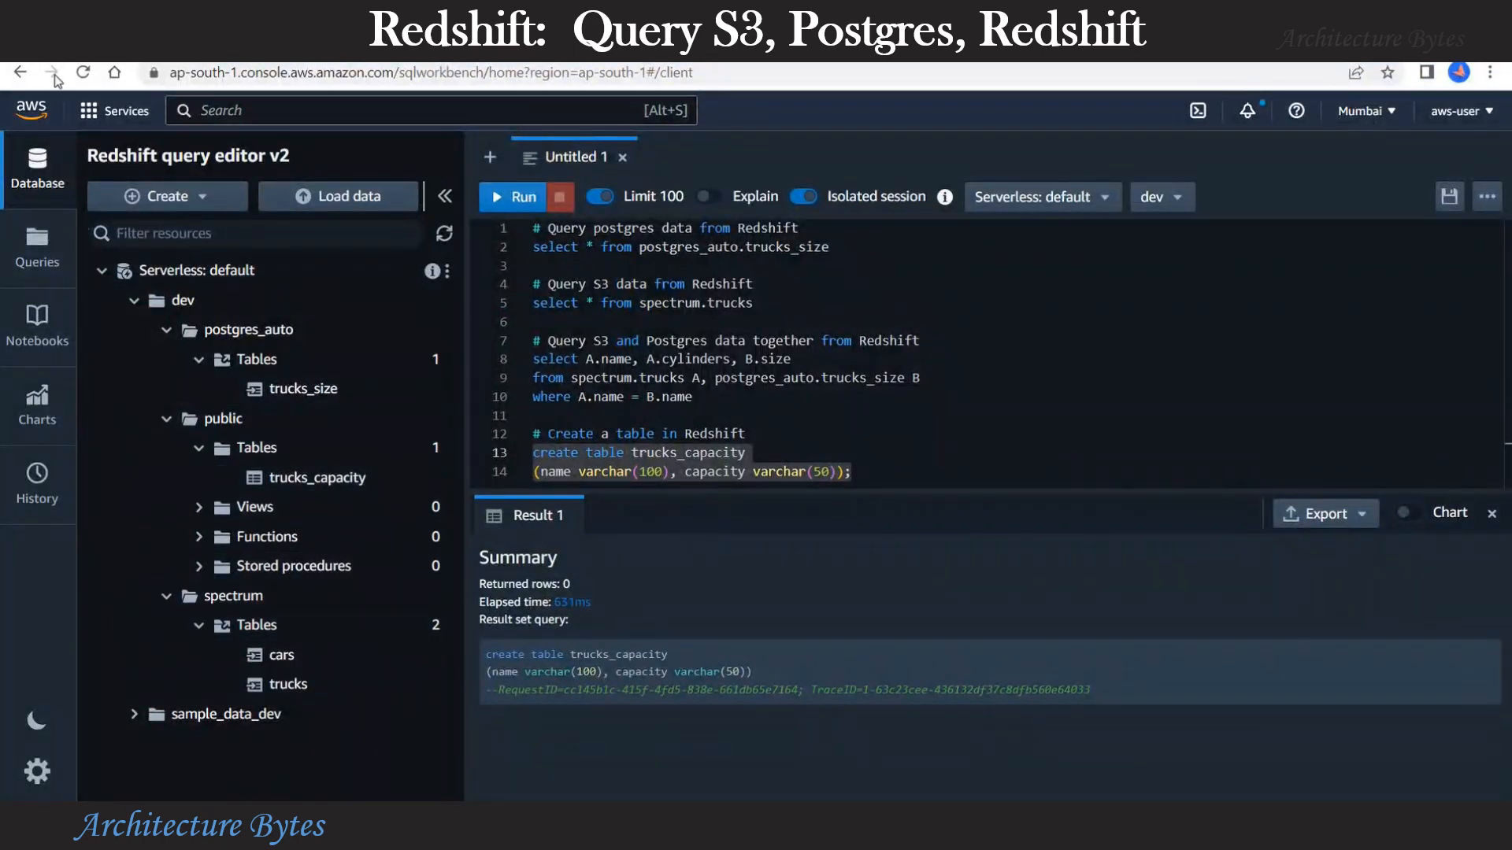
# Step: Add insert statements for trucks_capacity with ('Long Drive Truck', 'C-8'), ('Super Strong', 'C-4'), ('Smooth Rider', 'C-2'), ('Heavy Carrier', 'C-10') and ('Flying Big Truck', 'C-4')
pyautogui.click(881, 467)
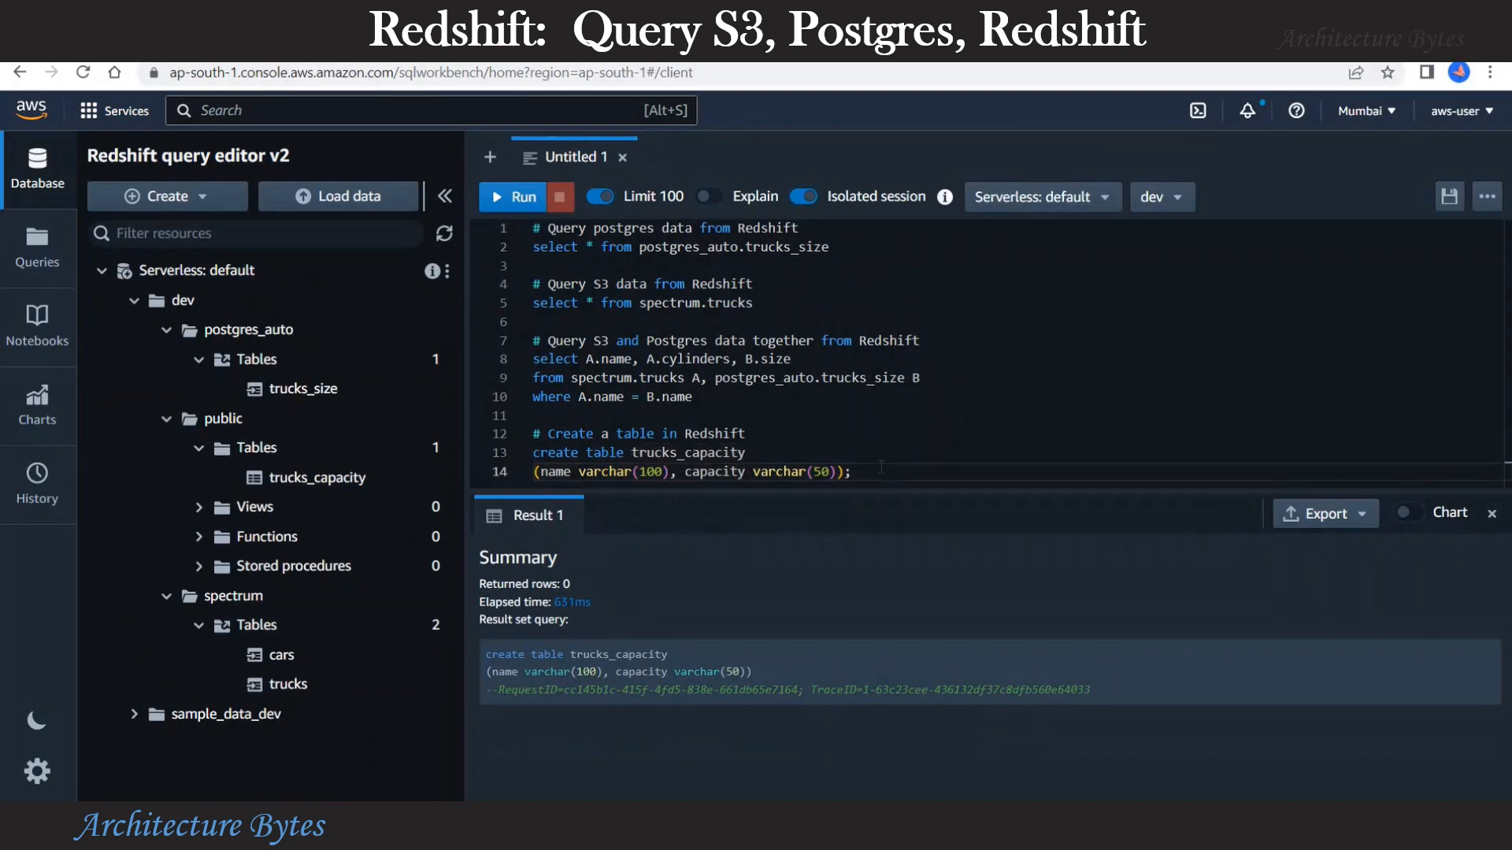
pyautogui.press('Return')
pyautogui.press('Return')
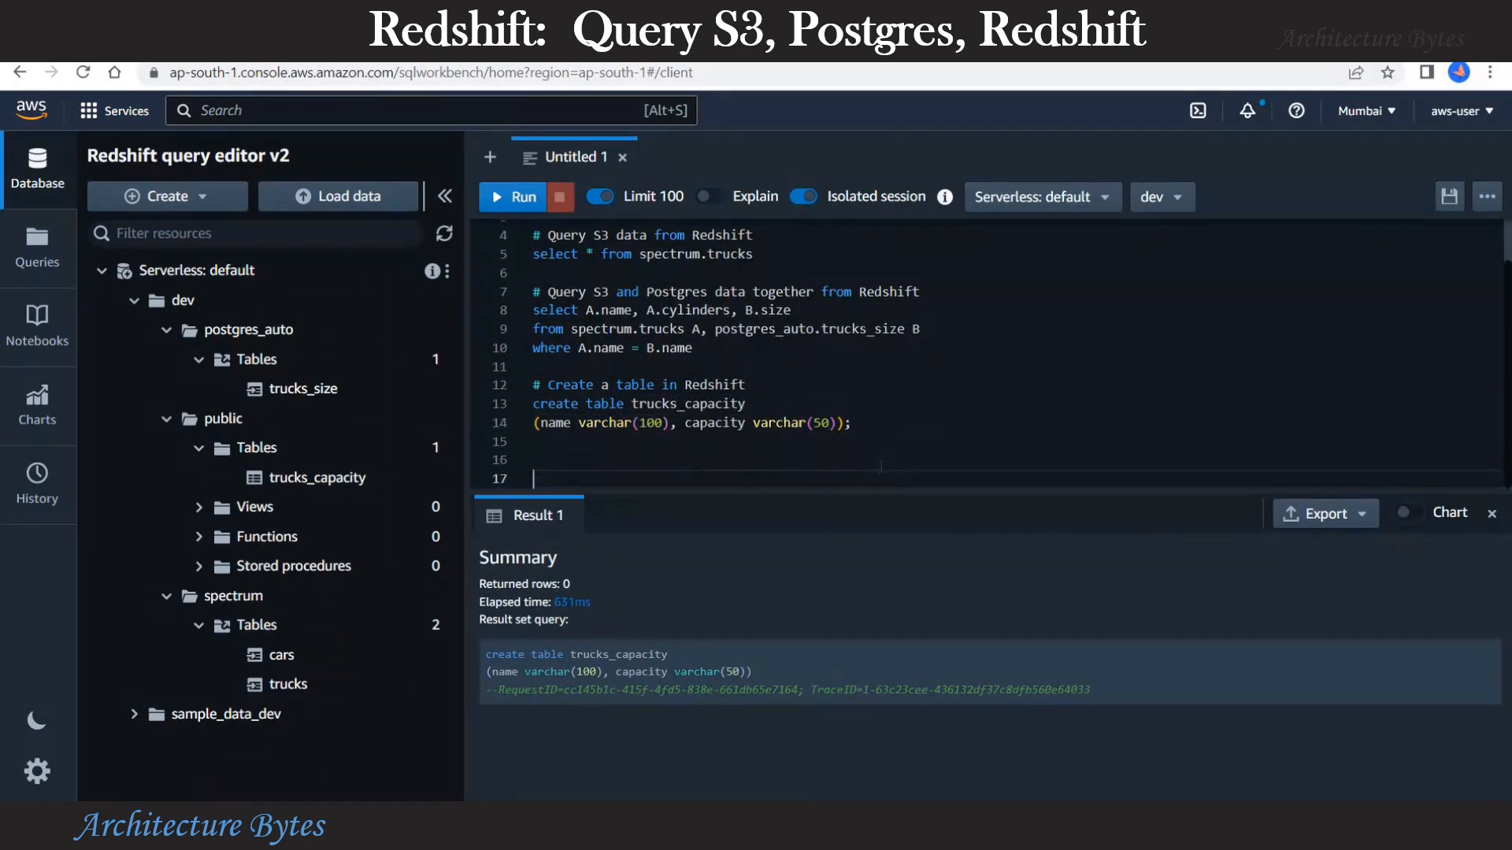
pyautogui.write("insert into trucks_capacity values ('Long Drive Truck', 'C-8'); insert into trucks_capacity values ('Super Strong', 'C-4'); insert into trucks_capacity values ('Smooth Rider', 'C-2'); insert into trucks_capacity values ('Heavy Carrier', 'C-10'); insert into trucks_capacity values ('Flying Big Truck', 'C-4');")
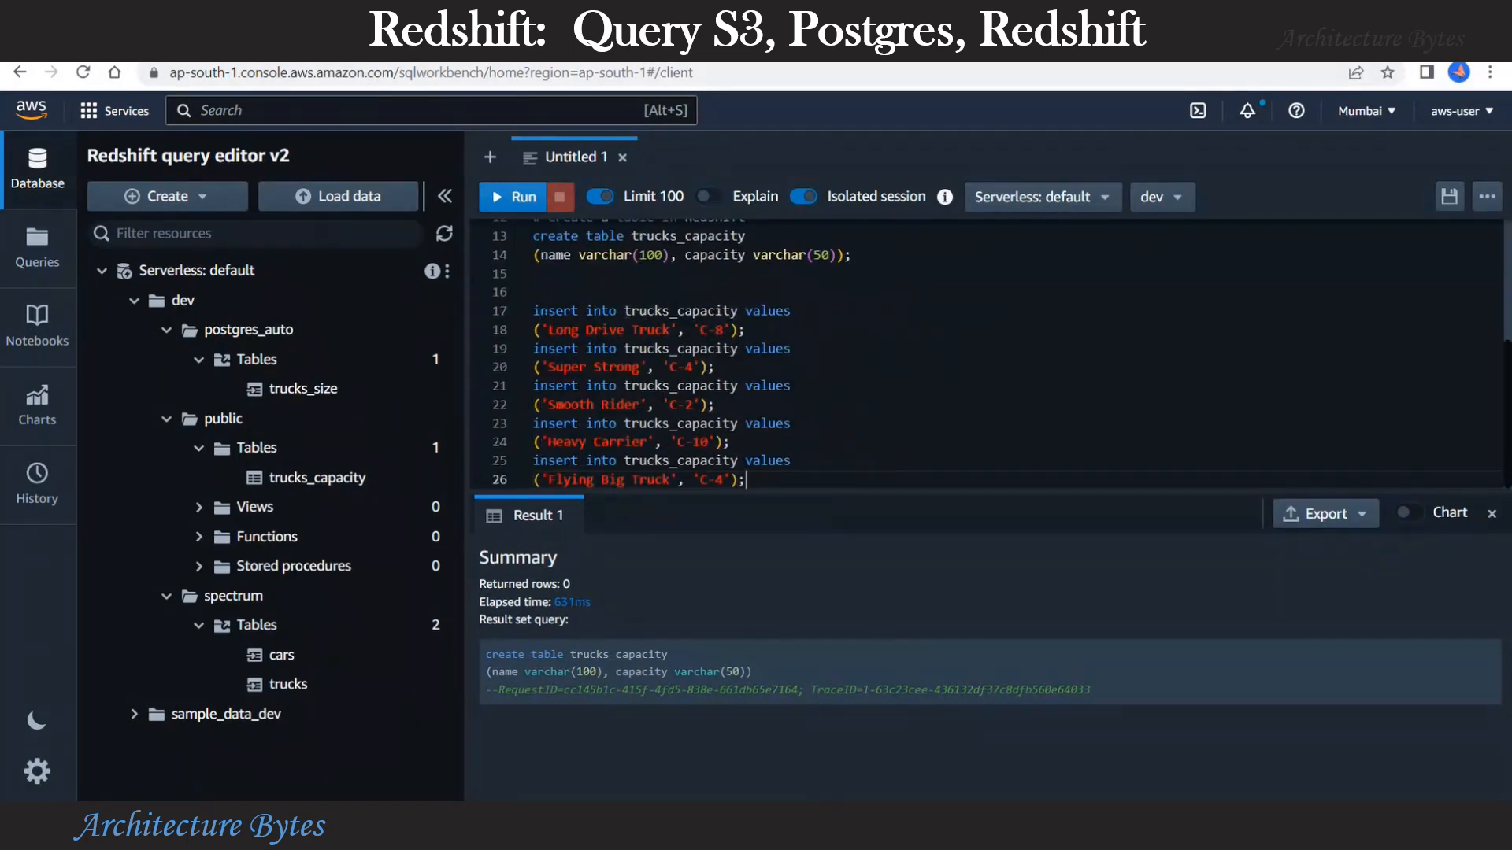
# Step: Run only the five insert statements and check the column definitions of trucks_capacity
pyautogui.moveTo(623, 311); pyautogui.dragTo(739, 311)
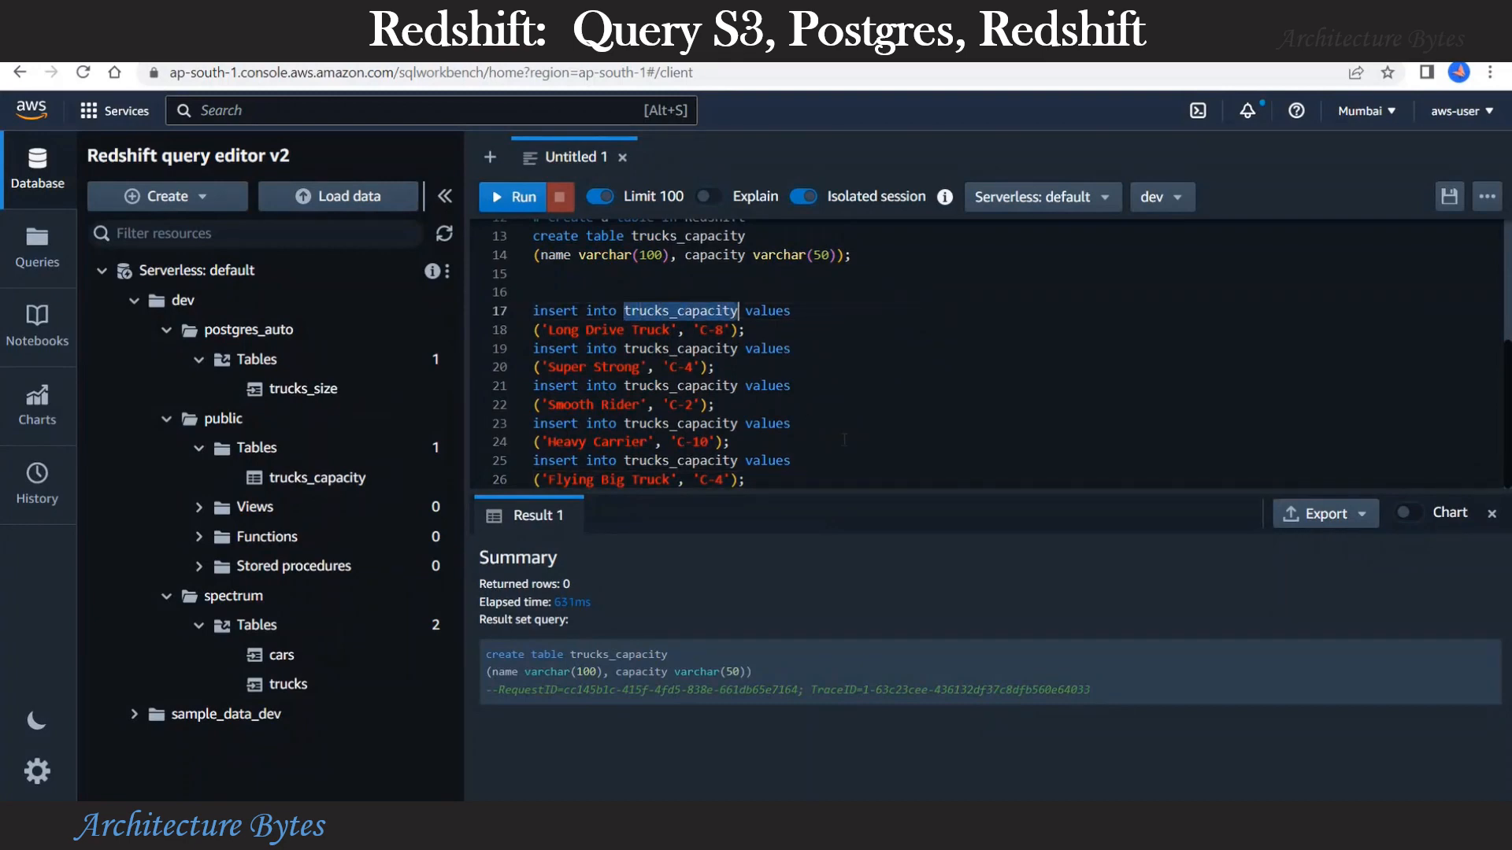
pyautogui.click(795, 444)
pyautogui.moveTo(752, 479); pyautogui.dragTo(464, 309)
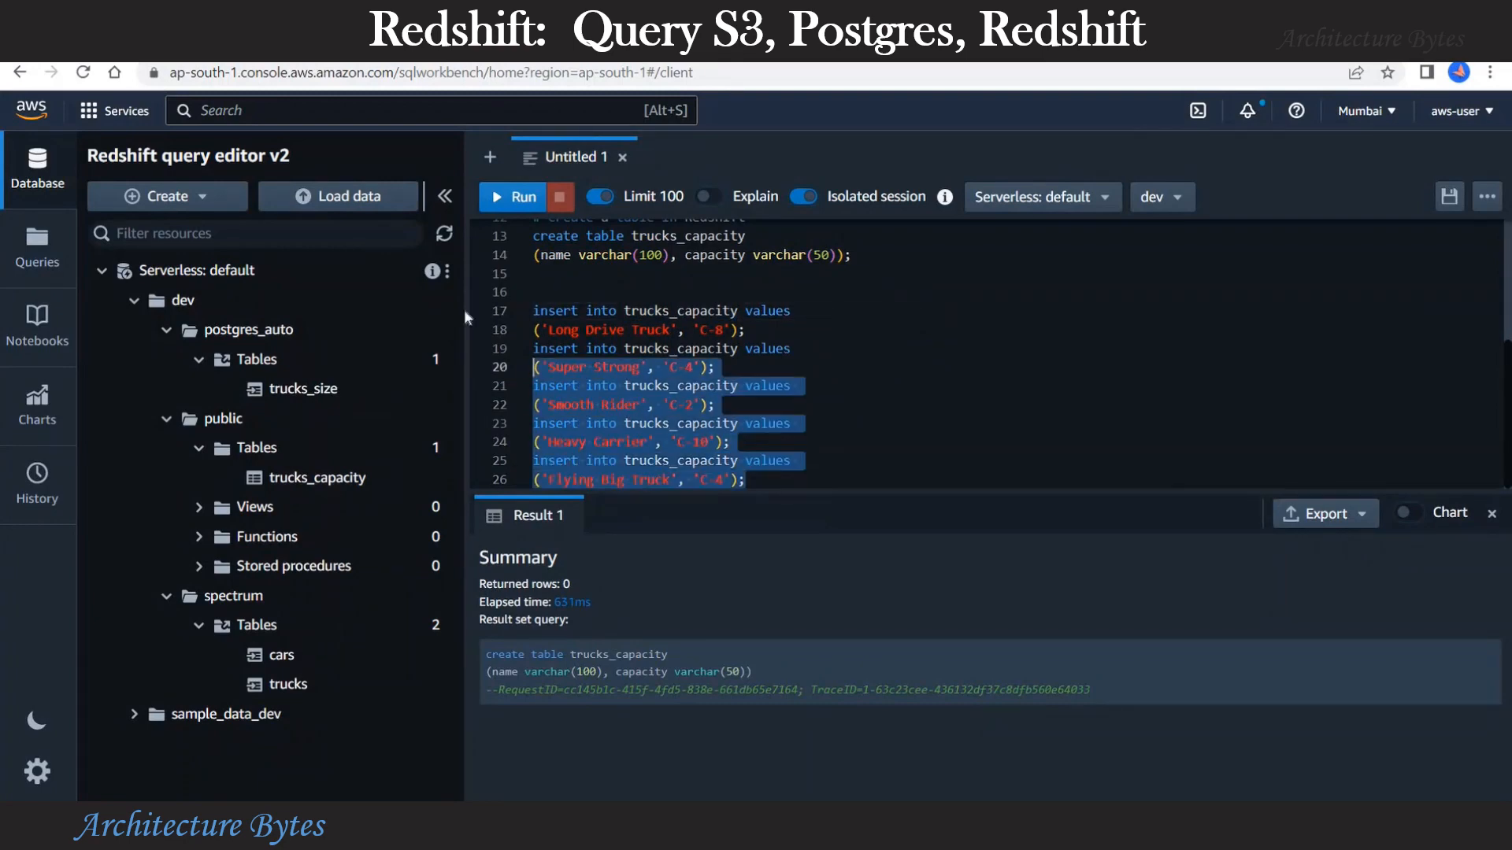
pyautogui.click(532, 209)
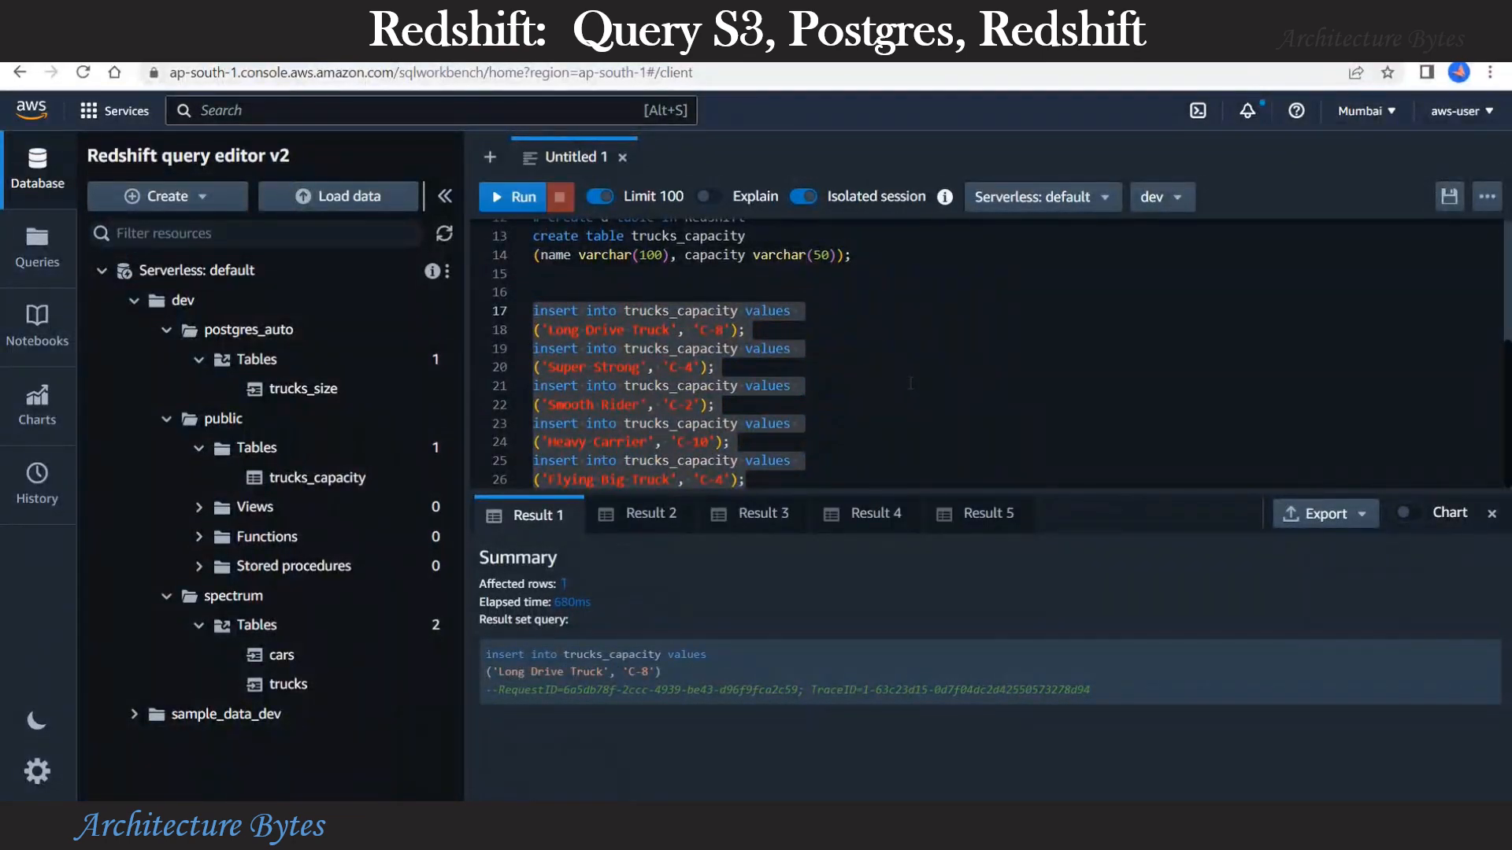
pyautogui.click(338, 481)
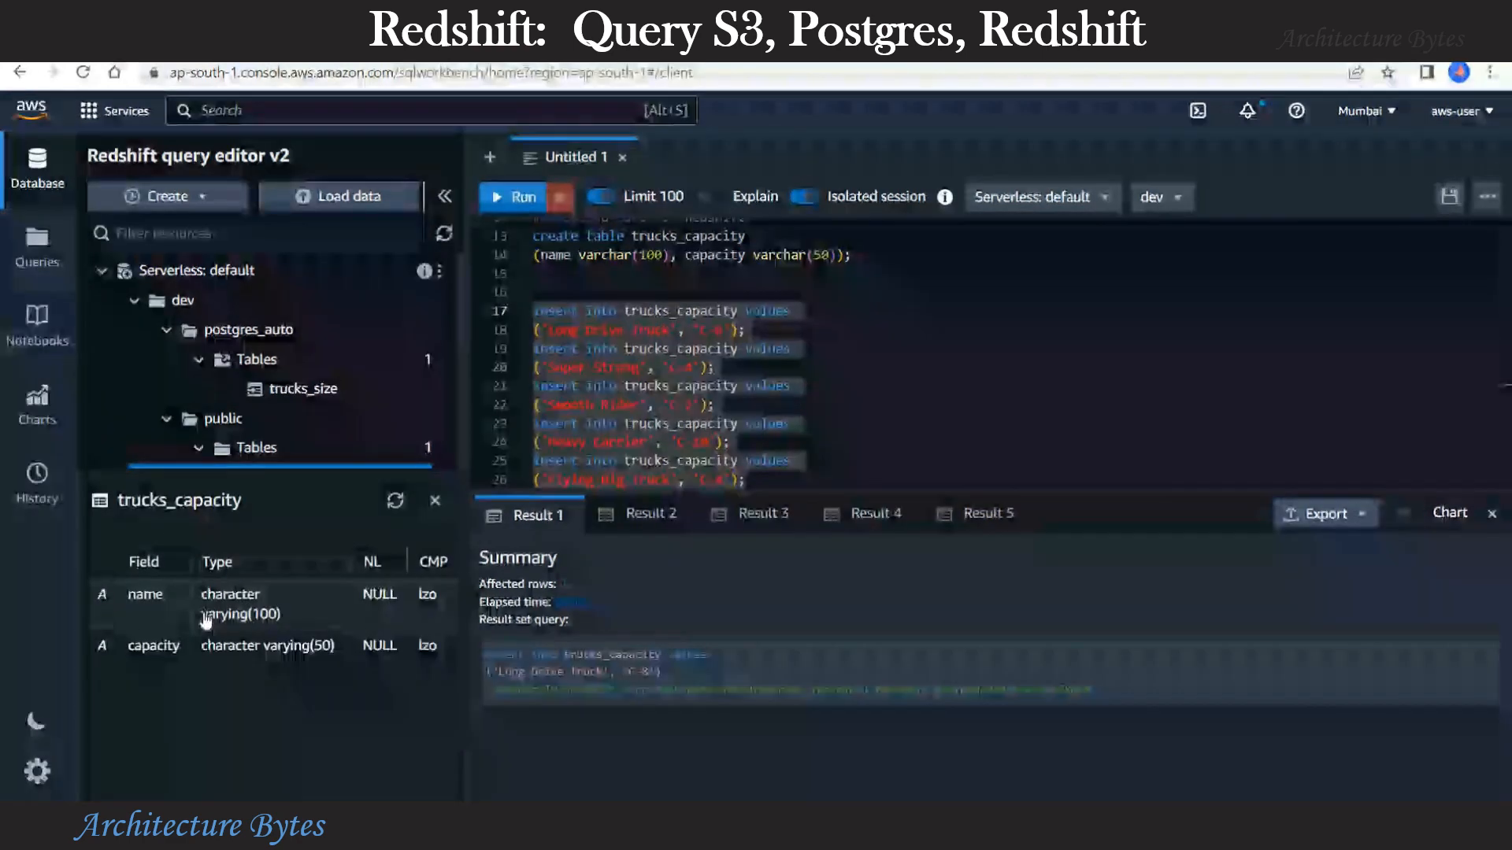
pyautogui.click(434, 500)
# Step: Add "select * from trucks_capacity;" below the insert statements
pyautogui.click(906, 476)
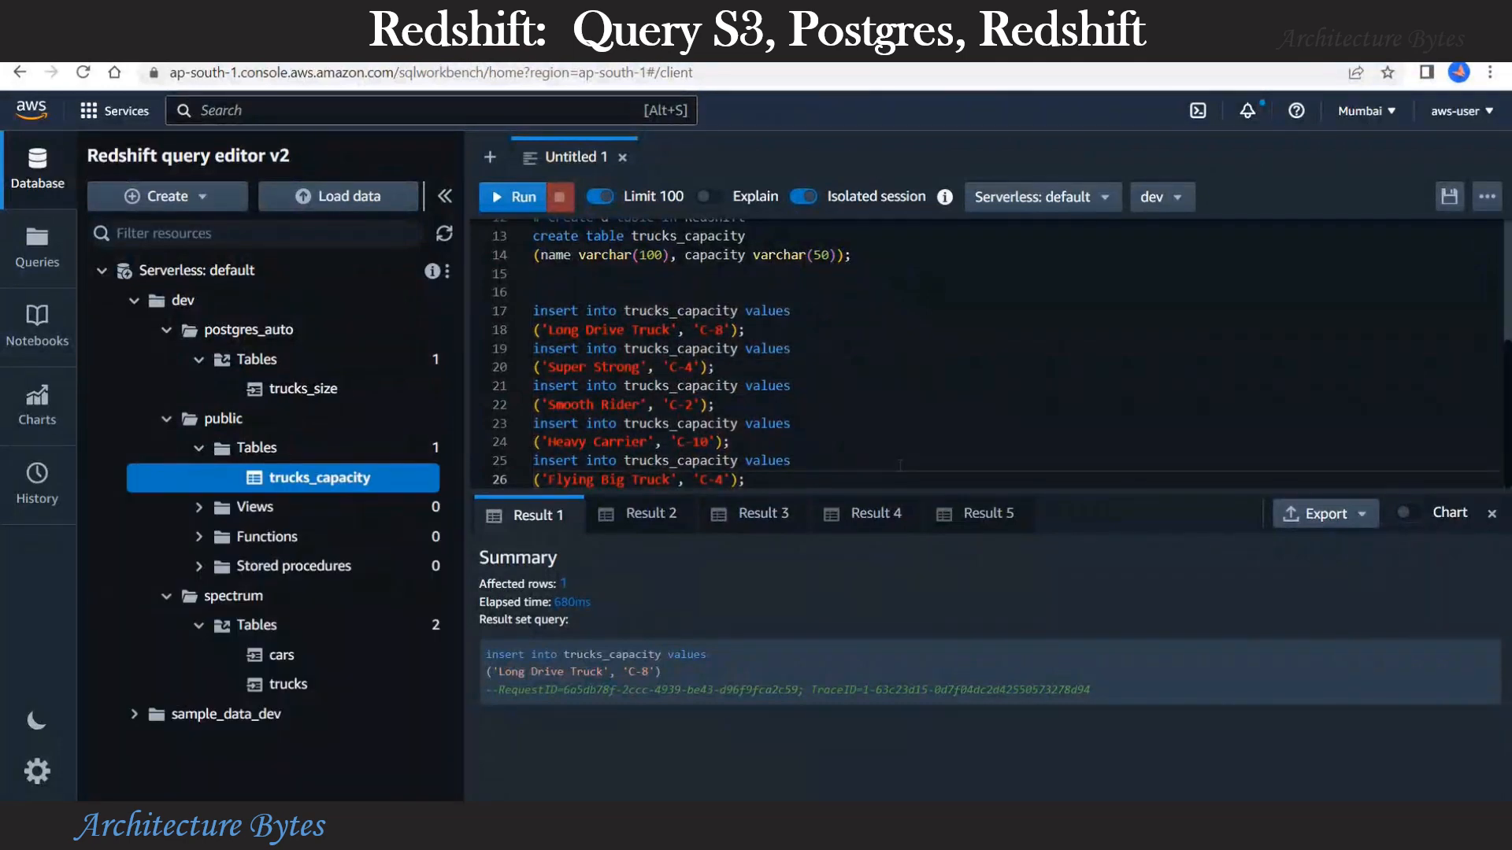
pyautogui.press('Return')
pyautogui.press('Return')
pyautogui.write('select ')
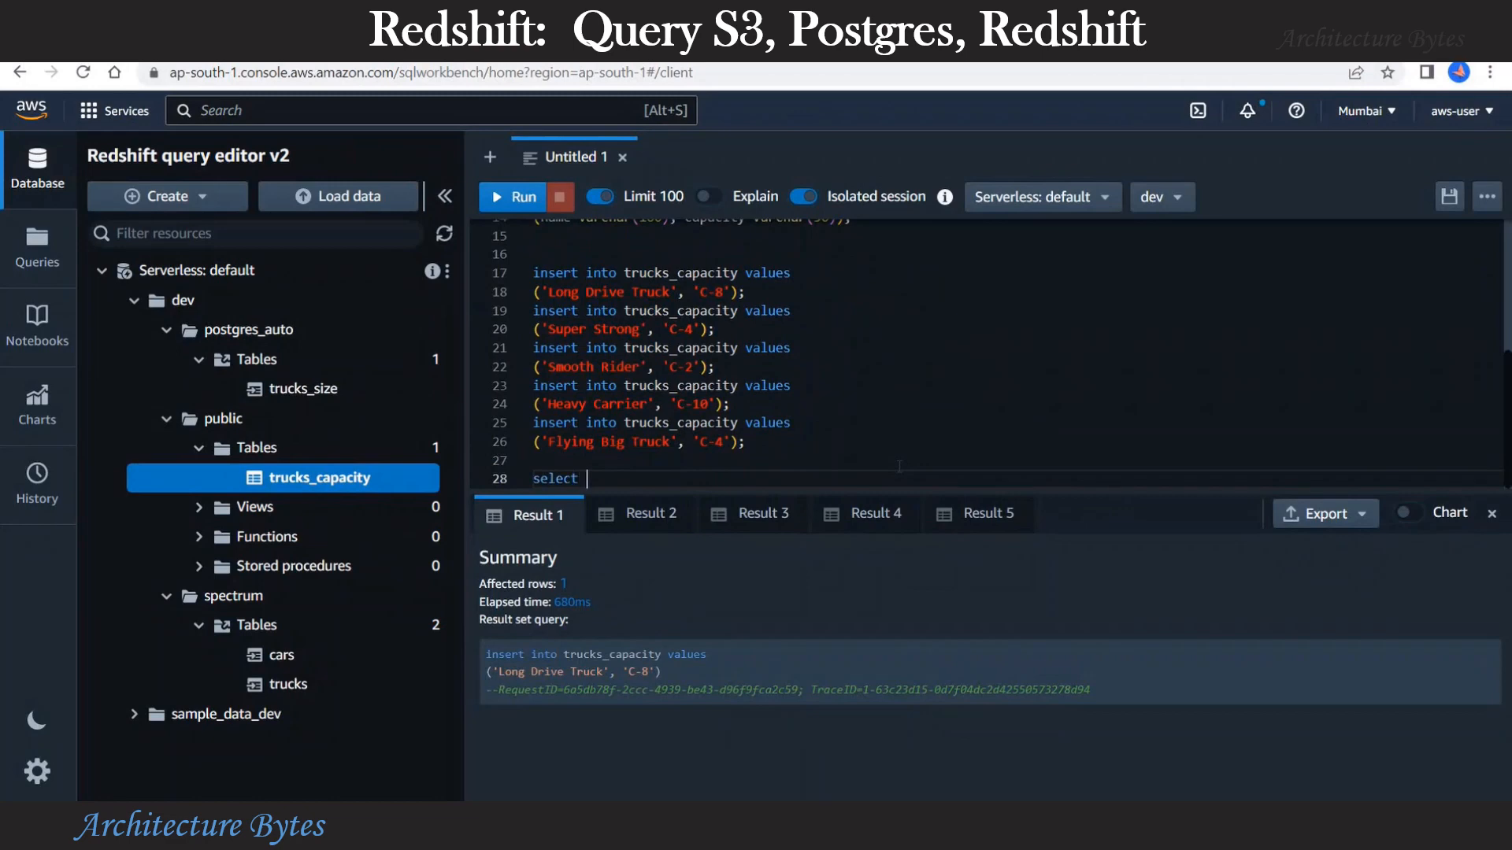
pyautogui.write('* from trucks_capacity;')
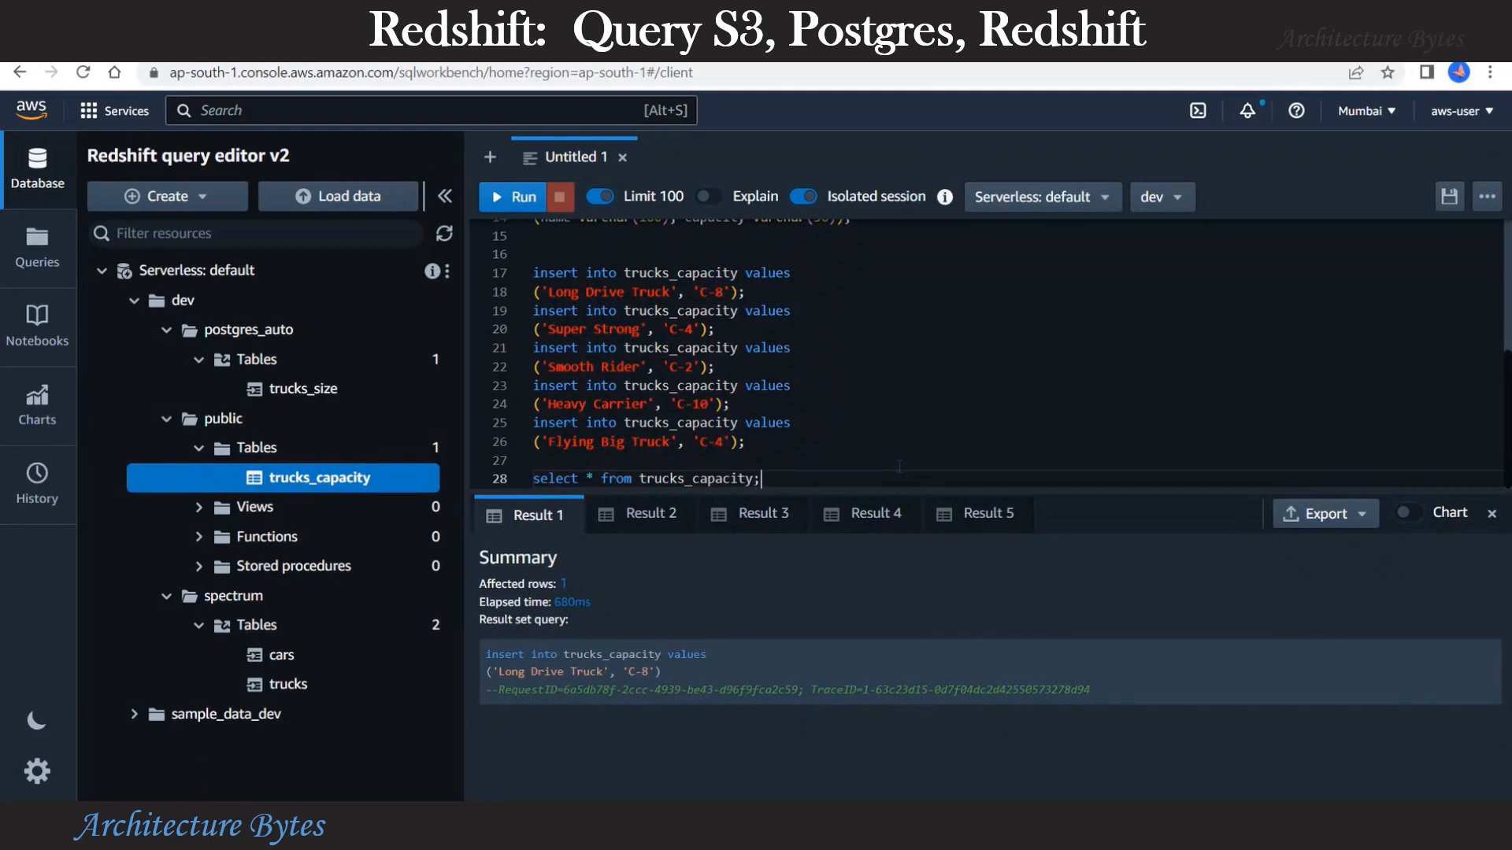
# Step: Run only the select statement on trucks_capacity to check the inserted rows
pyautogui.hotkey('ctrl', 'shift', 'Left')
pyautogui.hotkey('ctrl', 'shift', 'Left')
pyautogui.hotkey('ctrl', 'shift', 'Left')
pyautogui.hotkey('ctrl', 'shift', 'Left')
pyautogui.hotkey('ctrl', 'shift', 'Left')
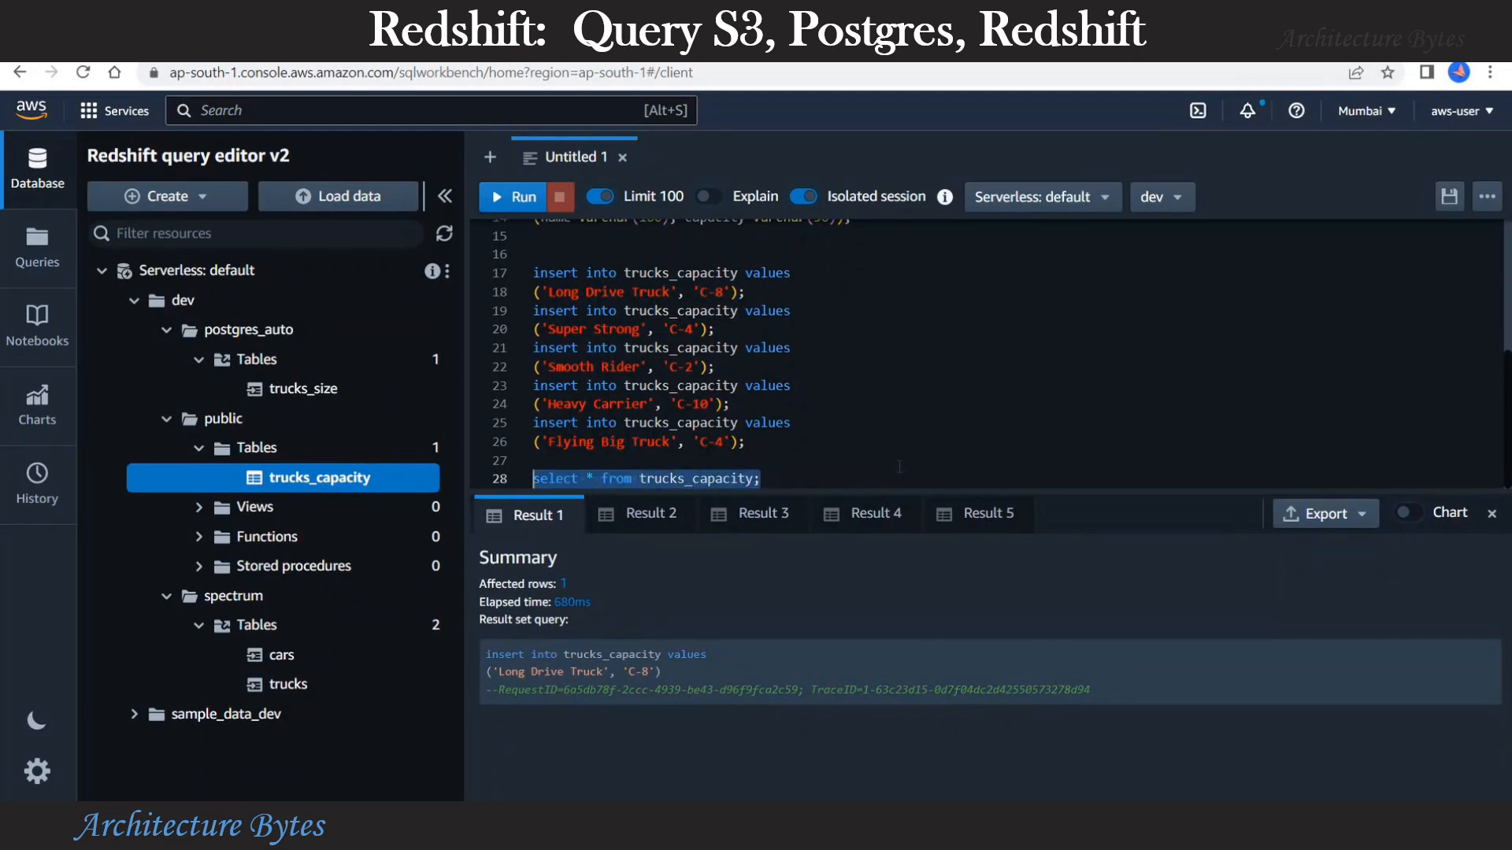
pyautogui.click(514, 196)
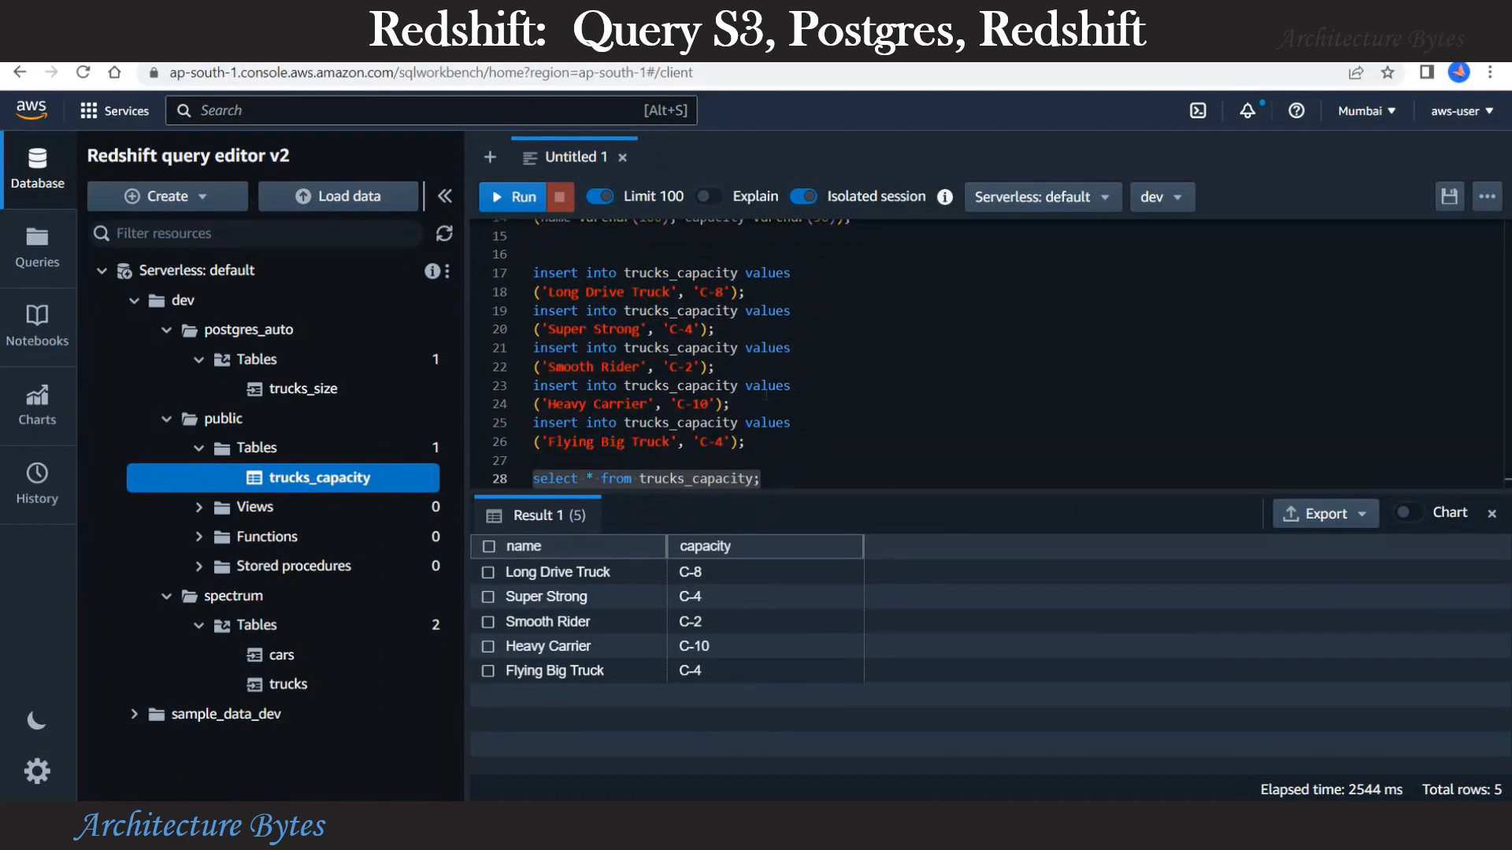
# Step: Add a commented query selecting A.name, A.cylinders, B.size, C.capacity from spectrum.trucks A, postgres_auto.trucks_size B, trucks_capacity C where A.name = B.name and B.name = C.name
pyautogui.click(799, 476)
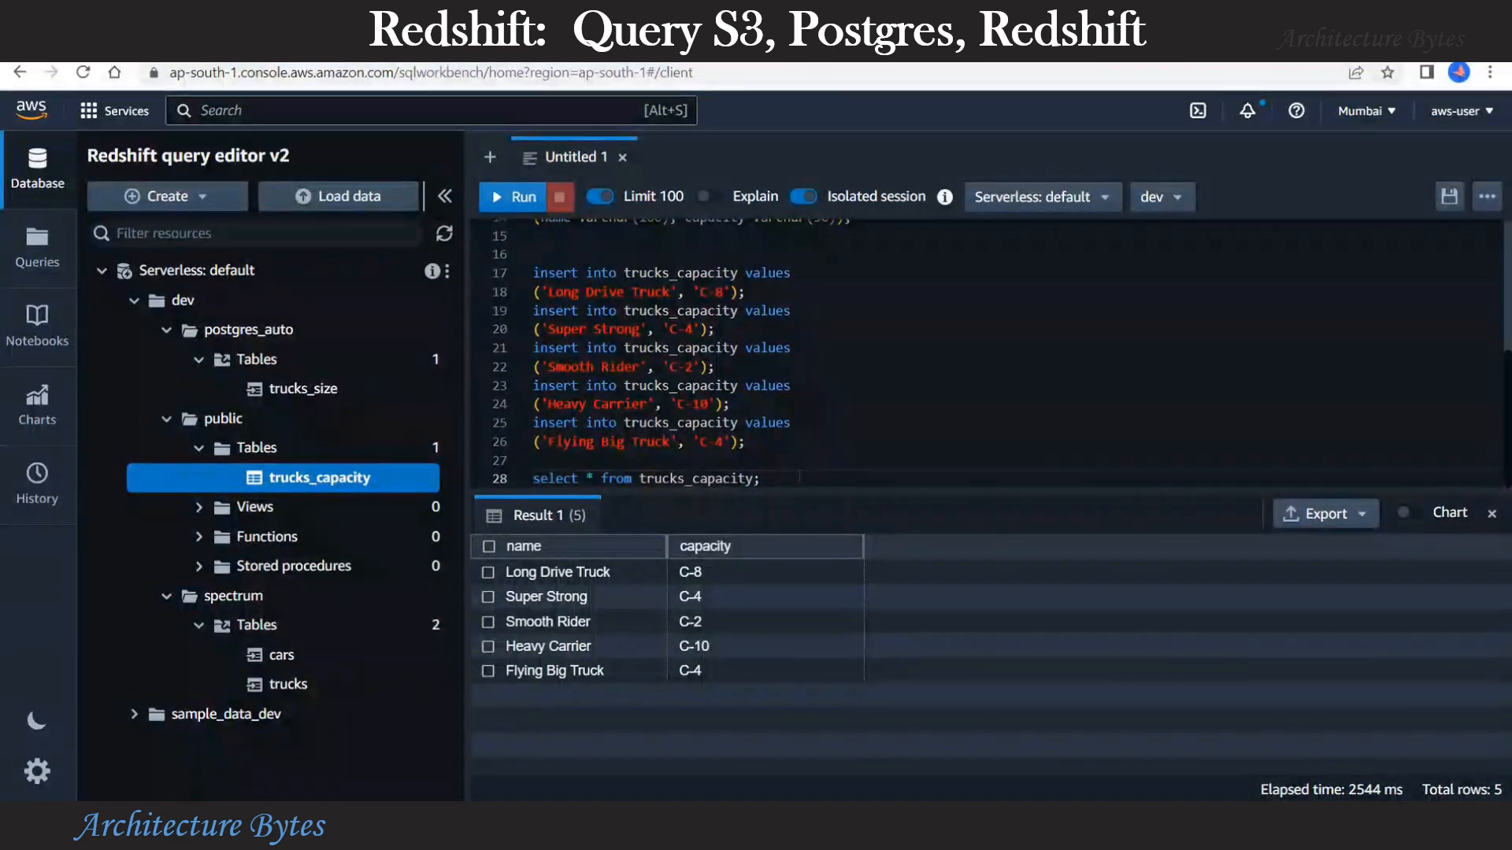
pyautogui.press('Return')
pyautogui.press('Return')
pyautogui.press('Return')
pyautogui.write('# Query S3, Postgres and Redshift table - together from Redshift select A.name, A.cylinders, B.size, C.capacity from spectrum.trucks A, postgres_auto.trucks_size B, trucks_capacity C where A.name = B.name and B.name = C.name')
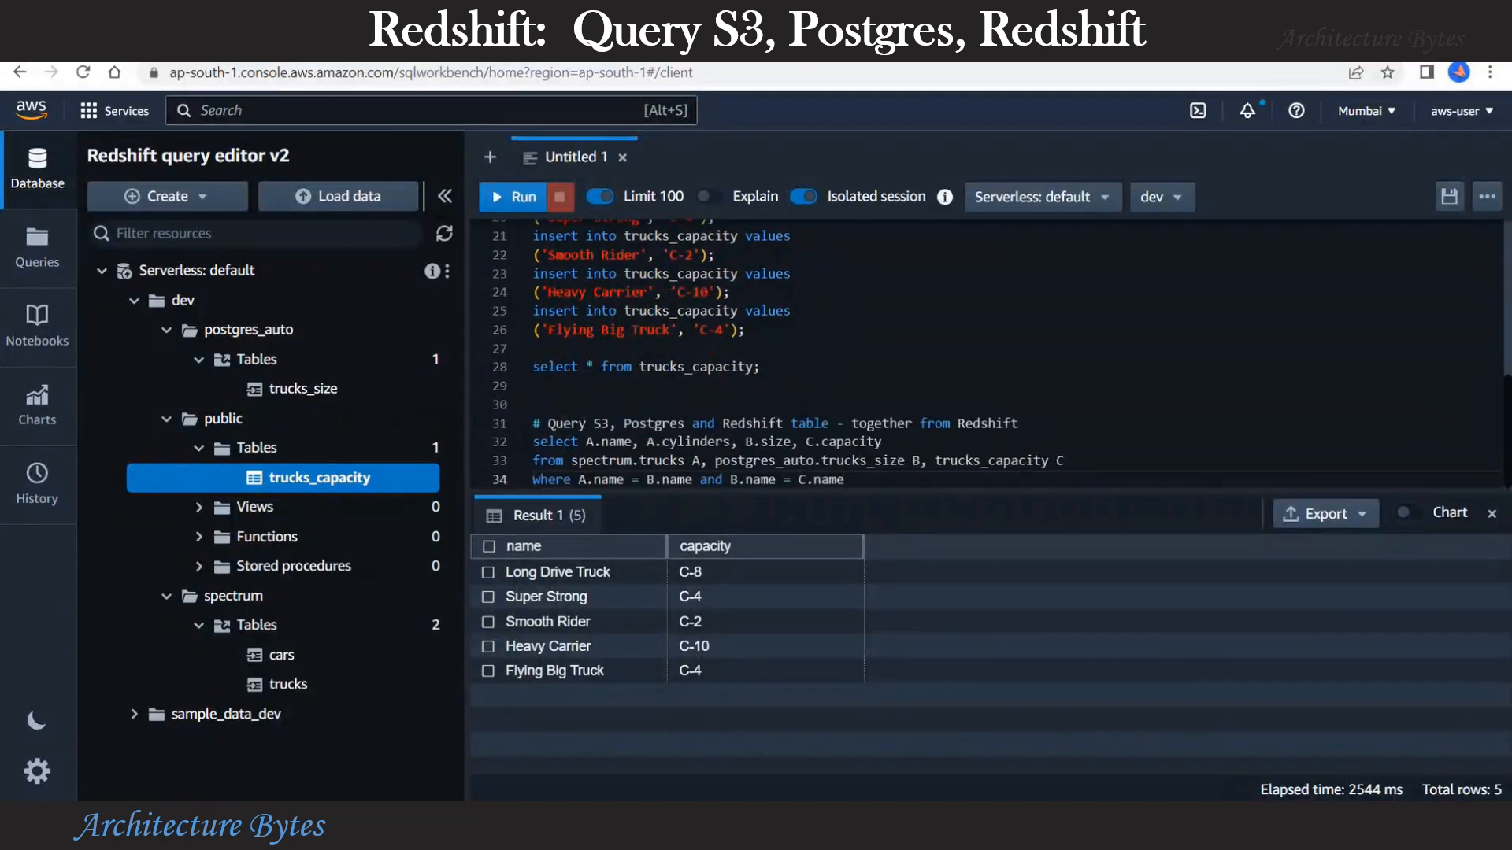
# Step: Review the three source tables and the name conditions, and run only the combined S3, Postgres and Redshift query
pyautogui.moveTo(547, 423); pyautogui.dragTo(1021, 423)
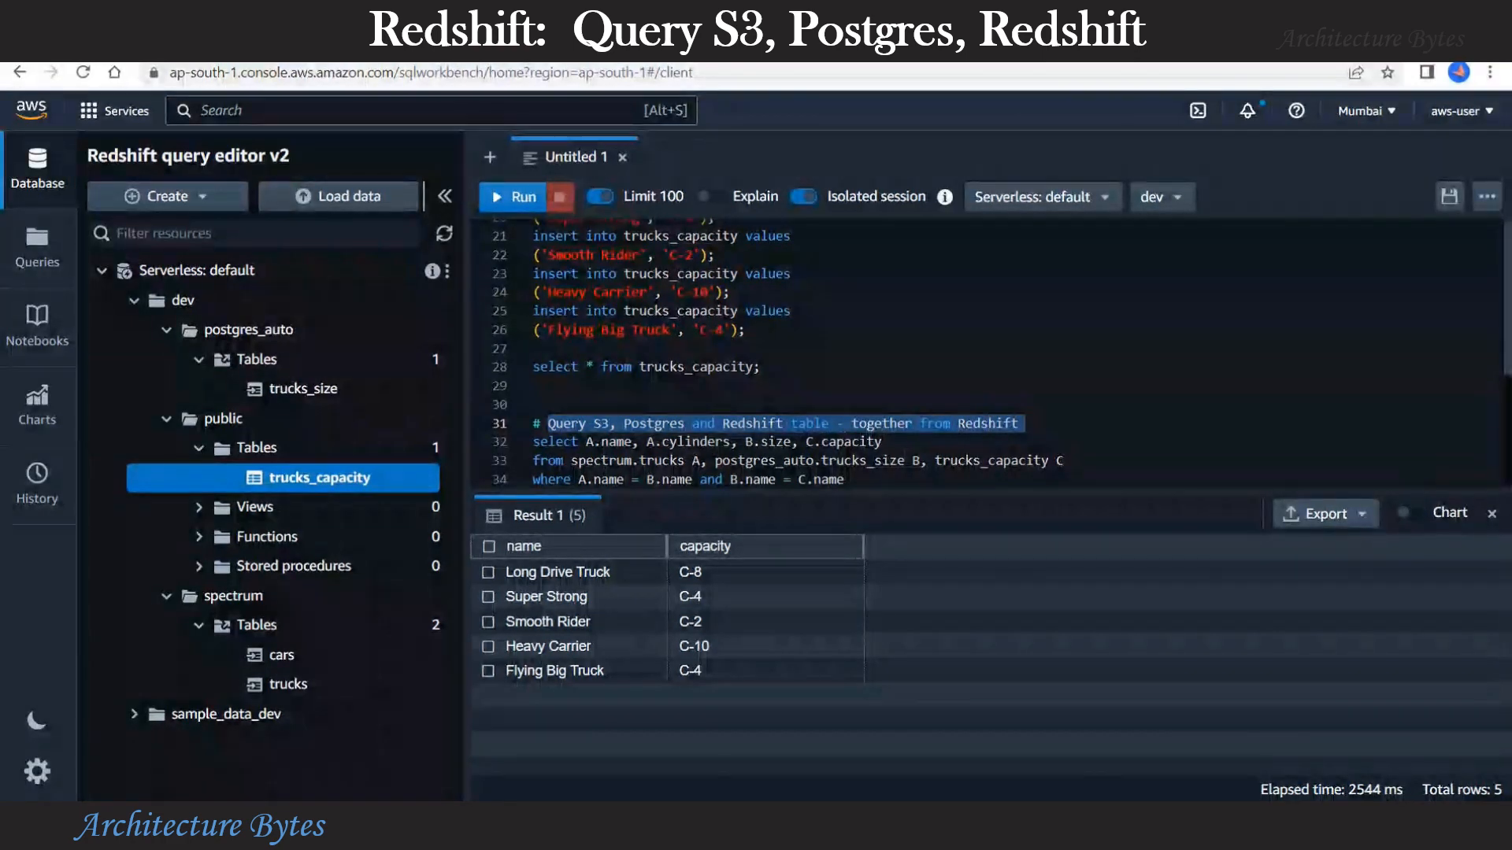
pyautogui.click(906, 460)
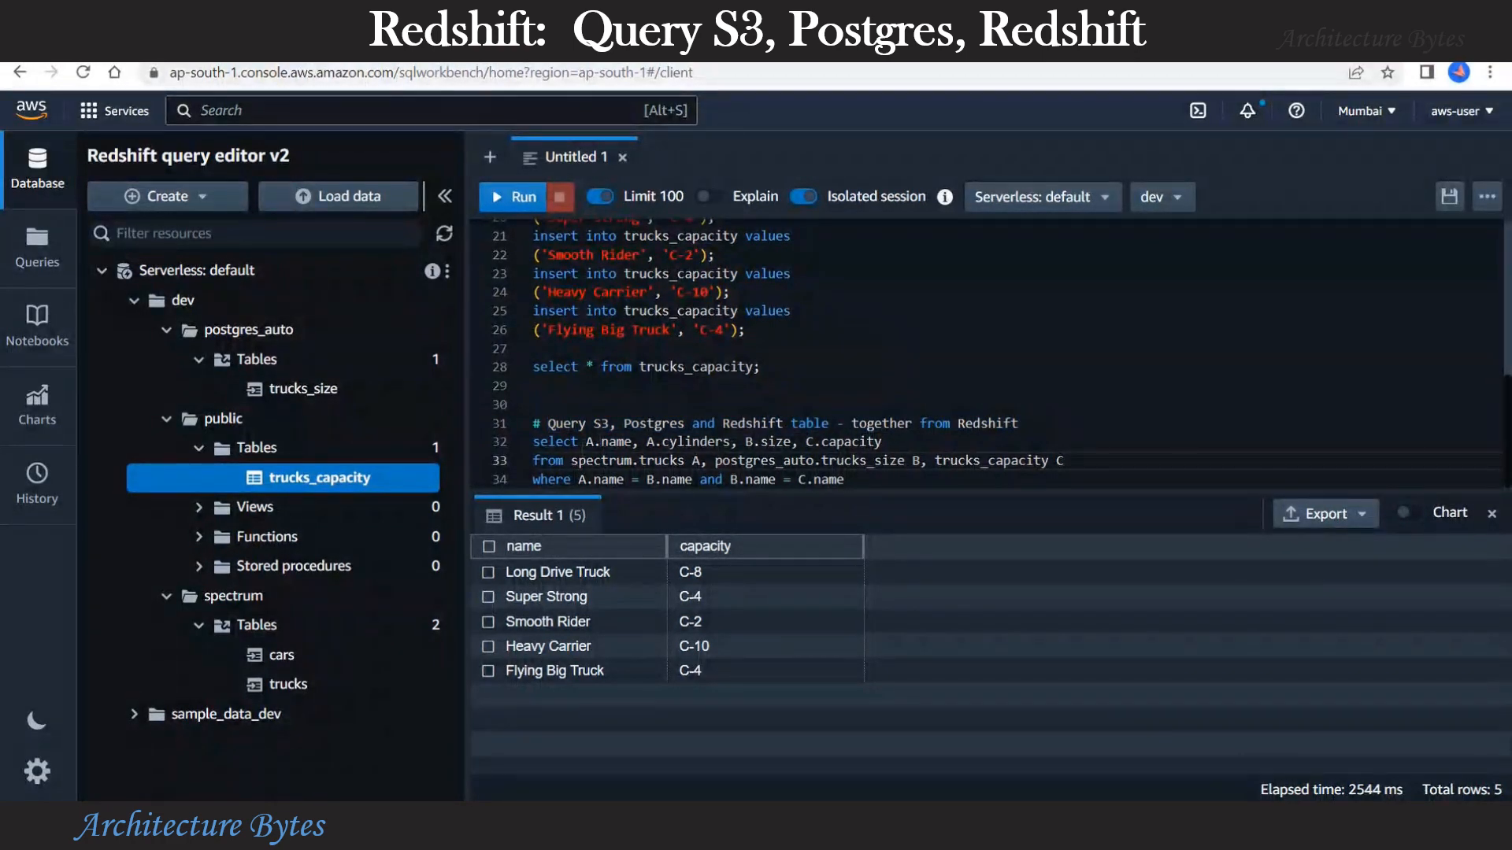
pyautogui.moveTo(570, 460); pyautogui.dragTo(1064, 459)
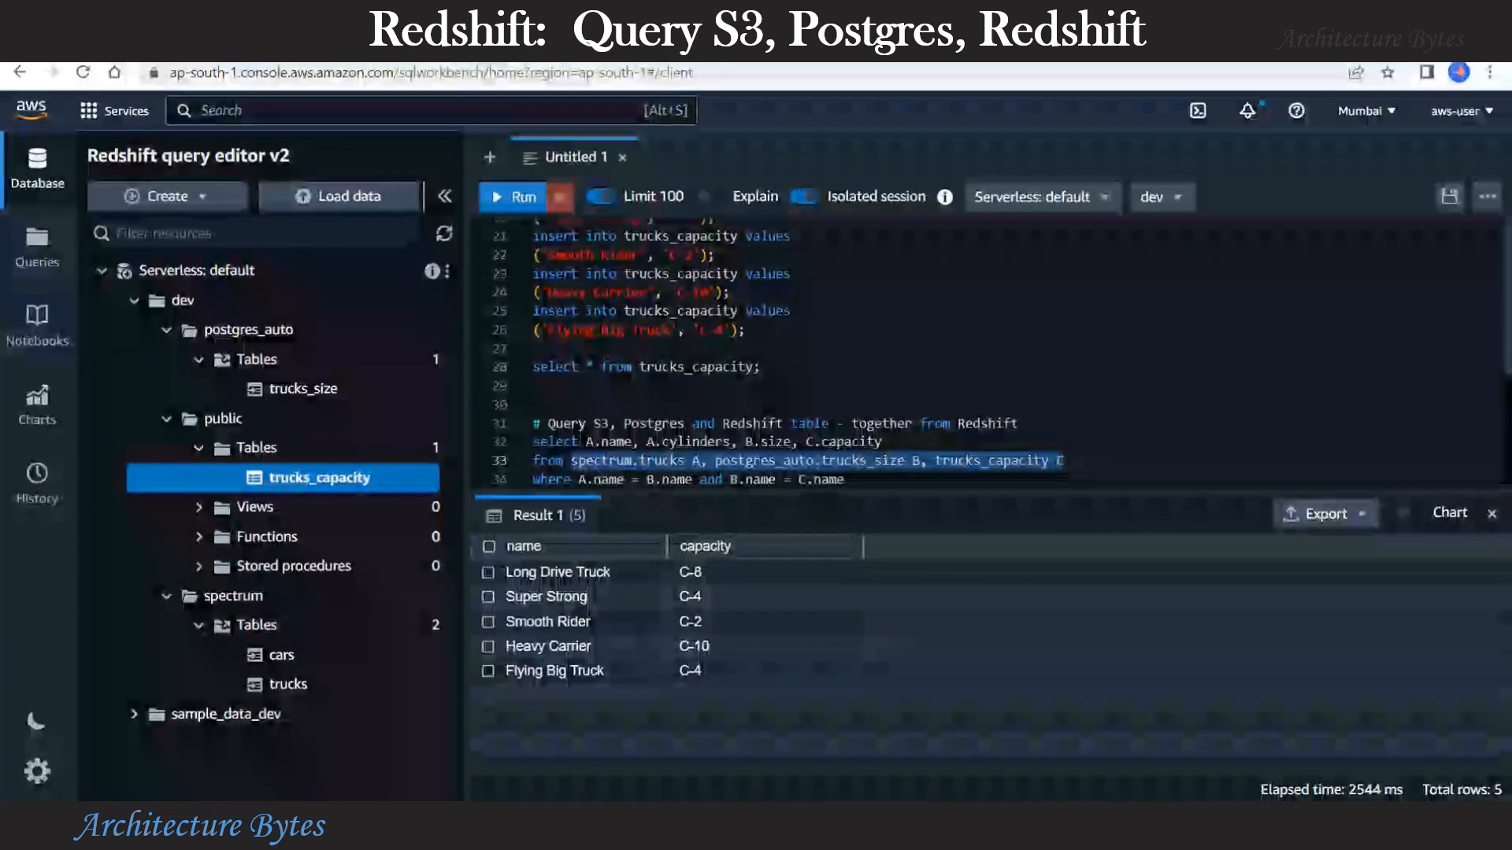
pyautogui.moveTo(844, 479); pyautogui.dragTo(549, 479)
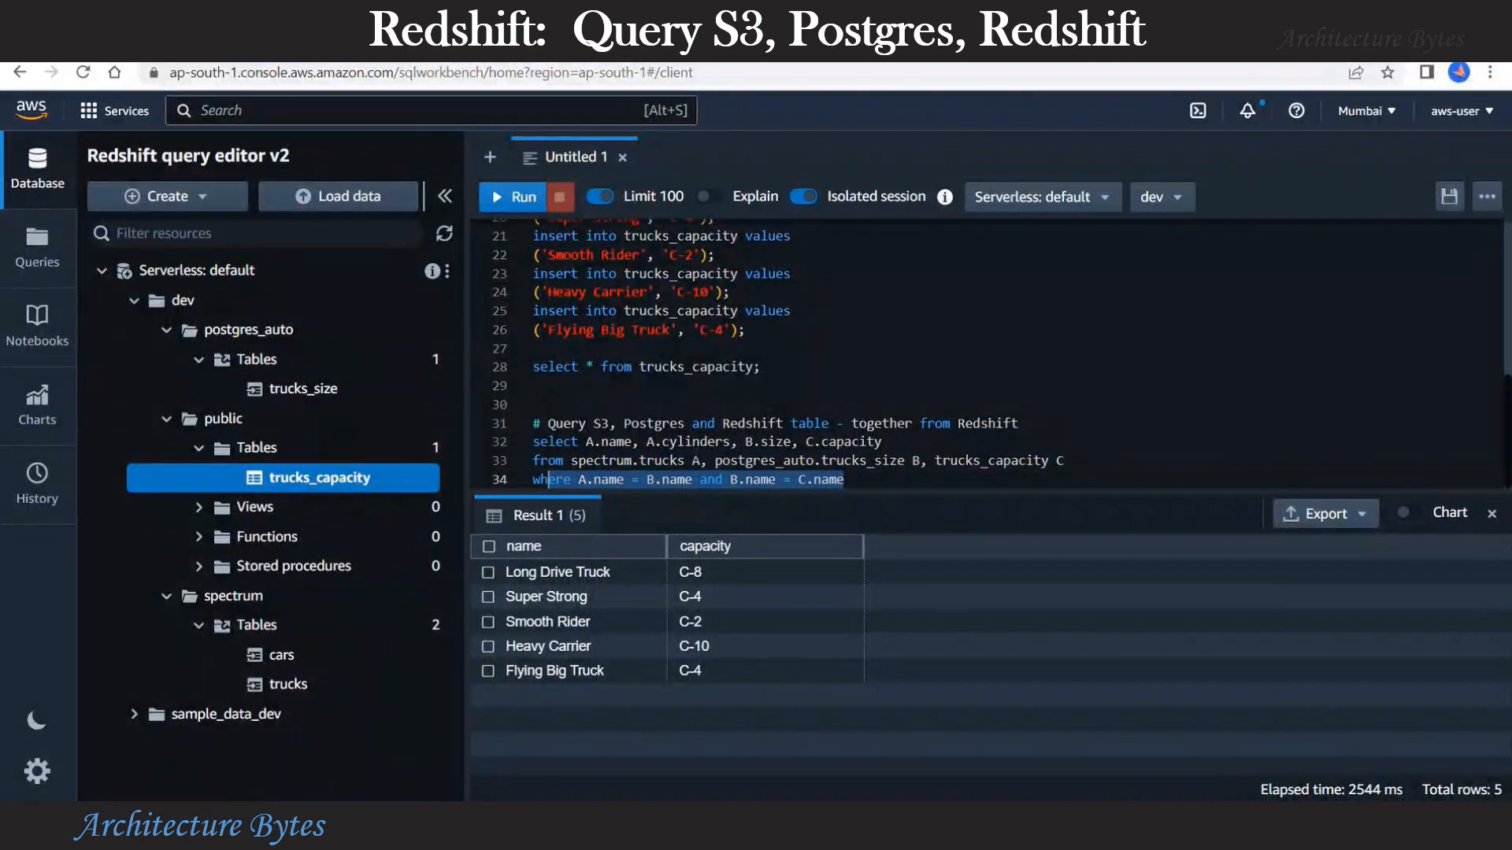
pyautogui.moveTo(586, 441); pyautogui.dragTo(527, 442)
pyautogui.click(861, 478)
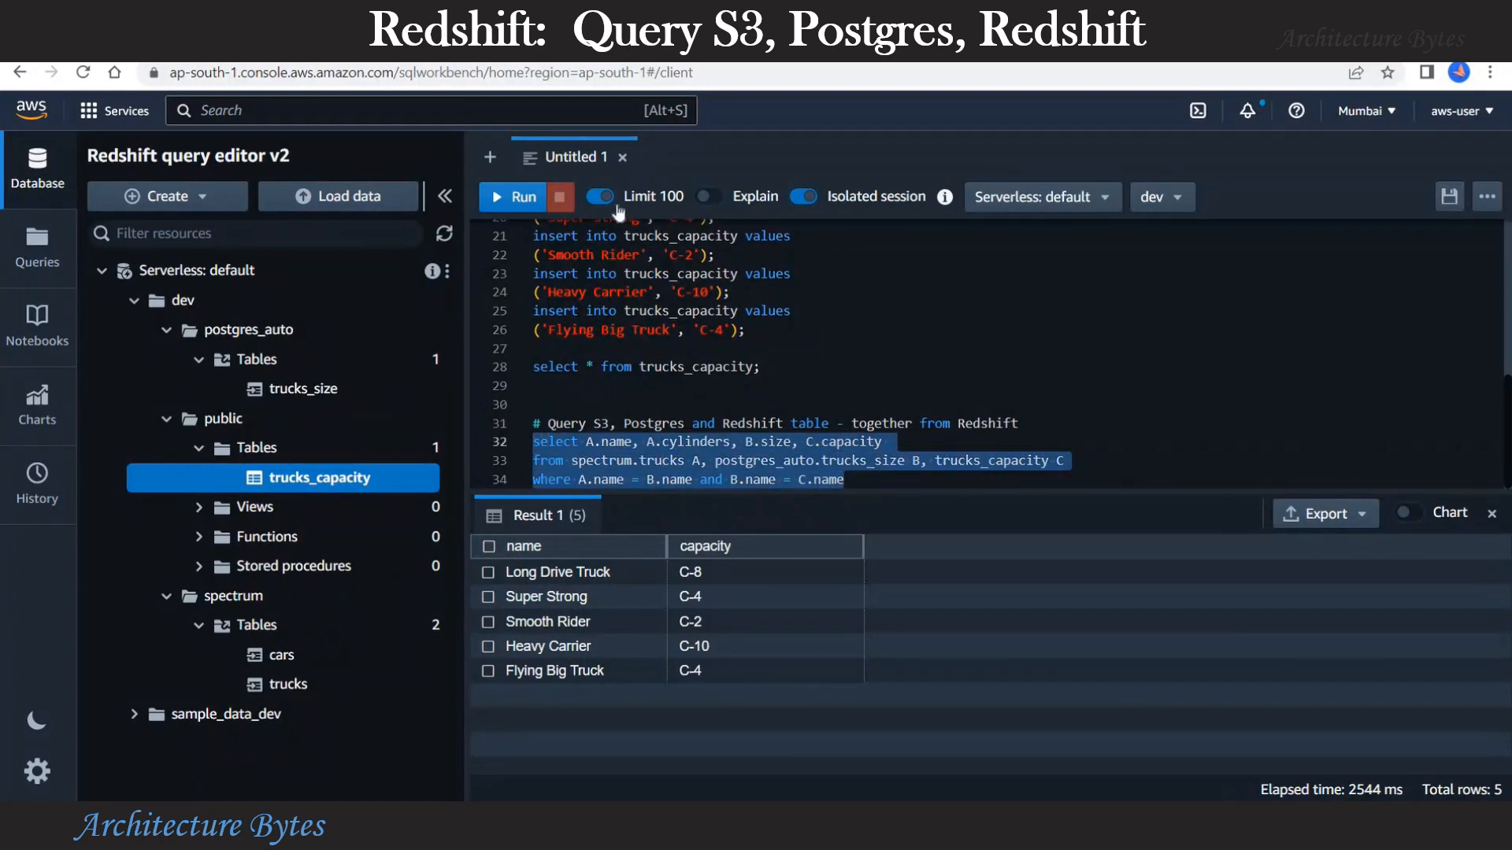
pyautogui.click(511, 198)
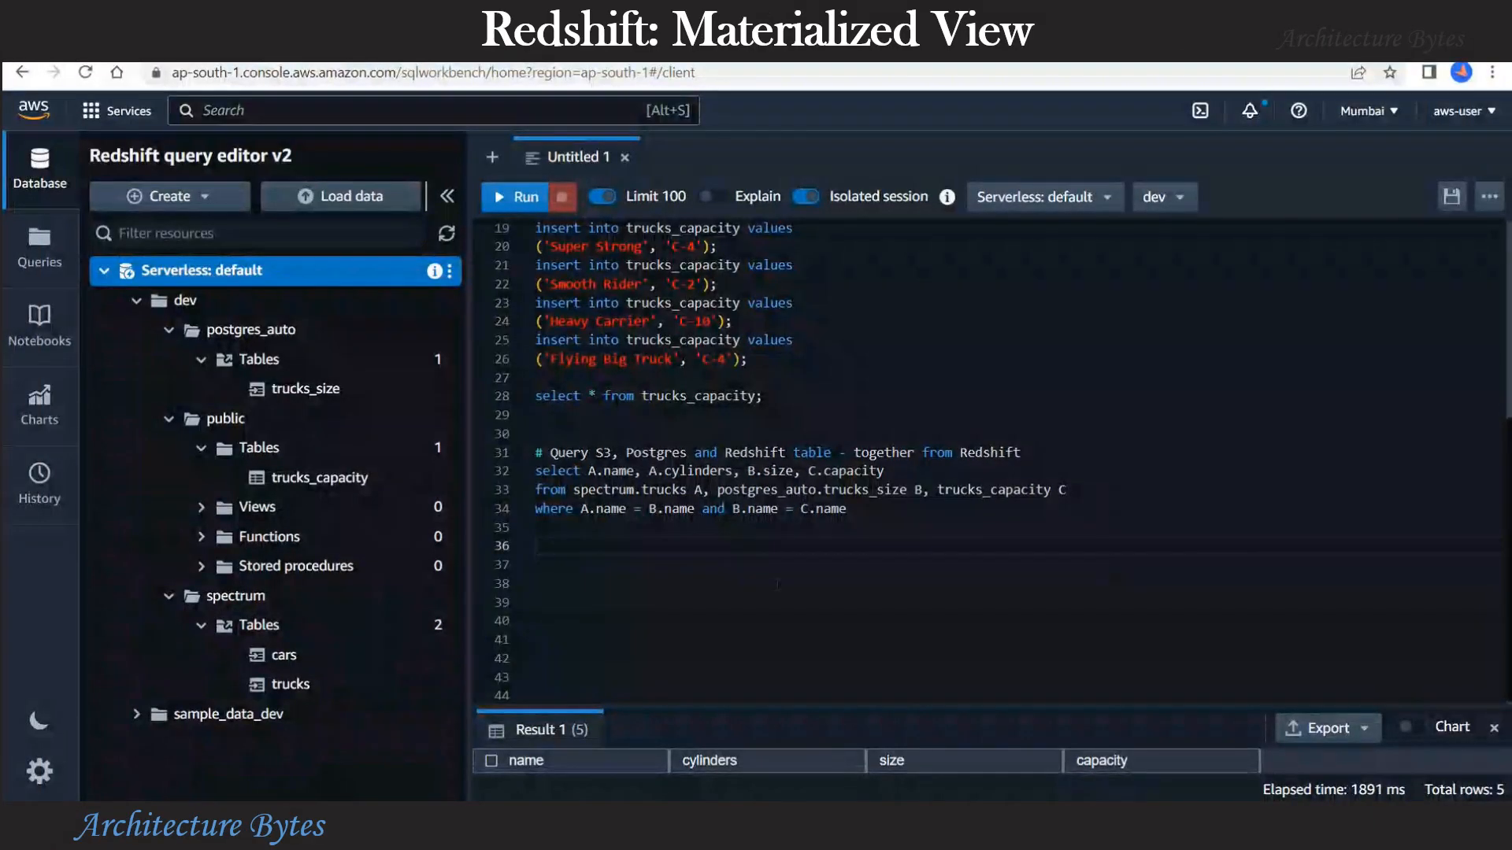
# Step: Add "# Create materialized view - to save query result data until refreshed." and "create materialized view mv_trucks as" followed by the three-table join query
pyautogui.write('# Create materialized view - to save query result data until refreshed. create materialized view mv_trucks as select A.name, A.cylinders, B.size, C.capacity from spectrum.trucks A, postgres_auto.trucks_size B, trucks_capacity C where A.name = B.name and B.name = C.name')
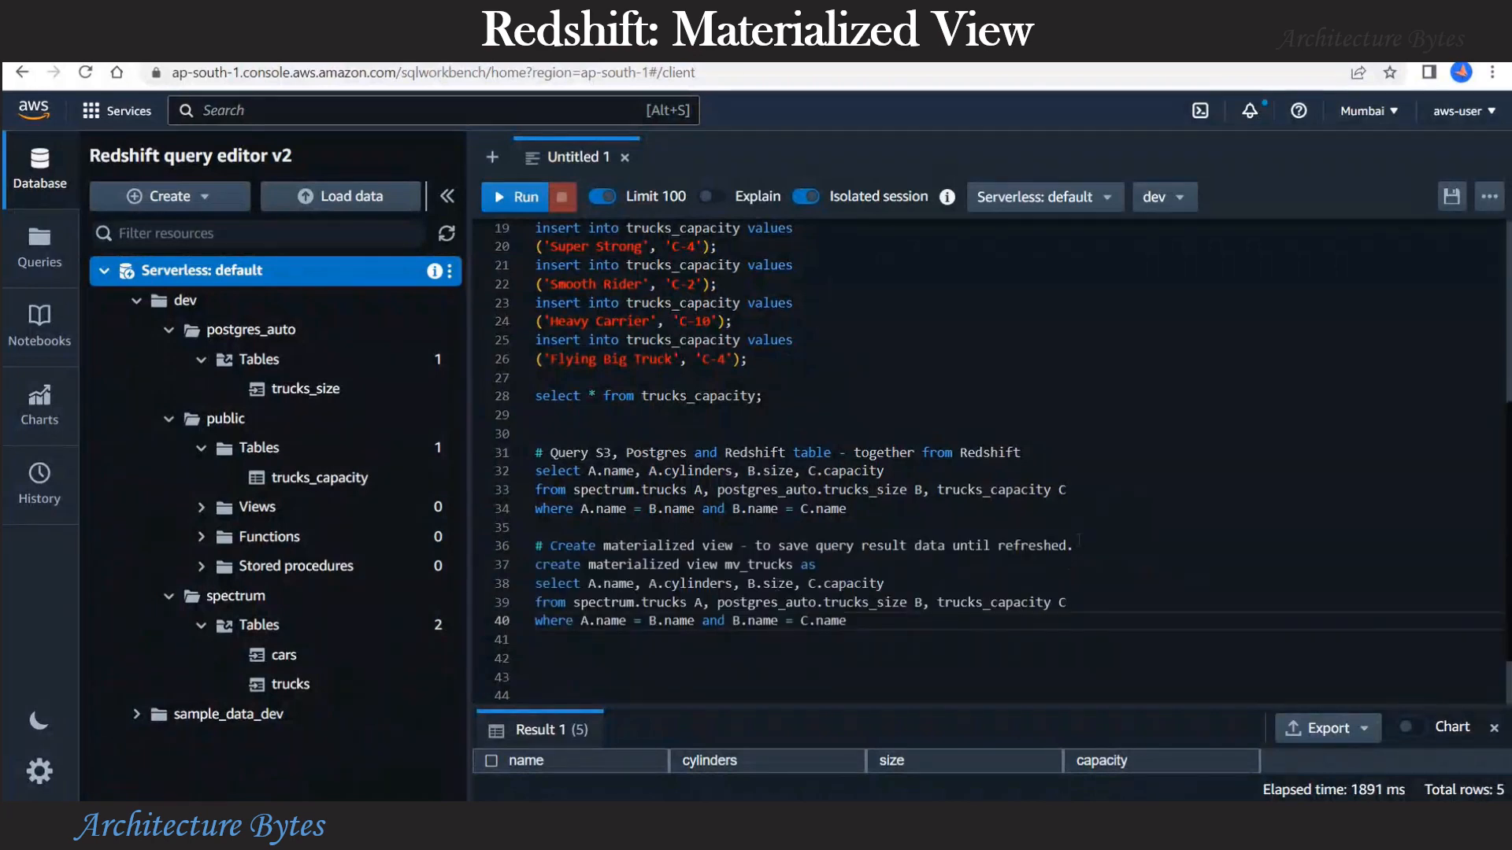
pyautogui.moveTo(1074, 547); pyautogui.dragTo(535, 546)
pyautogui.moveTo(847, 621); pyautogui.dragTo(505, 583)
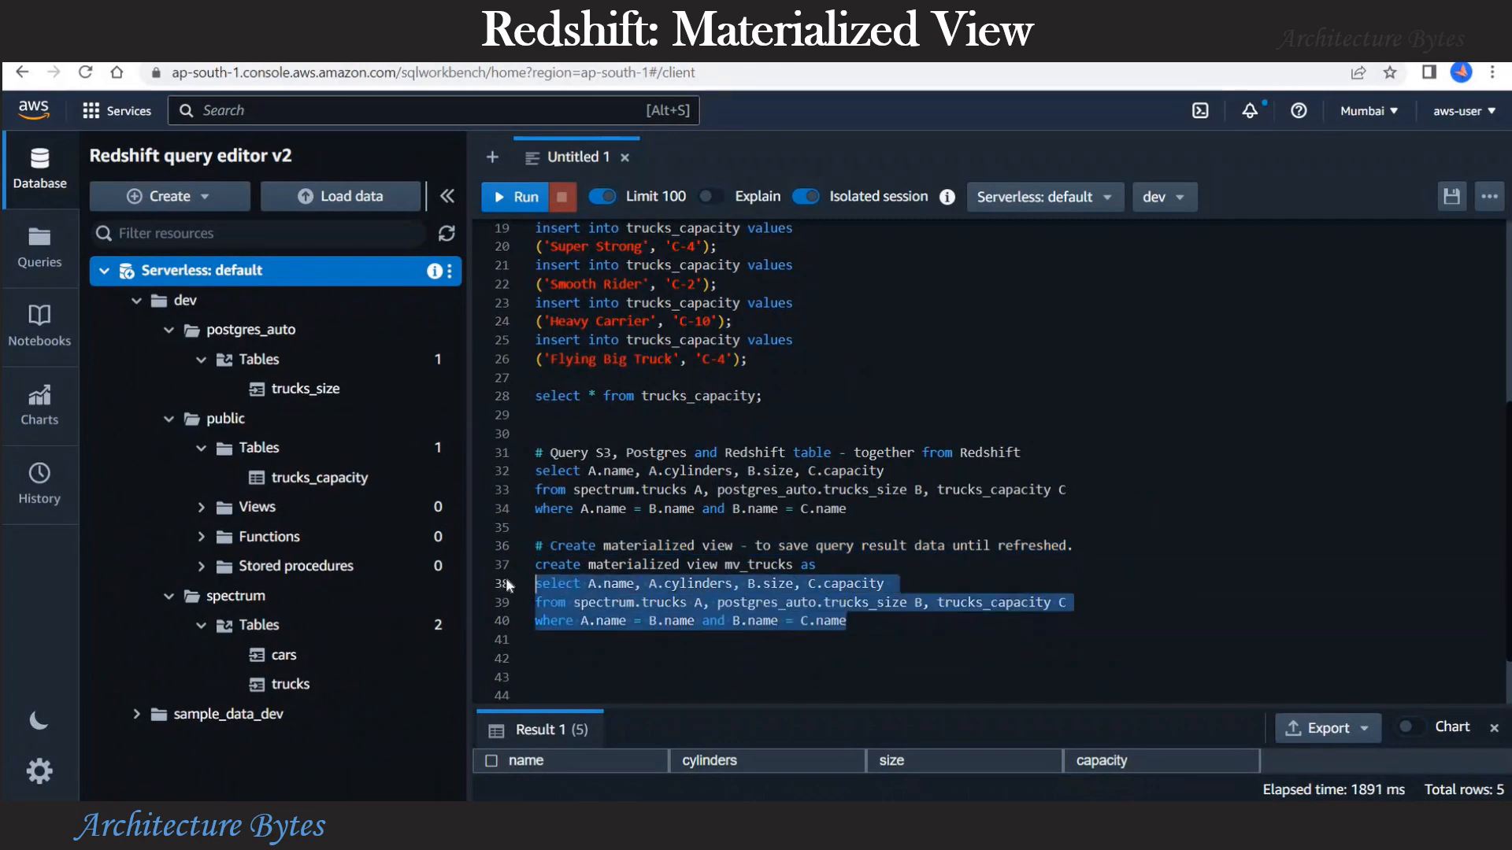
pyautogui.click(897, 639)
pyautogui.moveTo(823, 563); pyautogui.dragTo(526, 562)
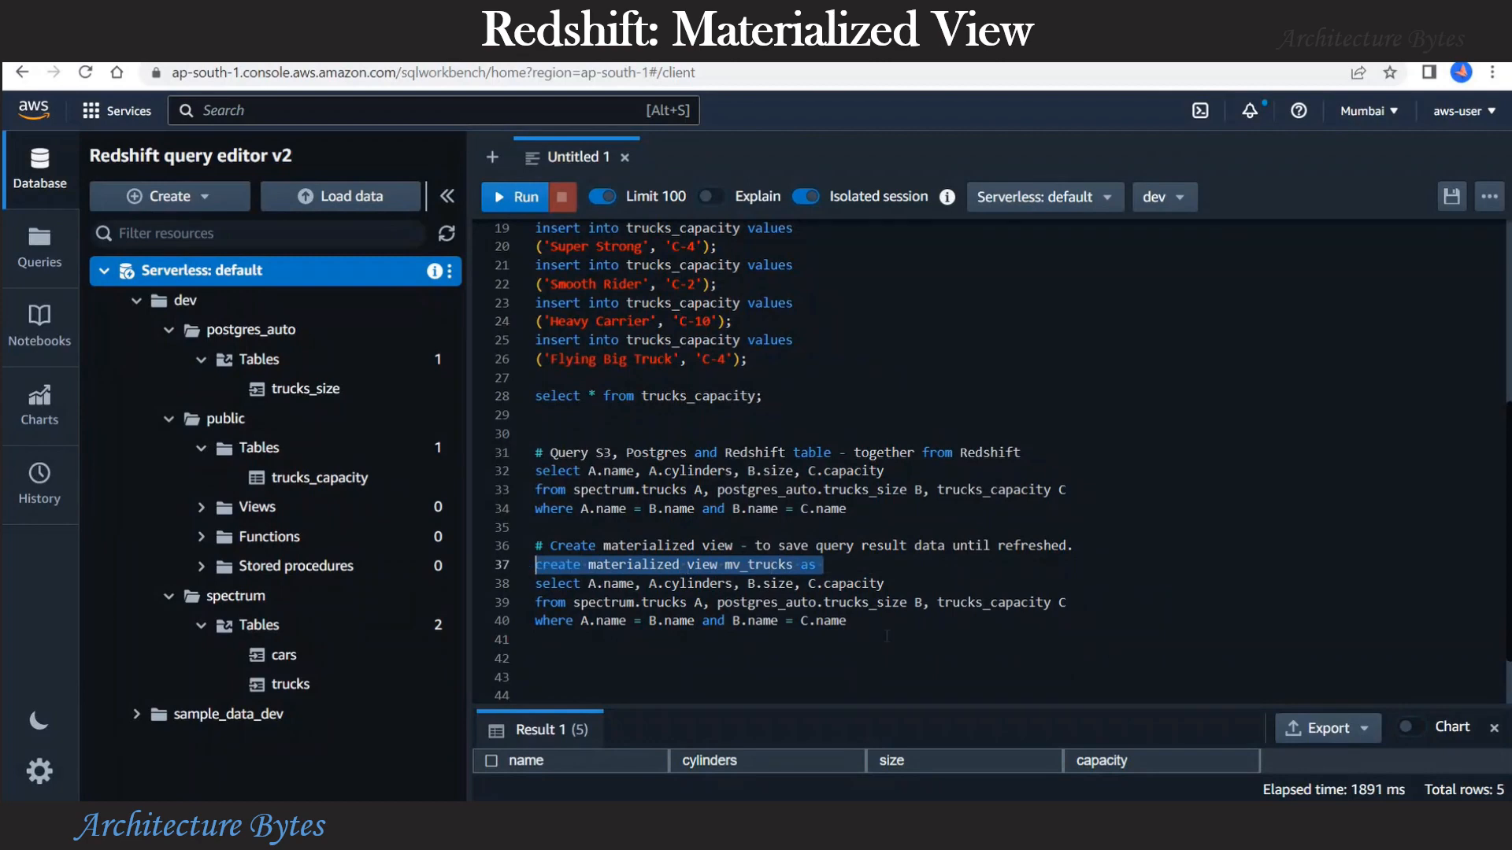
# Step: Run only the create materialized view mv_trucks statement, including its join query
pyautogui.click(847, 620)
pyautogui.keyDown('shift'); pyautogui.click(472, 579); pyautogui.keyUp('shift')
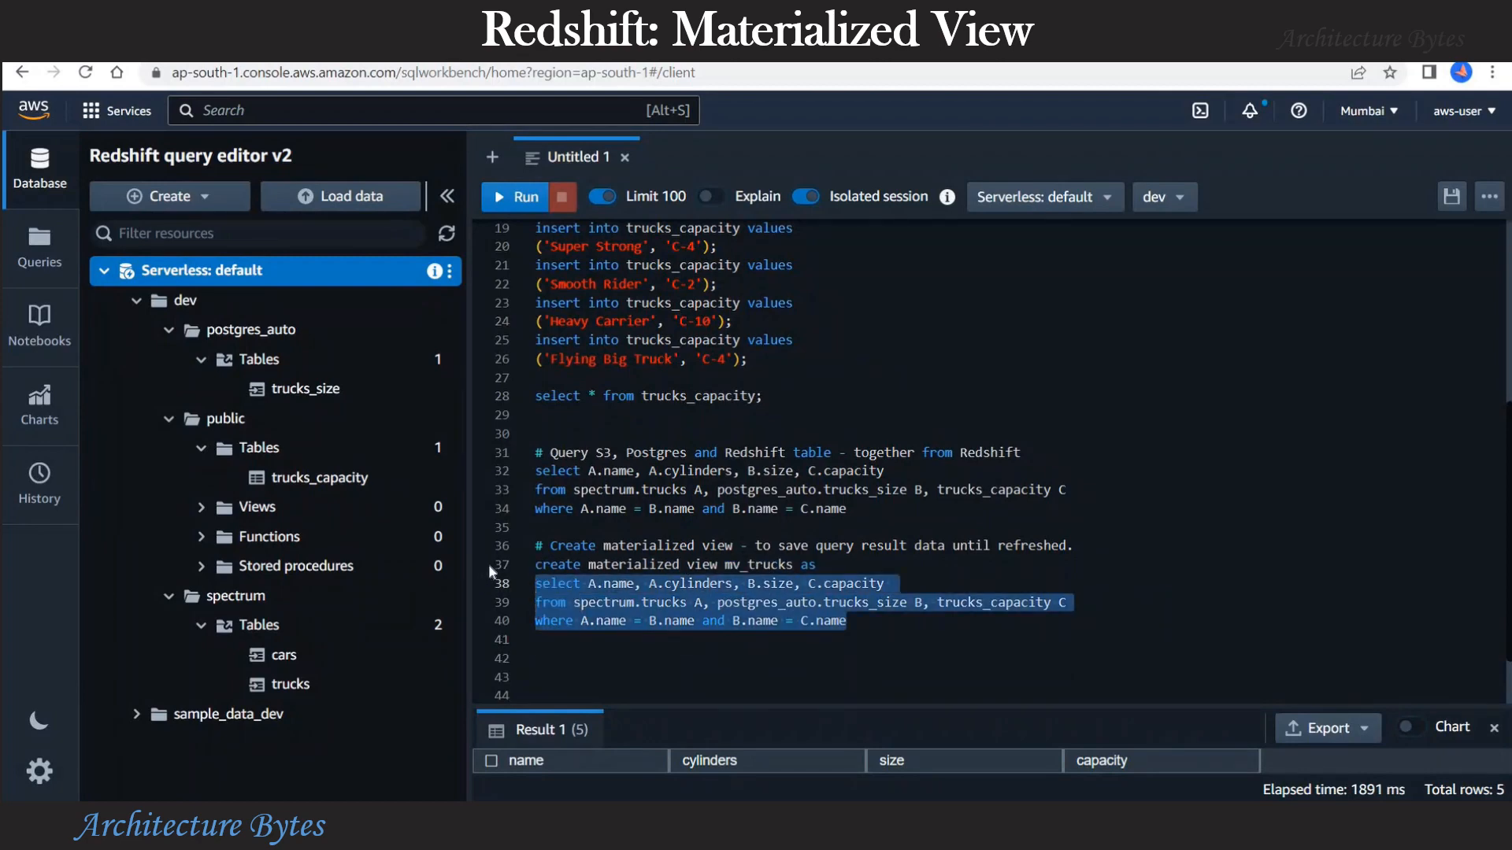
pyautogui.keyDown('shift'); pyautogui.click(488, 564); pyautogui.keyUp('shift')
pyautogui.click(516, 201)
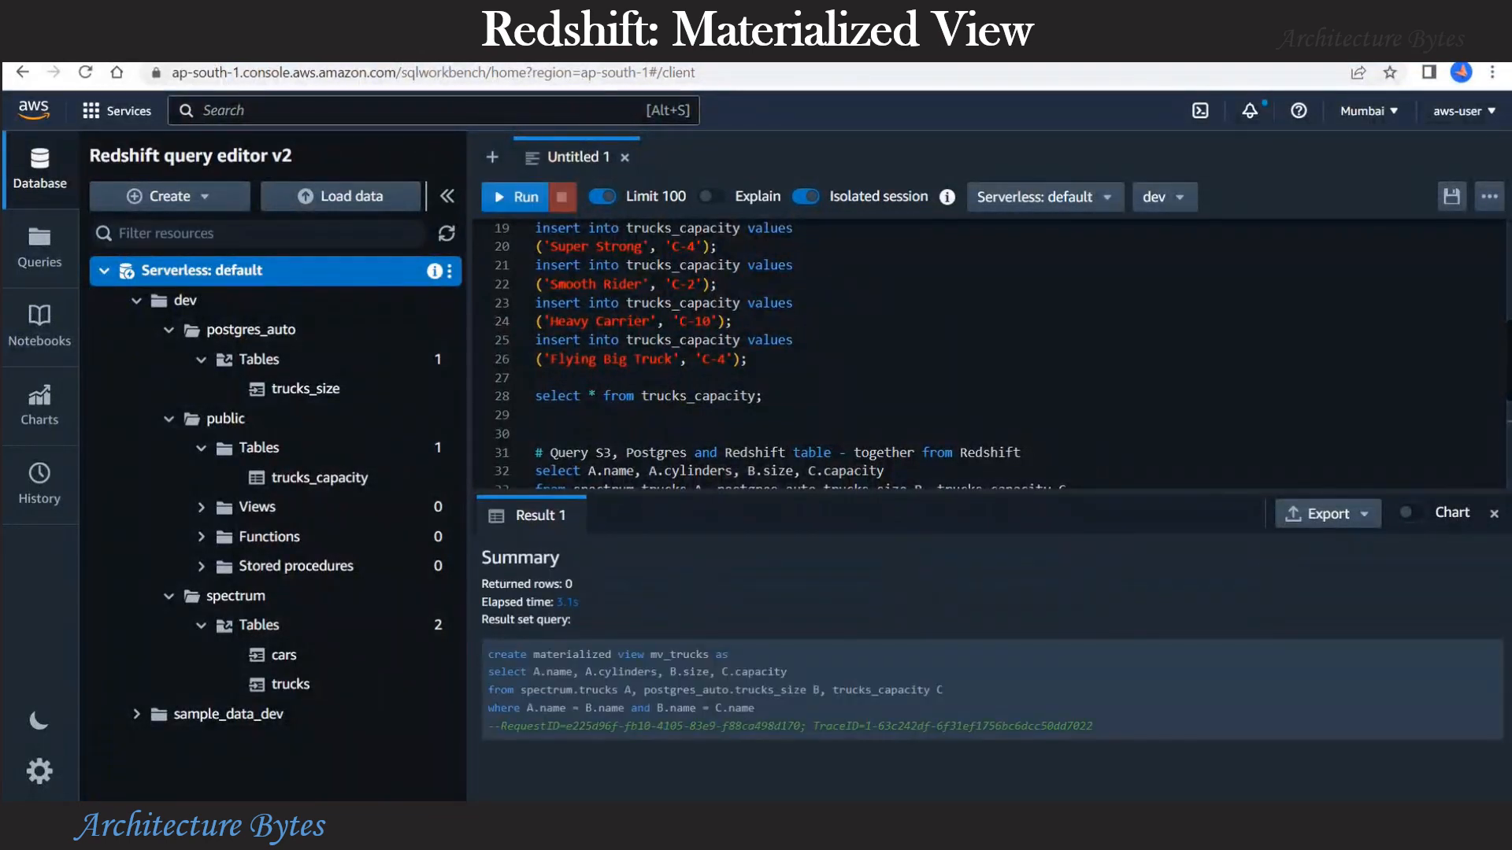
# Step: Add "select * from mv_trucks;" below the materialized view statement
pyautogui.click(957, 409)
pyautogui.scroll(-2, 964, 407)
pyautogui.scroll(-3, 964, 407)
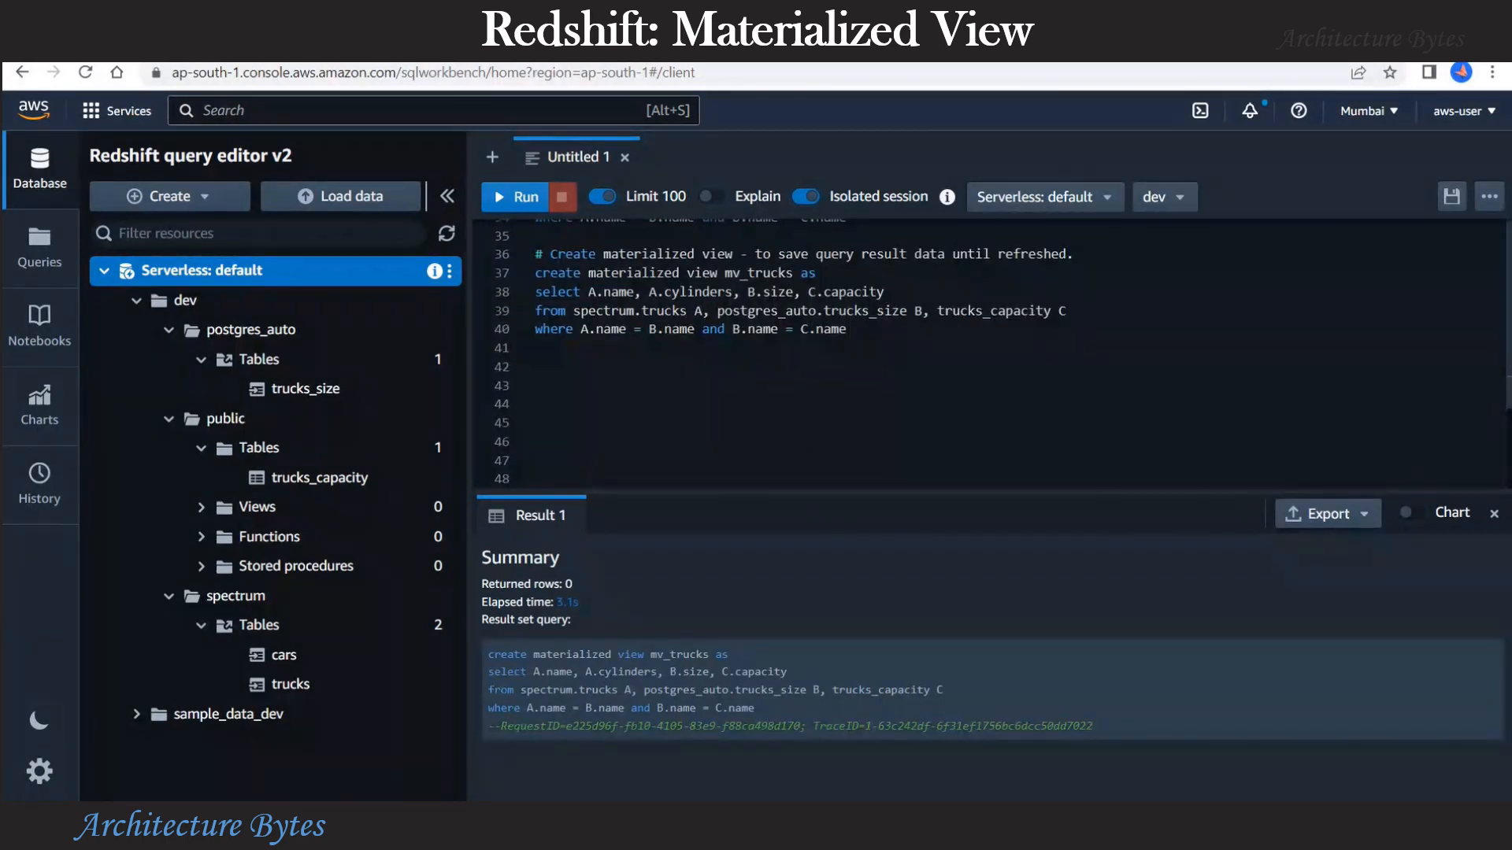
pyautogui.click(955, 366)
pyautogui.write('select * from ')
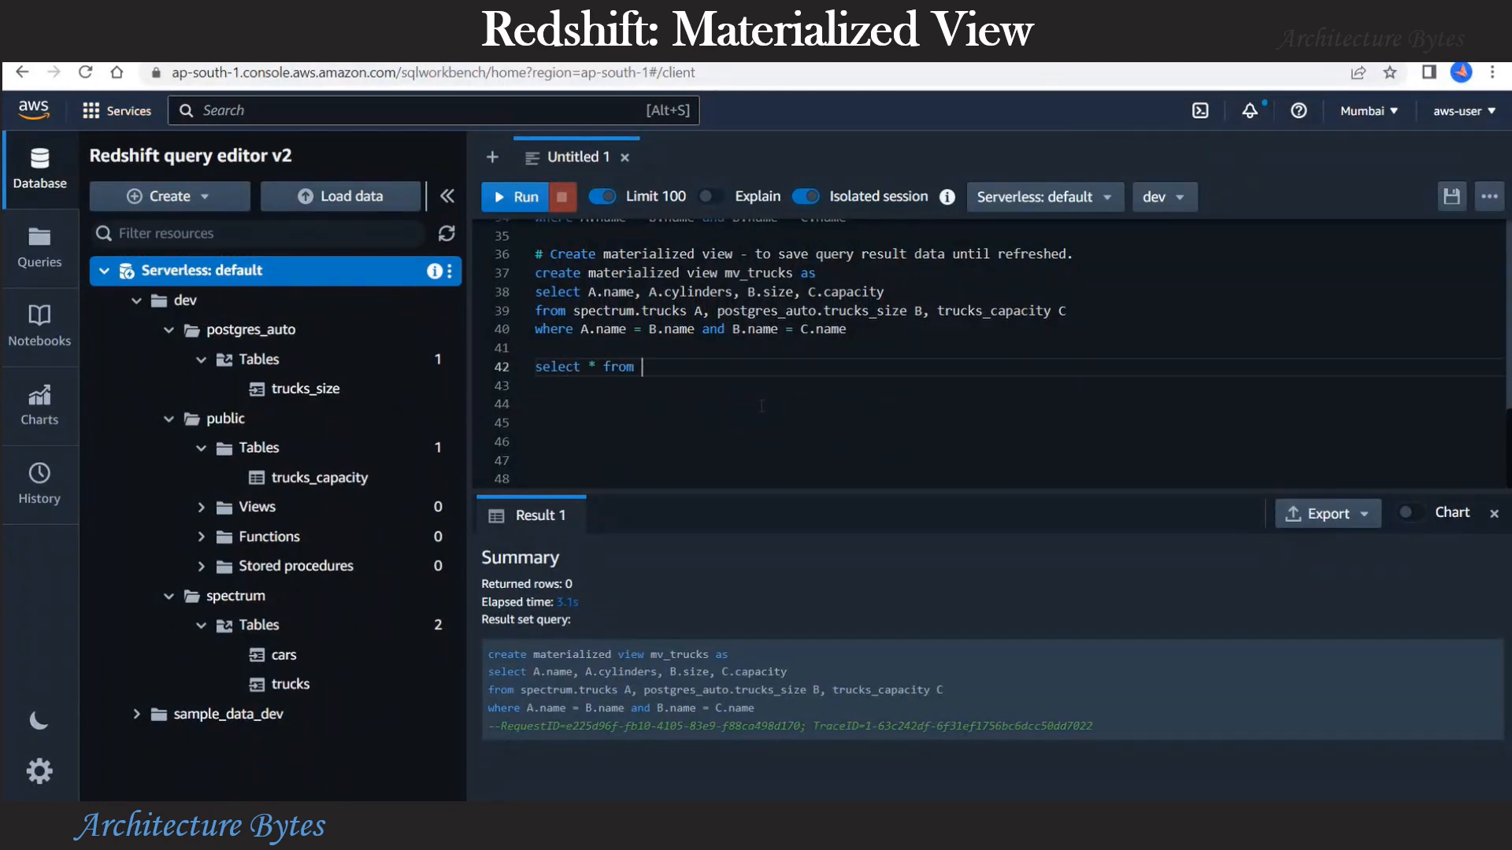
pyautogui.write('mv_trucks;')
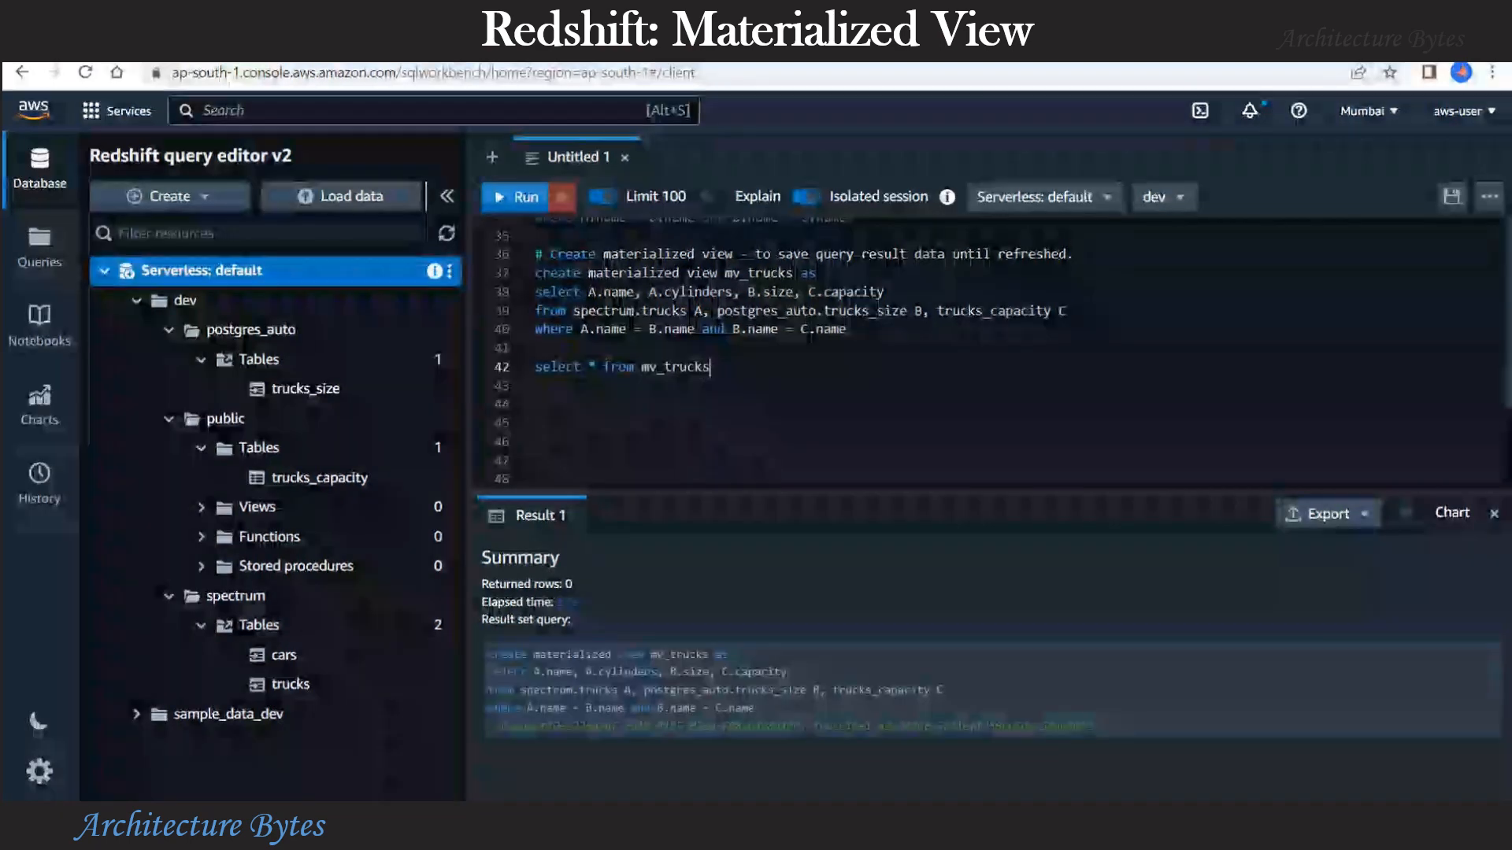
# Step: Run only the select statement on mv_trucks to view the saved query data
pyautogui.hotkey('ctrl', 'shift', 'Left')
pyautogui.hotkey('ctrl', 'shift', 'Left')
pyautogui.hotkey('ctrl', 'shift', 'Left')
pyautogui.hotkey('ctrl', 'shift', 'Left')
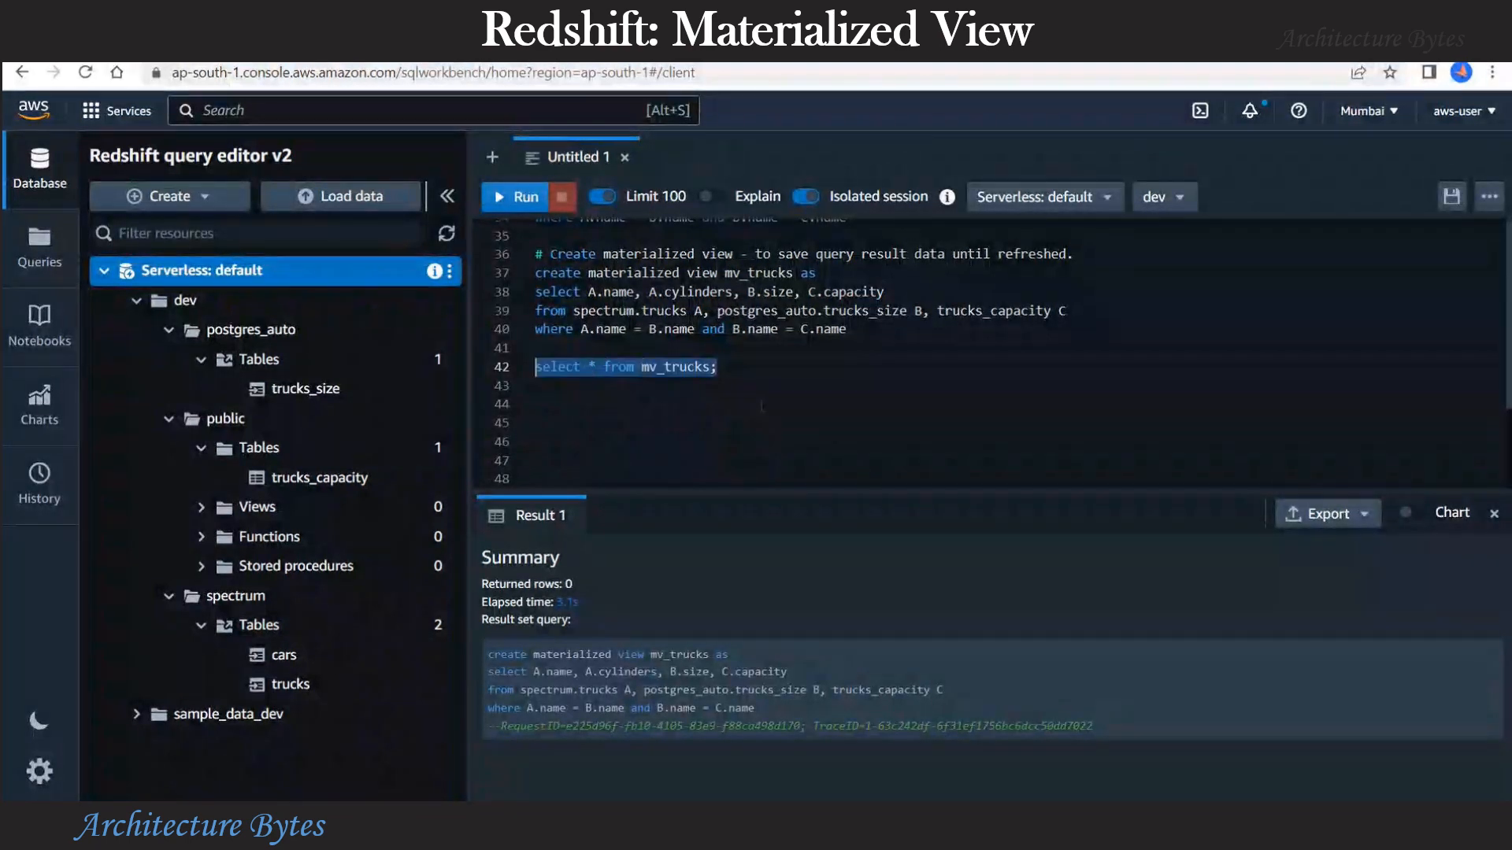
pyautogui.click(520, 198)
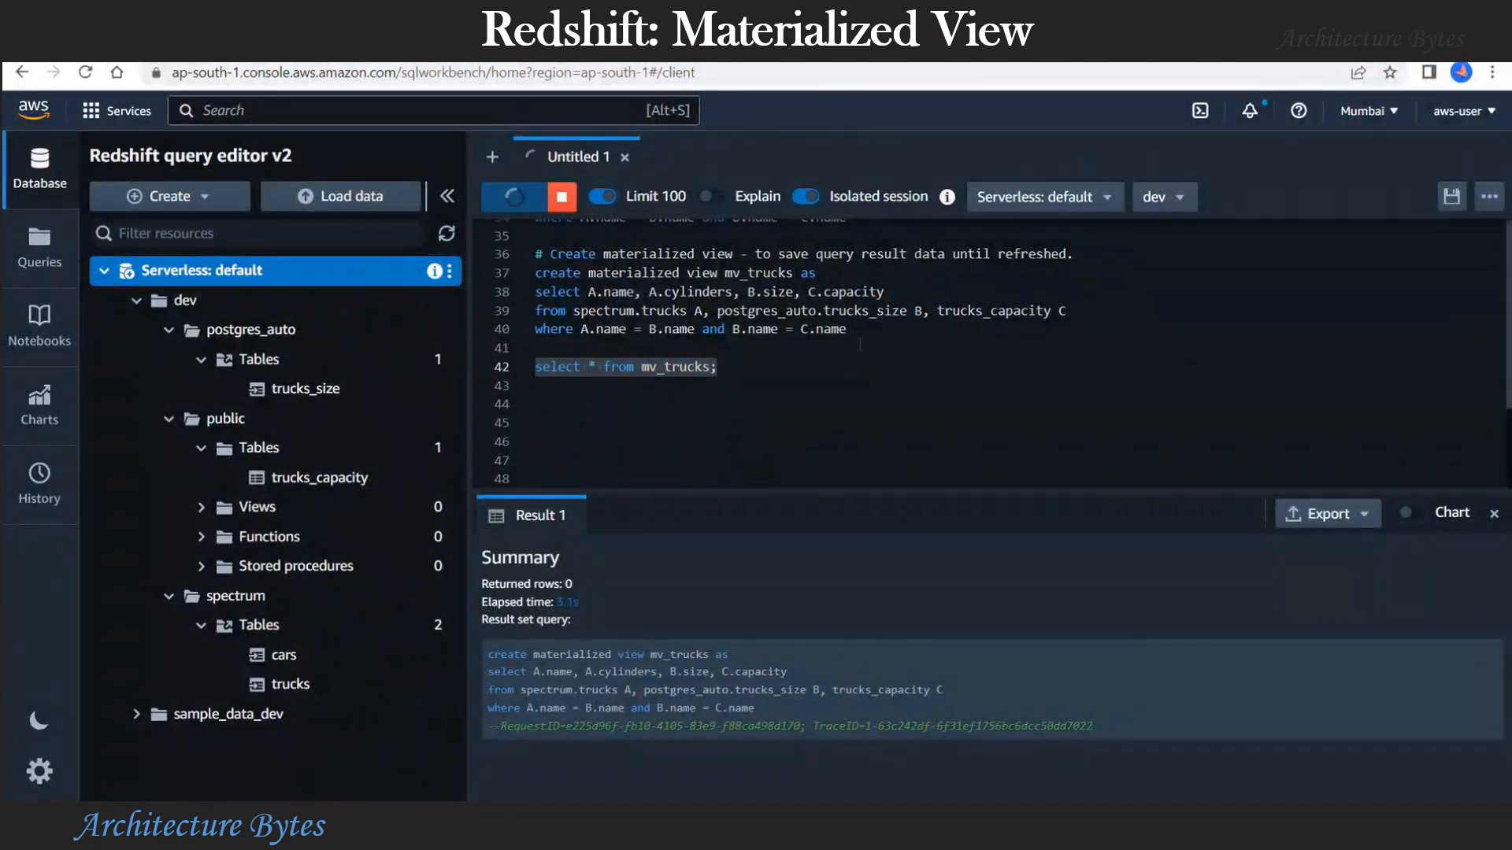
# Step: Add "refresh materialized_view mv_trucks;" below the select statement on mv_trucks
pyautogui.click(738, 368)
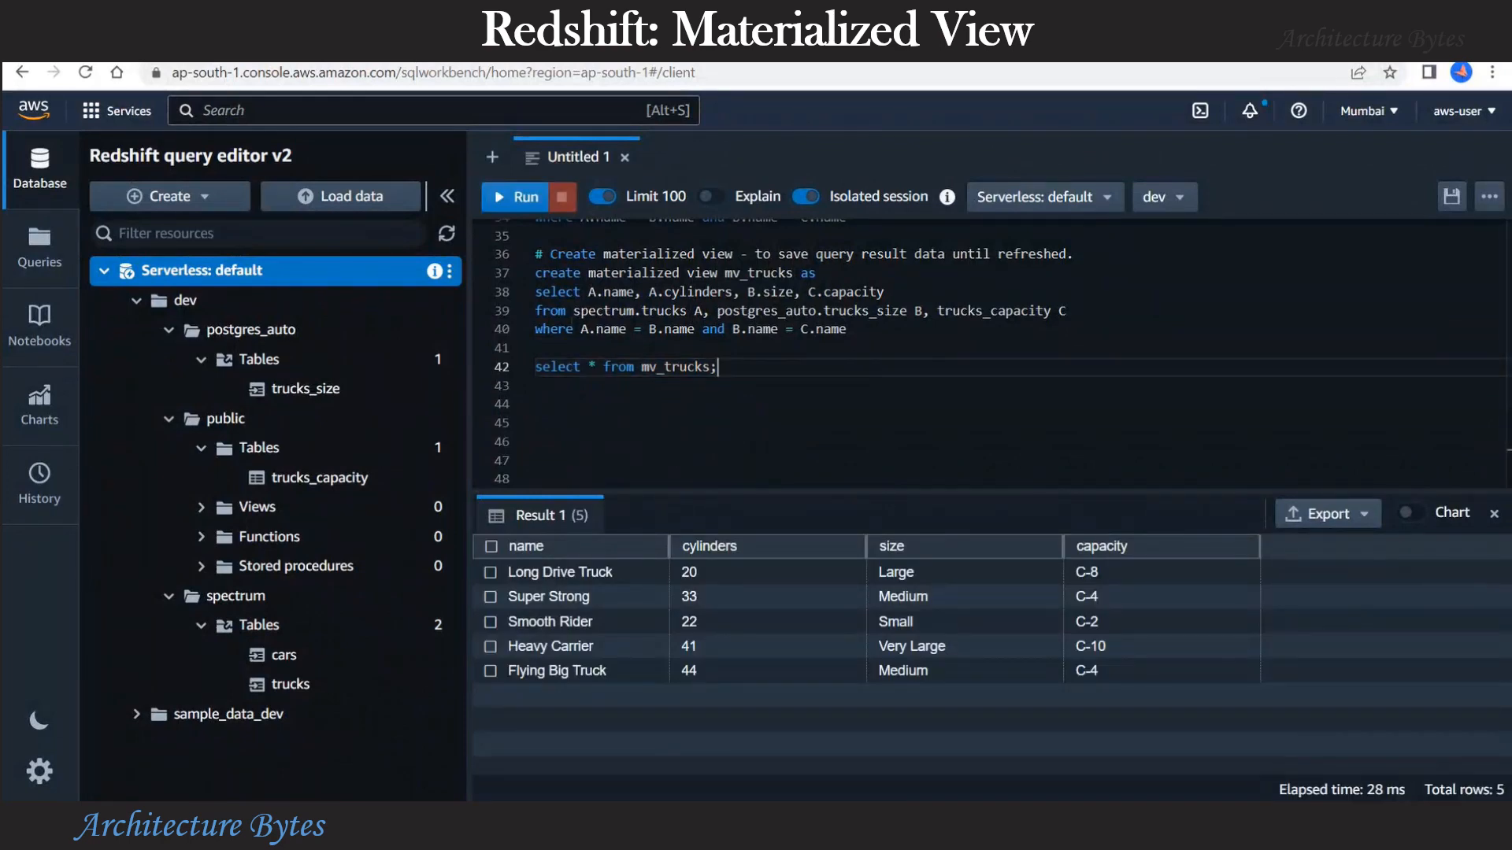
pyautogui.press('Return')
pyautogui.press('Return')
pyautogui.write('refresh')
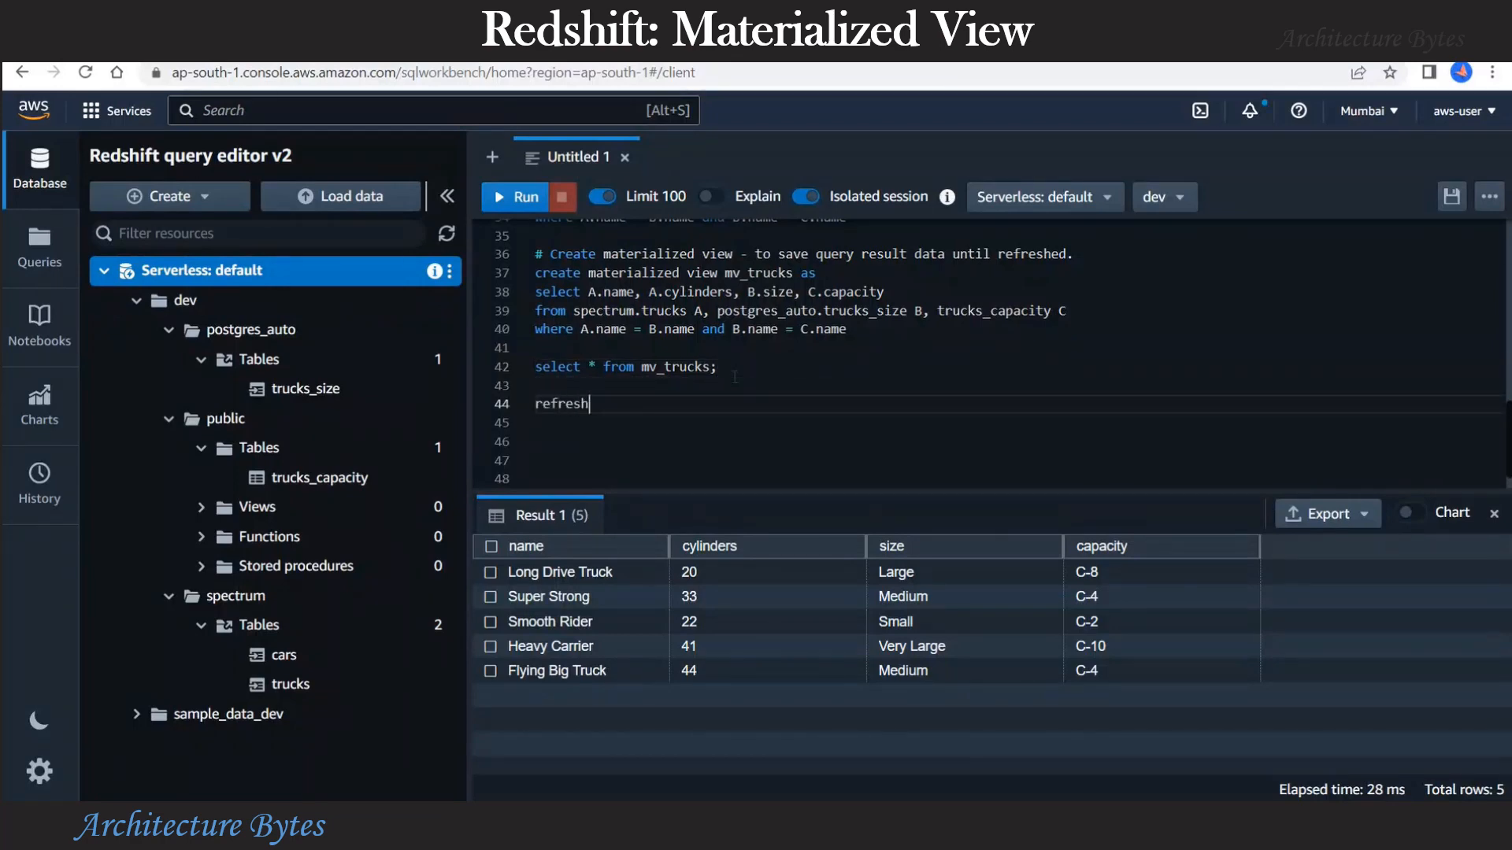
pyautogui.write(' materialized')
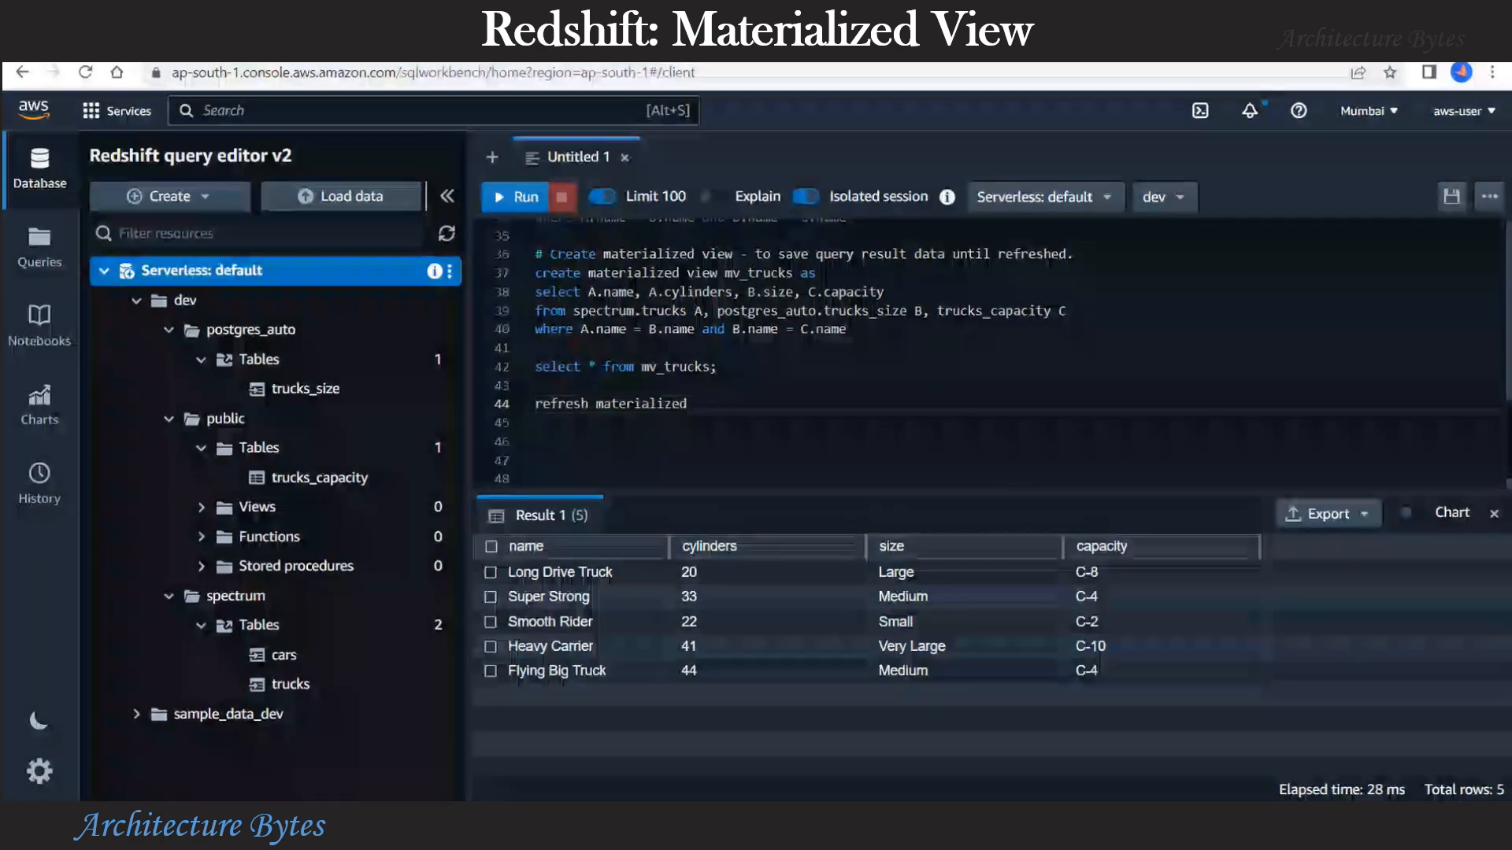
pyautogui.write('_view mv_')
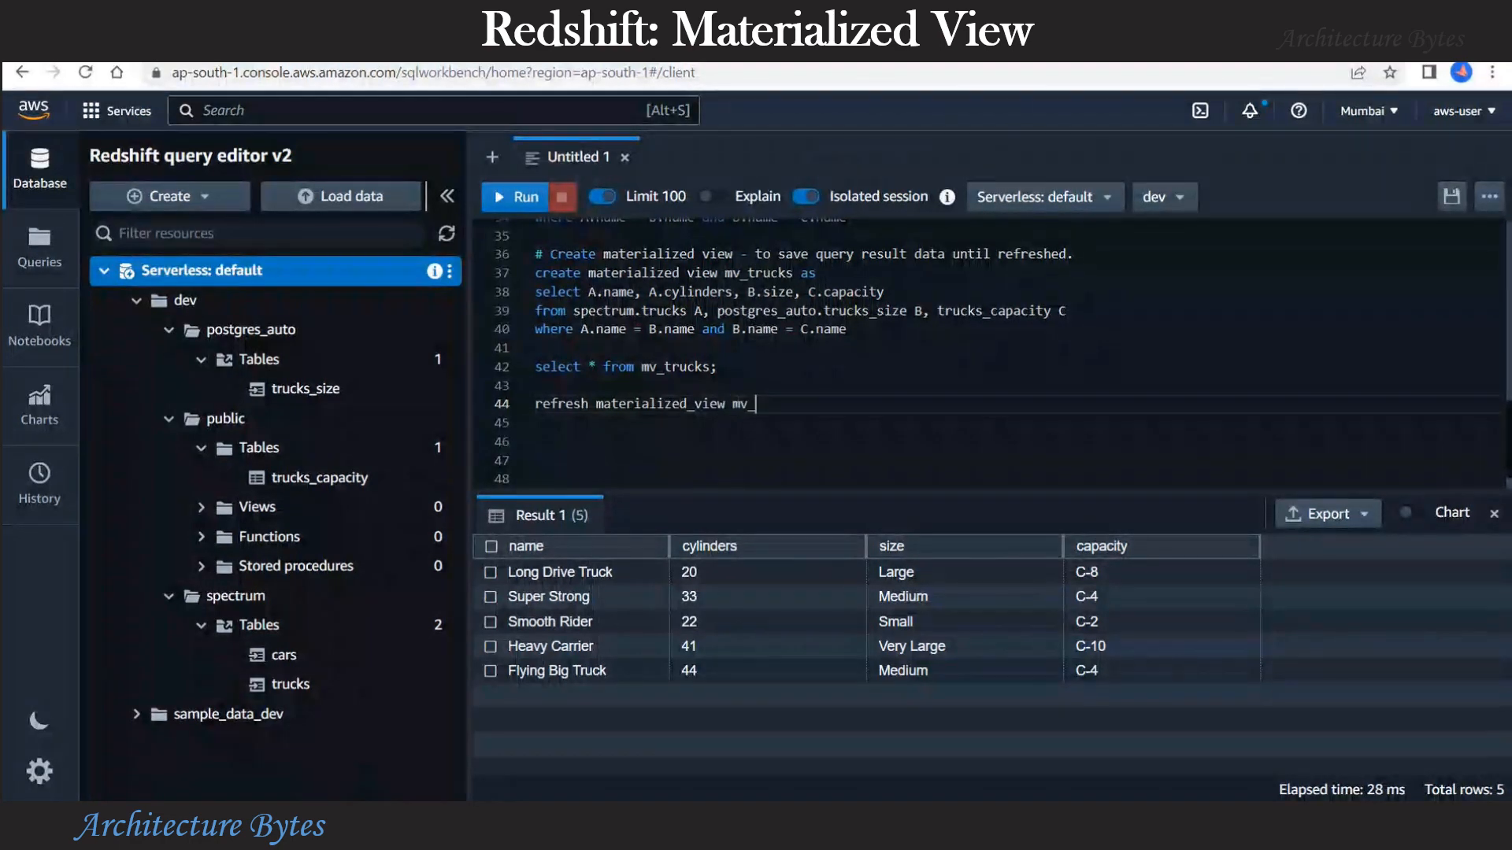
pyautogui.write('trucks;')
# Step: Try to run only the refresh statement for mv_trucks, and correct its keyword to "materialized view"
pyautogui.moveTo(809, 403); pyautogui.dragTo(536, 403)
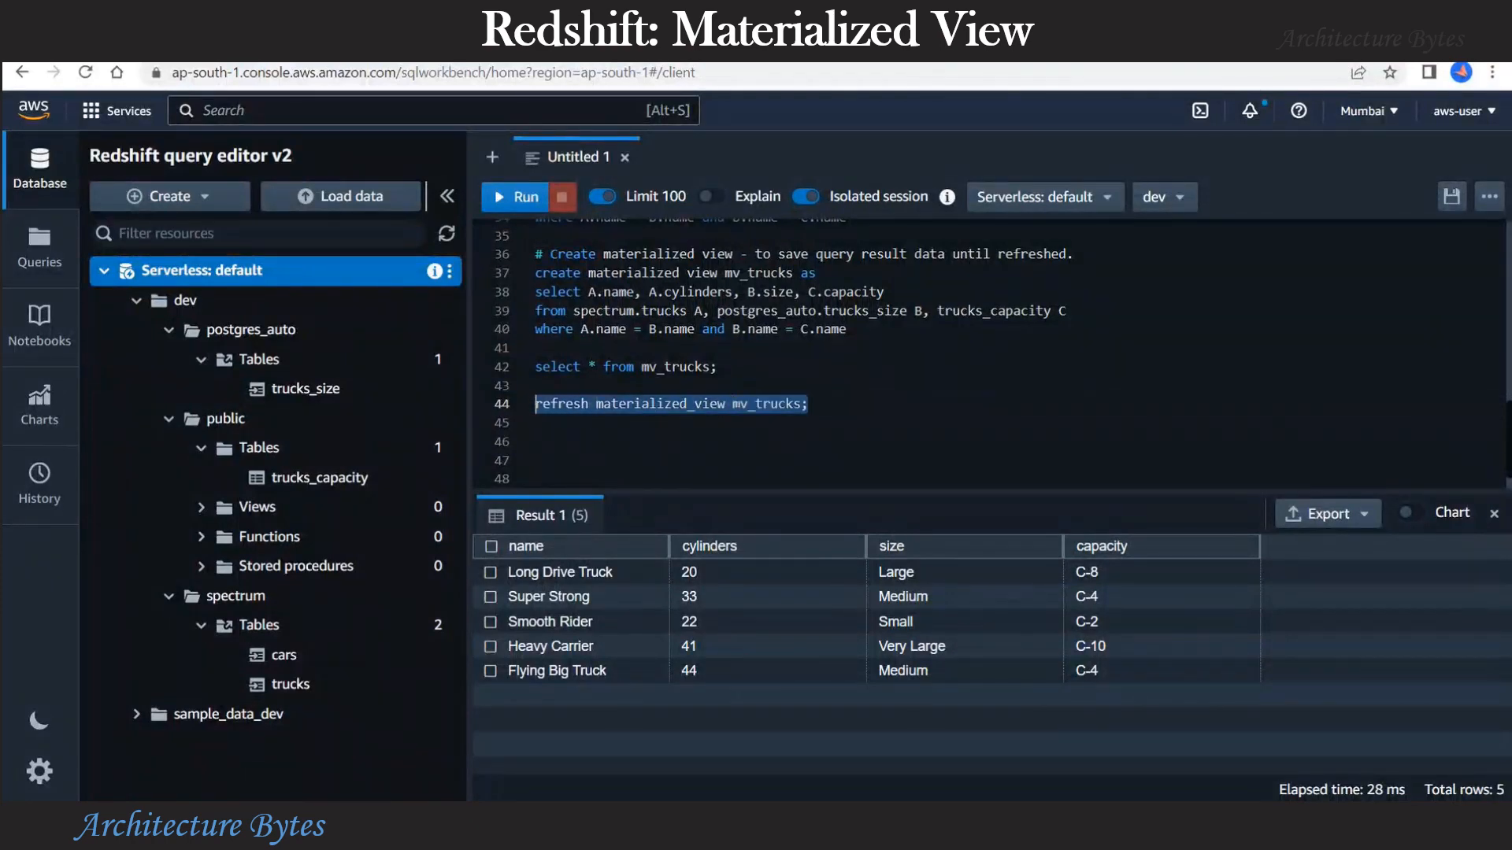
pyautogui.click(523, 197)
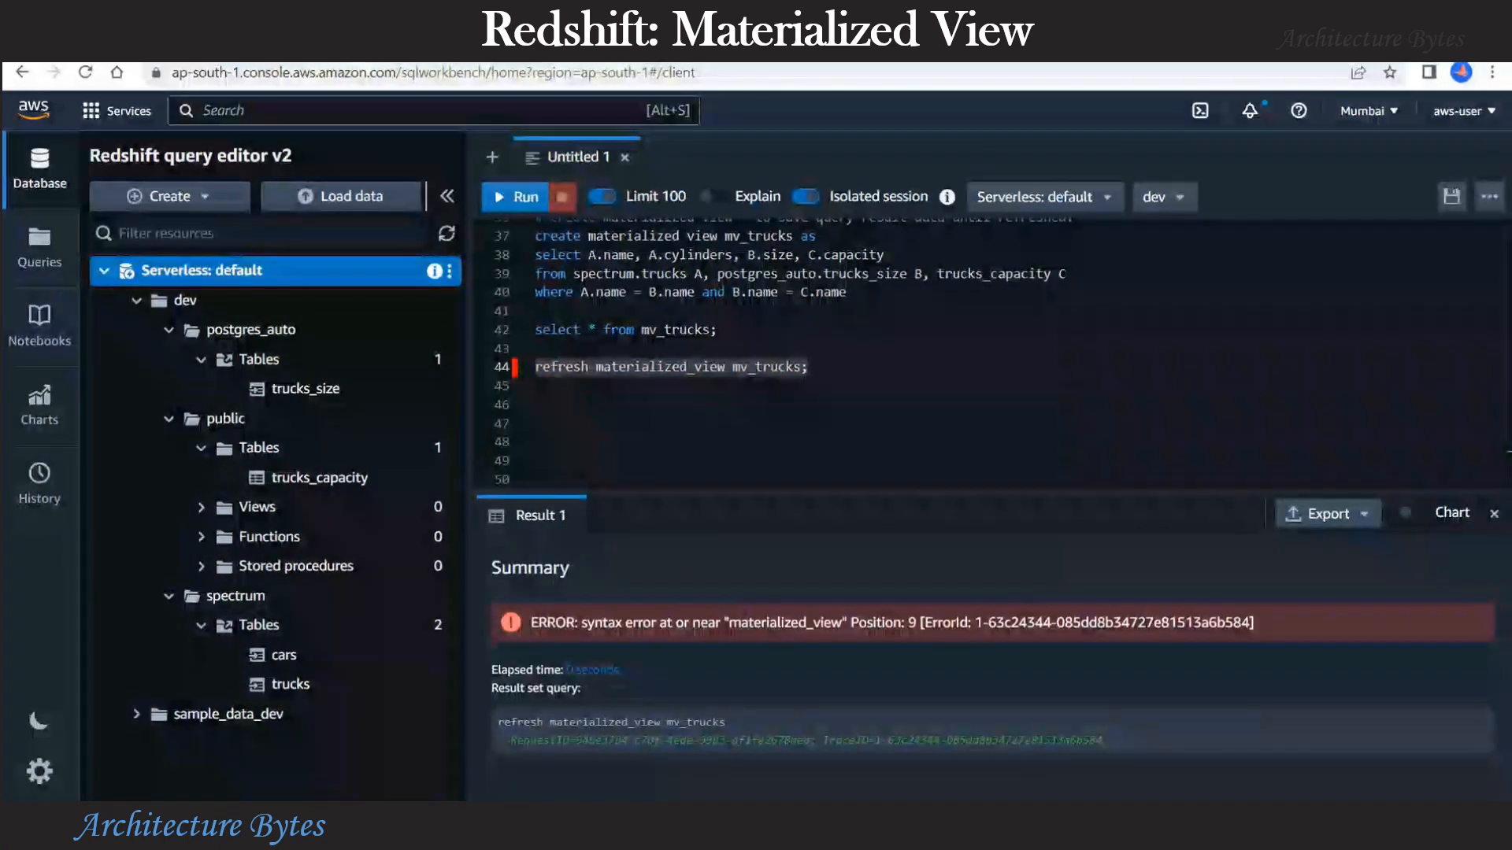
pyautogui.click(537, 348)
pyautogui.press('Down')
pyautogui.hotkey('ctrl', 'Right')
pyautogui.hotkey('ctrl', 'Right')
pyautogui.press('Left')
pyautogui.press('Left')
pyautogui.press('Left')
pyautogui.press('Left')
pyautogui.press('BackSpace')
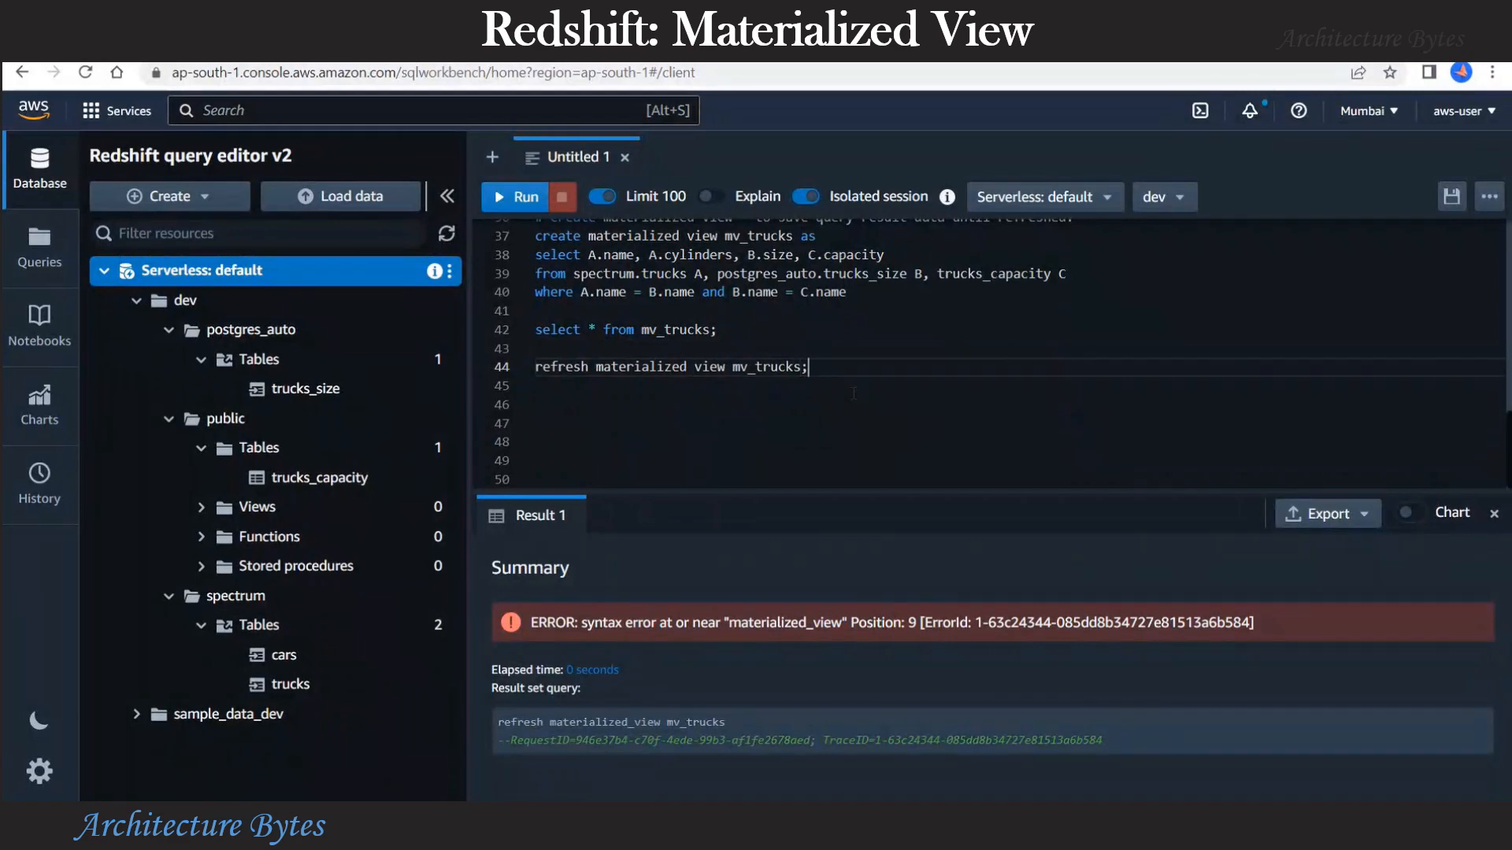
# Step: Run only the corrected "refresh materialized view mv_trucks;" statement
pyautogui.hotkey('ctrl', 'shift', 'Left')
pyautogui.hotkey('ctrl', 'shift', 'Left')
pyautogui.hotkey('ctrl', 'shift', 'Left')
pyautogui.hotkey('ctrl', 'shift', 'Left')
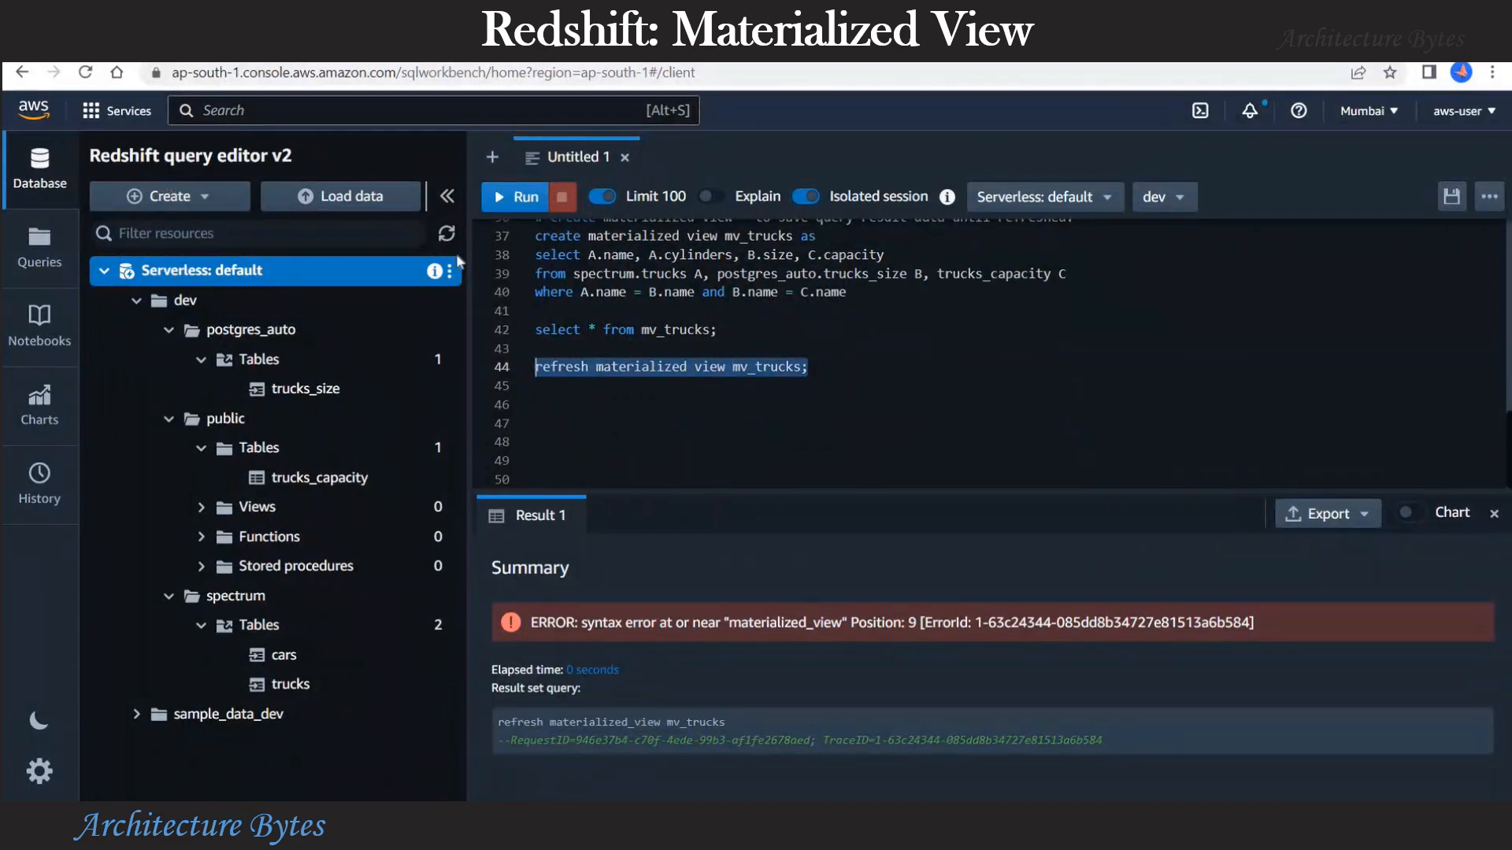
pyautogui.hotkey('ctrl', 'Return')
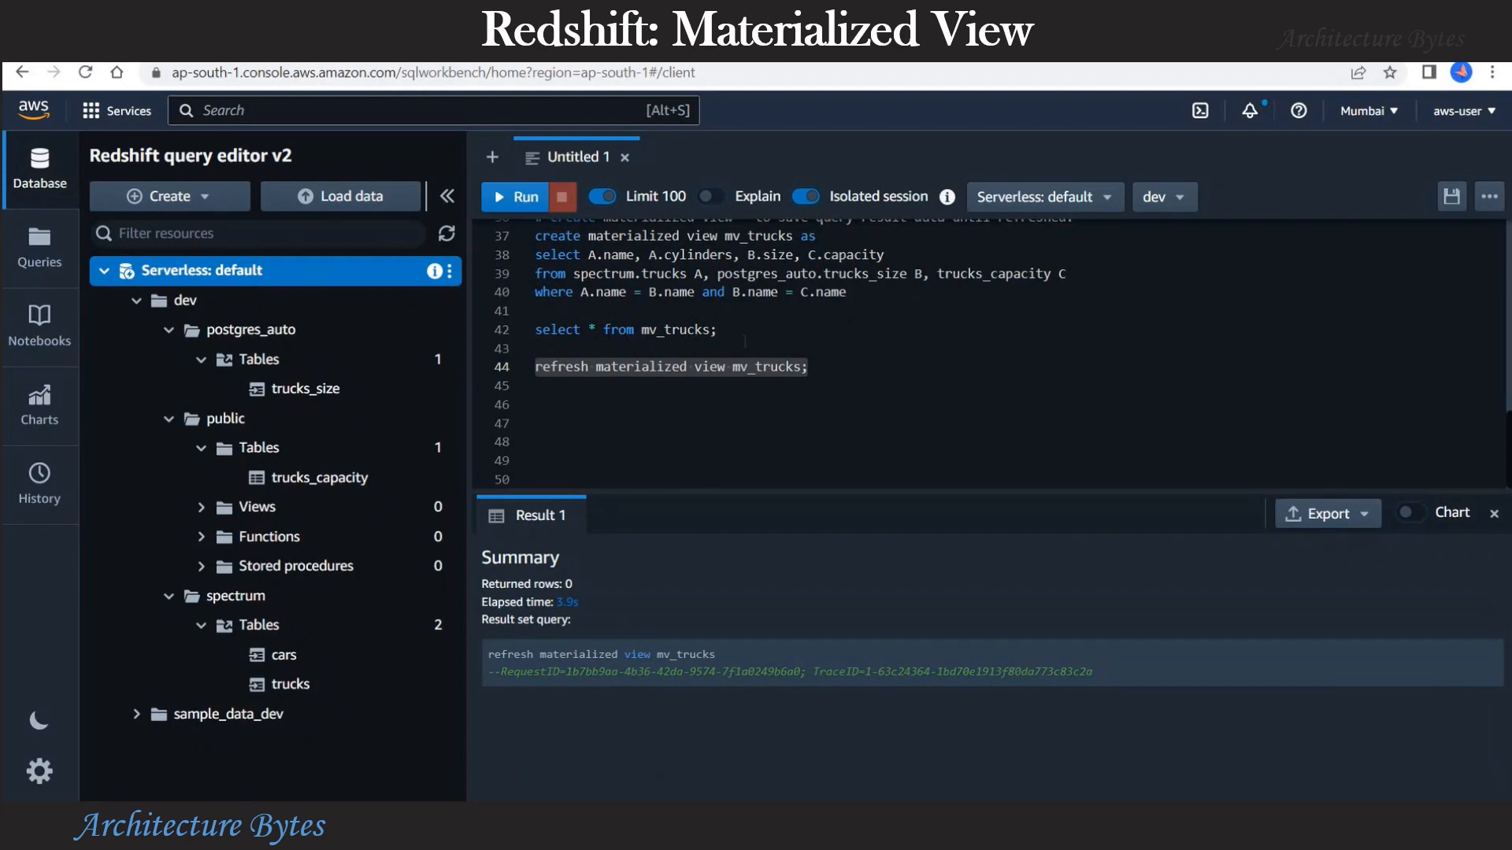
# Step: Rerun only the select statement on mv_trucks to check the refreshed data, and open the public schema's Views folder
pyautogui.click(724, 329)
pyautogui.keyDown('shift'); pyautogui.click(508, 335); pyautogui.keyUp('shift')
pyautogui.click(525, 200)
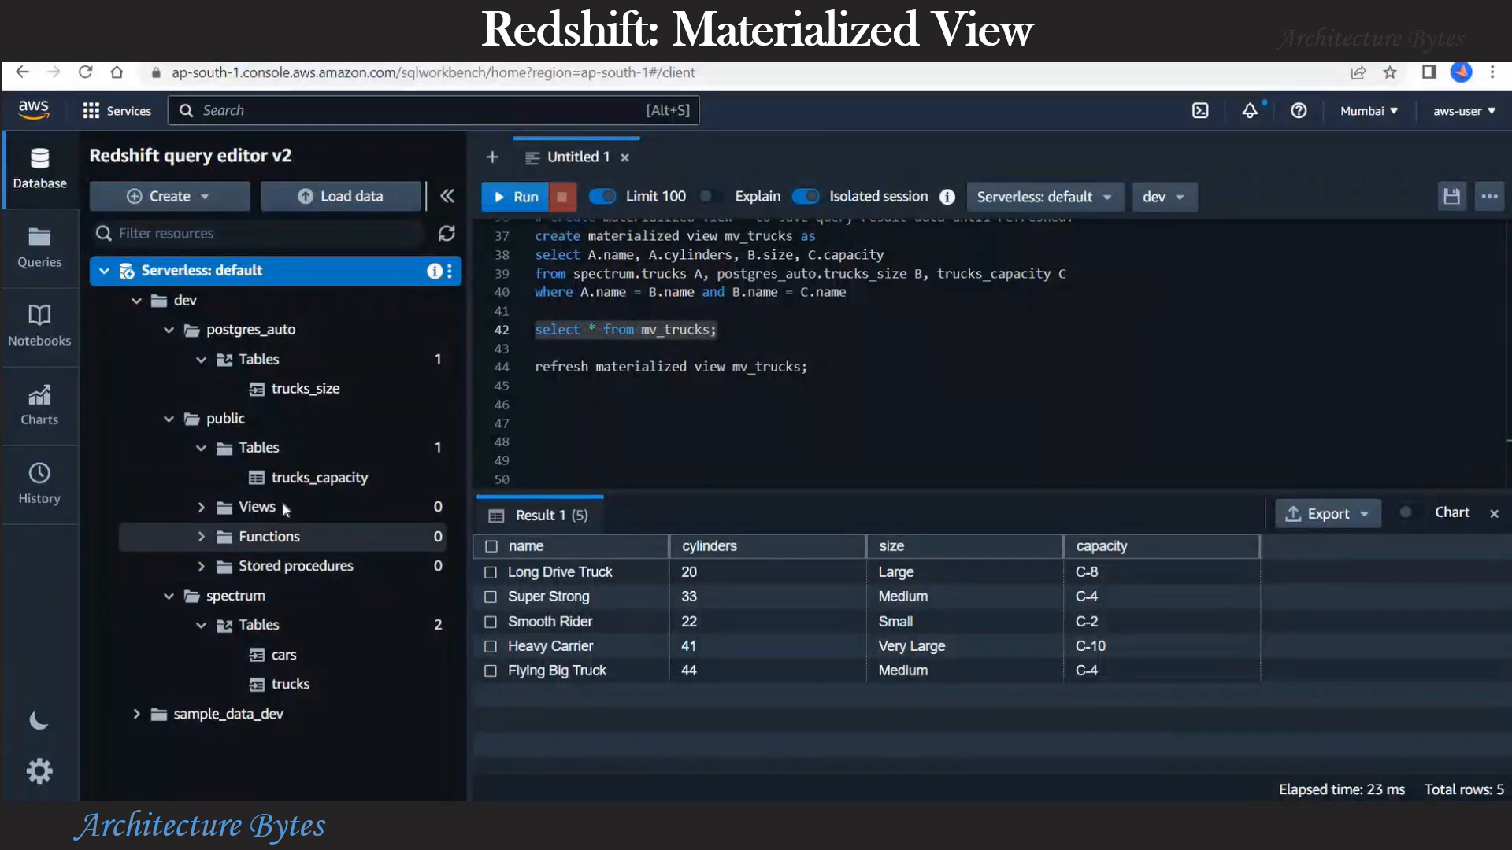
pyautogui.click(282, 505)
pyautogui.click(201, 507)
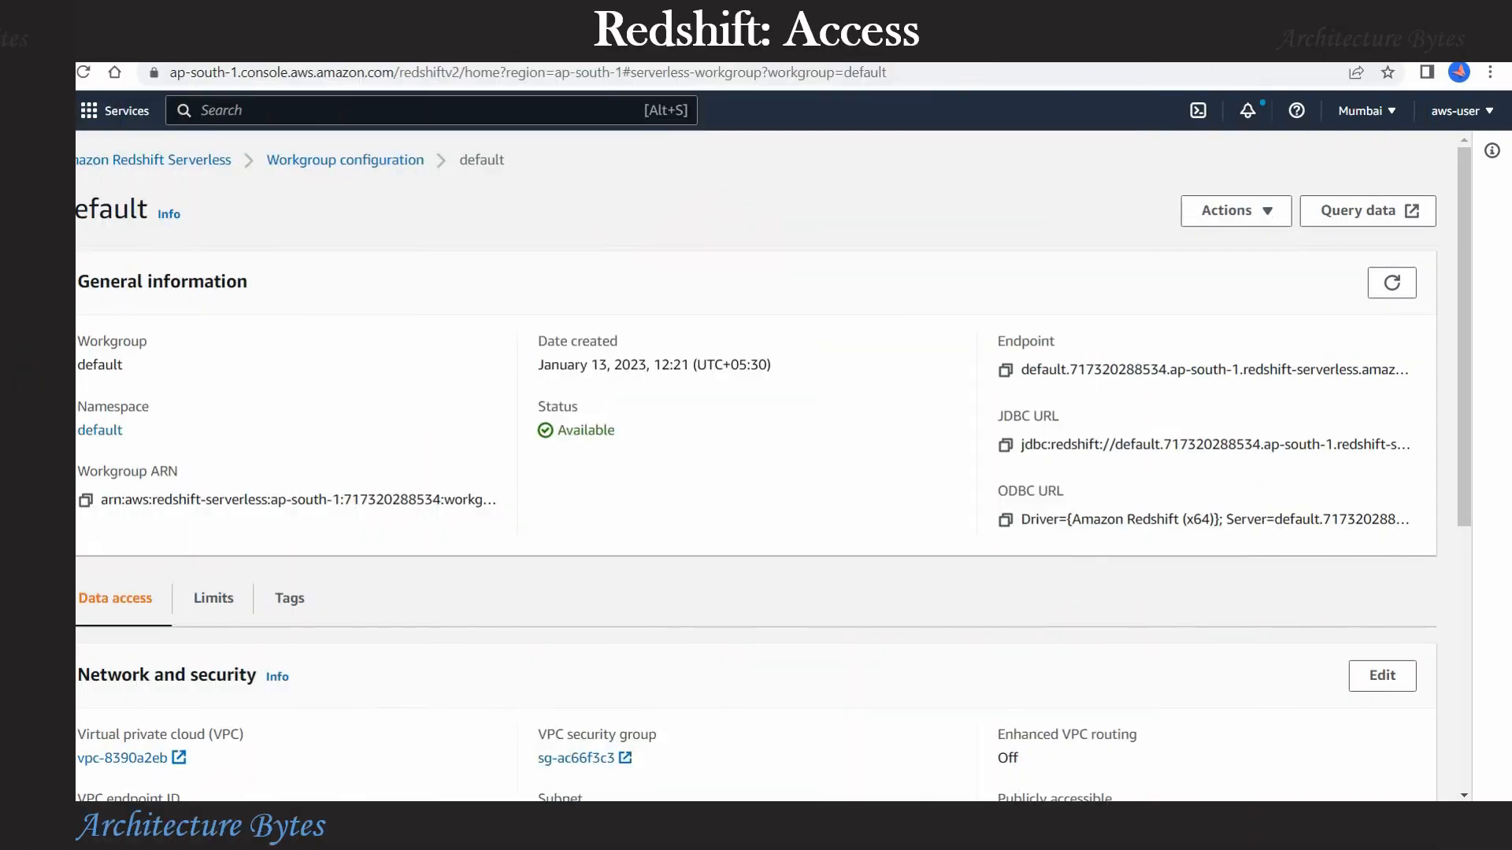
# Step: Examine the default Redshift Serverless workgroup's network and security settings, including whether it is publicly accessible
pyautogui.moveTo(508, 161); pyautogui.dragTo(56, 166)
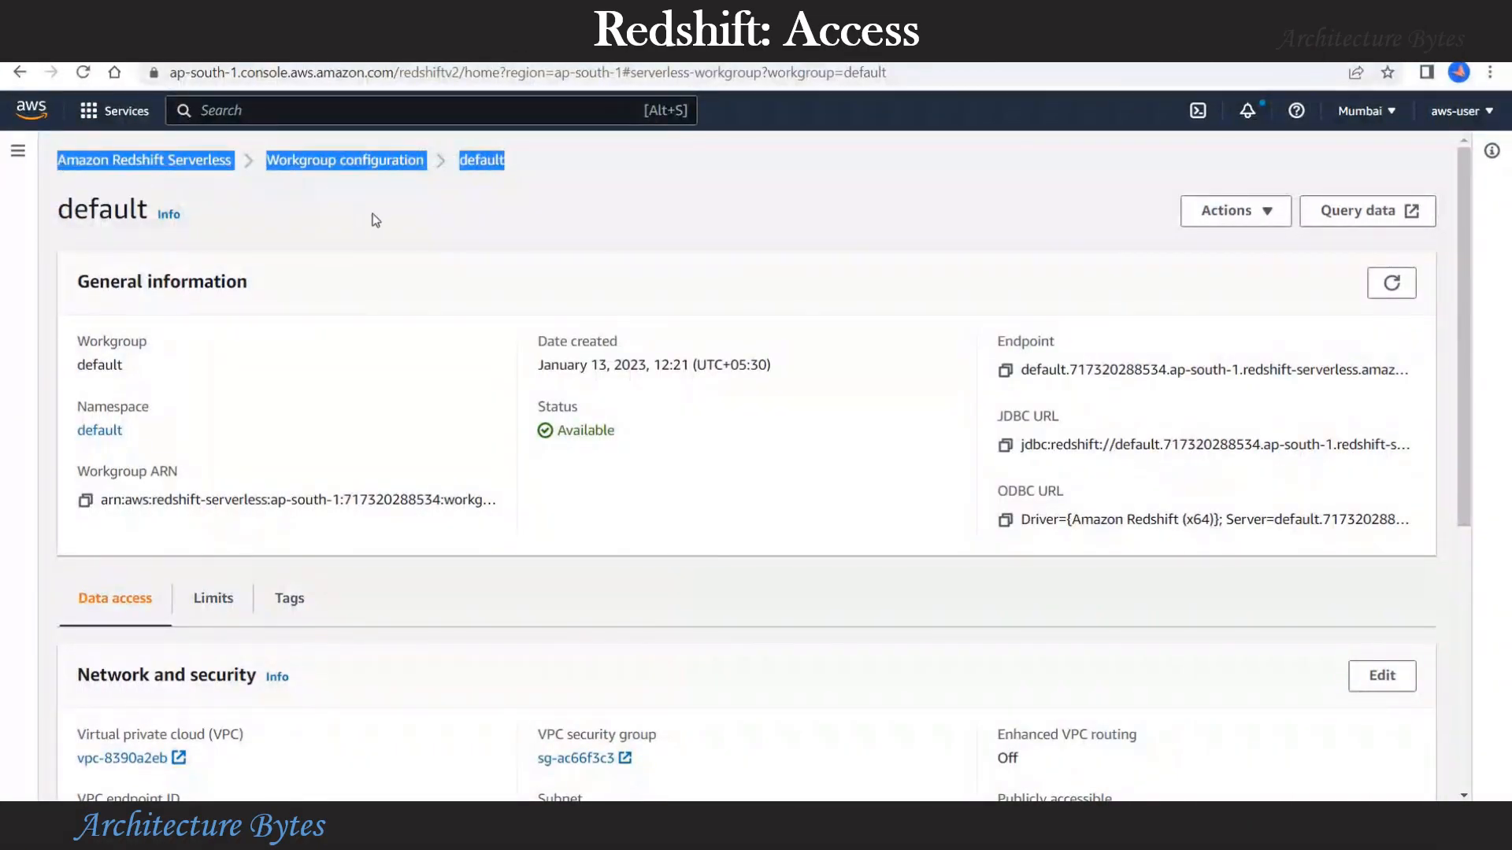
pyautogui.click(417, 163)
pyautogui.moveTo(265, 165); pyautogui.dragTo(425, 163)
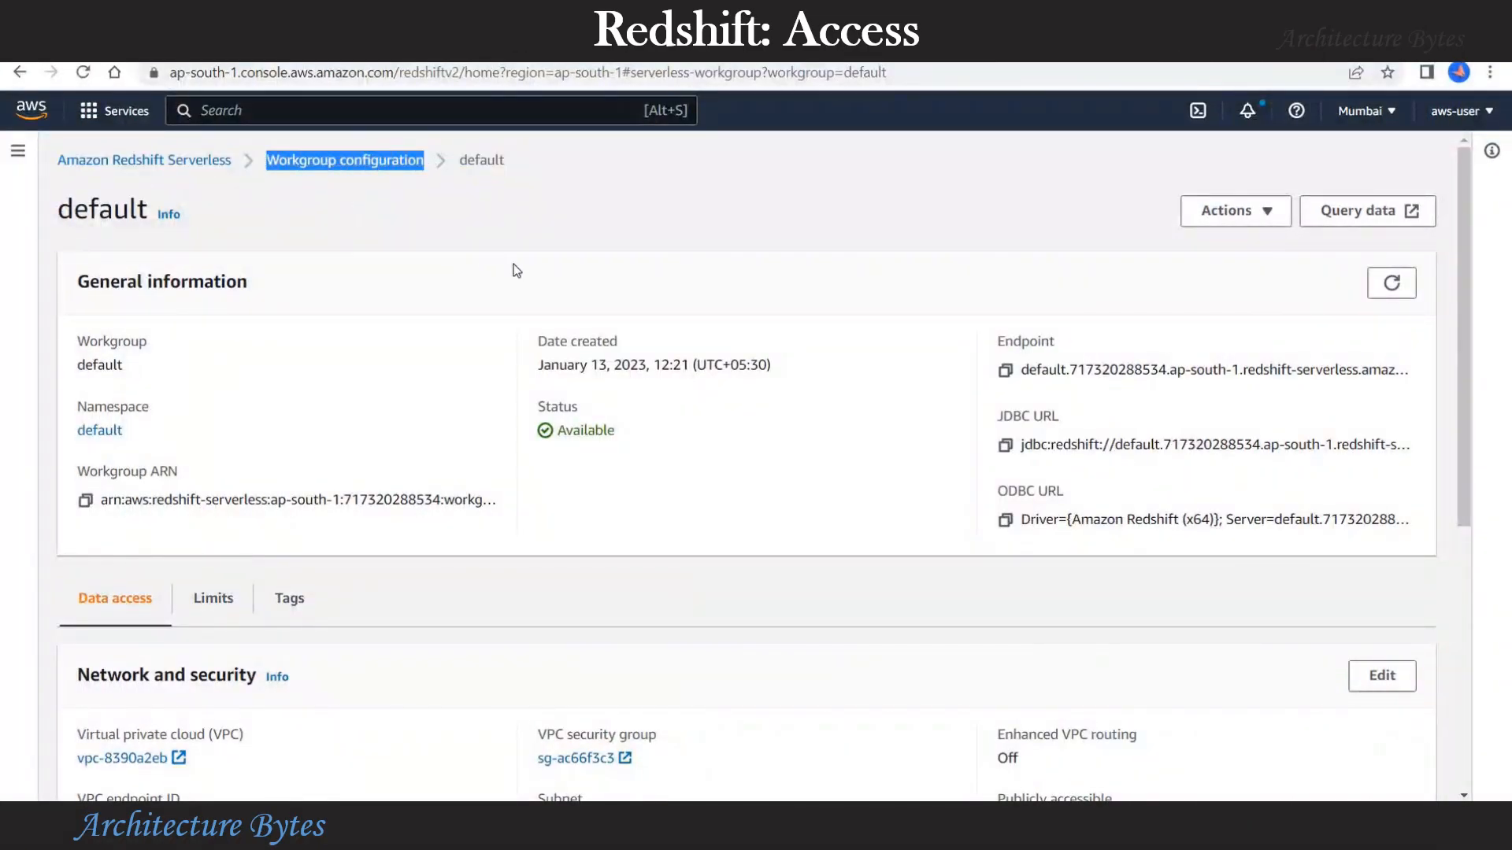
pyautogui.scroll(-5, 516, 278)
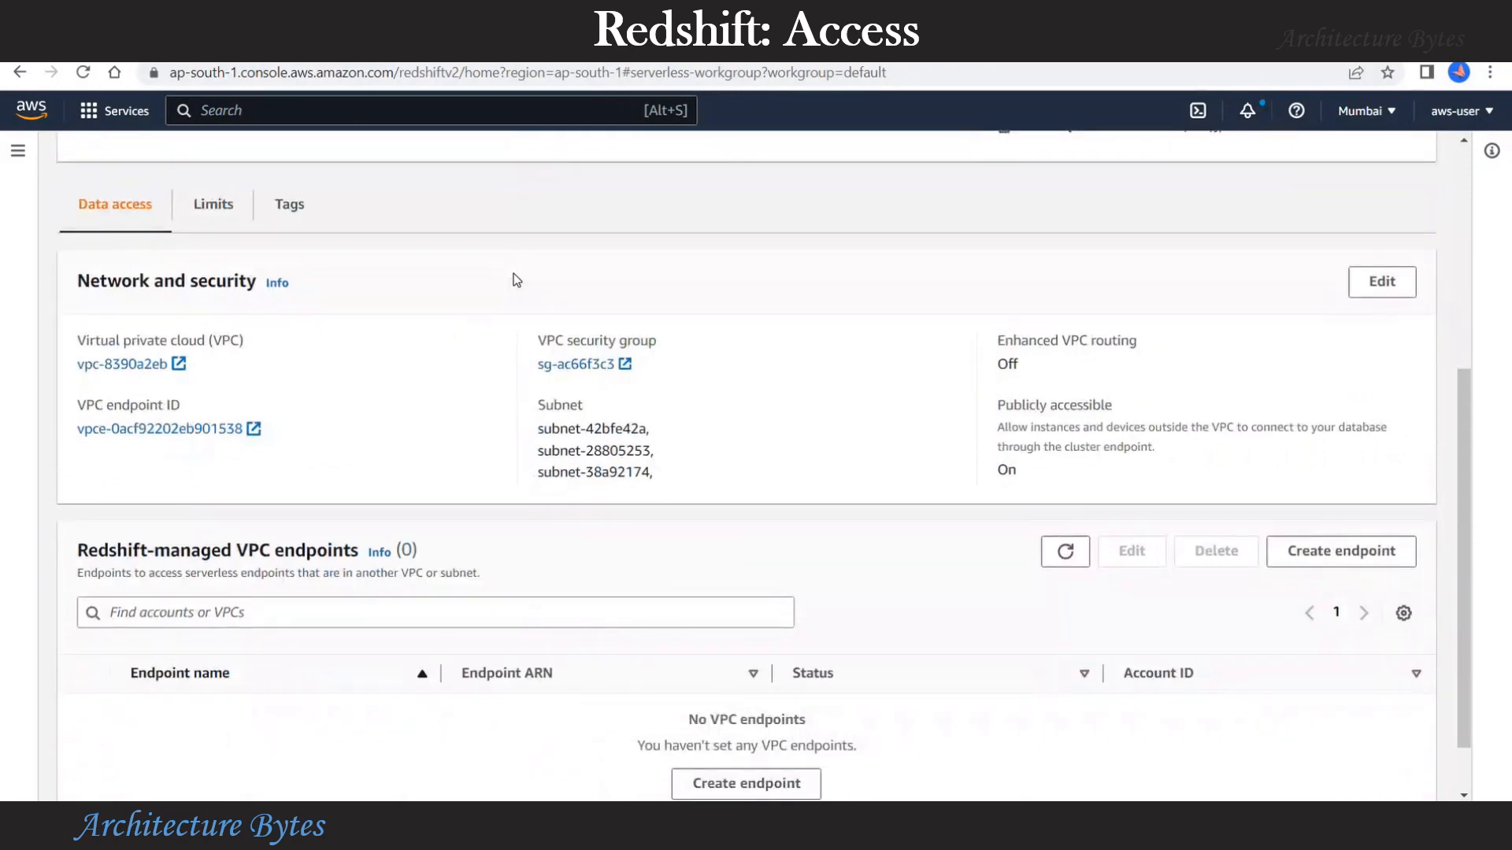
pyautogui.moveTo(76, 282); pyautogui.dragTo(669, 296)
pyautogui.click(989, 421)
pyautogui.moveTo(996, 404); pyautogui.dragTo(1113, 406)
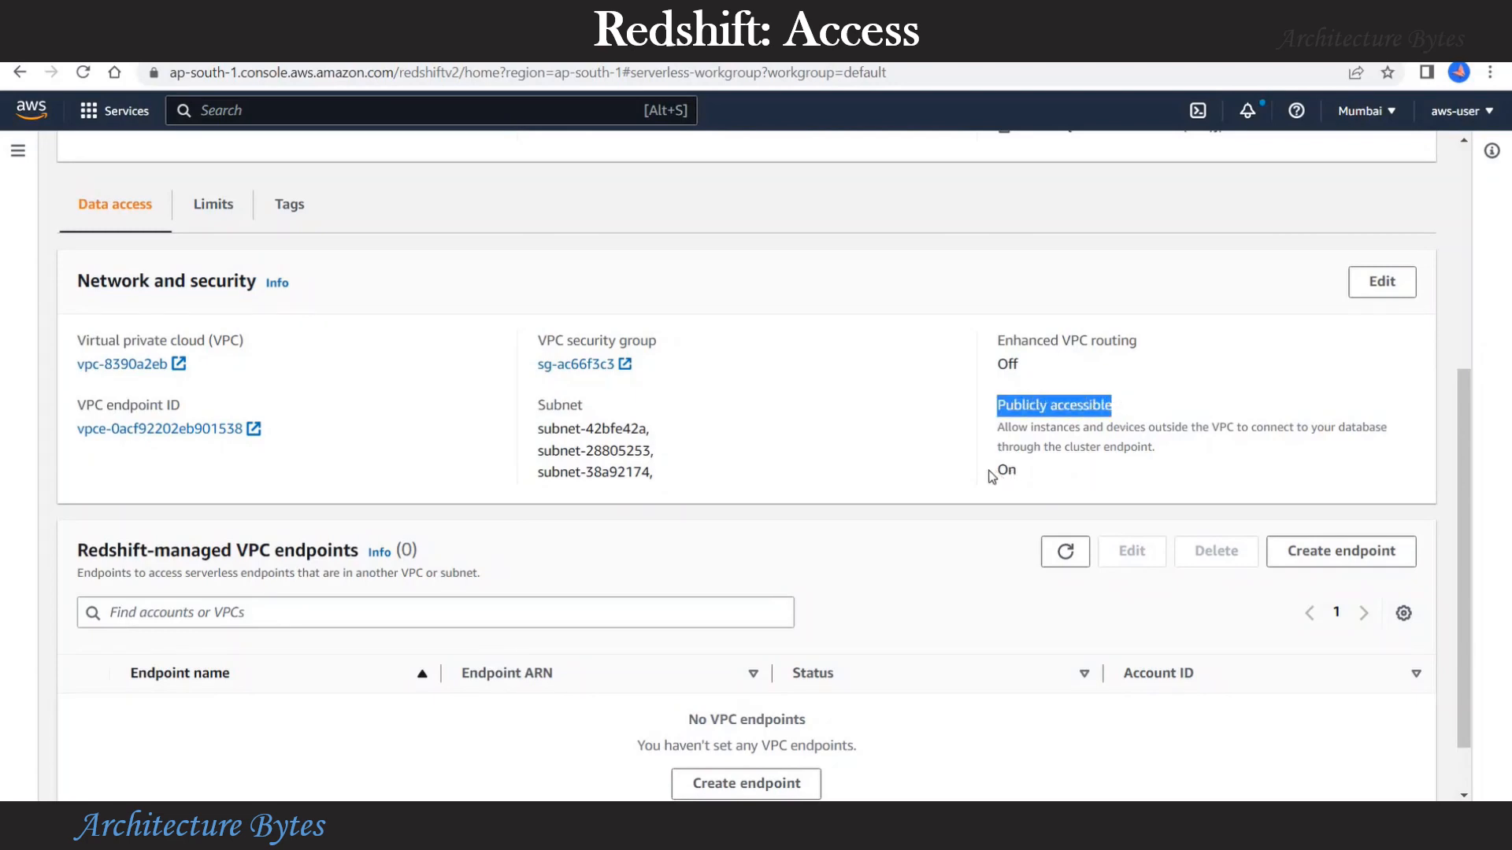
pyautogui.moveTo(991, 477); pyautogui.dragTo(1019, 472)
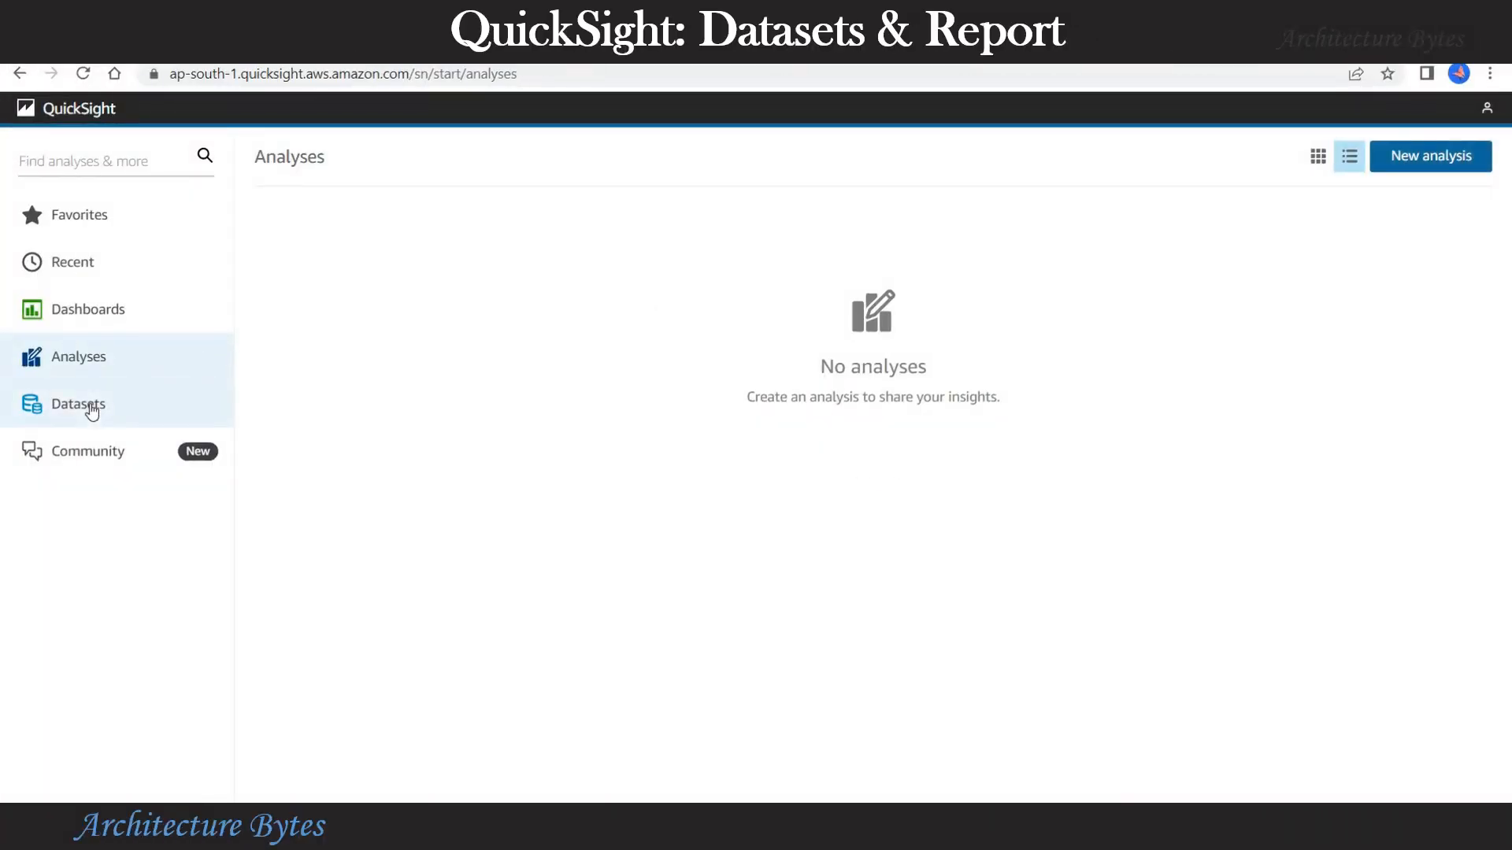
# Step: In QuickSight, start a new dataset from a manually connected Redshift data source
pyautogui.click(92, 409)
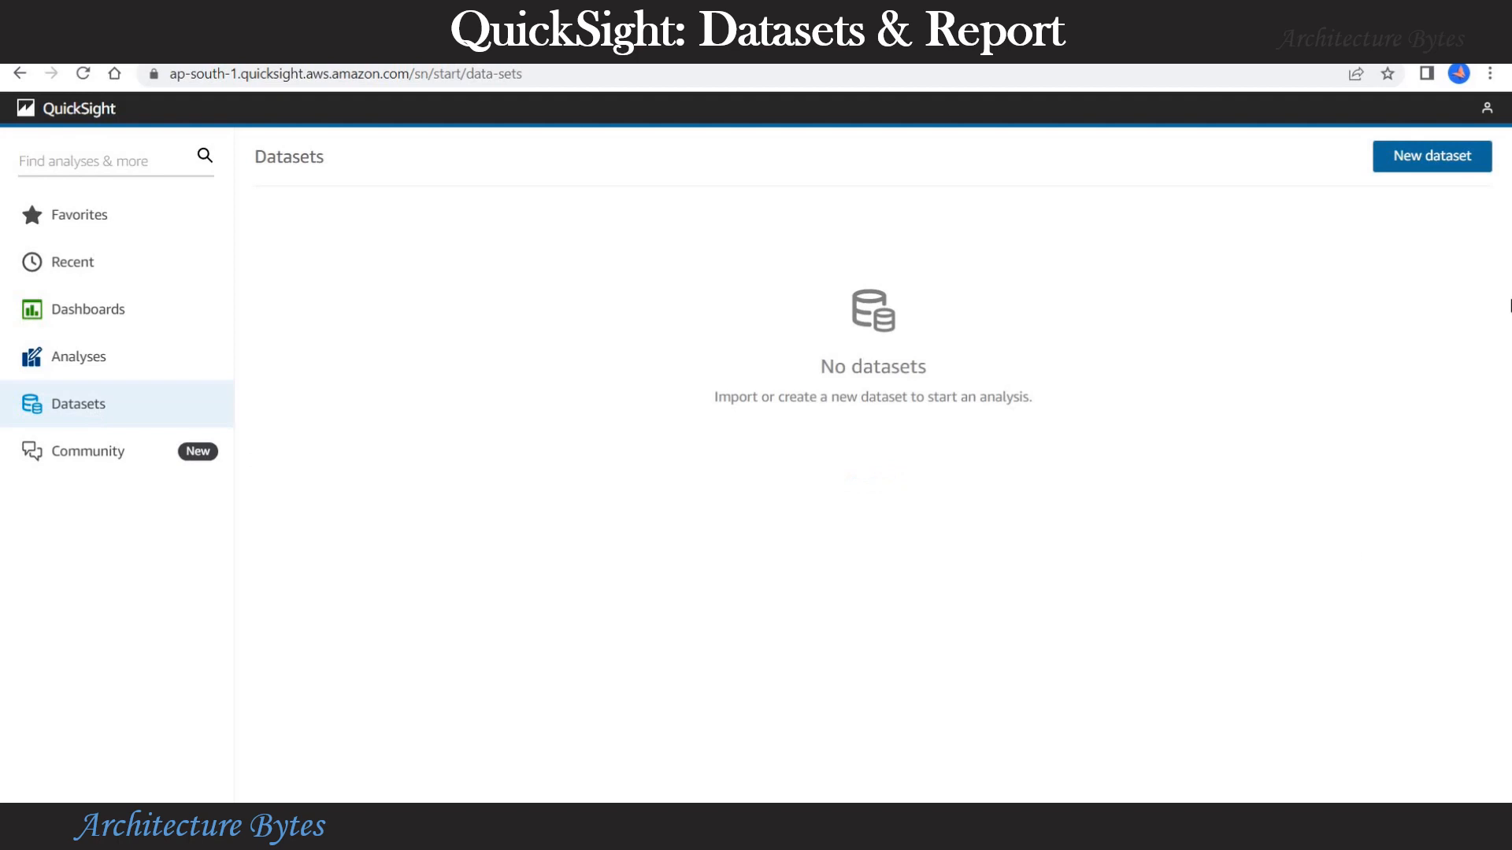
pyautogui.click(1431, 157)
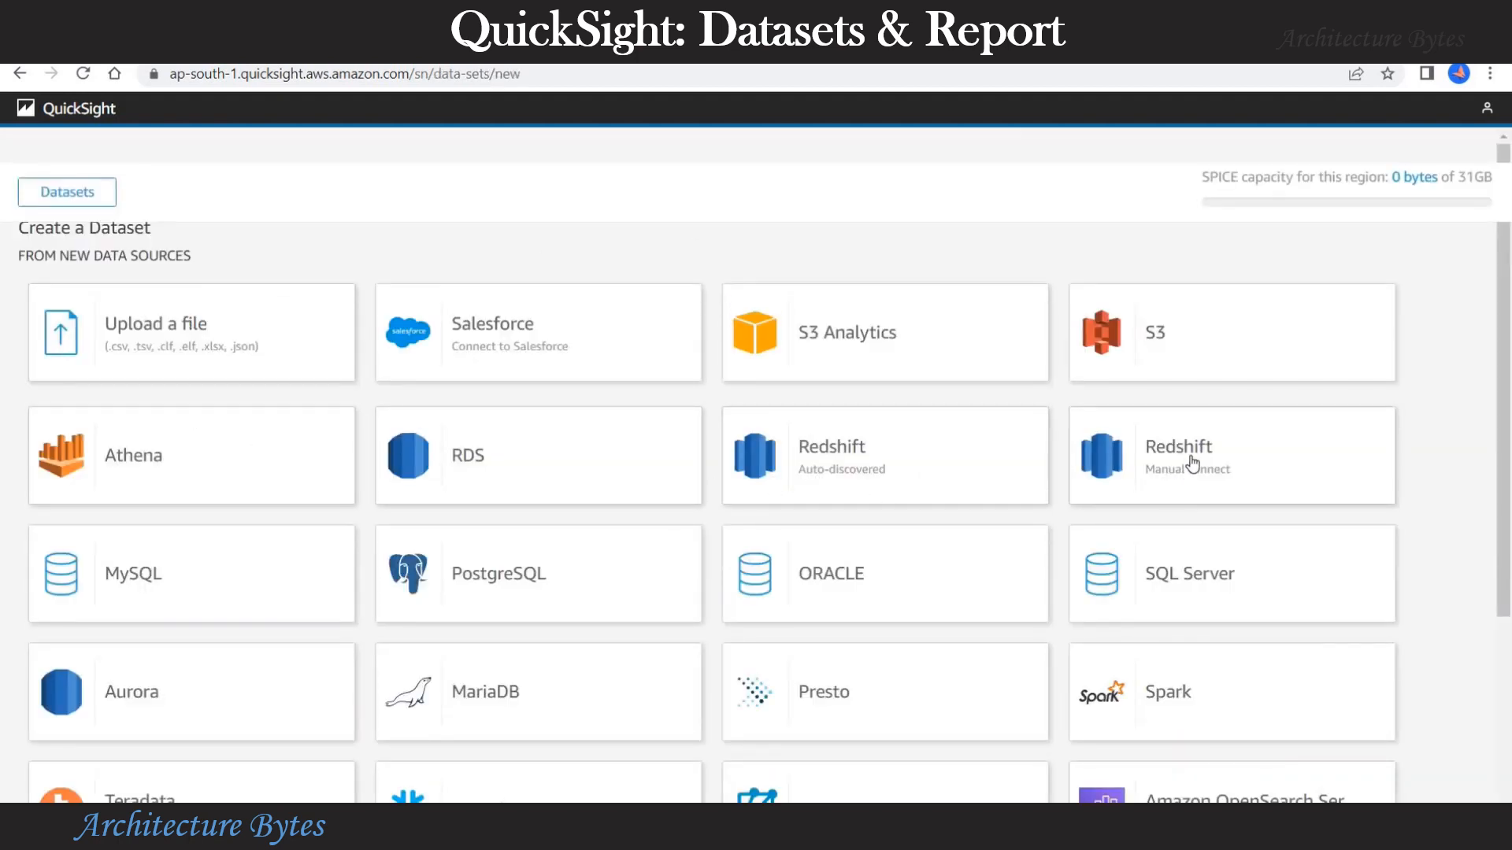
pyautogui.click(1165, 455)
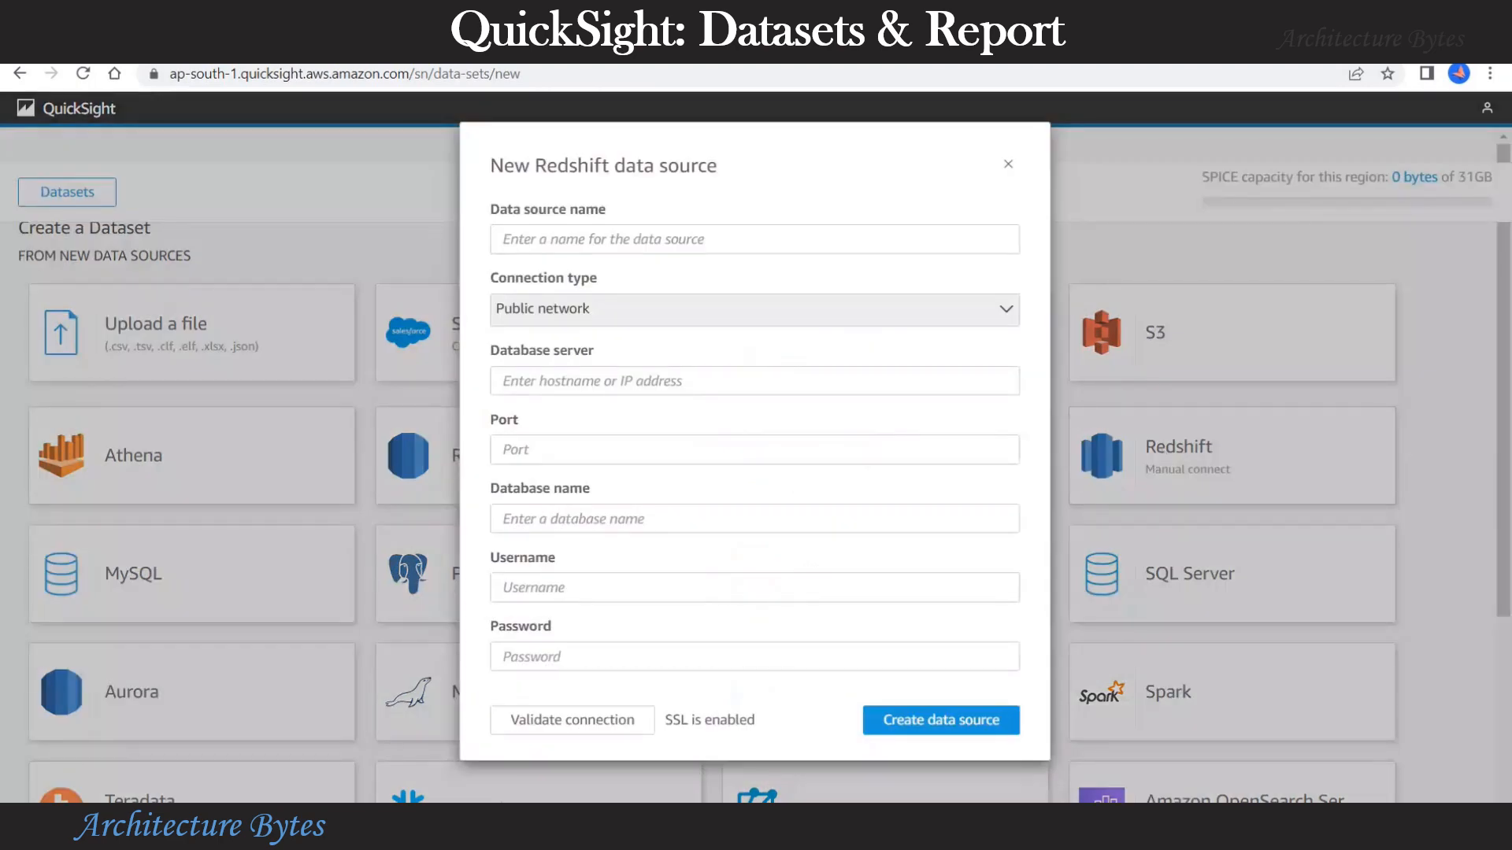
# Step: Name the data source ds-redshift-auto and keep Public network as its connection type
pyautogui.click(545, 246)
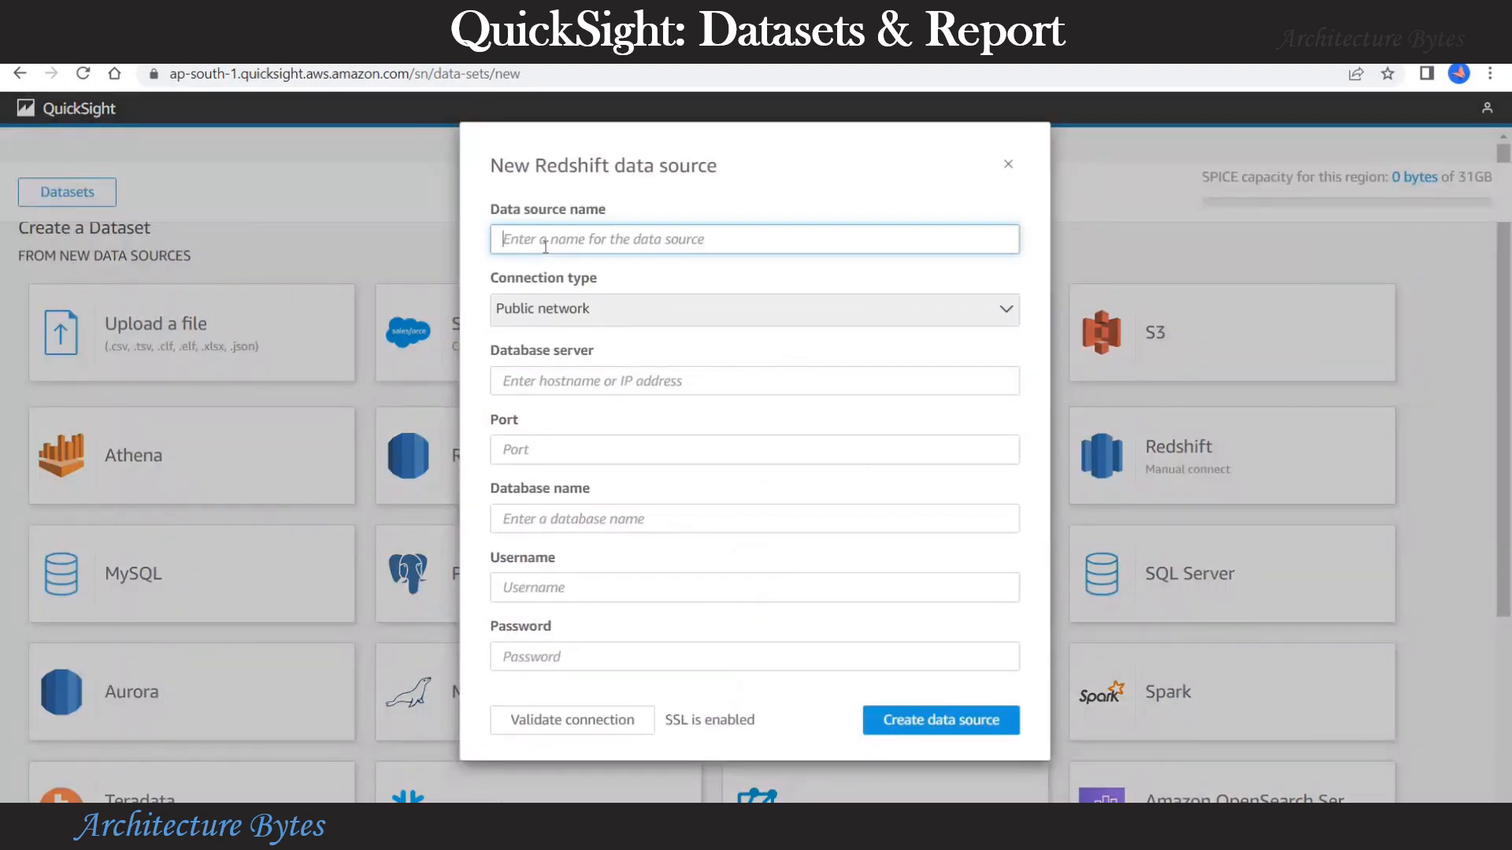
pyautogui.write('ds-redshift-auto')
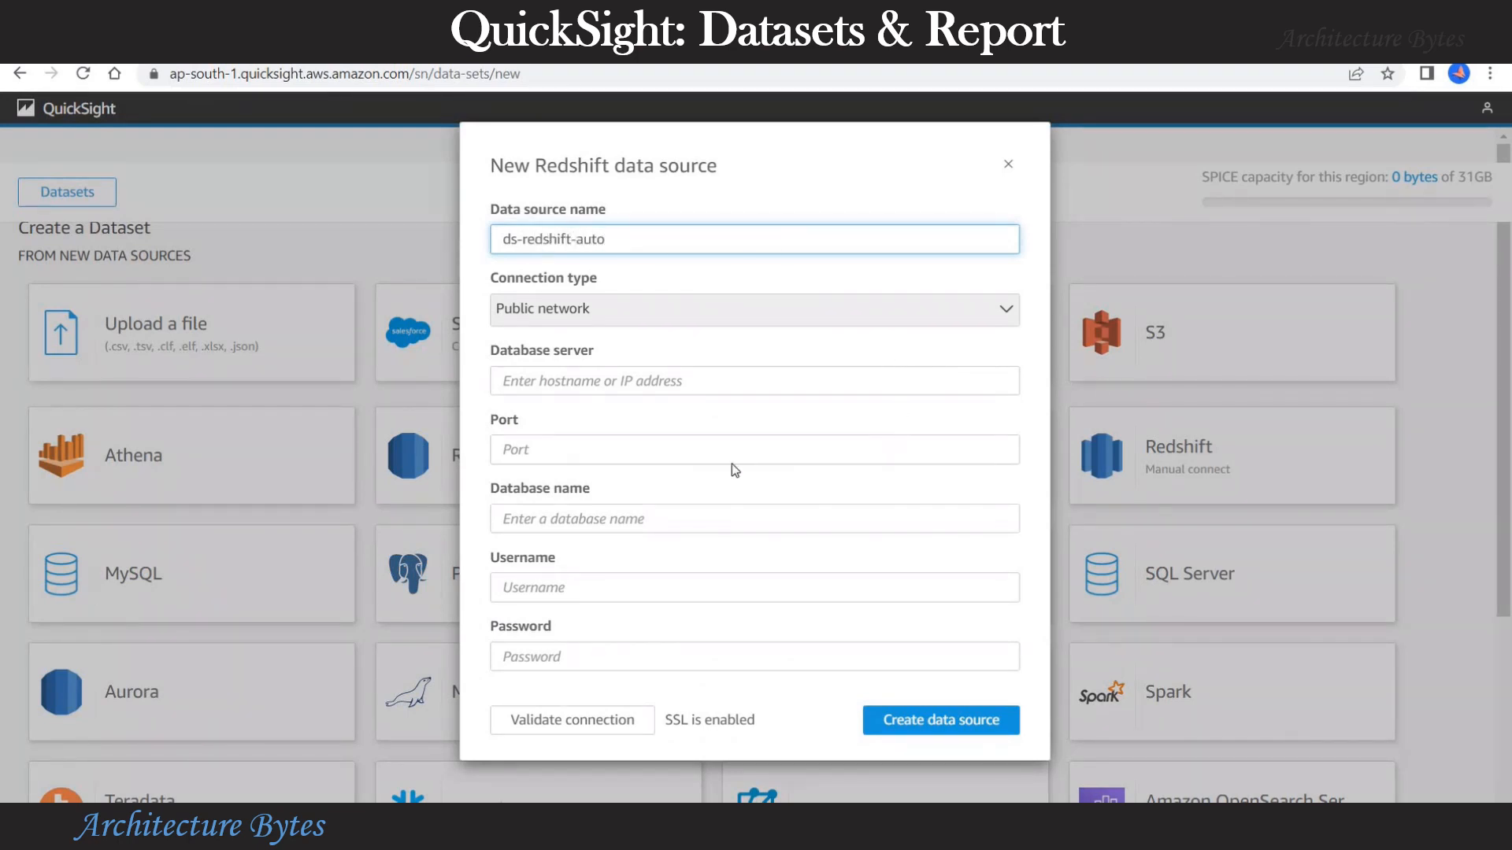
pyautogui.click(1007, 315)
pyautogui.click(819, 371)
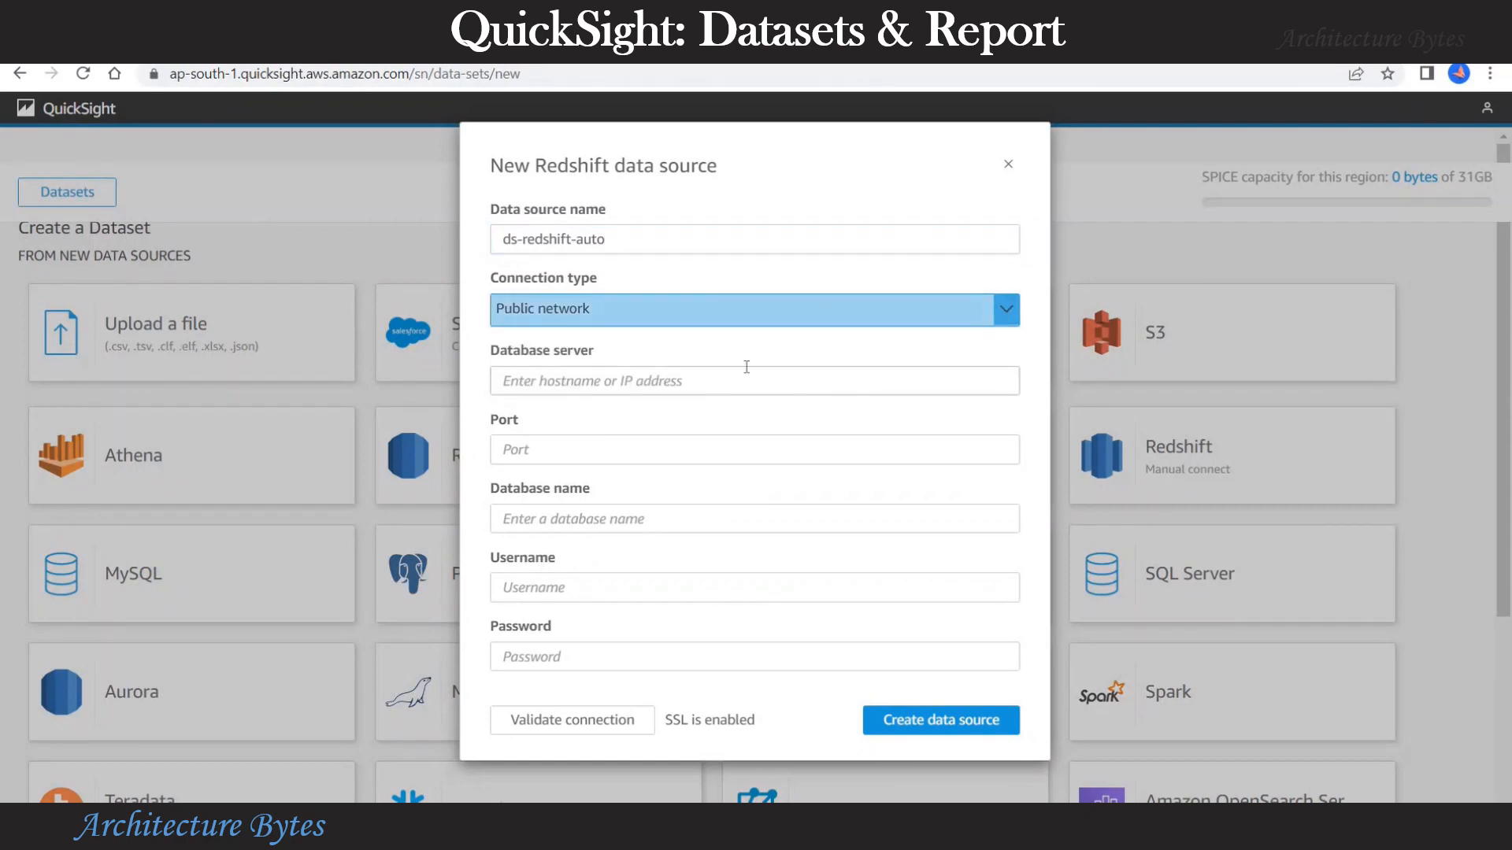
pyautogui.click(809, 383)
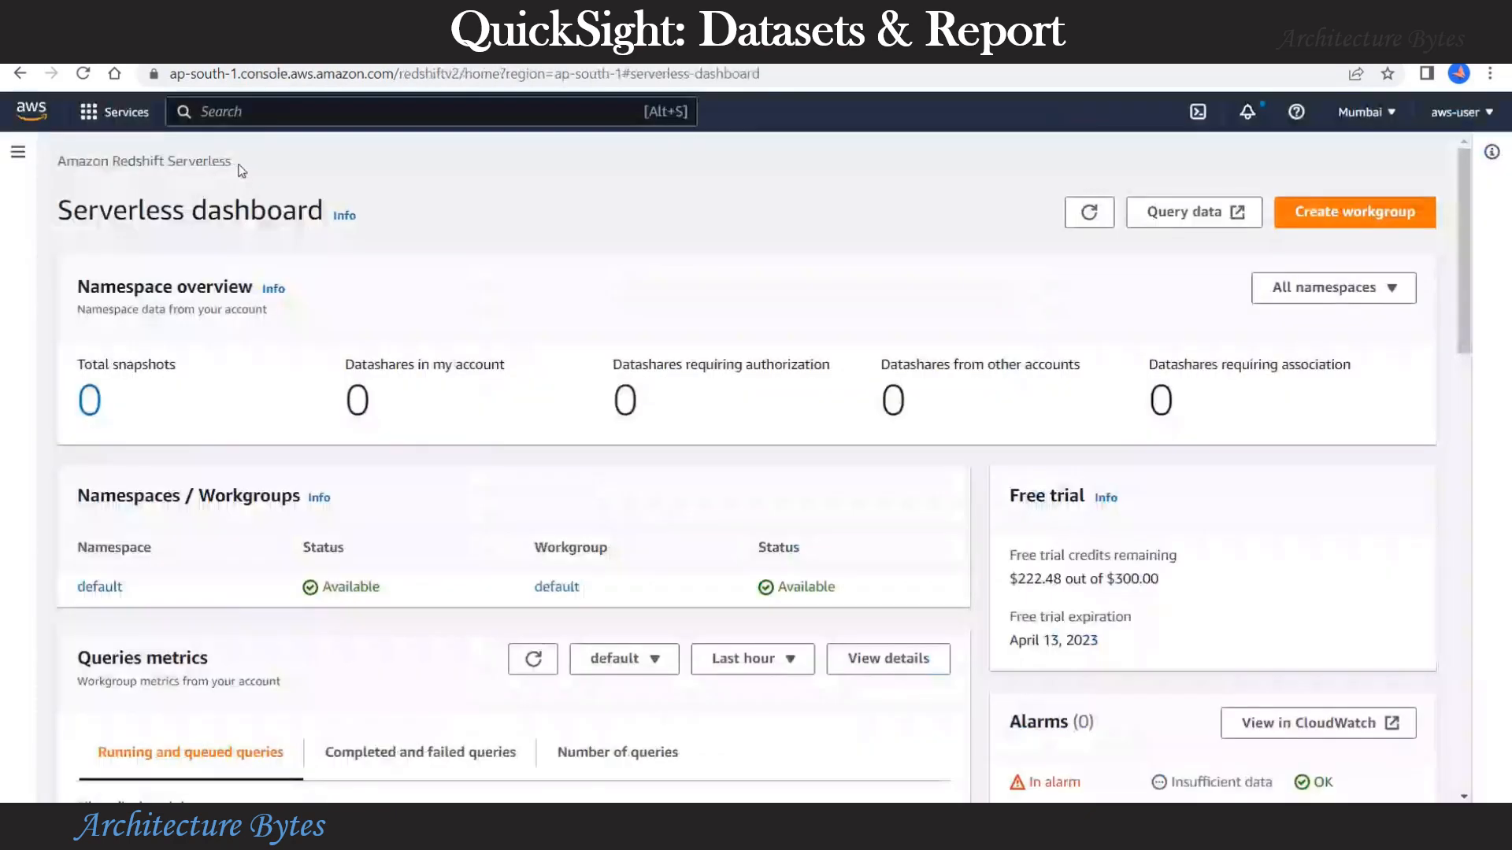
# Step: Open the default workgroup in the Redshift Serverless console and copy its endpoint
pyautogui.moveTo(232, 161); pyautogui.dragTo(57, 161)
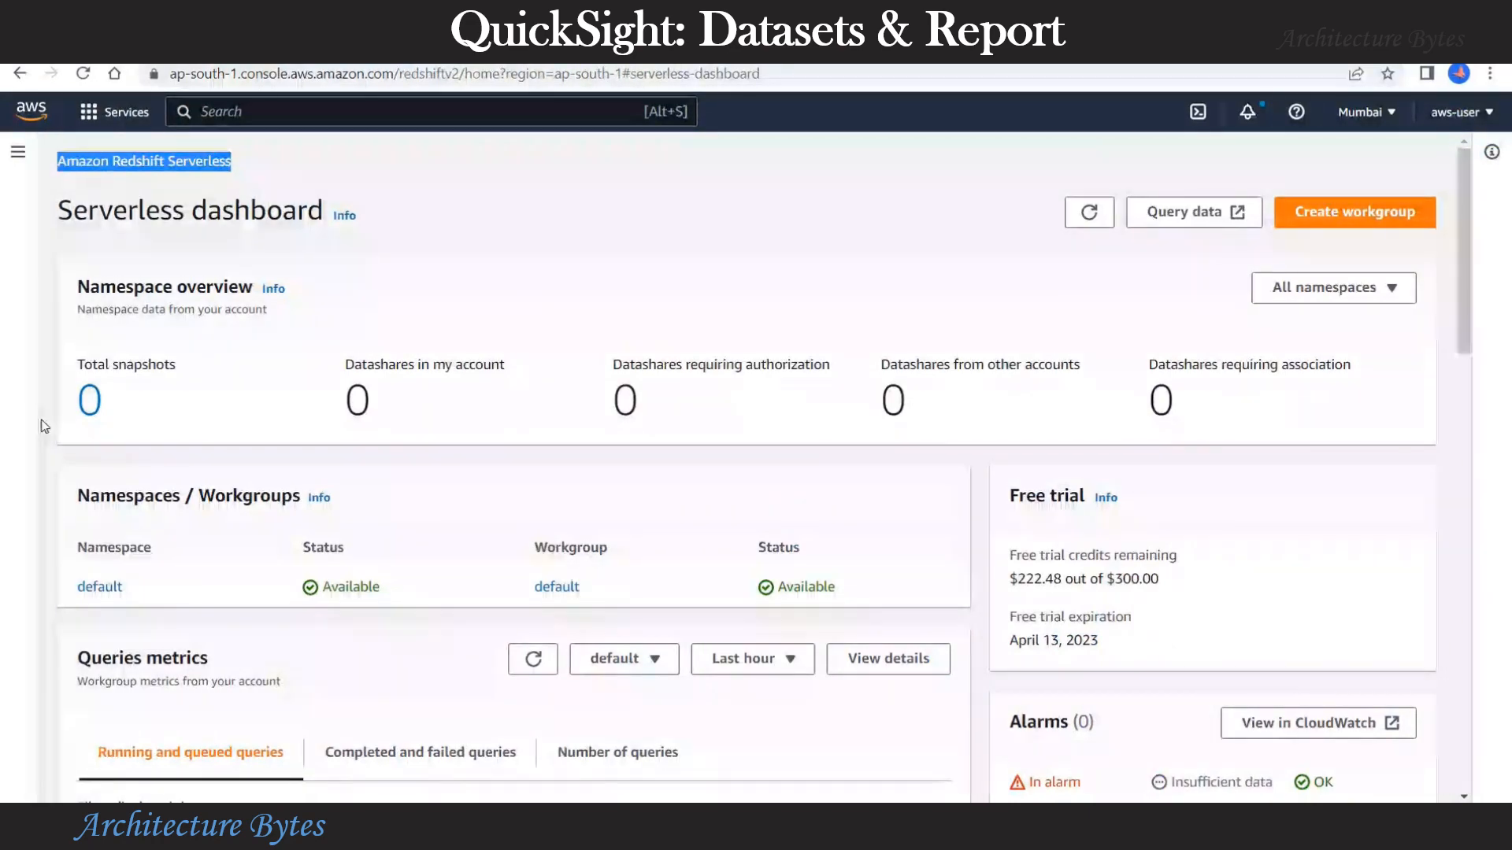
pyautogui.click(571, 589)
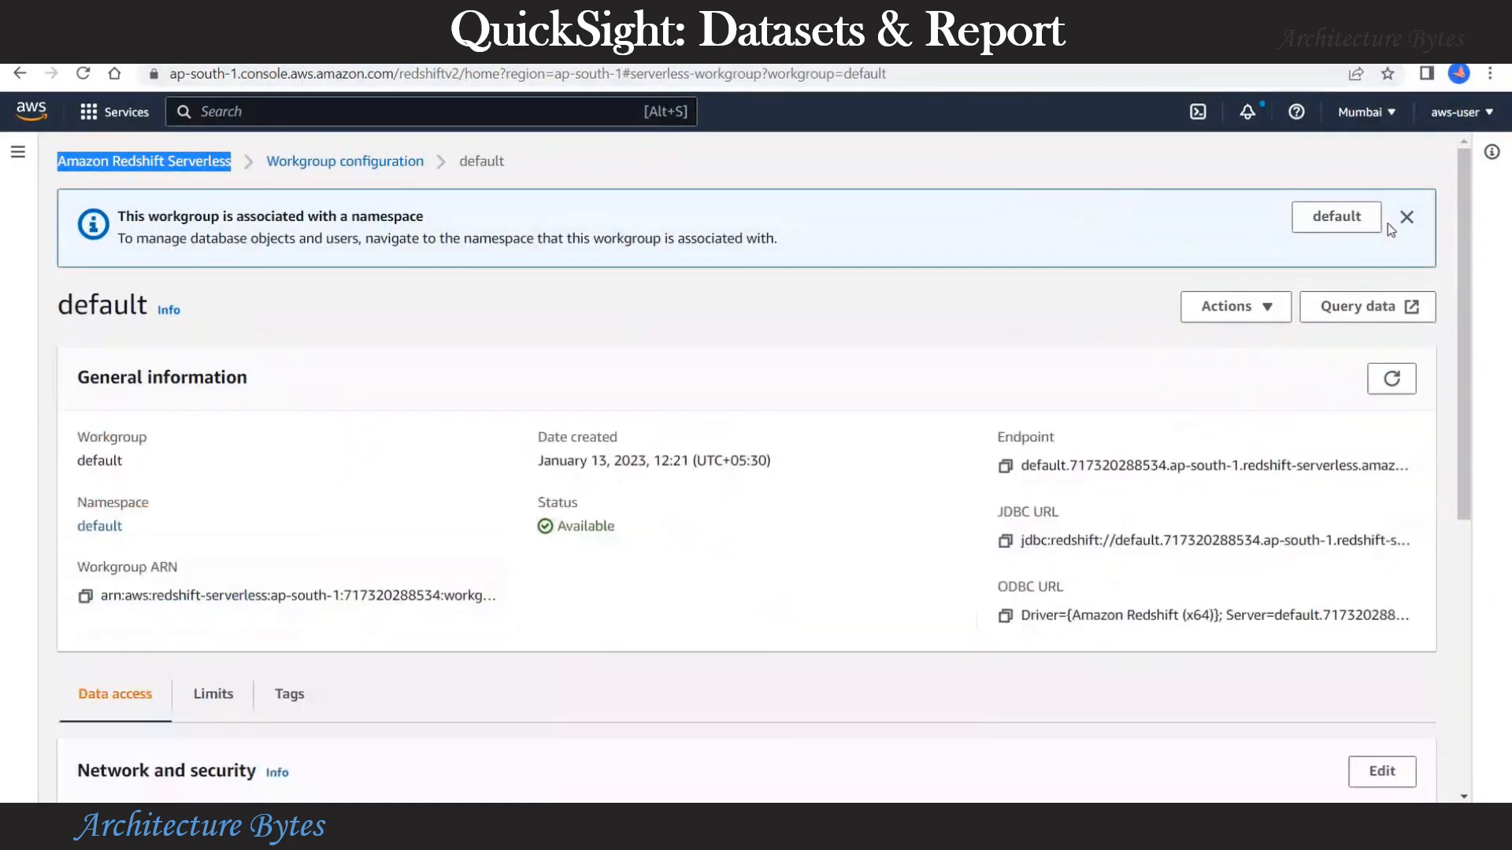
pyautogui.click(1406, 217)
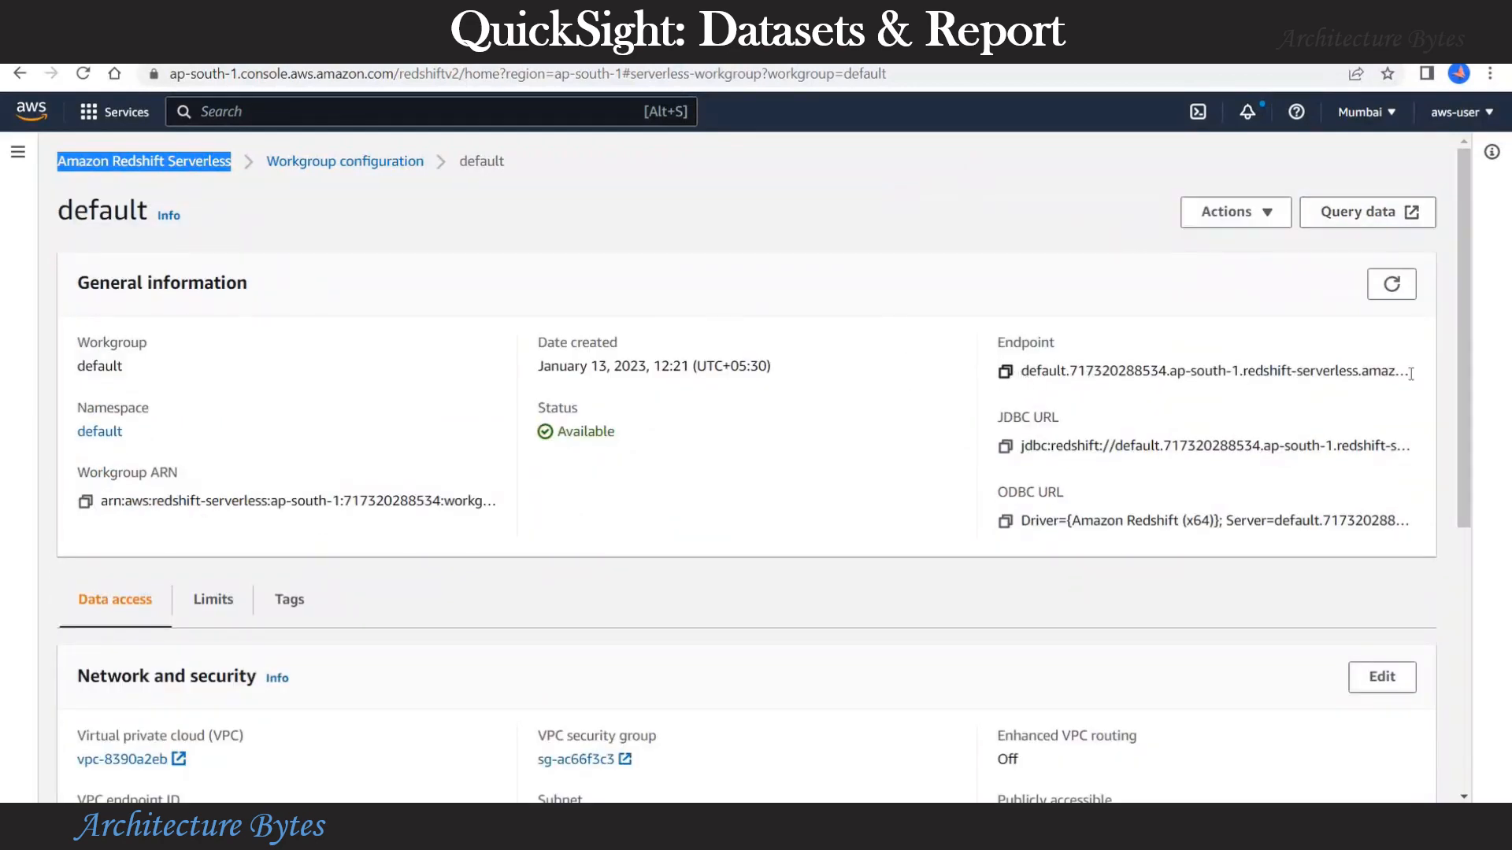
pyautogui.moveTo(1394, 371); pyautogui.dragTo(1008, 379)
pyautogui.click(1007, 374)
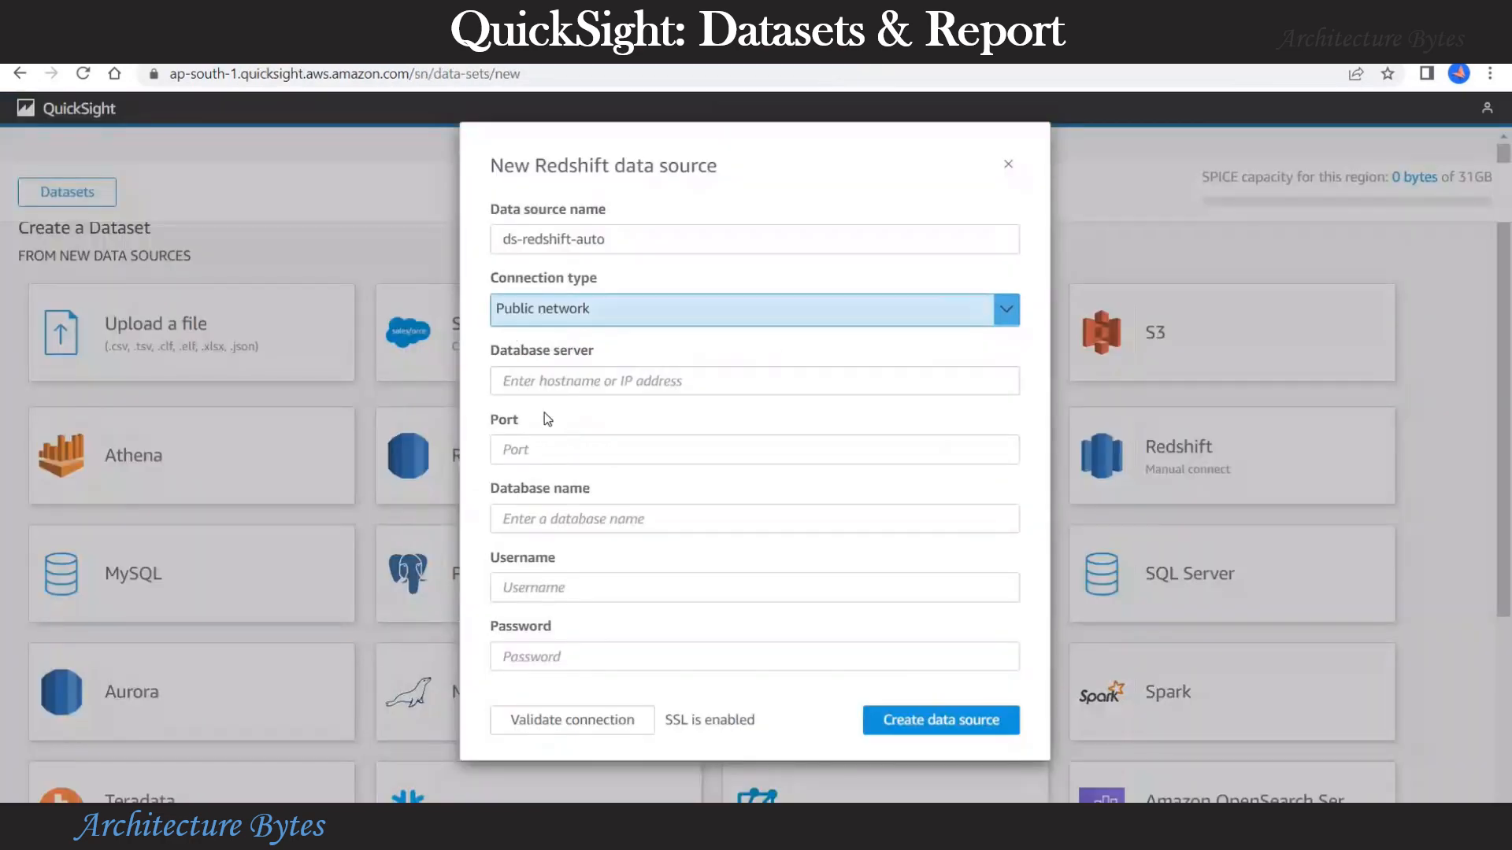
# Step: Paste the copied workgroup endpoint as the QuickSight data source's database server, removing the trailing port and database name
pyautogui.click(533, 380)
pyautogui.hotkey('ctrl', 'v')
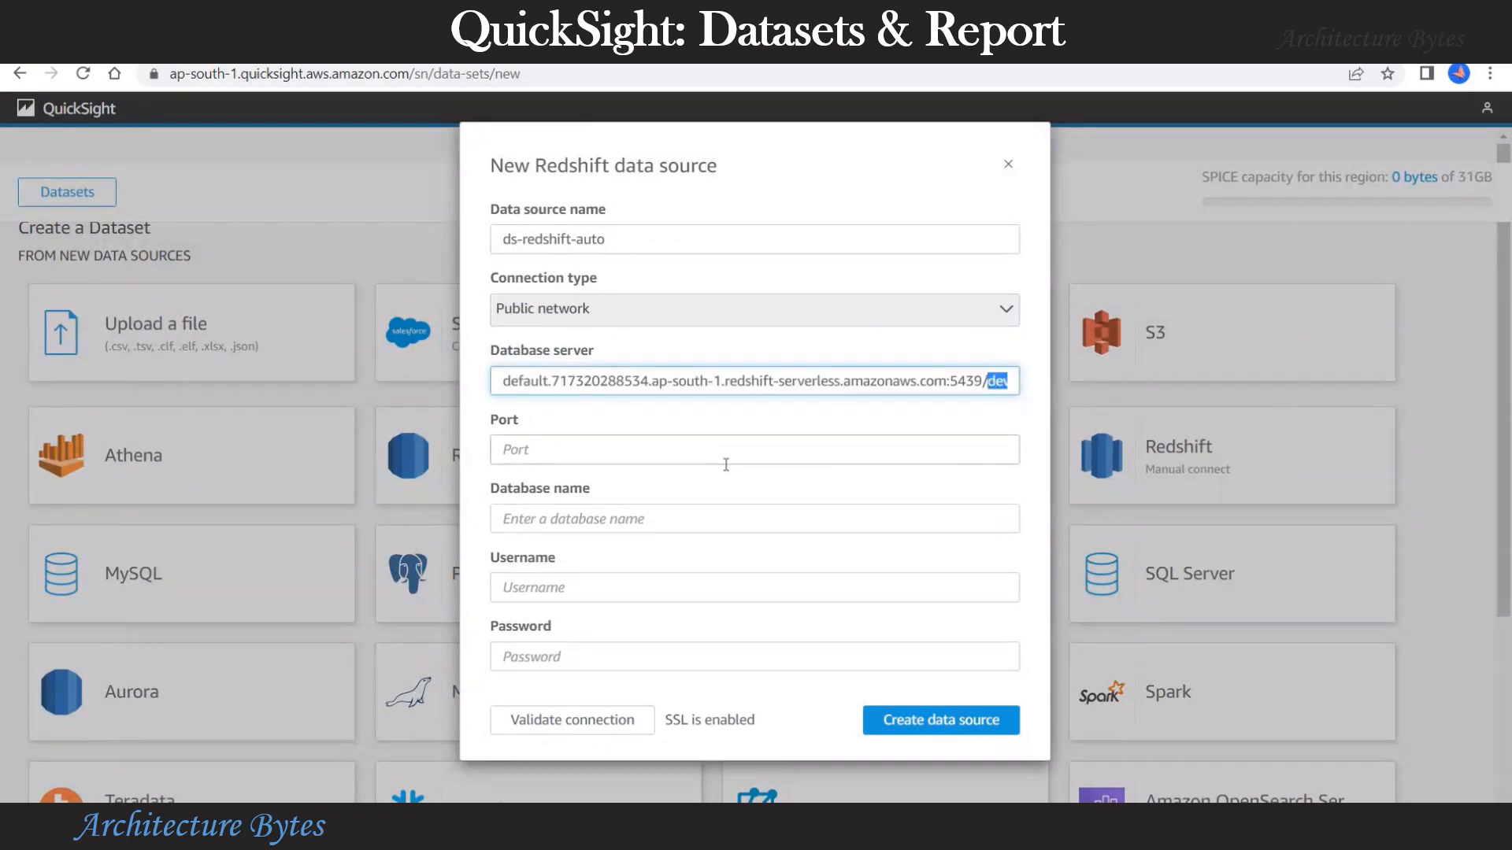
pyautogui.hotkey('shift', 'Left')
pyautogui.hotkey('shift', 'Left')
pyautogui.hotkey('shift', 'Left')
pyautogui.press('BackSpace')
# Step: Set the data source's port to 5439 and its database name to dev
pyautogui.click(726, 463)
pyautogui.write('5439e')
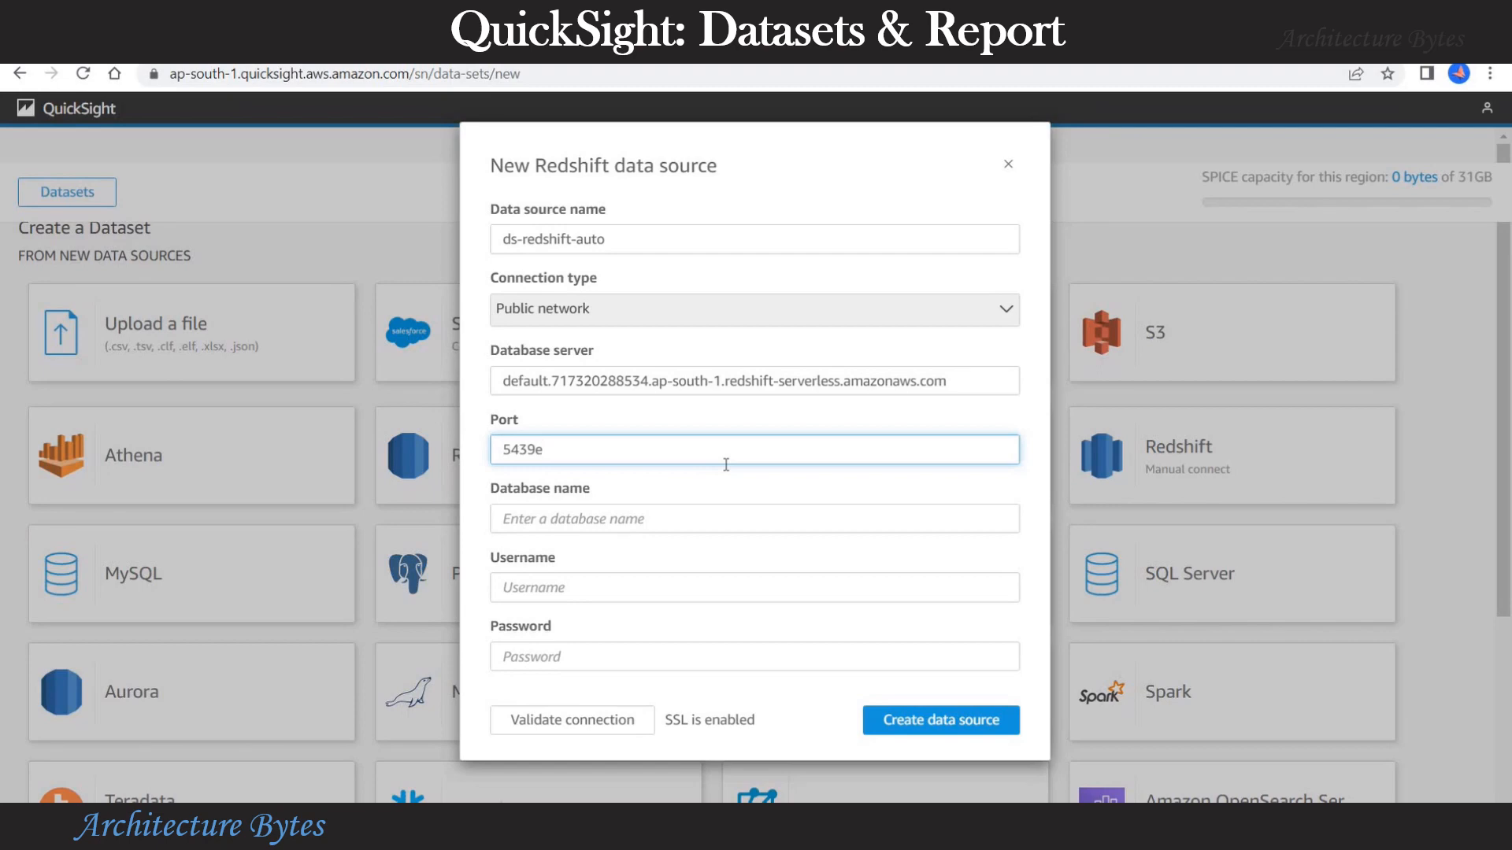
pyautogui.click(600, 522)
pyautogui.write('dev')
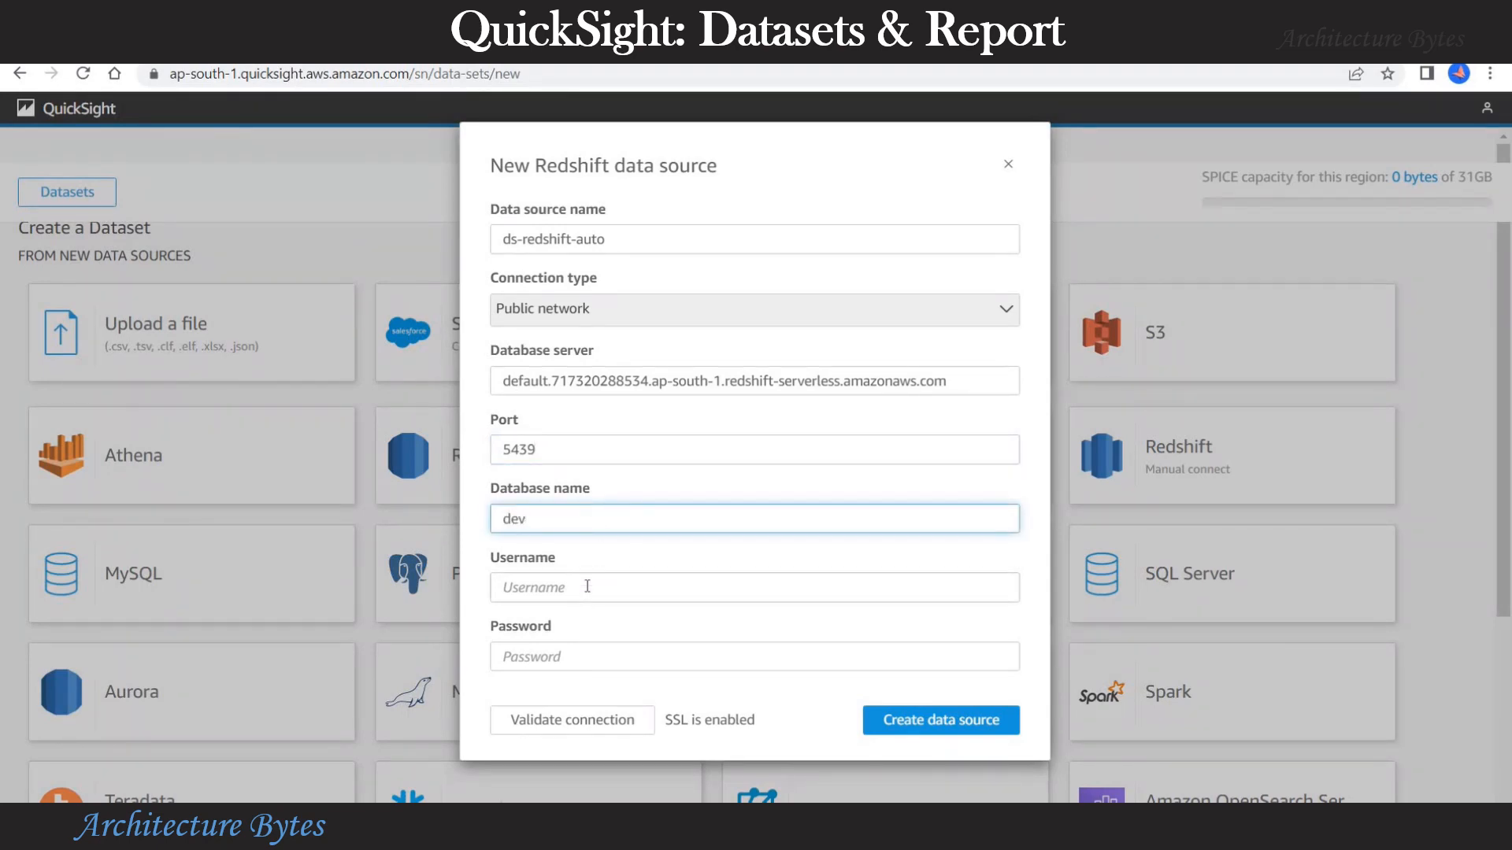
# Step: Enter admin as the data source's username and fill in the database password
pyautogui.click(588, 587)
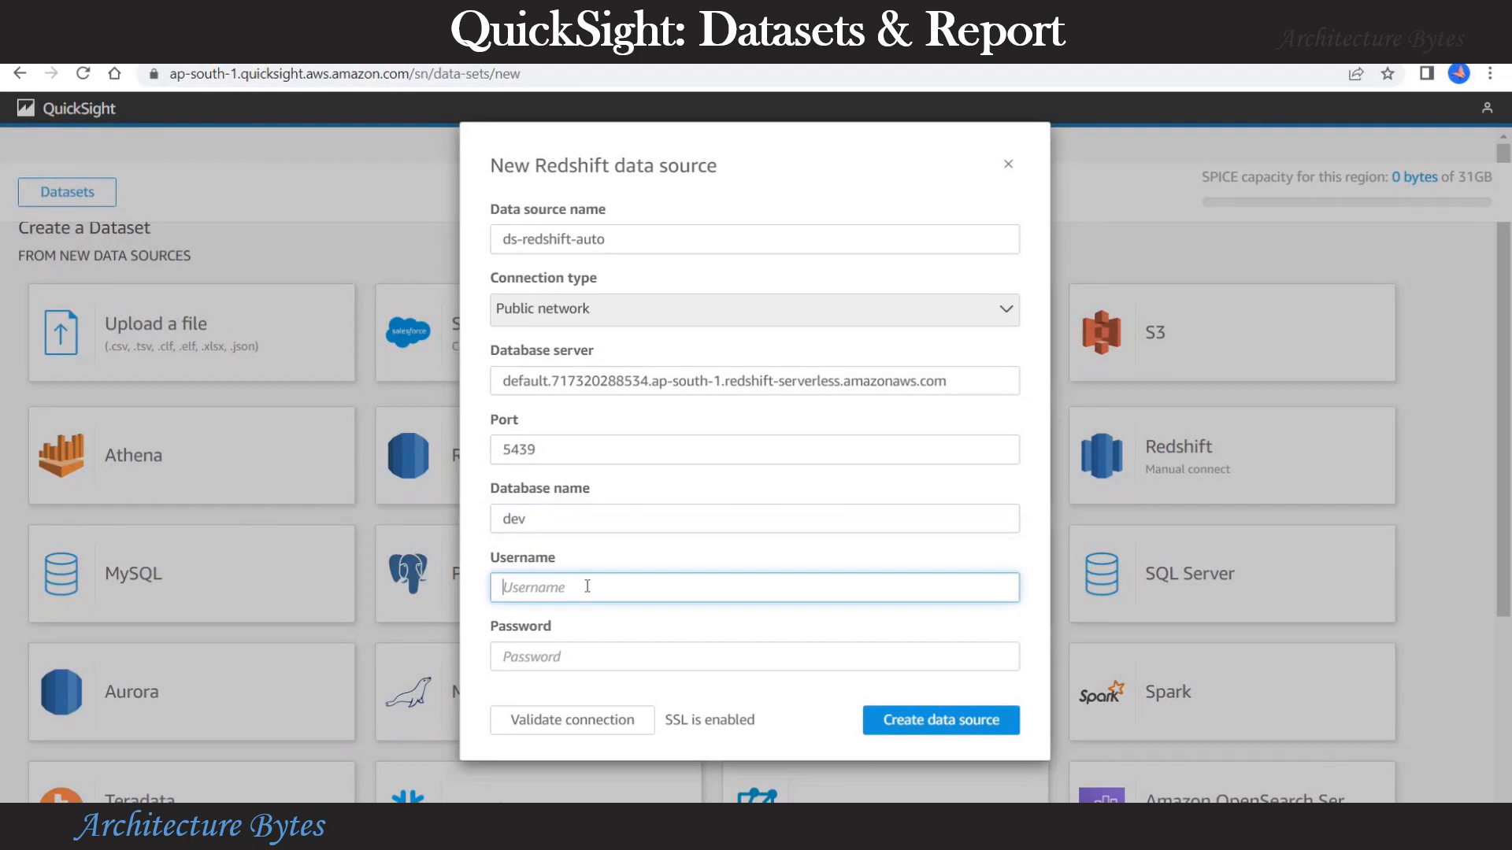
pyautogui.write('admin')
pyautogui.press('Tab')
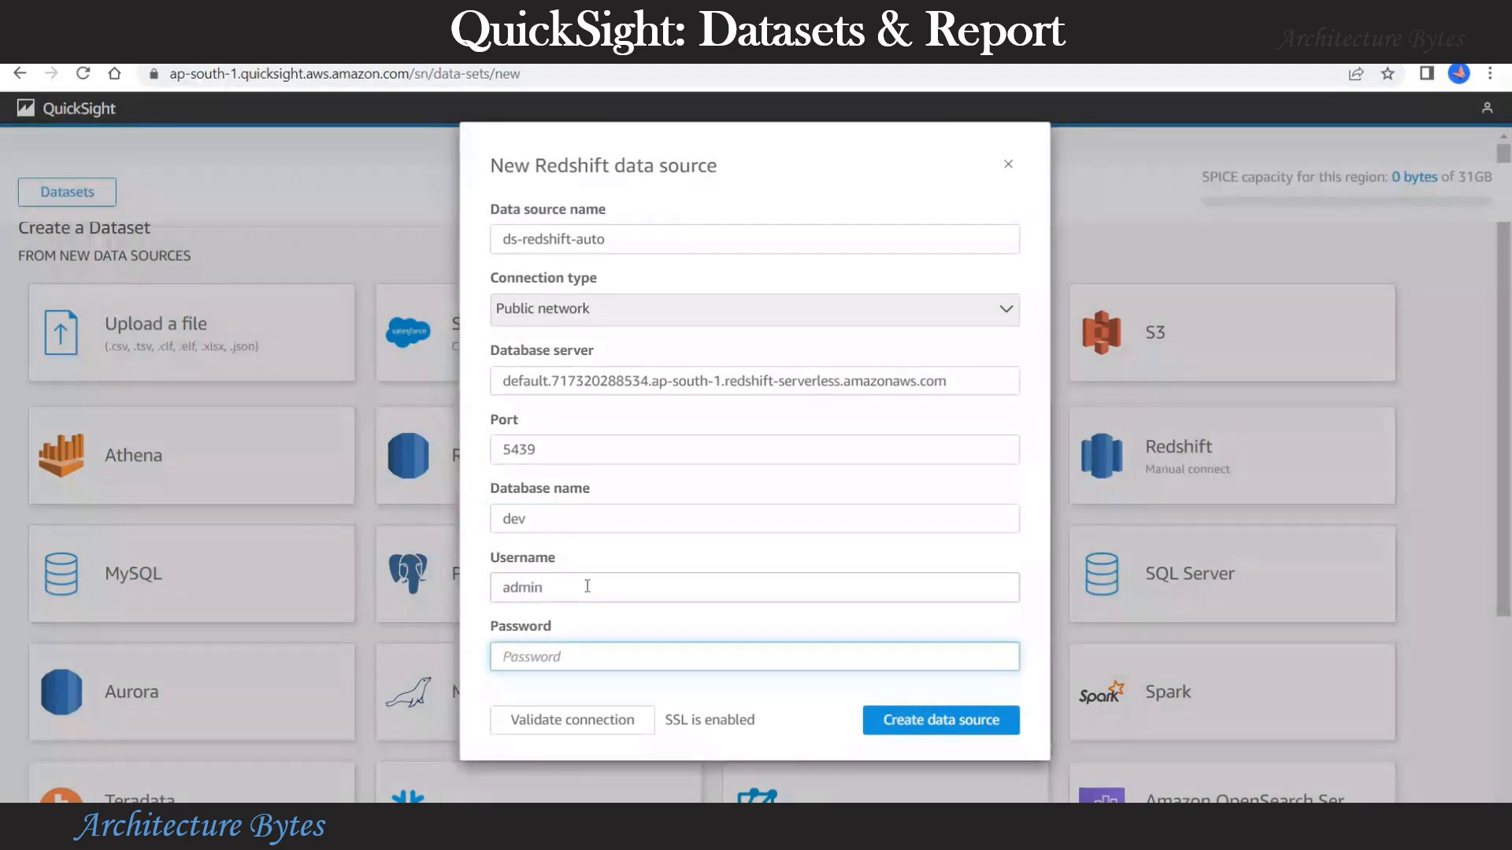
pyautogui.write('•••')
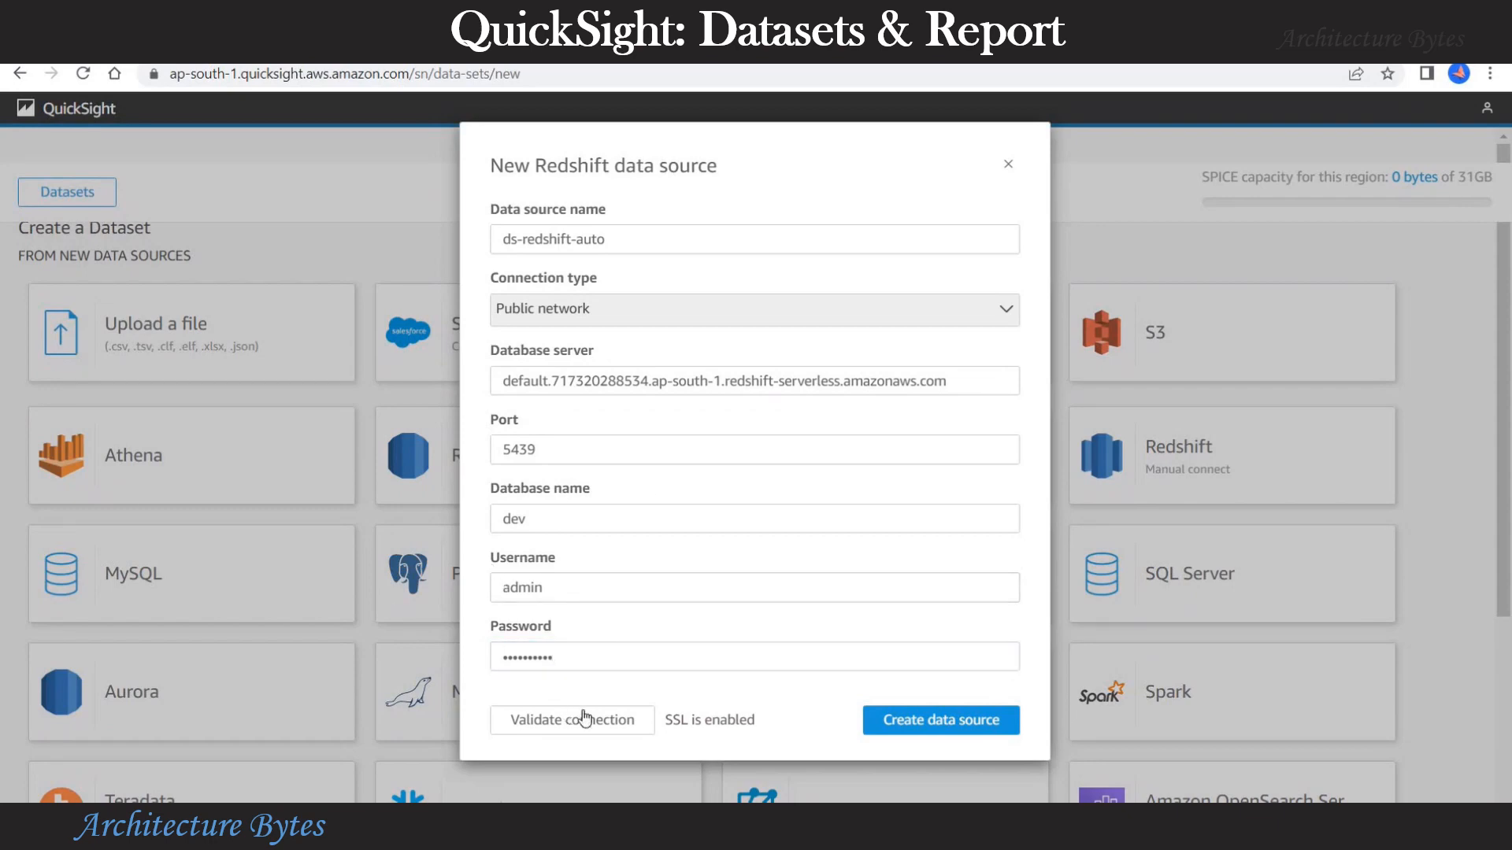
# Step: Validate the Redshift connection and create the data source
pyautogui.click(611, 719)
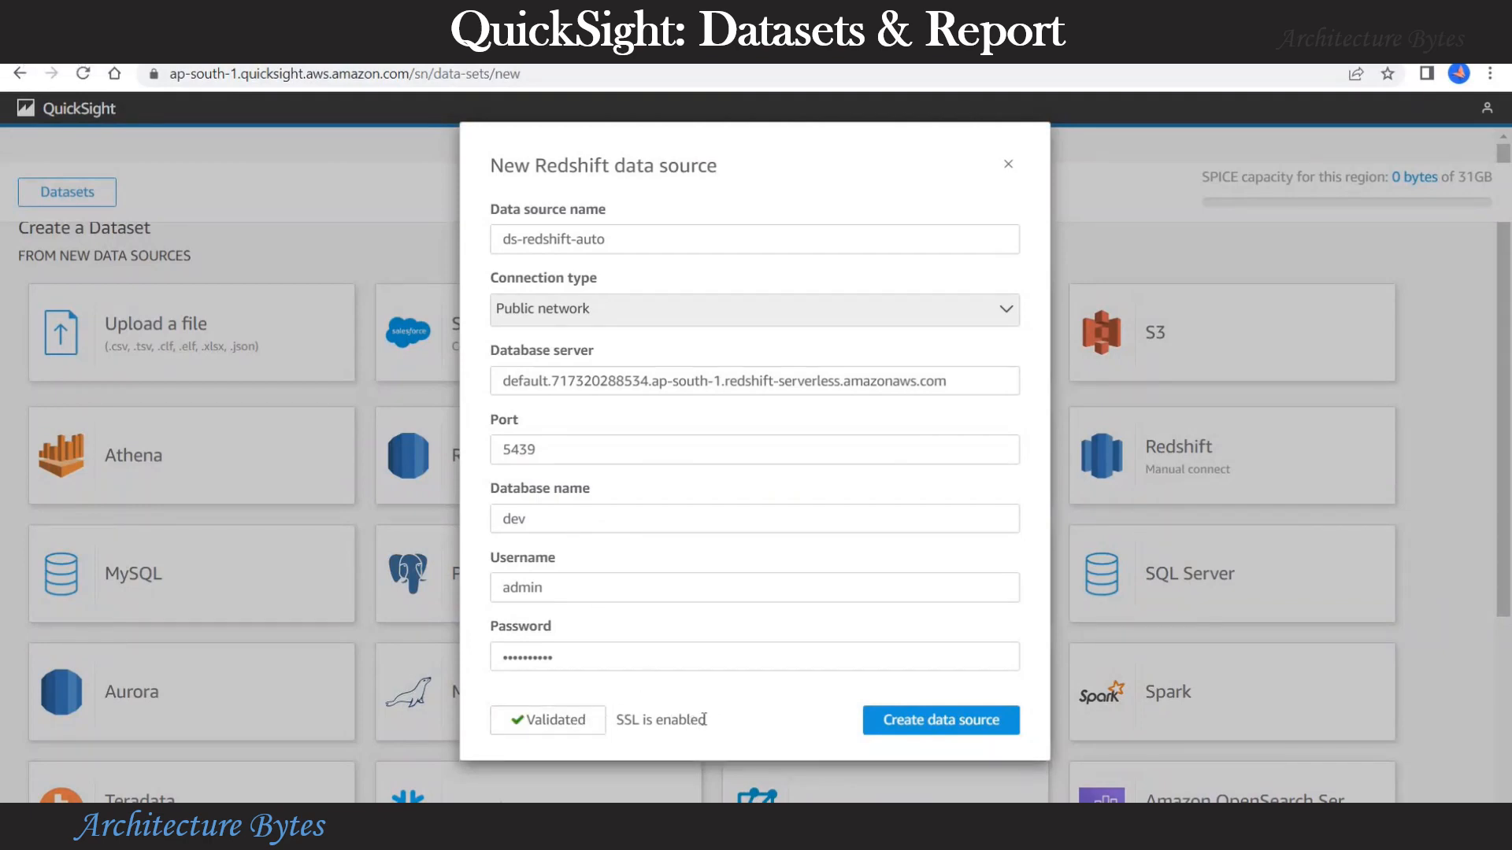
pyautogui.click(976, 726)
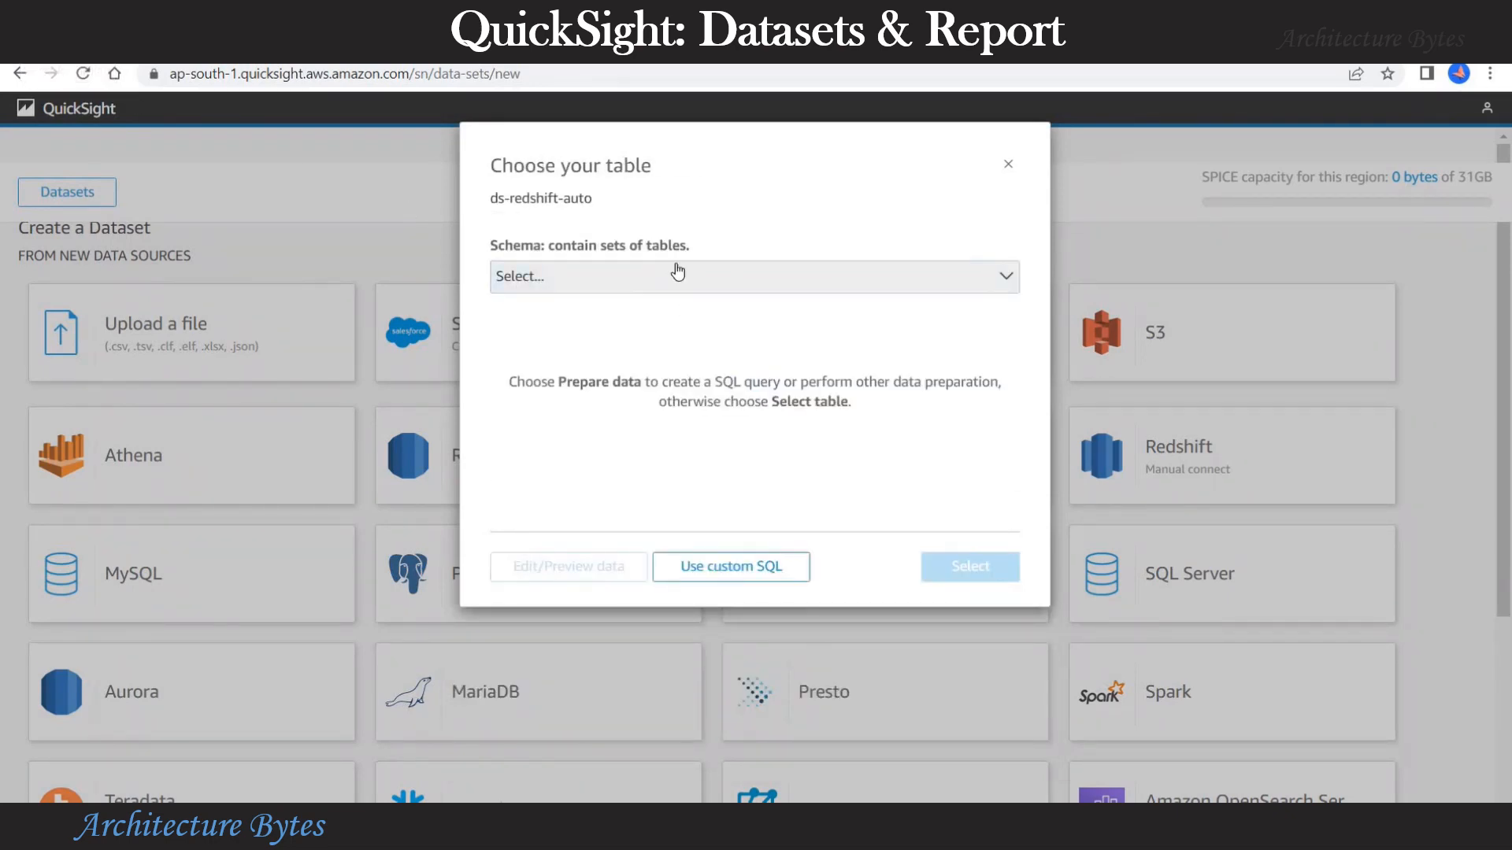
# Step: Choose the mv_trucks table from the public schema for the new dataset
pyautogui.click(675, 285)
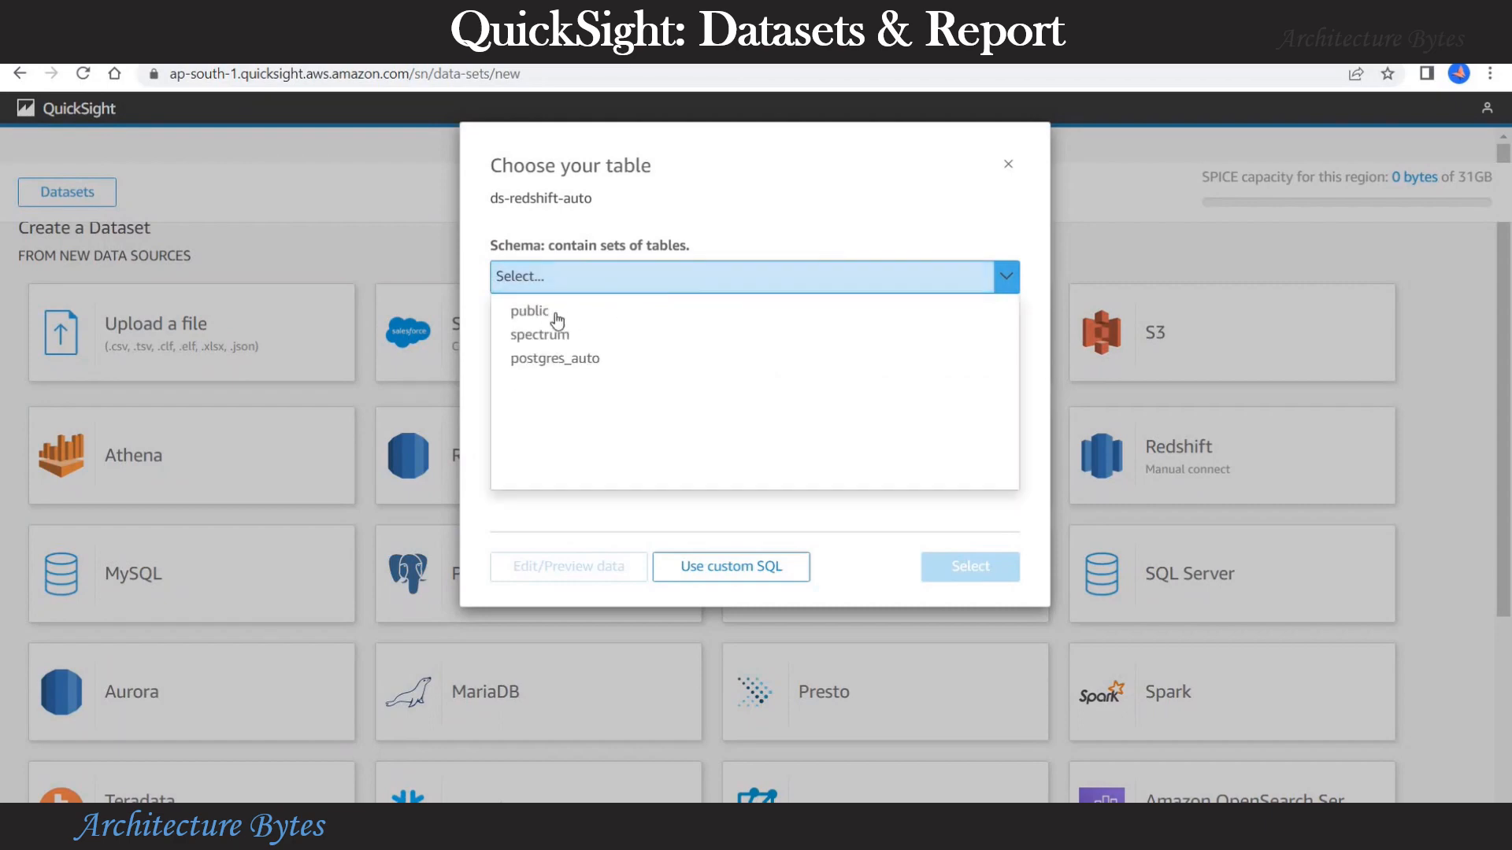
pyautogui.click(550, 312)
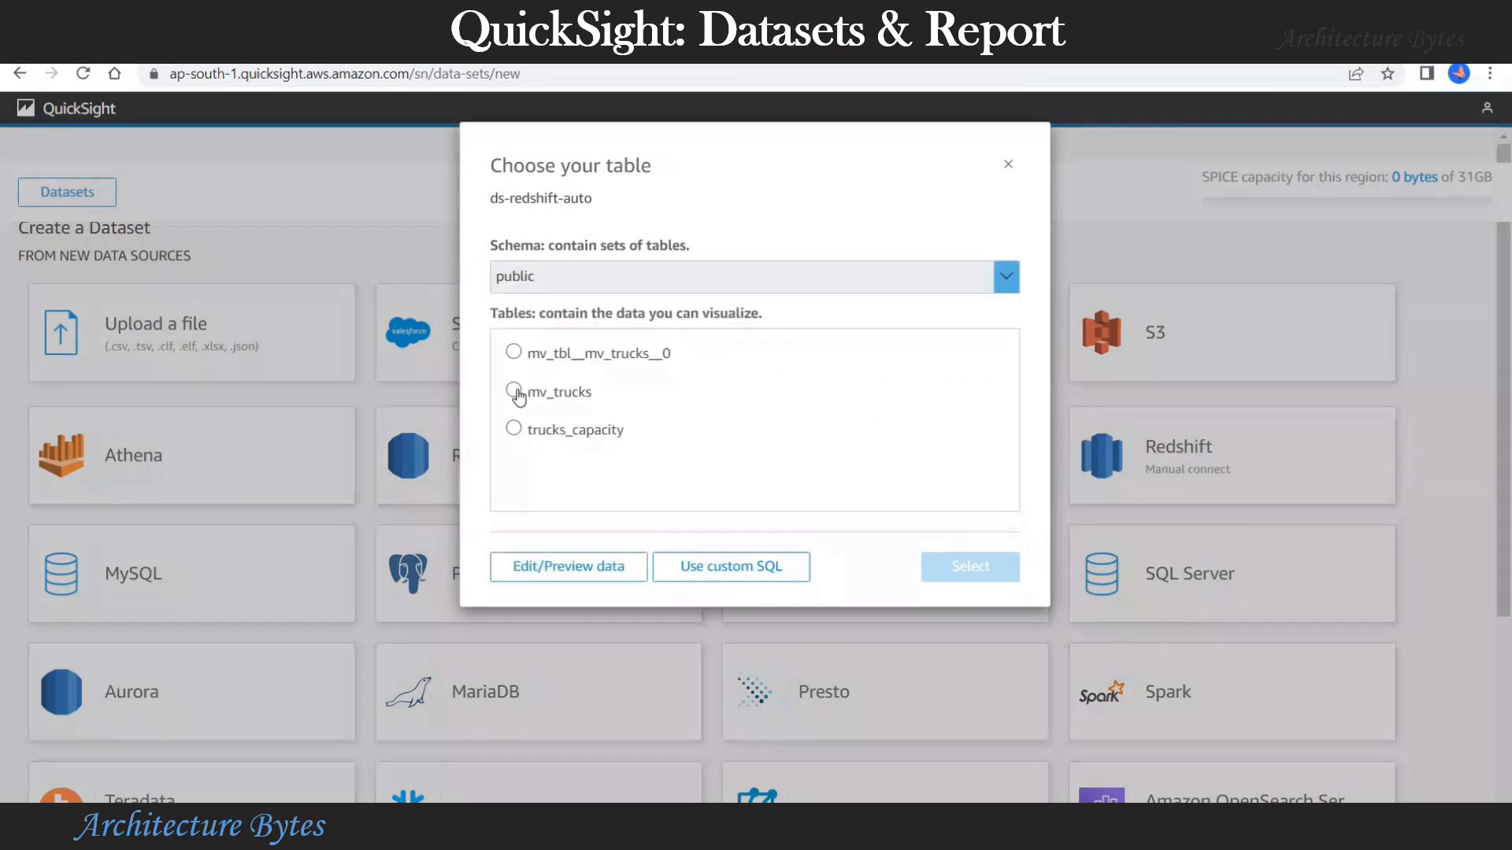
pyautogui.click(555, 400)
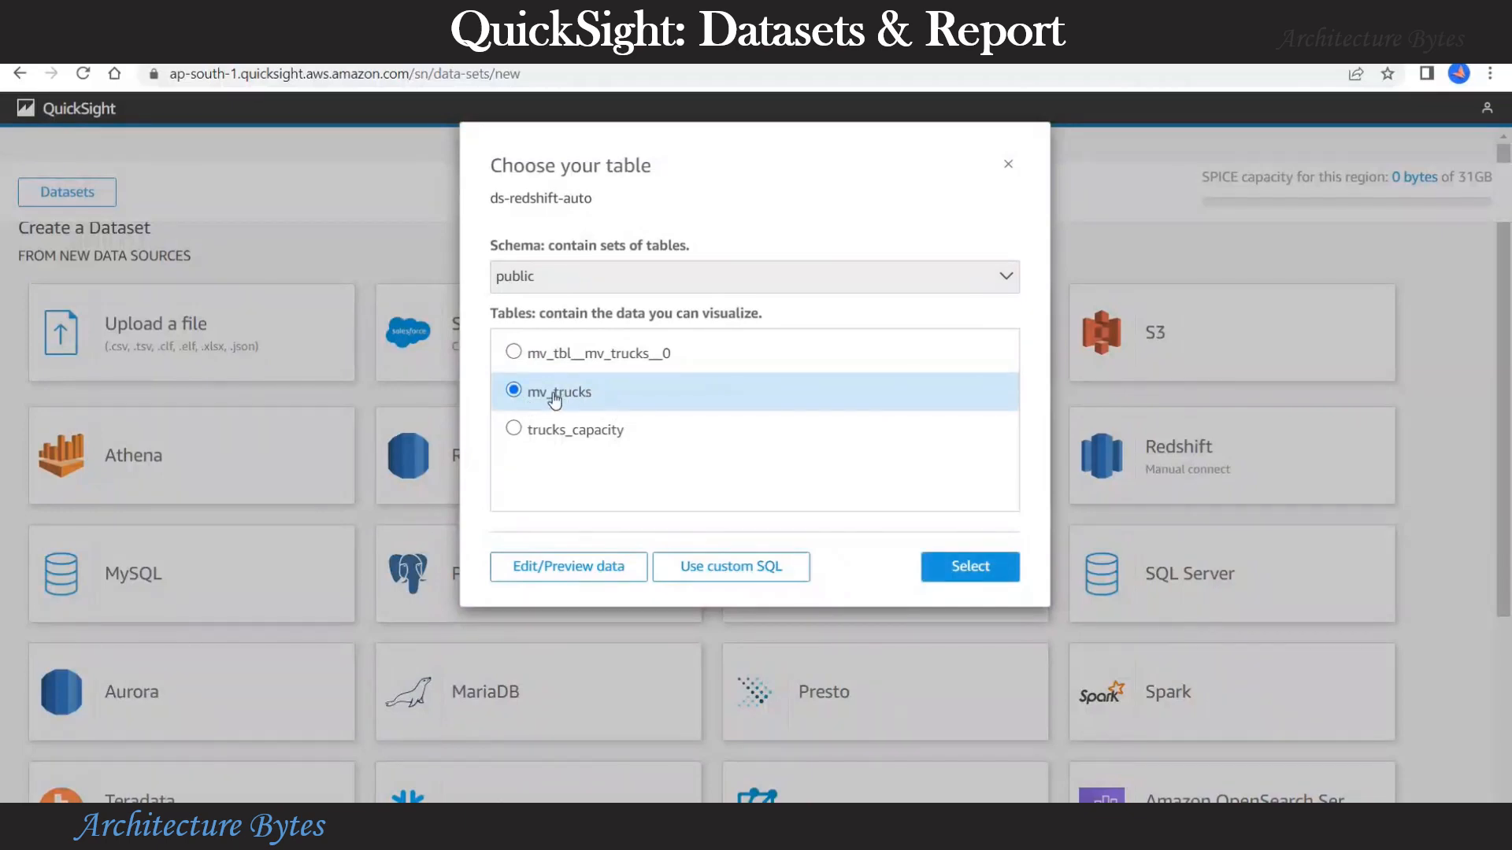
pyautogui.click(970, 567)
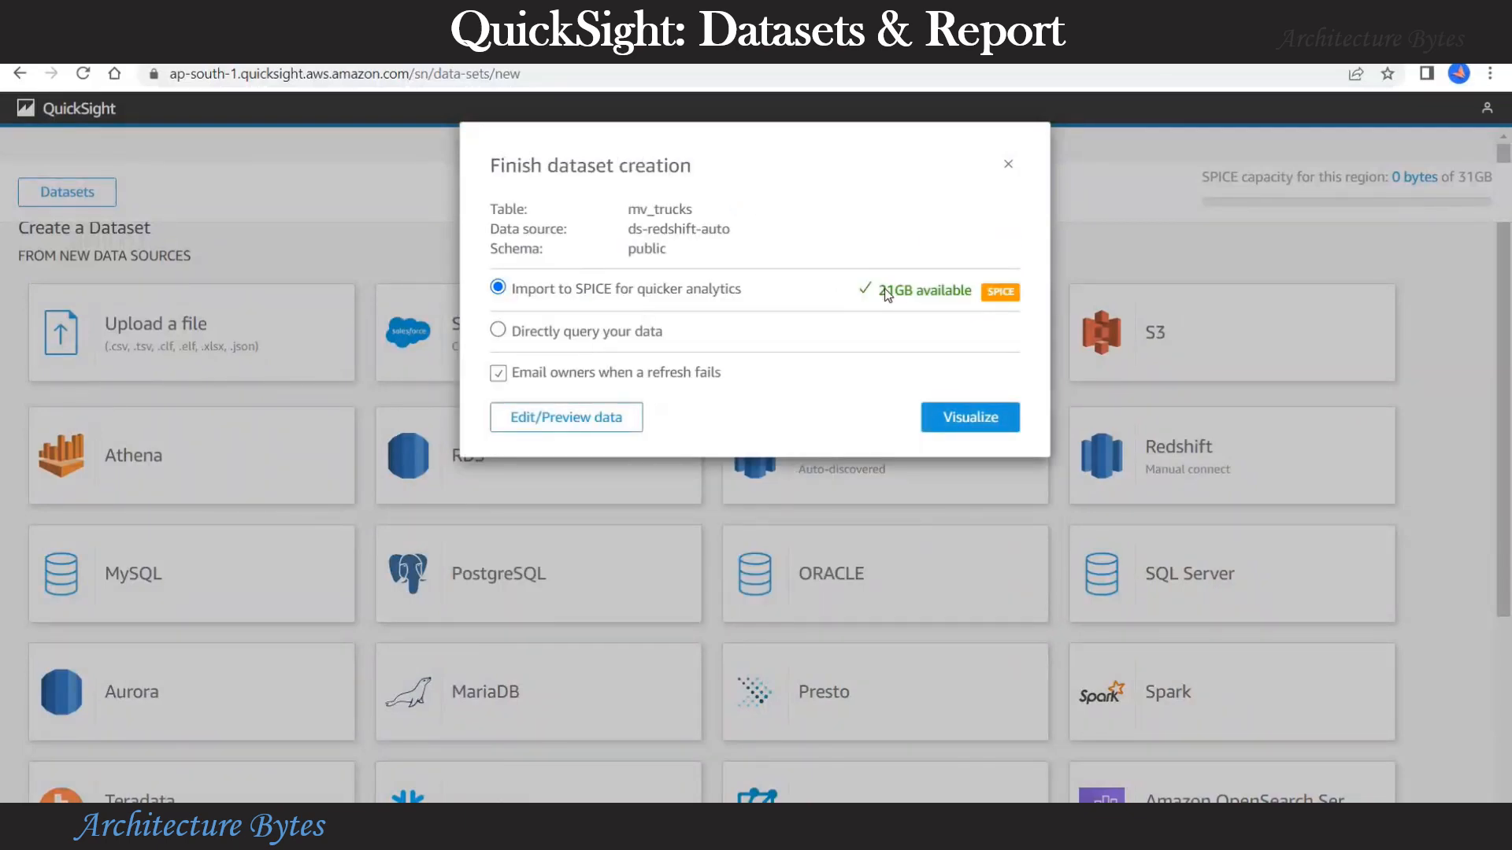
# Step: Finish creating the mv_trucks dataset with import to SPICE and visualize it in a new analysis
pyautogui.click(980, 415)
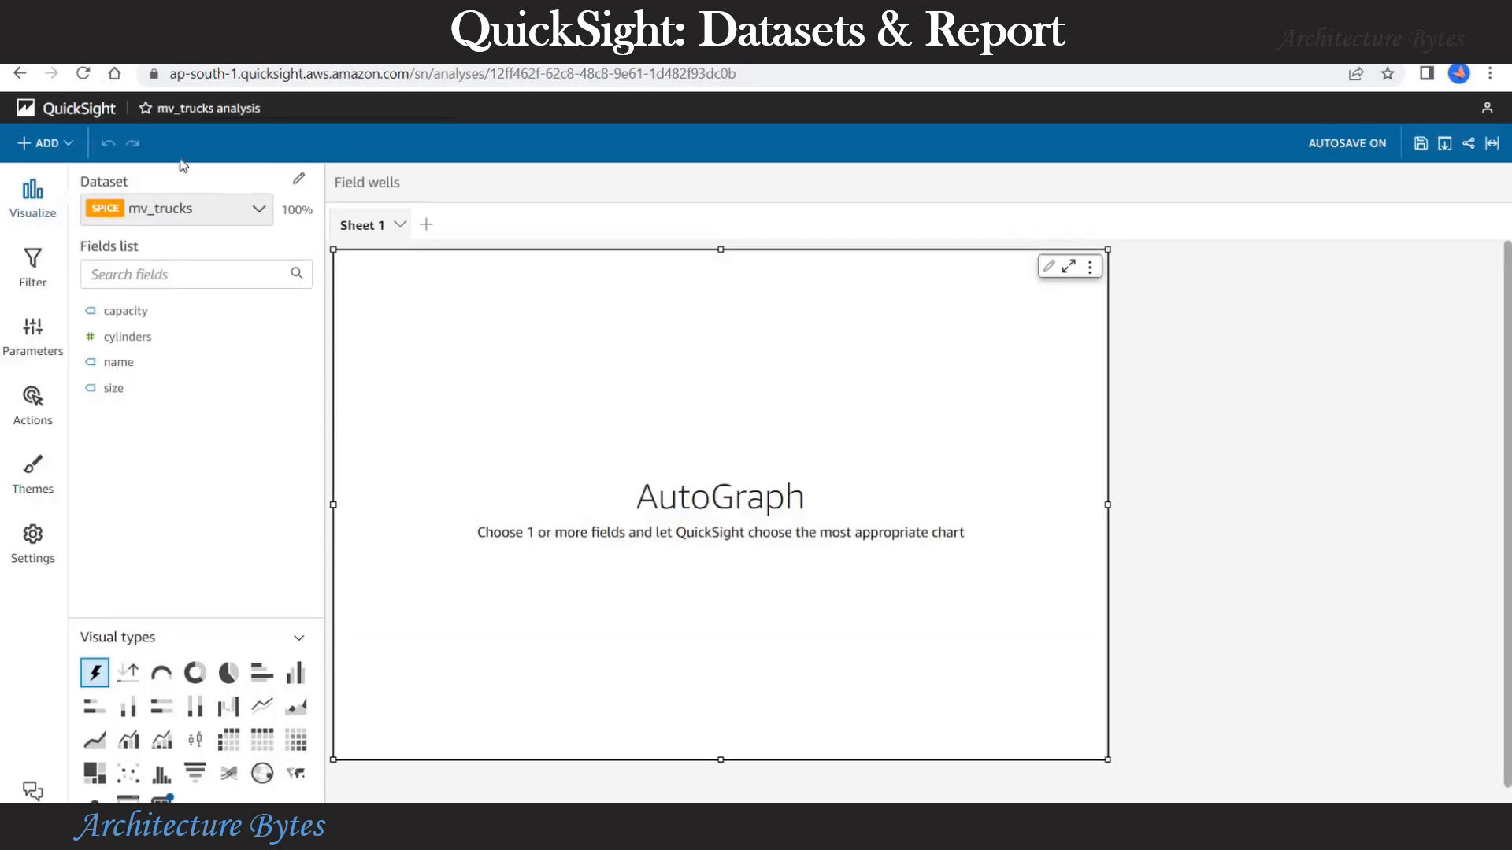
# Step: Review the mv_trucks dataset's summary and its fields and data preview in the dataset editor, and return to the dataset list
pyautogui.click(96, 114)
pyautogui.click(89, 416)
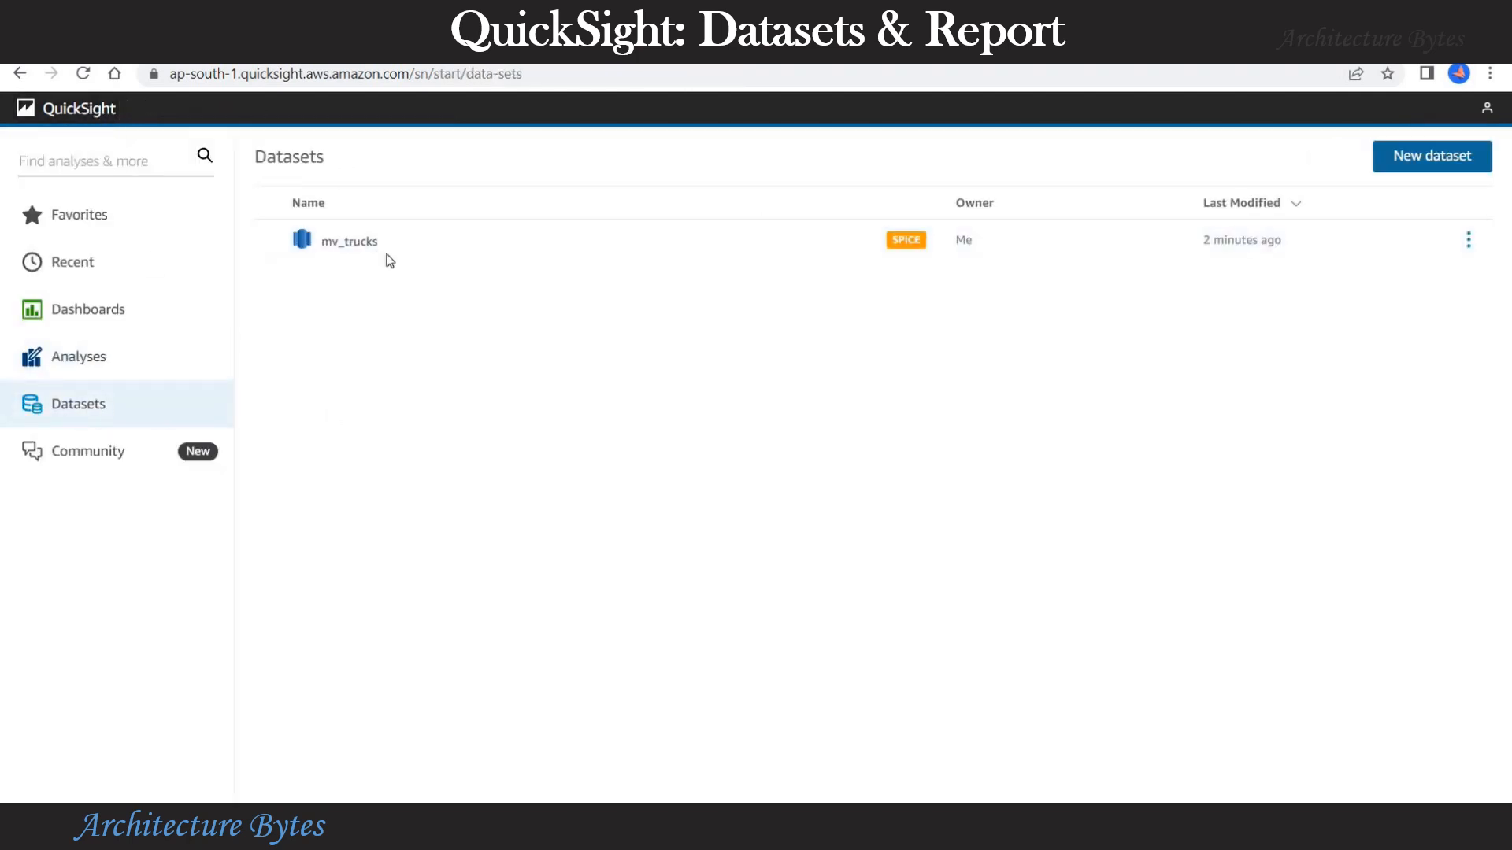
pyautogui.click(350, 242)
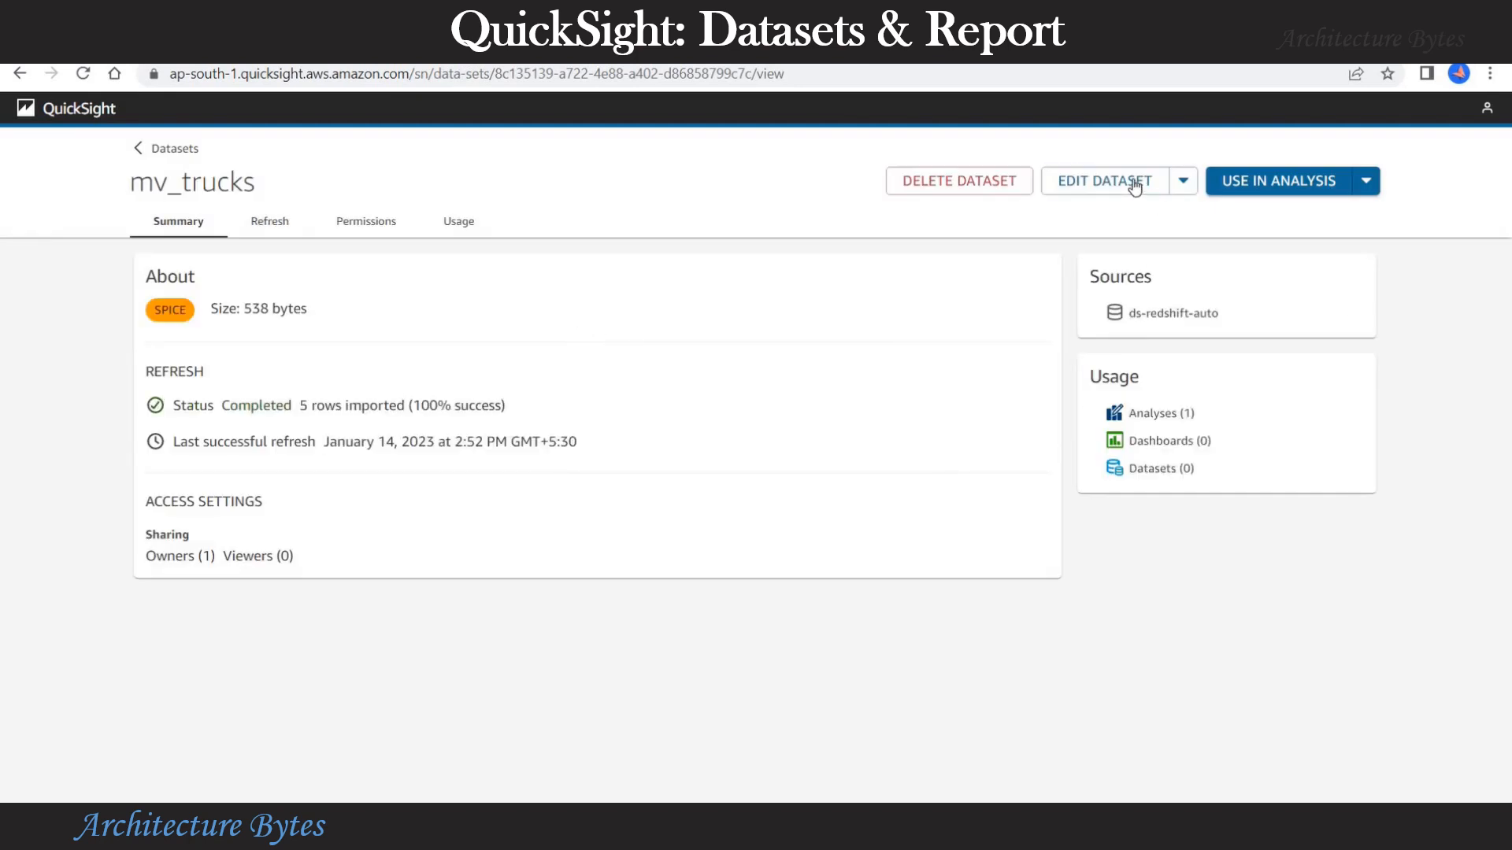
pyautogui.click(1134, 186)
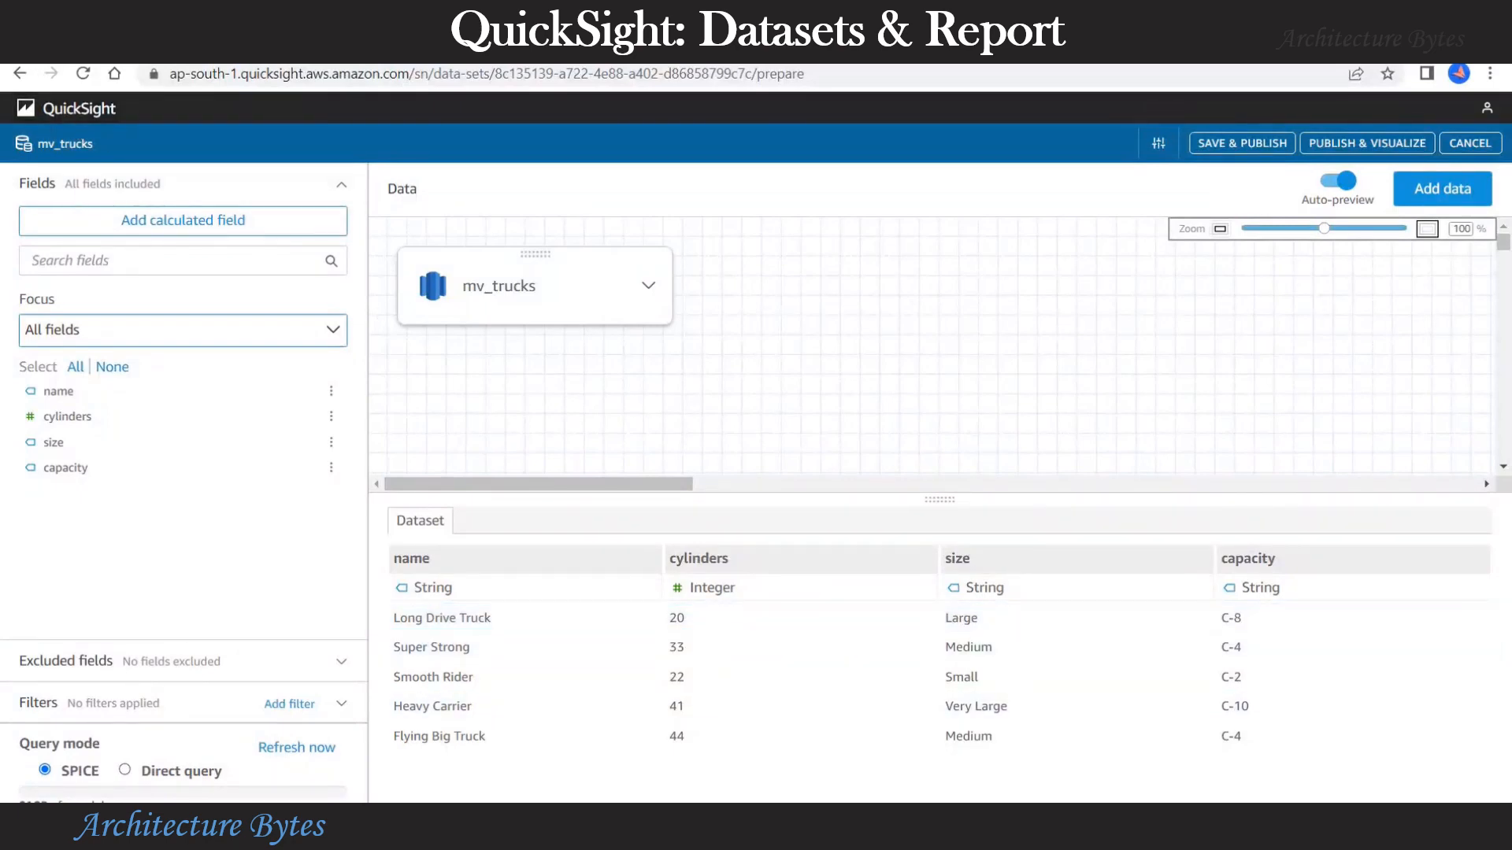
pyautogui.click(20, 74)
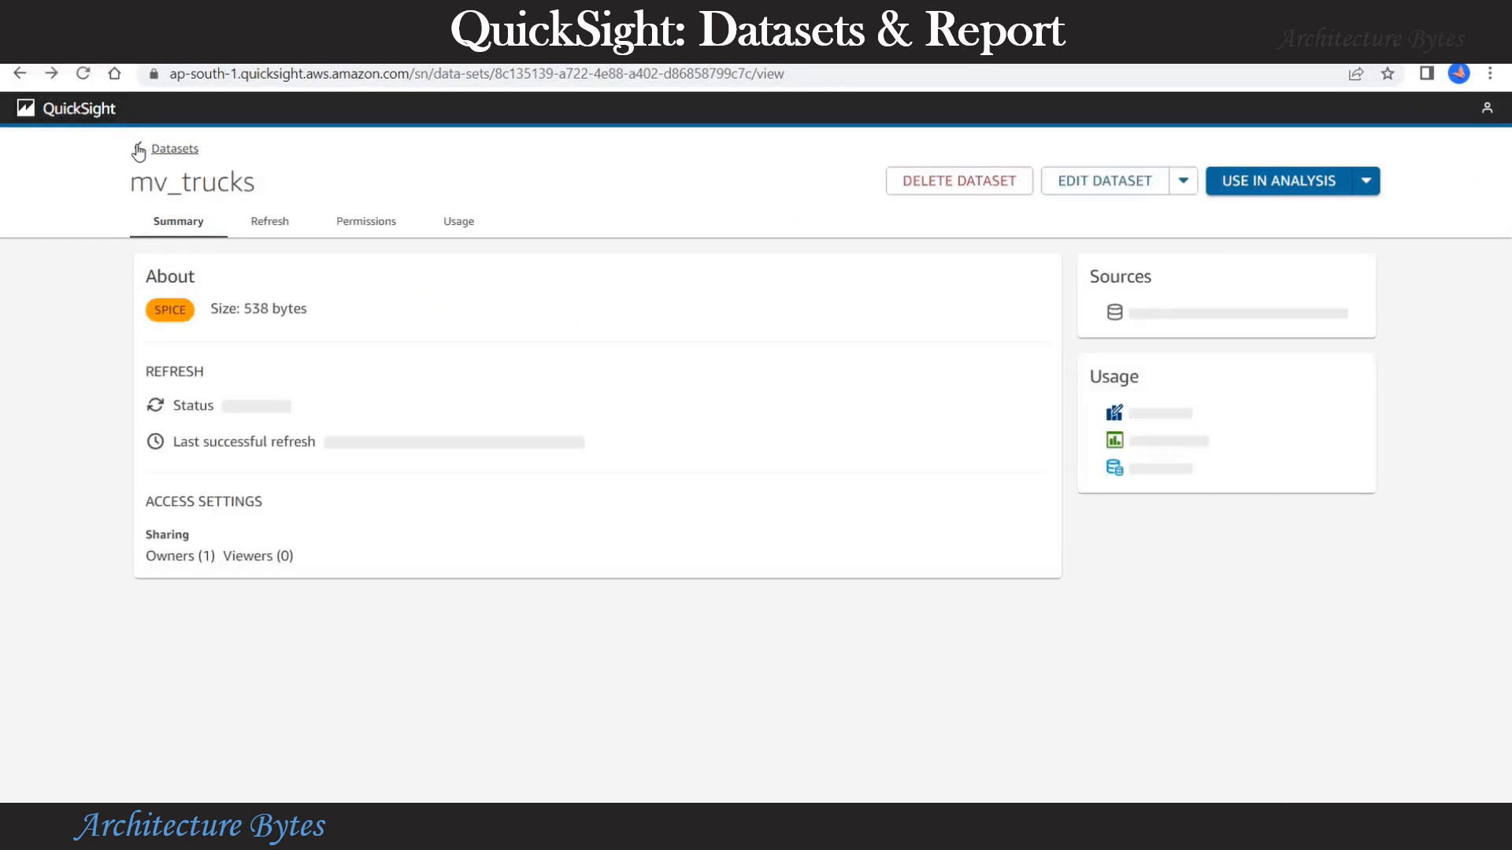
pyautogui.click(139, 149)
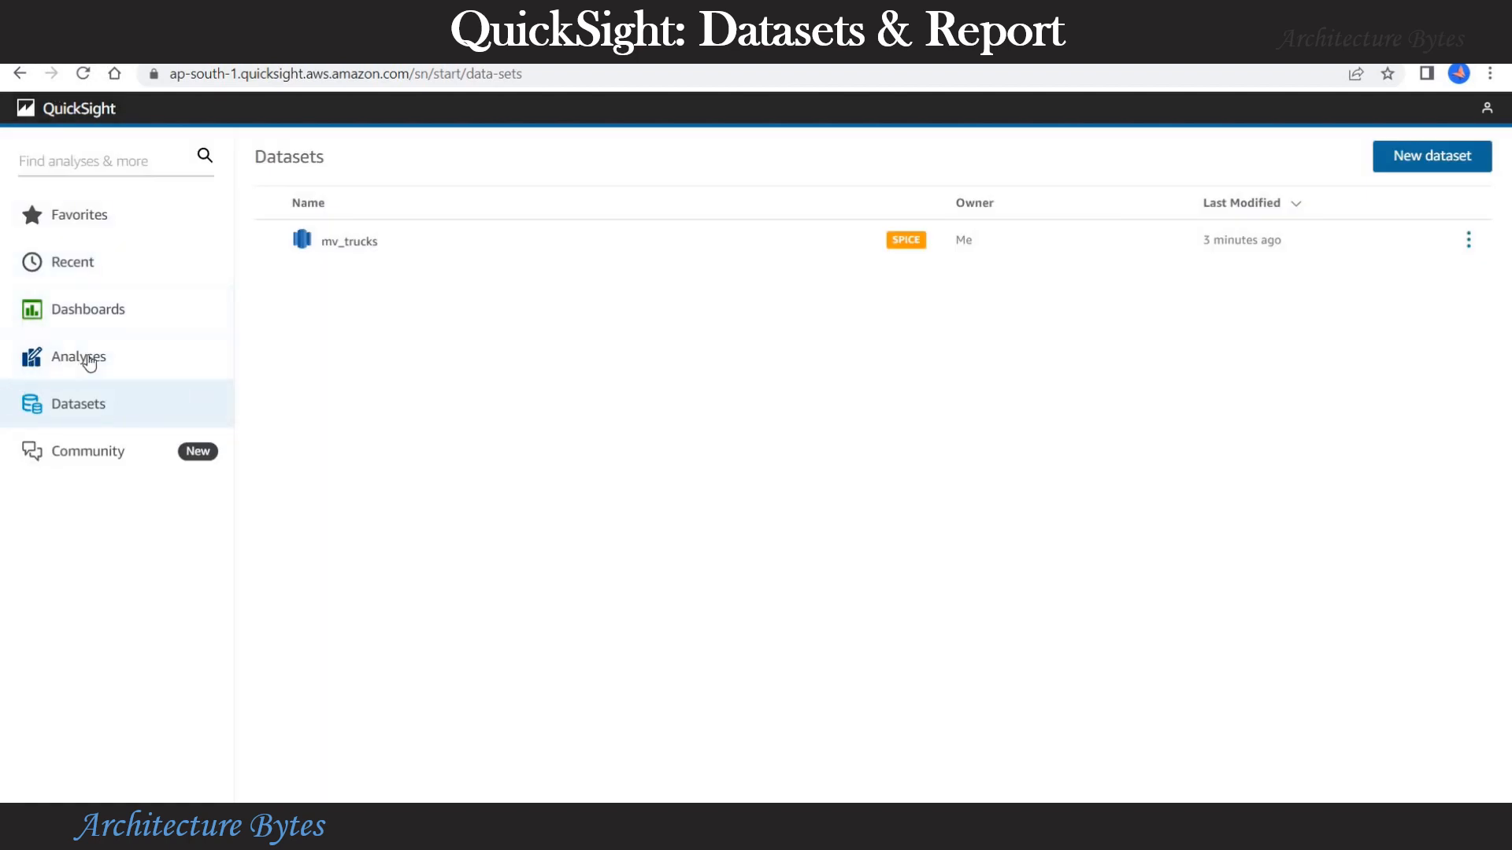
# Step: Open the mv_trucks analysis and build an AutoGraph bar chart of summed cylinders by name on Sheet 1
pyautogui.click(89, 361)
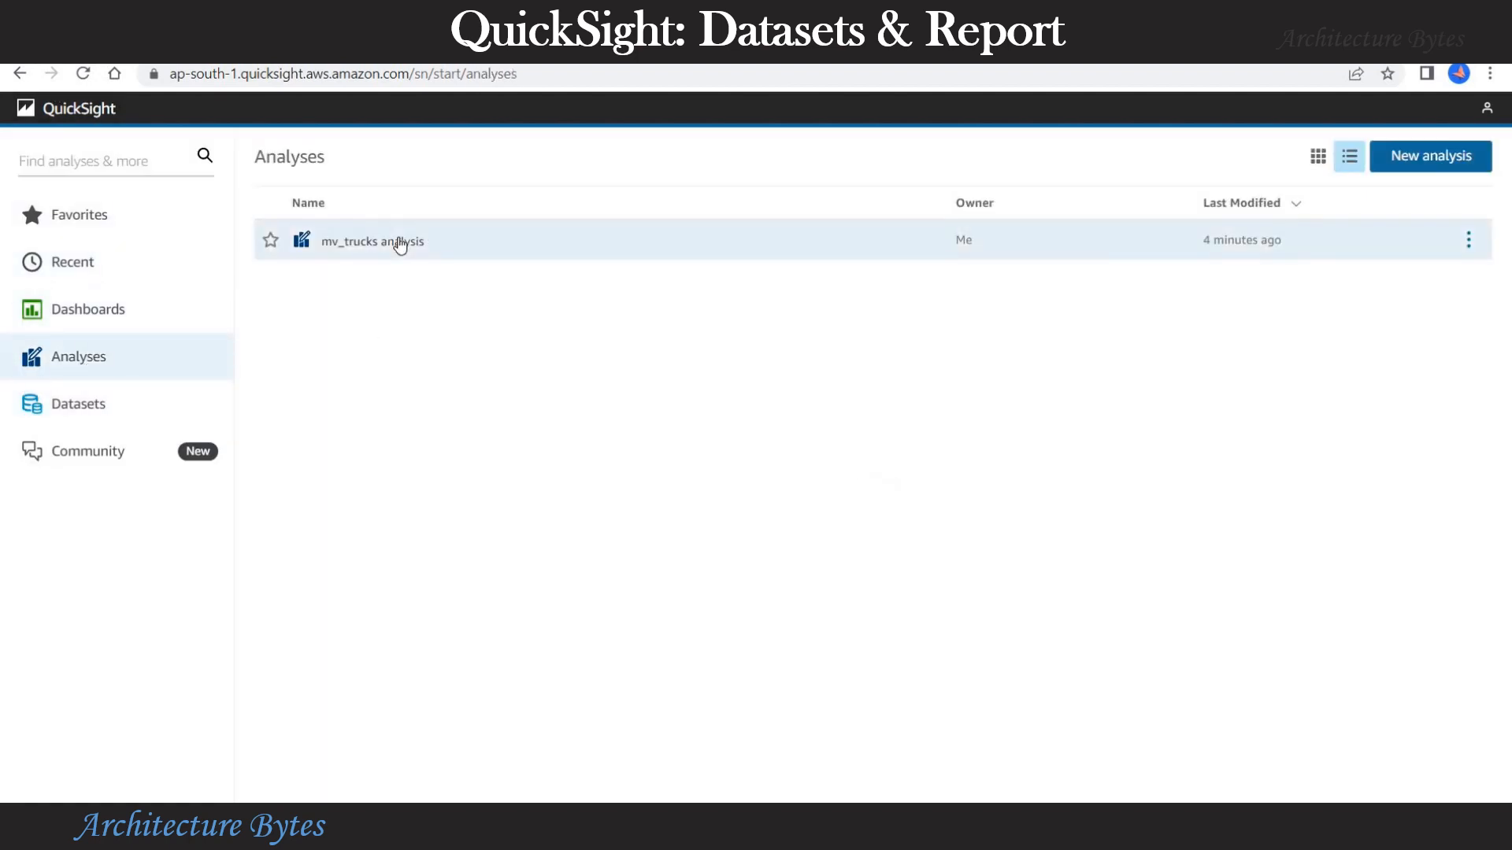
pyautogui.click(408, 256)
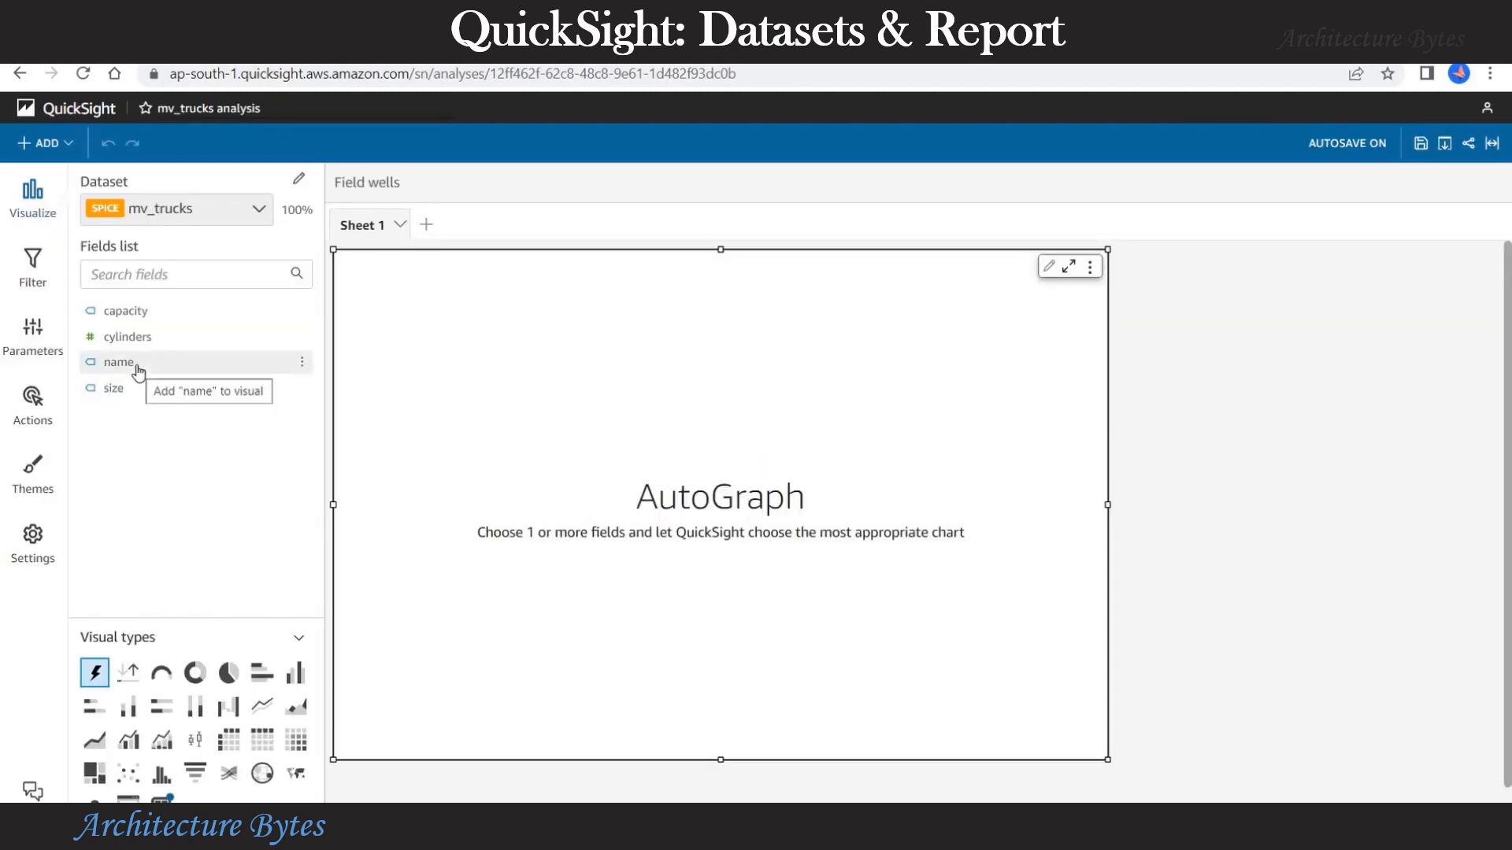
pyautogui.click(119, 363)
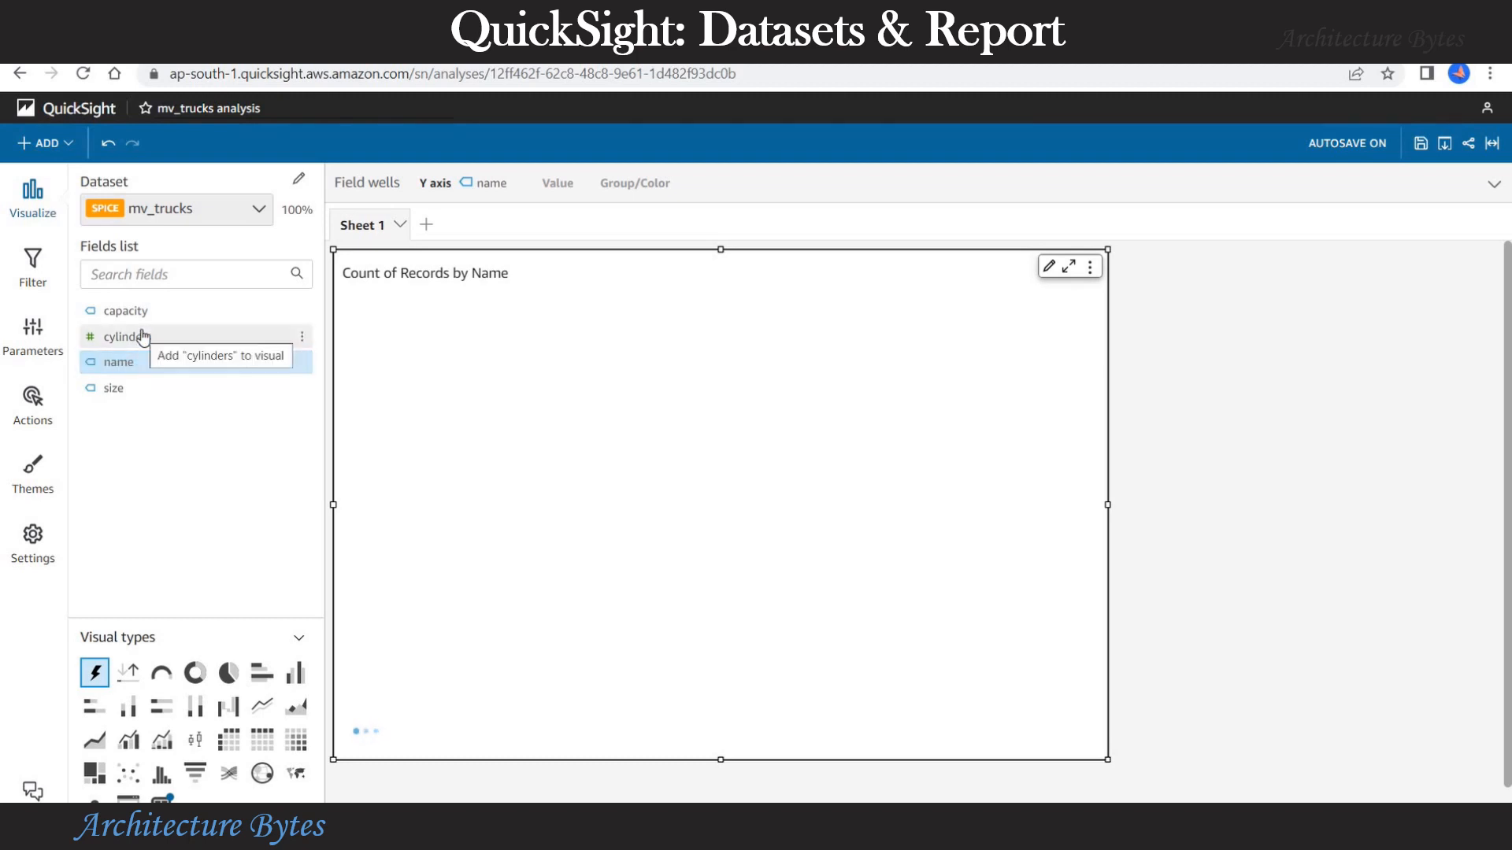
pyautogui.click(142, 337)
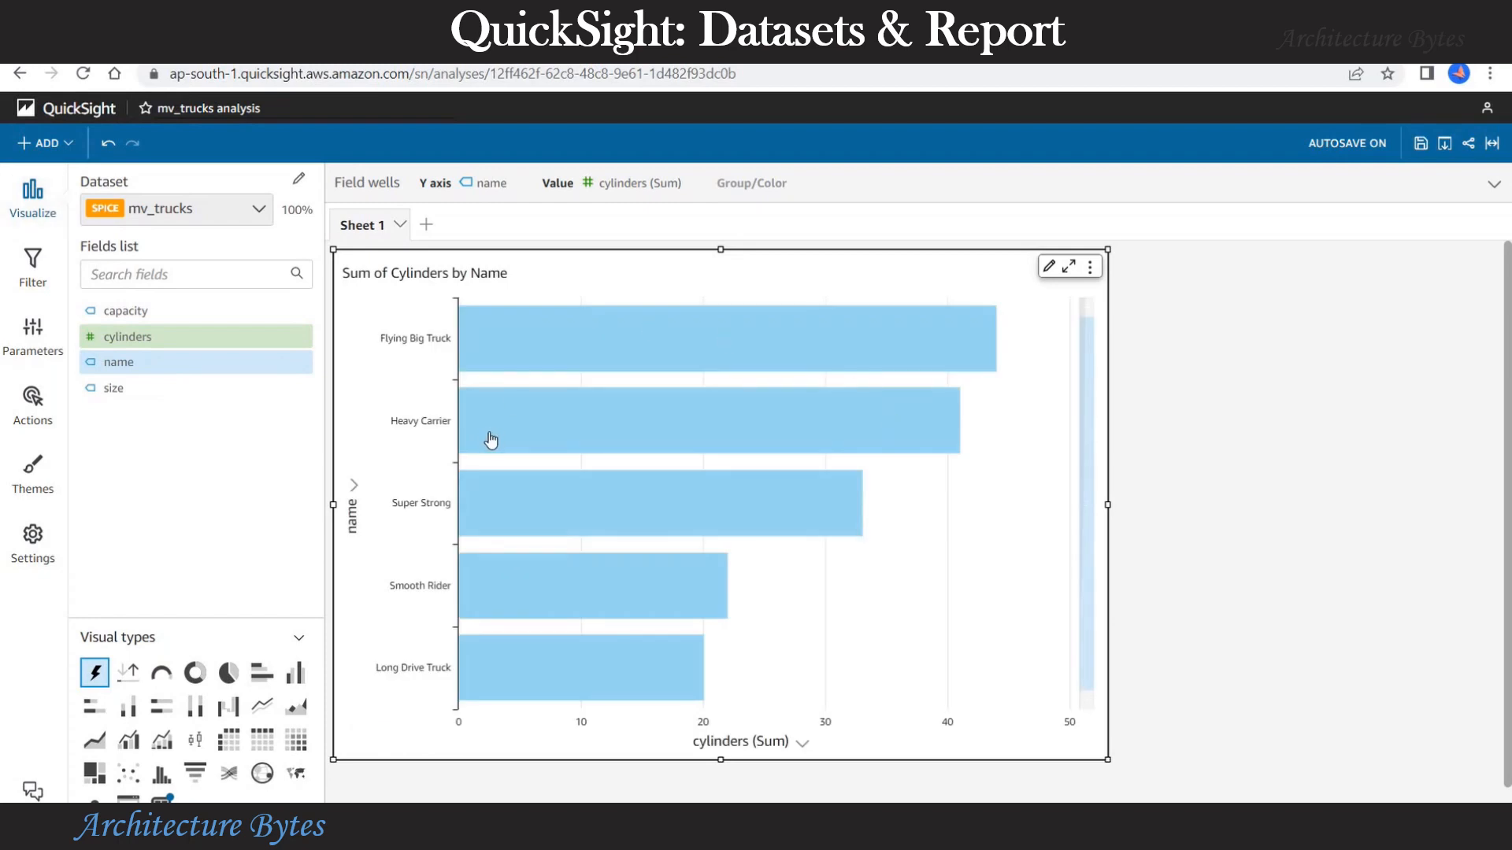
# Step: Add a second sheet to the analysis and build a pie chart of summed cylinders by size
pyautogui.click(426, 225)
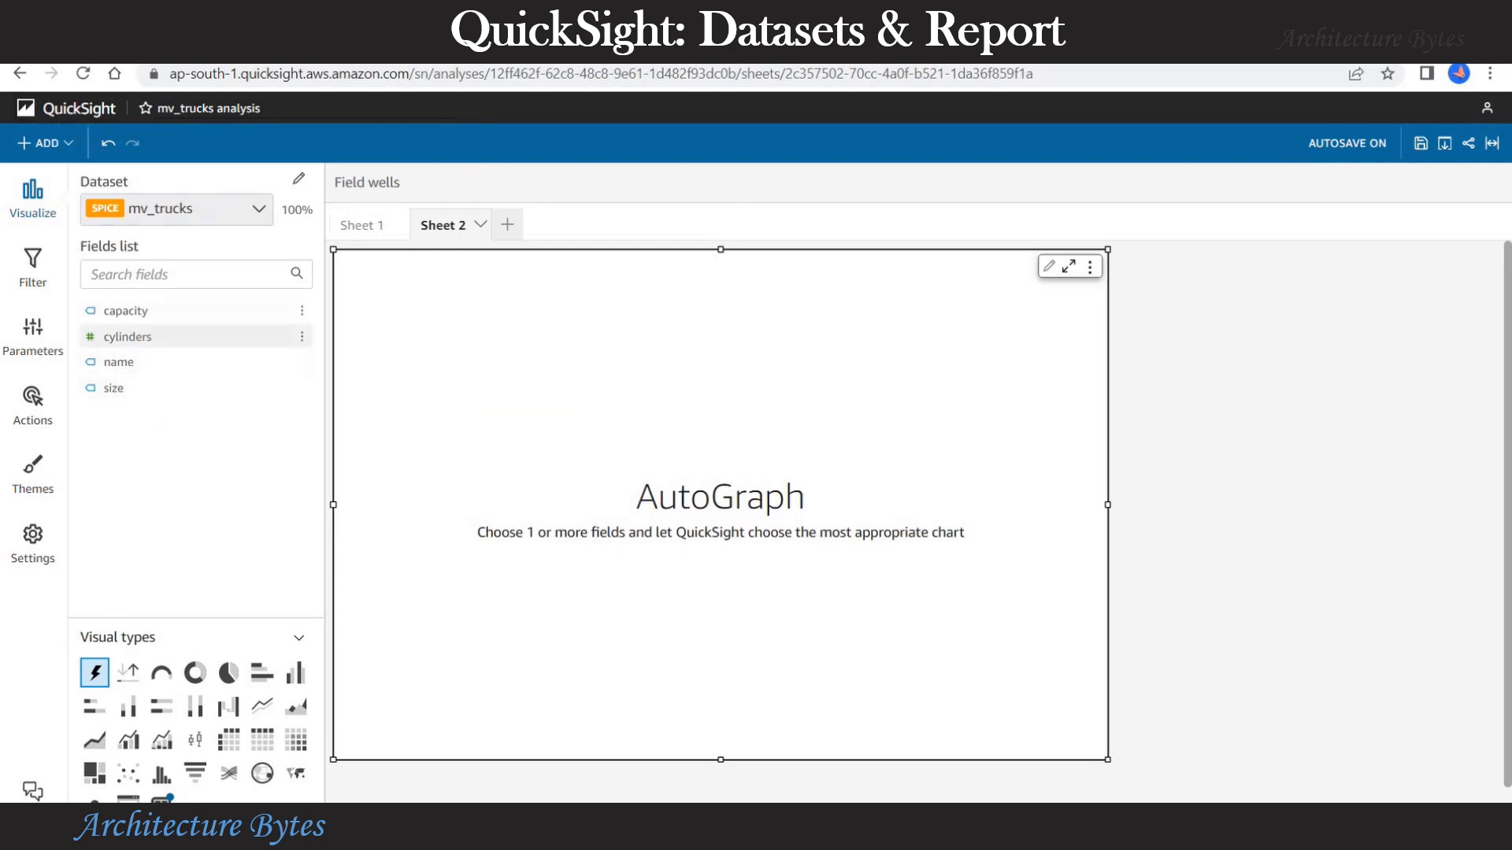
pyautogui.click(115, 390)
pyautogui.click(126, 337)
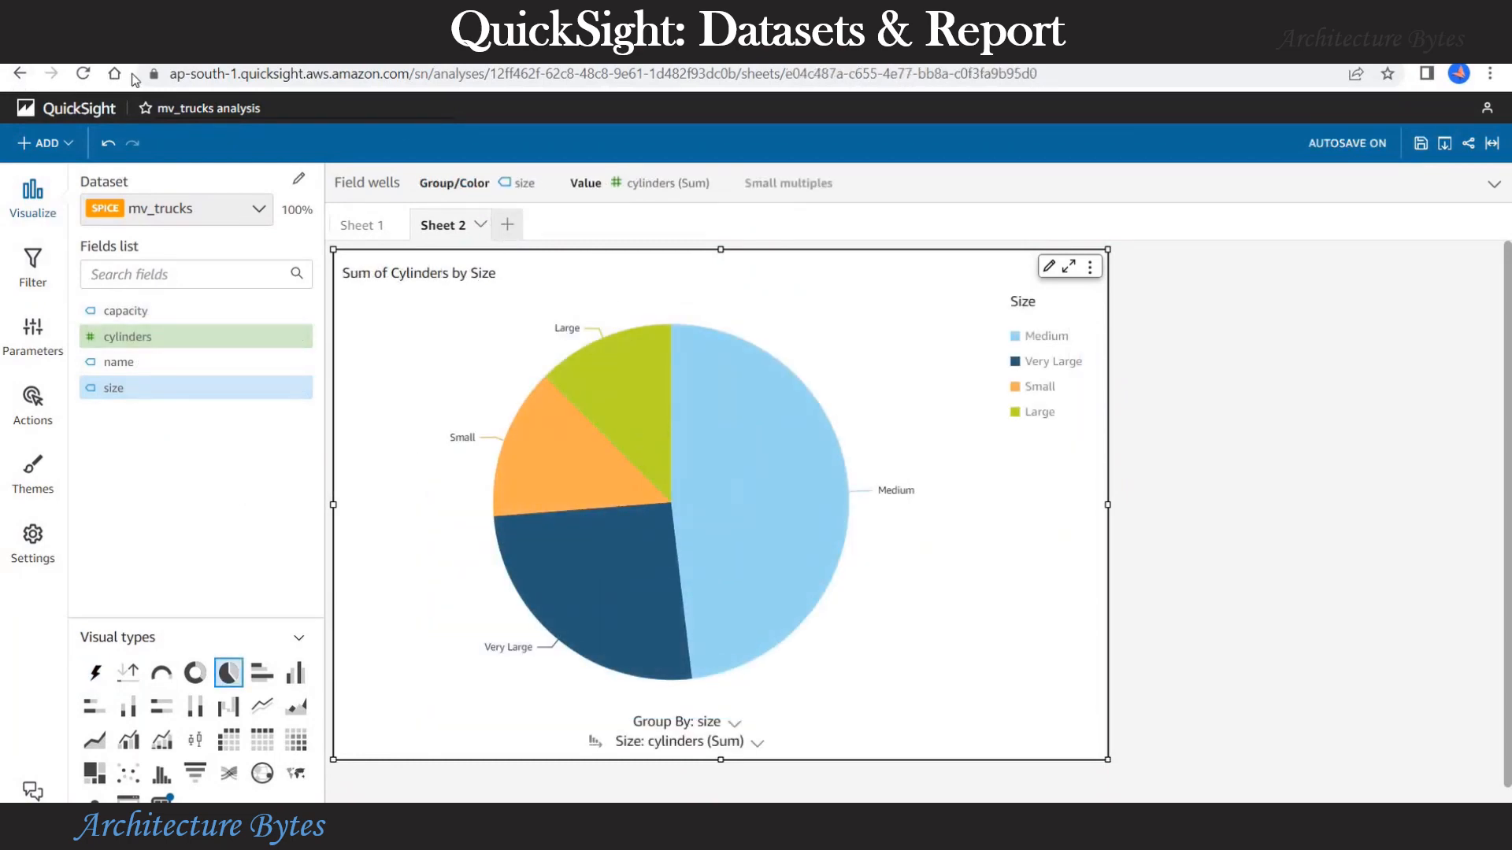
# Step: Add a third sheet and build a table visual with the name, size and cylinders fields
pyautogui.click(507, 224)
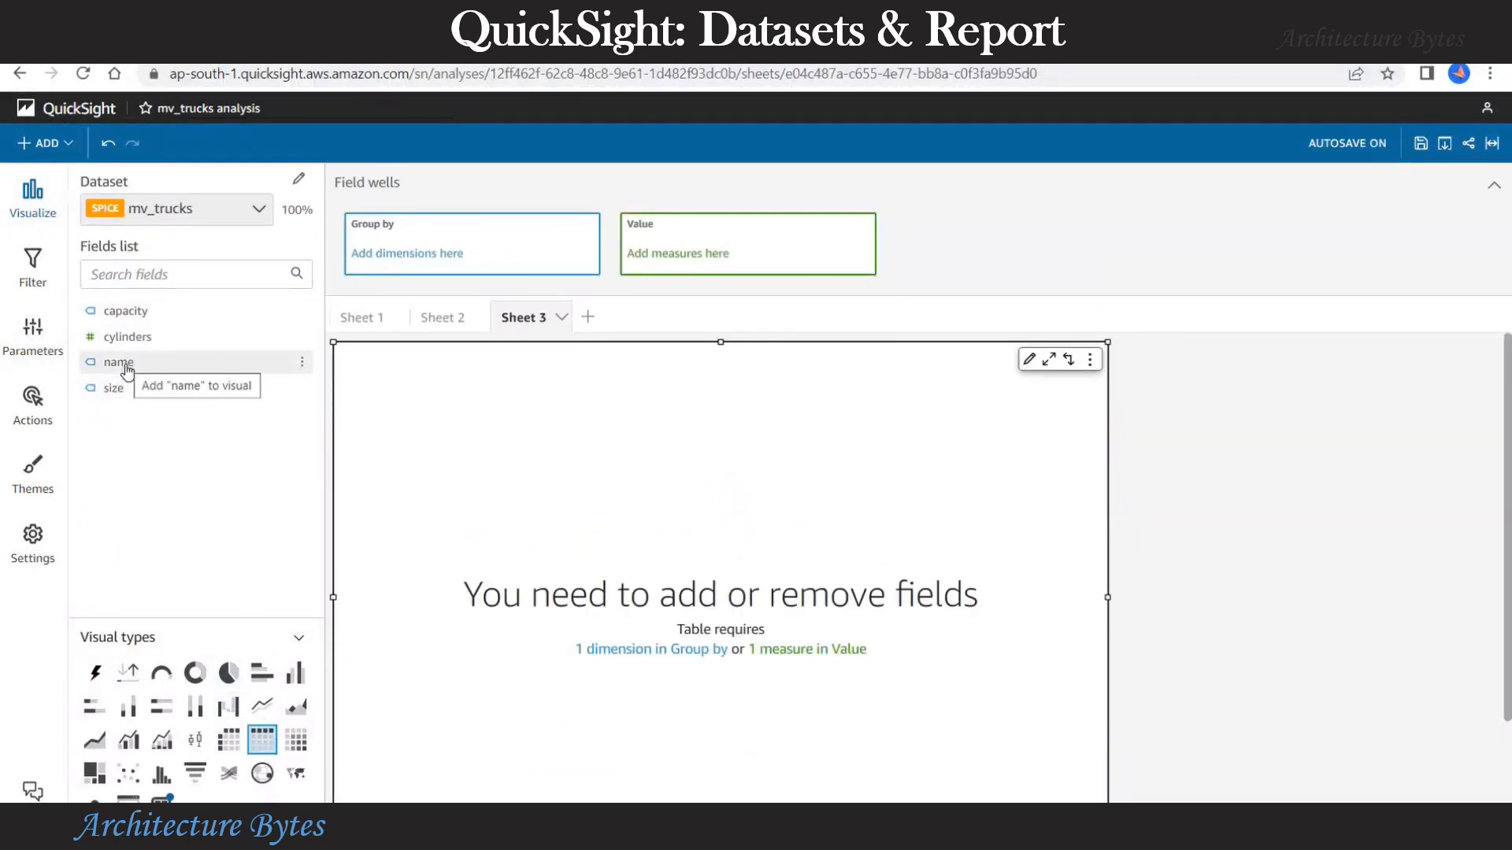
pyautogui.click(122, 364)
pyautogui.click(118, 388)
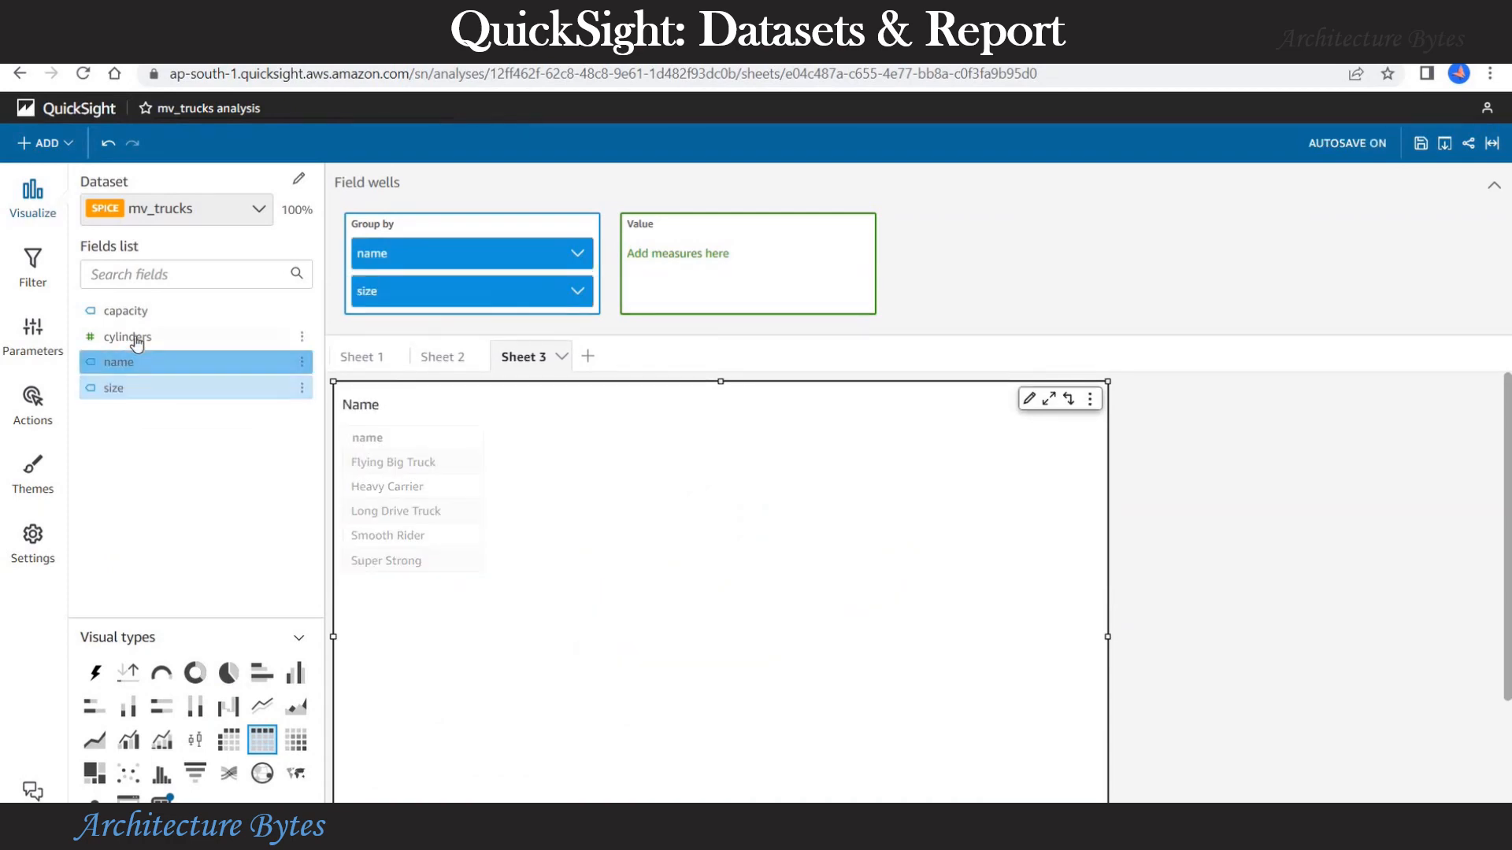
pyautogui.click(135, 340)
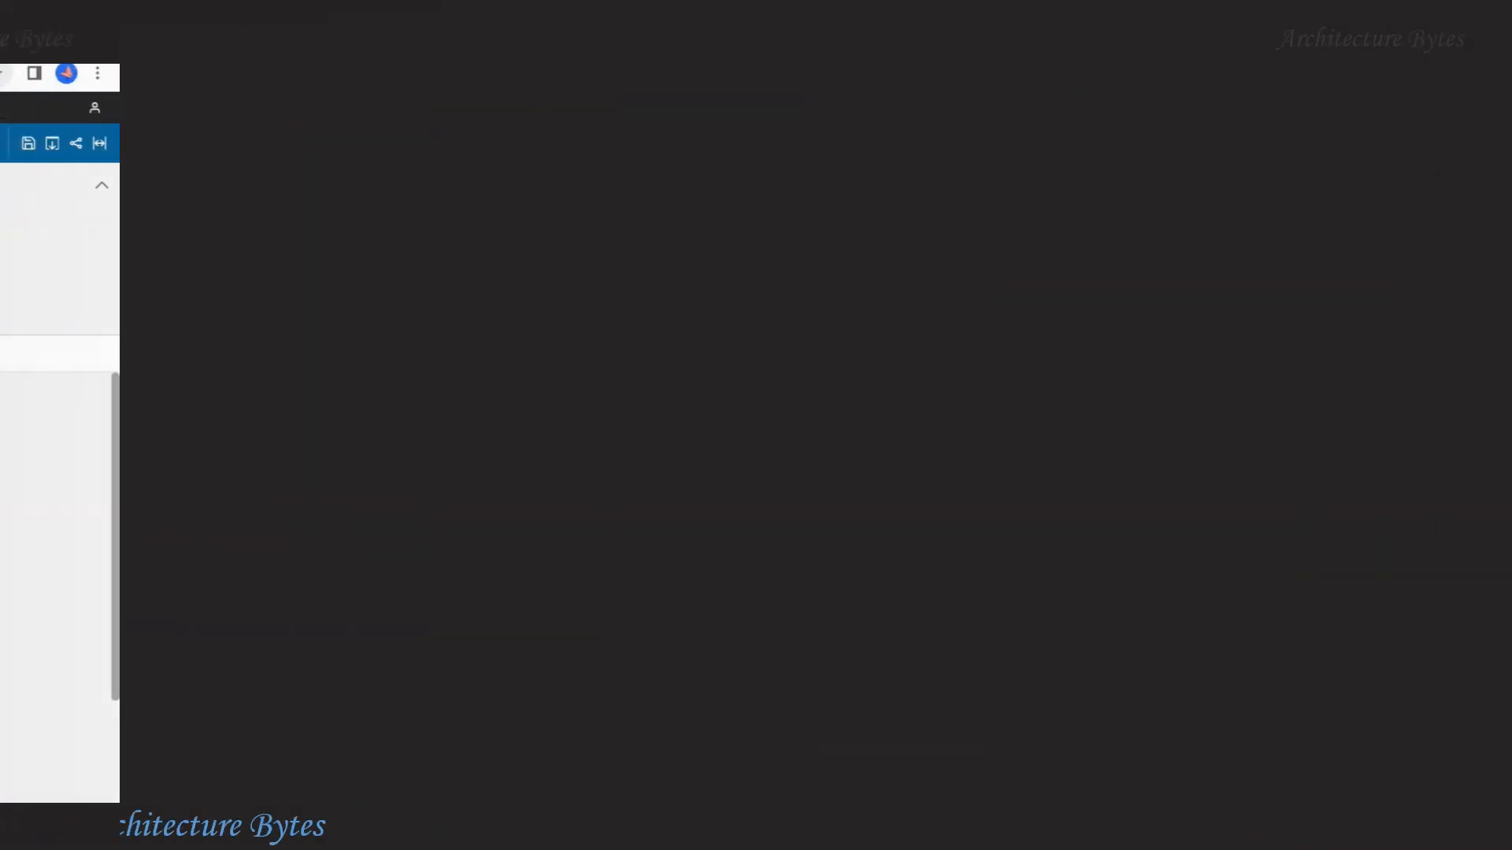